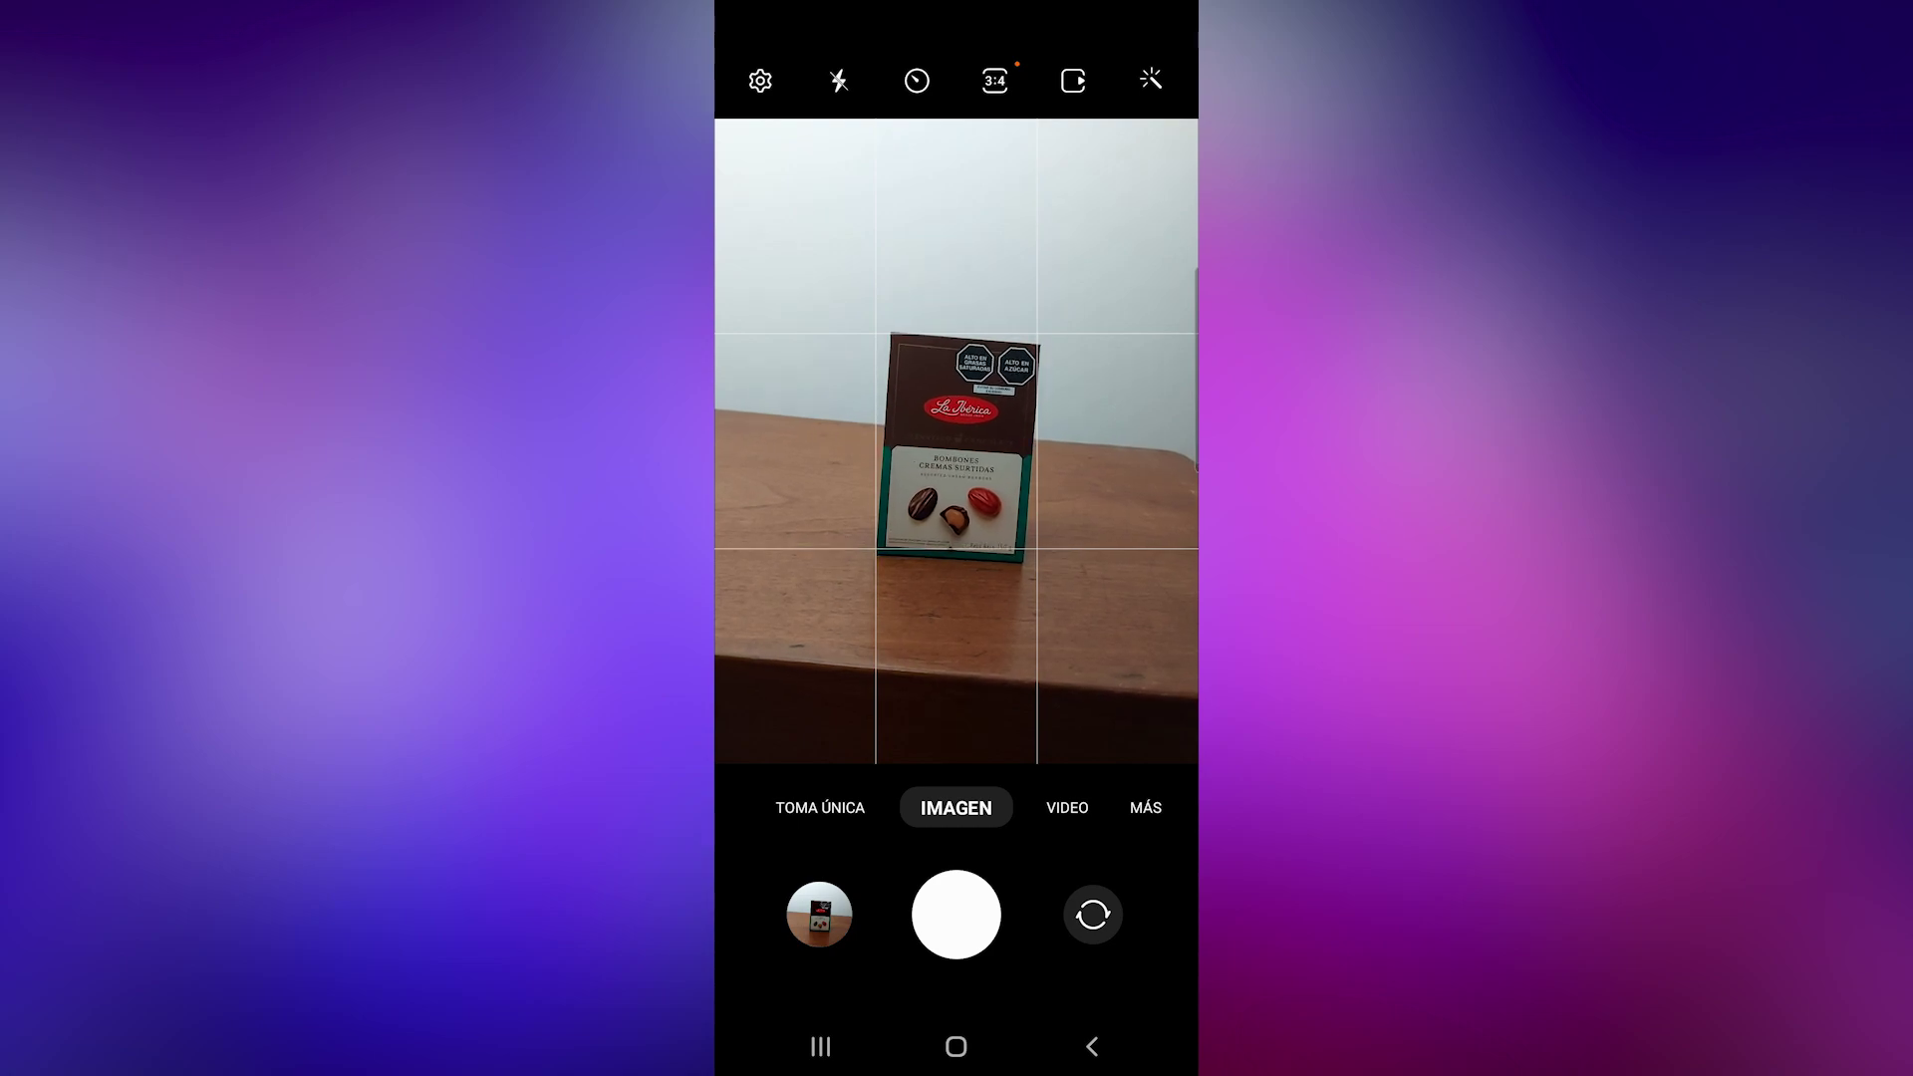
# Photograph the front of the chocolate box standing on the table with the phone camera.
pyautogui.click(955, 914)
pyautogui.moveTo(880, 611); pyautogui.dragTo(890, 620)
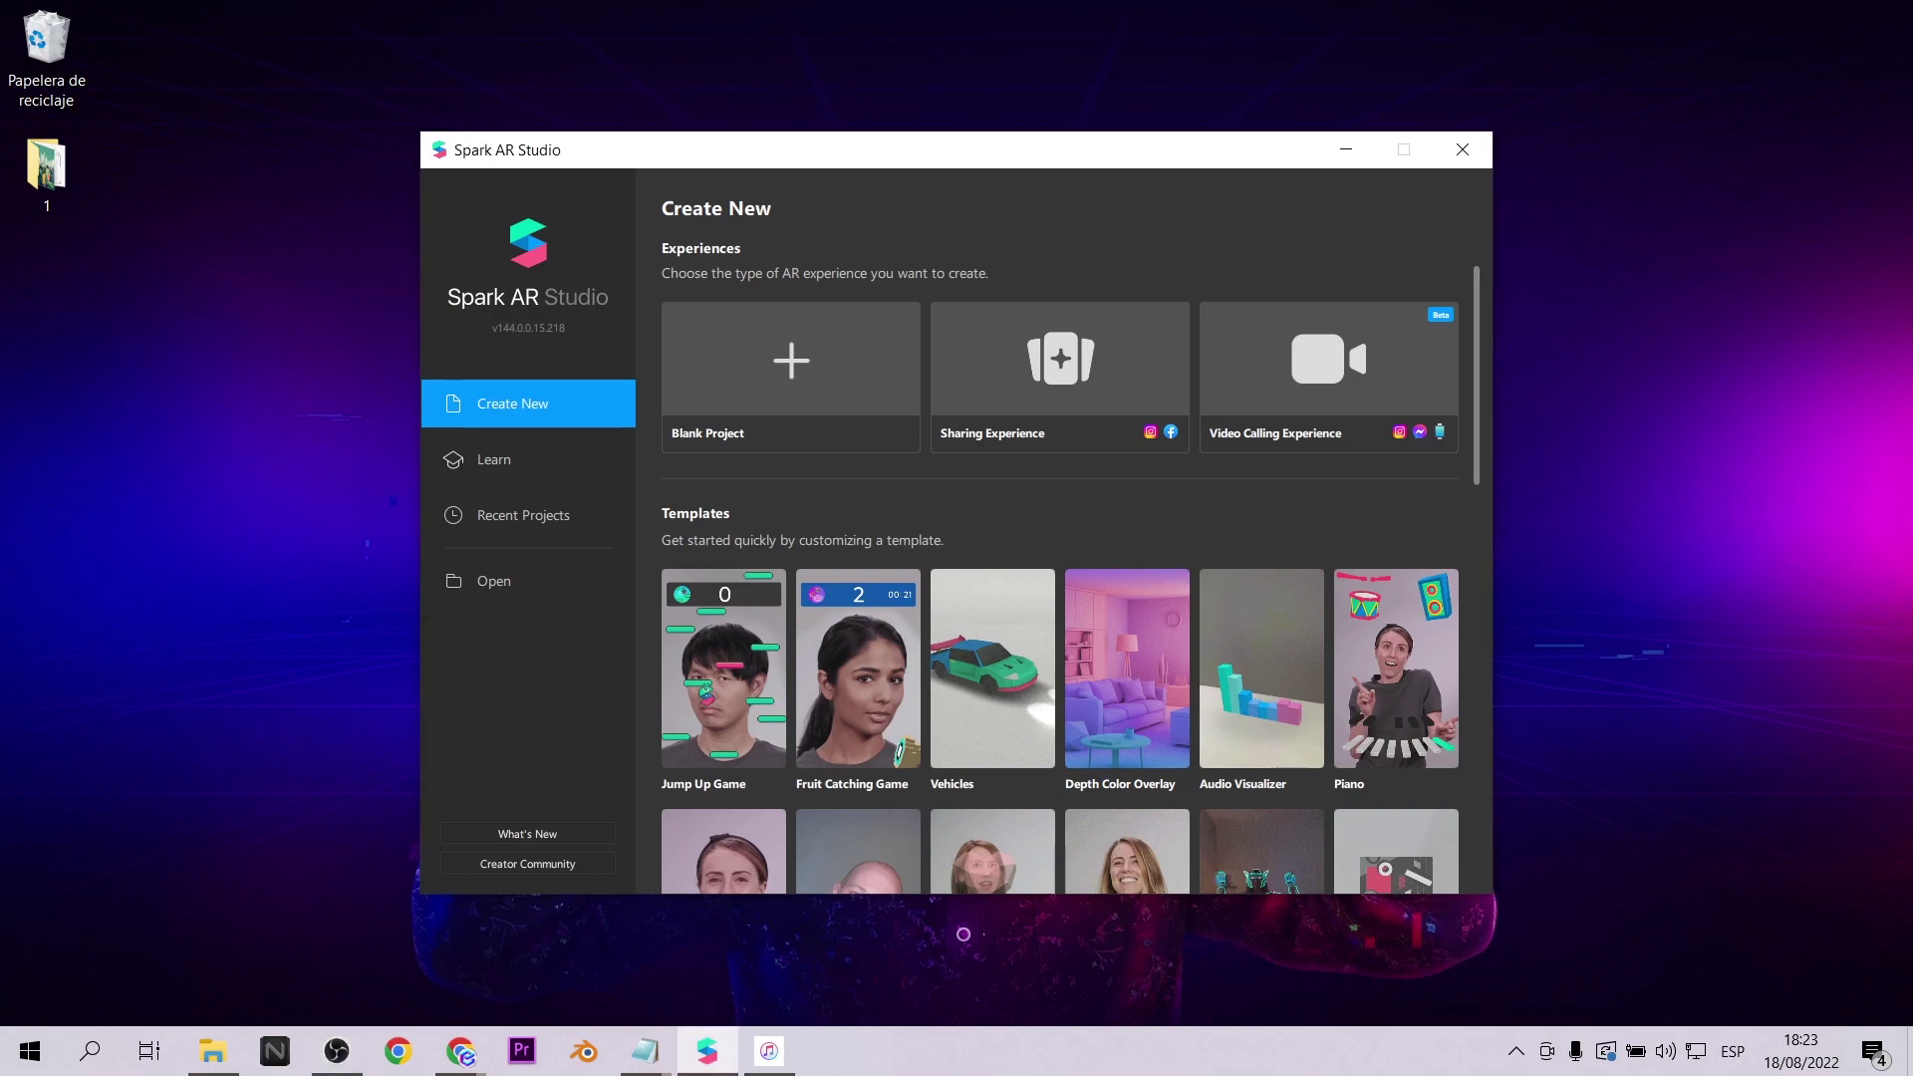
# Create a new Sharing Experience project in Spark AR Studio and maximize its window.
pyautogui.click(1054, 359)
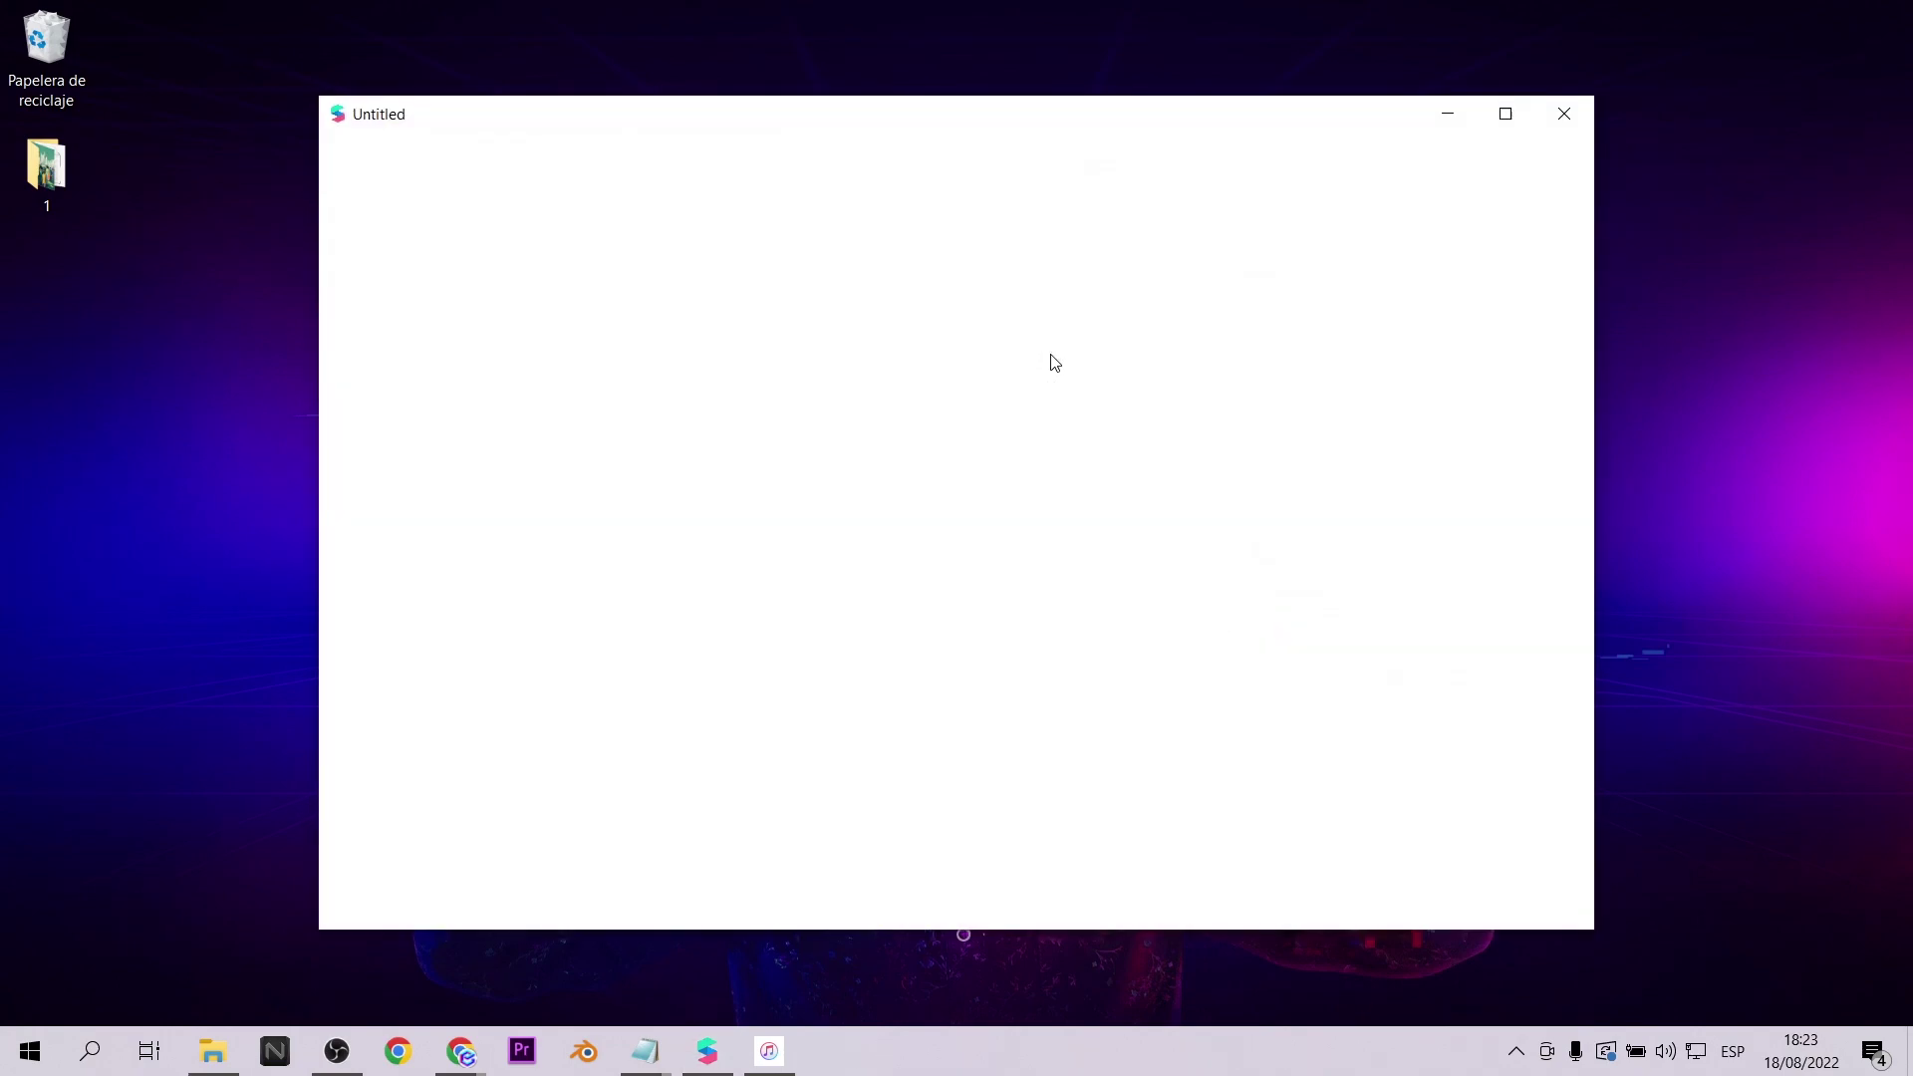
pyautogui.click(1506, 113)
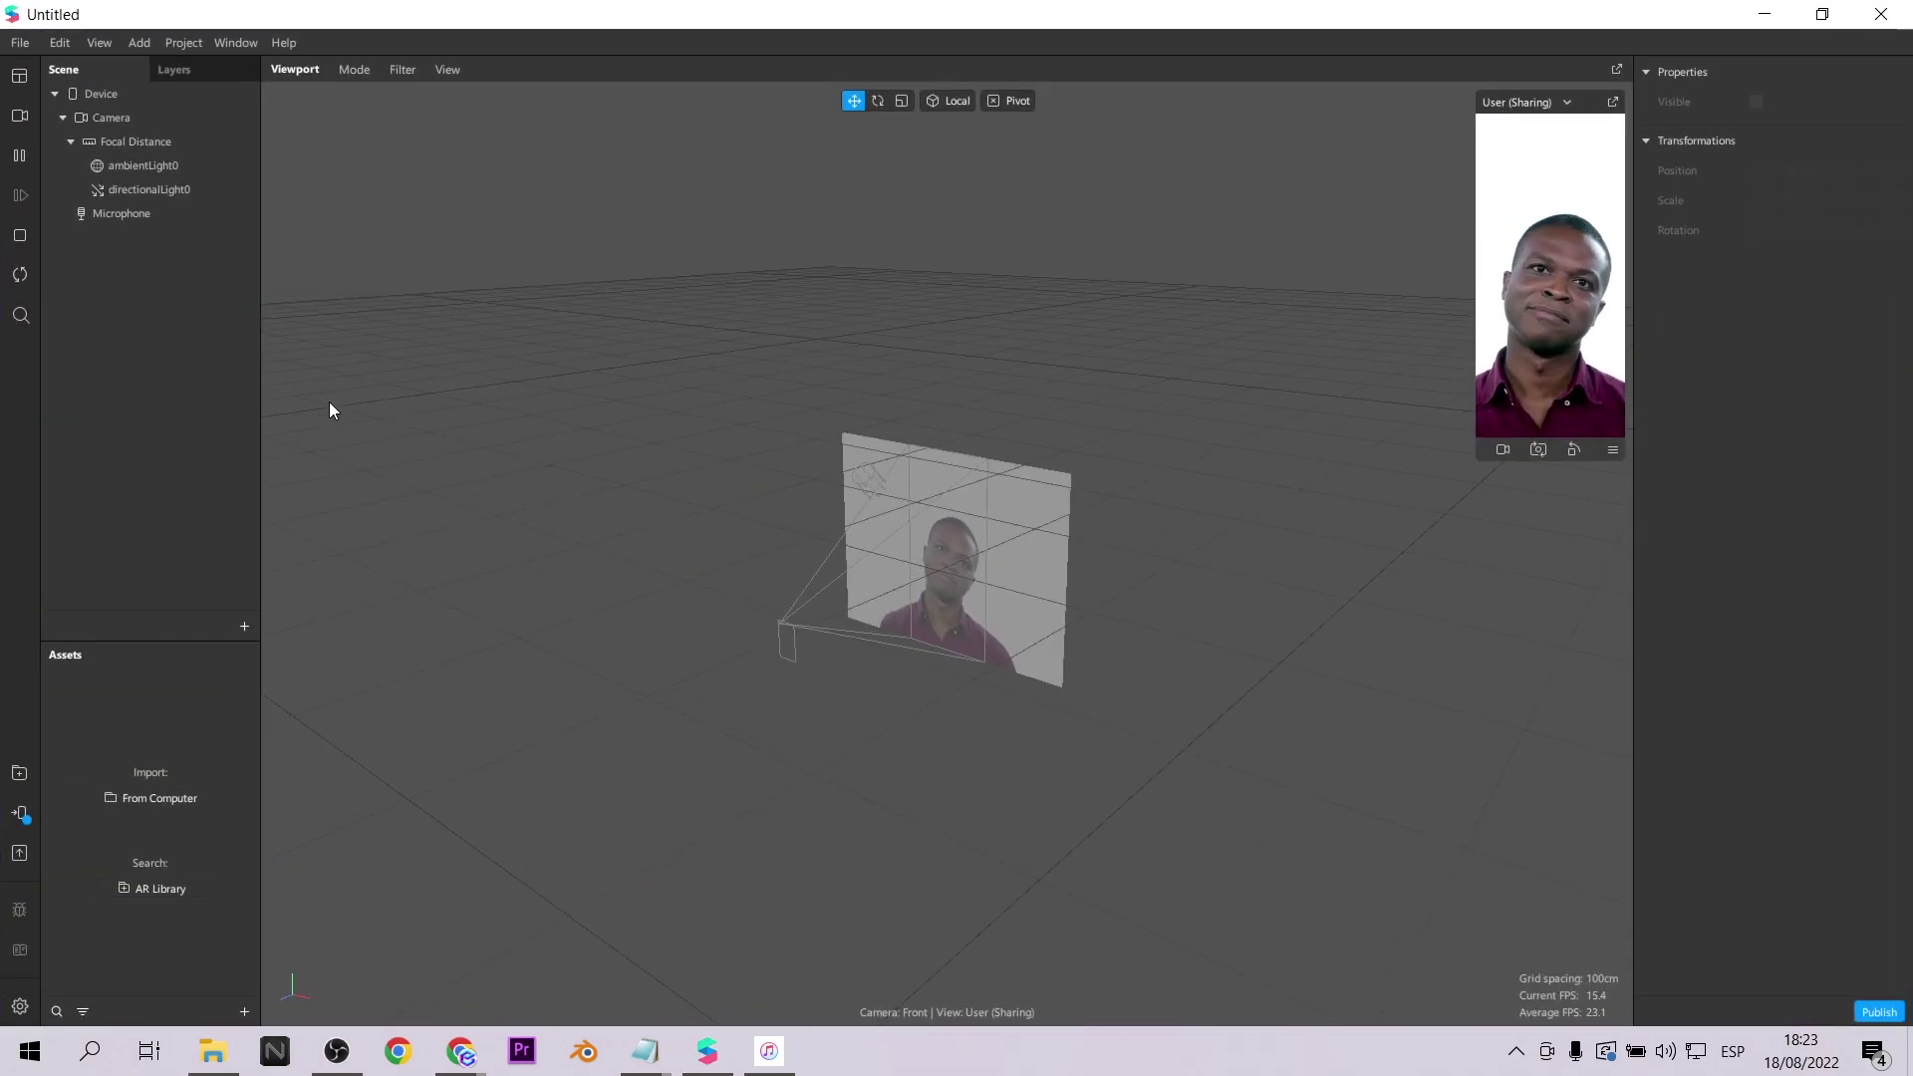
# Add a Target Tracker to the scene and assign the tracking image of the chocolate box as its texture.
pyautogui.click(243, 625)
pyautogui.click(181, 382)
pyautogui.click(637, 598)
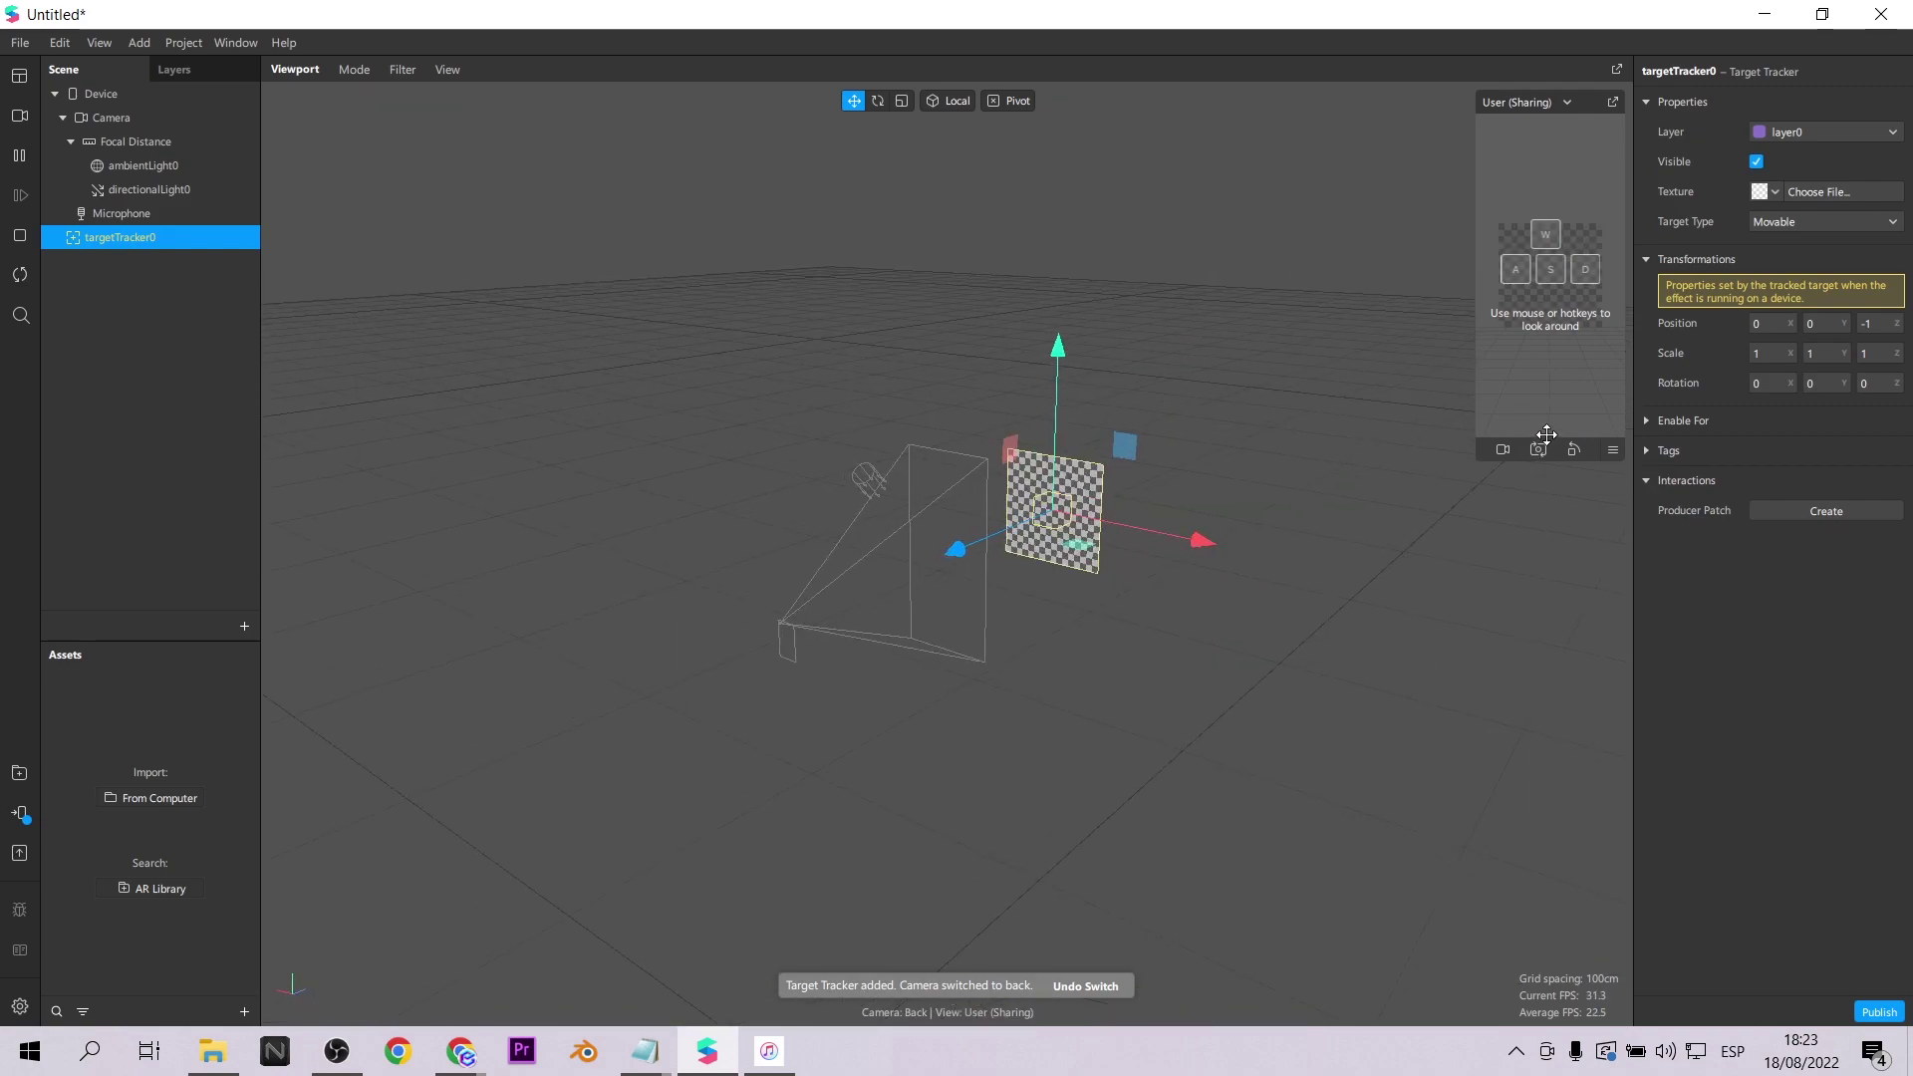
pyautogui.click(1779, 190)
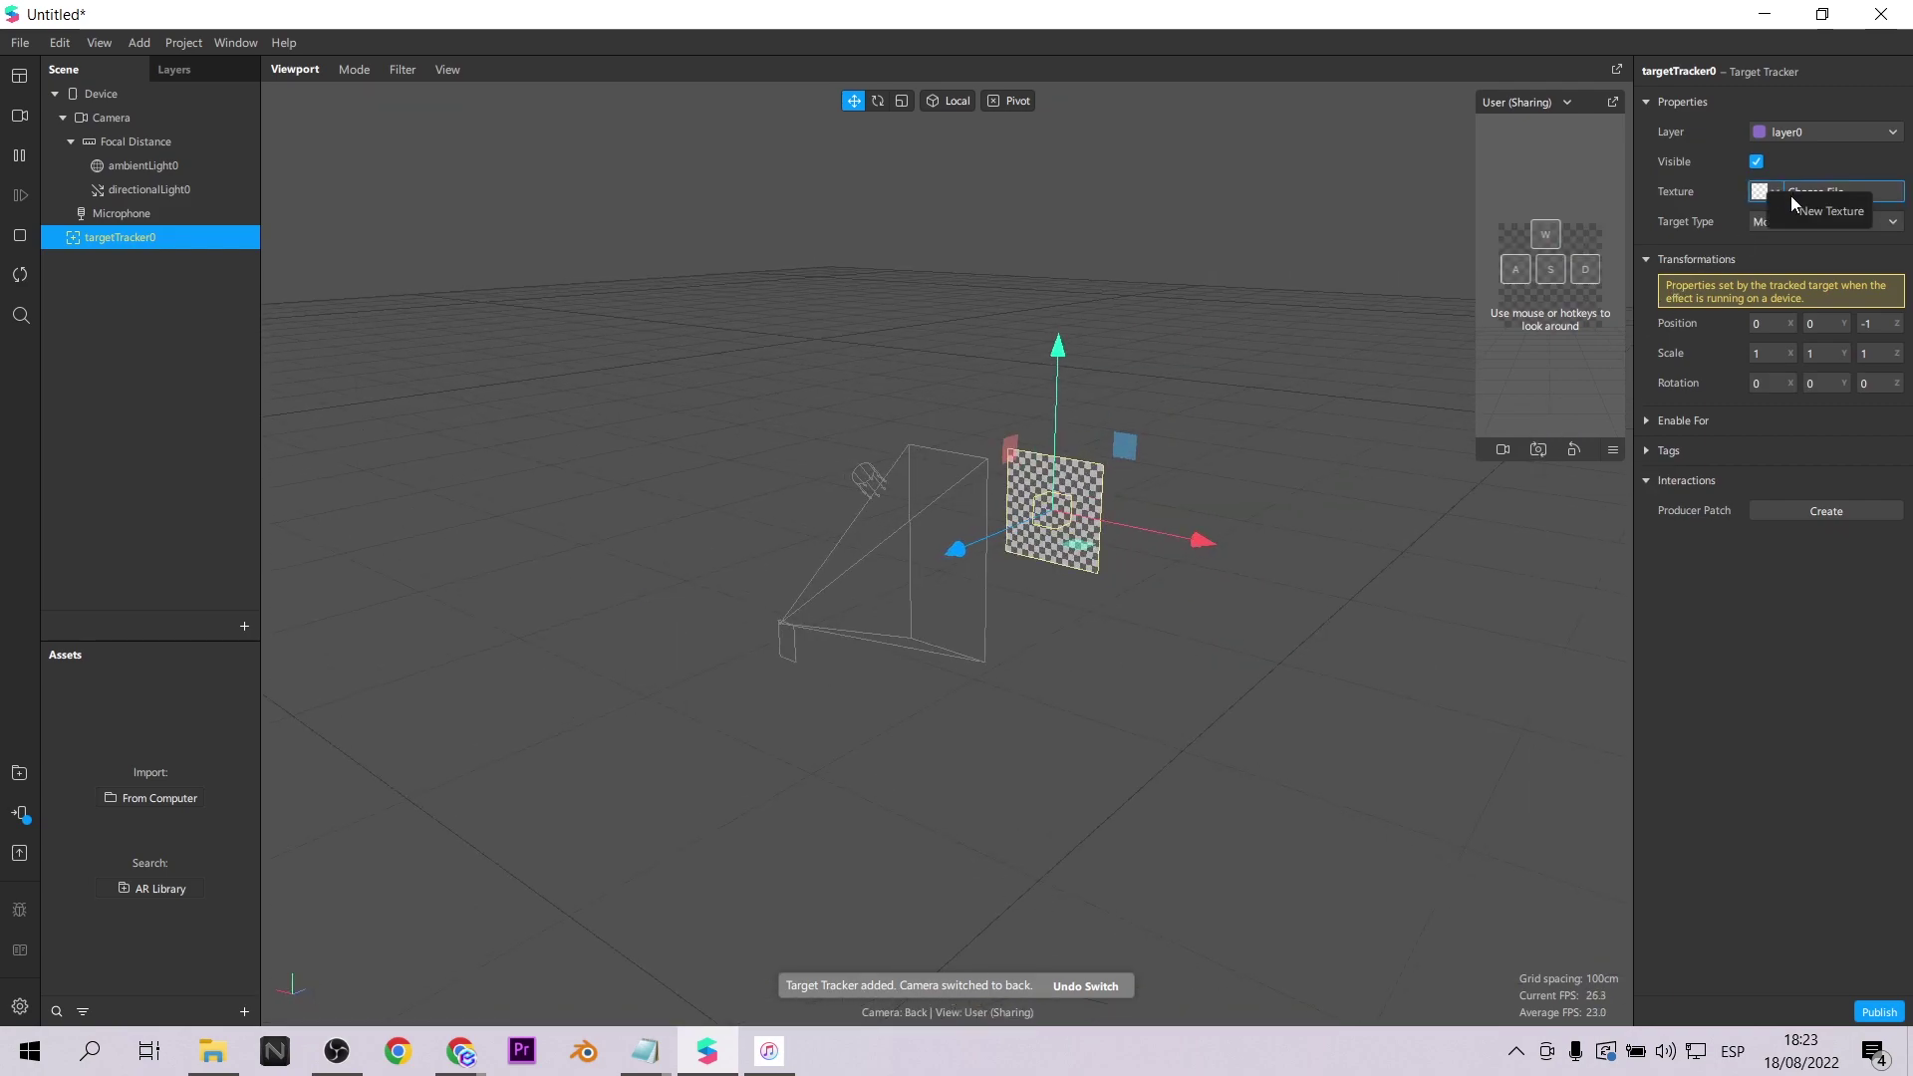
pyautogui.click(307, 450)
pyautogui.click(738, 589)
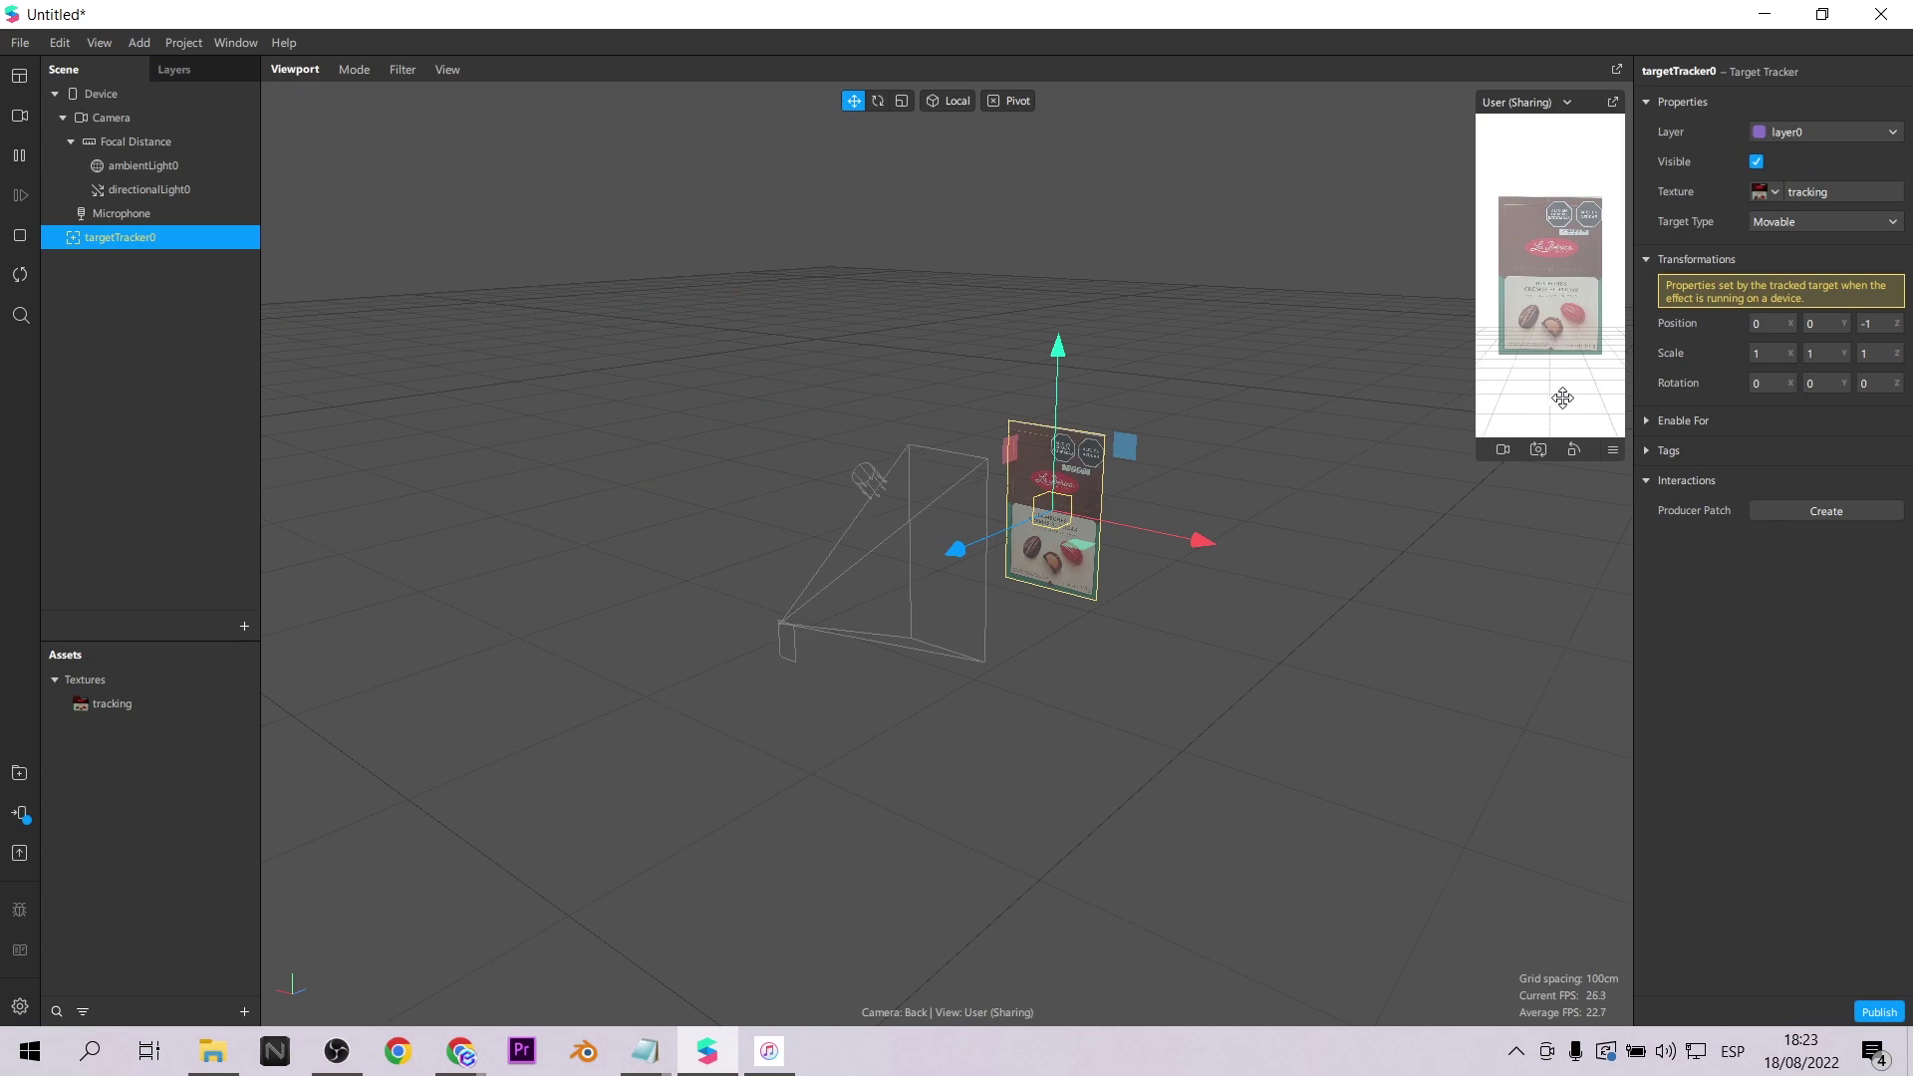
# Import the free Sphere Primitive from the 3D Shapes collection of the AR Library.
pyautogui.moveTo(1216, 661); pyautogui.dragTo(1292, 741, button='middle')
pyautogui.click(121, 436)
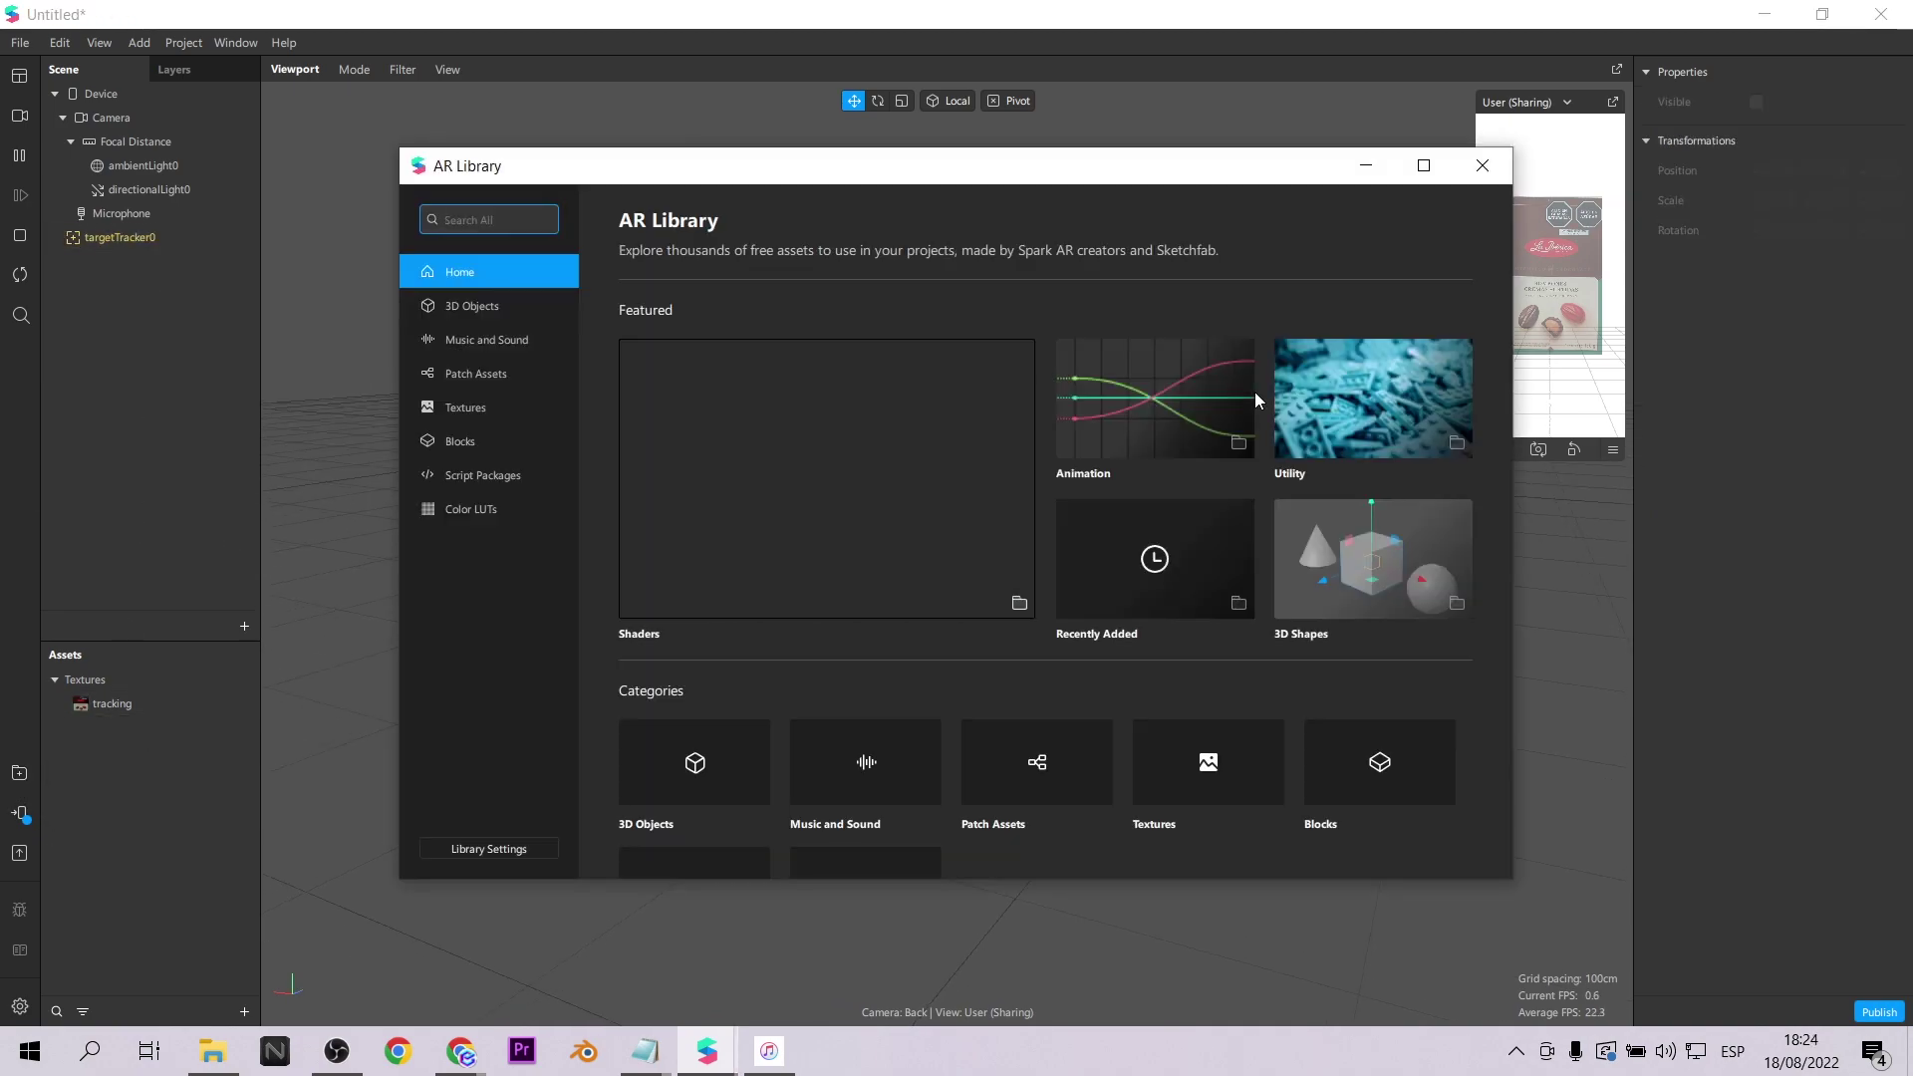
pyautogui.click(1458, 541)
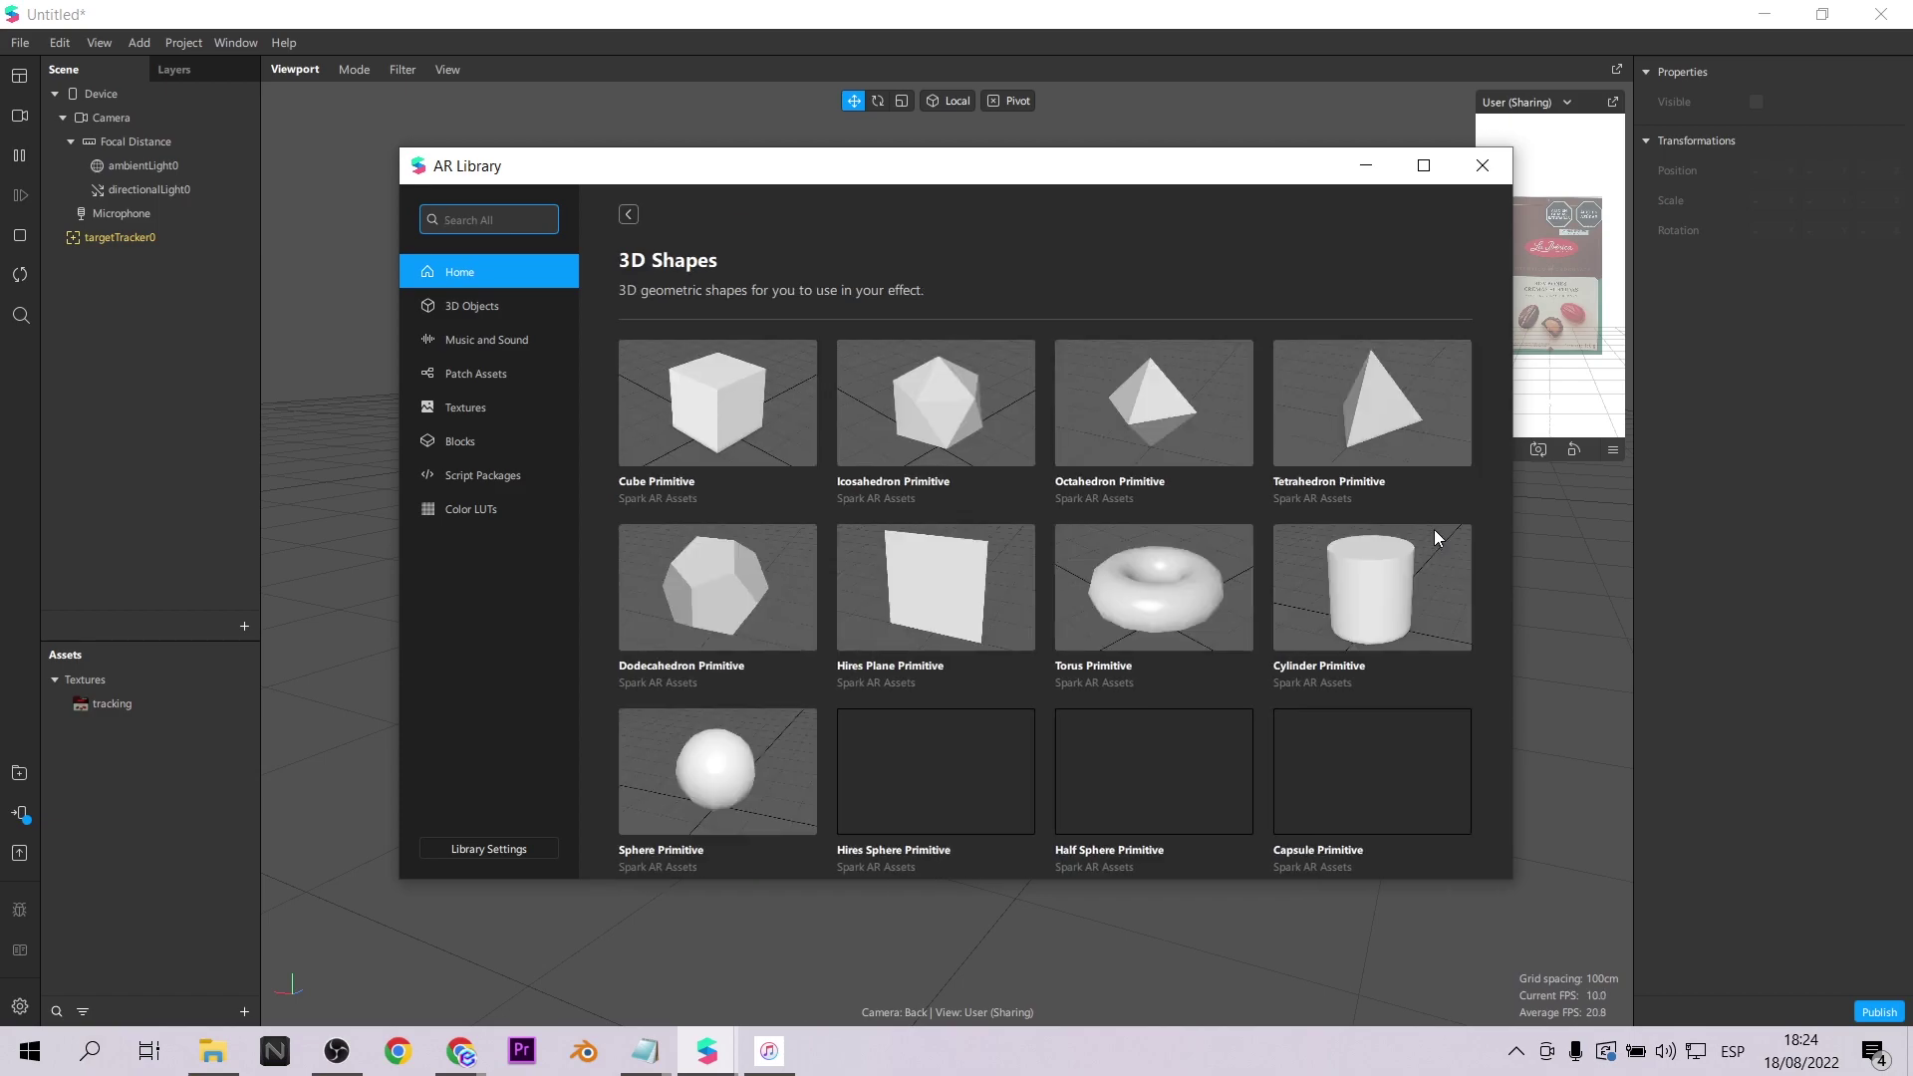
pyautogui.scroll(-2, 997, 573)
pyautogui.scroll(-1, 992, 576)
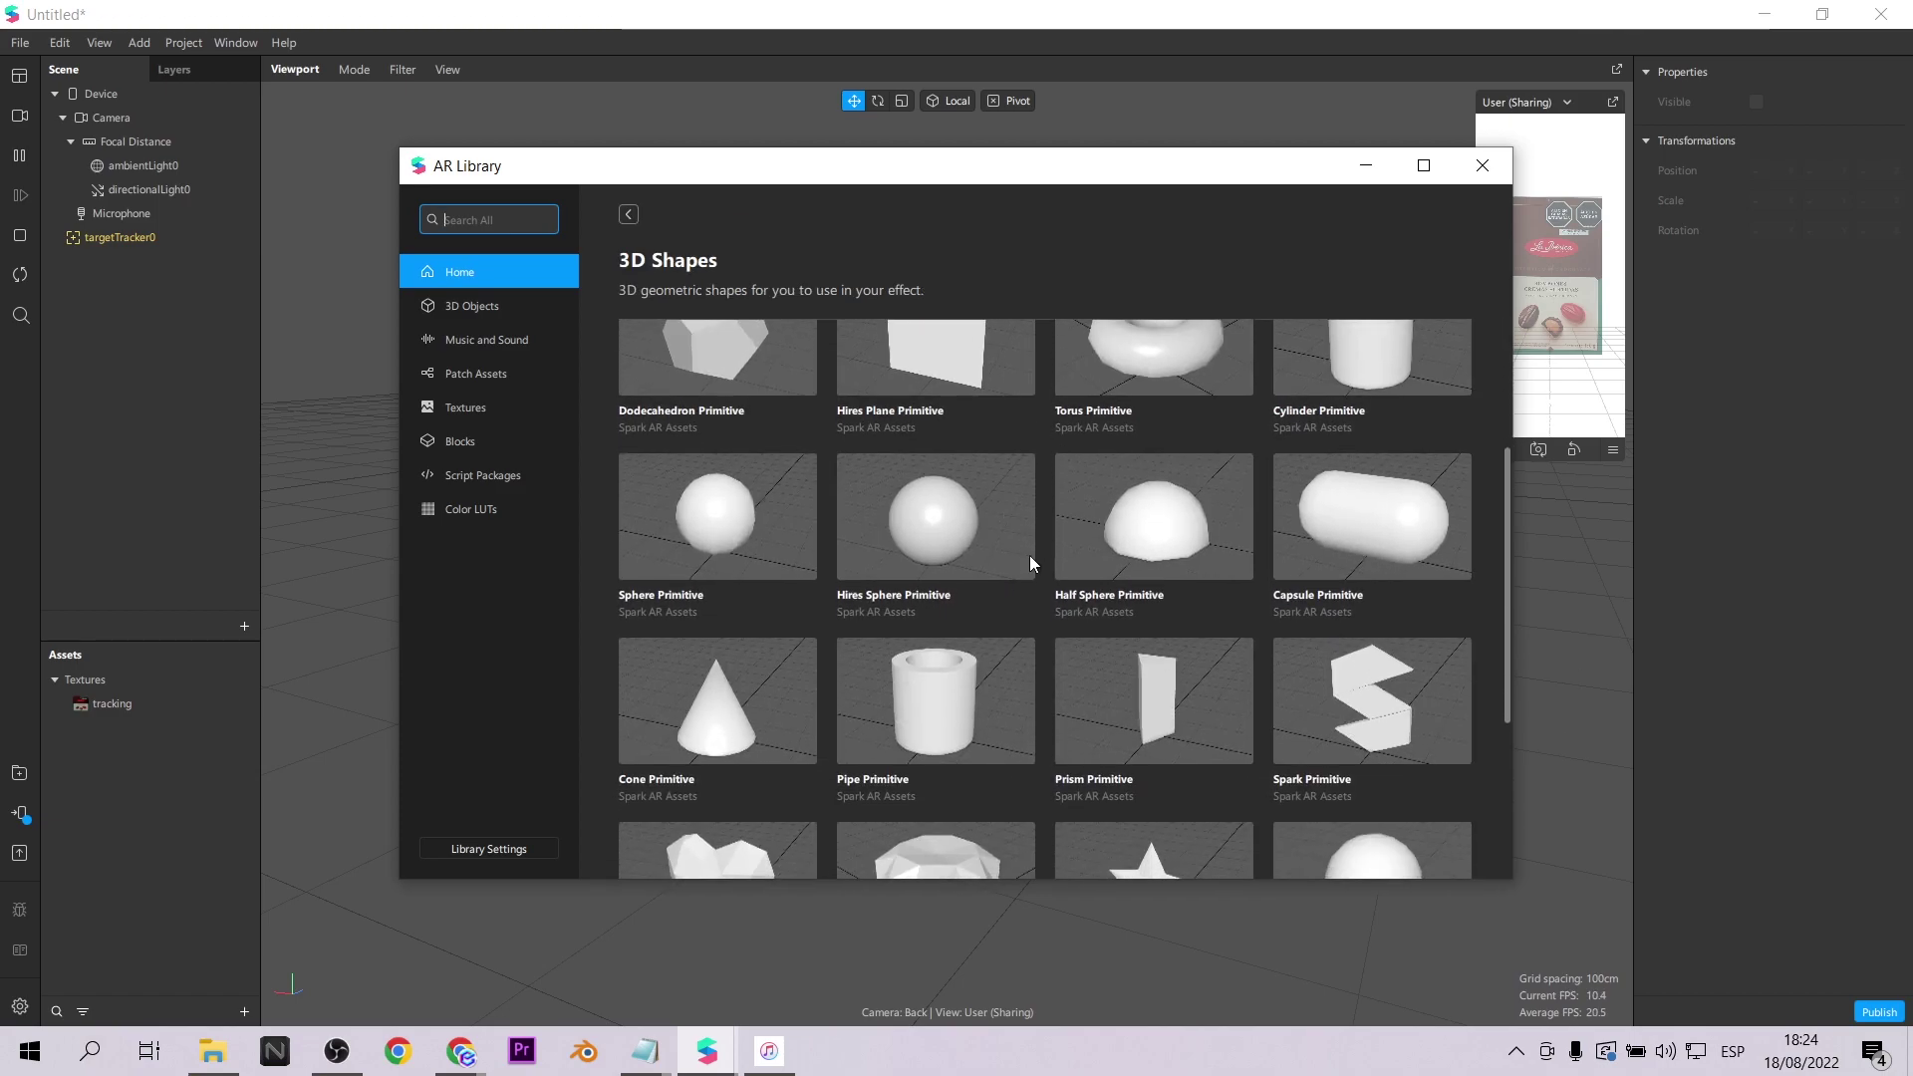
pyautogui.click(703, 508)
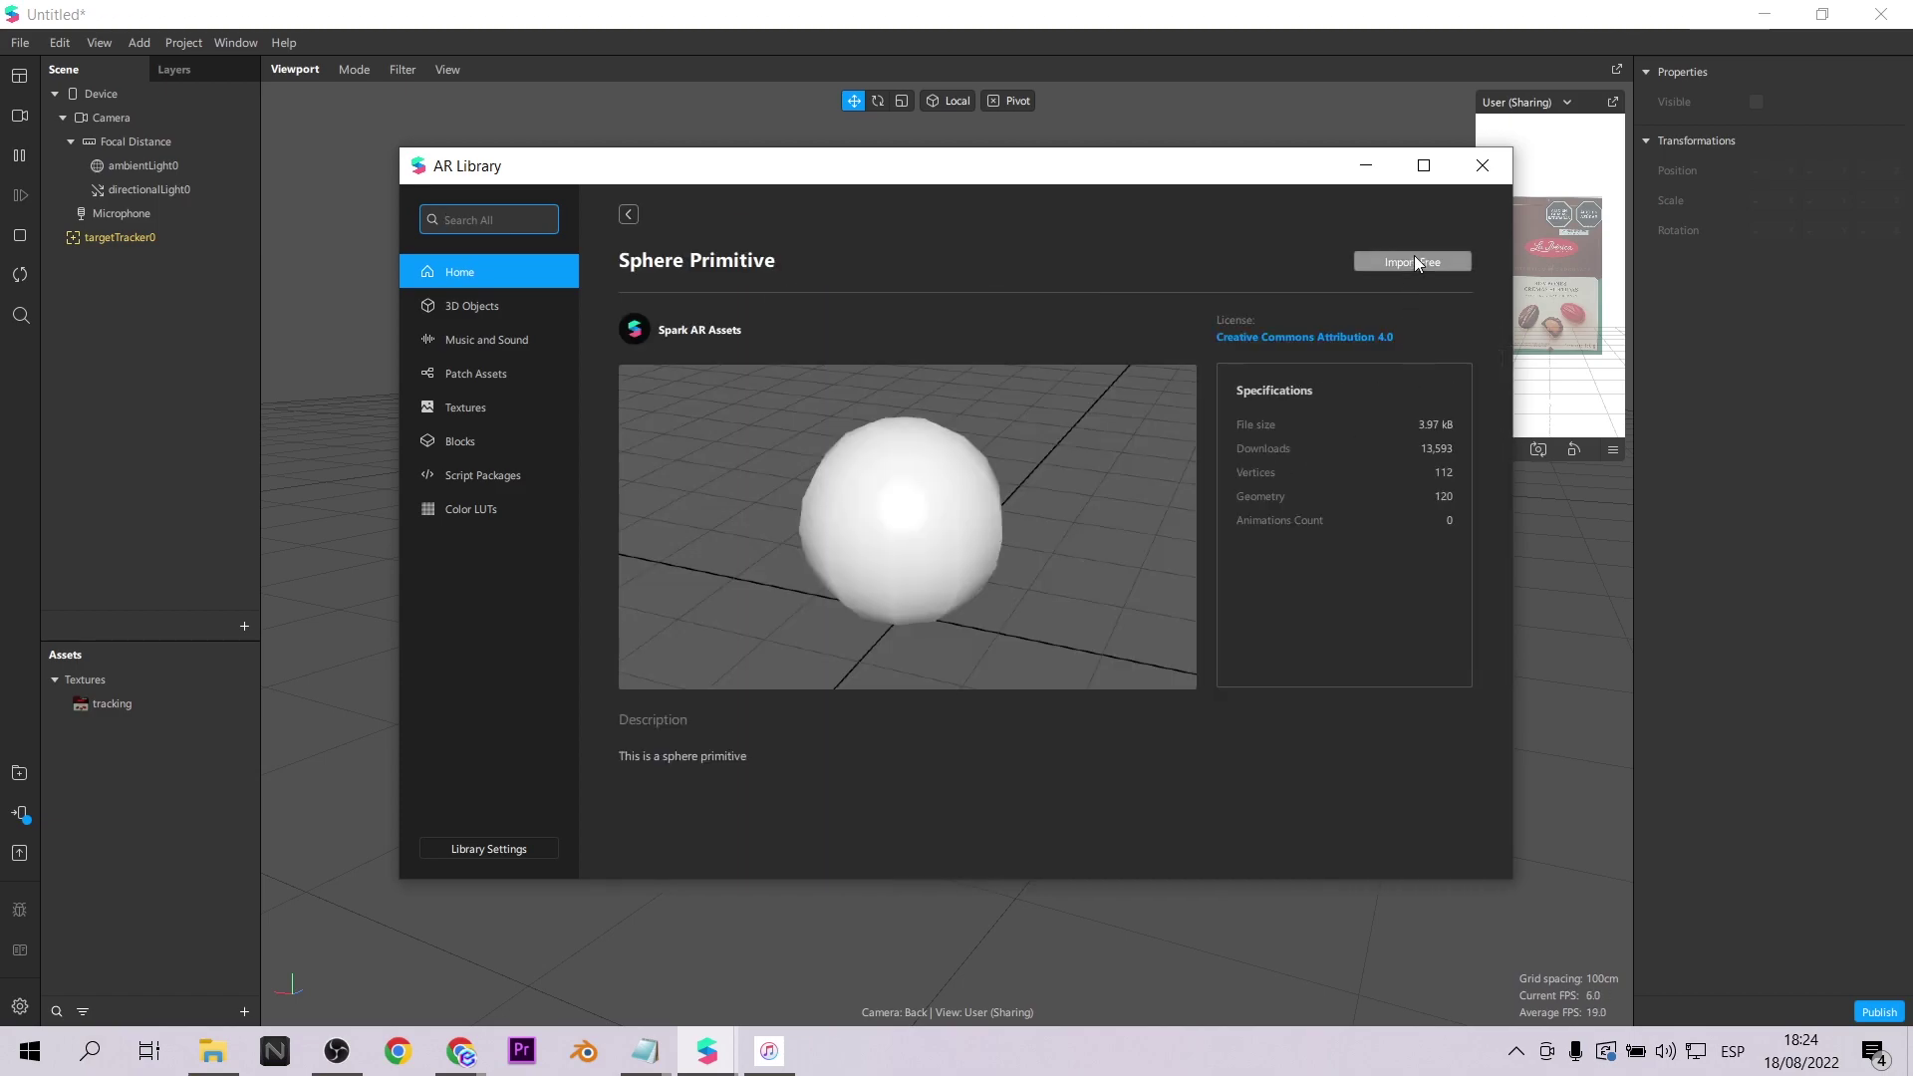
pyautogui.click(1481, 180)
# Place the sphere under targetTracker0 at the top edge of the box and set its scale to 3 on all axes.
pyautogui.moveTo(100, 679); pyautogui.dragTo(172, 239)
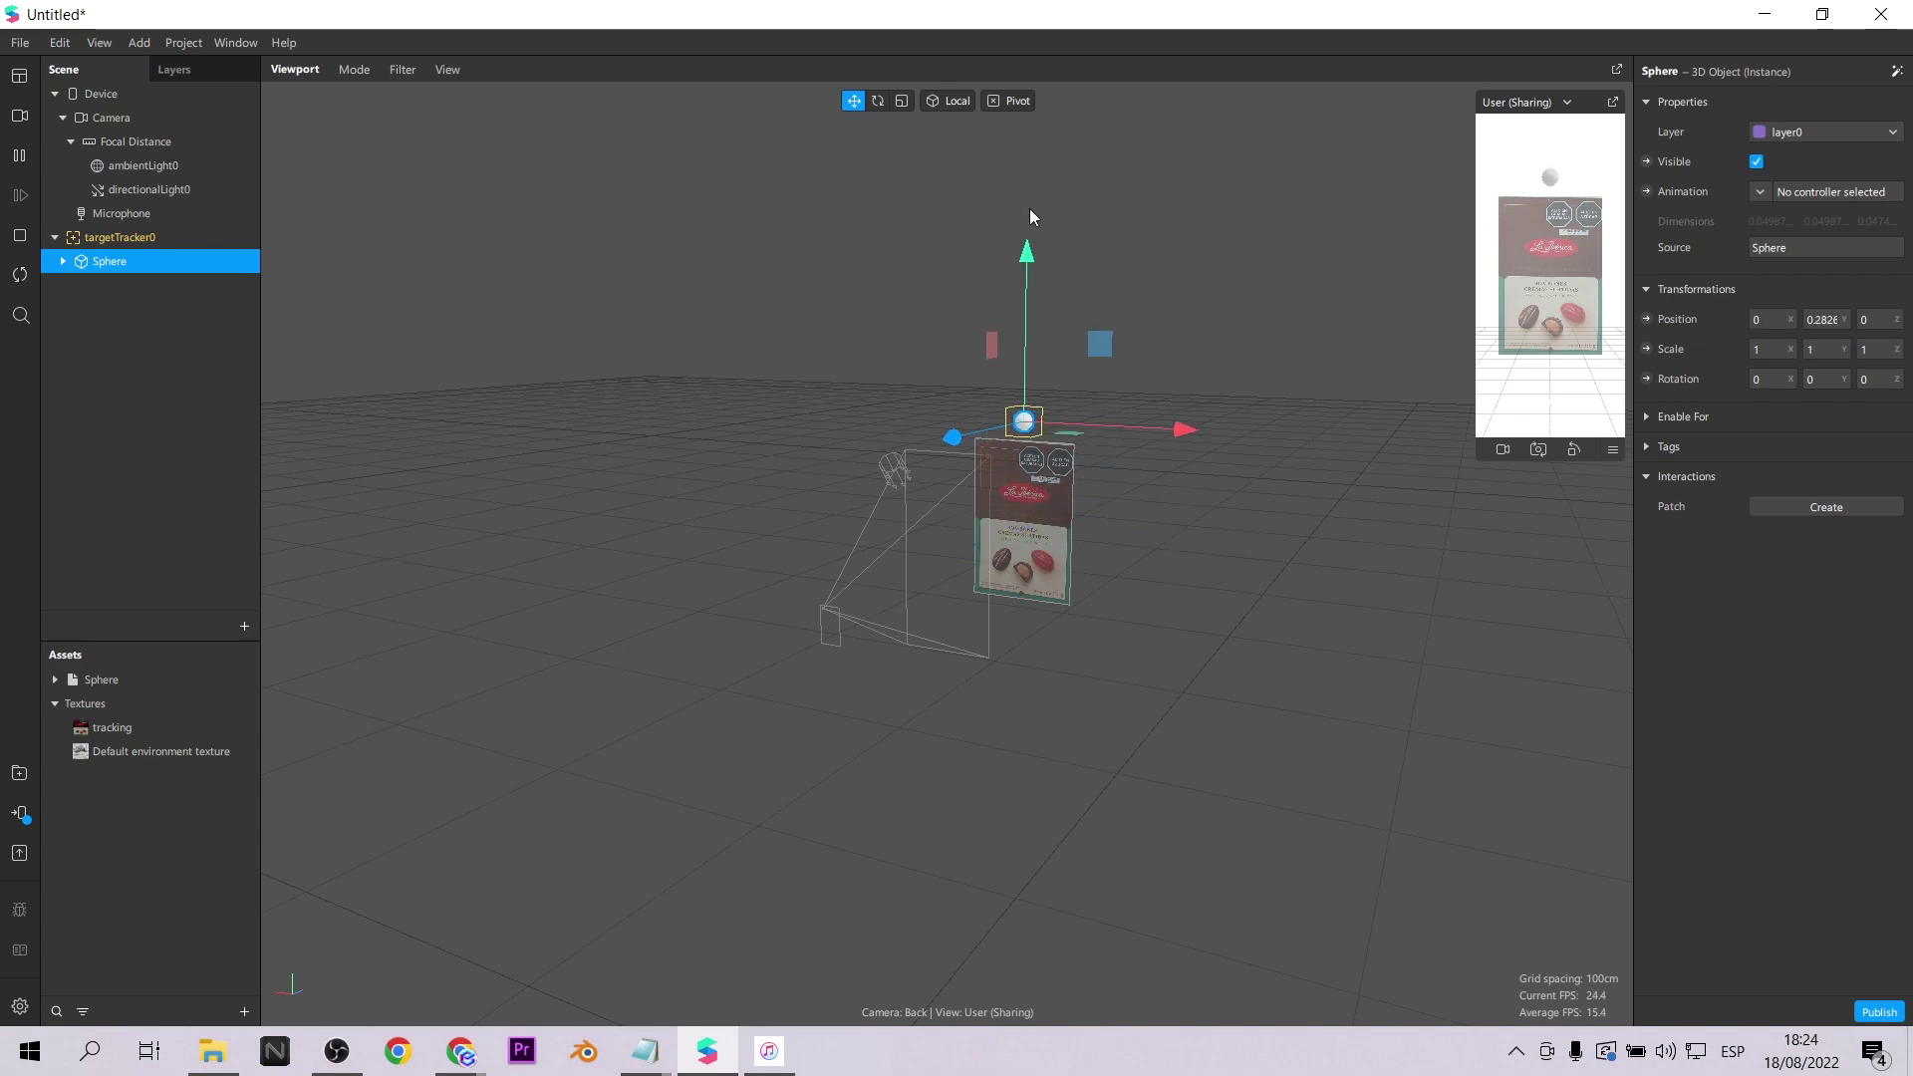
pyautogui.write('4')
pyautogui.click(1879, 350)
pyautogui.write('4')
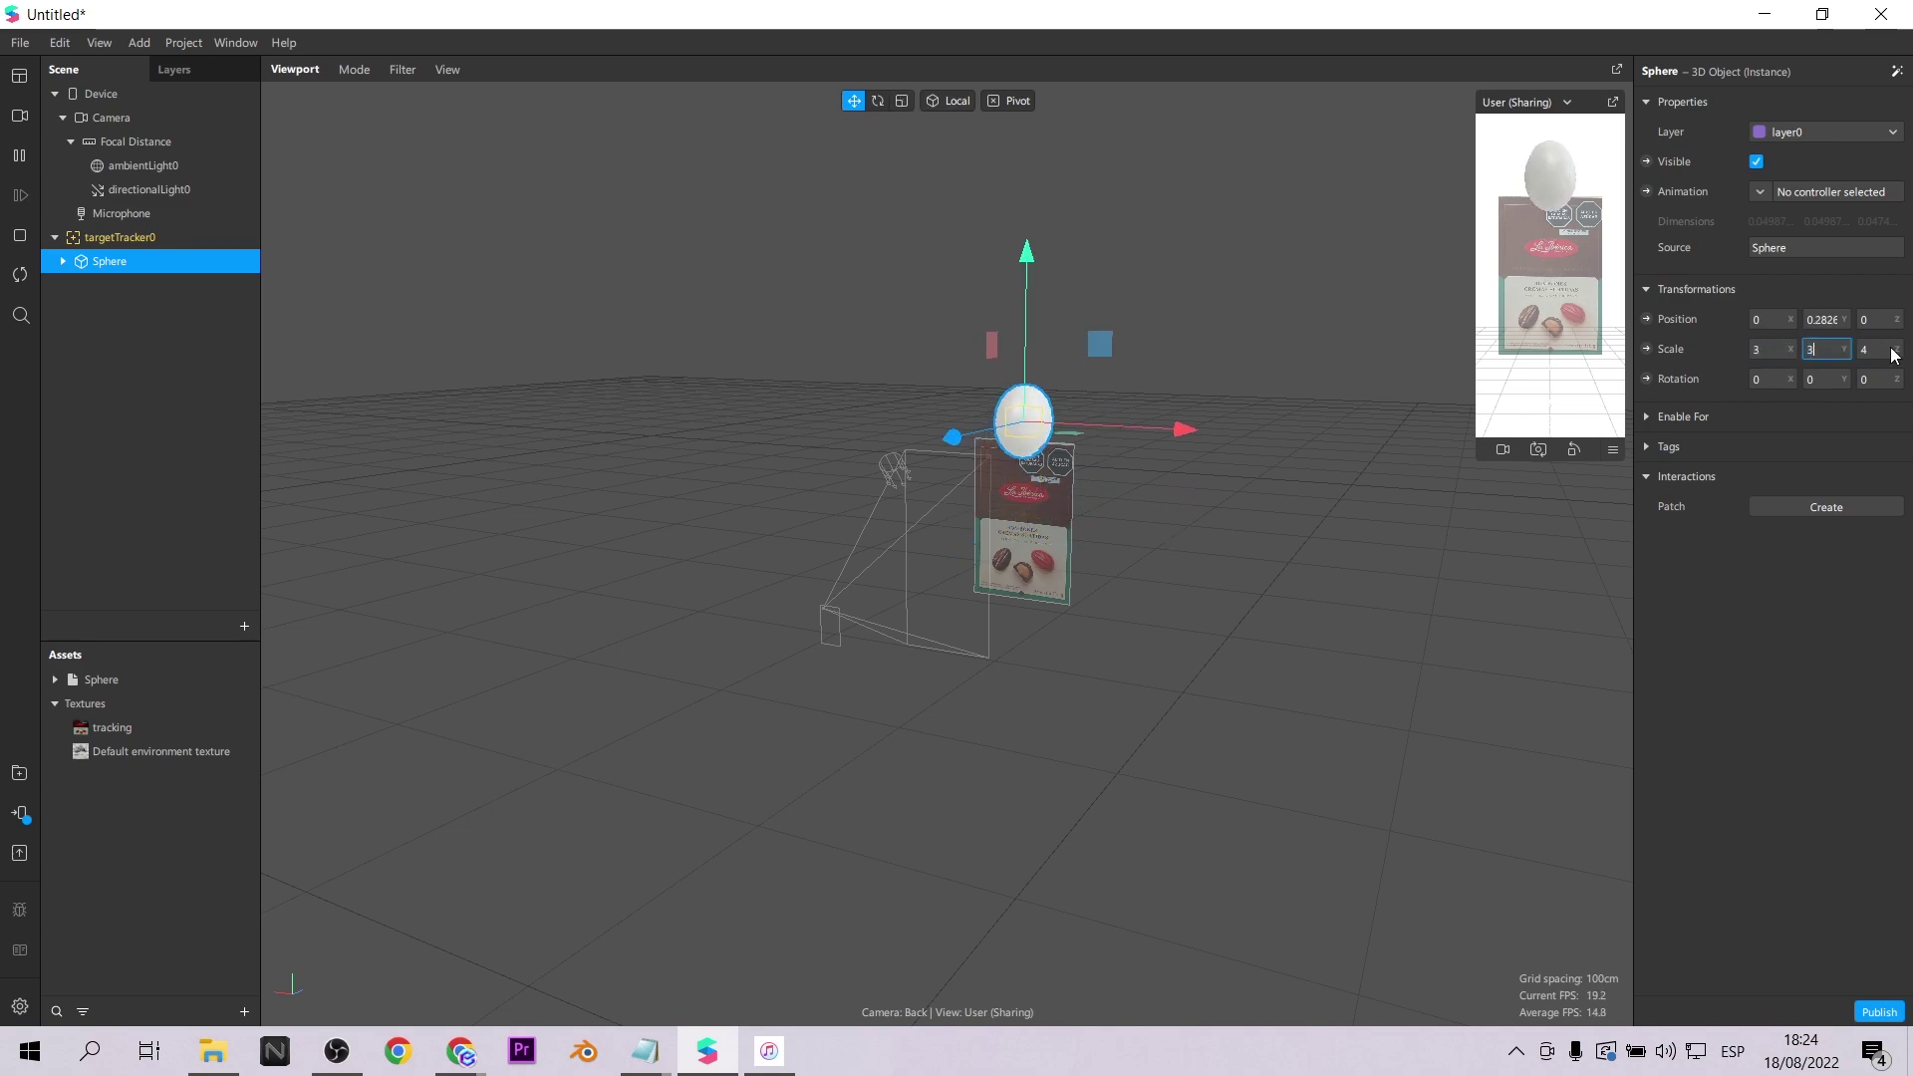
pyautogui.click(1890, 349)
pyautogui.write('3')
# Shift the sphere slightly back and down so it sits partly behind the top edge of the box.
pyautogui.scroll(-3, 1236, 437)
pyautogui.moveTo(1235, 436); pyautogui.dragTo(1086, 454, button='middle')
pyautogui.scroll(5, 1084, 418)
pyautogui.moveTo(1084, 371); pyautogui.dragTo(1133, 369)
pyautogui.moveTo(1321, 178); pyautogui.dragTo(1319, 189)
pyautogui.scroll(-4, 989, 653)
pyautogui.moveTo(990, 654); pyautogui.dragTo(1156, 618, button='middle')
# Import the free Hires Plane Primitive from the 3D Shapes collection of the AR Library.
pyautogui.click(16, 810)
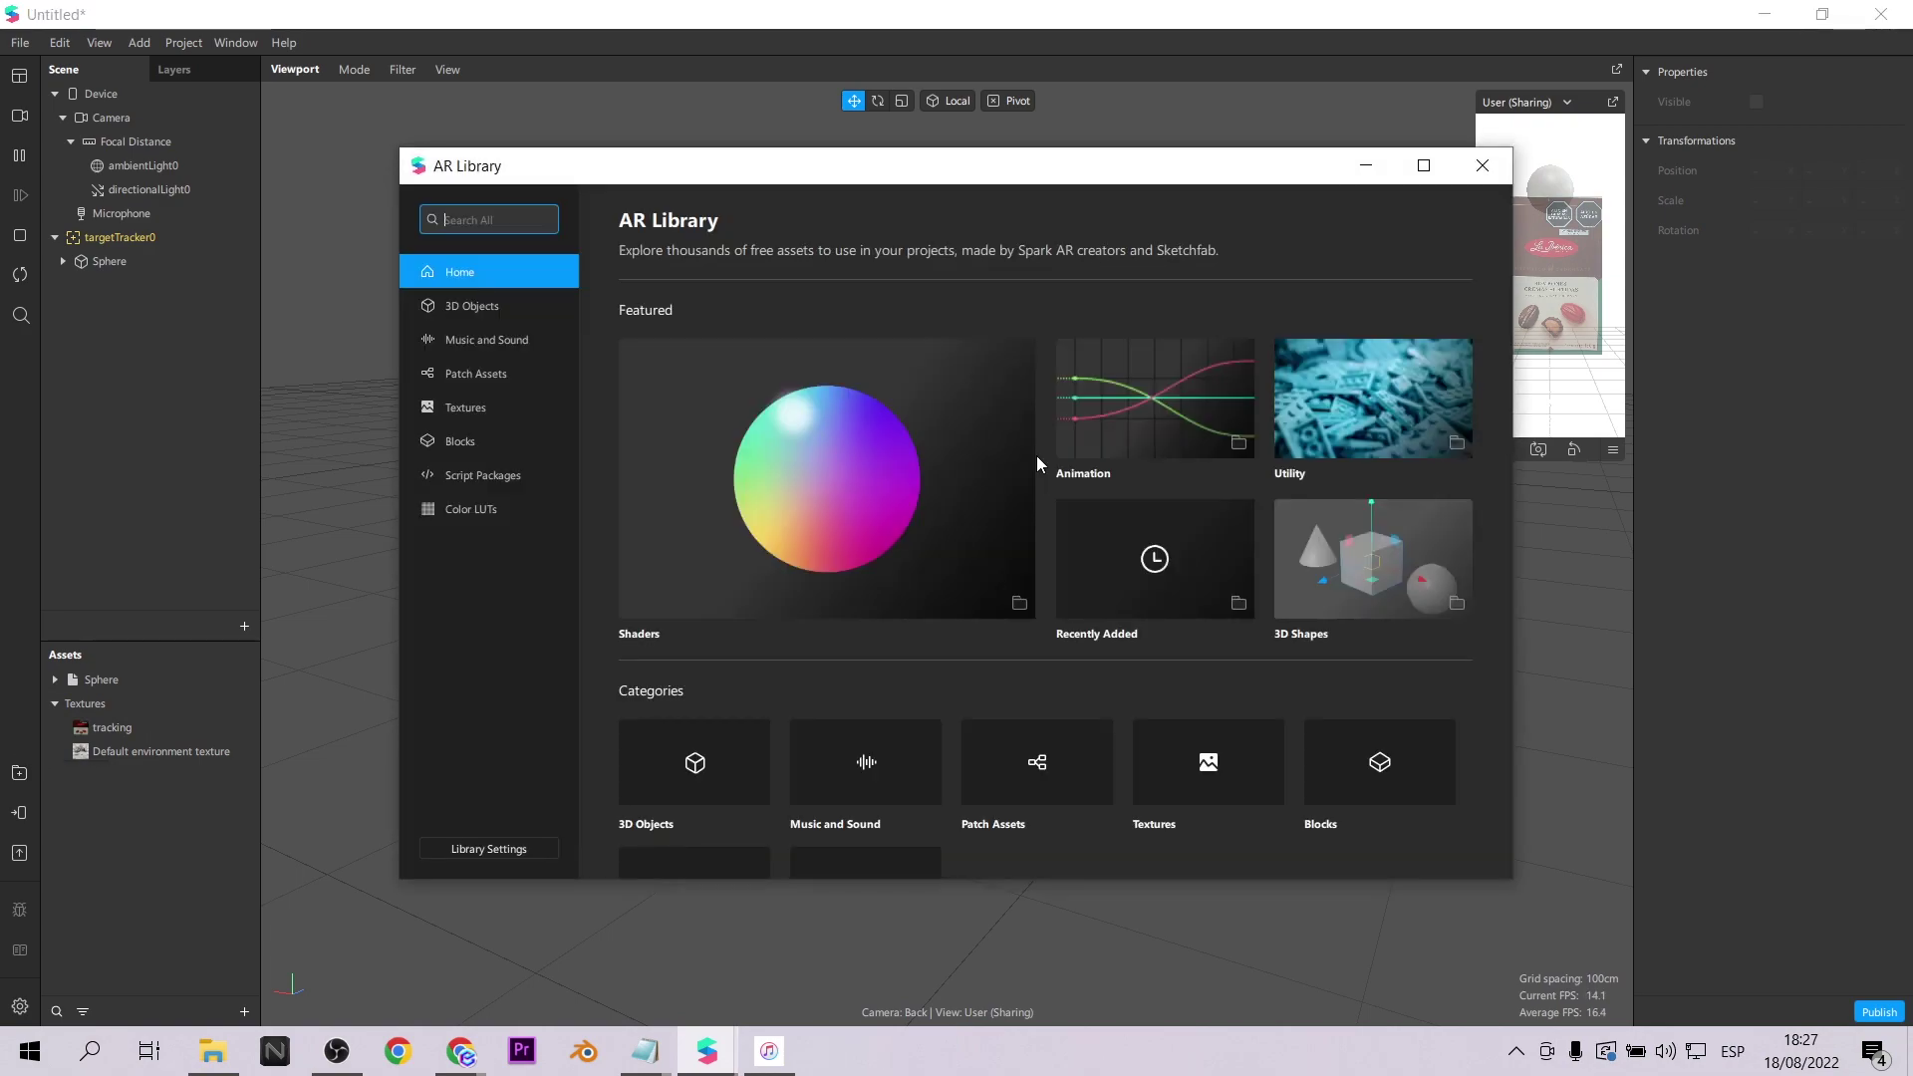
pyautogui.click(1380, 598)
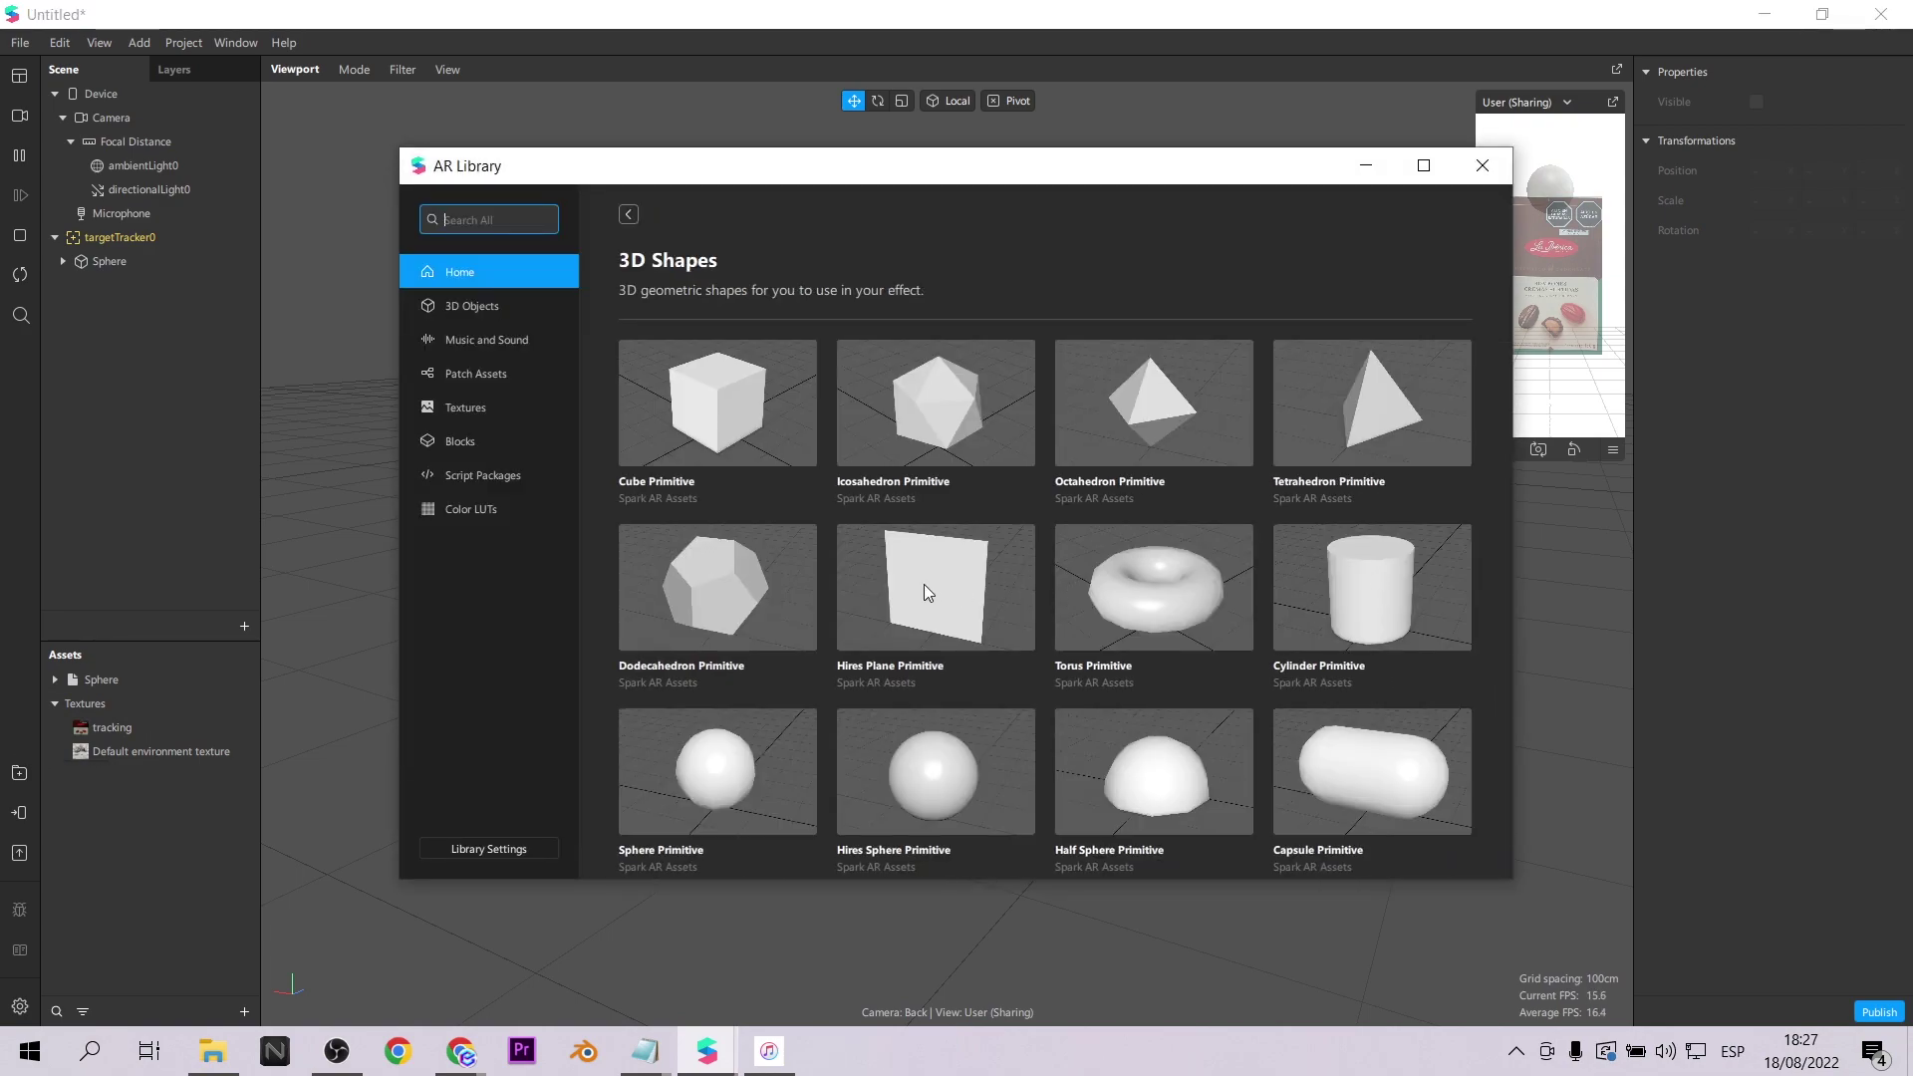
pyautogui.click(923, 586)
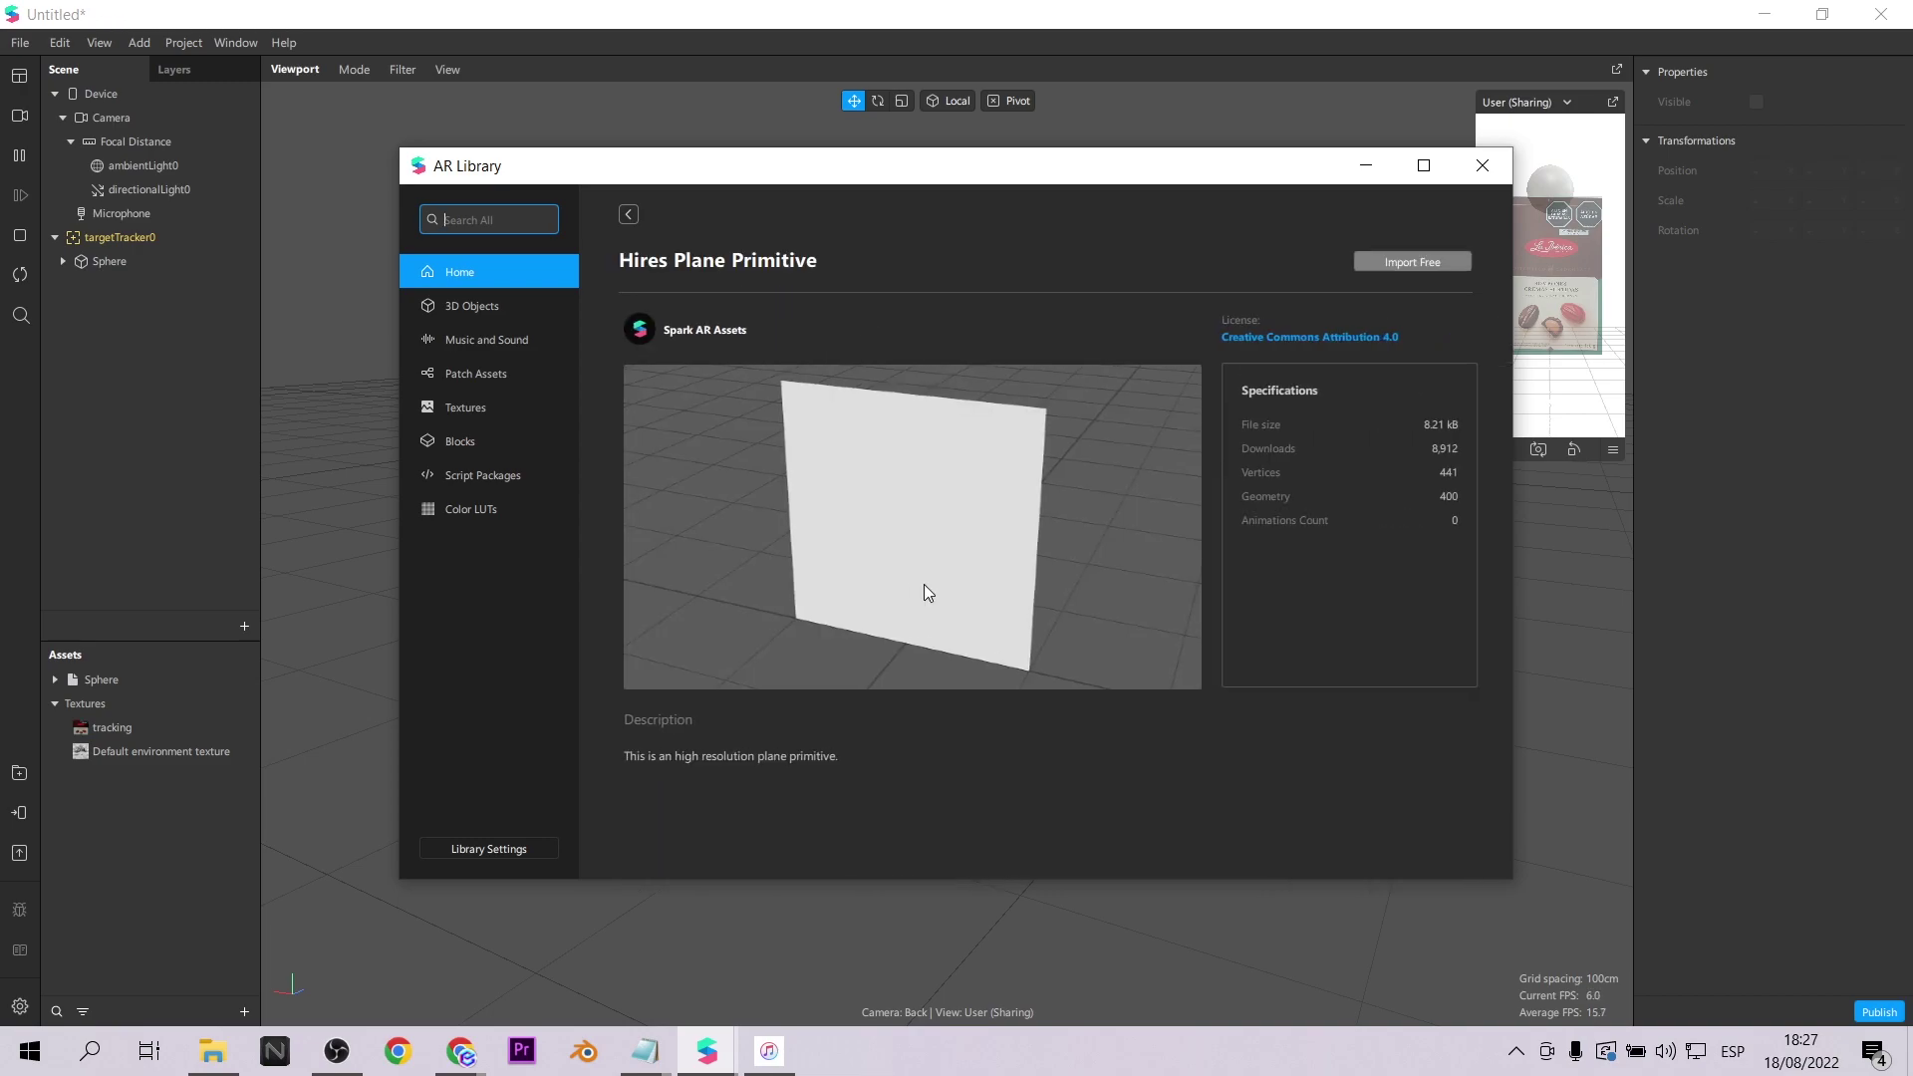
pyautogui.click(1484, 166)
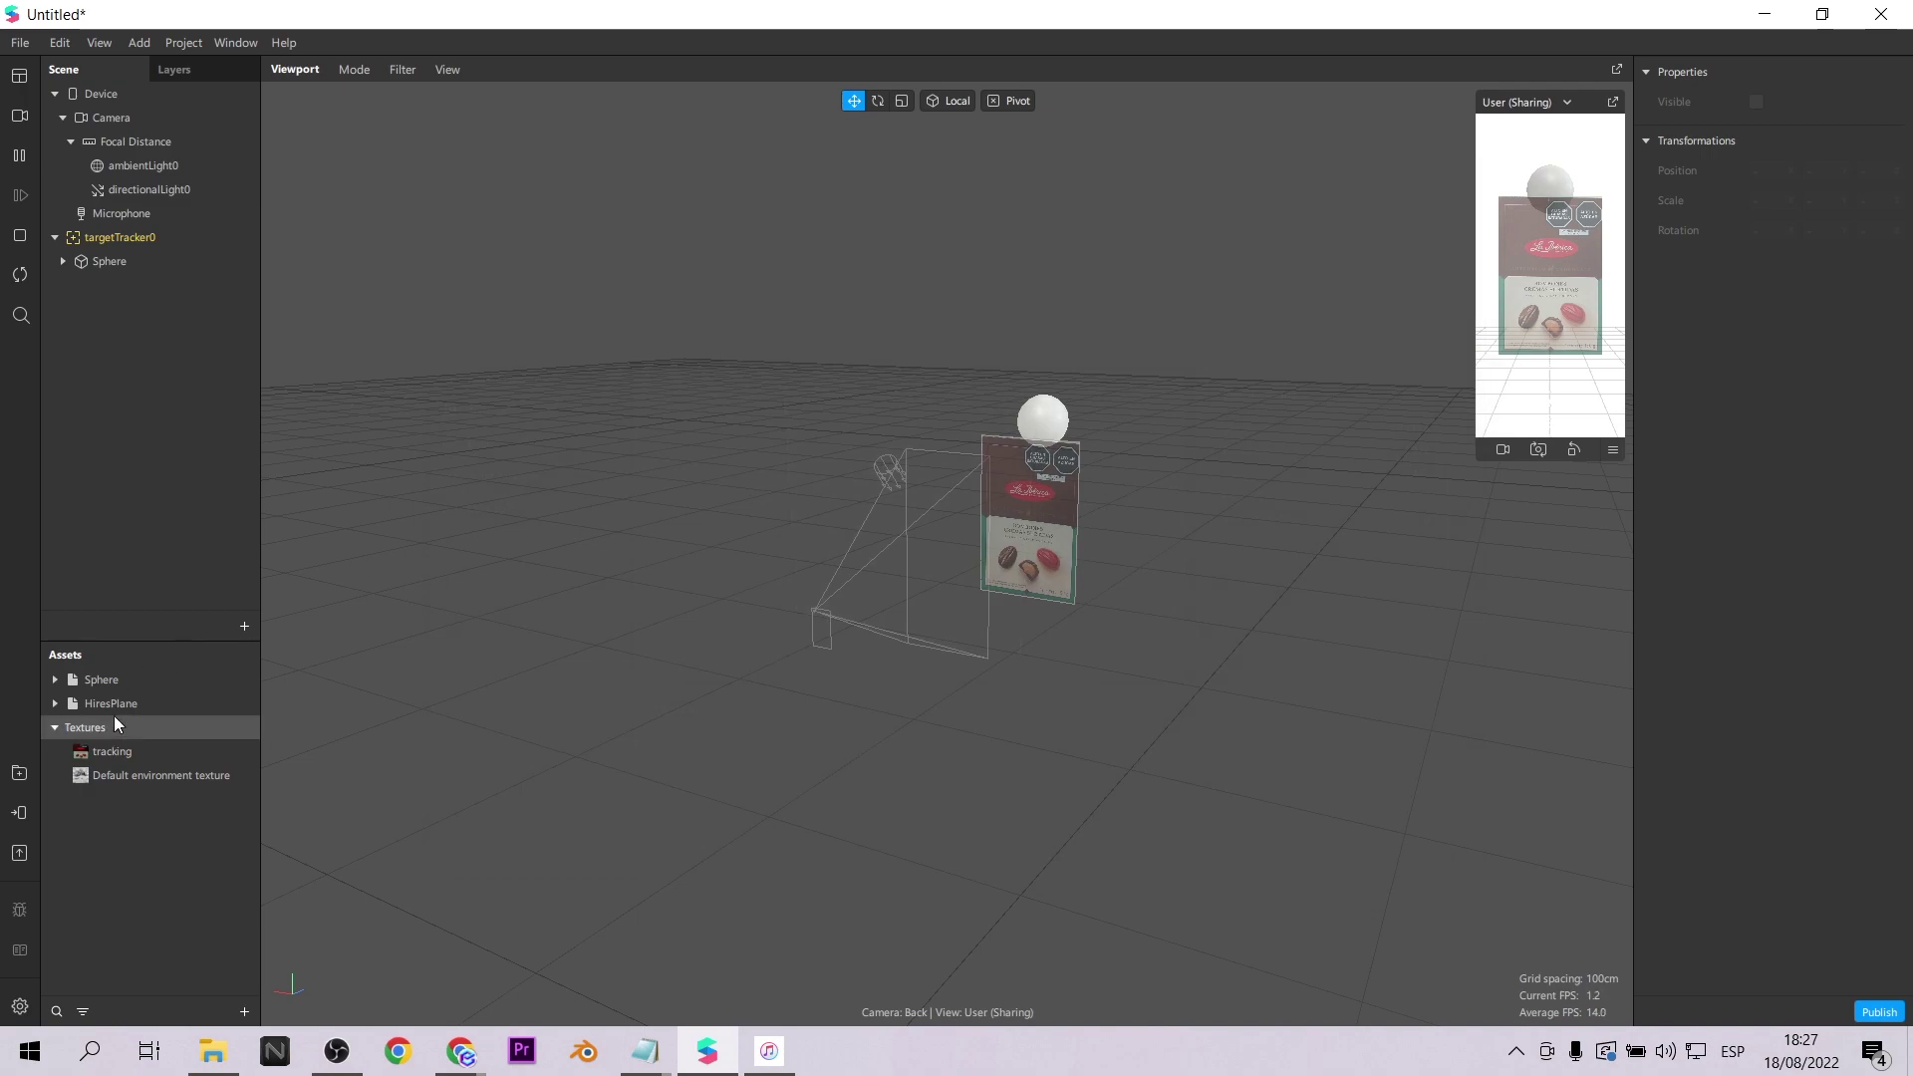
# Place HiresPlane under targetTracker0 just in front of the box image and stretch it to a scale of about 2.8 by 4.18.
pyautogui.click(111, 704)
pyautogui.moveTo(169, 241); pyautogui.dragTo(103, 257)
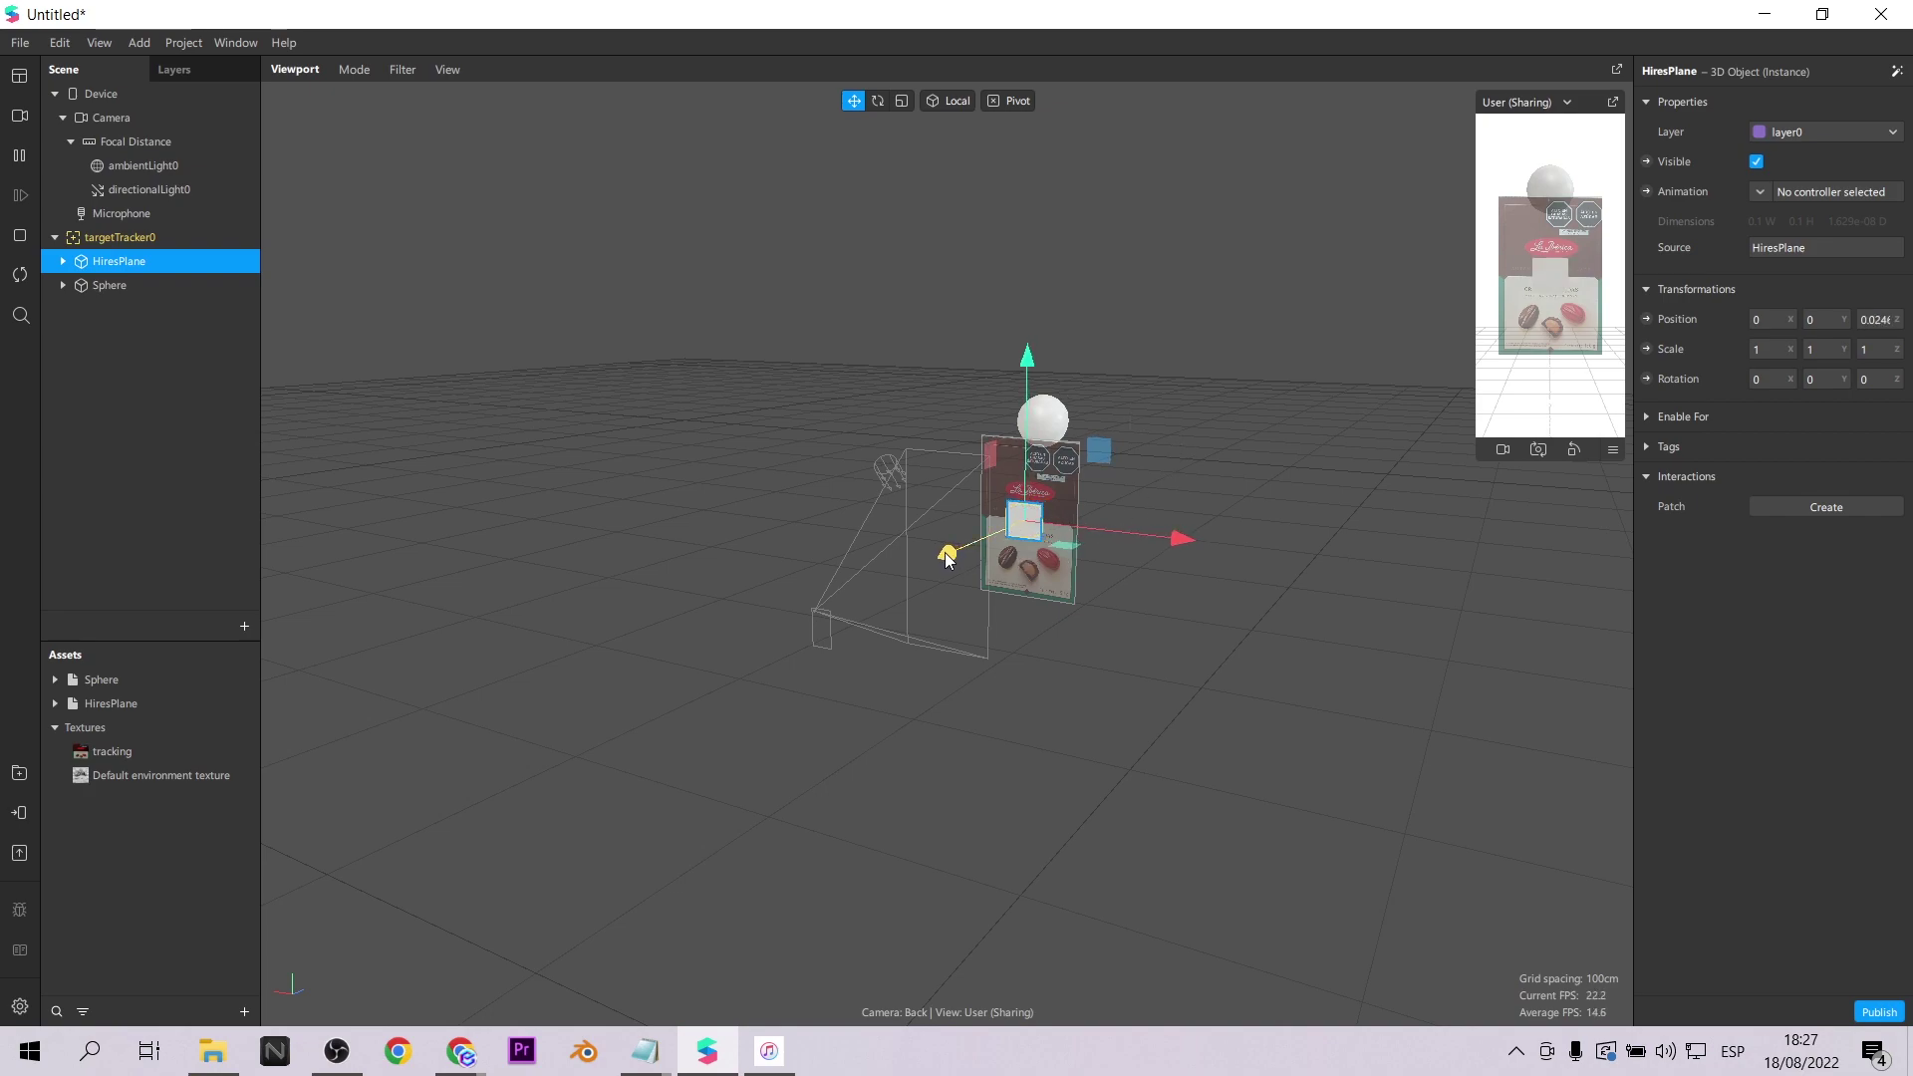
pyautogui.moveTo(1174, 407); pyautogui.dragTo(1304, 339)
pyautogui.moveTo(1031, 364); pyautogui.dragTo(1038, 277)
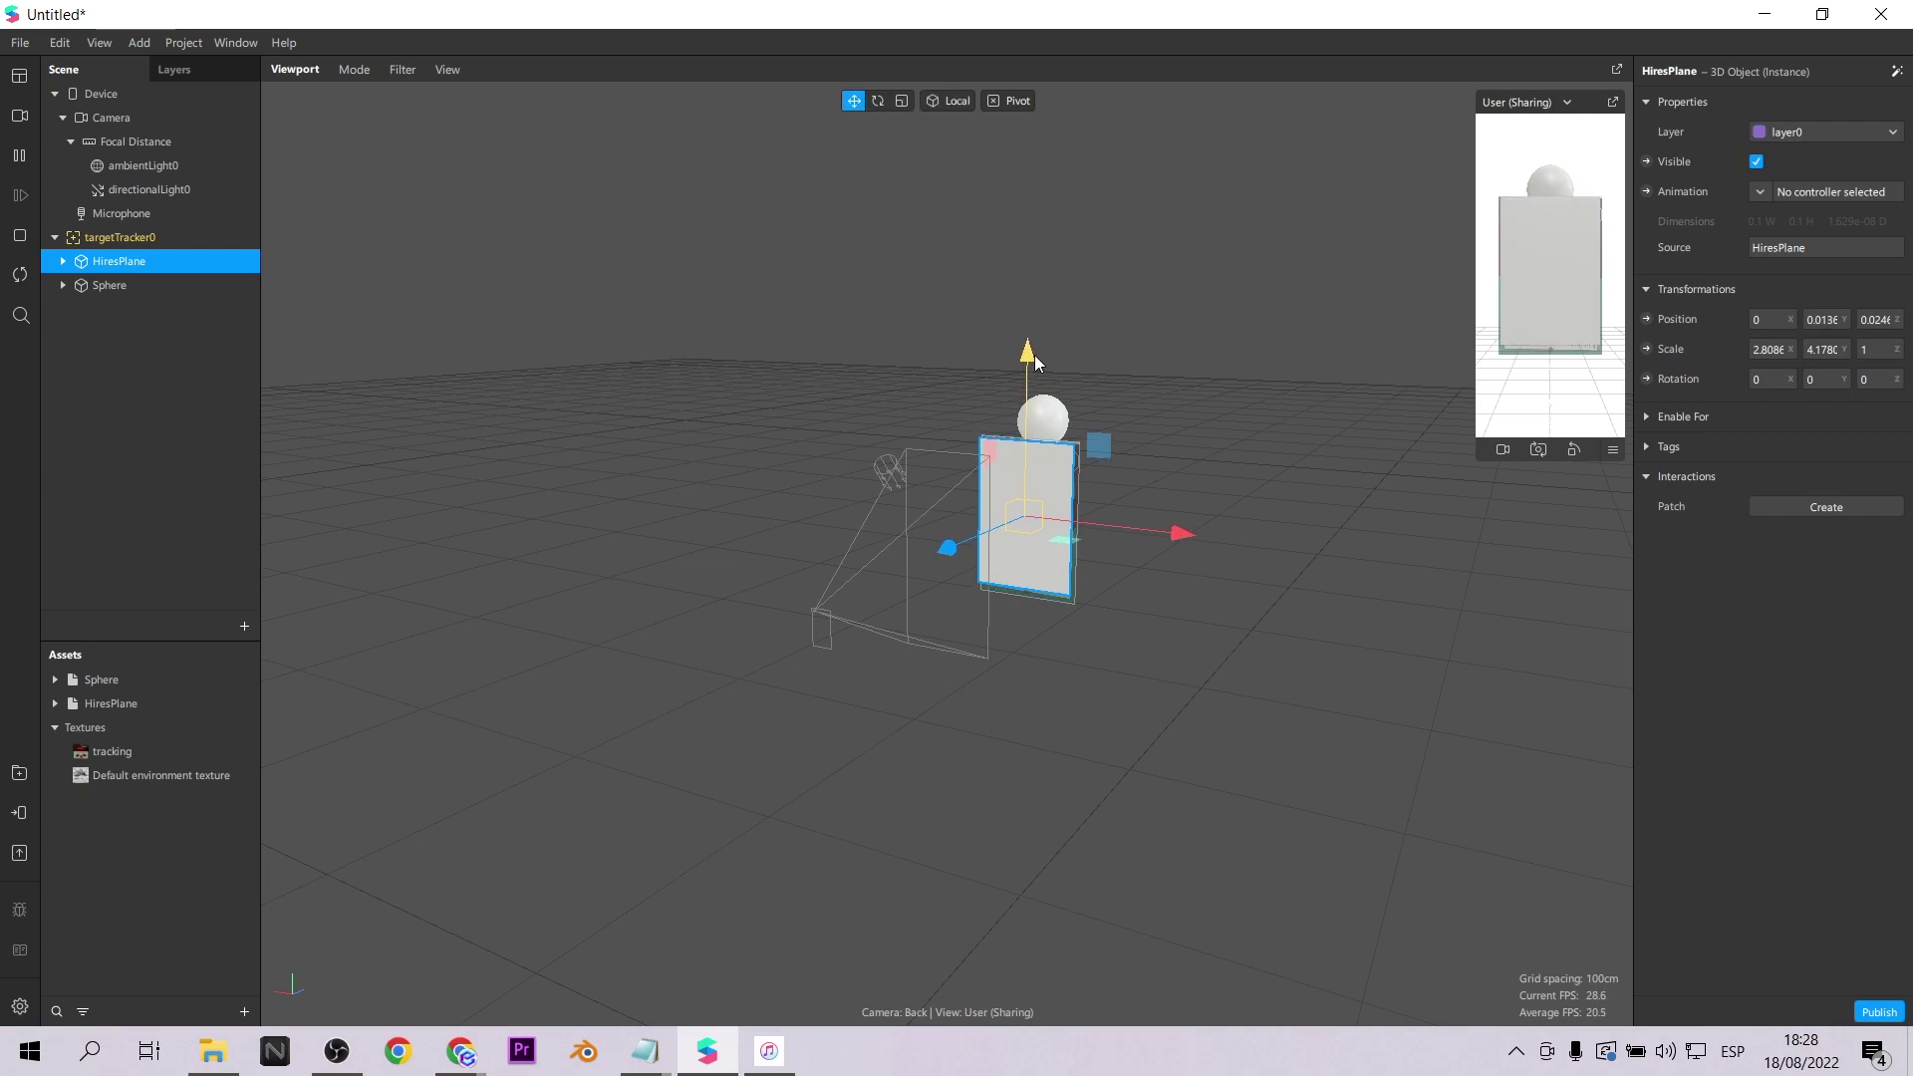
# Change the HiresPlane_mat material to the Flat shader type and set its opacity to 0.
pyautogui.scroll(4, 988, 728)
pyautogui.moveTo(988, 728); pyautogui.dragTo(1145, 636, button='right')
pyautogui.scroll(4, 1134, 635)
pyautogui.scroll(-5, 1135, 635)
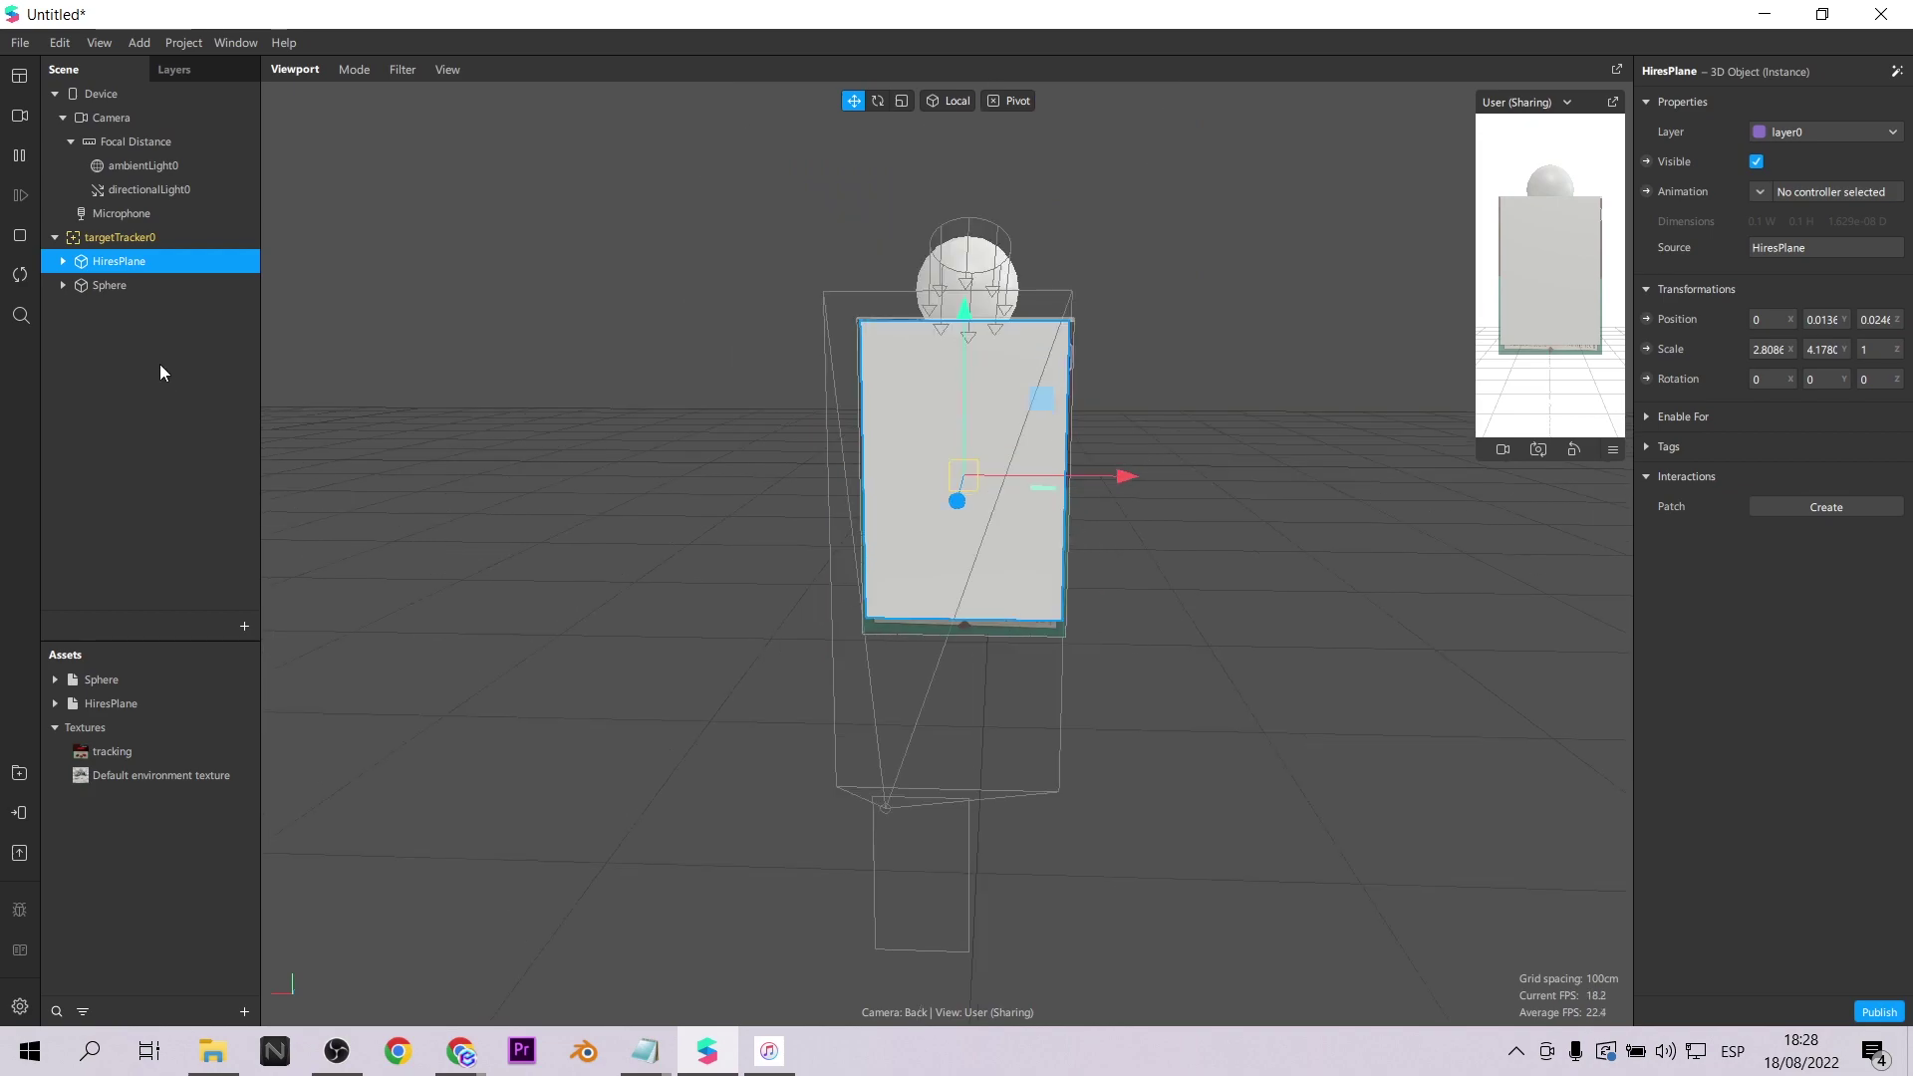
pyautogui.click(62, 261)
pyautogui.click(125, 285)
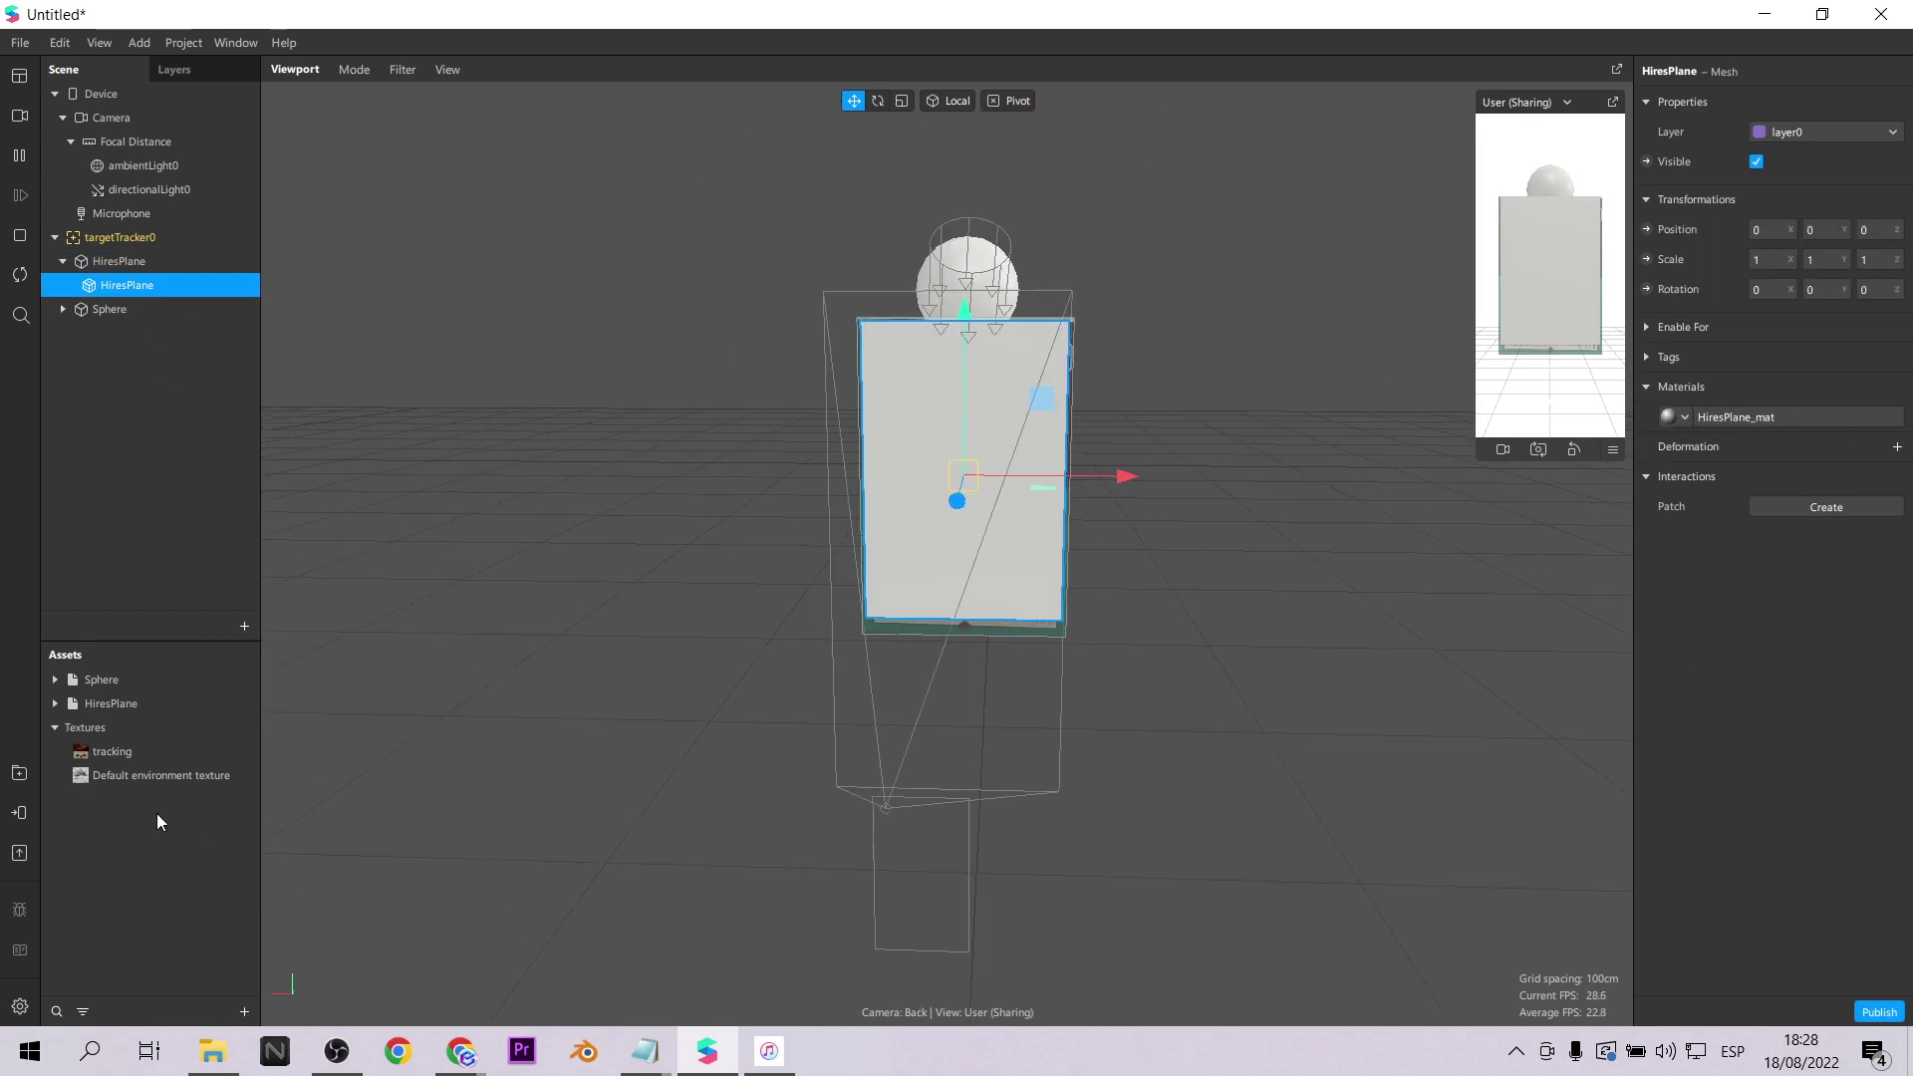
pyautogui.click(146, 758)
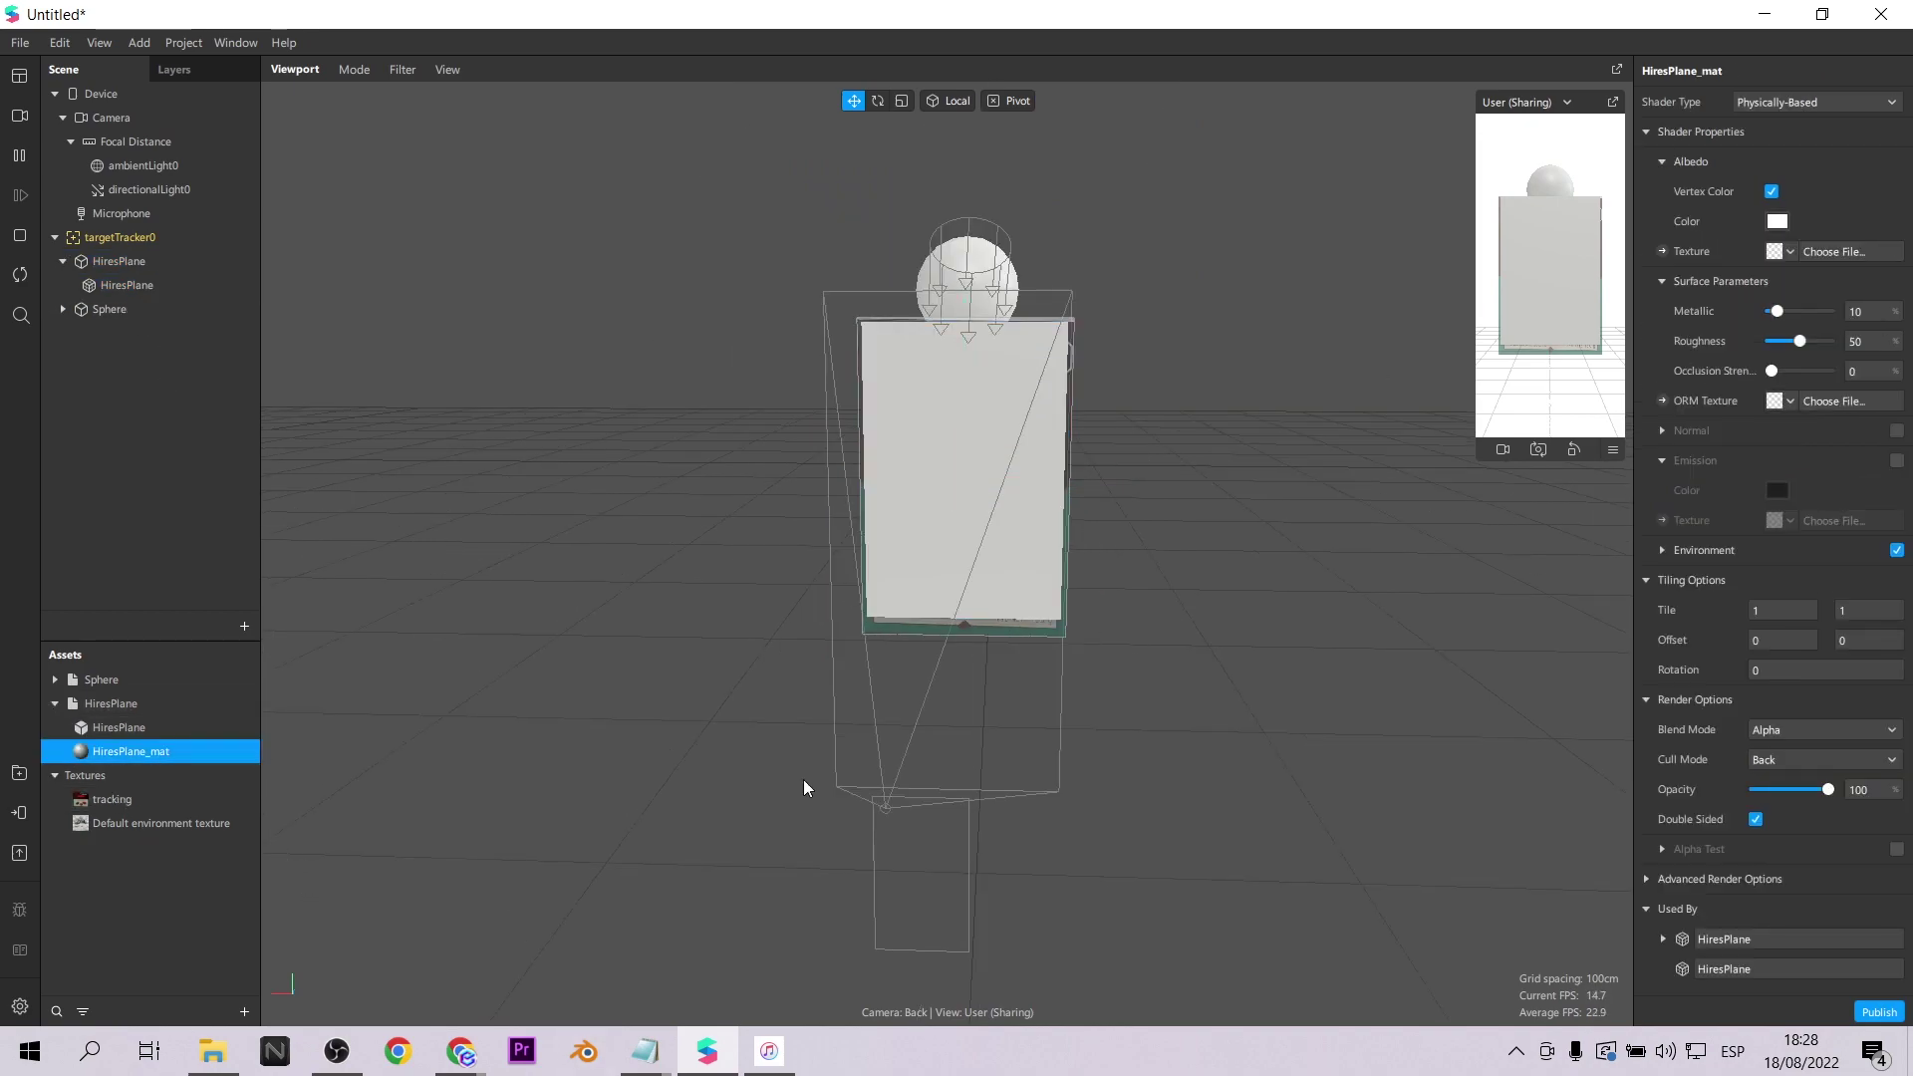
pyautogui.click(1773, 104)
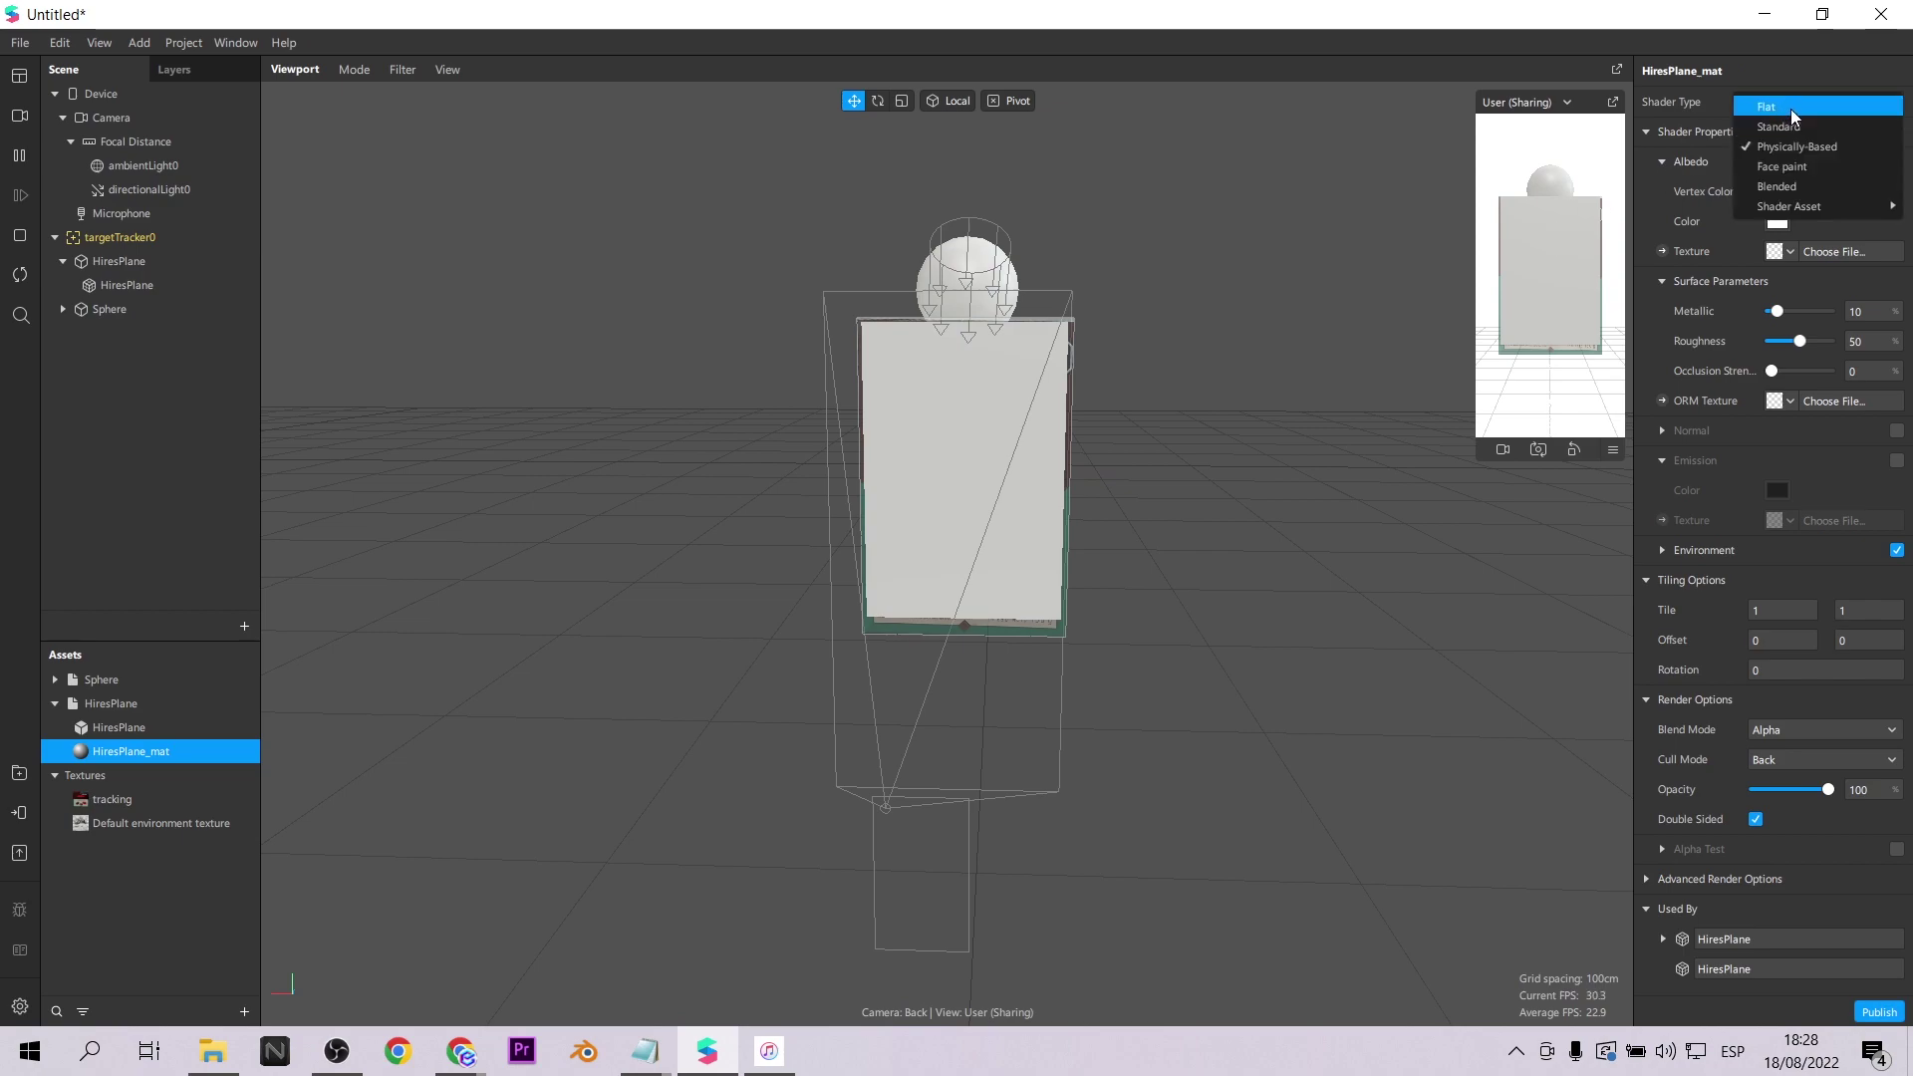
pyautogui.click(1790, 109)
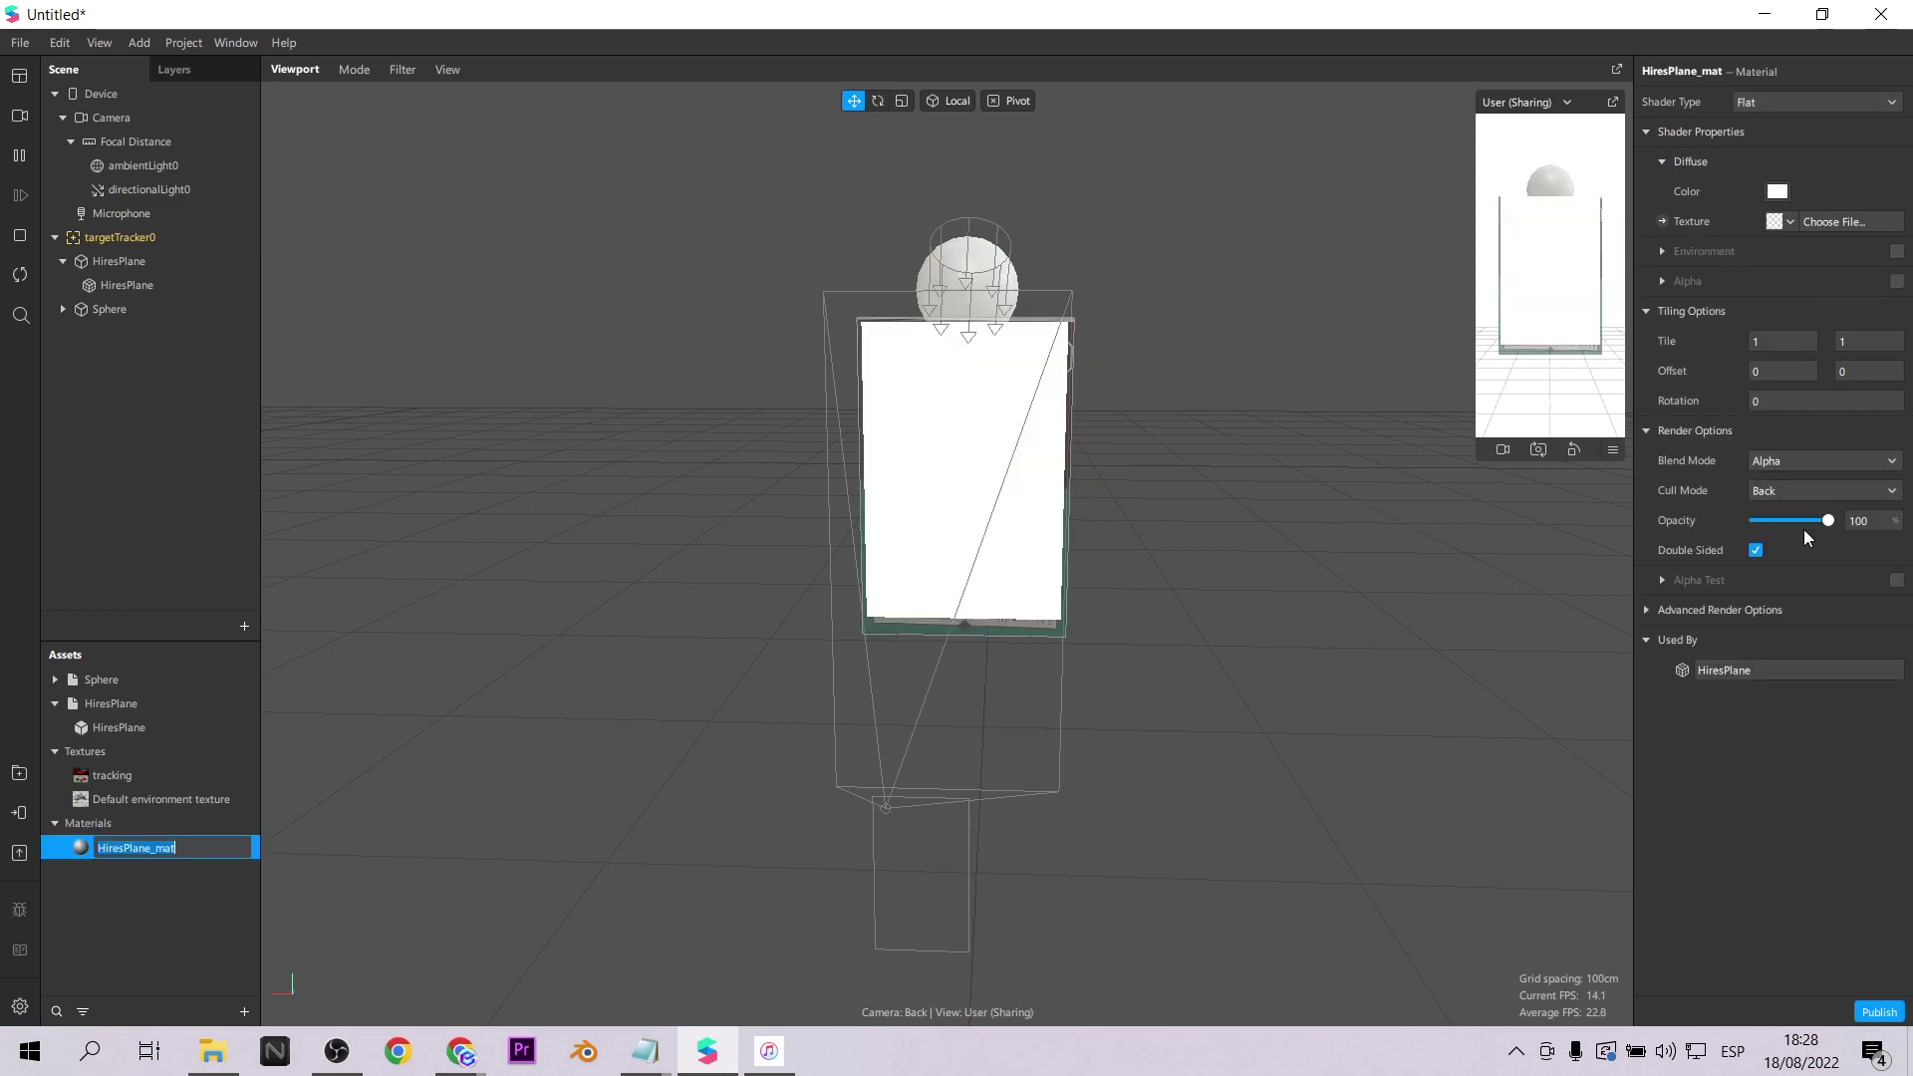
pyautogui.moveTo(1813, 521); pyautogui.dragTo(1750, 519)
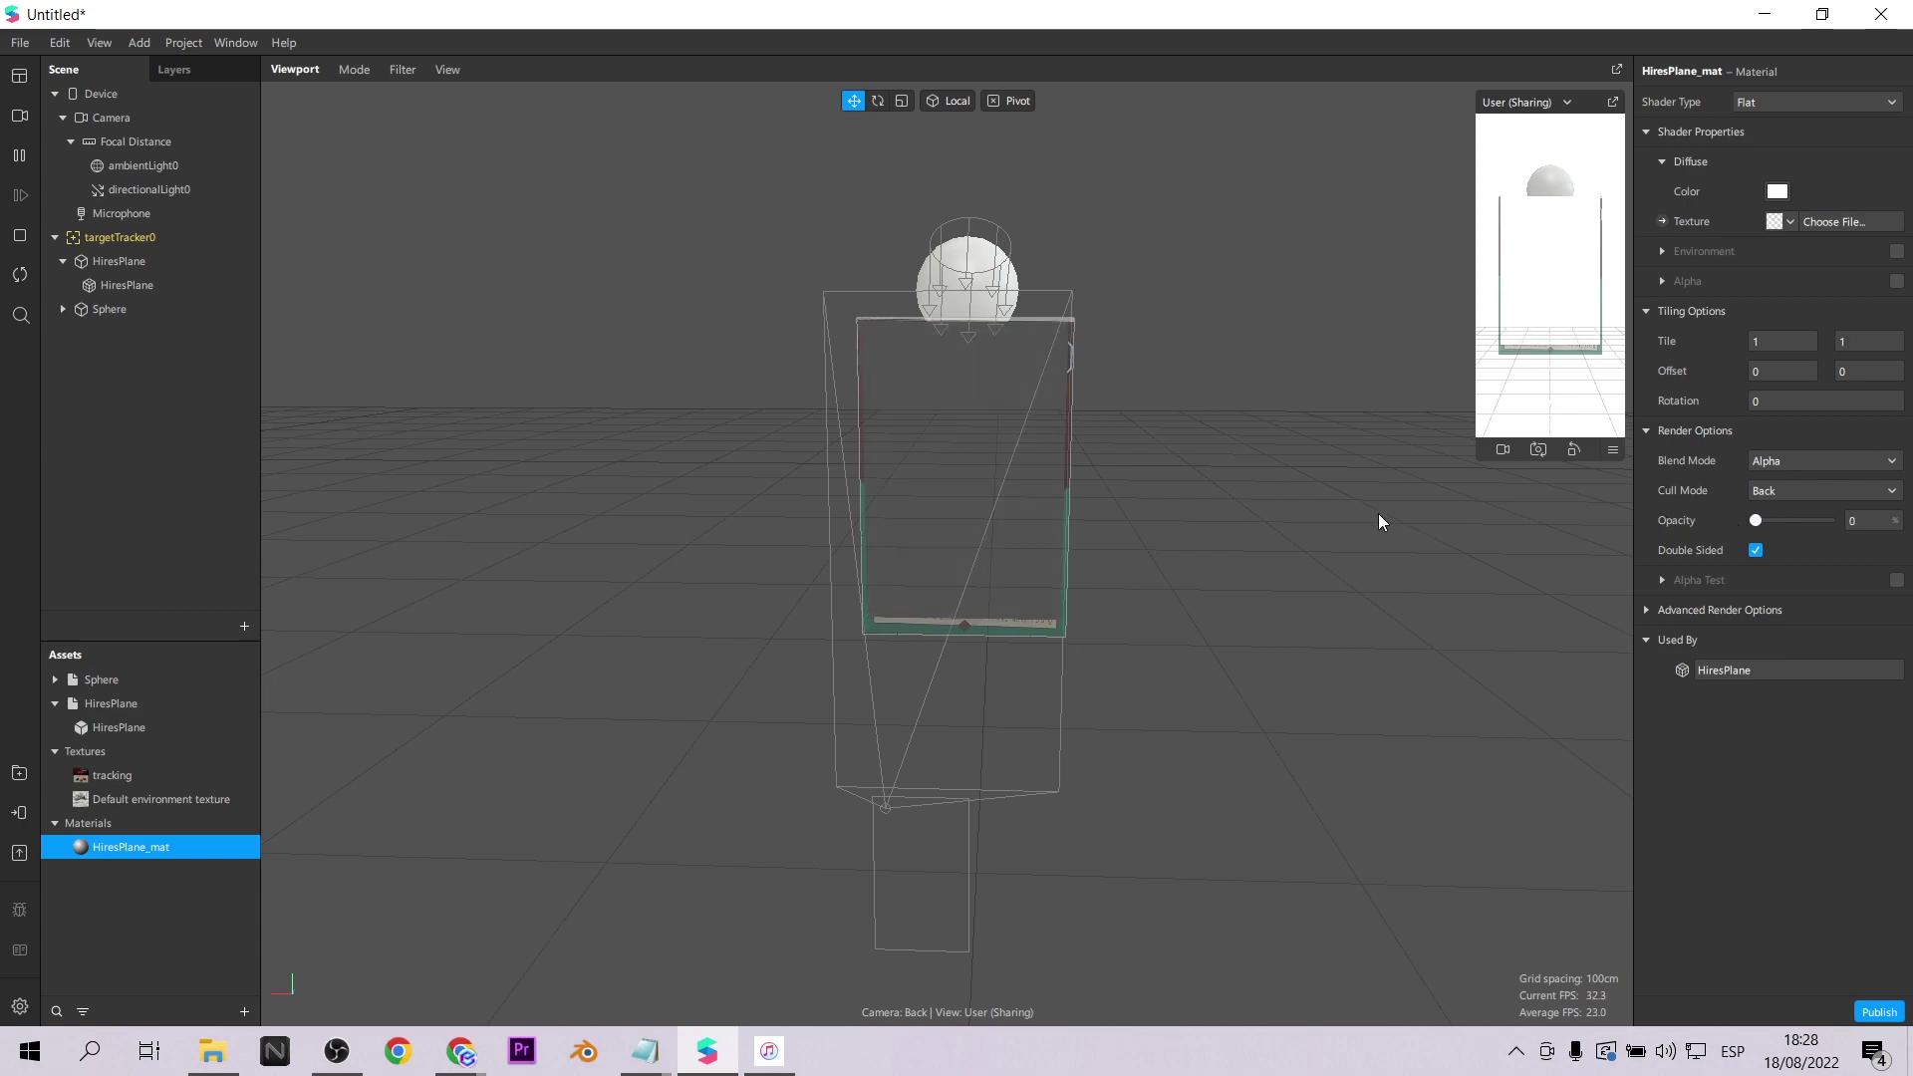
# Move HiresPlane onto the tracker image and resize it to about 2.96 by 4.57 so it covers the whole box front.
pyautogui.scroll(2, 1379, 506)
pyautogui.moveTo(1379, 506); pyautogui.dragTo(1139, 658, button='right')
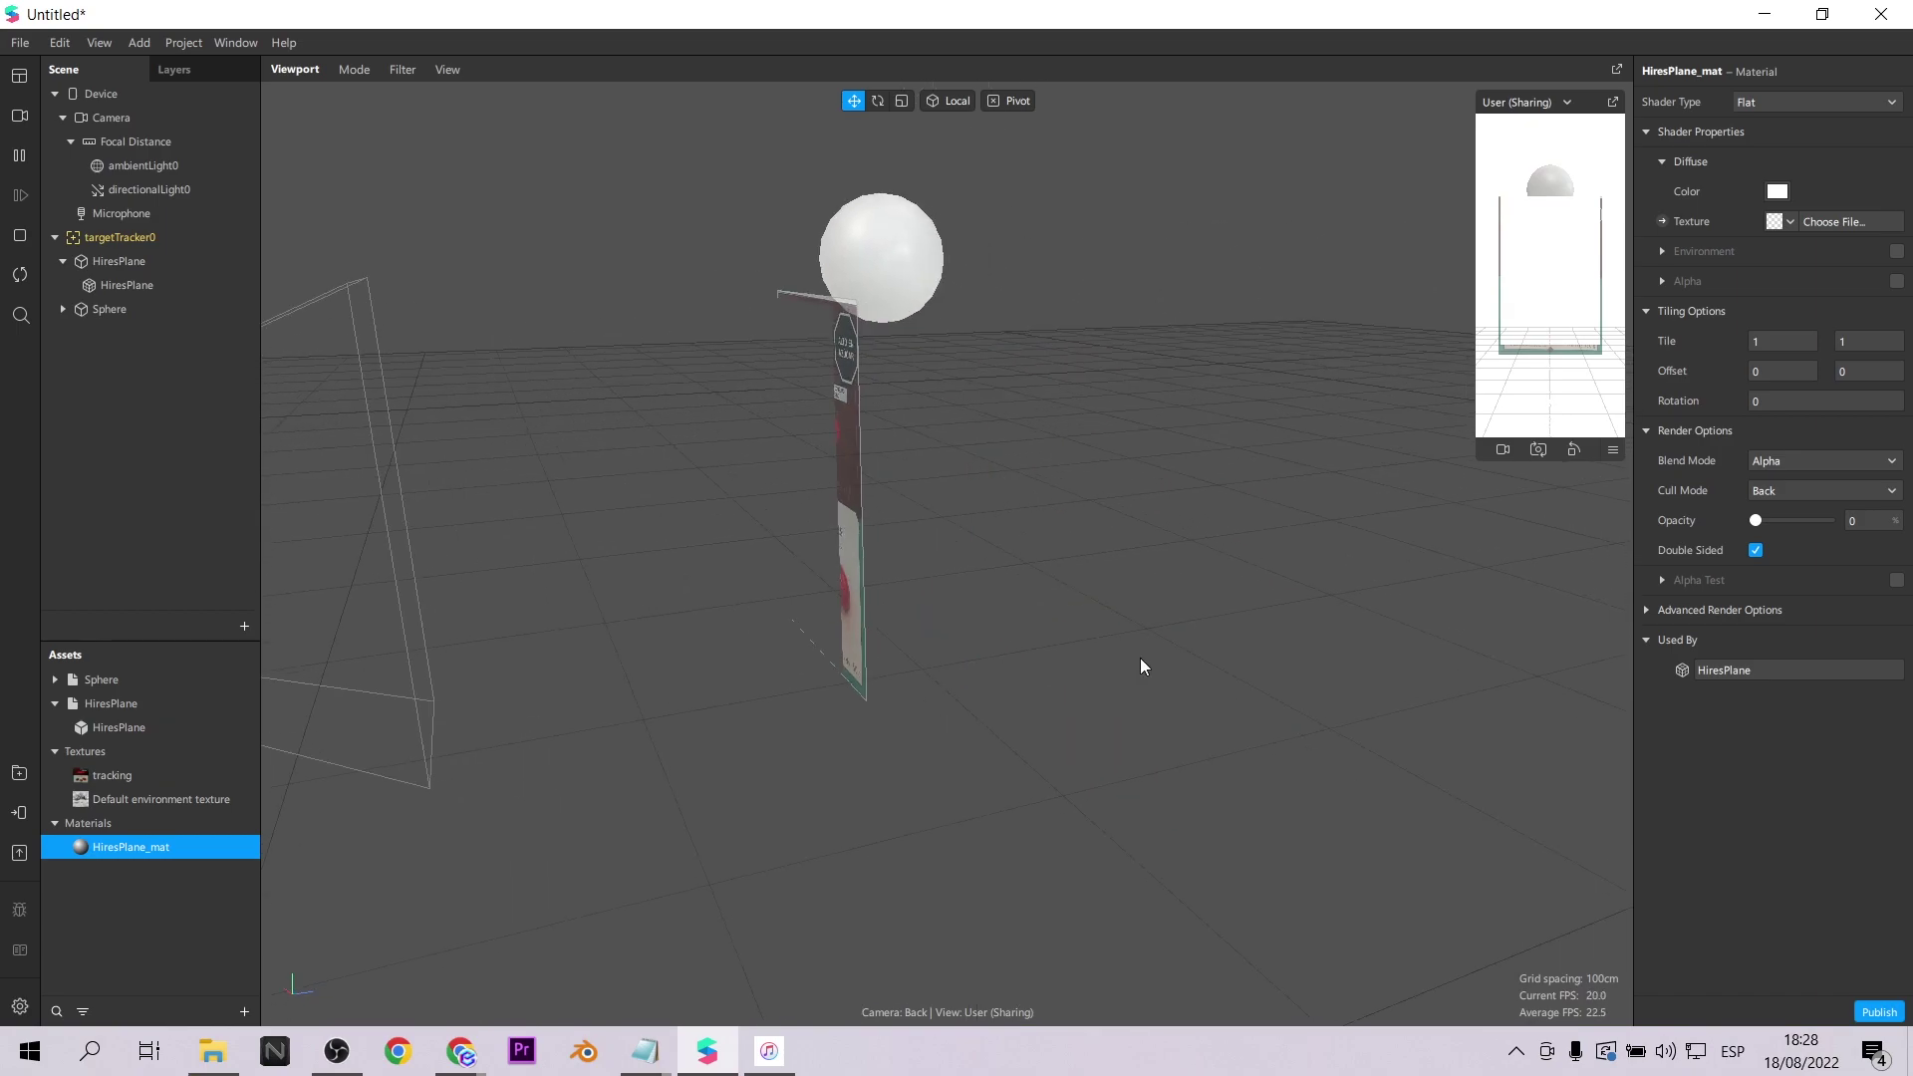
pyautogui.scroll(2, 1138, 658)
pyautogui.click(792, 519)
pyautogui.moveTo(595, 470); pyautogui.dragTo(610, 469)
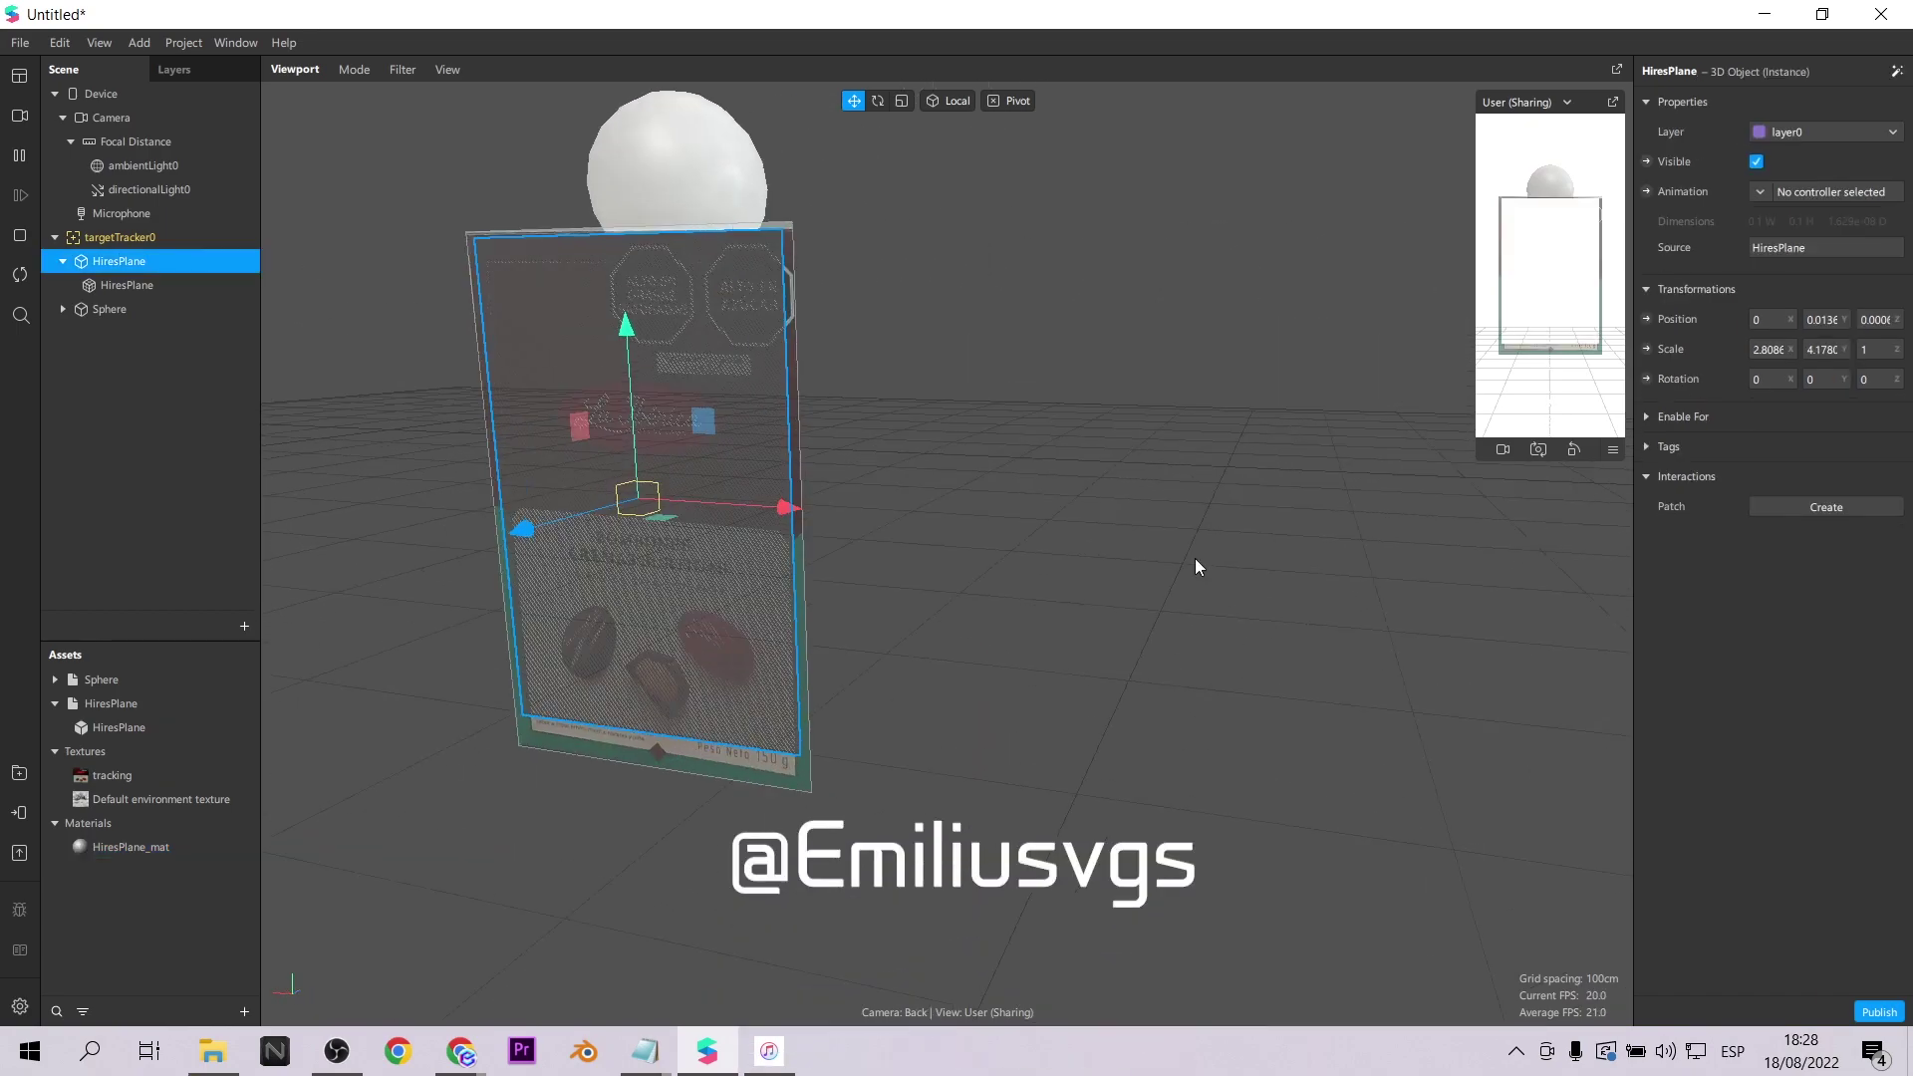
pyautogui.moveTo(896, 523); pyautogui.dragTo(903, 523)
pyautogui.moveTo(742, 372); pyautogui.dragTo(754, 371)
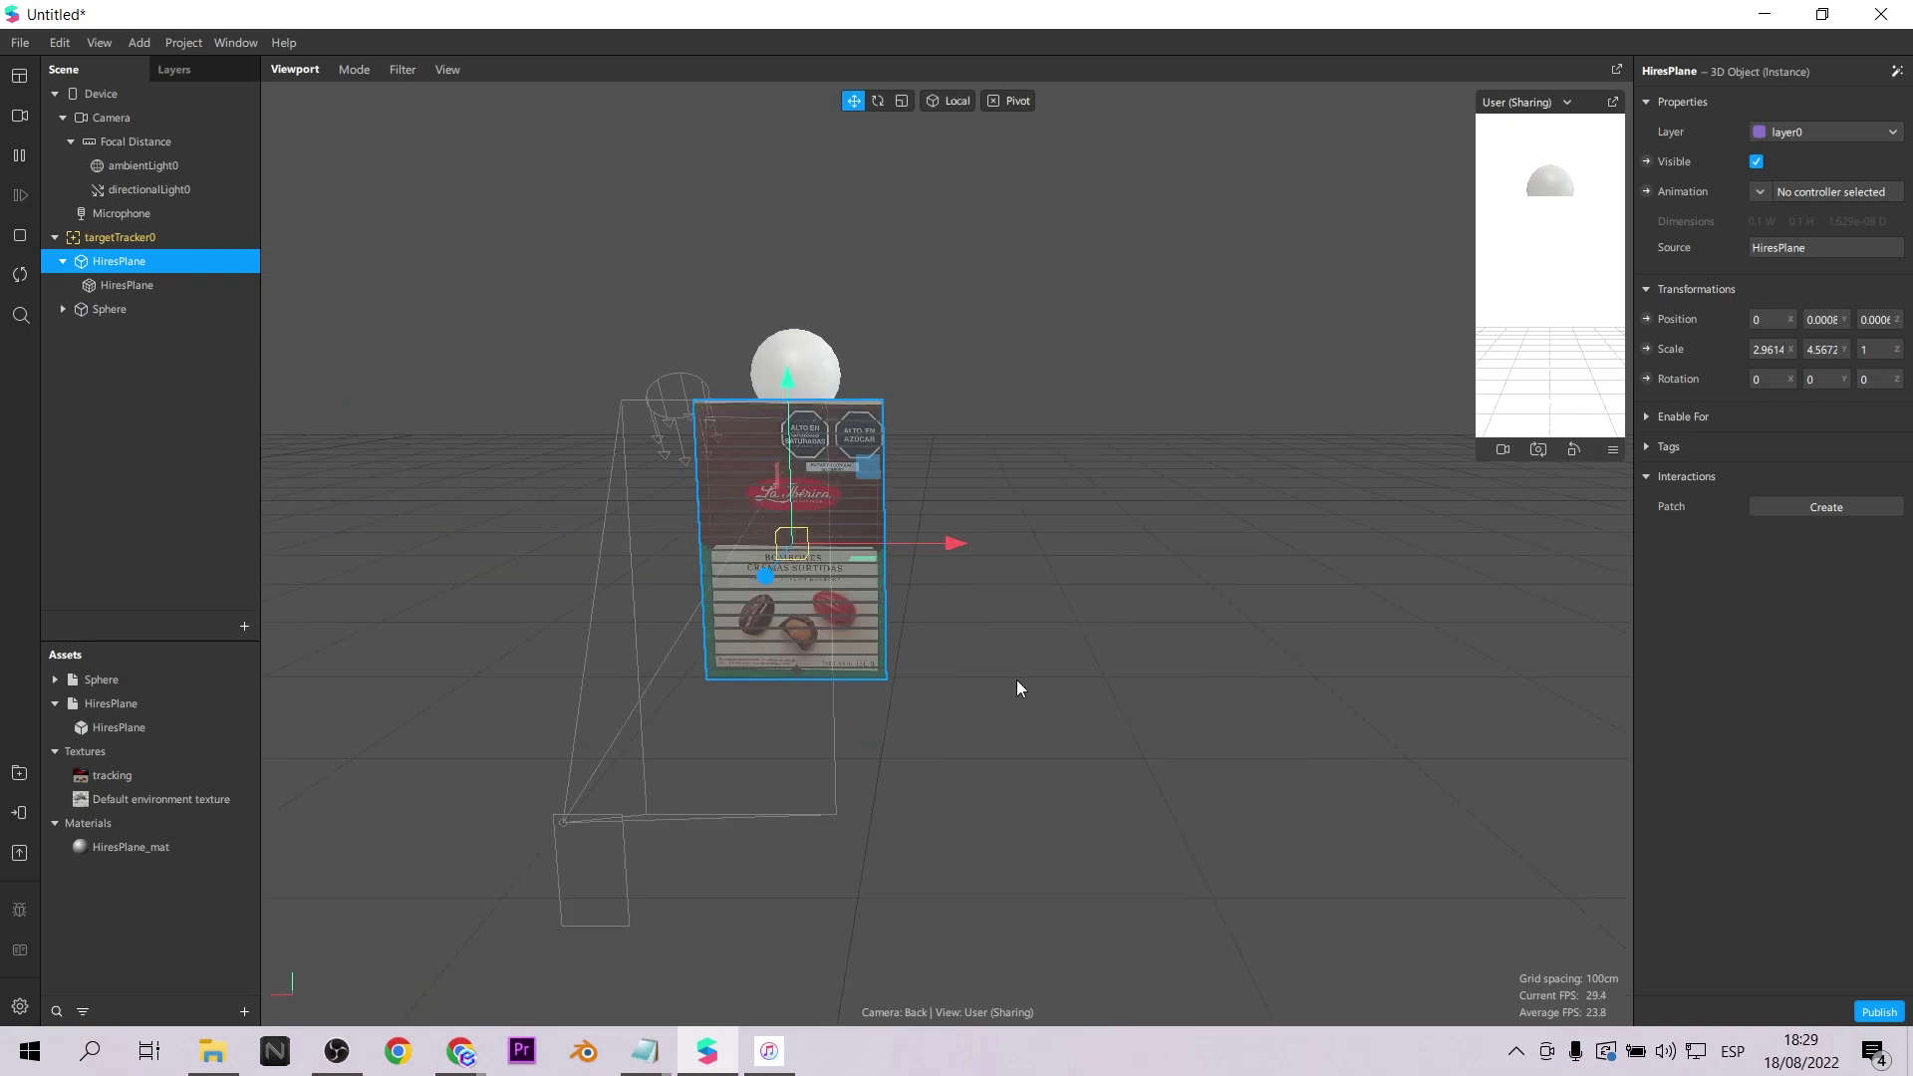
# Open the AR Library.
pyautogui.click(22, 814)
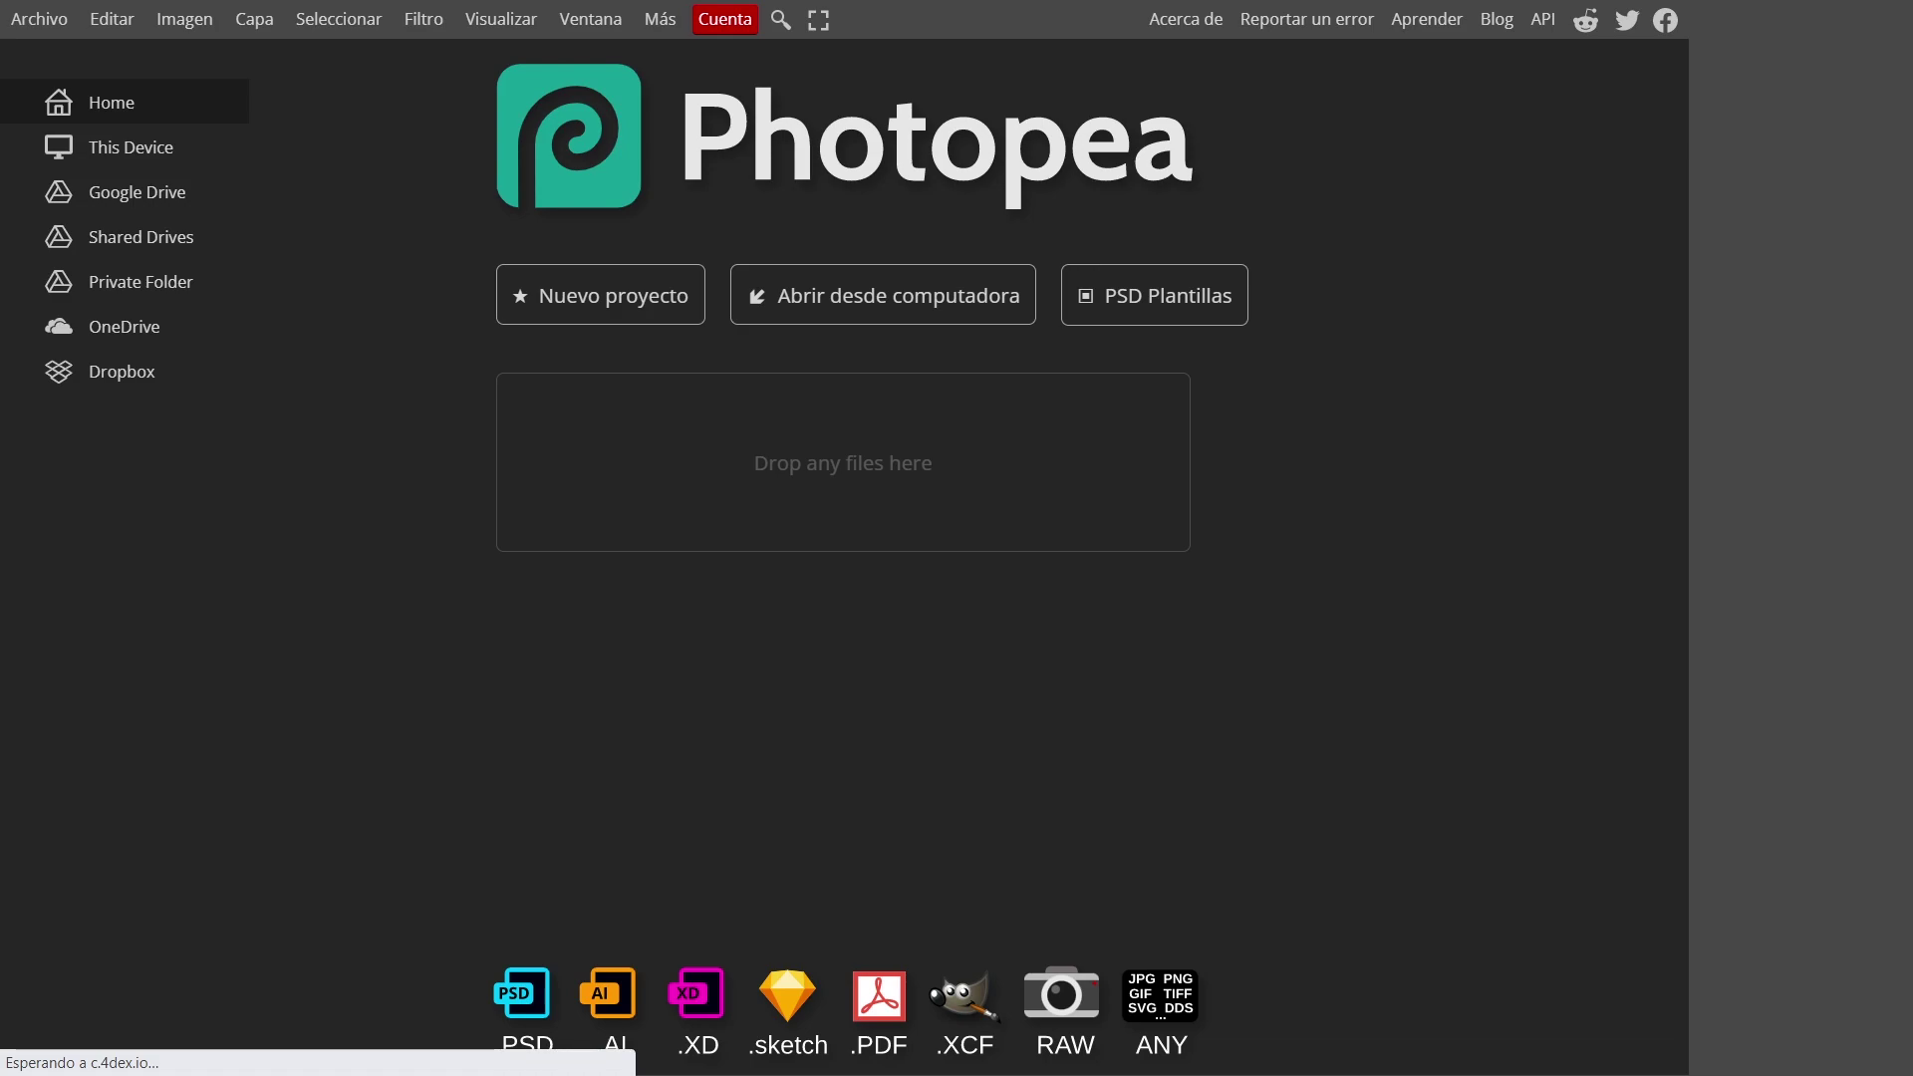
# Open the tracking image from the computer in Photopea and add a new empty layer above it.
pyautogui.click(853, 296)
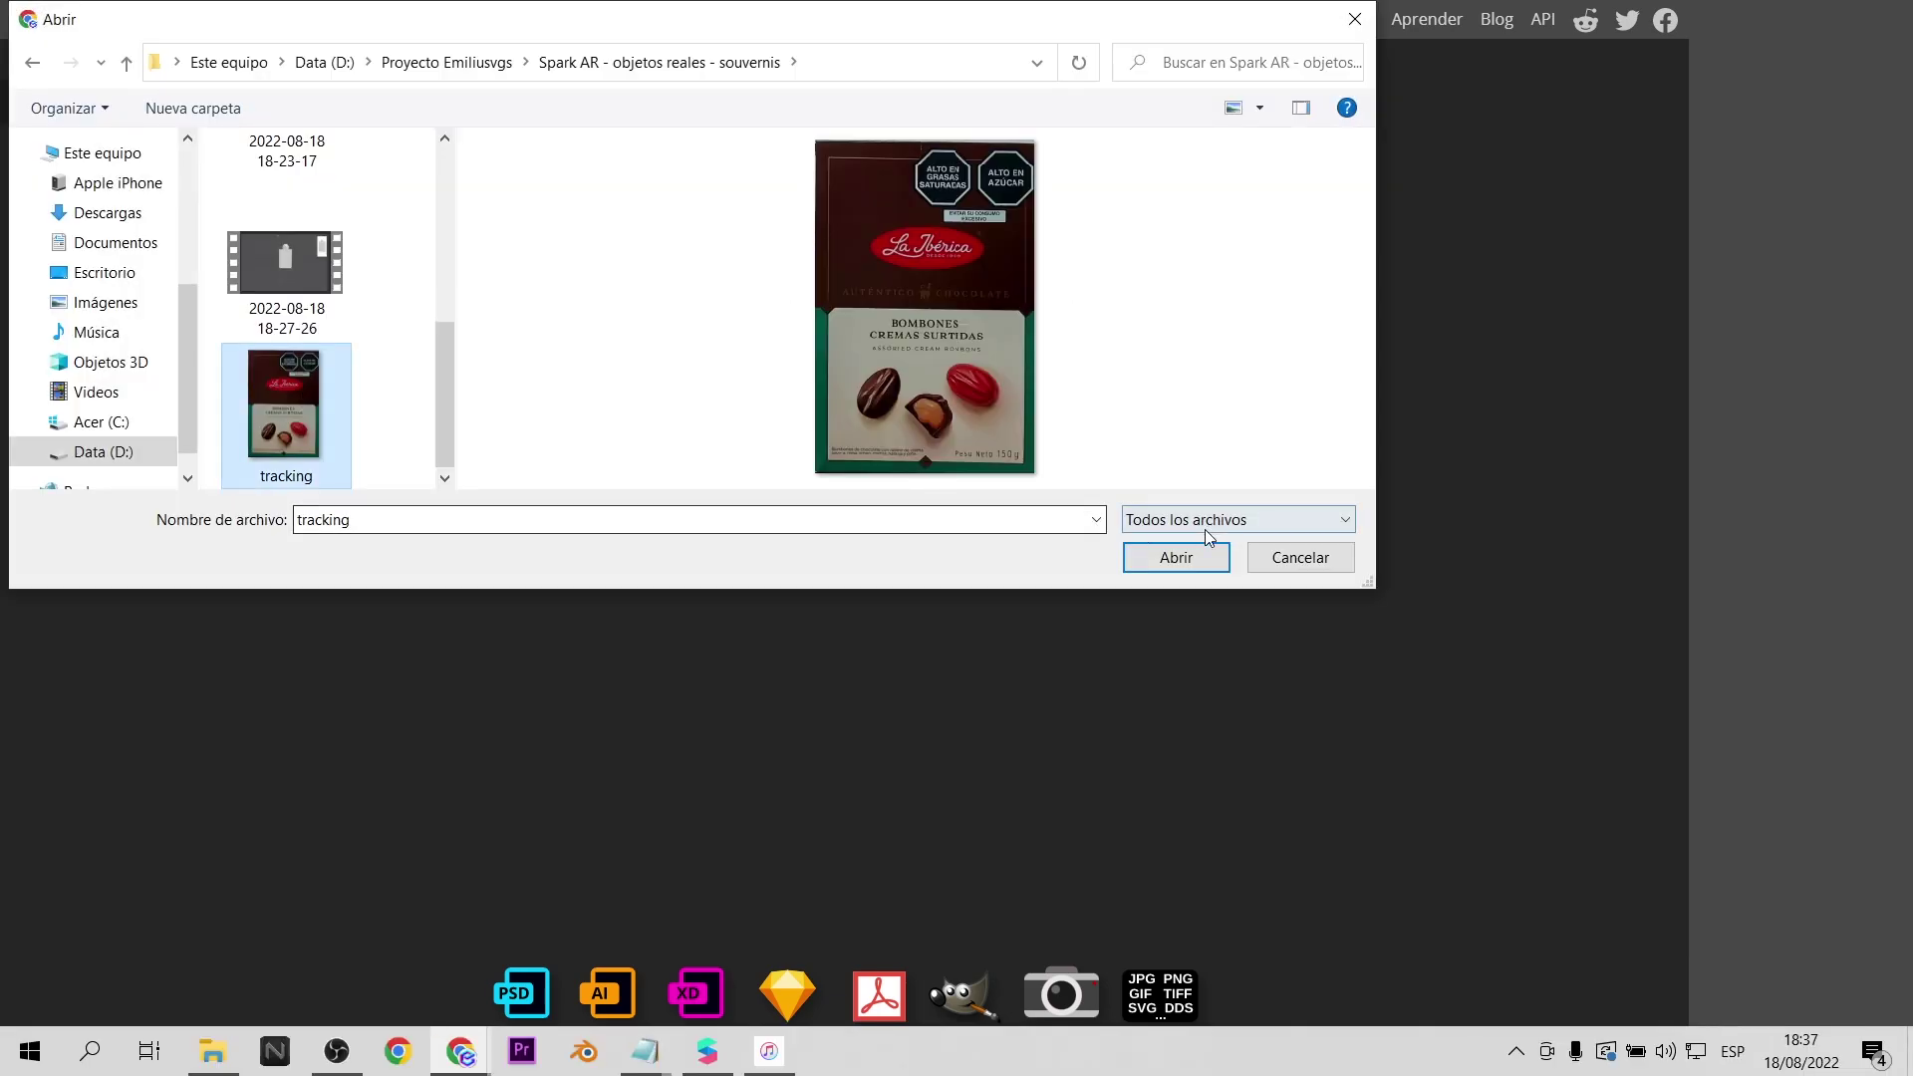
pyautogui.click(1173, 556)
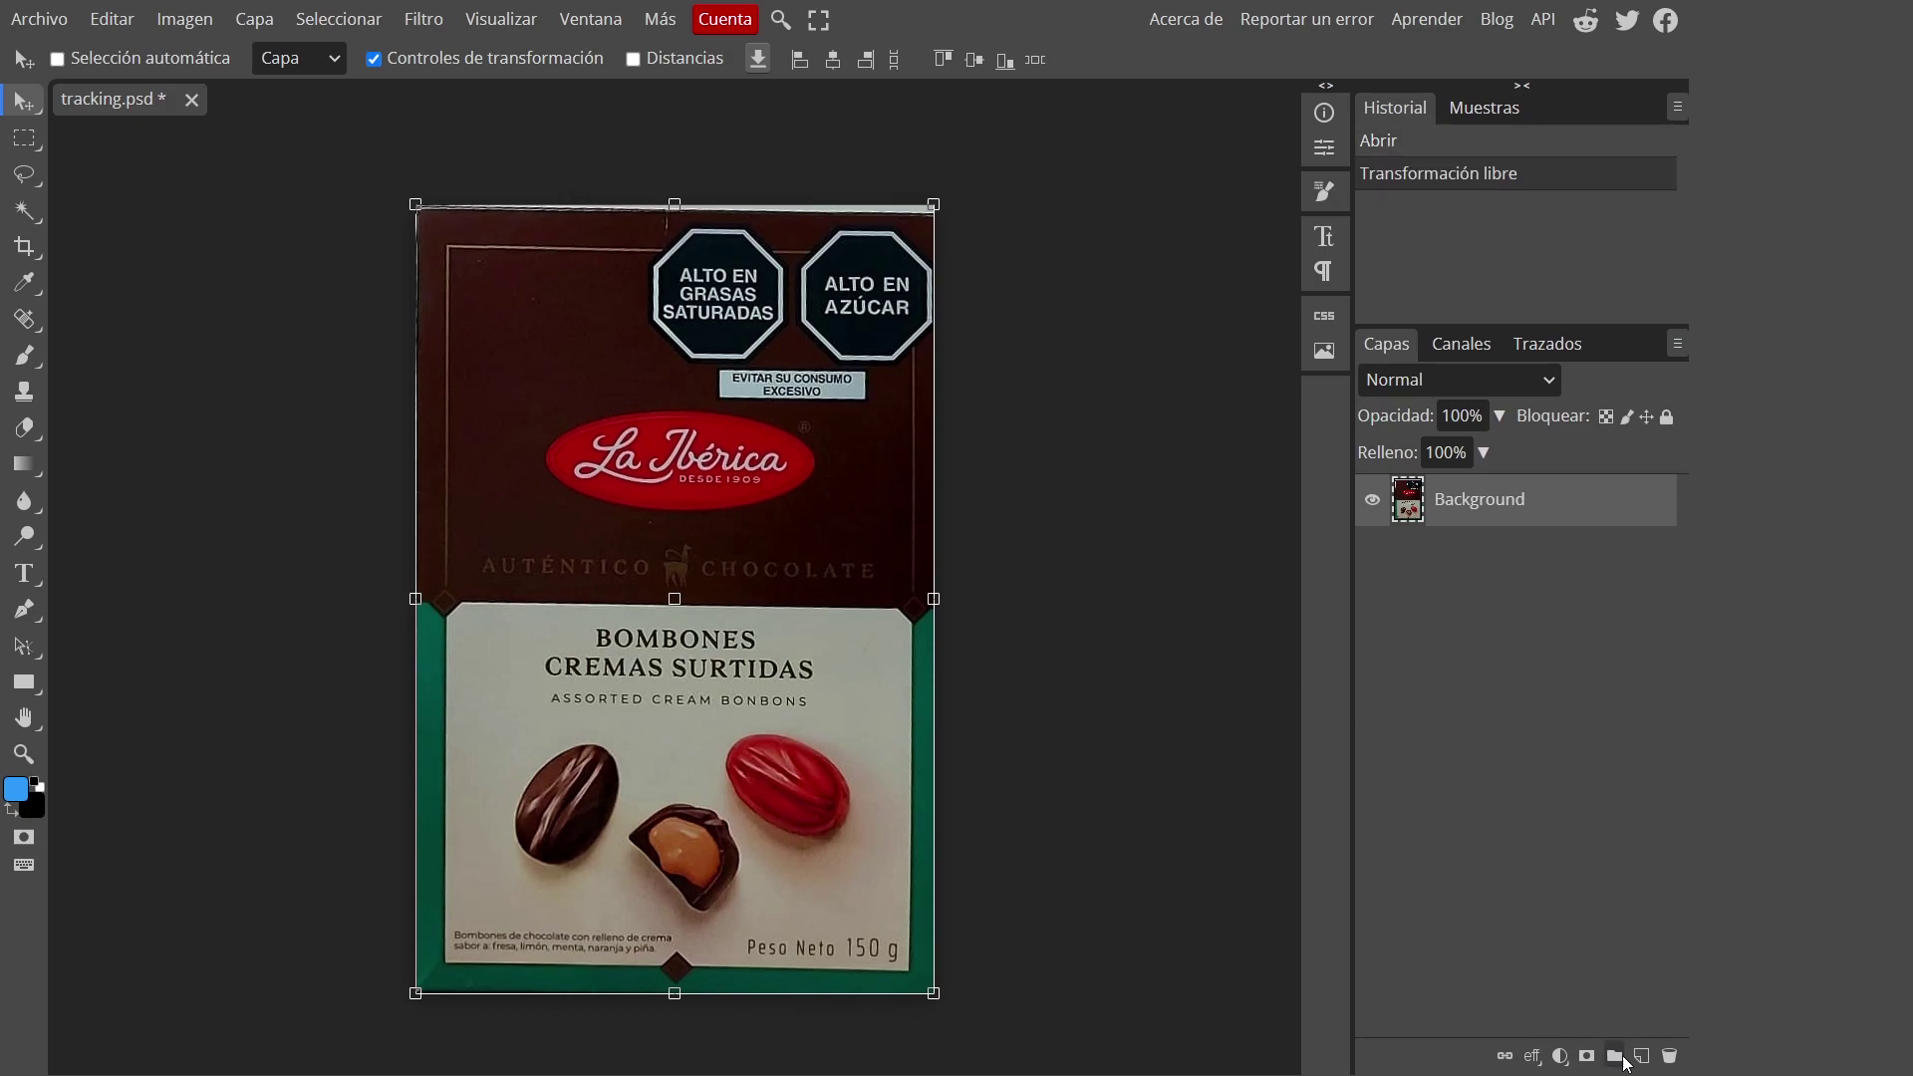
pyautogui.click(1641, 1056)
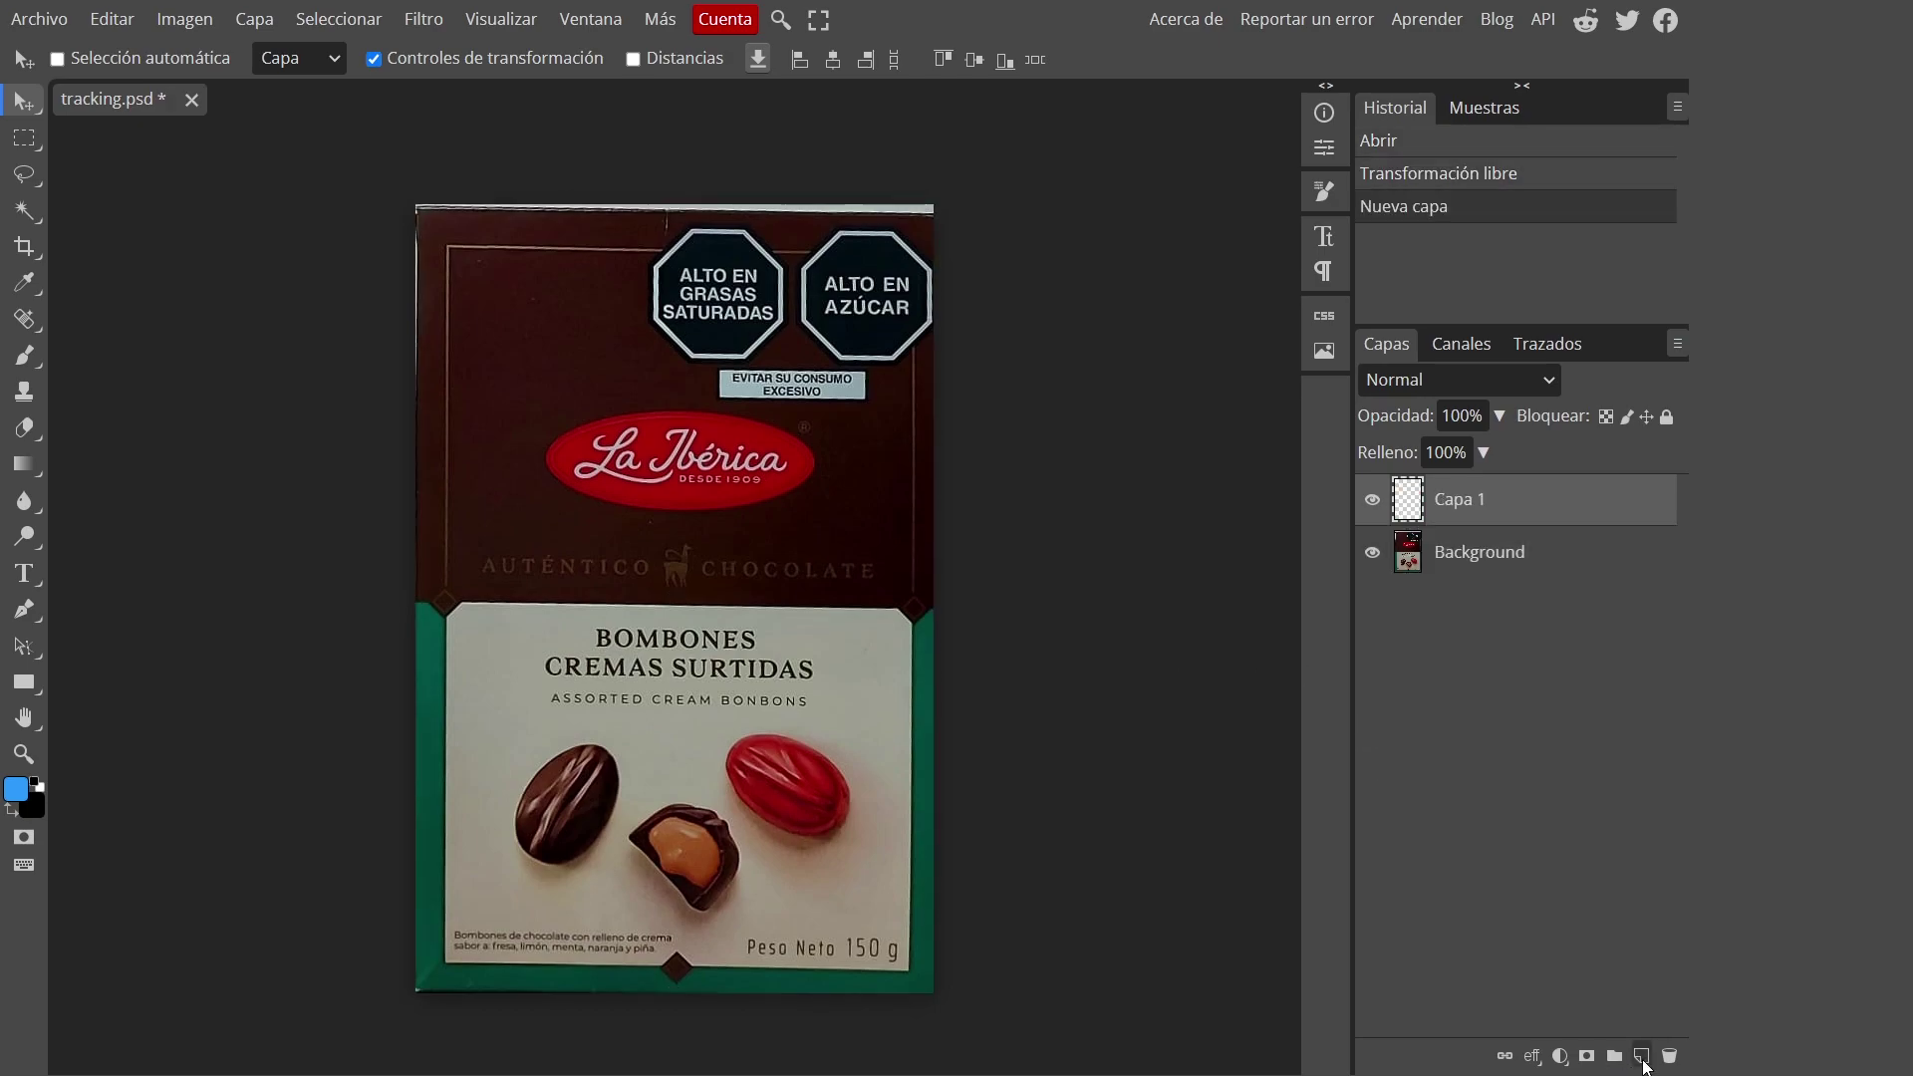
# Select the dark brown bonbon on the Background layer by tracing its outline with the Magnetic Lasso.
pyautogui.click(1475, 564)
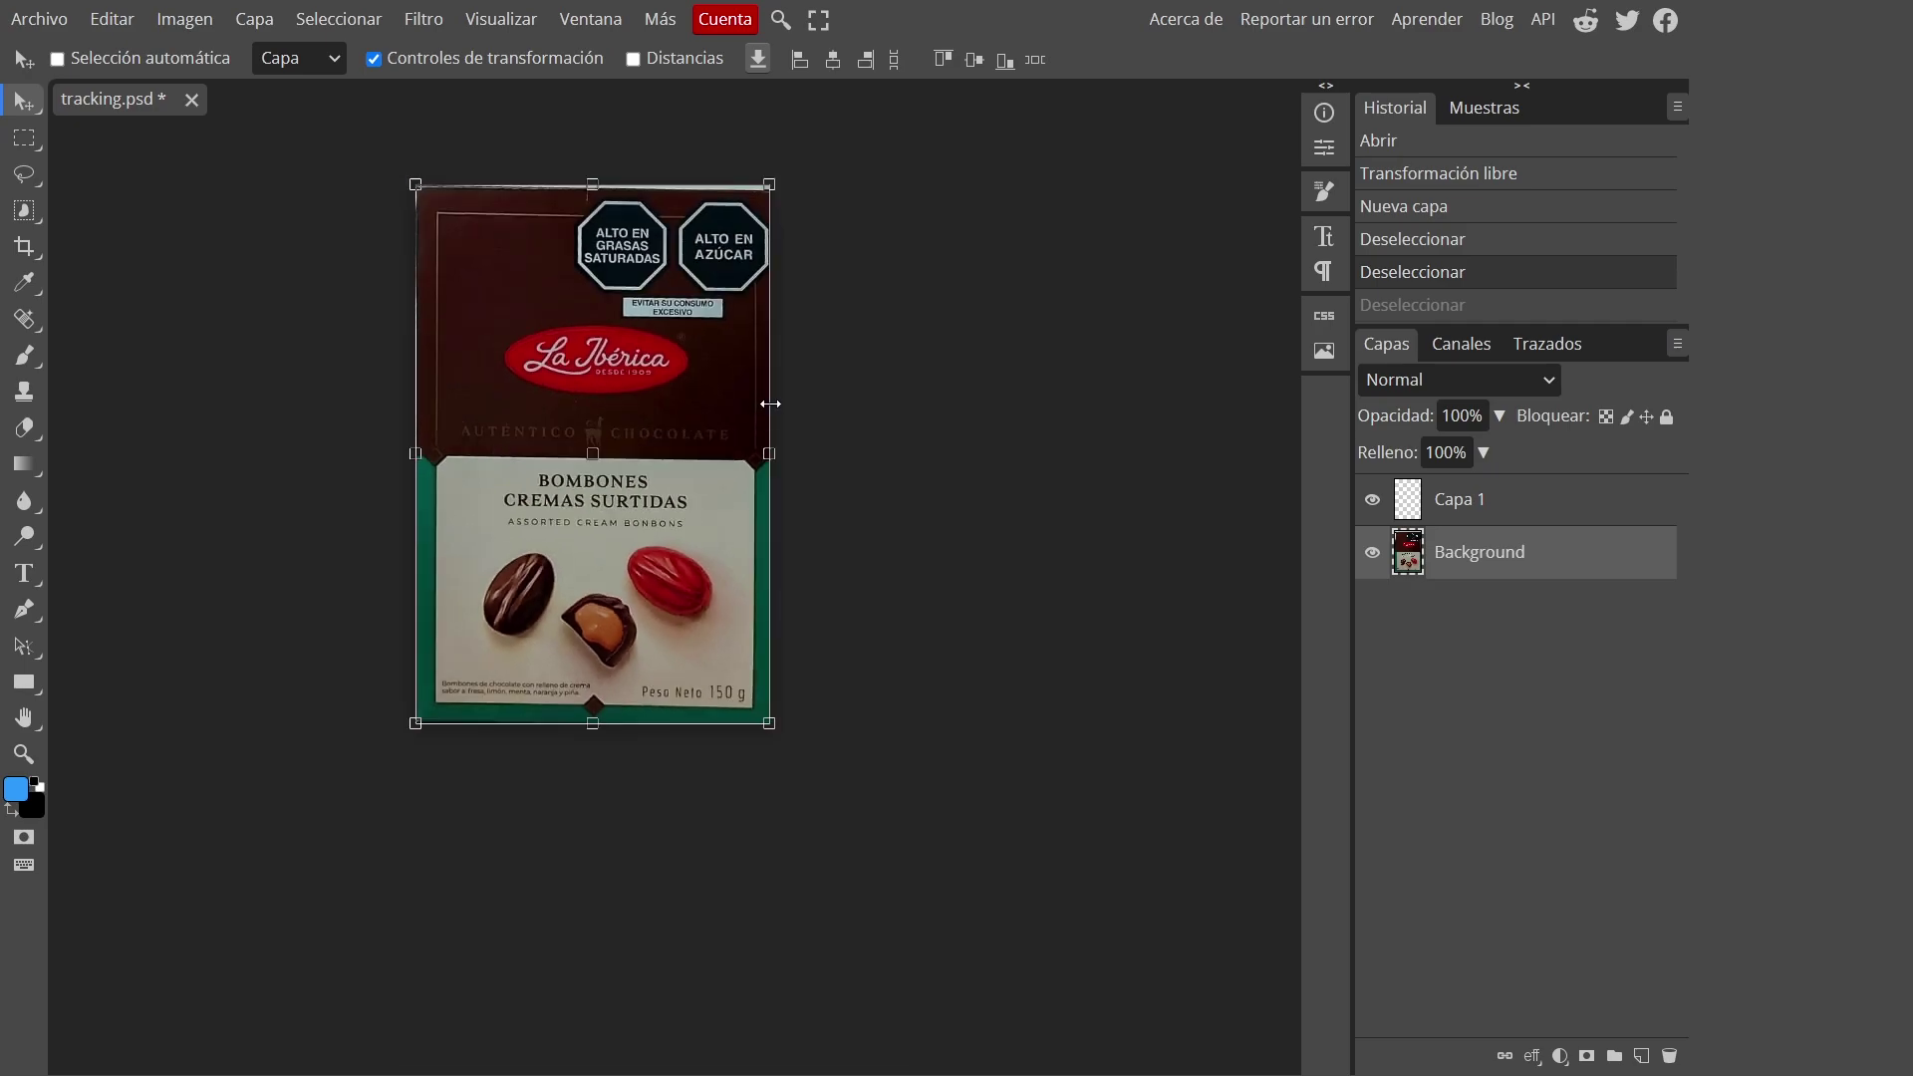
pyautogui.moveTo(603, 222); pyautogui.dragTo(602, 471)
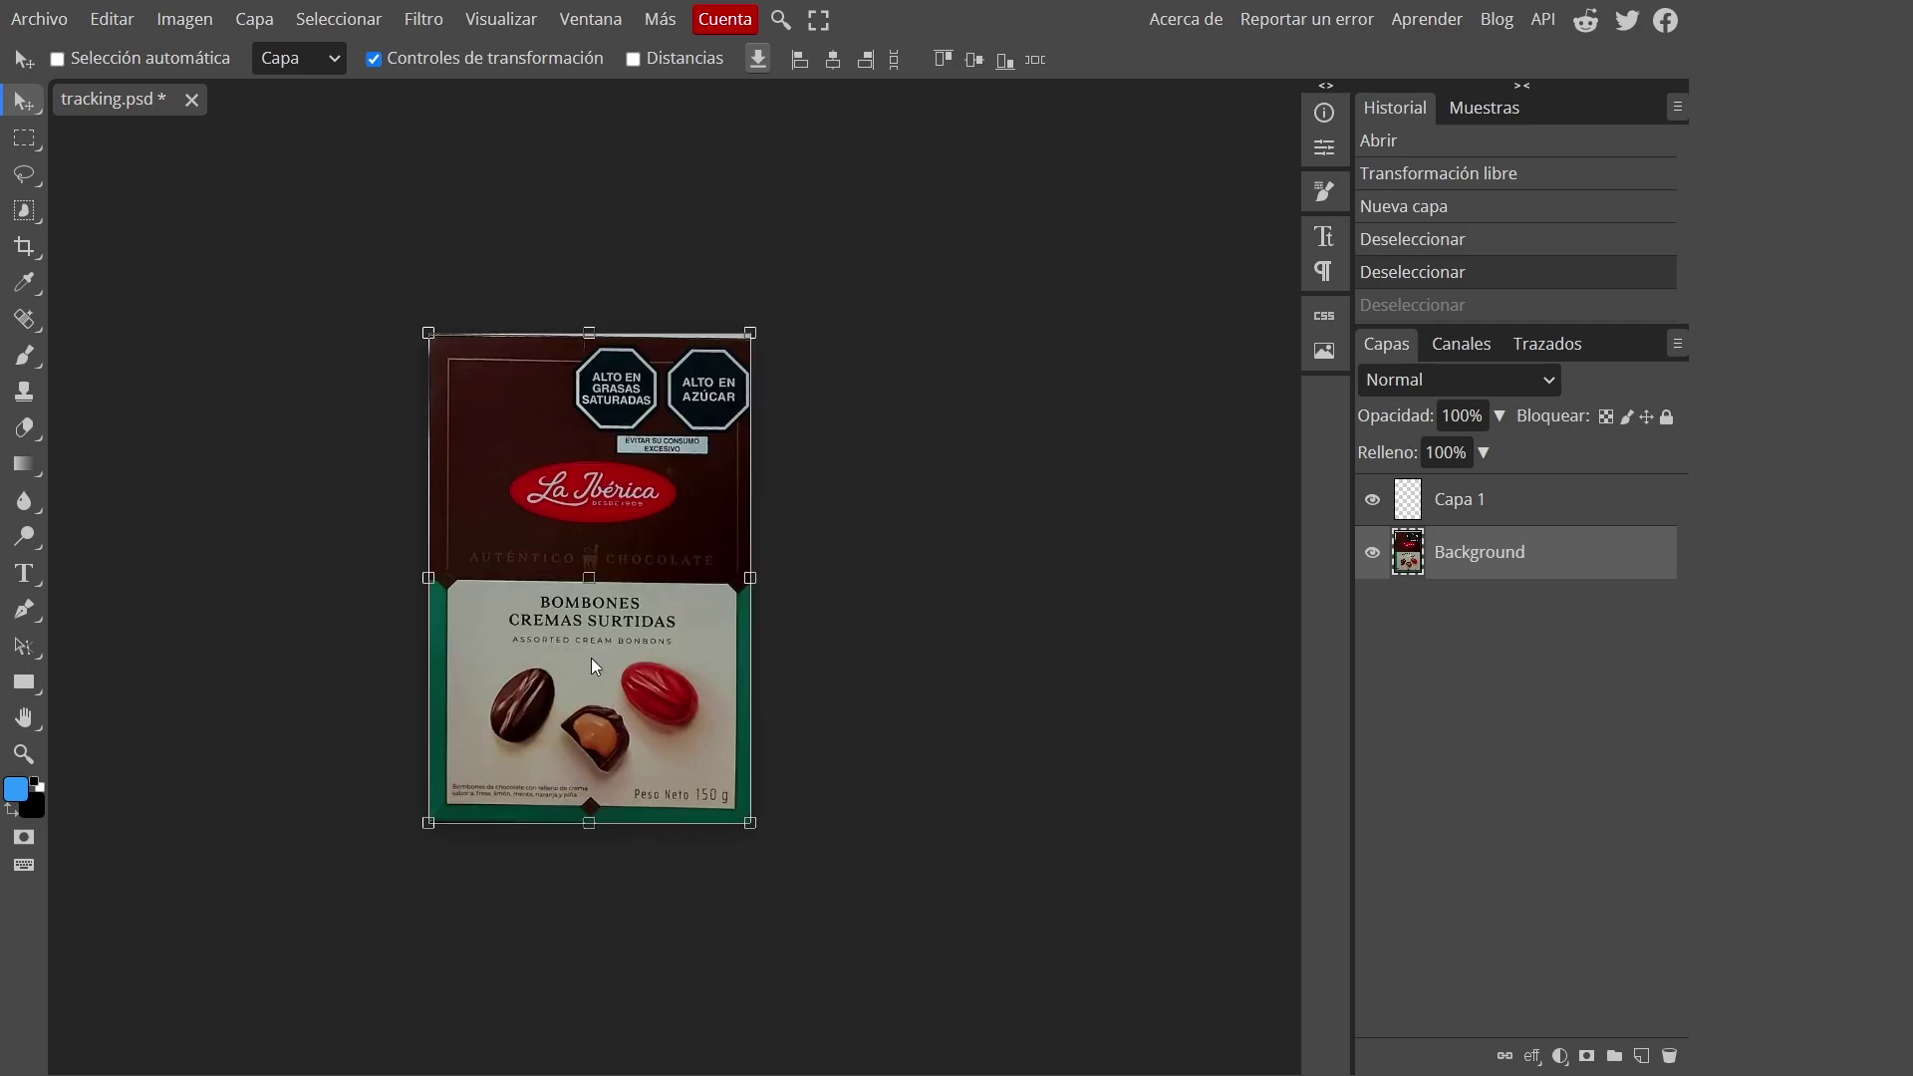
pyautogui.click(24, 136)
pyautogui.moveTo(24, 175)
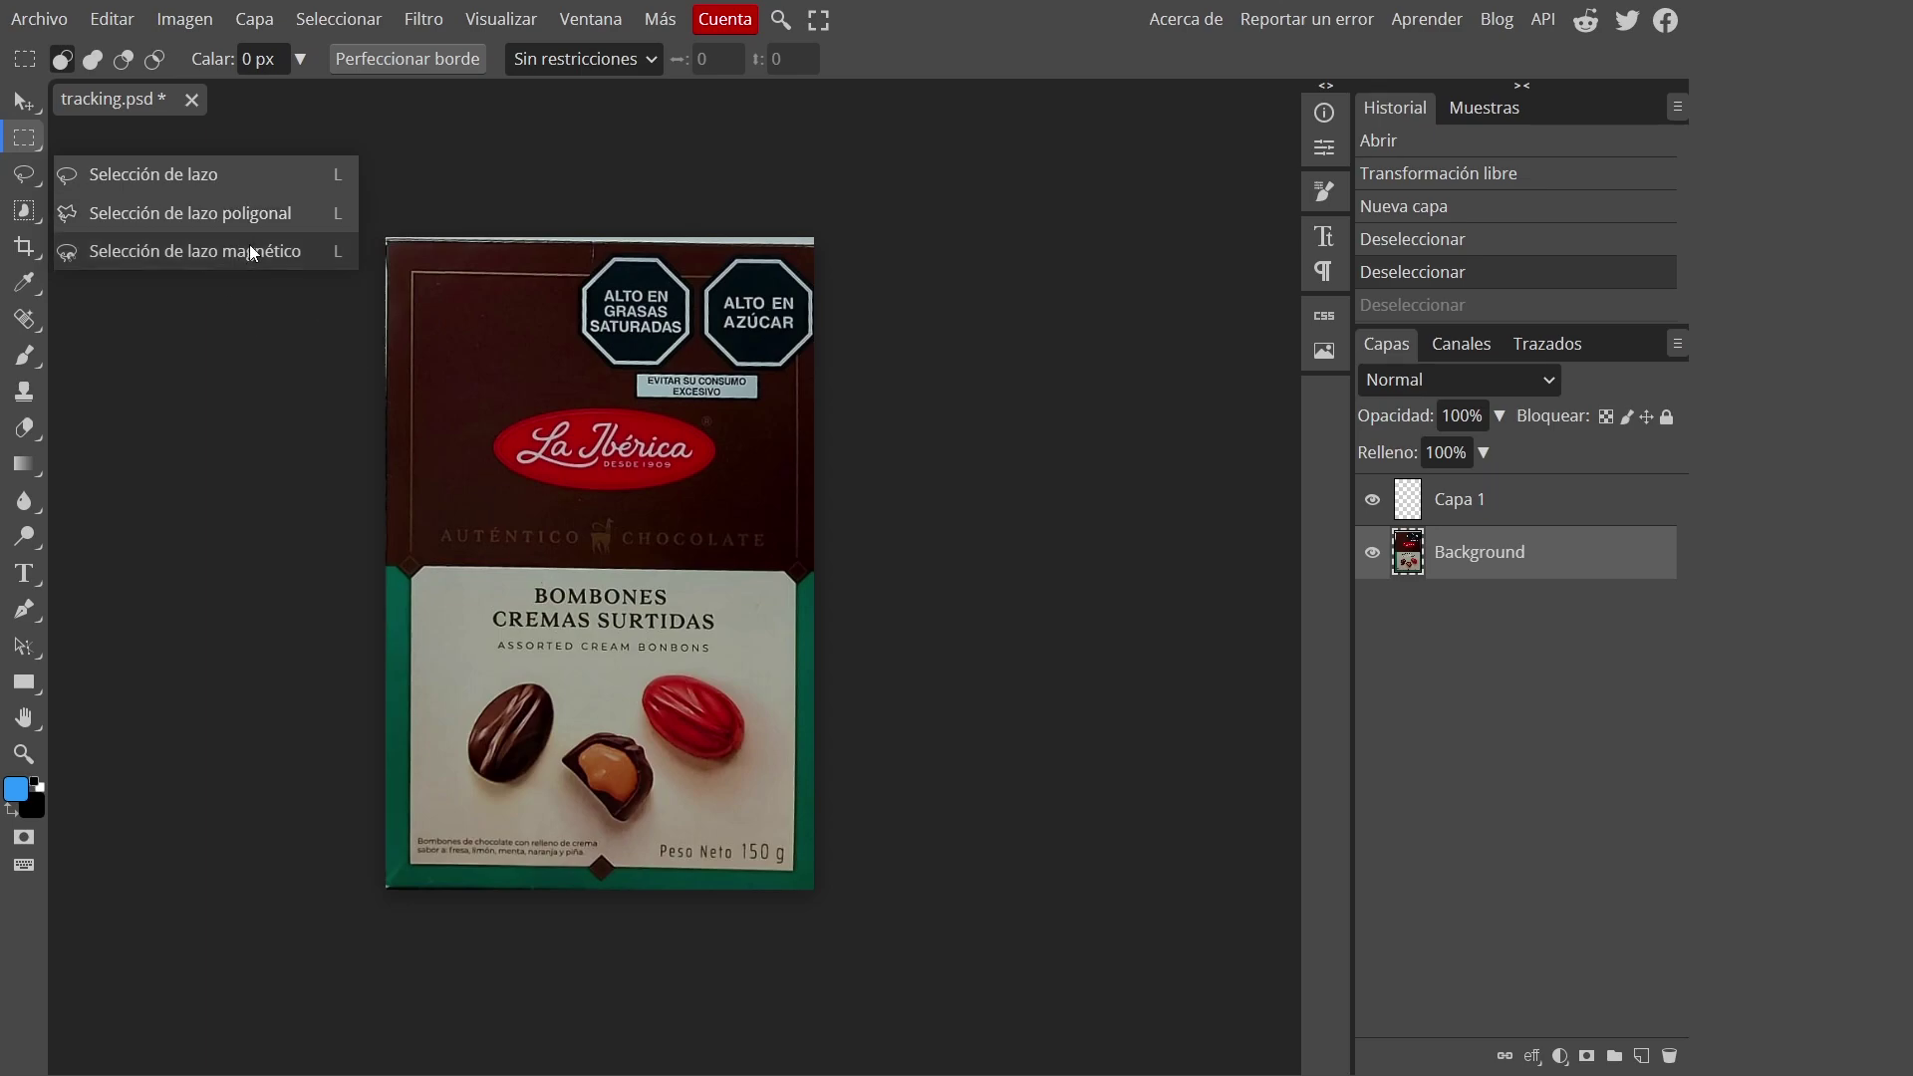
pyautogui.click(209, 254)
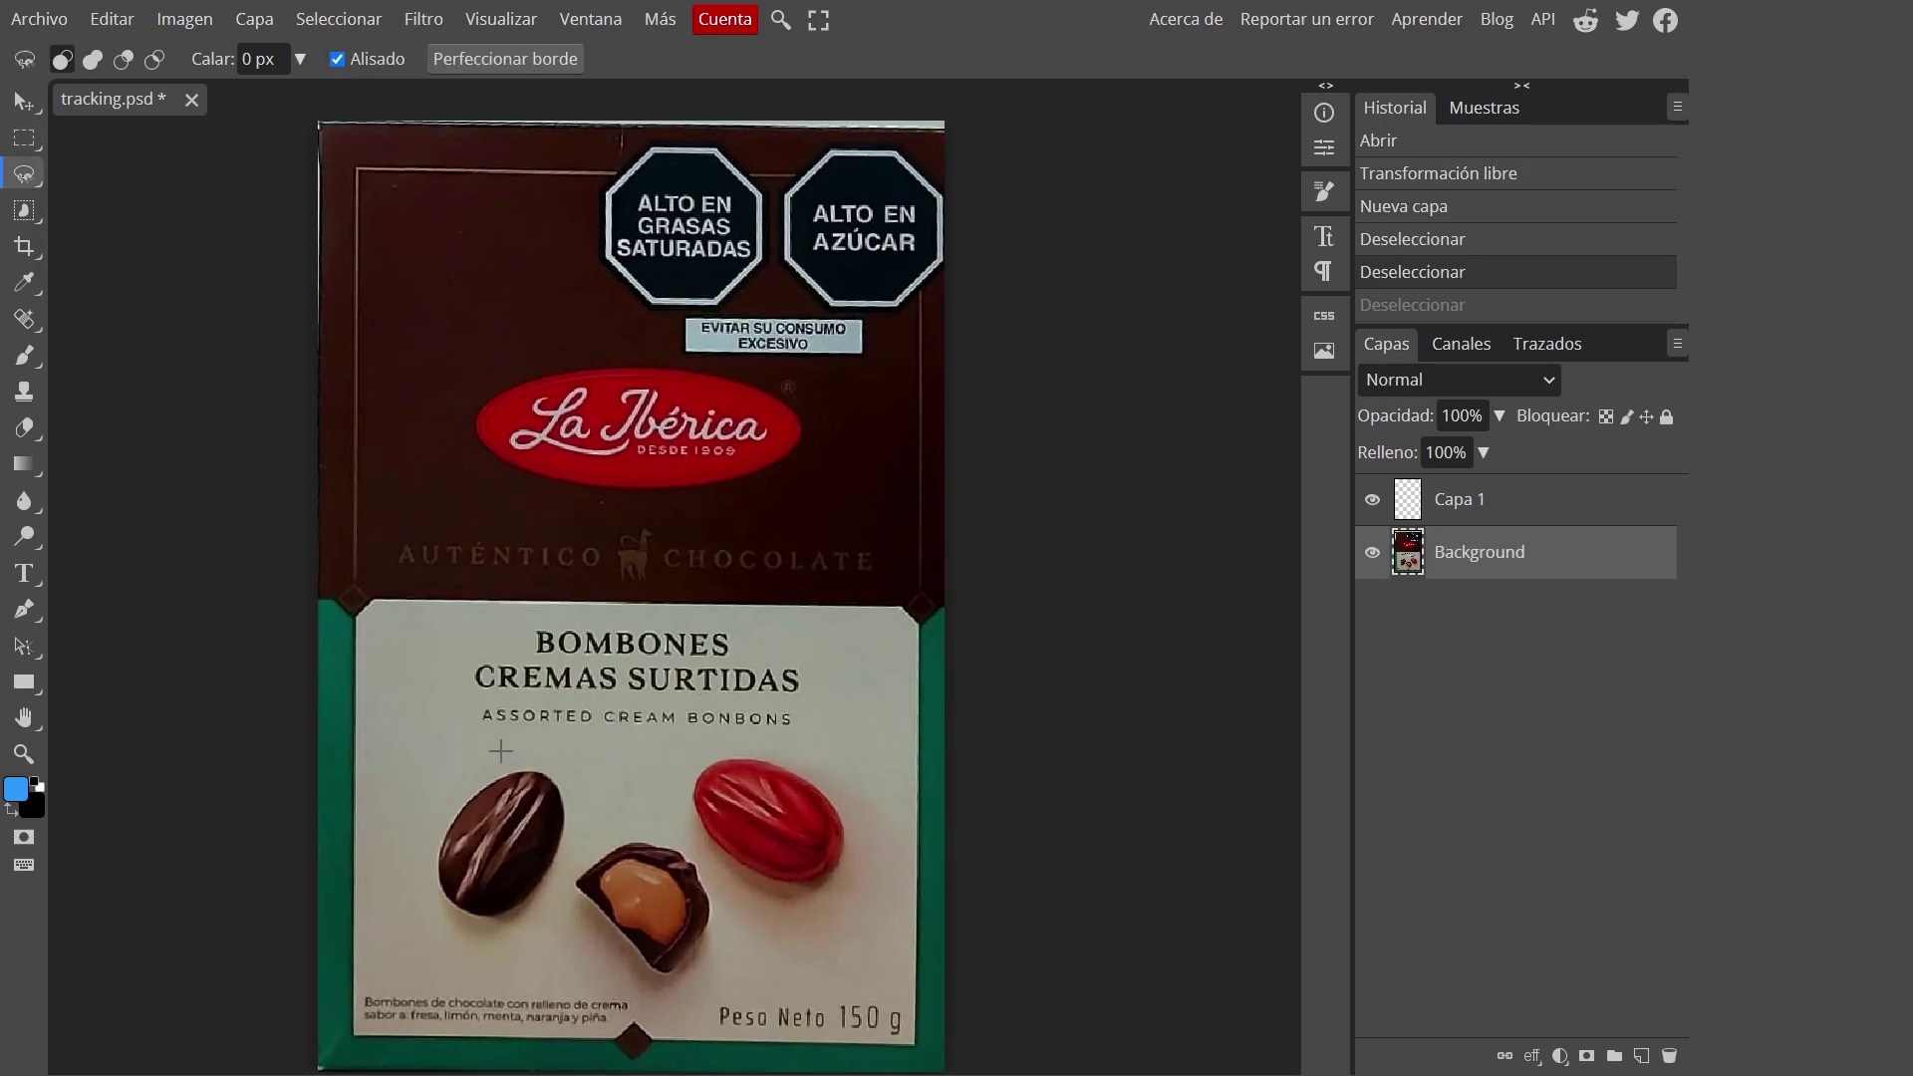
pyautogui.scroll(5, 500, 750)
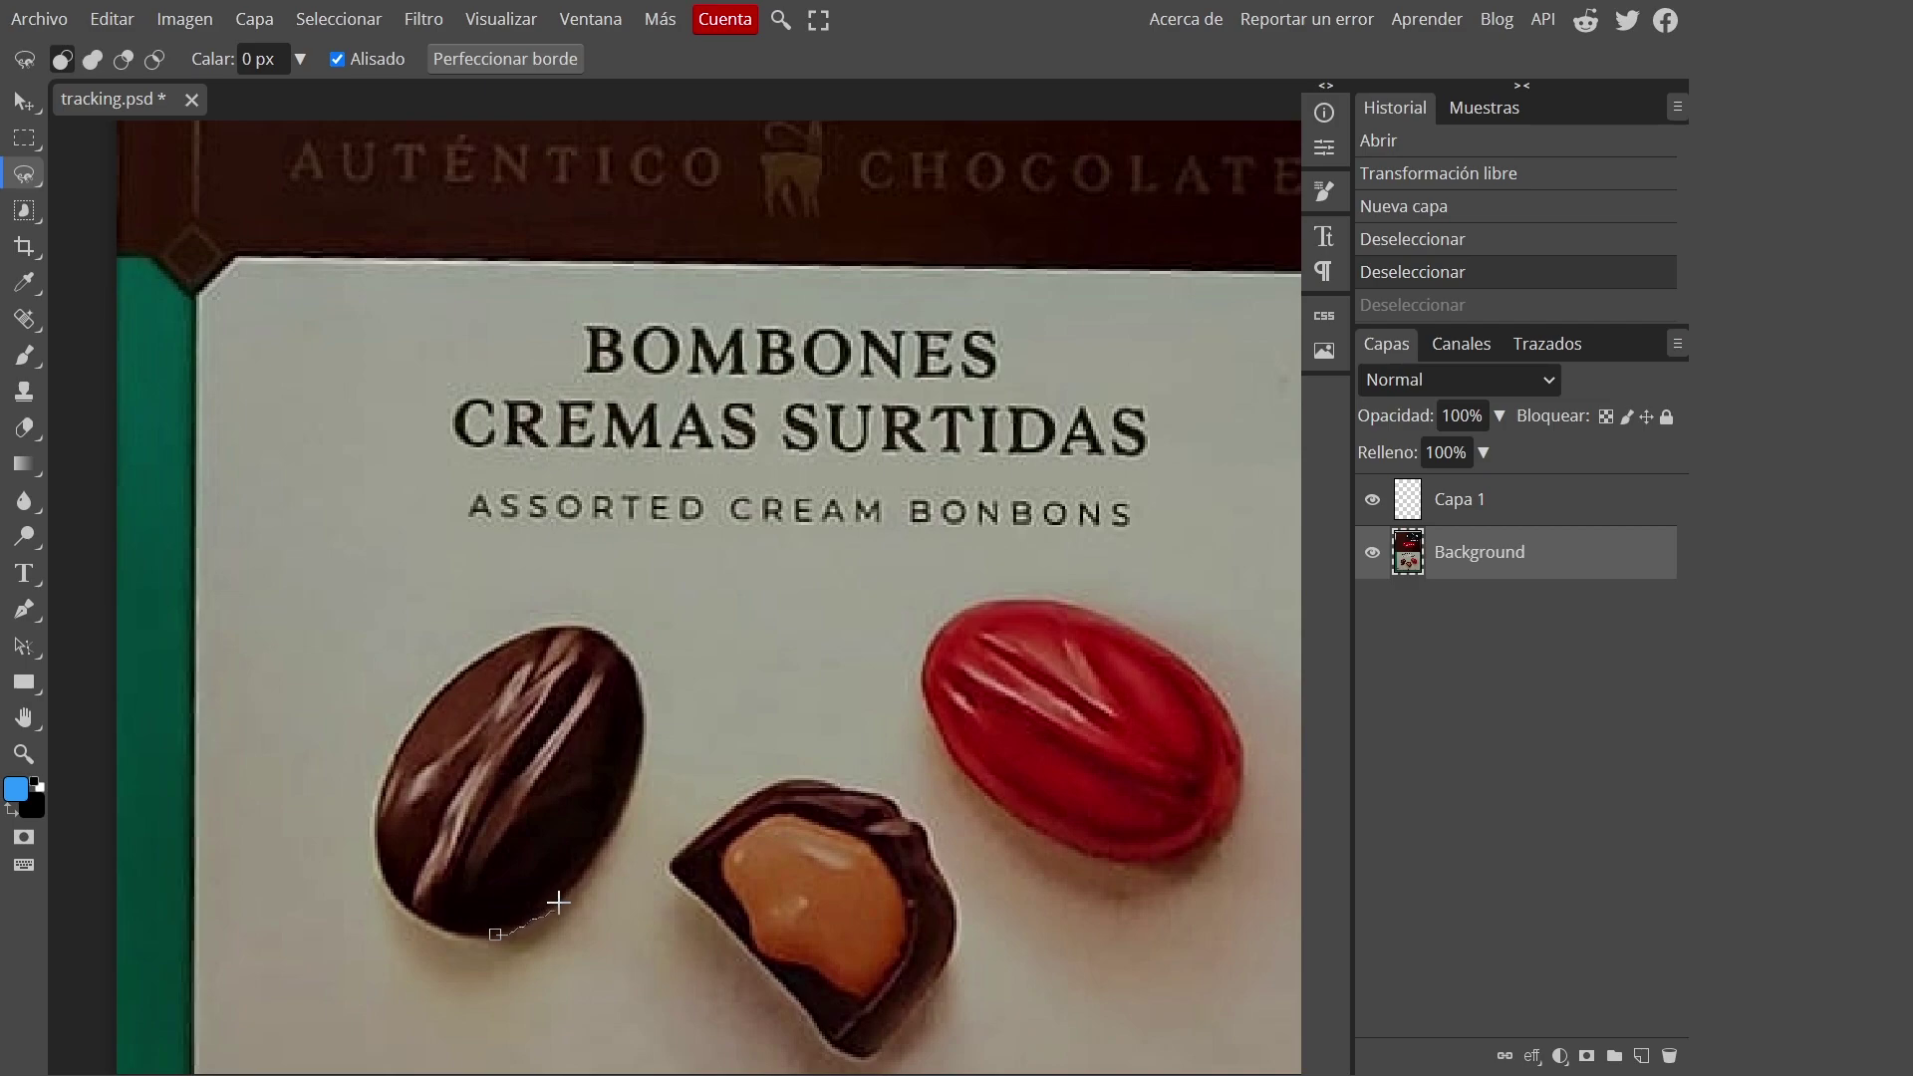
pyautogui.moveTo(491, 637)
pyautogui.mouseDown()
pyautogui.moveTo(423, 700)
pyautogui.moveTo(375, 835)
pyautogui.moveTo(418, 909)
pyautogui.mouseUp()
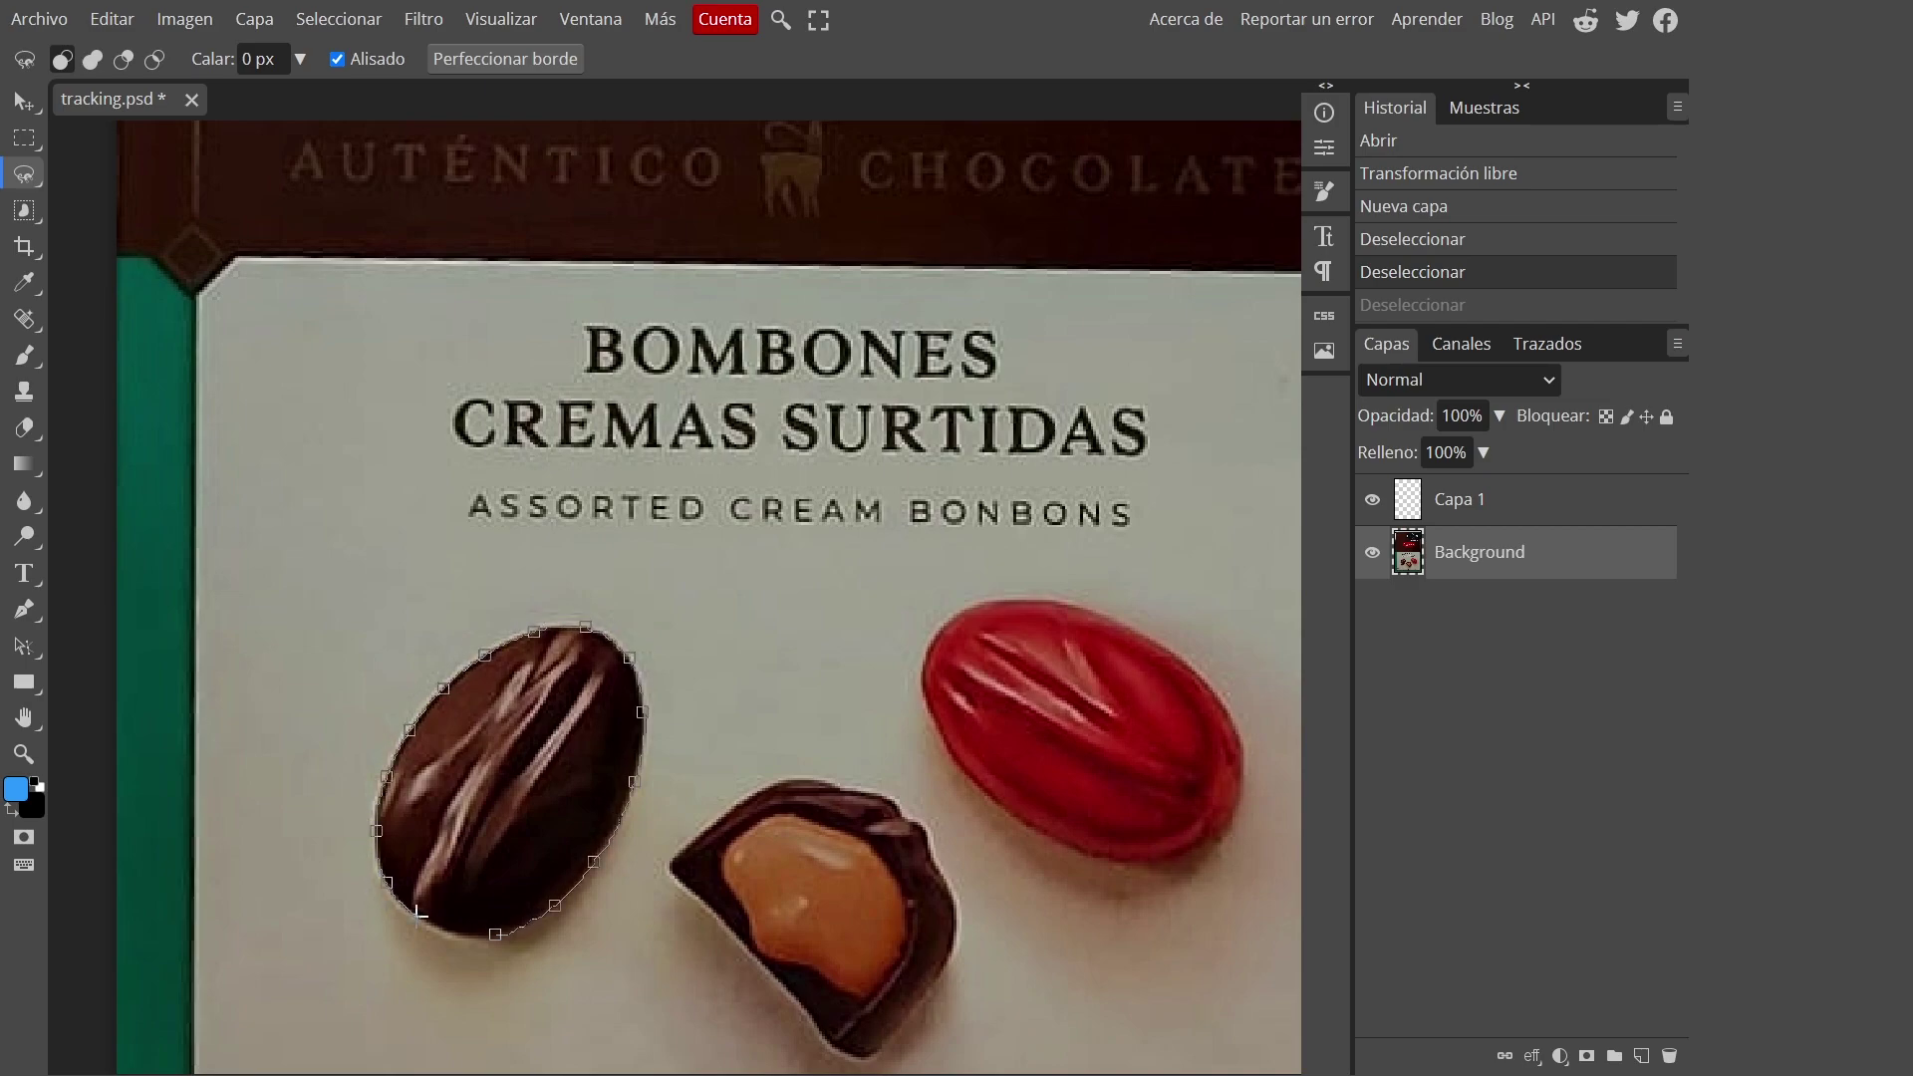
pyautogui.click(491, 932)
pyautogui.scroll(-5, 559, 845)
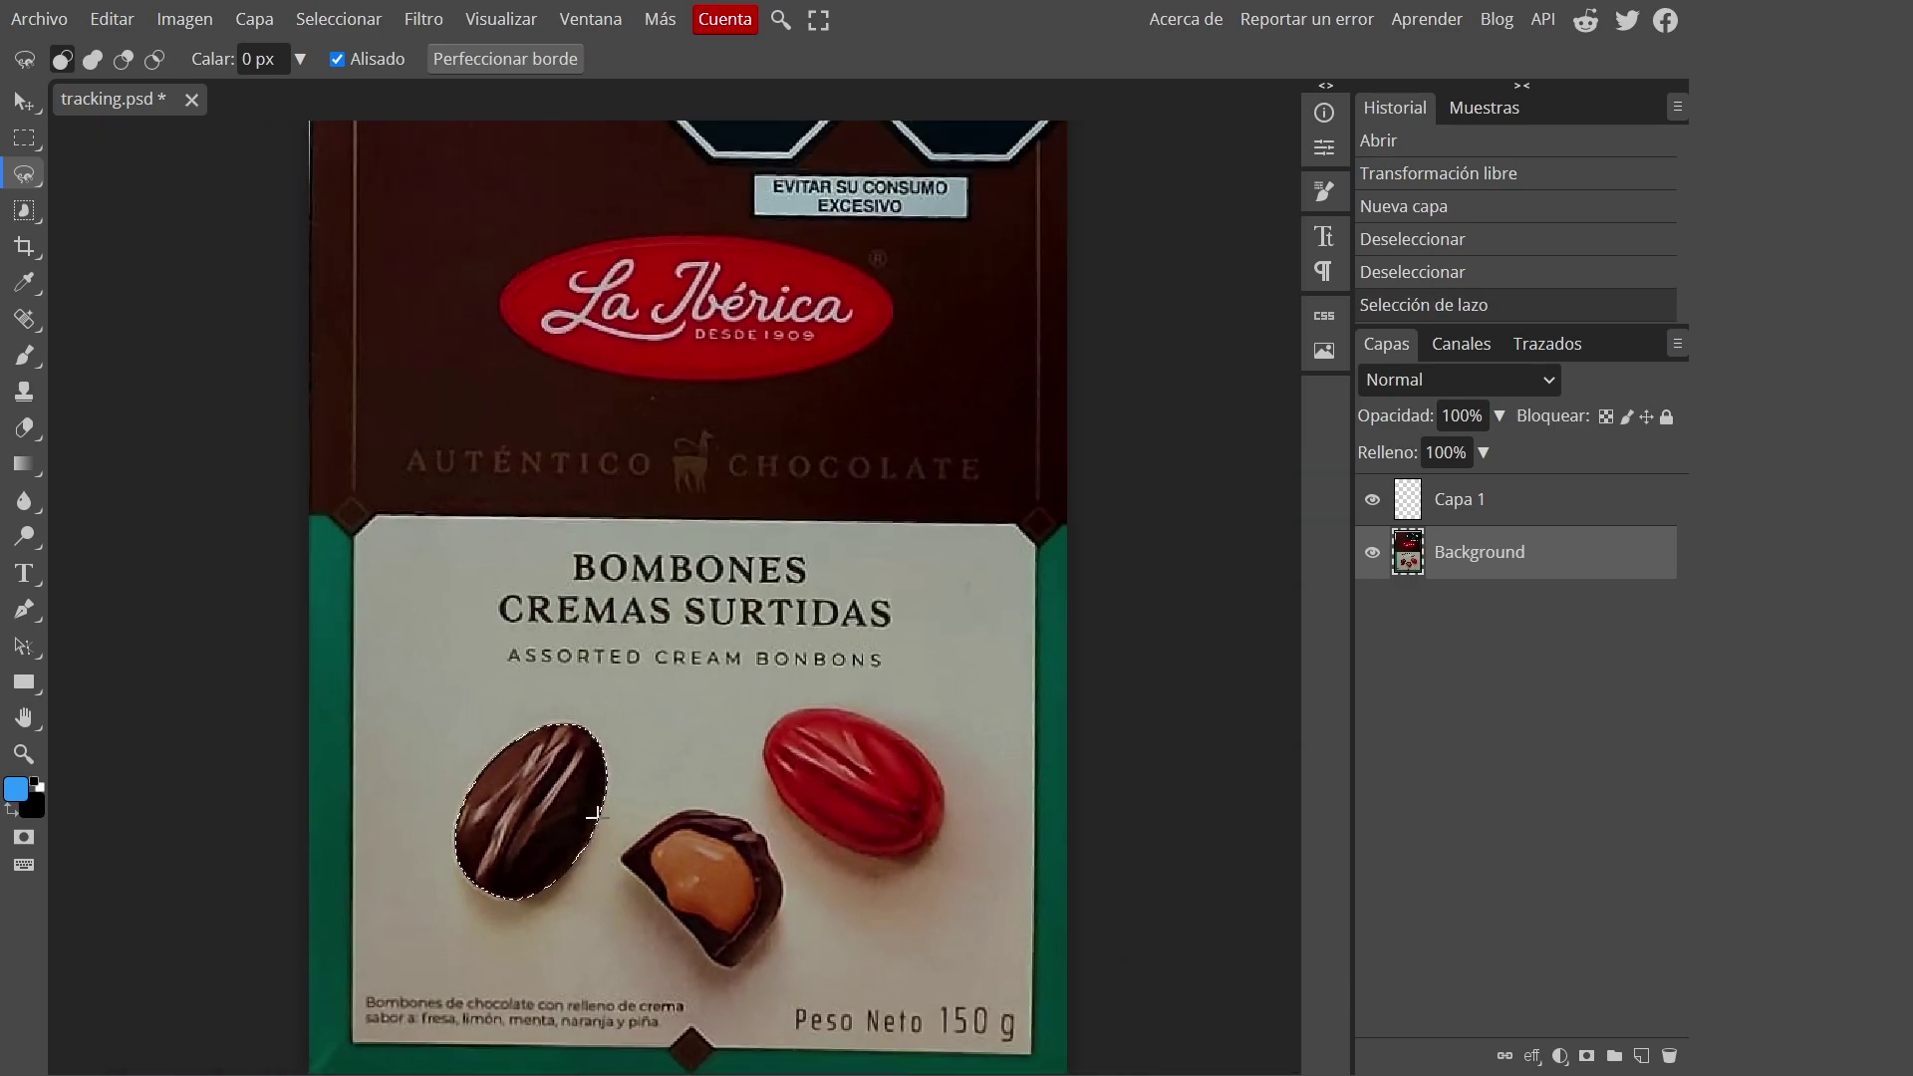
# Copy the selected dark bonbon onto the Capa 1 layer.
pyautogui.click(22, 101)
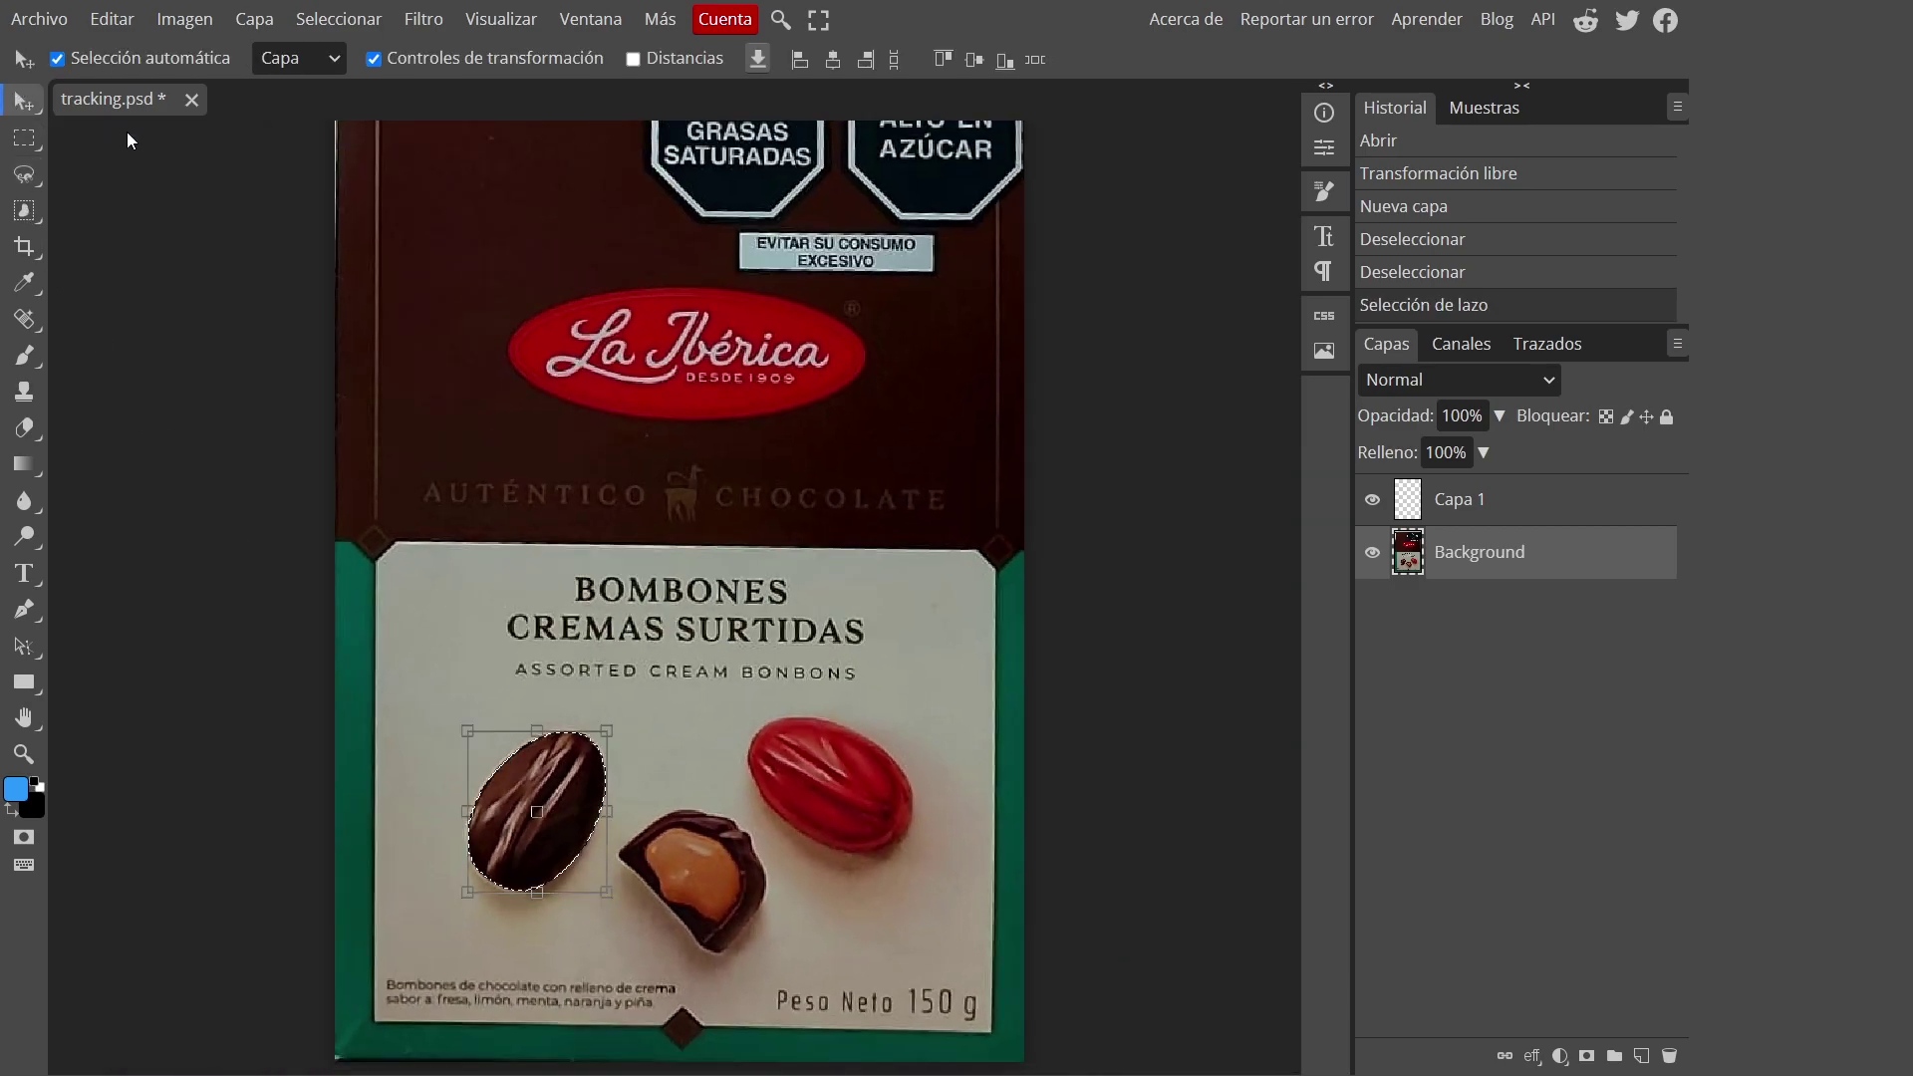
pyautogui.click(1513, 505)
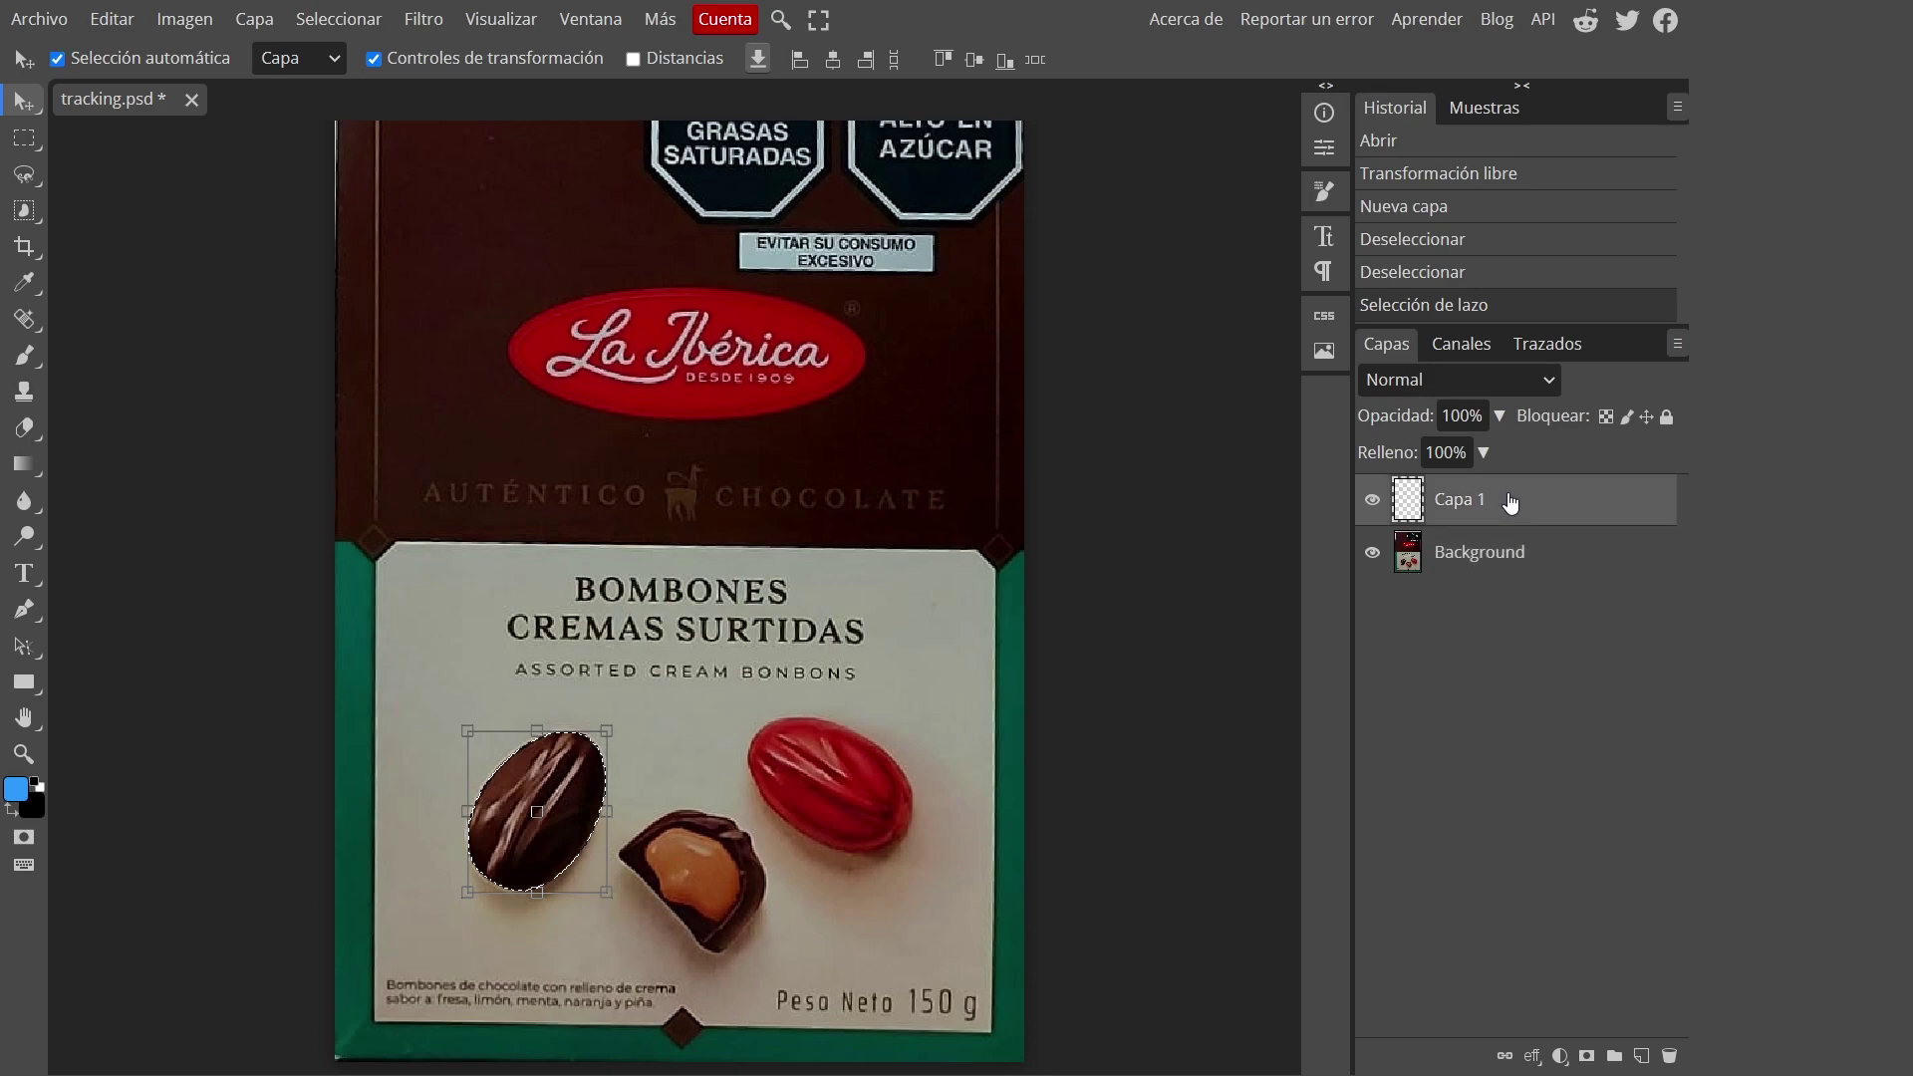
pyautogui.hotkey('ctrl', 'v')
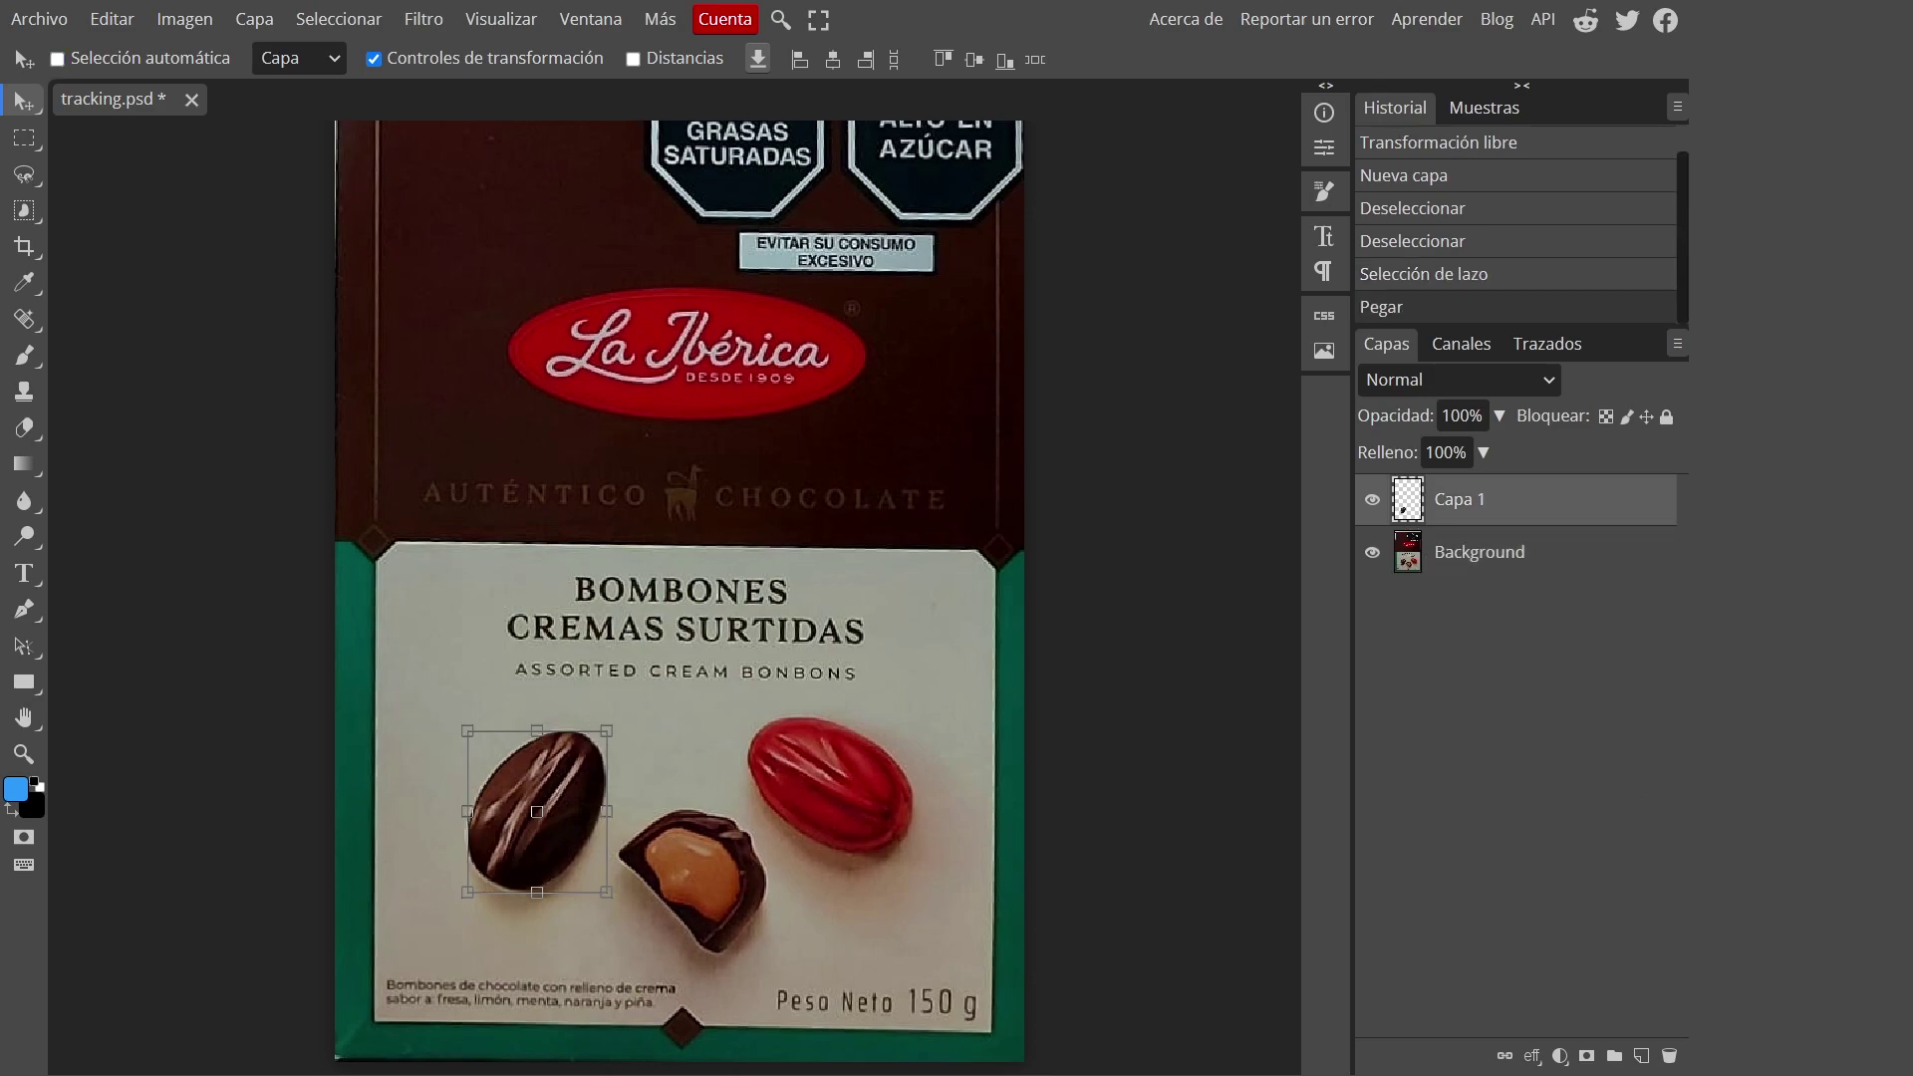
# Select the red bonbon by tracing its full outline with the Magnetic Lasso.
pyautogui.click(1642, 1056)
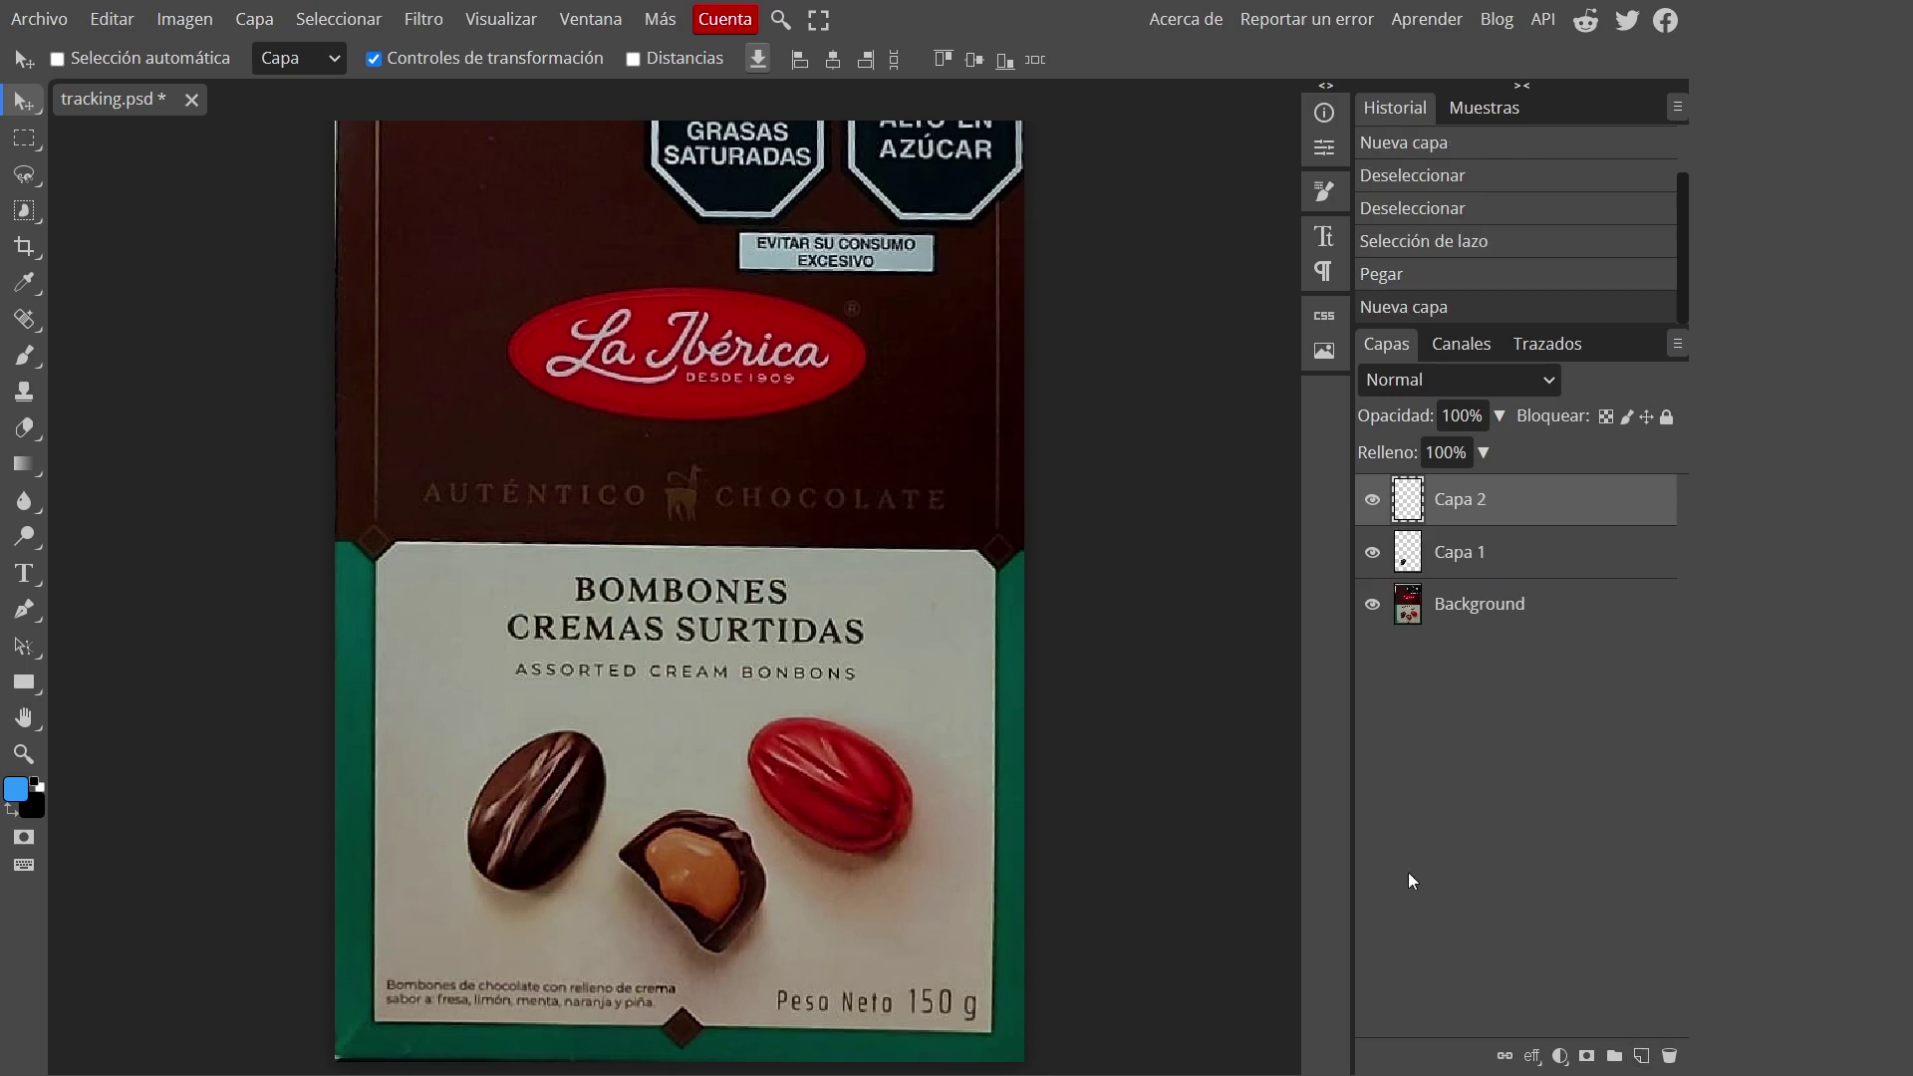
pyautogui.click(1495, 602)
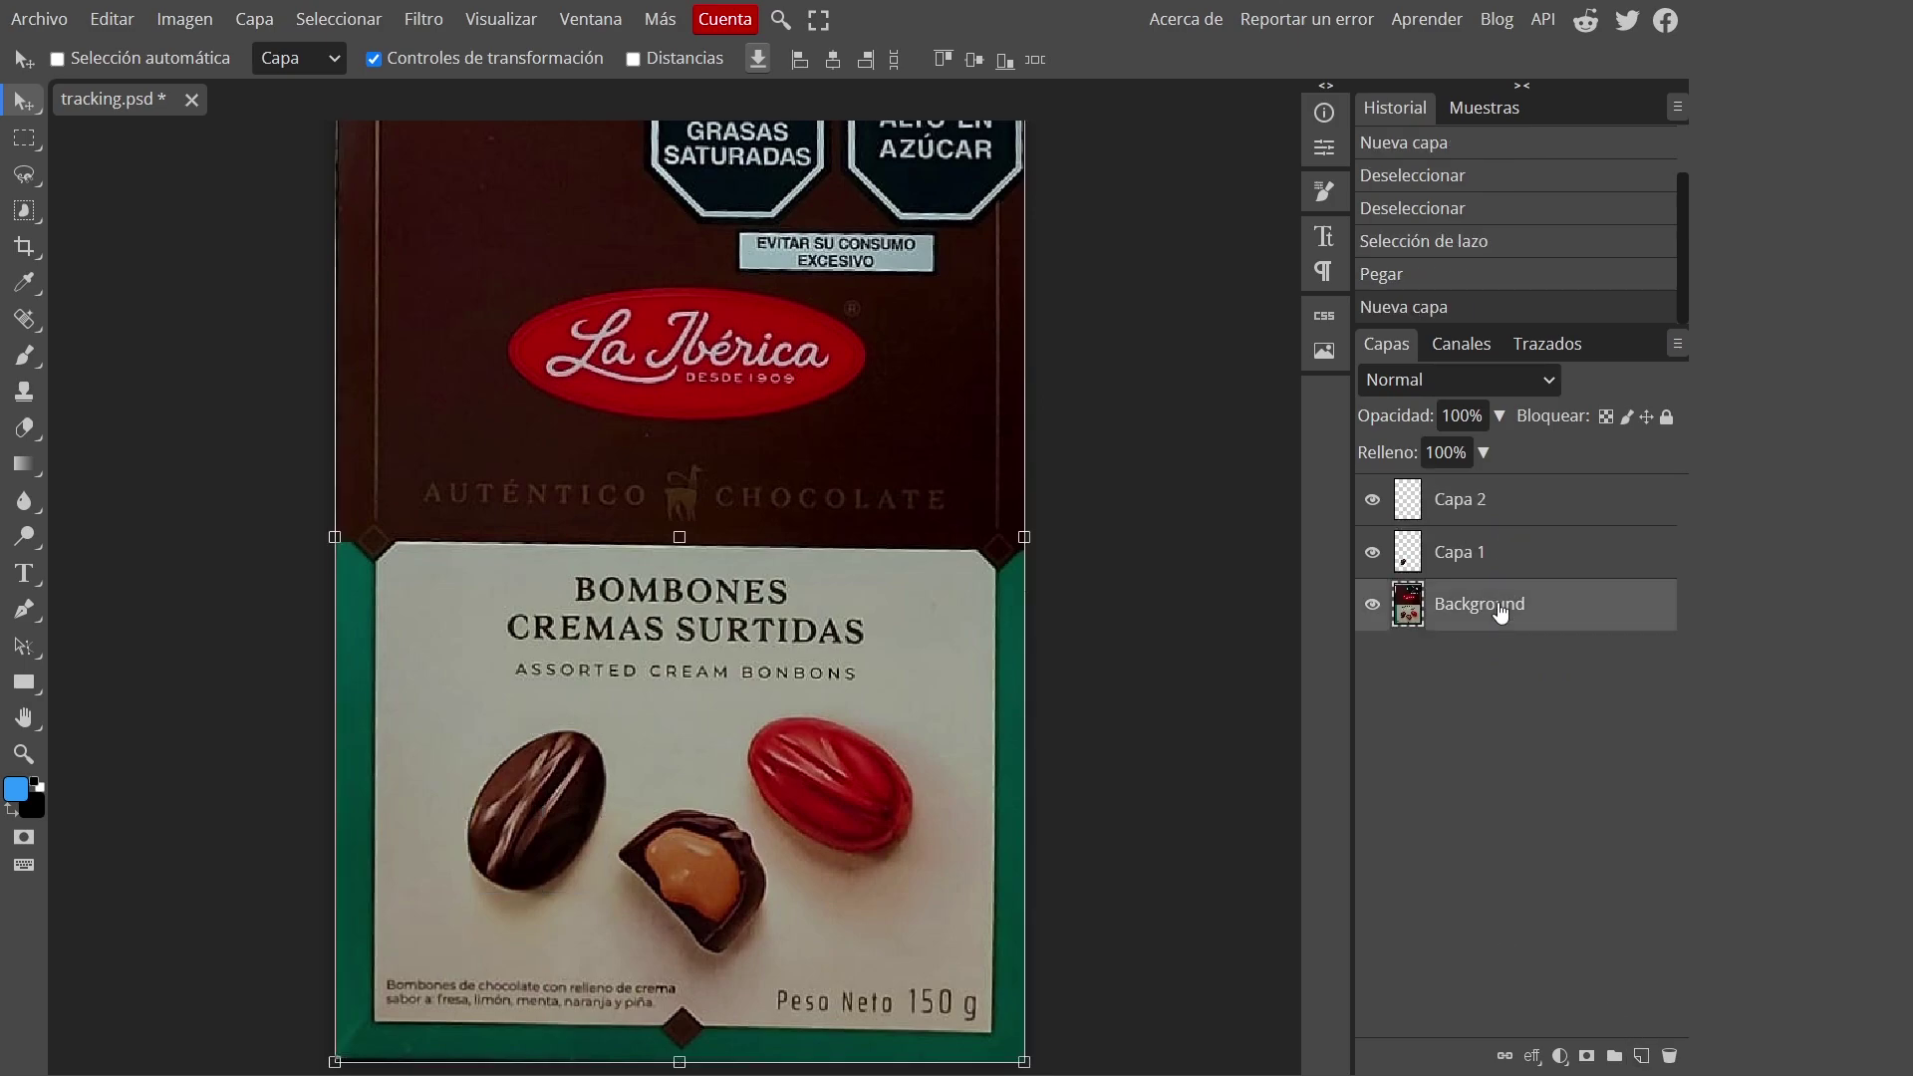
pyautogui.click(22, 173)
pyautogui.scroll(4, 782, 920)
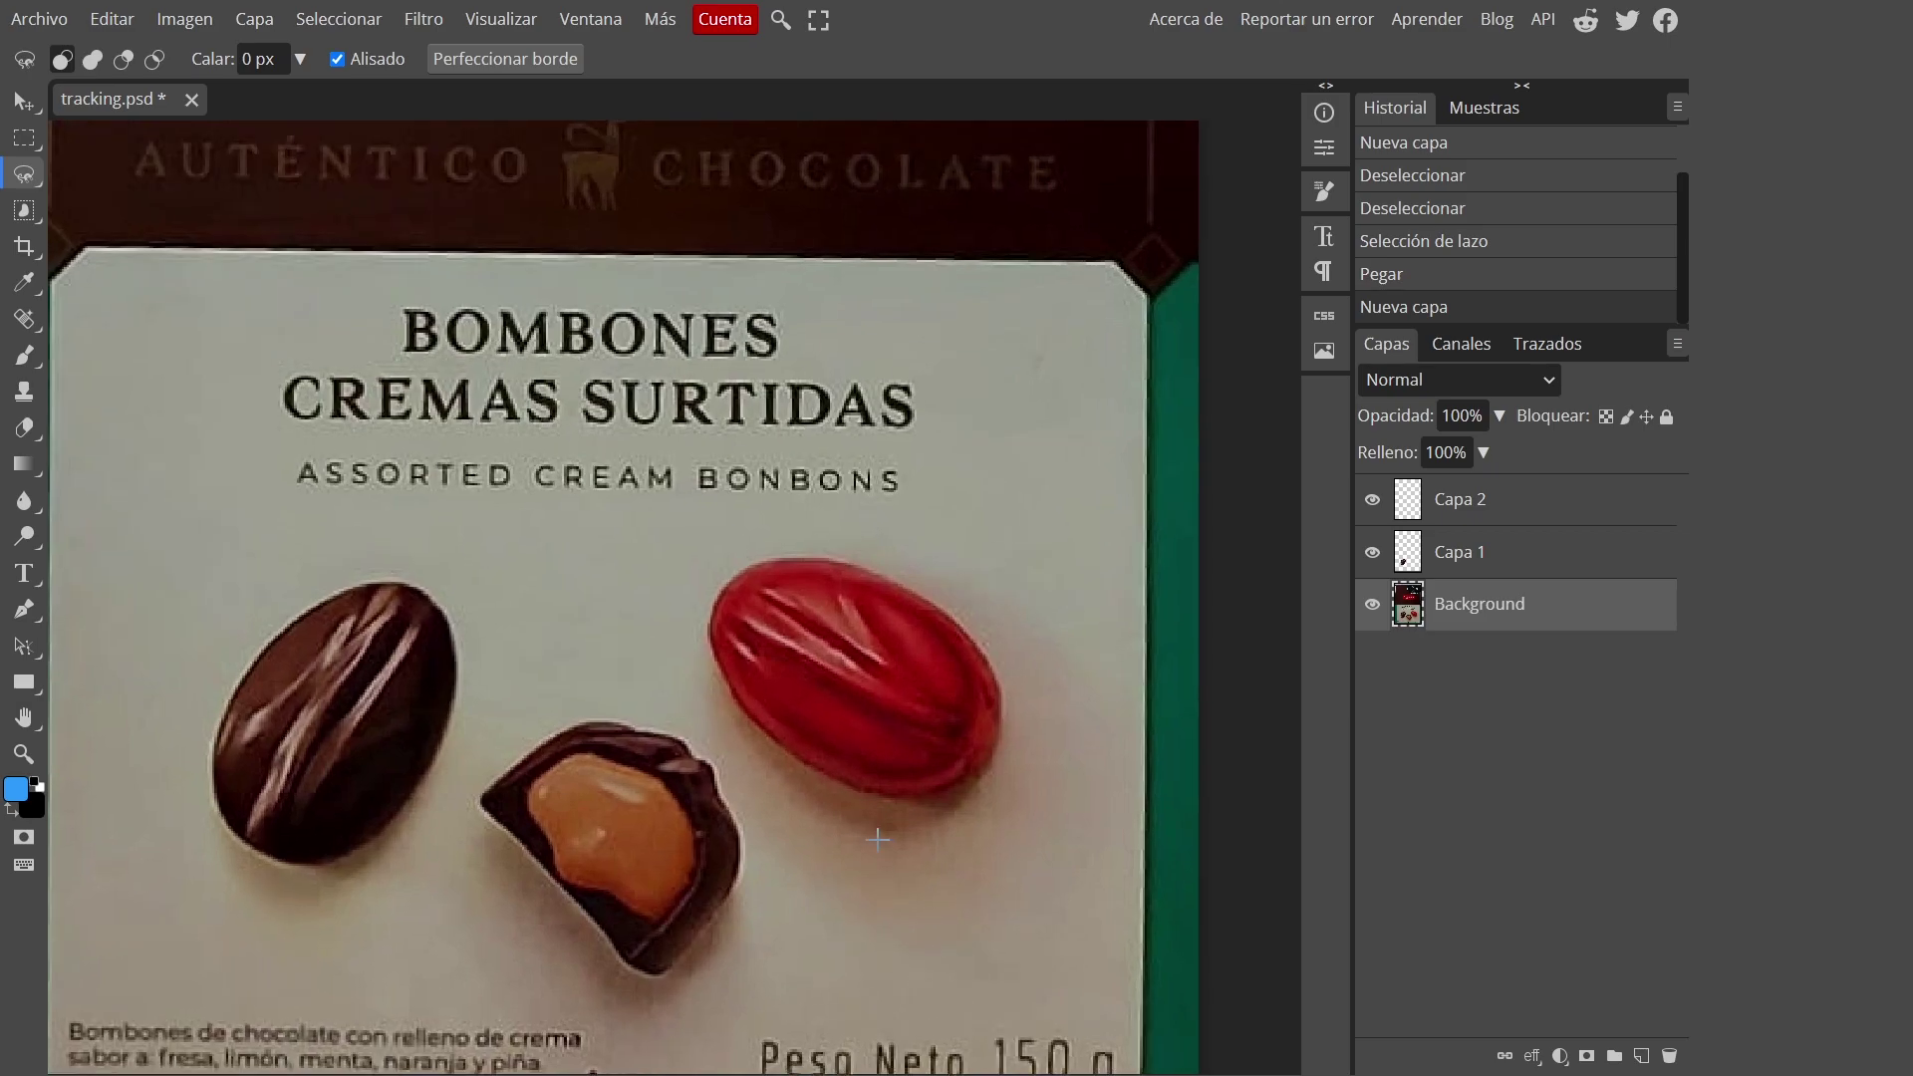
pyautogui.moveTo(861, 784); pyautogui.dragTo(950, 790)
pyautogui.hotkey('ctrl', 'z')
pyautogui.hotkey('ctrl', 'z')
pyautogui.click(743, 534)
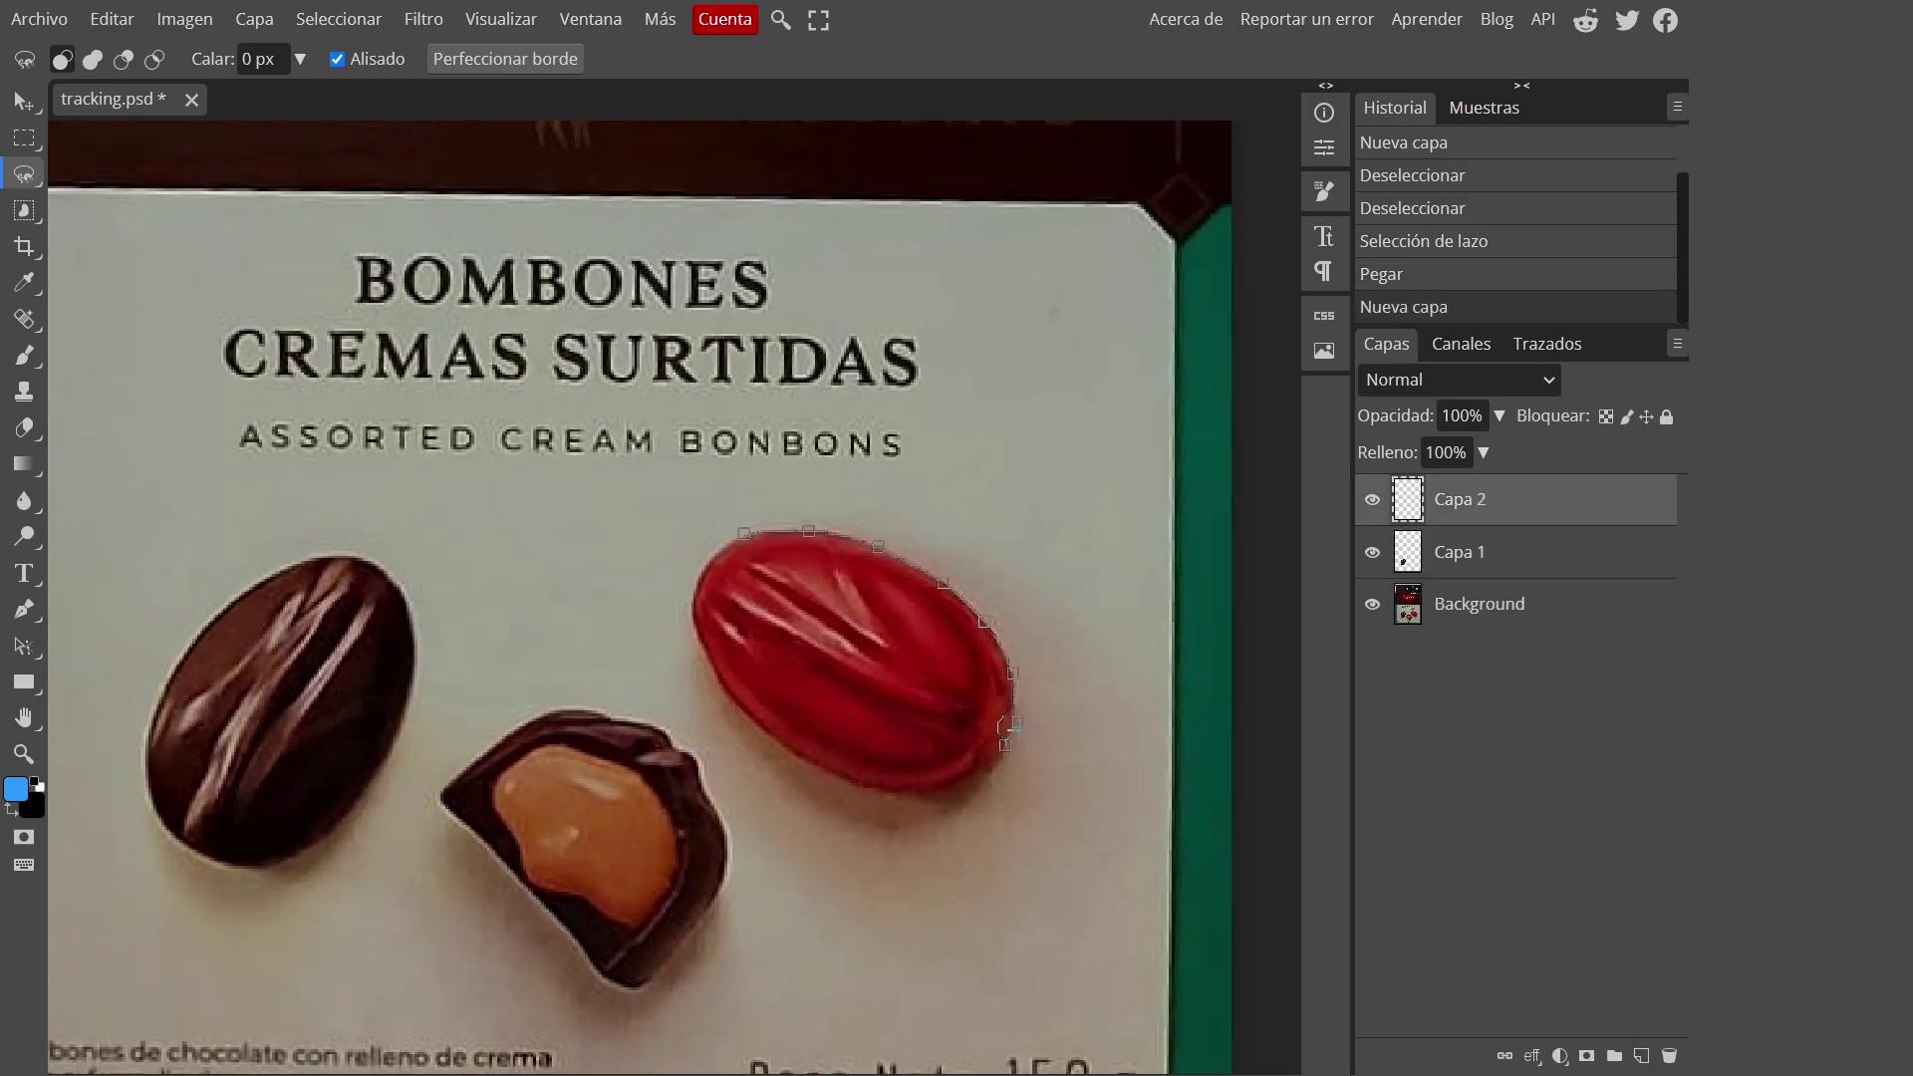
pyautogui.hotkey('ctrl', 'z')
pyautogui.moveTo(871, 551); pyautogui.dragTo(763, 535)
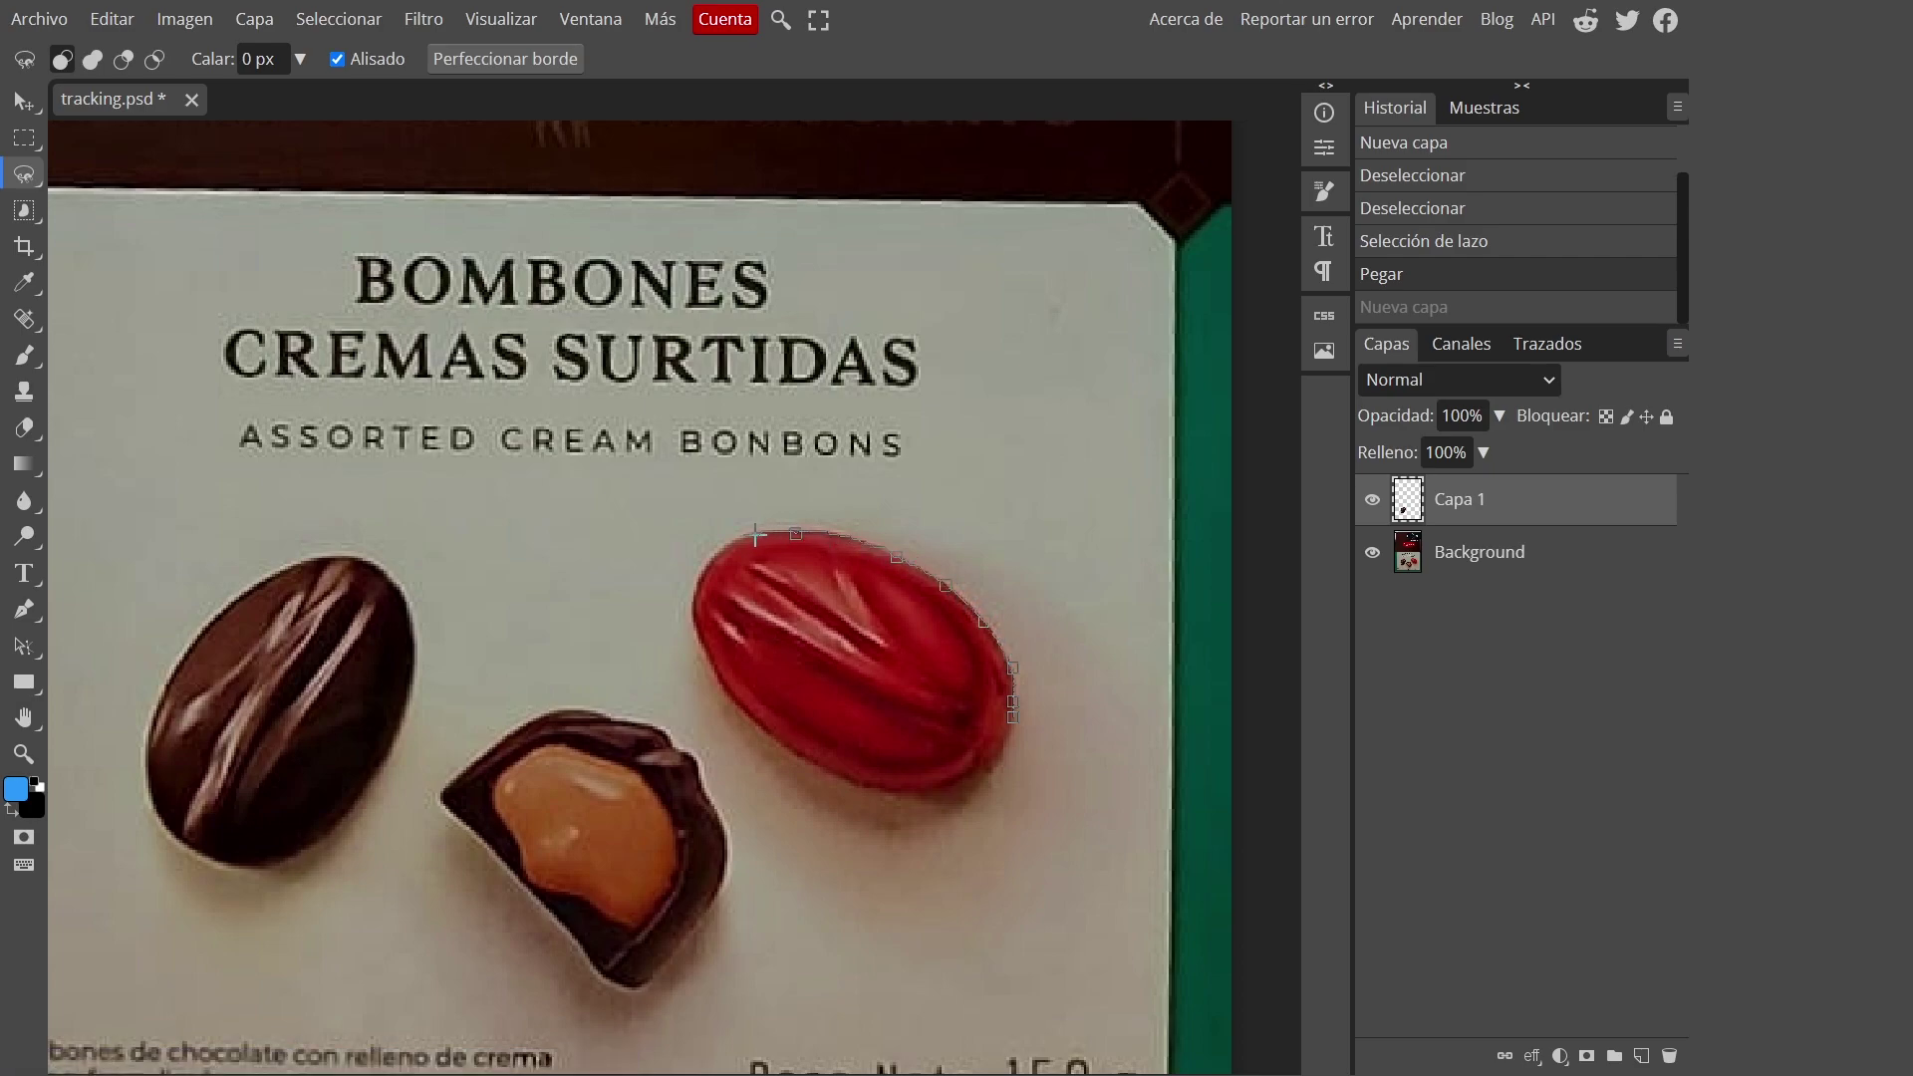
pyautogui.moveTo(725, 688)
pyautogui.mouseDown()
pyautogui.moveTo(803, 751)
pyautogui.moveTo(897, 786)
pyautogui.moveTo(993, 767)
pyautogui.mouseUp()
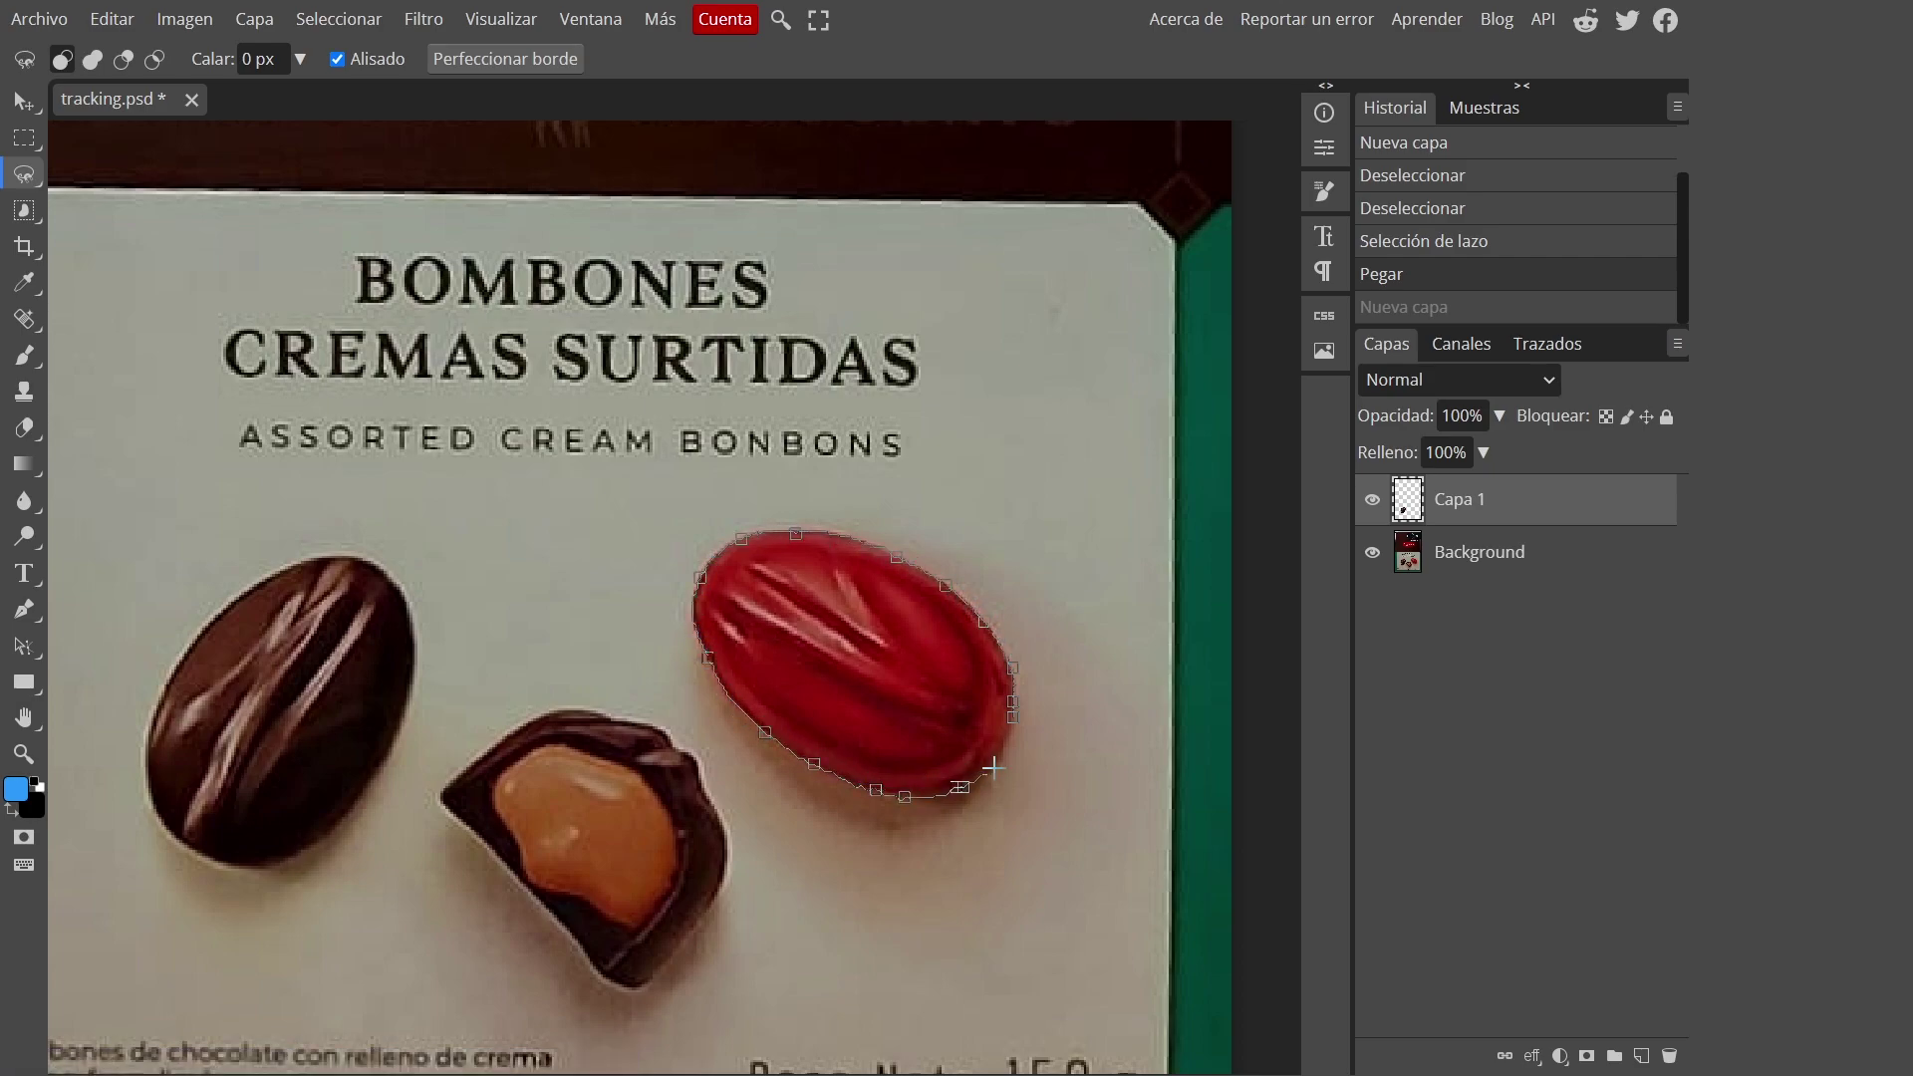
pyautogui.click(1012, 713)
# Copy the selected red bonbon from Background onto a new layer above it, and hide both bonbon layers.
pyautogui.keyDown('alt'); pyautogui.scroll(-4, 893, 664); pyautogui.keyUp('alt')
pyautogui.click(1495, 554)
pyautogui.click(1641, 1058)
pyautogui.hotkey('ctrl', 'v')
pyautogui.click(1372, 552)
pyautogui.click(1372, 501)
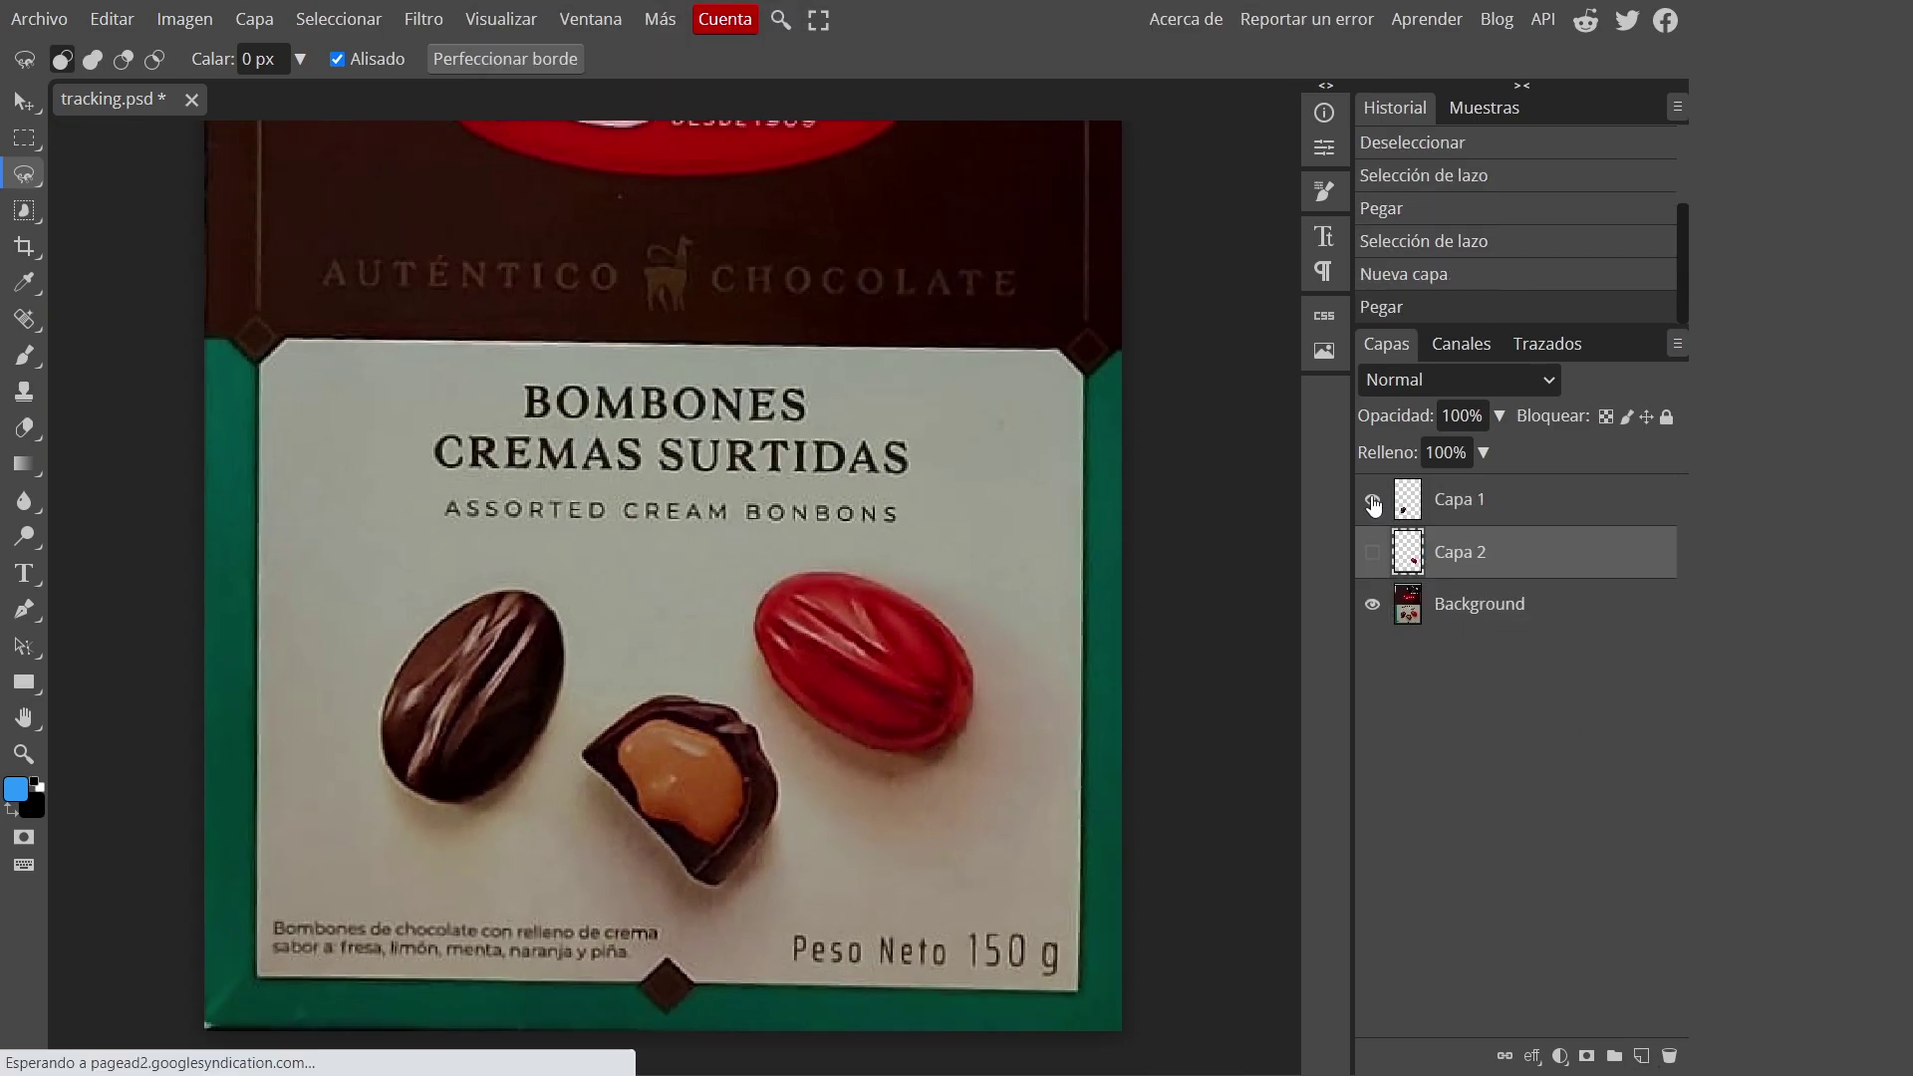
pyautogui.scroll(-1, 587, 528)
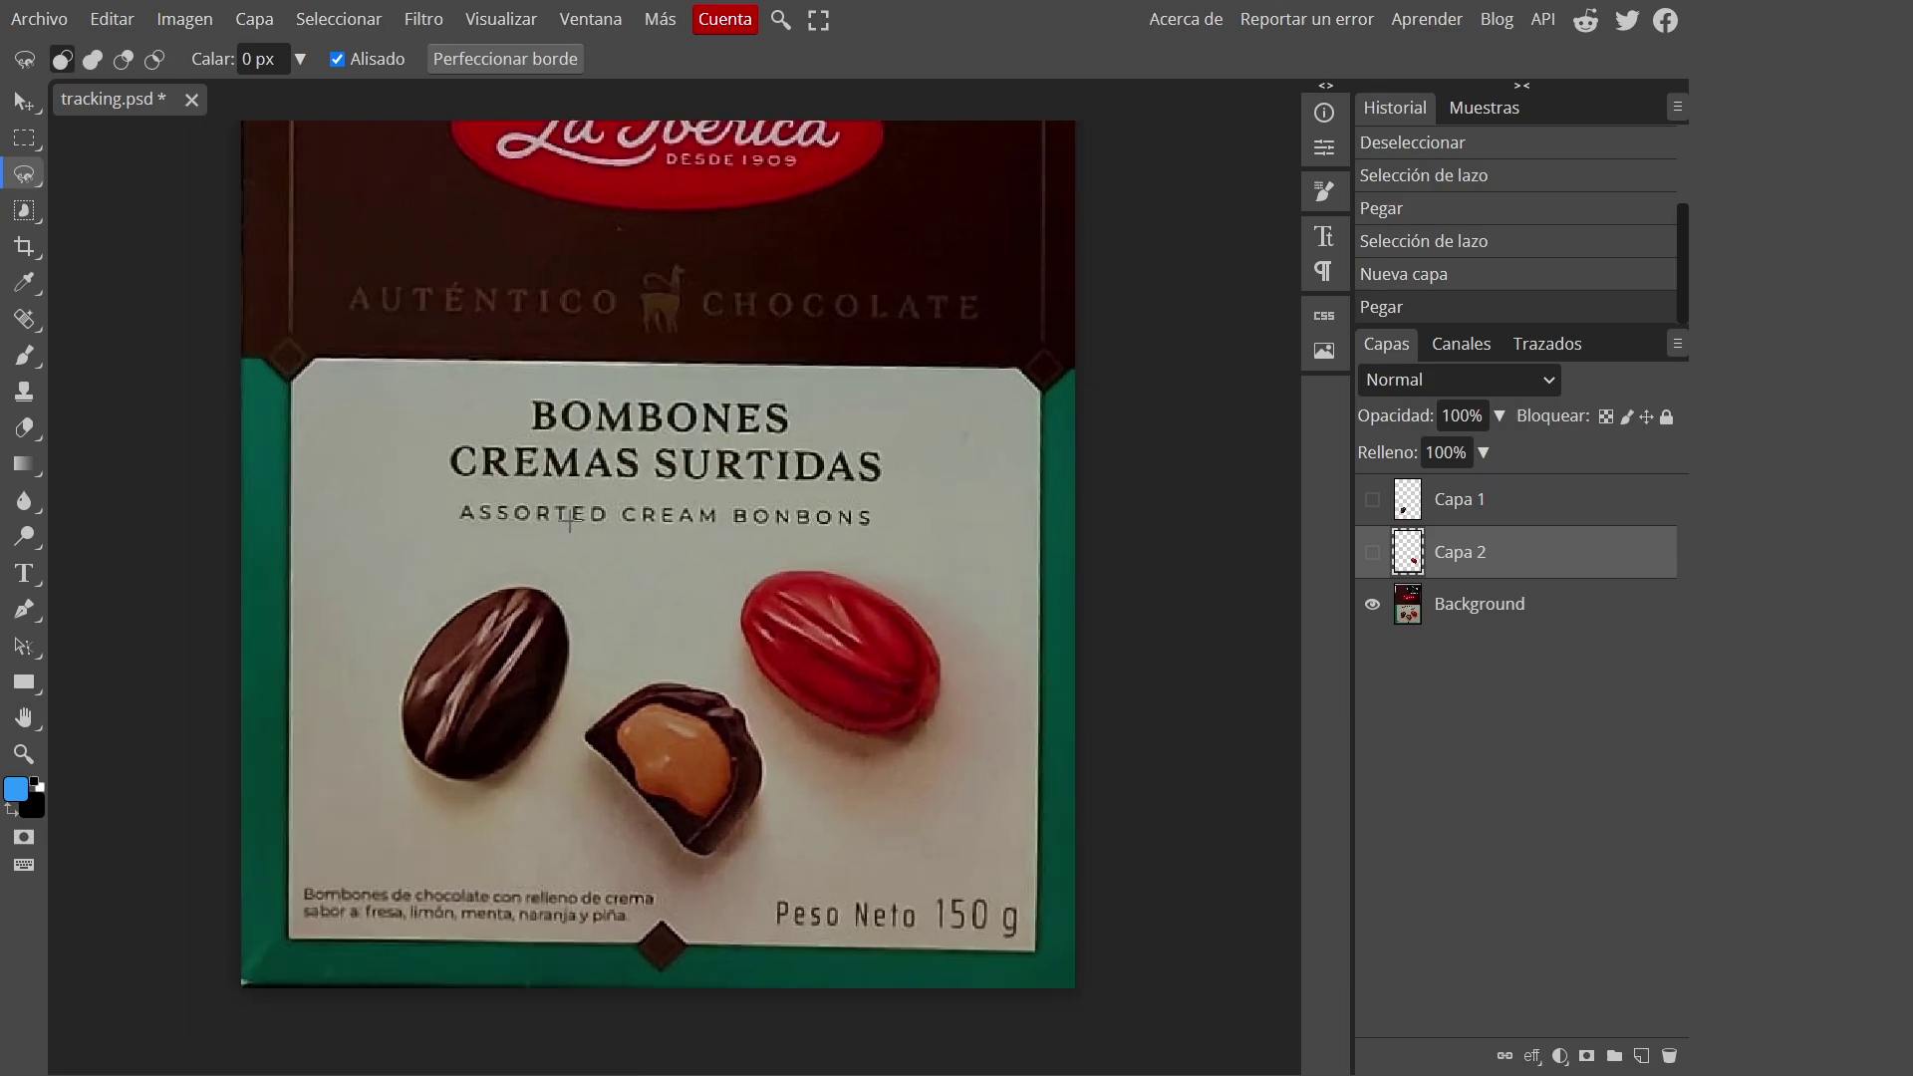
pyautogui.scroll(-3, 575, 520)
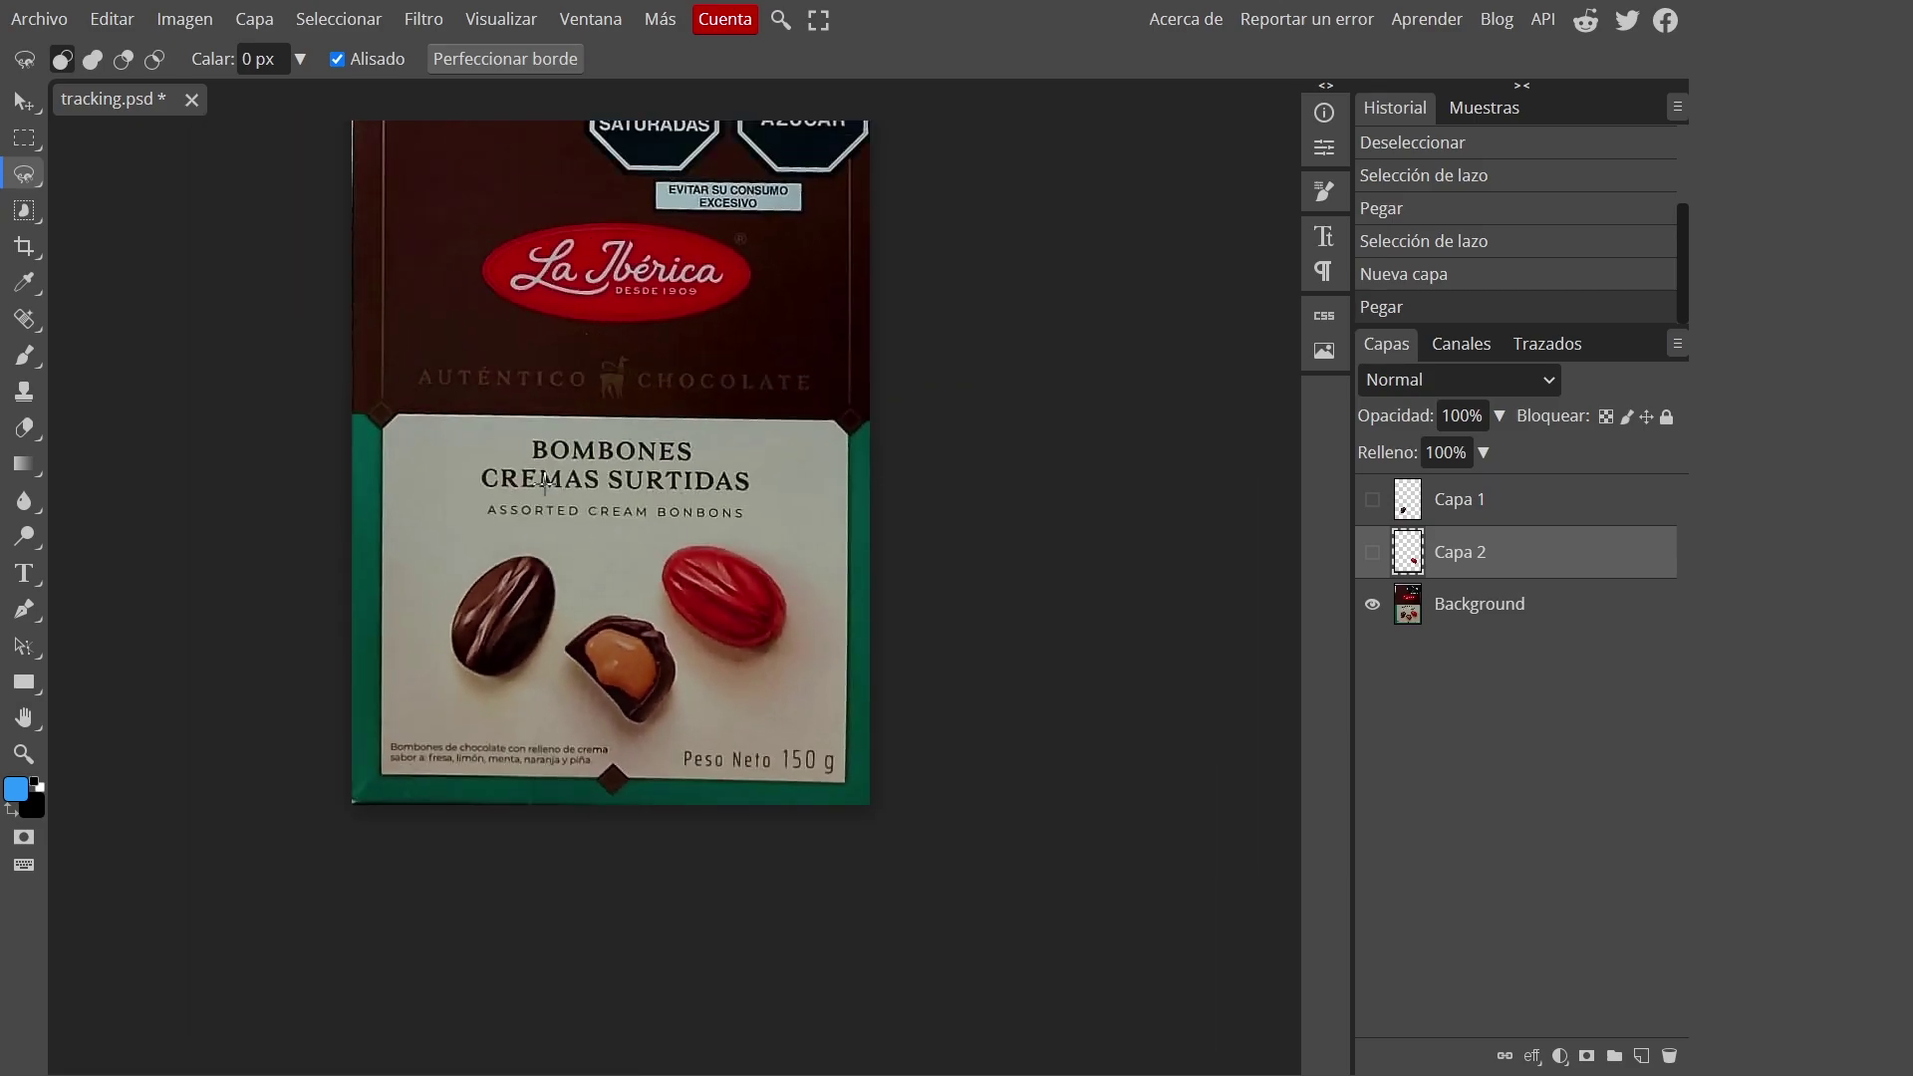
pyautogui.keyDown('alt'); pyautogui.scroll(-3, 545, 483); pyautogui.keyUp('alt')
pyautogui.scroll(1, 545, 483)
pyautogui.keyDown('alt'); pyautogui.scroll(-2, 546, 485); pyautogui.keyUp('alt')
pyautogui.scroll(-1, 568, 548)
pyautogui.keyDown('alt'); pyautogui.scroll(5, 577, 560); pyautogui.keyUp('alt')
pyautogui.scroll(1, 595, 548)
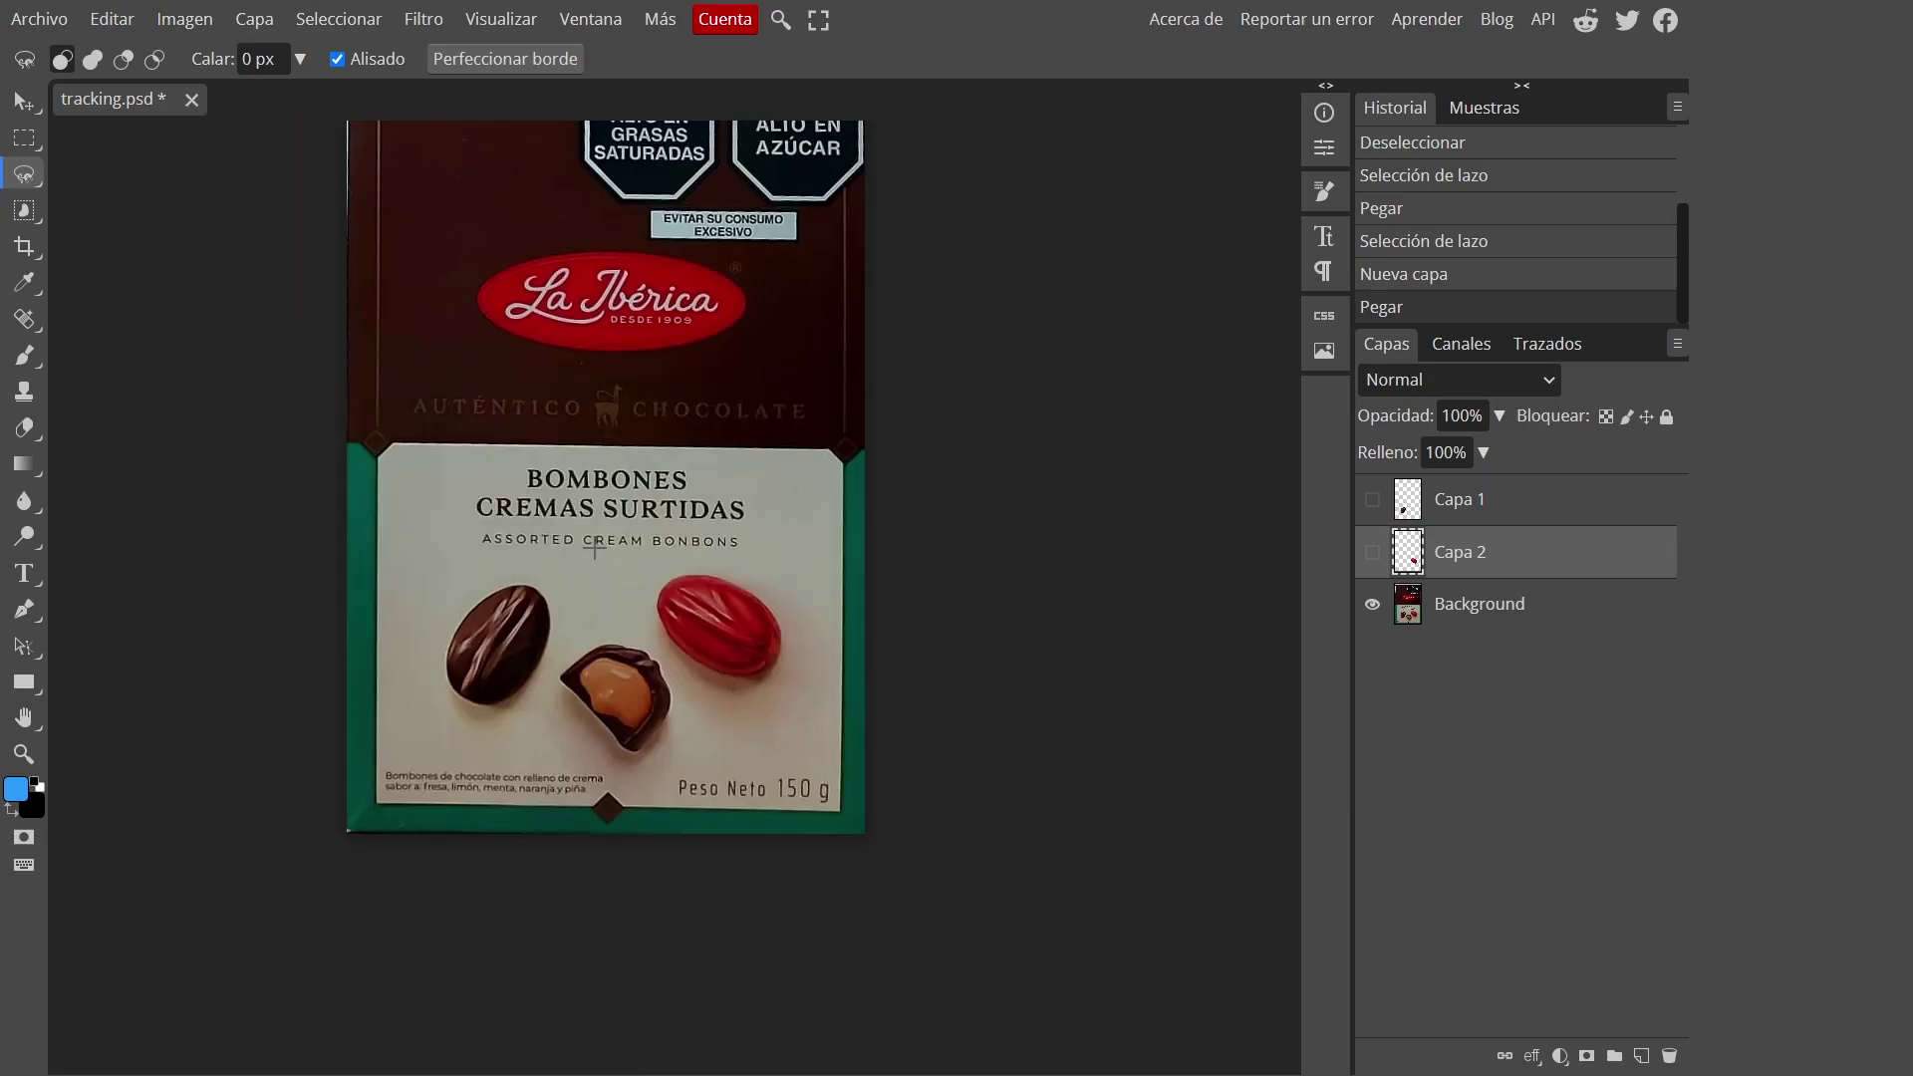
pyautogui.click(184, 19)
pyautogui.moveTo(244, 104)
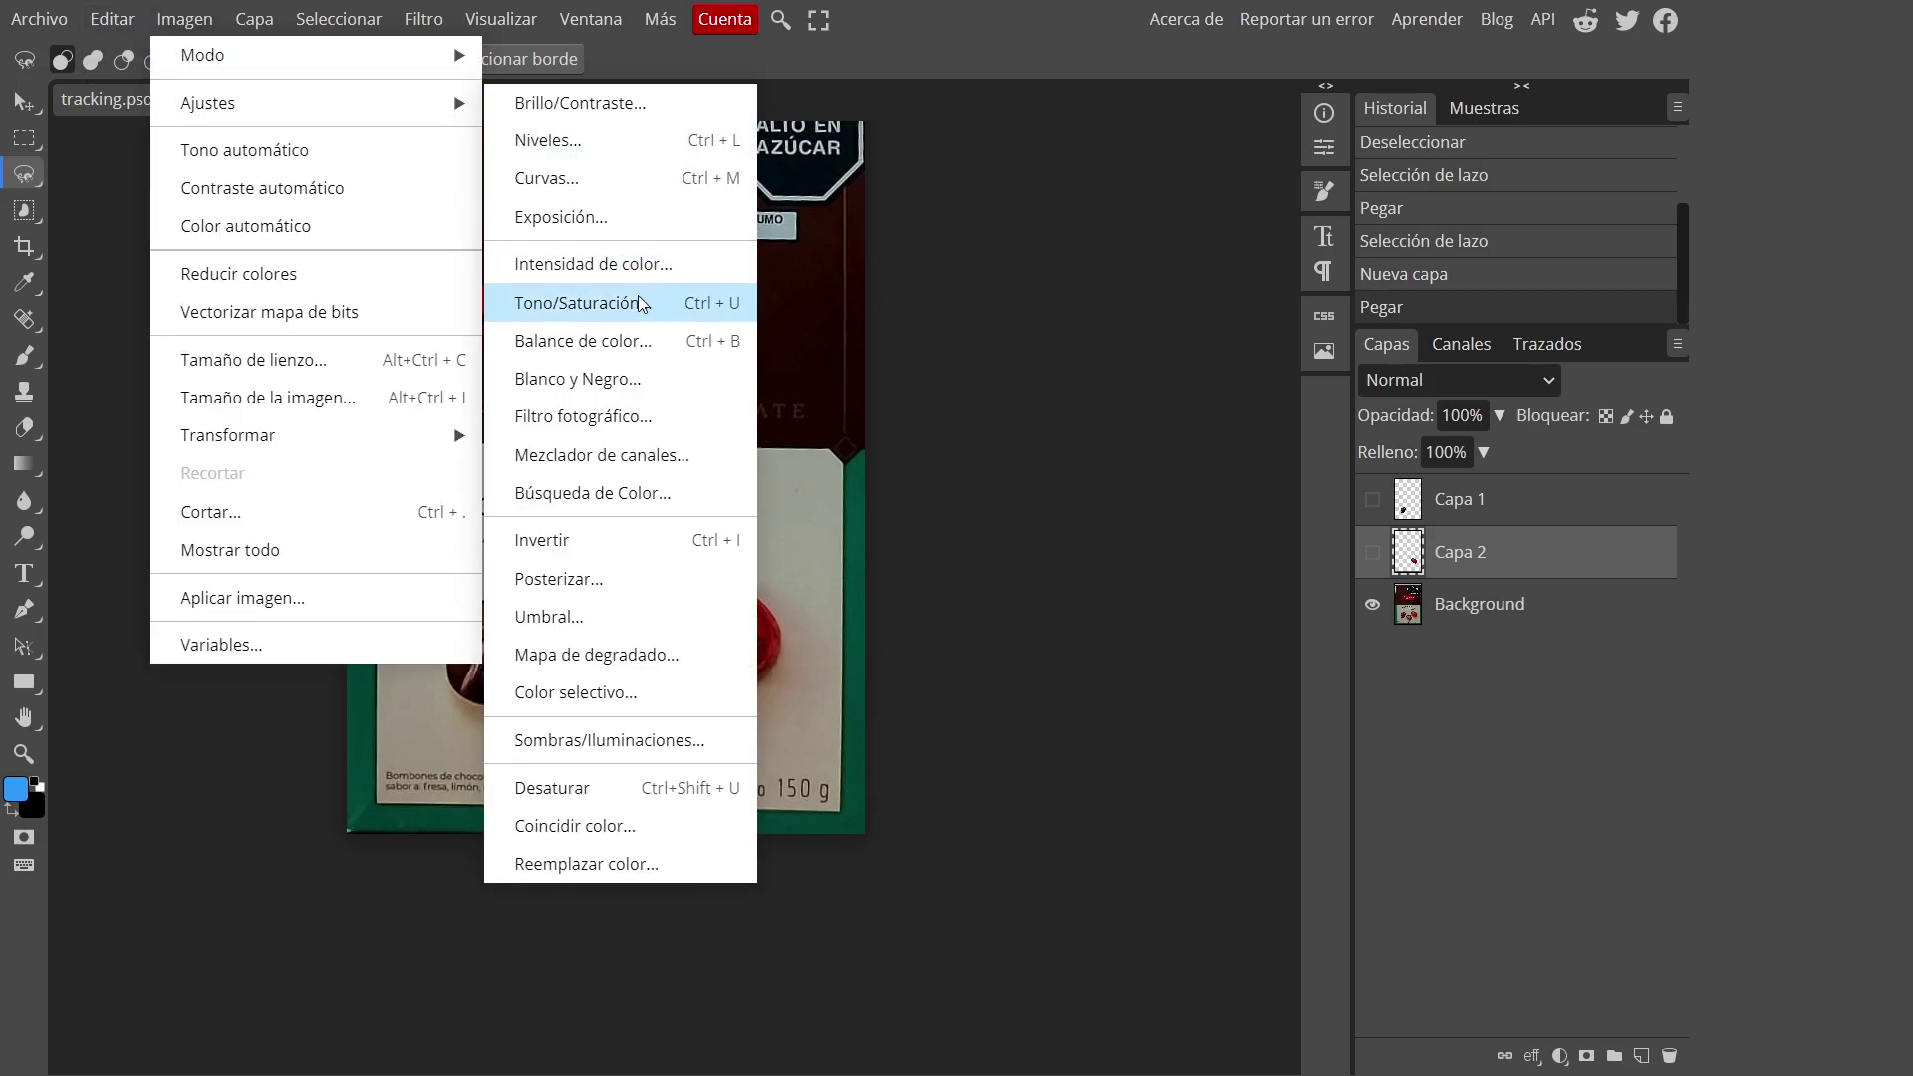
pyautogui.click(638, 303)
pyautogui.click(734, 202)
pyautogui.click(184, 19)
pyautogui.click(573, 103)
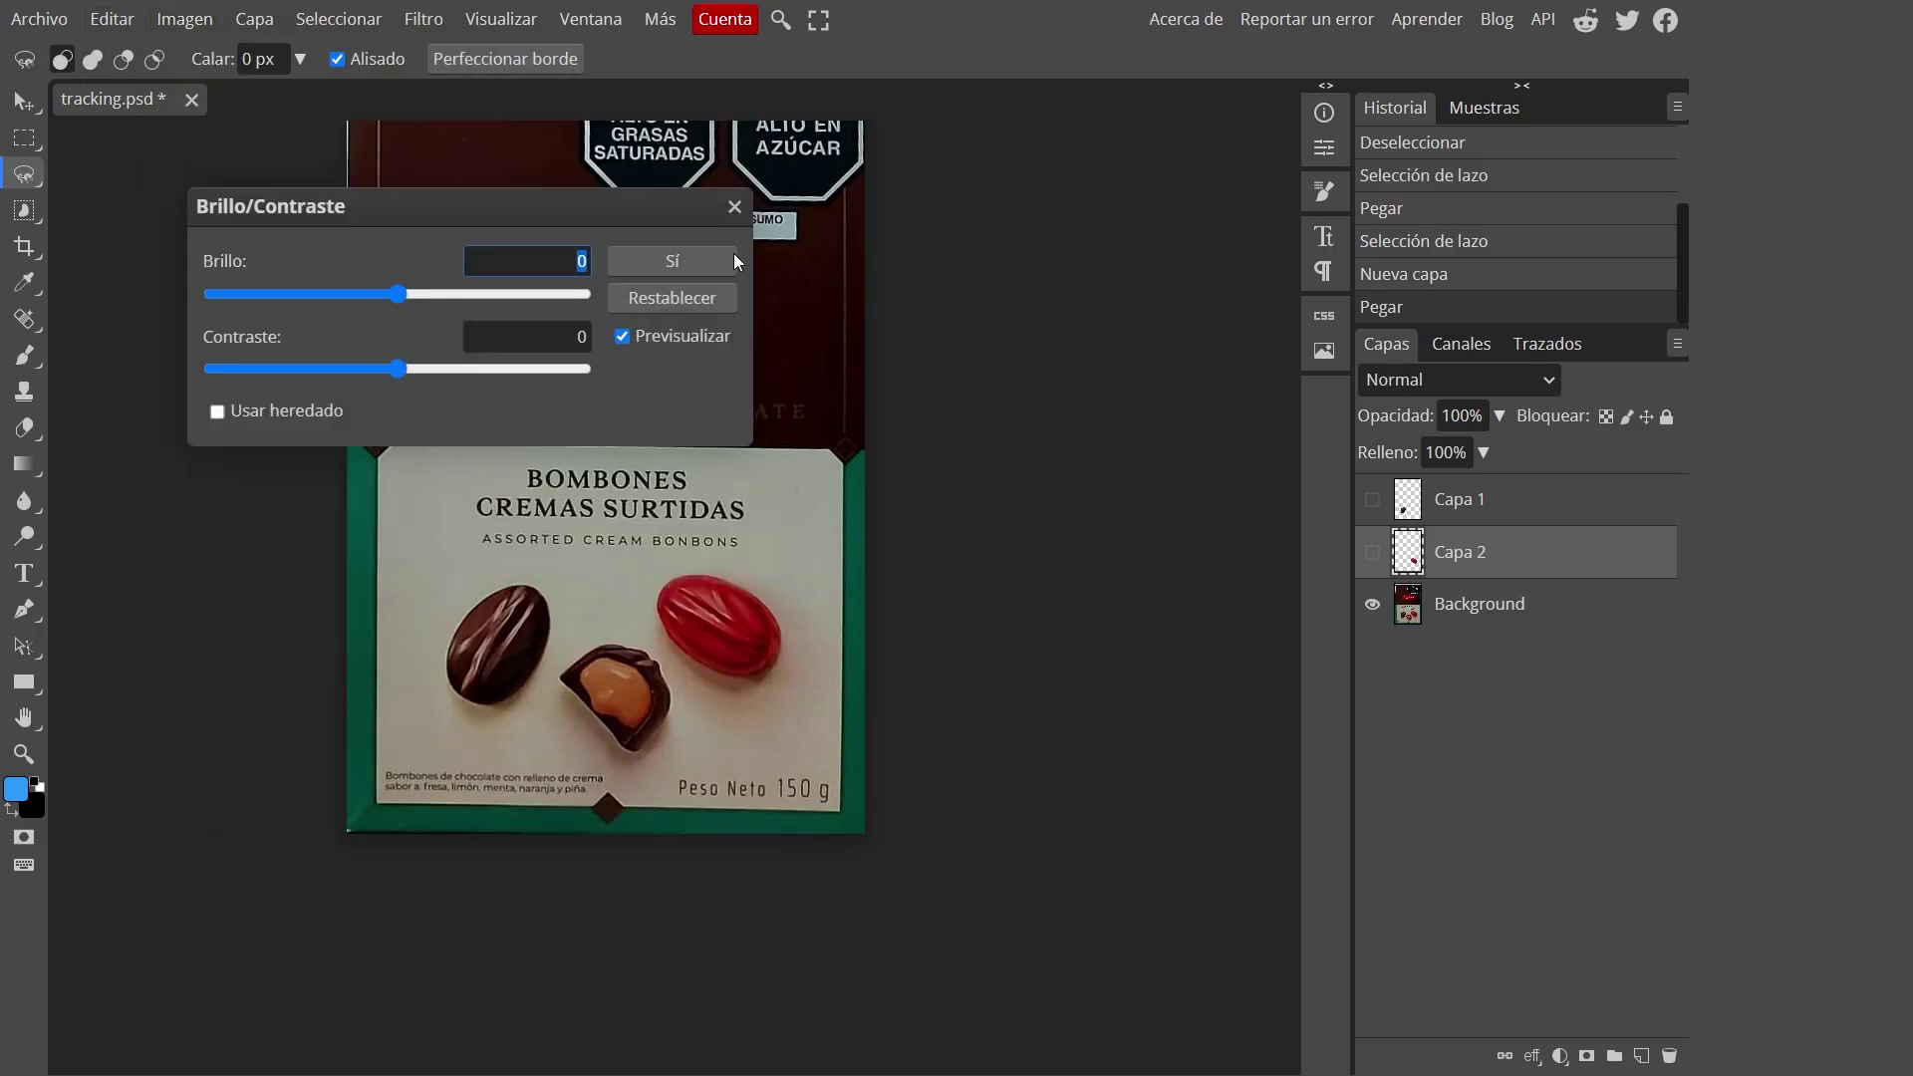
pyautogui.moveTo(698, 206); pyautogui.dragTo(1388, 164)
pyautogui.moveTo(1090, 252); pyautogui.dragTo(1116, 252)
pyautogui.click(1447, 596)
pyautogui.click(1425, 165)
# Brighten the Background layer with a Brightness/Contrast adjustment, setting the brightness to 59.
pyautogui.click(1450, 600)
pyautogui.click(184, 19)
pyautogui.moveTo(288, 113)
pyautogui.click(580, 102)
pyautogui.moveTo(1090, 252); pyautogui.dragTo(1157, 257)
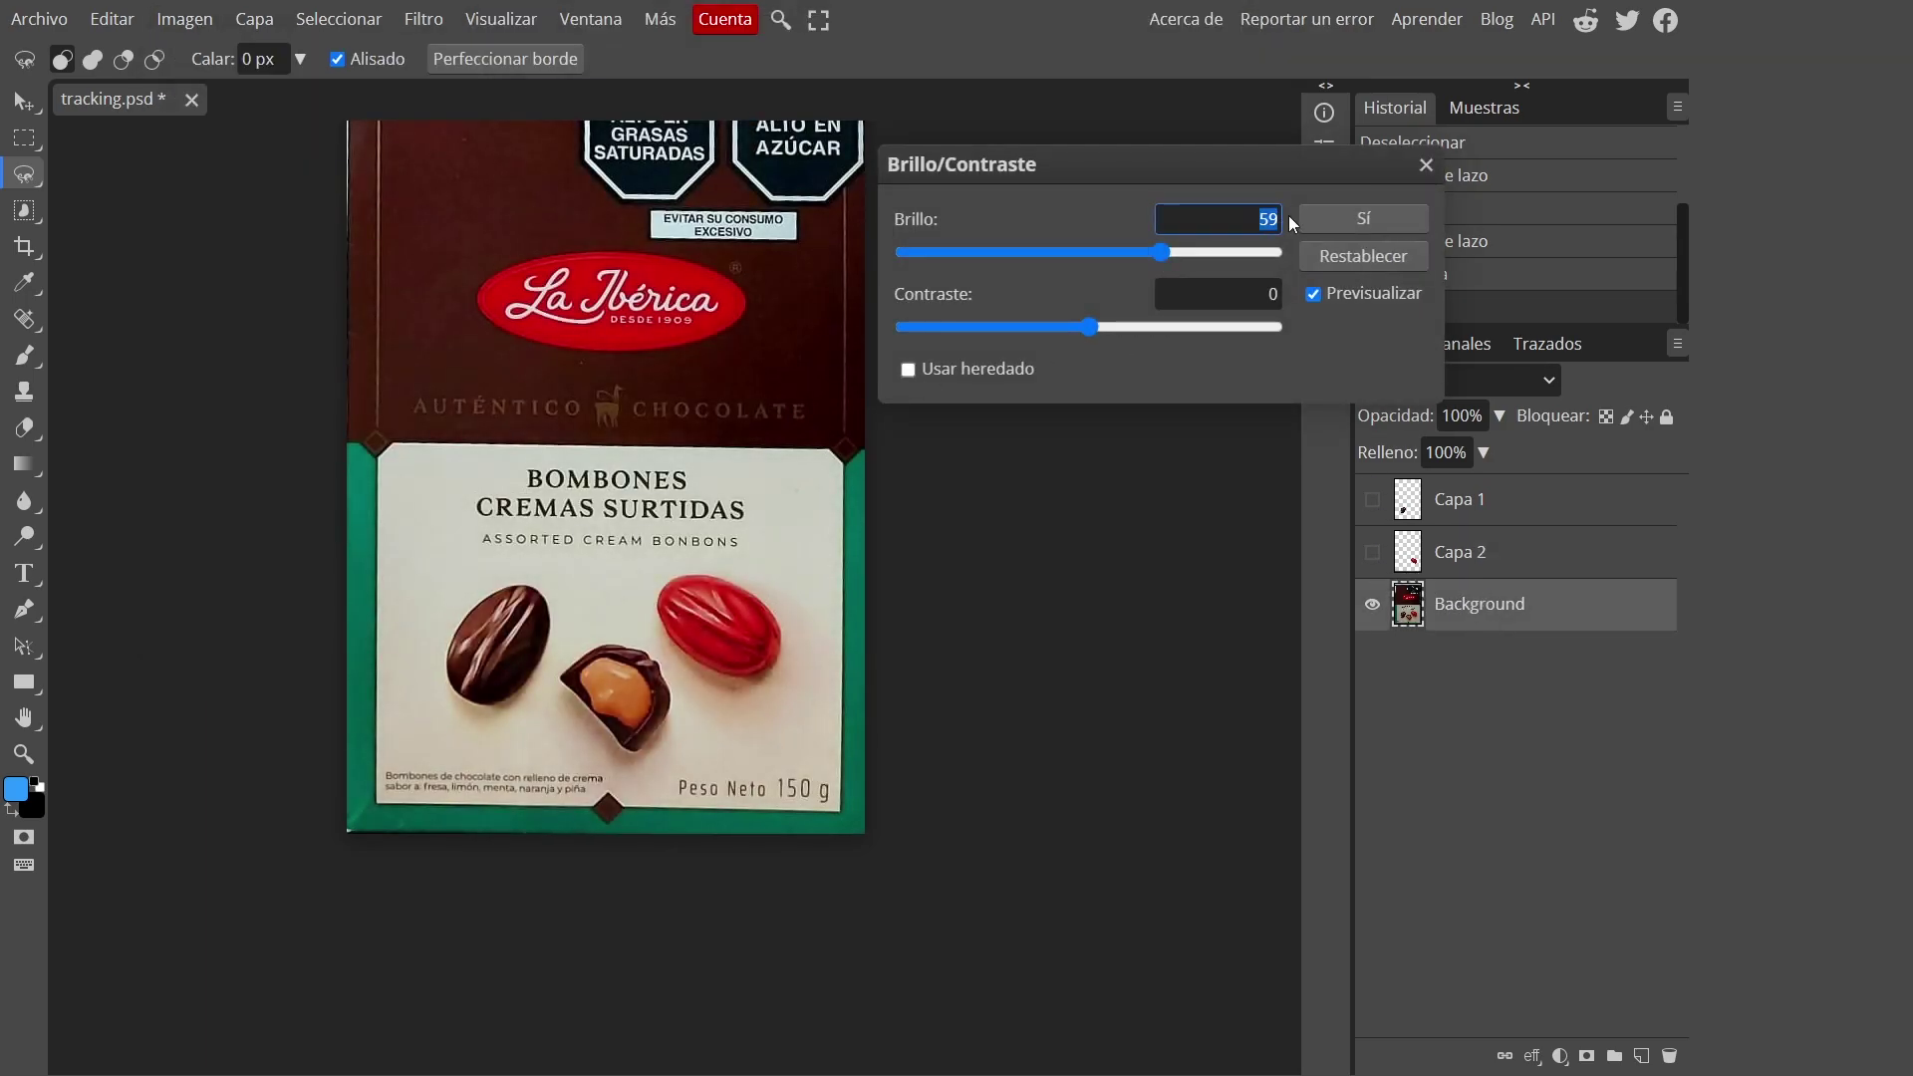
pyautogui.press('Return')
# Select the cream panel containing the product text and bonbons by tracing its border with the Magnetic Lasso.
pyautogui.scroll(-2, 528, 535)
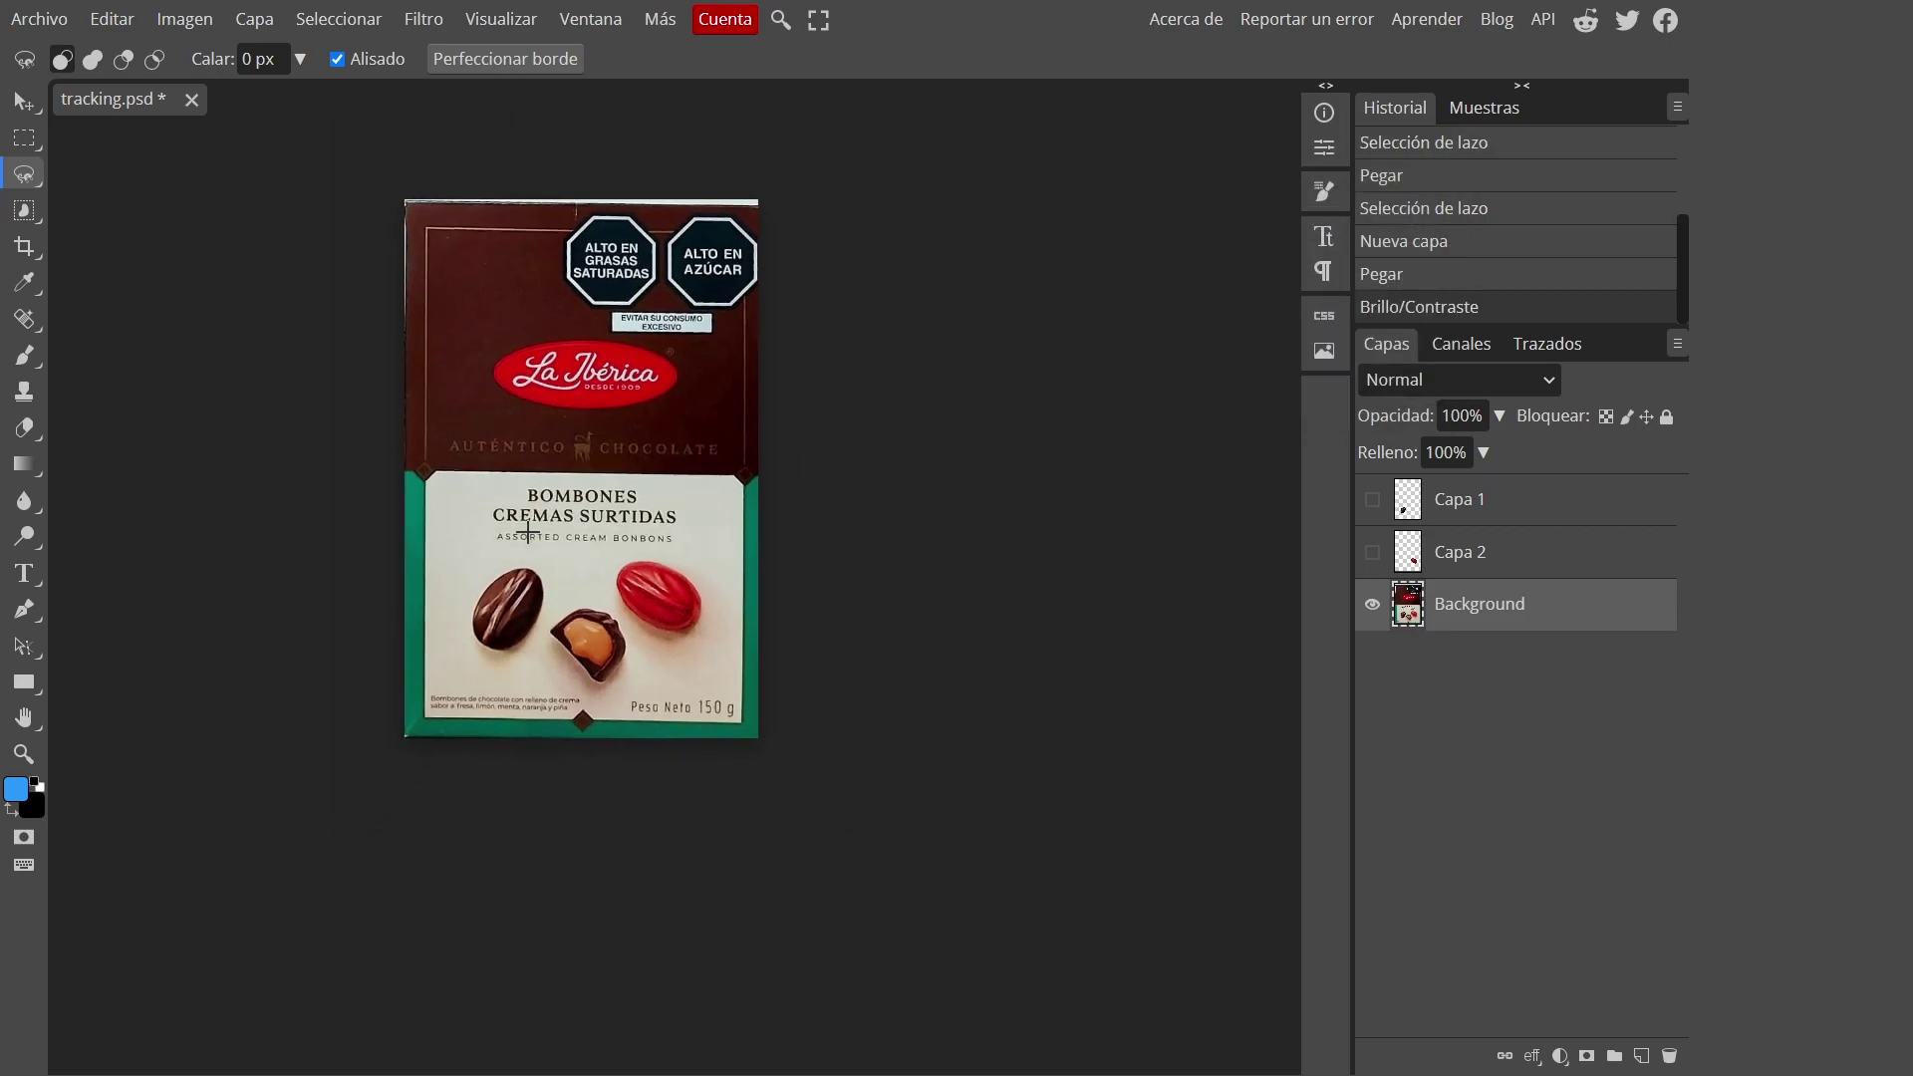
pyautogui.scroll(4, 439, 724)
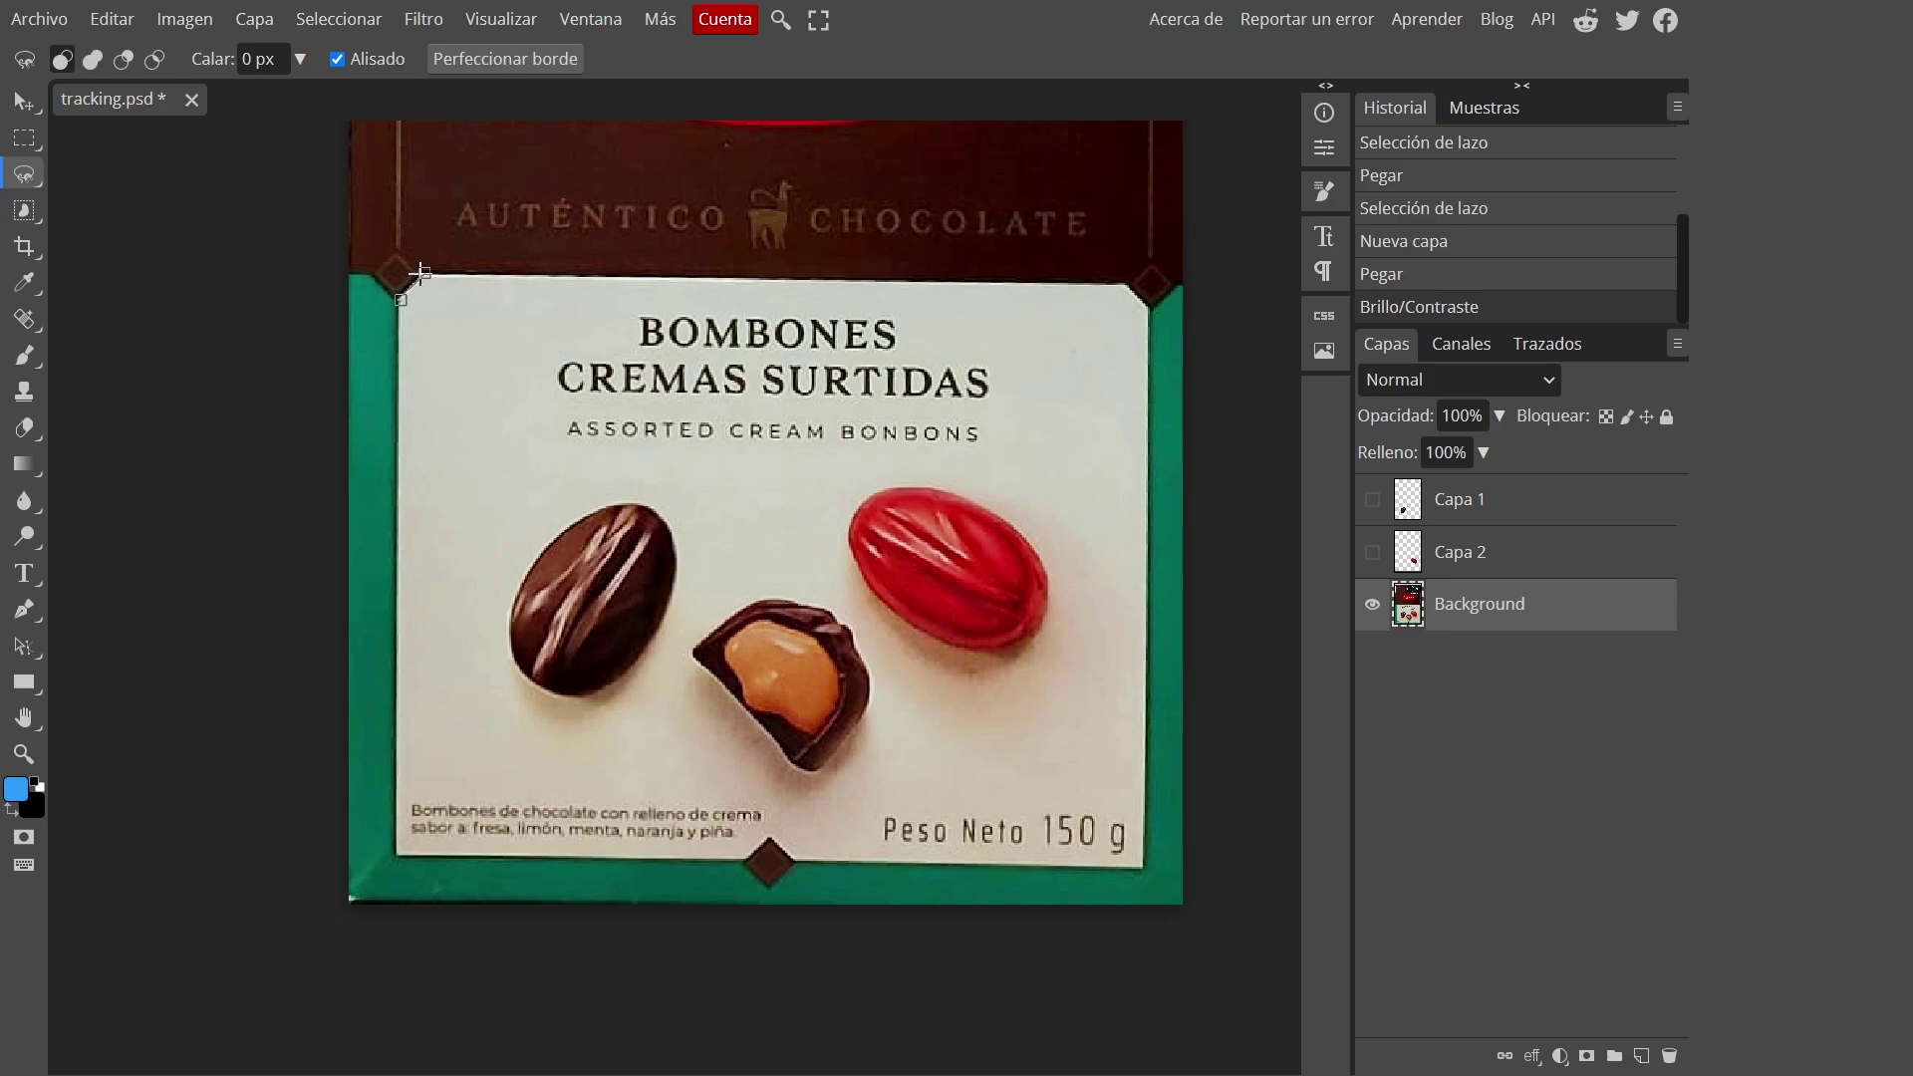
pyautogui.moveTo(523, 272)
pyautogui.mouseDown()
pyautogui.moveTo(1128, 288)
pyautogui.moveTo(1149, 448)
pyautogui.mouseUp()
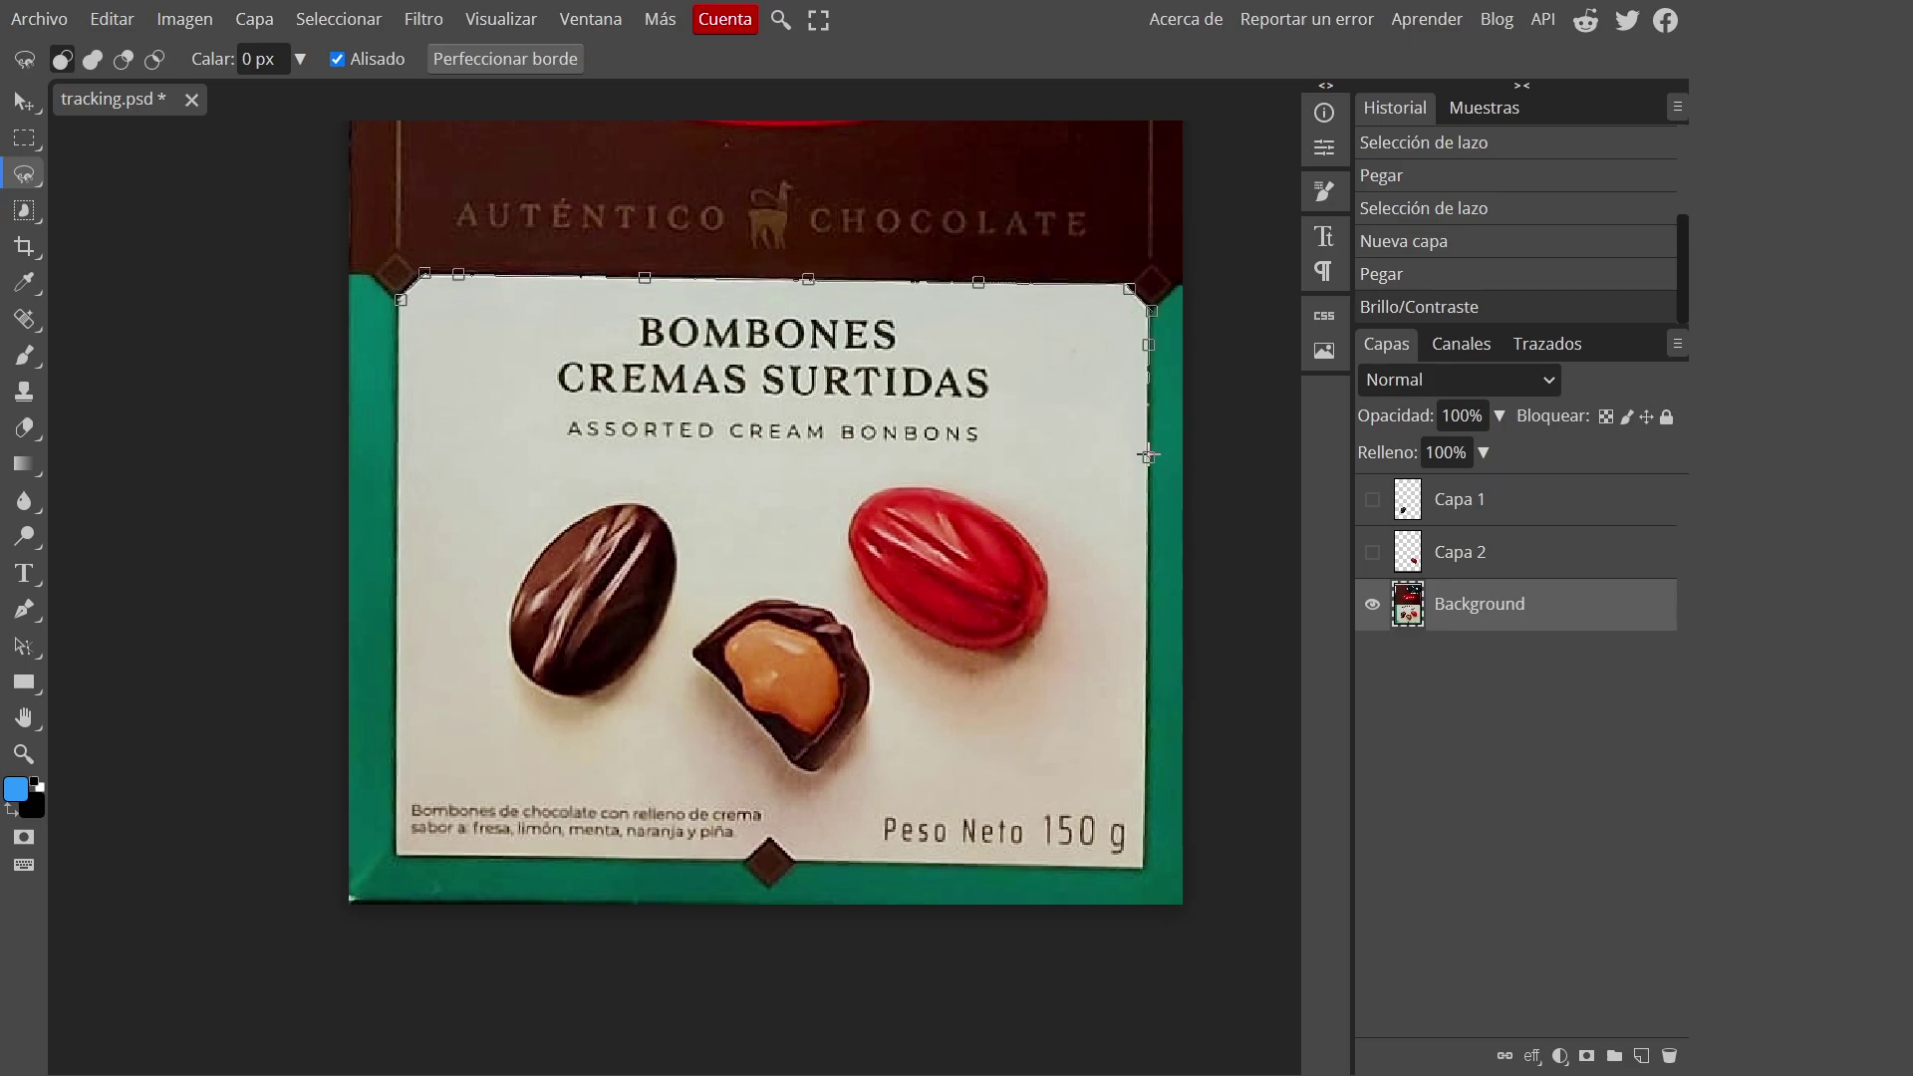
pyautogui.moveTo(1150, 526)
pyautogui.mouseDown()
pyautogui.moveTo(1145, 850)
pyautogui.moveTo(977, 869)
pyautogui.moveTo(474, 857)
pyautogui.moveTo(394, 763)
pyautogui.mouseUp()
pyautogui.moveTo(393, 677); pyautogui.dragTo(395, 498)
pyautogui.moveTo(394, 411); pyautogui.dragTo(400, 297)
# Paint over the whole selected panel with a 770 px brush in the cream colour sampled from it, and remove the selection.
pyautogui.click(26, 289)
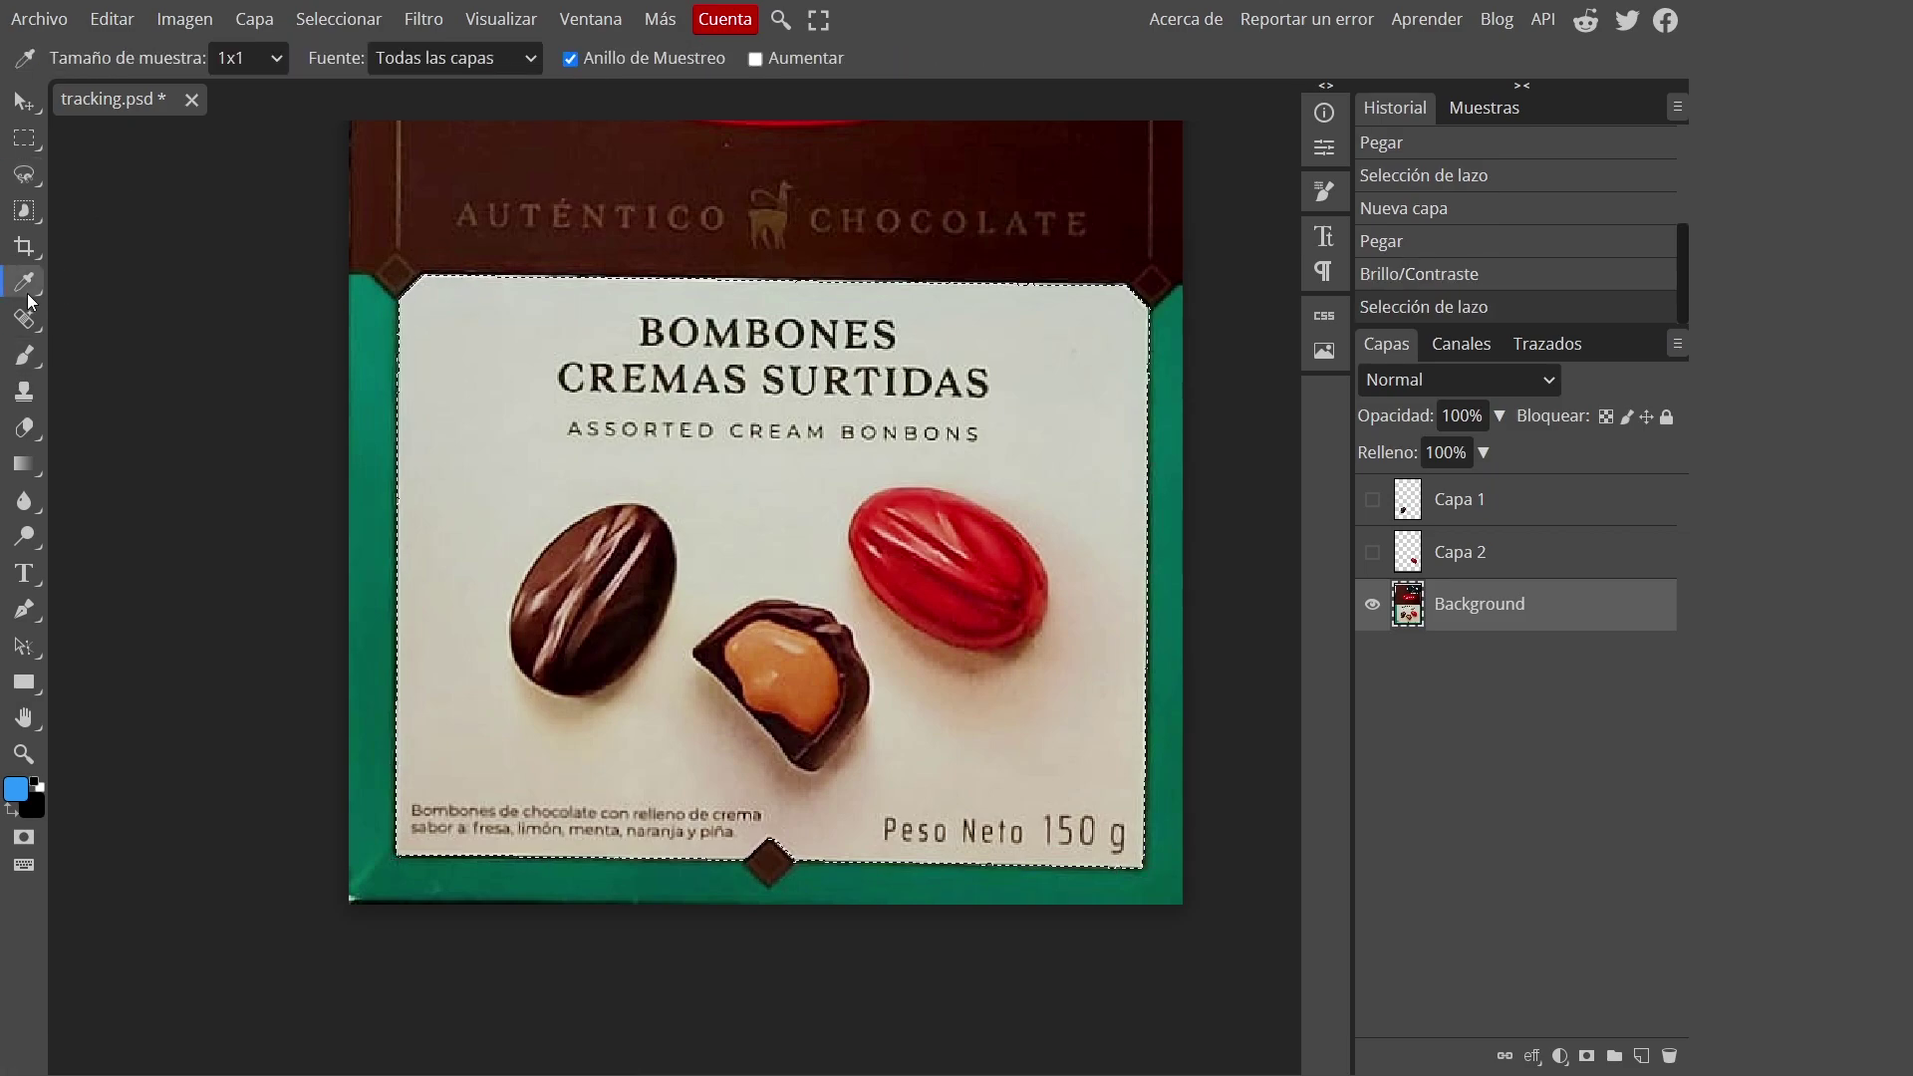
pyautogui.click(479, 387)
pyautogui.rightClick(24, 361)
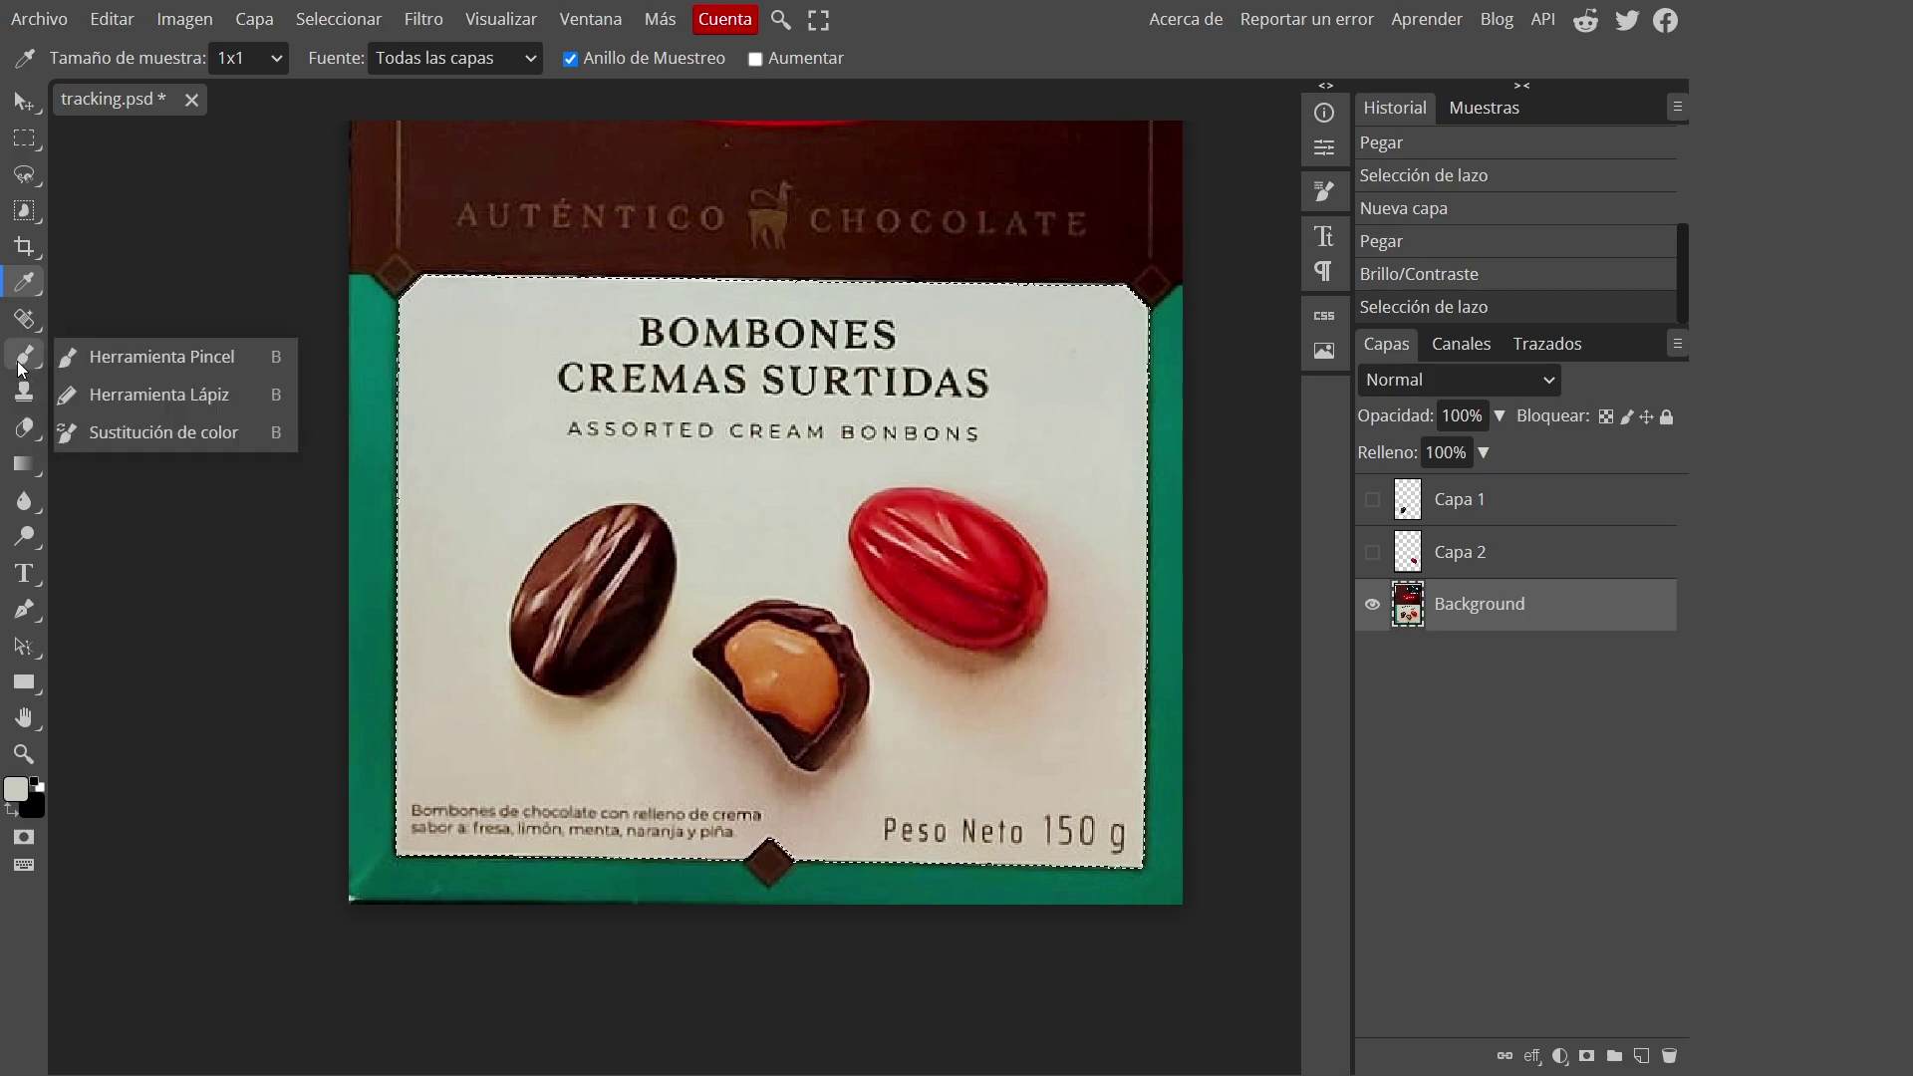
pyautogui.click(150, 367)
pyautogui.click(82, 61)
pyautogui.click(333, 127)
pyautogui.moveTo(363, 139); pyautogui.dragTo(370, 130)
pyautogui.click(747, 613)
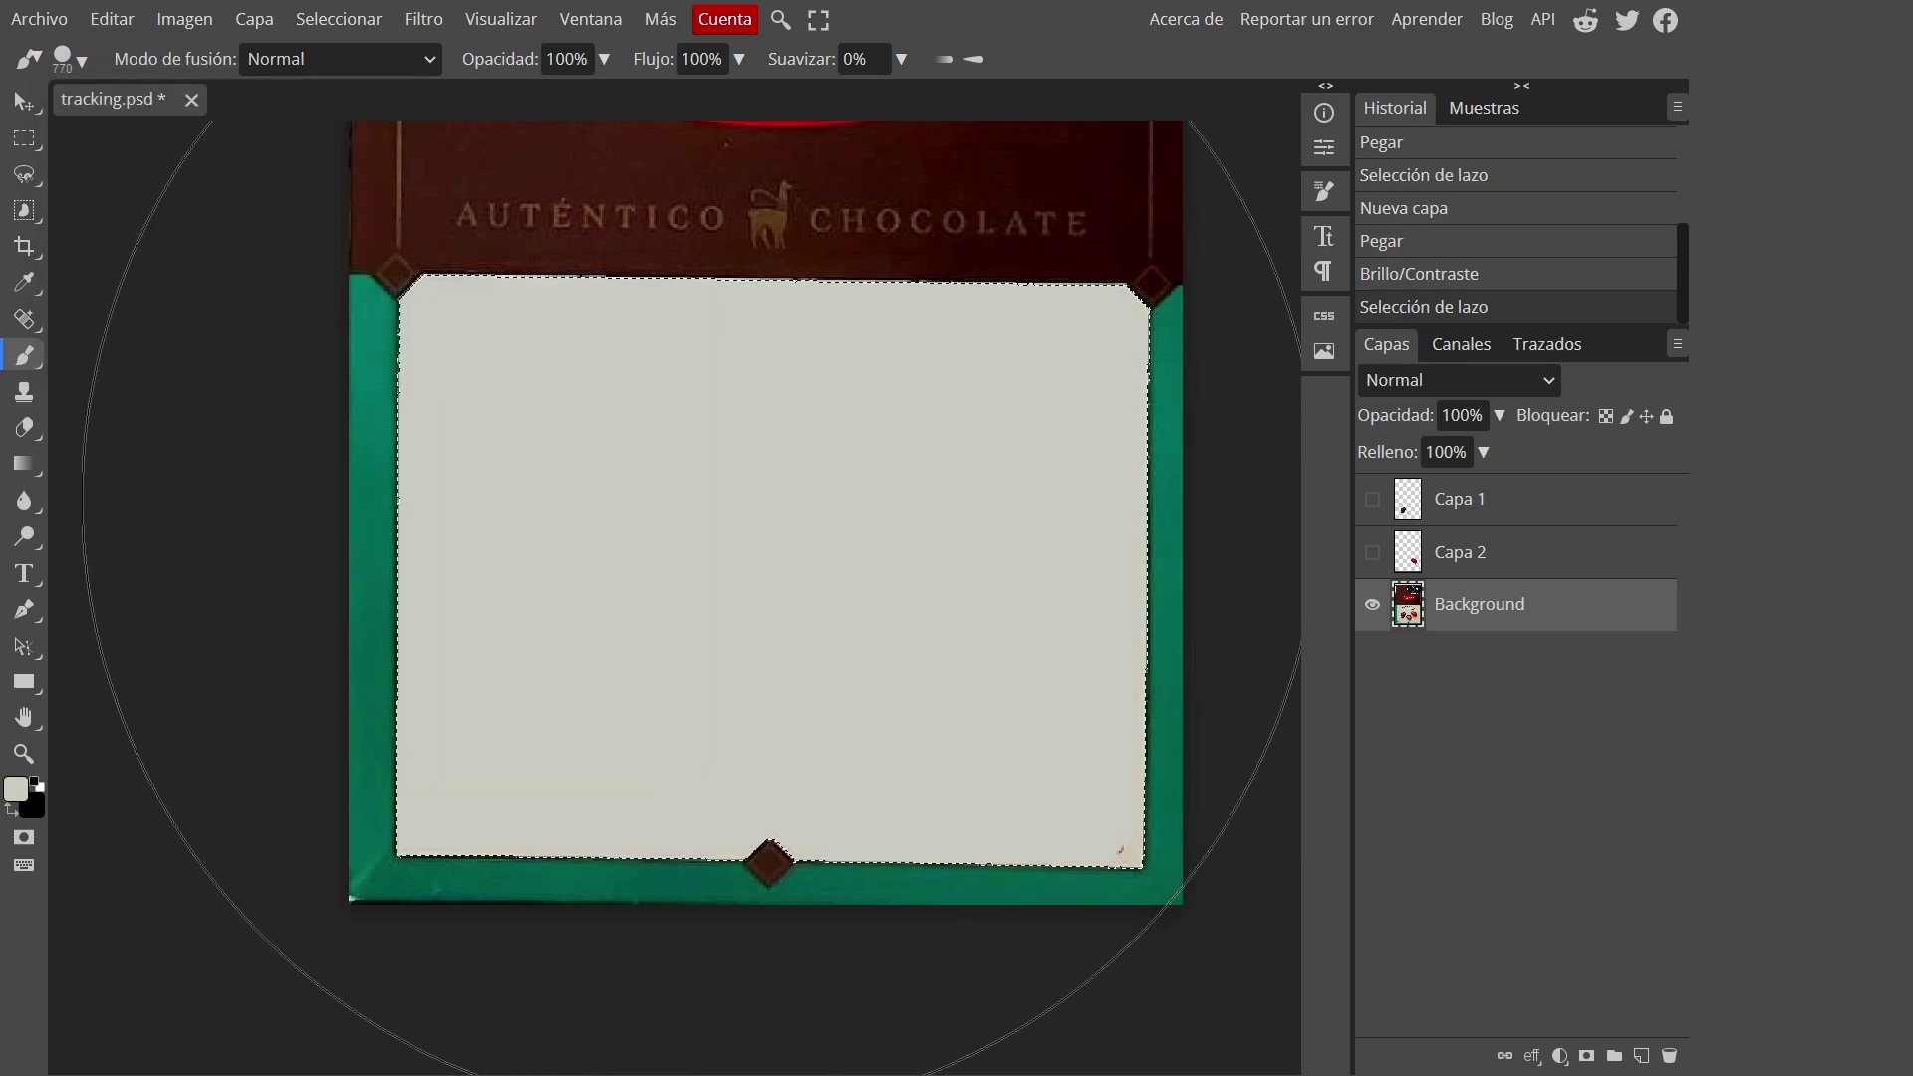
pyautogui.moveTo(764, 643)
pyautogui.mouseDown()
pyautogui.moveTo(511, 473)
pyautogui.moveTo(918, 528)
pyautogui.moveTo(577, 498)
pyautogui.moveTo(855, 420)
pyautogui.mouseUp()
pyautogui.press('m')
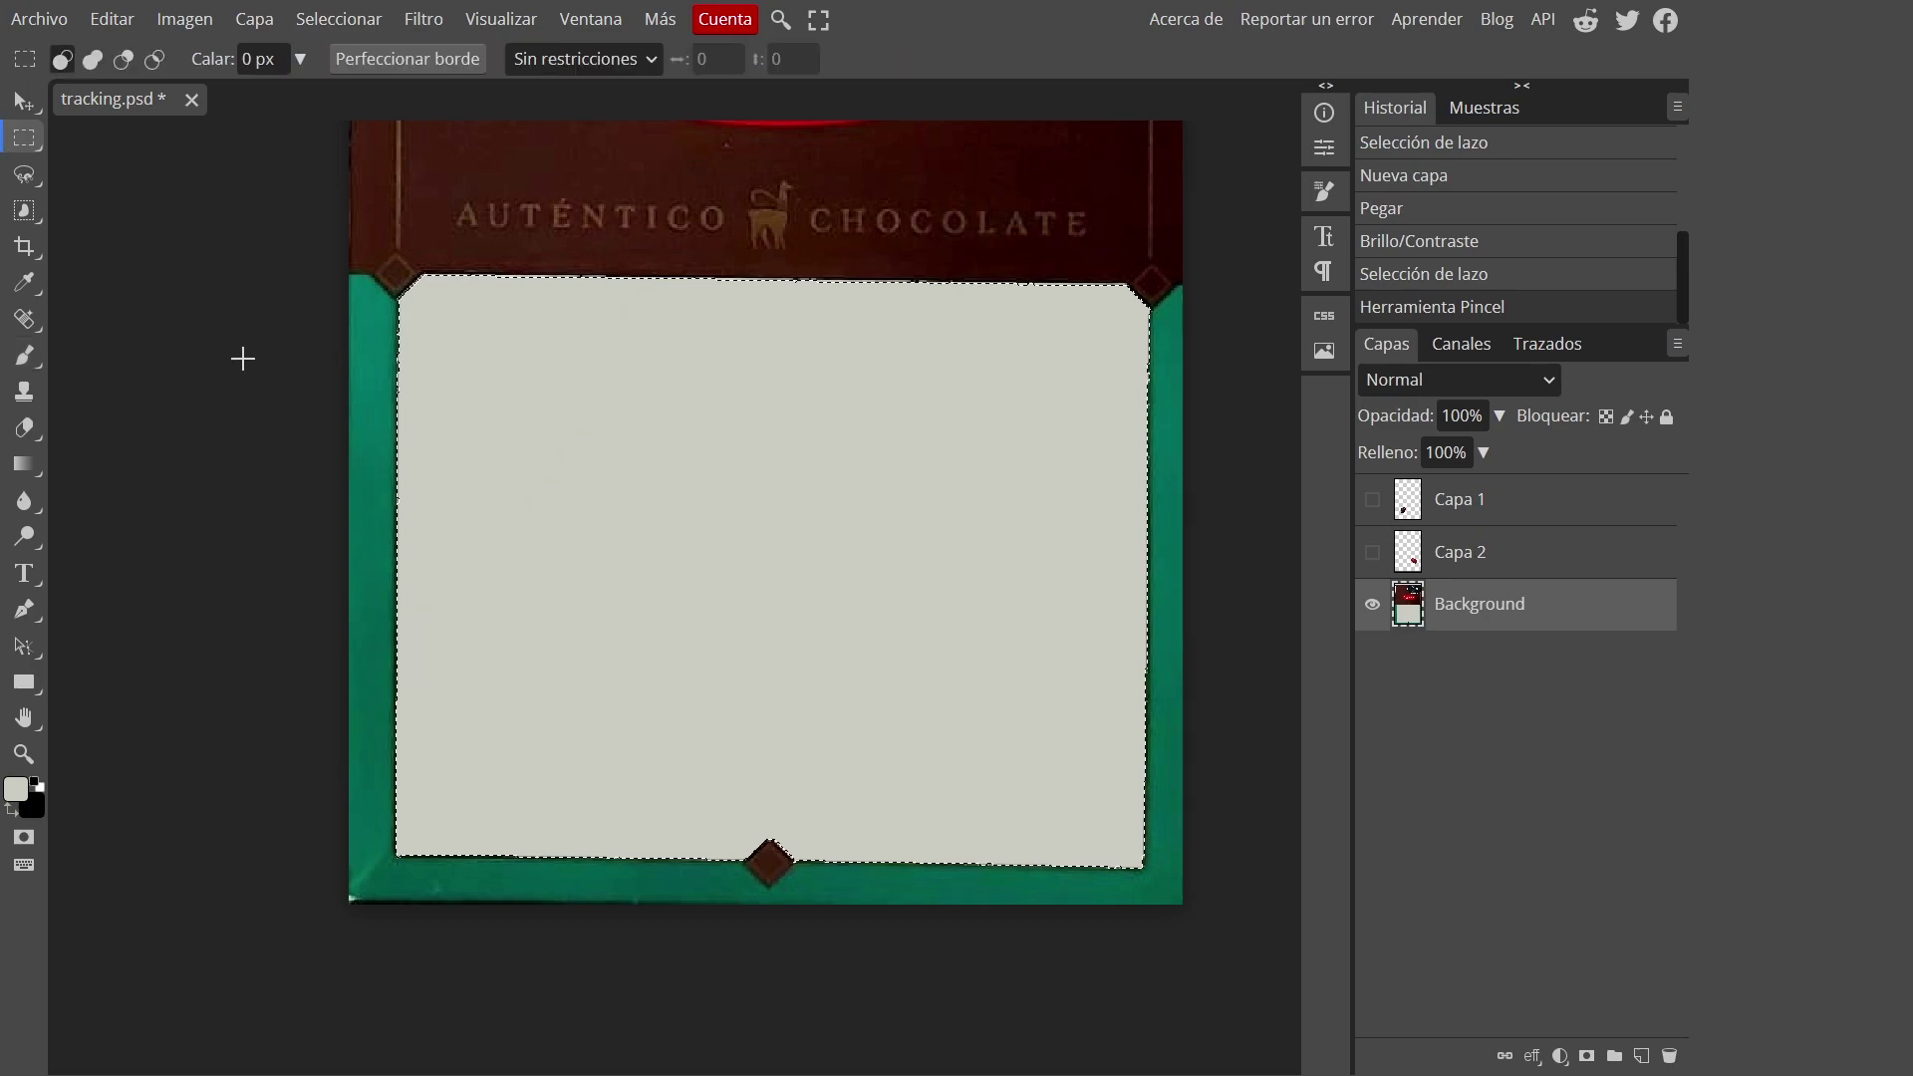
pyautogui.hotkey('ctrl', 'd')
pyautogui.scroll(-5, 297, 448)
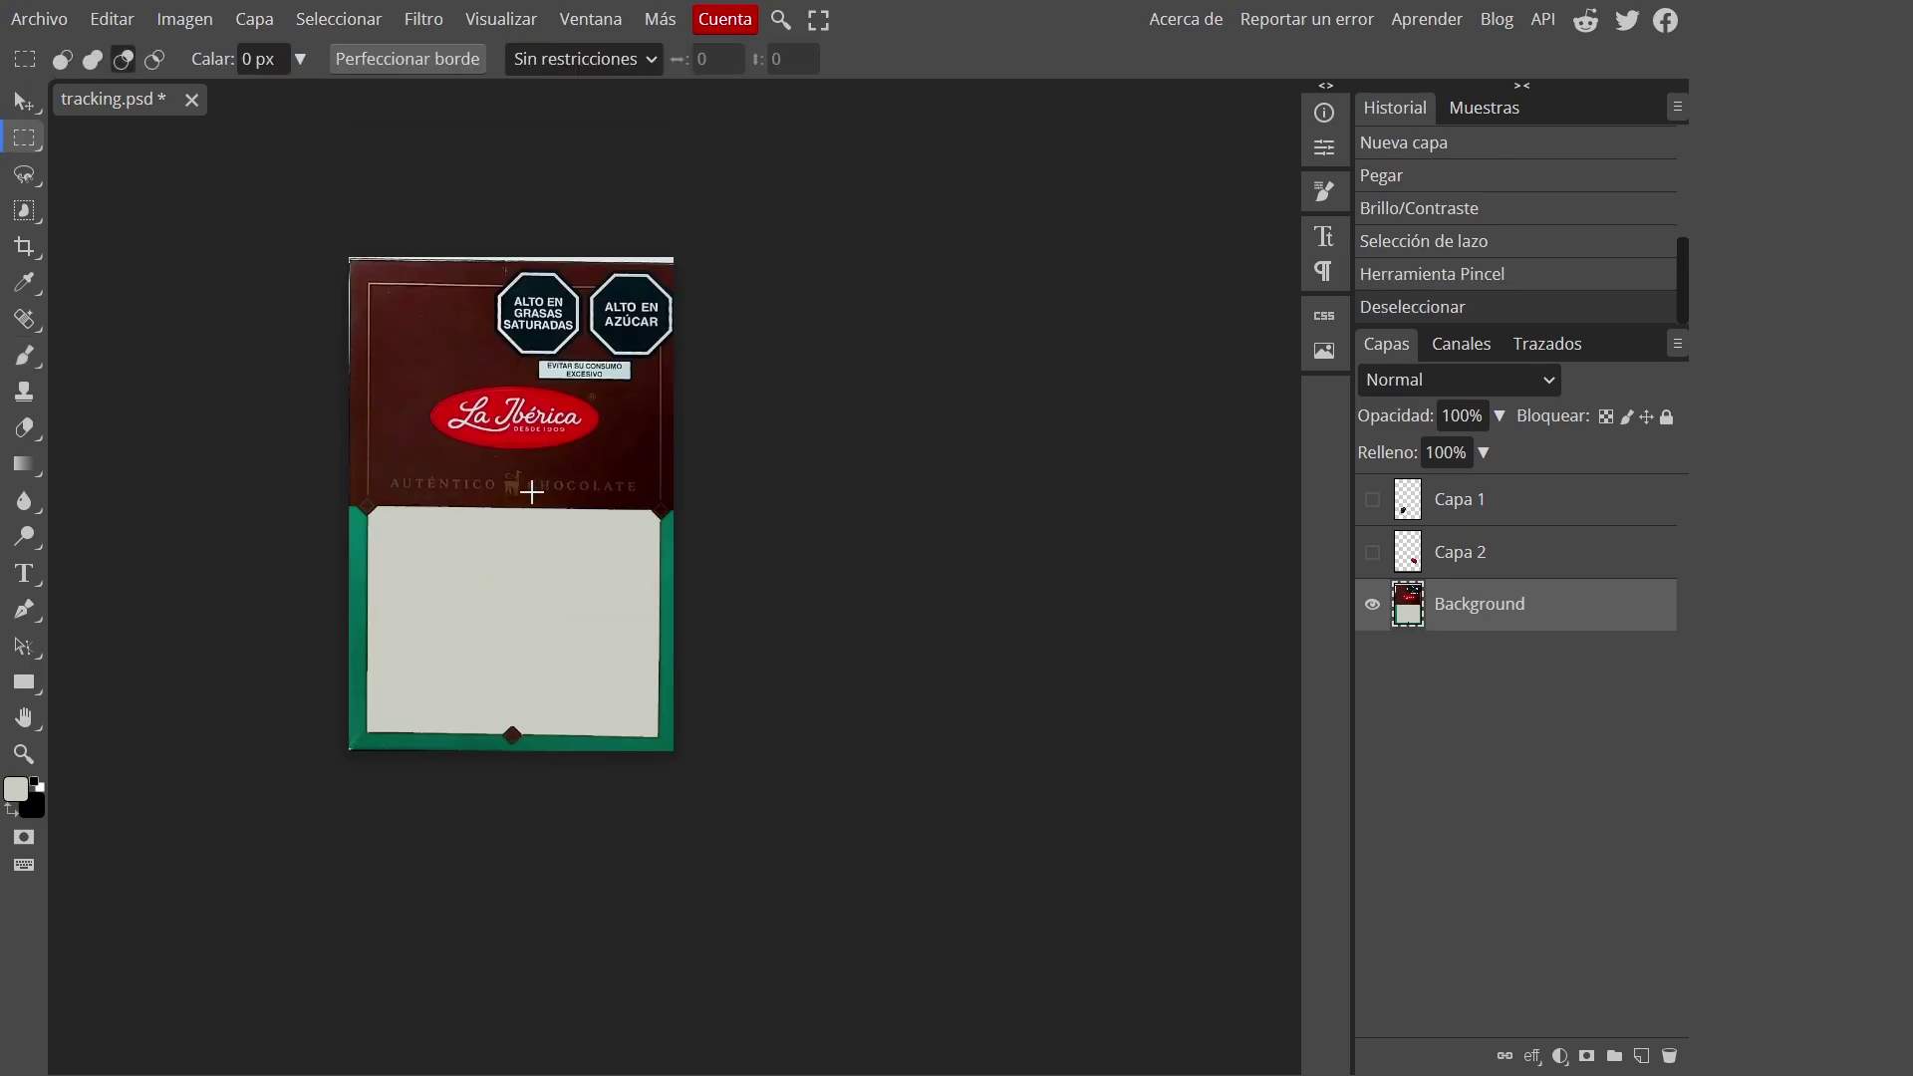
pyautogui.scroll(1, 529, 491)
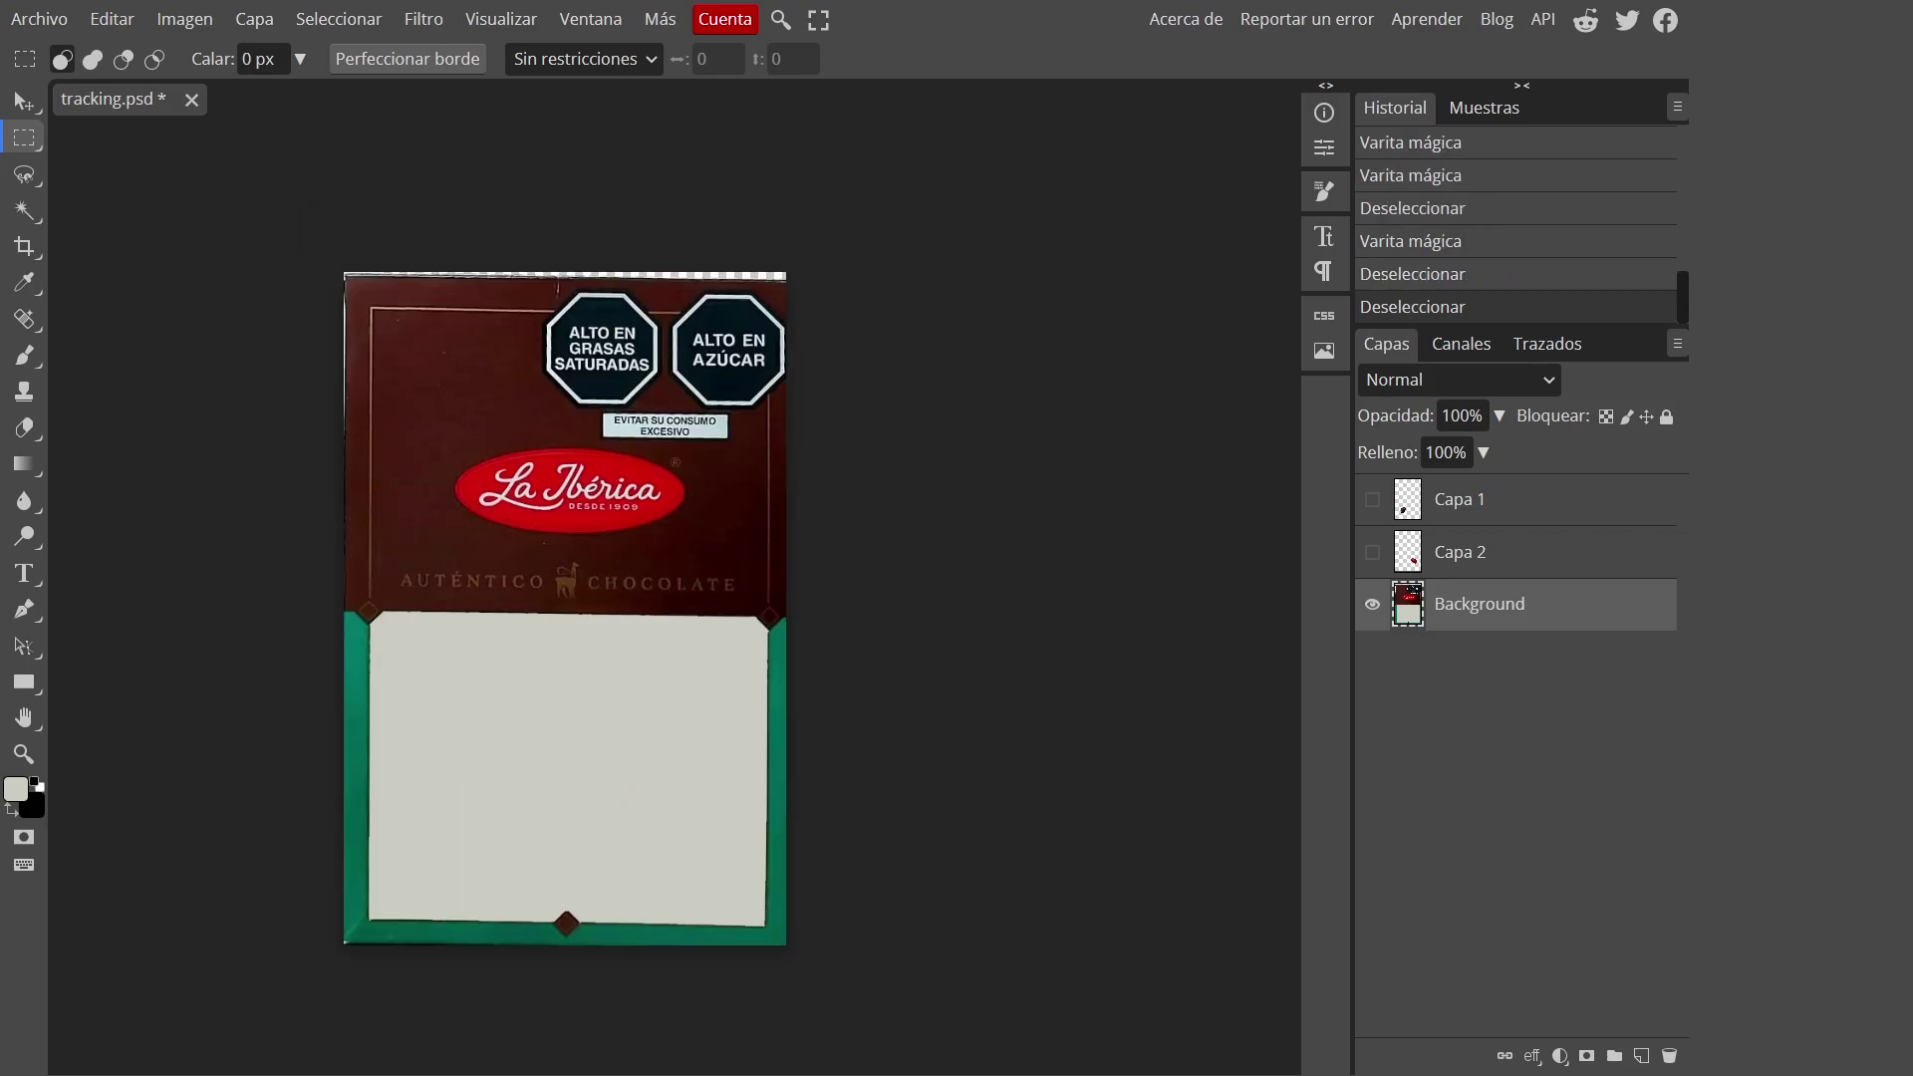
# Show only the red bonbon layer, Capa 2, and enlarge and centre the bonbon to nearly the full canvas width.
pyautogui.click(1372, 603)
pyautogui.click(1372, 552)
pyautogui.press('v')
pyautogui.click(1494, 558)
pyautogui.moveTo(602, 721); pyautogui.dragTo(365, 381)
pyautogui.moveTo(575, 613); pyautogui.dragTo(586, 505)
pyautogui.moveTo(729, 708); pyautogui.dragTo(781, 746)
pyautogui.moveTo(715, 668); pyautogui.dragTo(700, 695)
pyautogui.moveTo(368, 445); pyautogui.dragTo(351, 432)
pyautogui.moveTo(452, 508); pyautogui.dragTo(461, 506)
pyautogui.press('m')
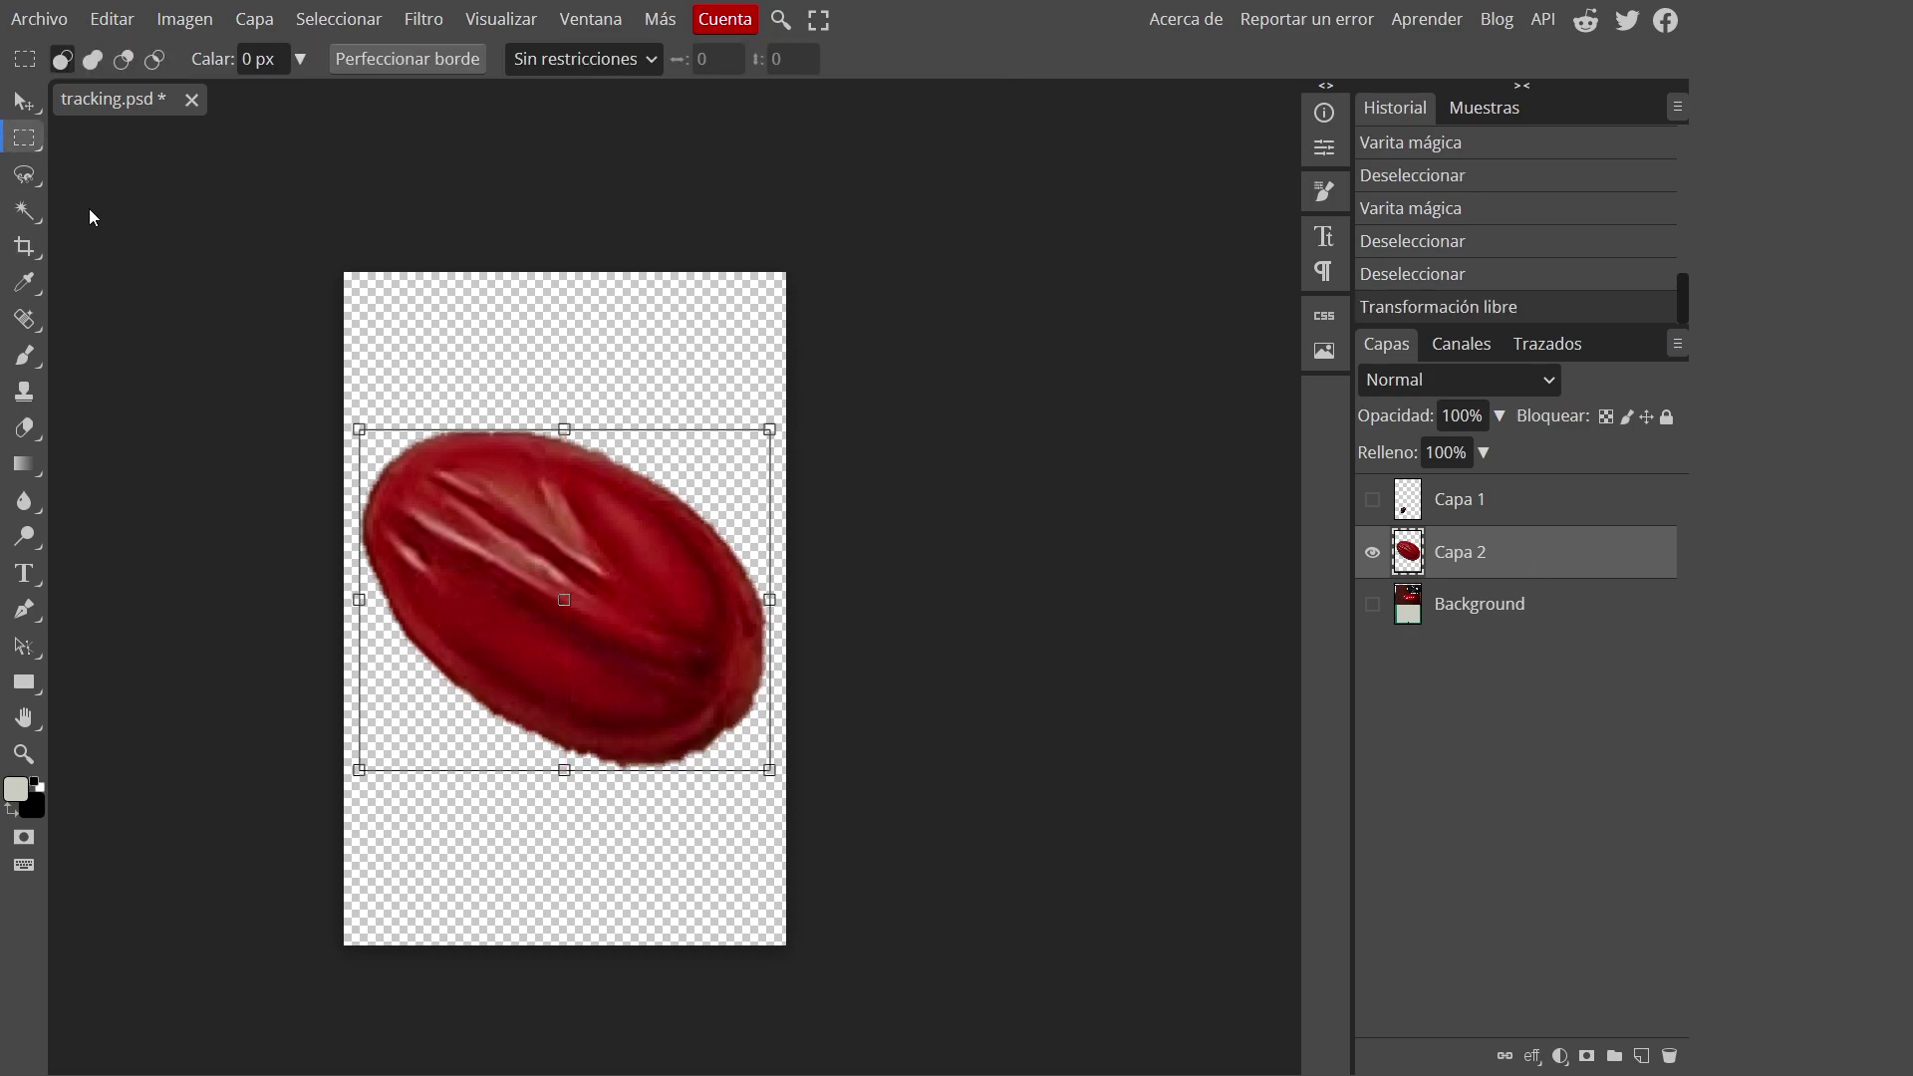
# Export the red bonbon on its transparent background as a 520 by 792 px PNG named tracking.
pyautogui.click(38, 19)
pyautogui.moveTo(137, 380)
pyautogui.click(321, 380)
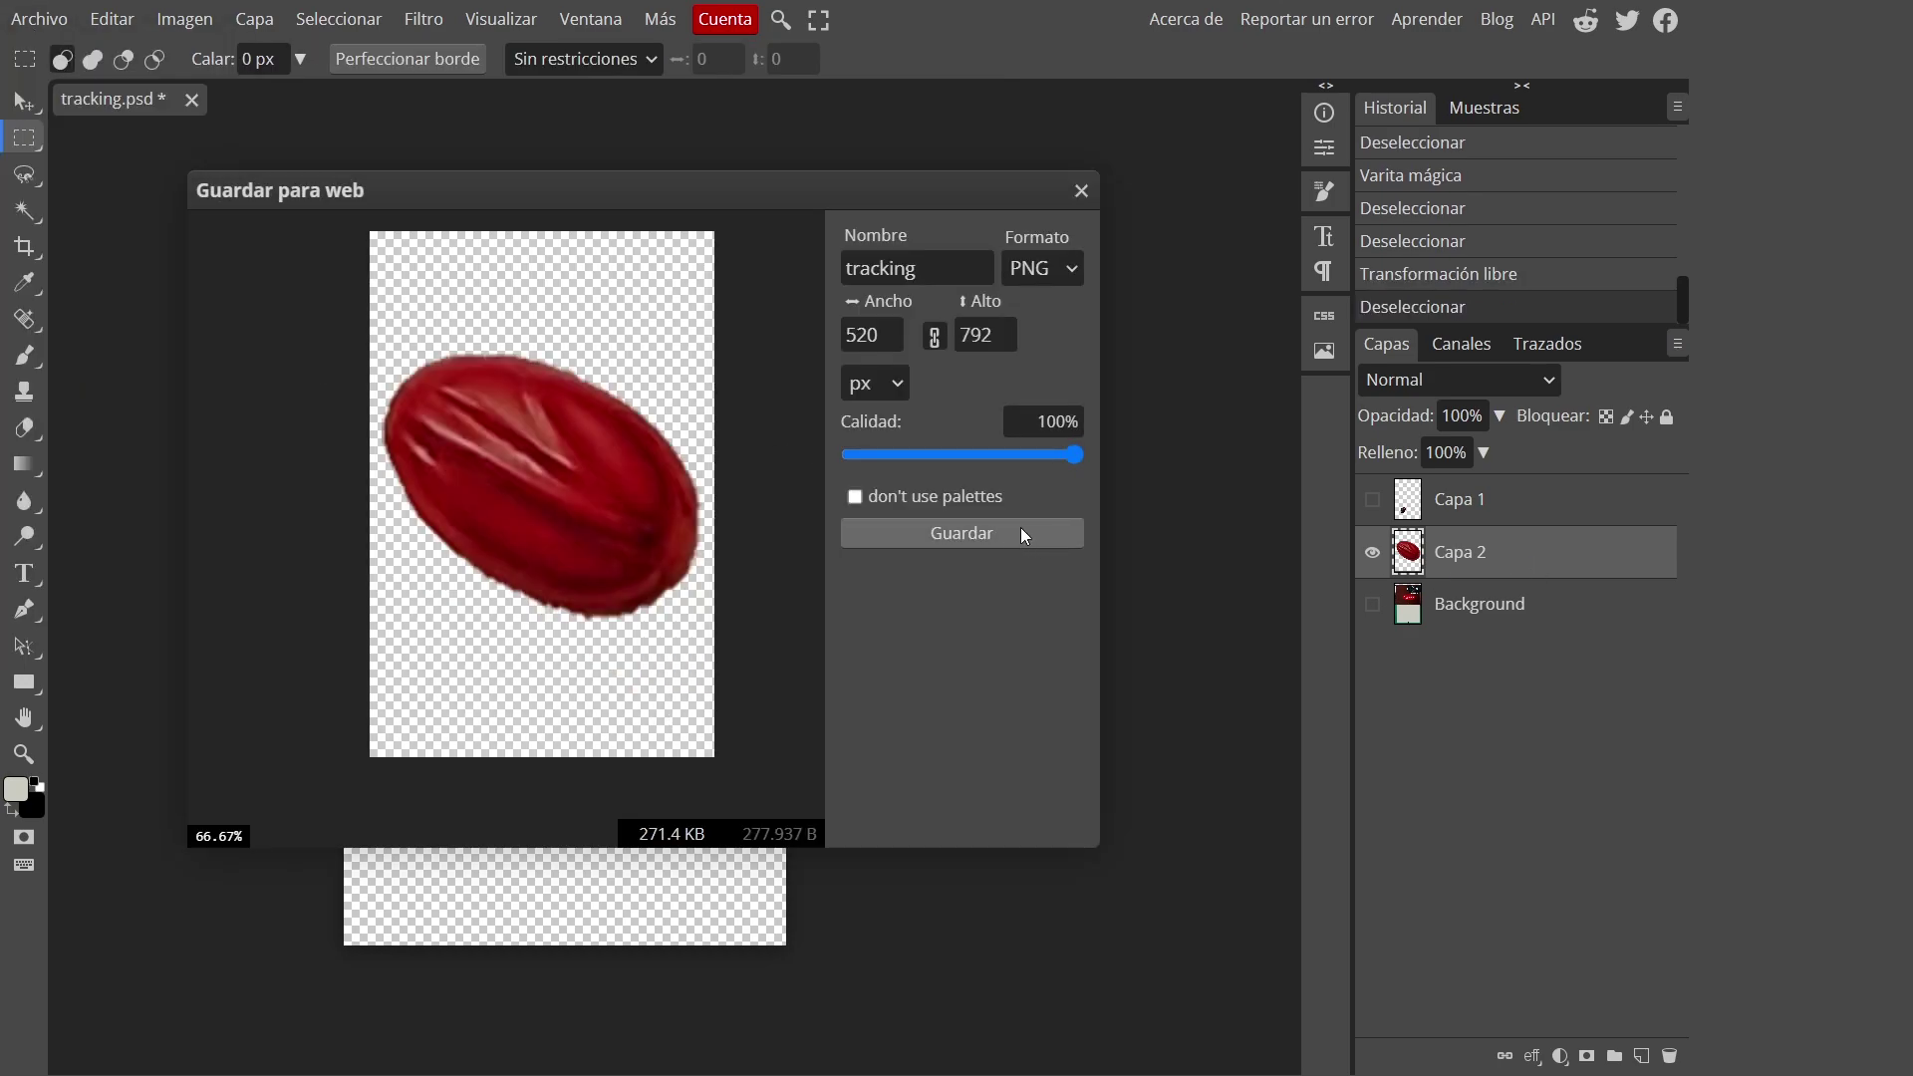
pyautogui.click(1020, 530)
# Hide the red bonbon layer and show the dark bonbon layer, Capa 1, with the Move tool active.
pyautogui.click(1372, 552)
pyautogui.click(1368, 504)
pyautogui.click(1369, 504)
pyautogui.click(515, 476)
pyautogui.click(656, 326)
pyautogui.click(1372, 499)
pyautogui.press('v')
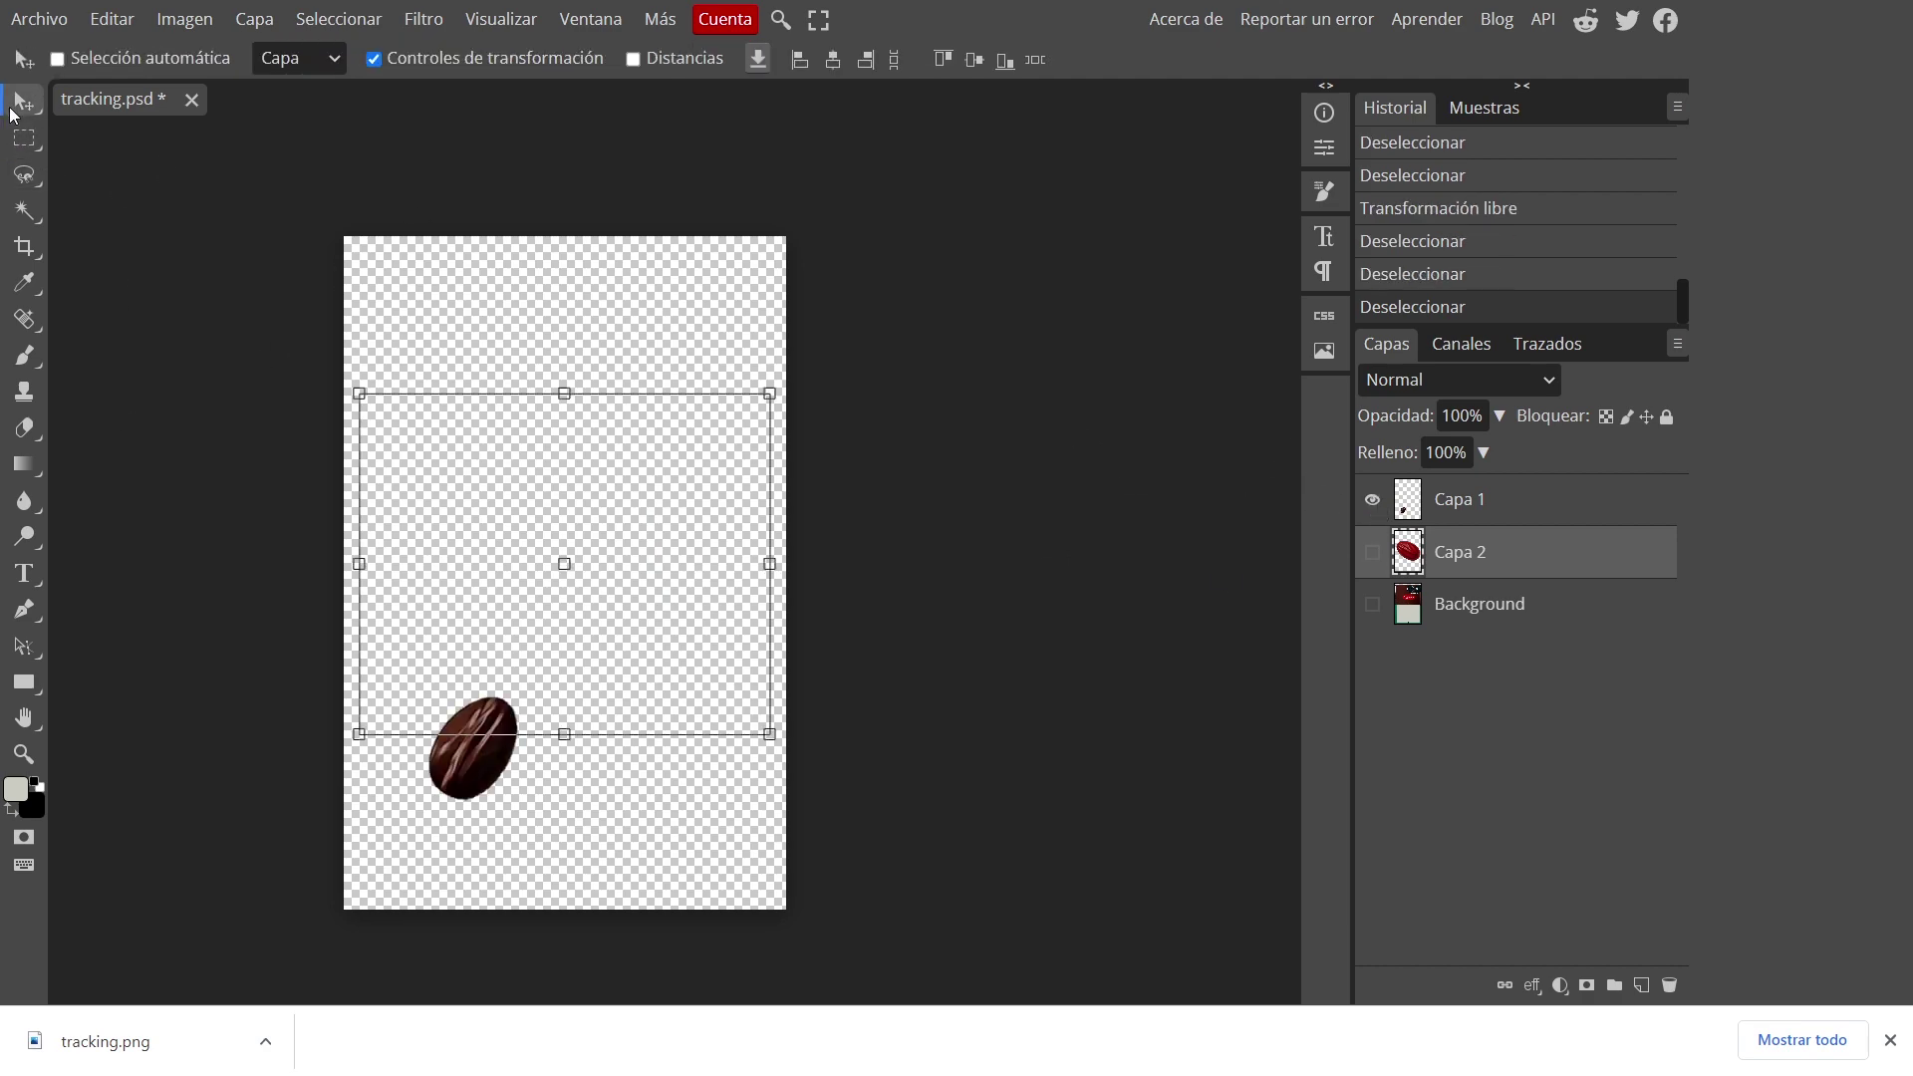
# Enlarge the dark bonbon on layer Capa 1 to nearly the full canvas width and centre it on the canvas.
pyautogui.click(1465, 499)
pyautogui.moveTo(522, 698); pyautogui.dragTo(774, 388)
pyautogui.moveTo(665, 498); pyautogui.dragTo(662, 498)
pyautogui.moveTo(413, 387); pyautogui.dragTo(355, 363)
pyautogui.click(24, 138)
pyautogui.click(496, 275)
pyautogui.click(496, 275)
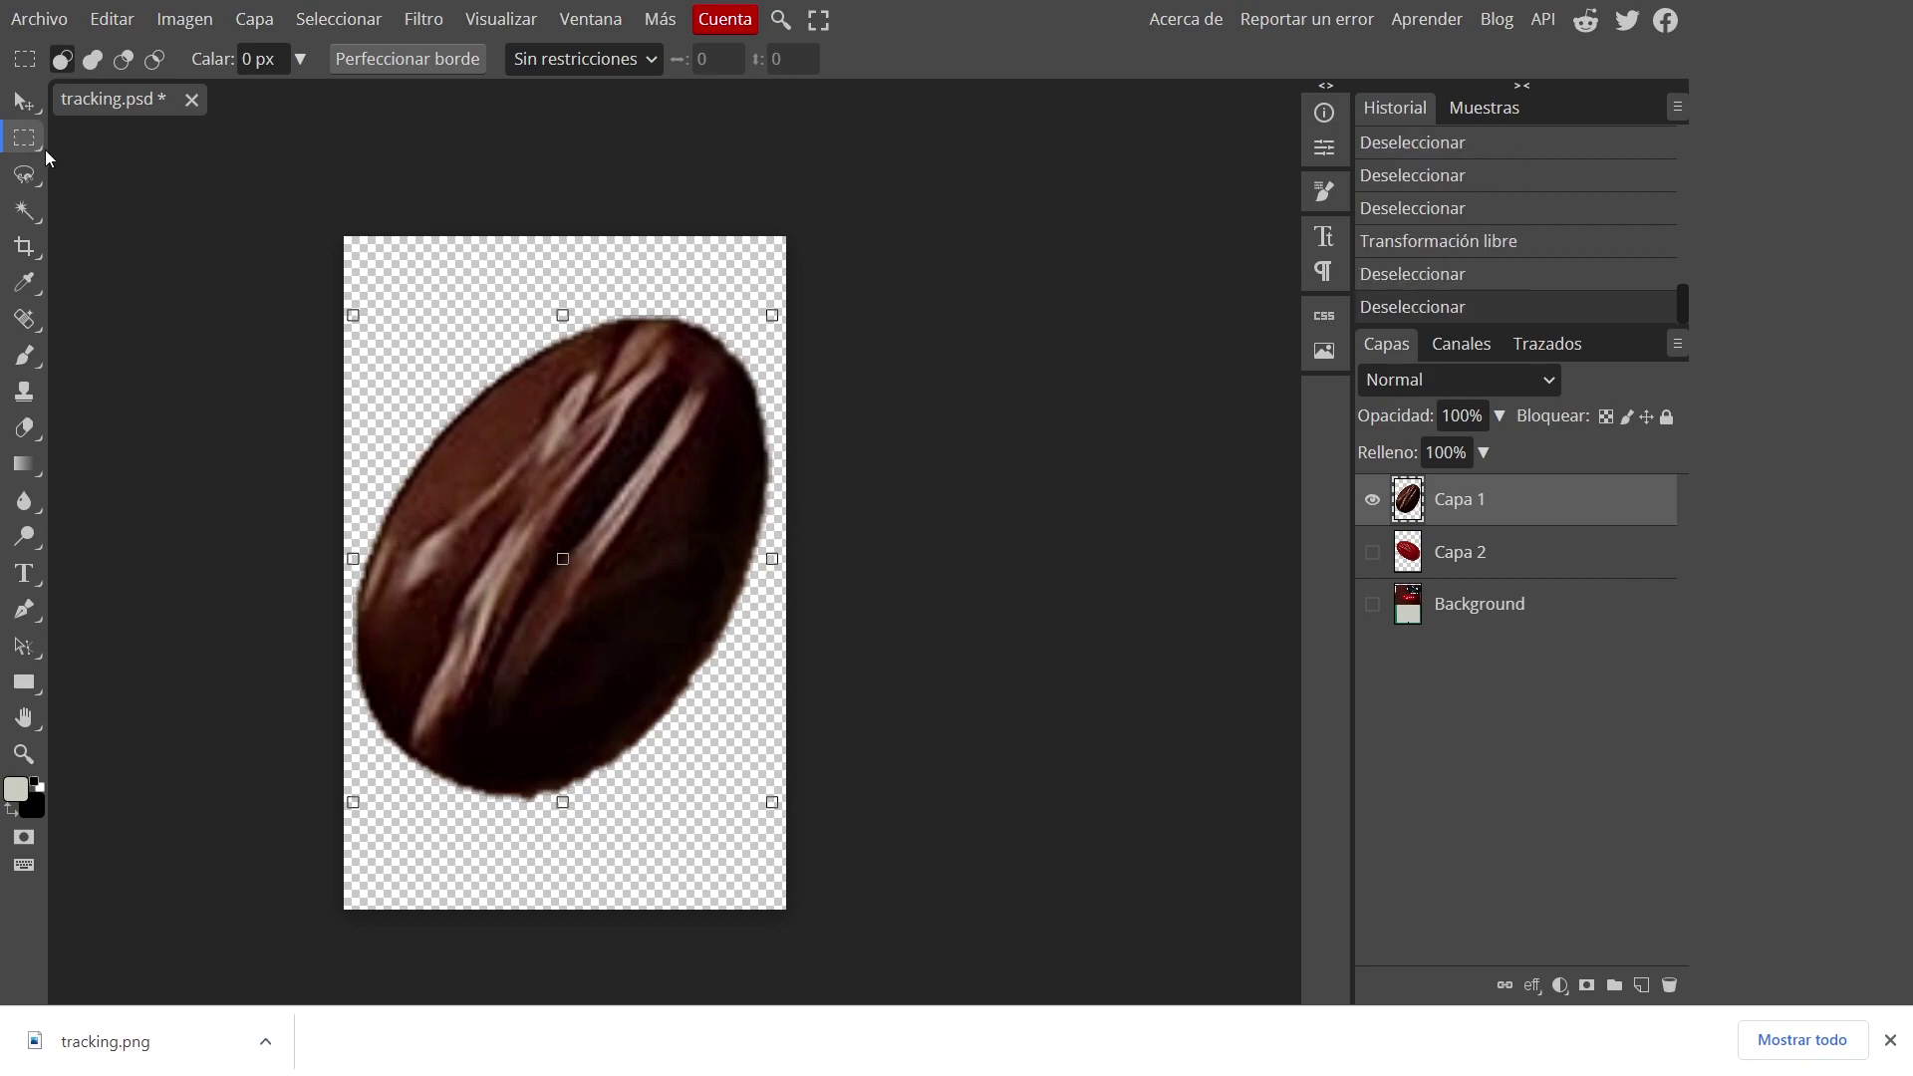
pyautogui.click(25, 107)
pyautogui.click(27, 133)
# Export the dark bonbon on its transparent background as a PNG.
pyautogui.click(37, 19)
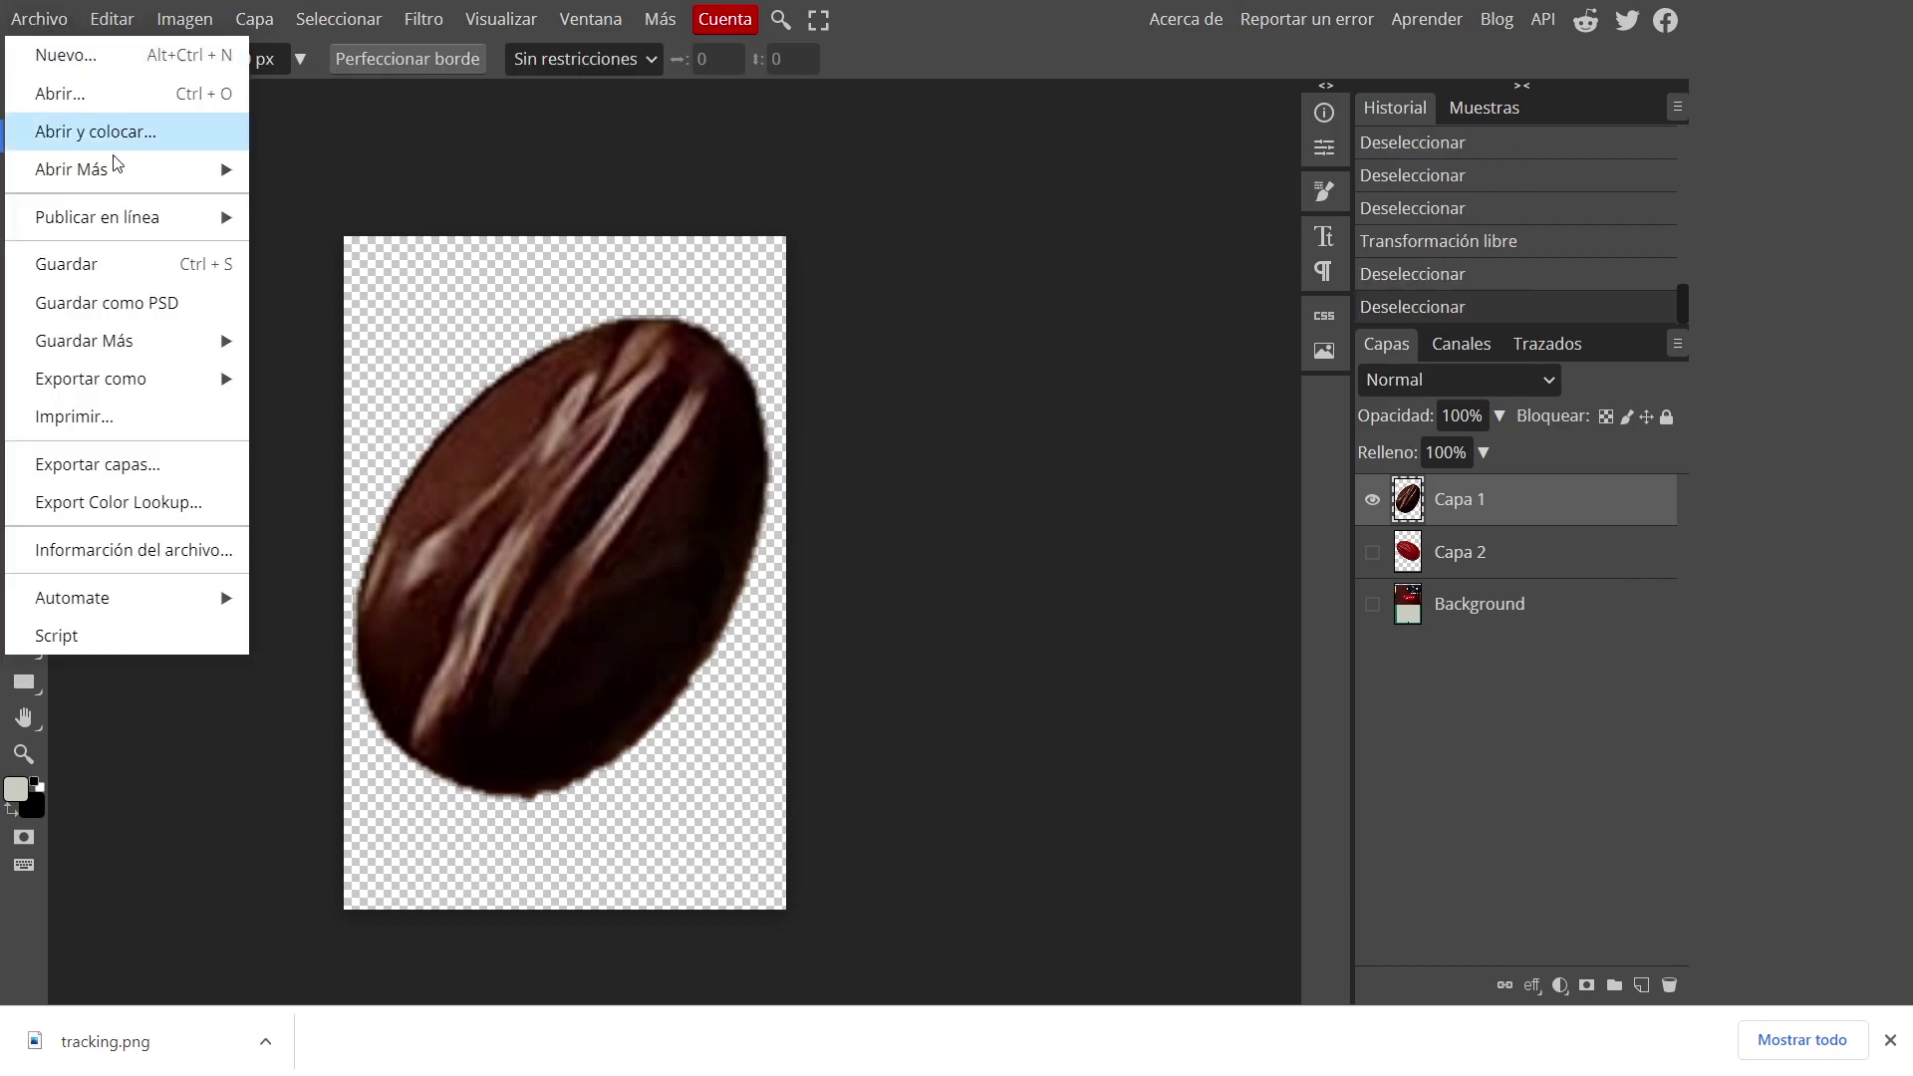
pyautogui.moveTo(140, 377)
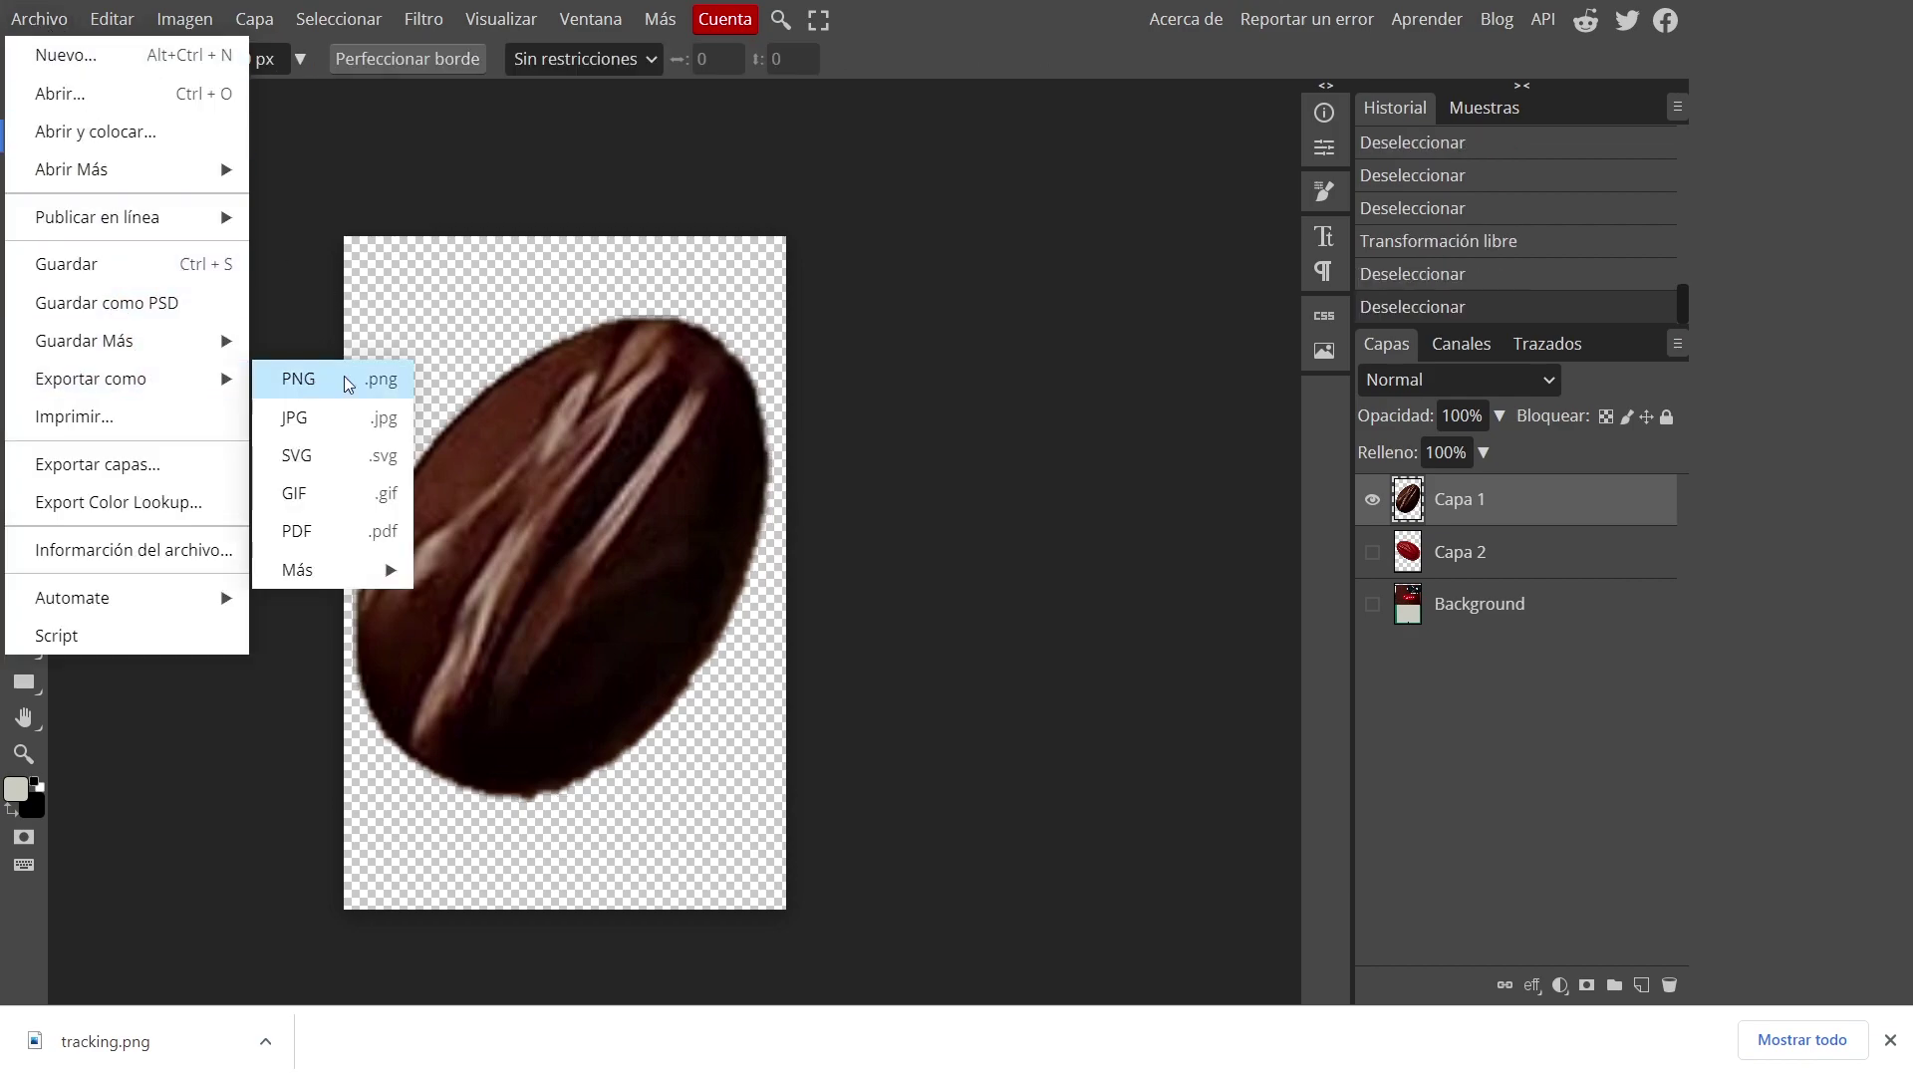
pyautogui.click(337, 375)
pyautogui.click(994, 496)
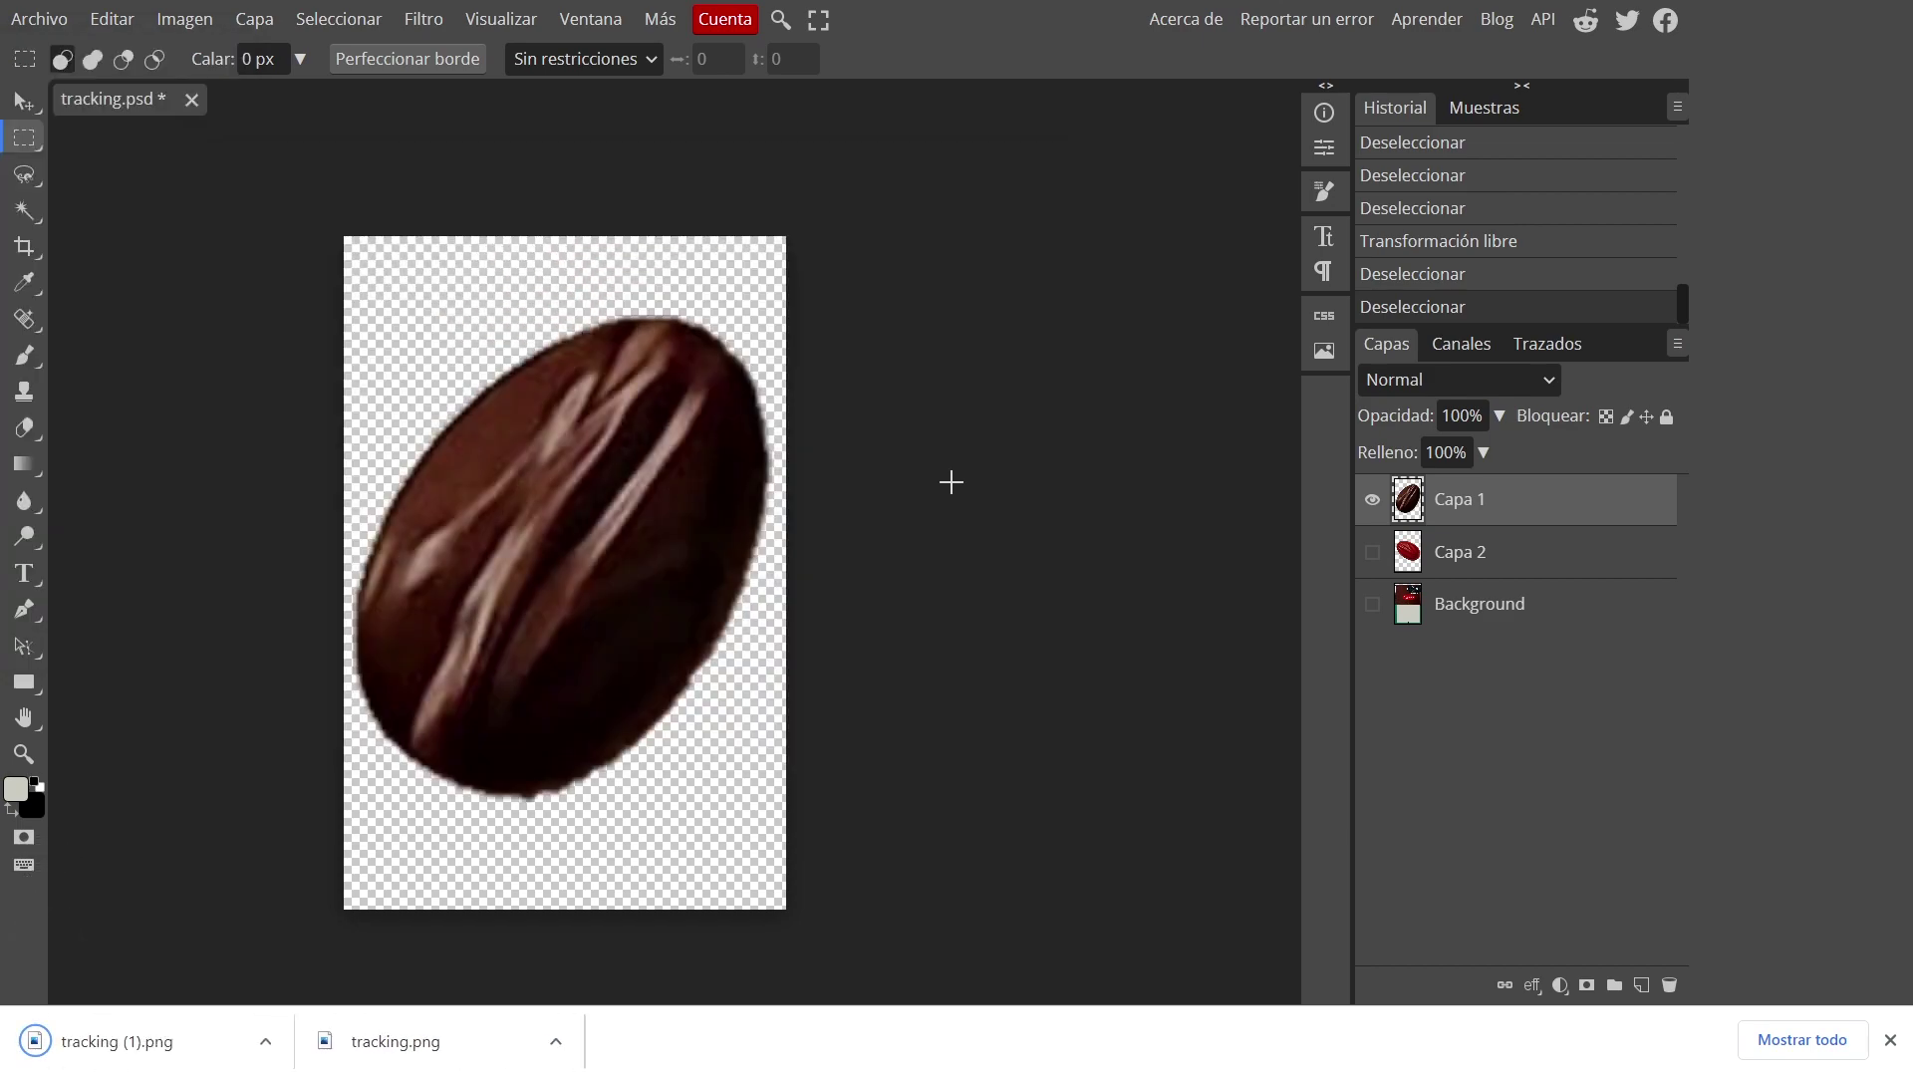
# Hide the dark bonbon layer and show the Background layer with the blanked box front, toggling the bonbon layers' visibility.
pyautogui.click(1371, 552)
pyautogui.click(1372, 499)
pyautogui.click(1373, 554)
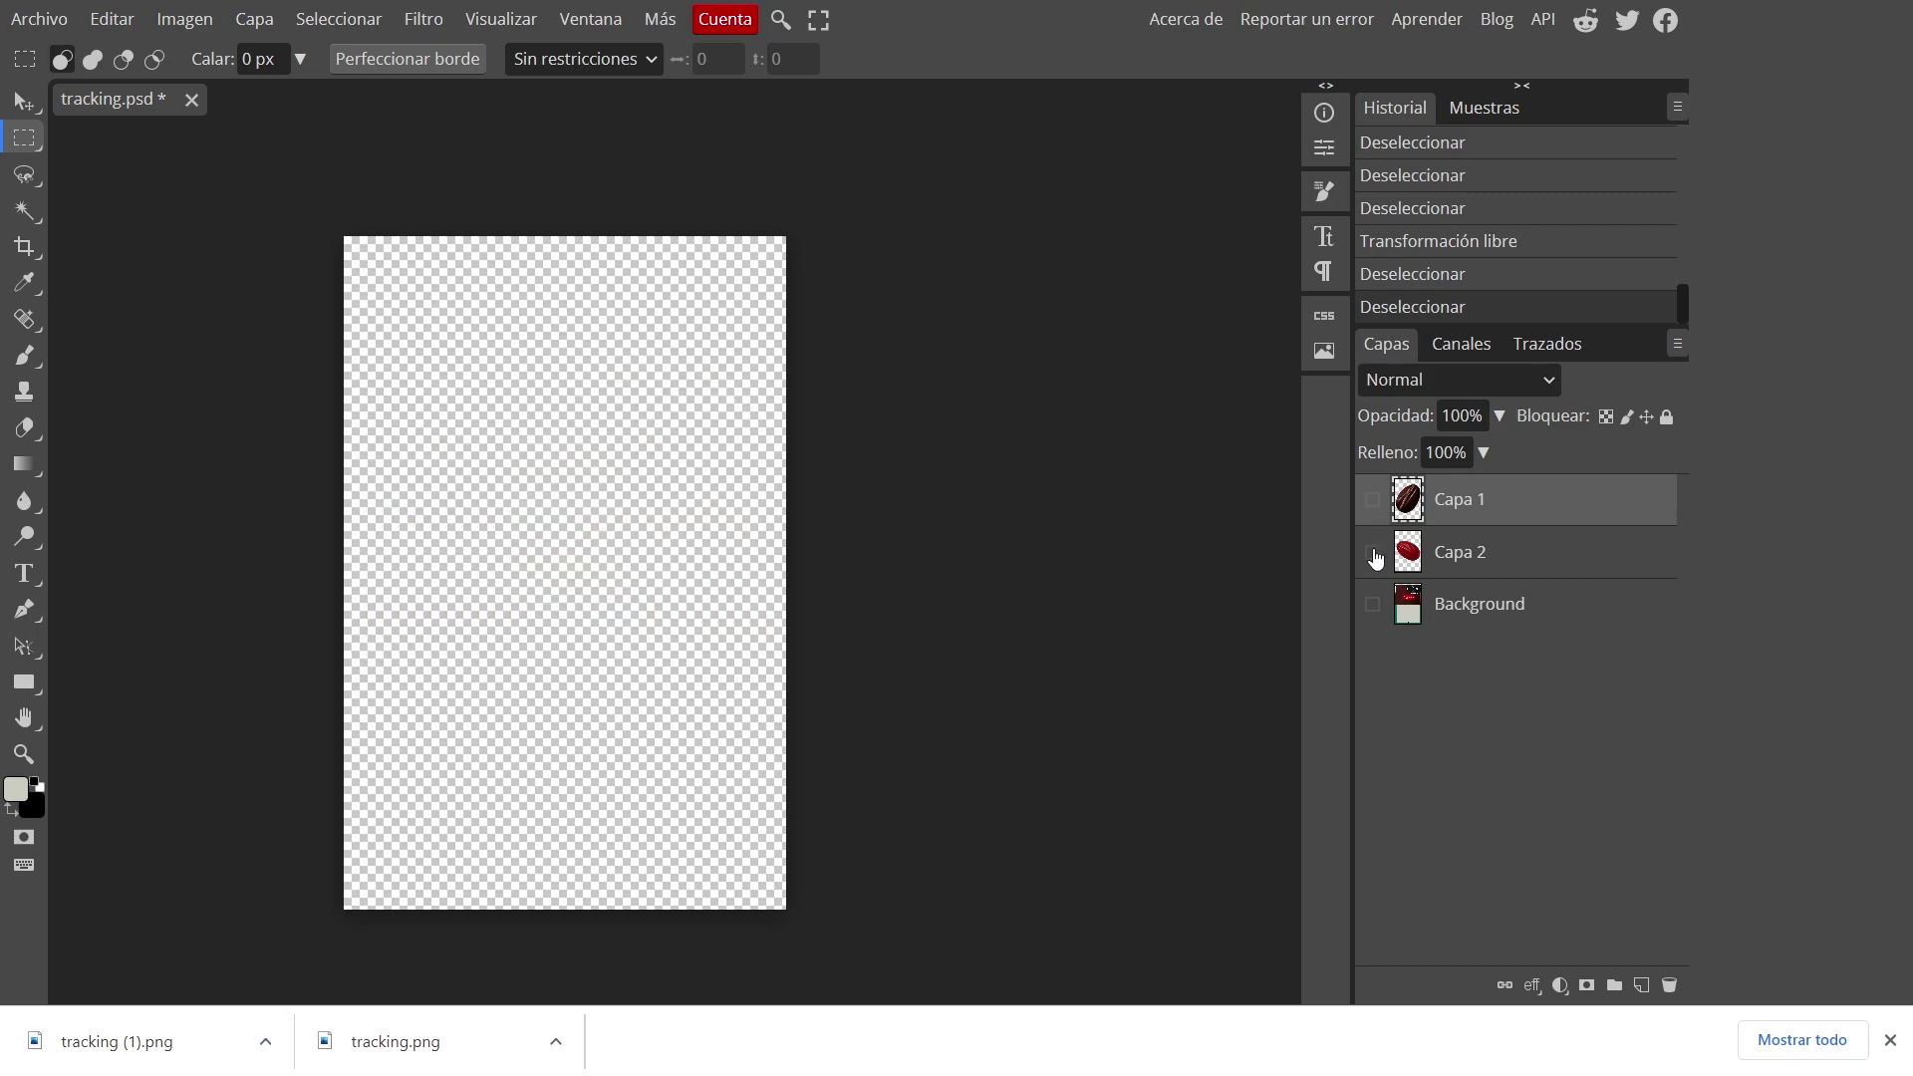
pyautogui.click(1372, 604)
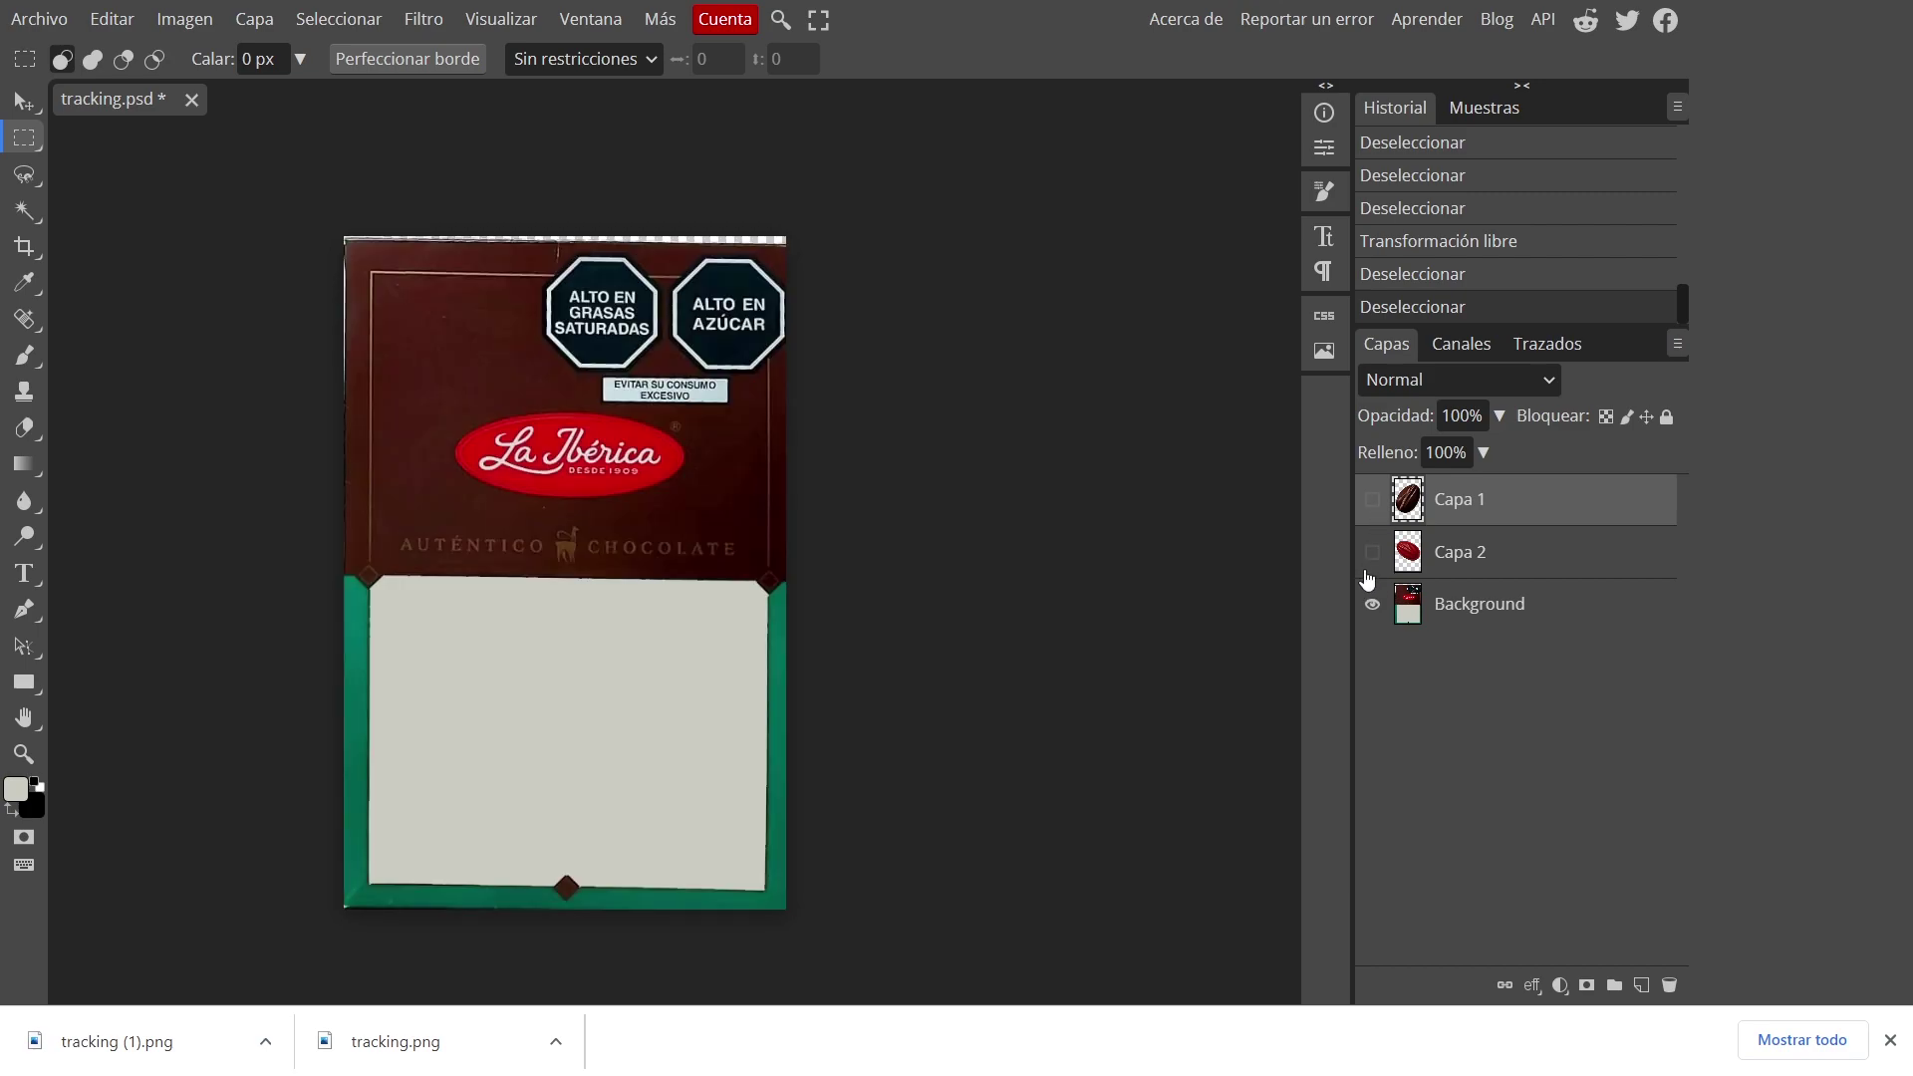
pyautogui.click(1372, 552)
pyautogui.click(1372, 500)
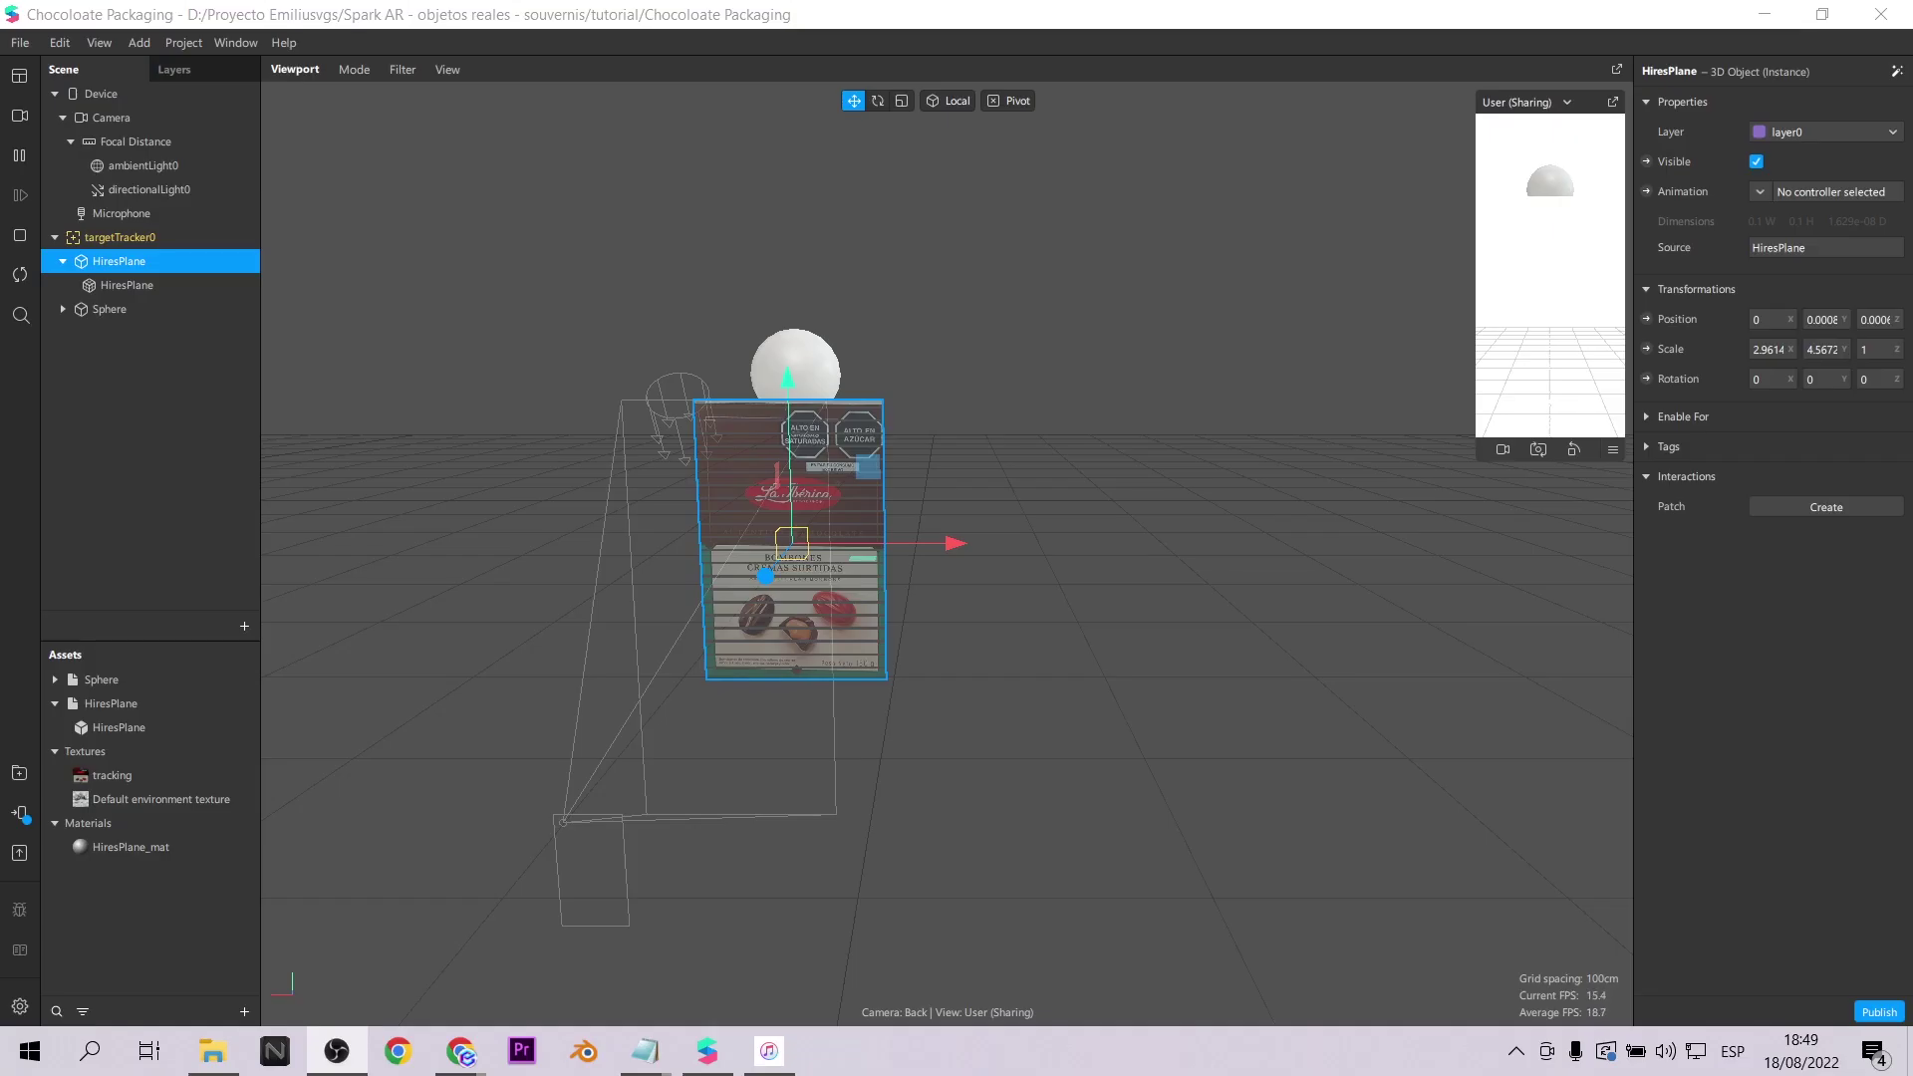
# In Spark AR, rename the HiresPlane object under targetTracker0 as occluder and its mesh as occluder_plane.
pyautogui.moveTo(1327, 575); pyautogui.dragTo(1043, 691)
pyautogui.doubleClick(117, 262)
pyautogui.write('occluder')
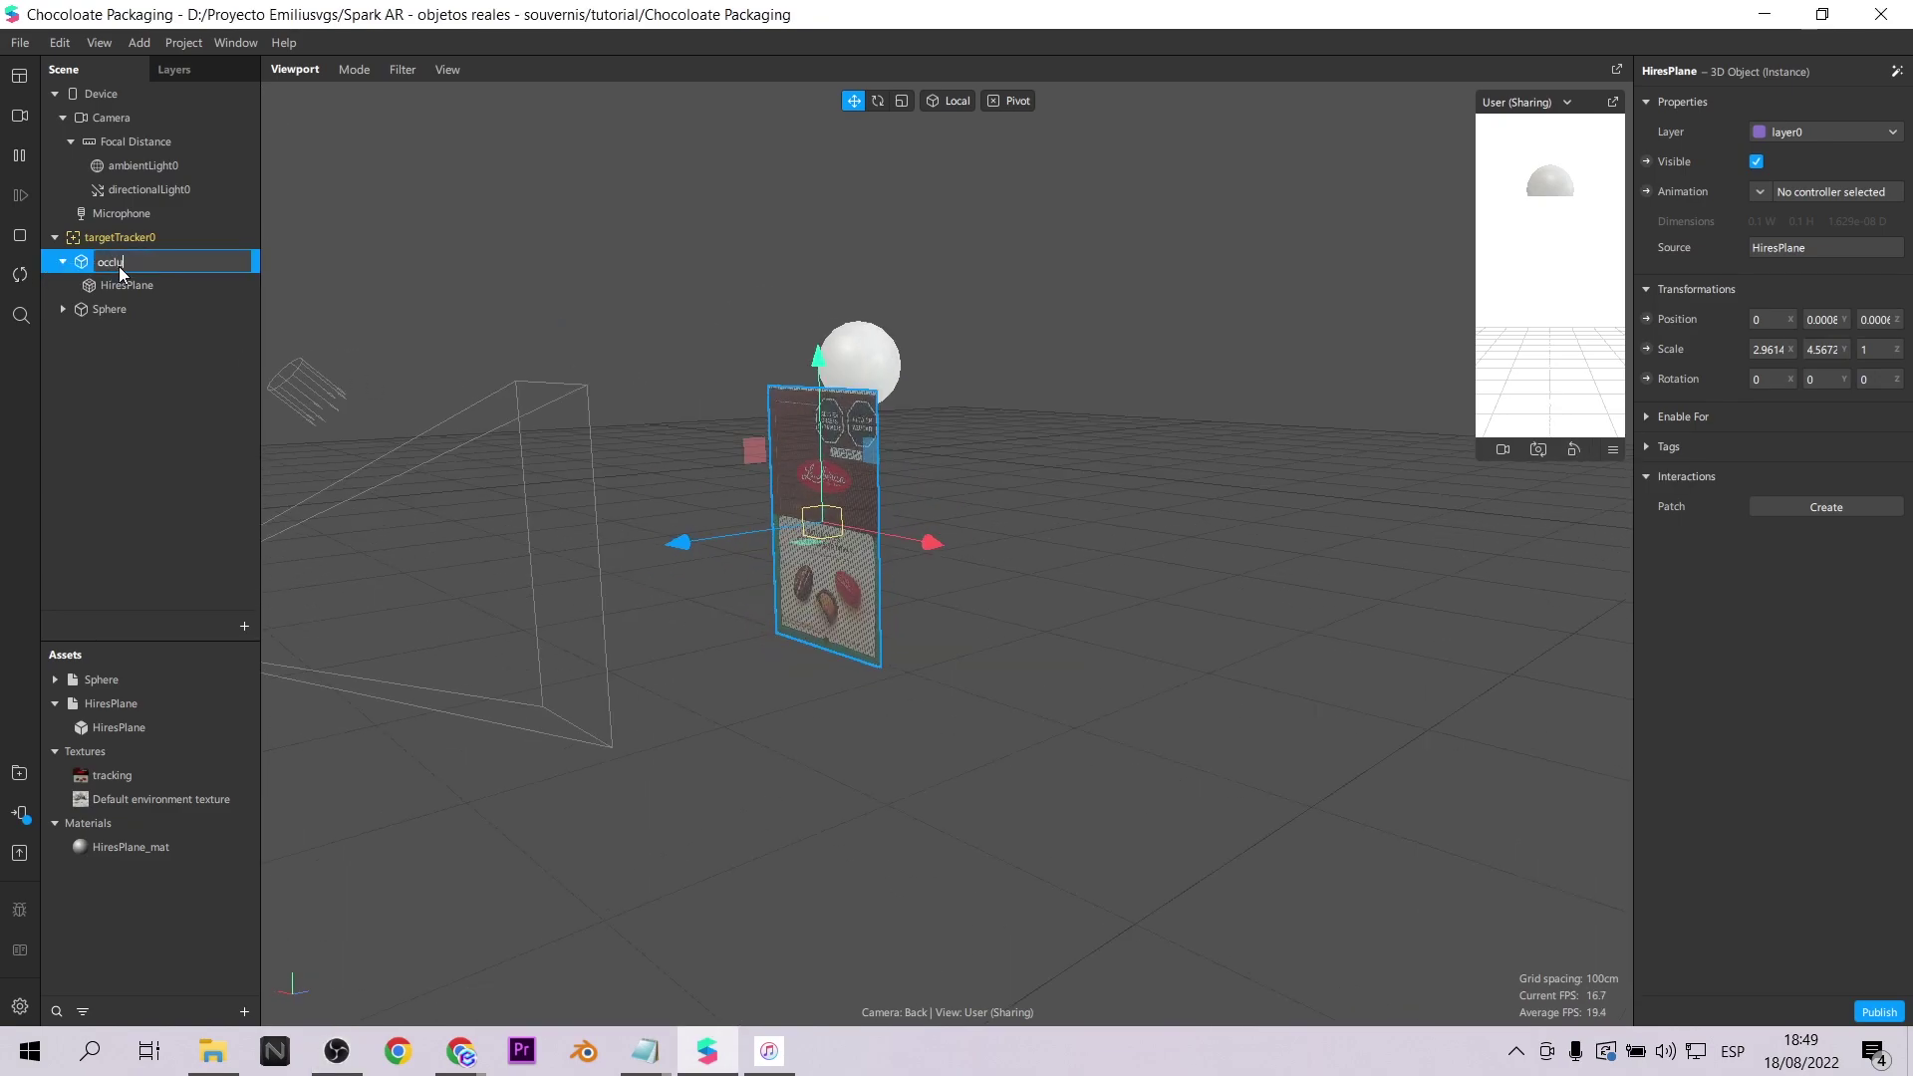
pyautogui.press('Return')
pyautogui.click(136, 286)
pyautogui.doubleClick(130, 286)
pyautogui.write('occluder_plane')
pyautogui.press('Return')
# Duplicate the occluder object and move the original slightly forward along its Z axis, to about 0.005.
pyautogui.moveTo(919, 691); pyautogui.dragTo(662, 657)
pyautogui.click(104, 264)
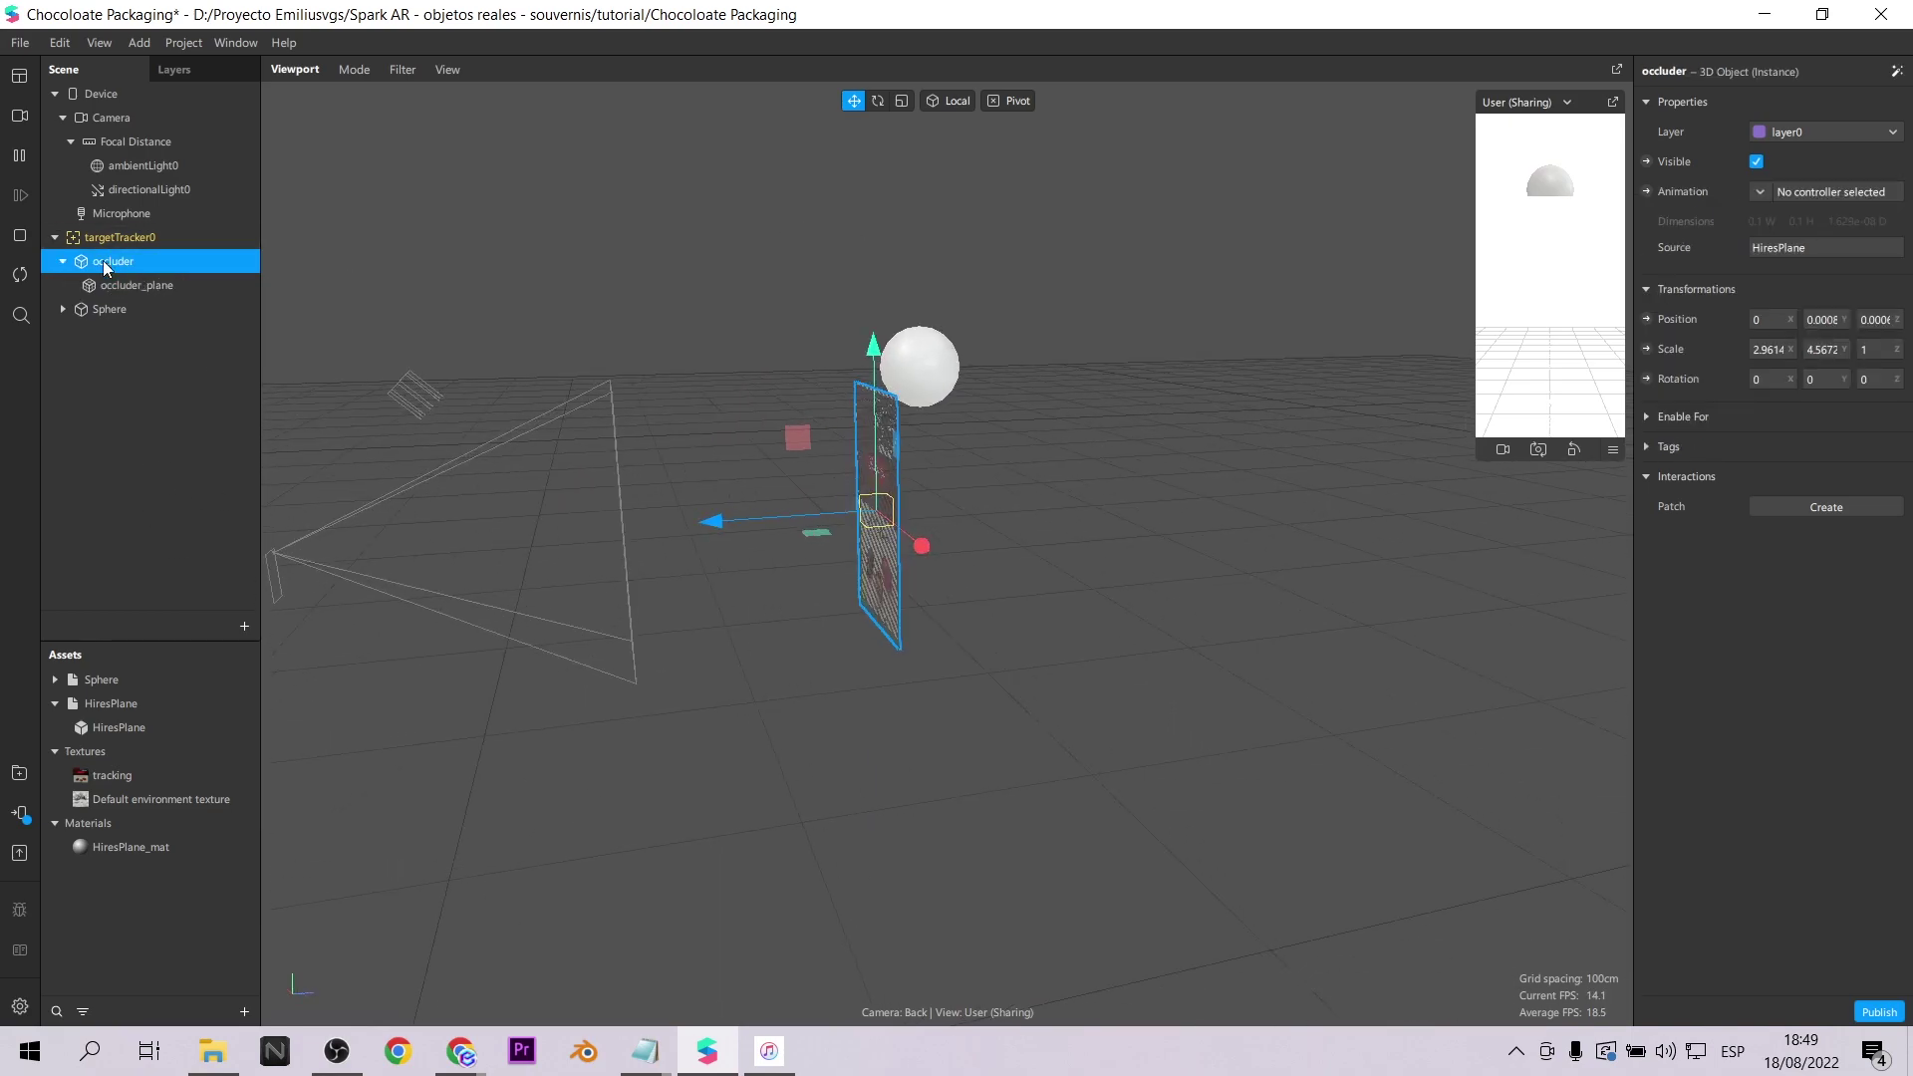
pyautogui.click(63, 261)
pyautogui.rightClick(95, 263)
pyautogui.click(198, 464)
pyautogui.moveTo(951, 720); pyautogui.dragTo(1015, 730)
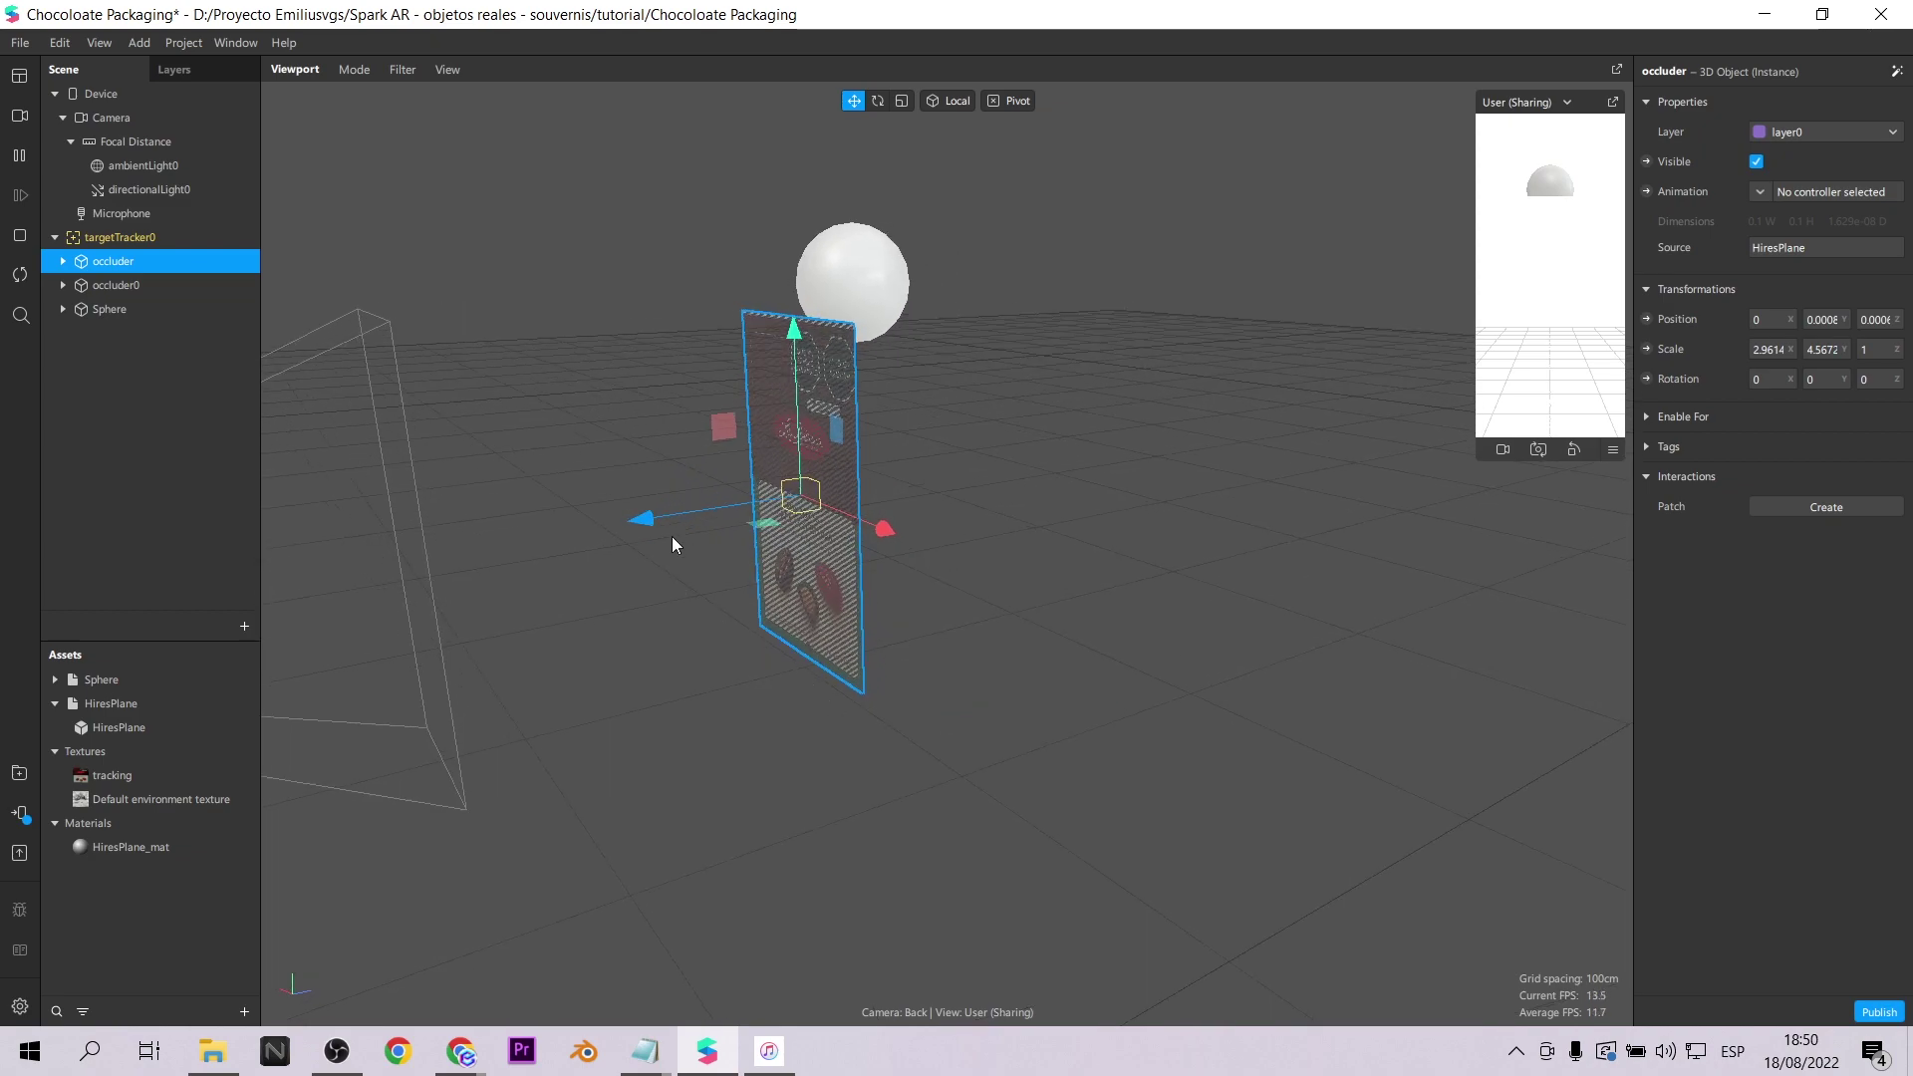
pyautogui.moveTo(646, 526); pyautogui.dragTo(639, 520)
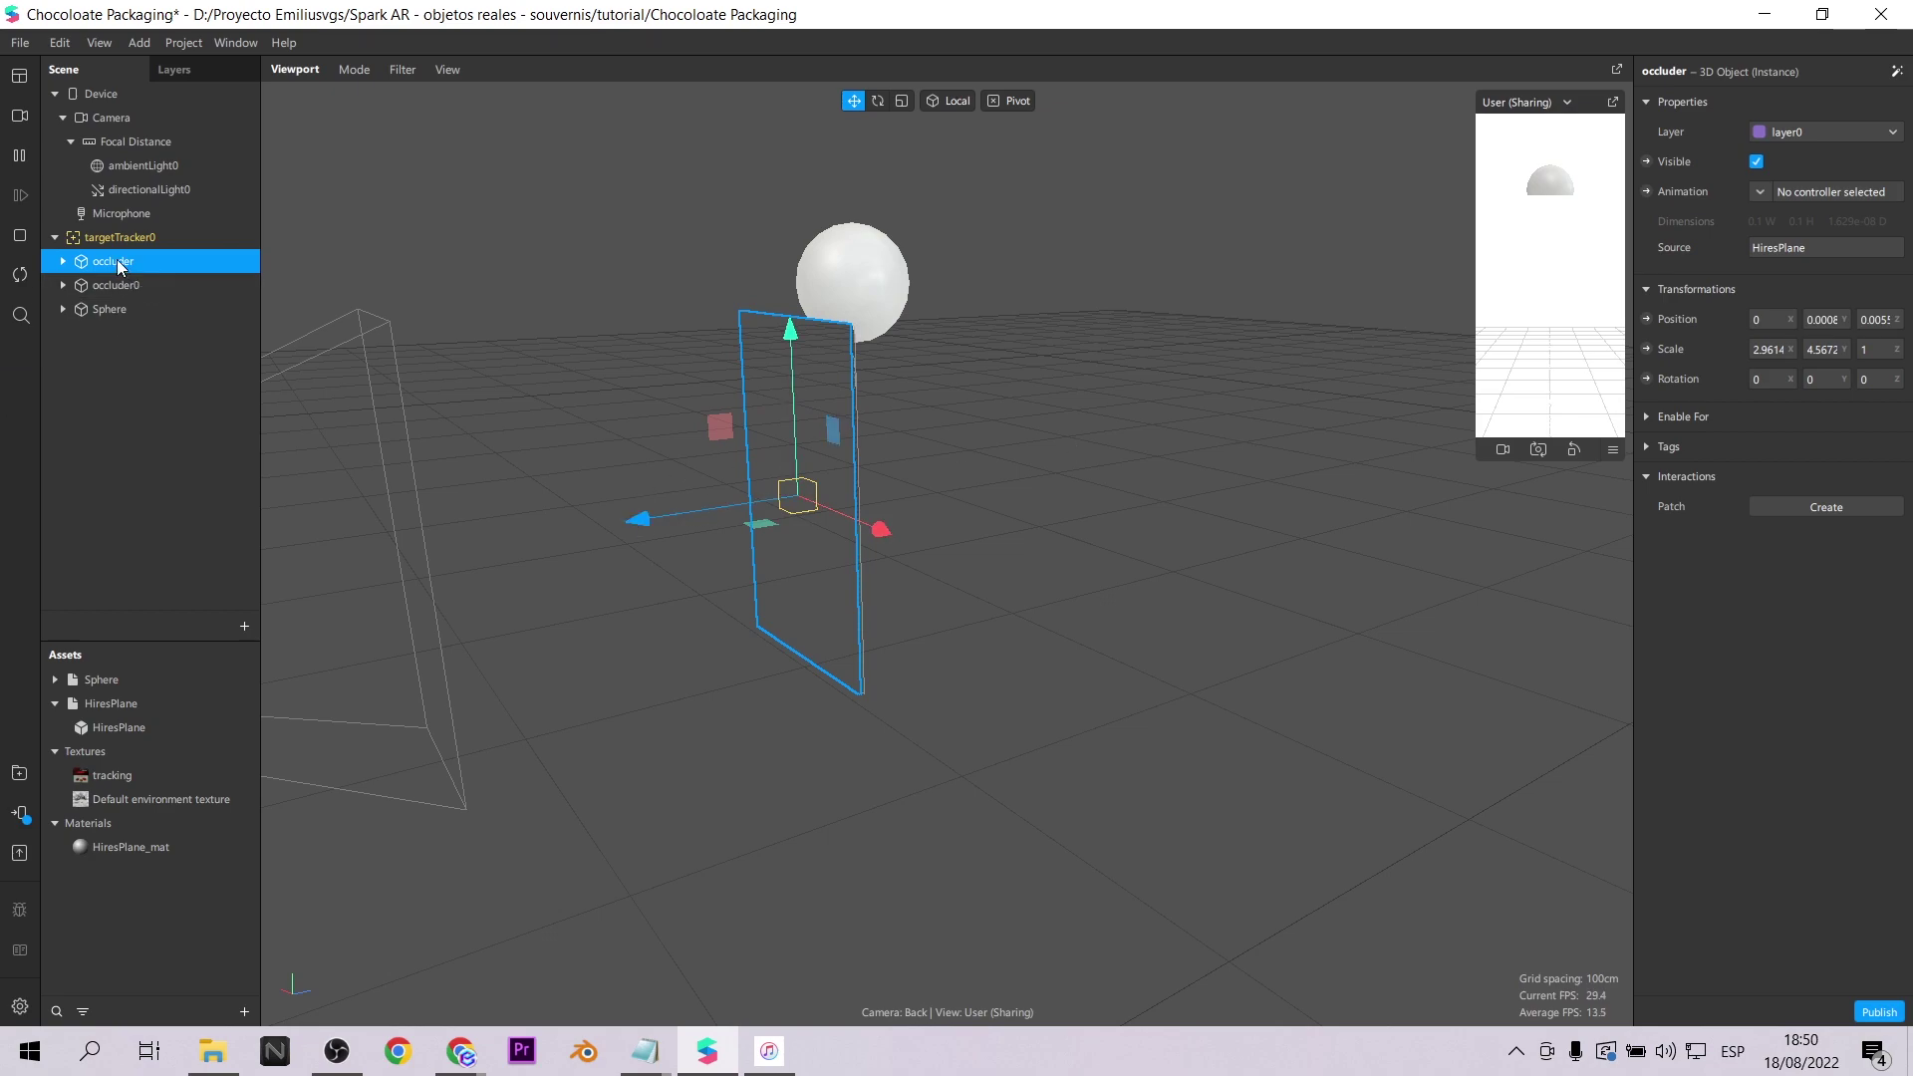
# Rename the forward-moved occluder object as front and its mesh as front_plane.
pyautogui.doubleClick(117, 262)
pyautogui.write('front')
pyautogui.press('Return')
pyautogui.click(57, 261)
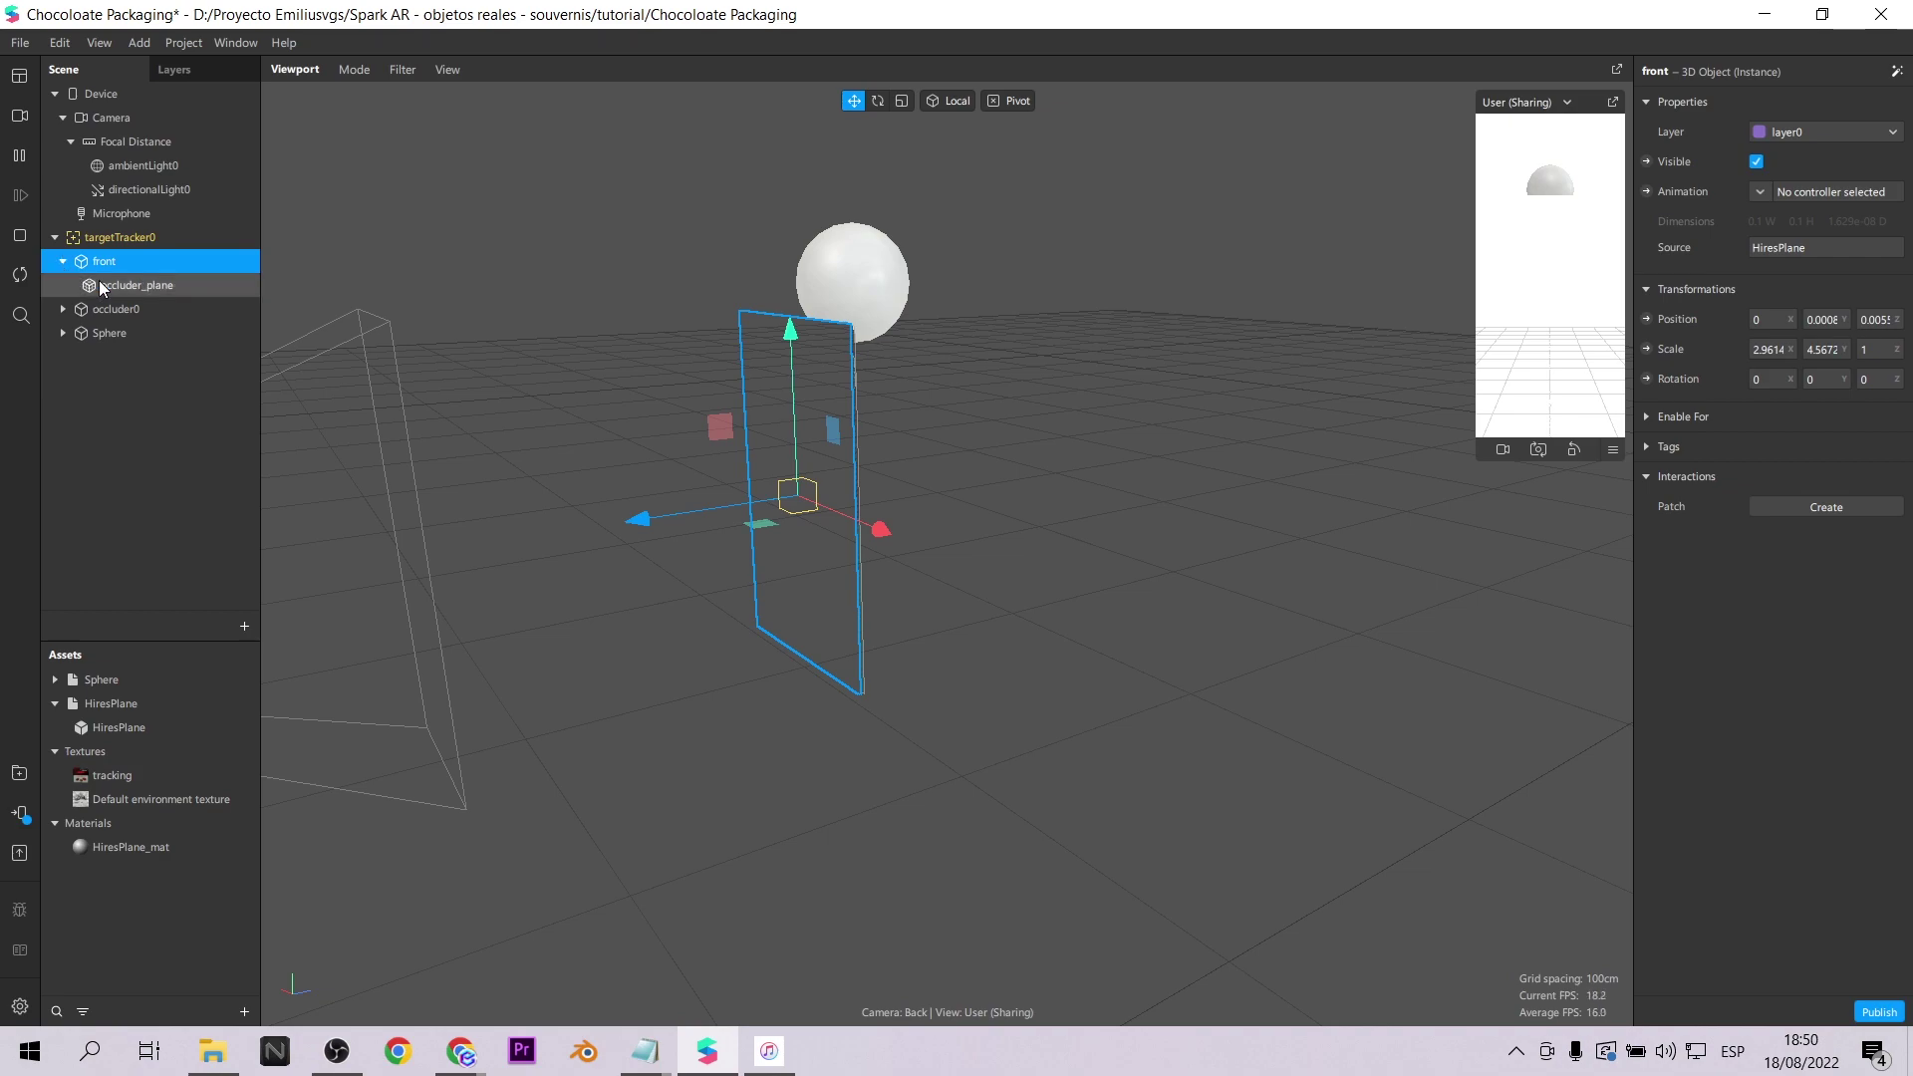
pyautogui.click(117, 285)
pyautogui.doubleClick(118, 285)
pyautogui.write('front_plane')
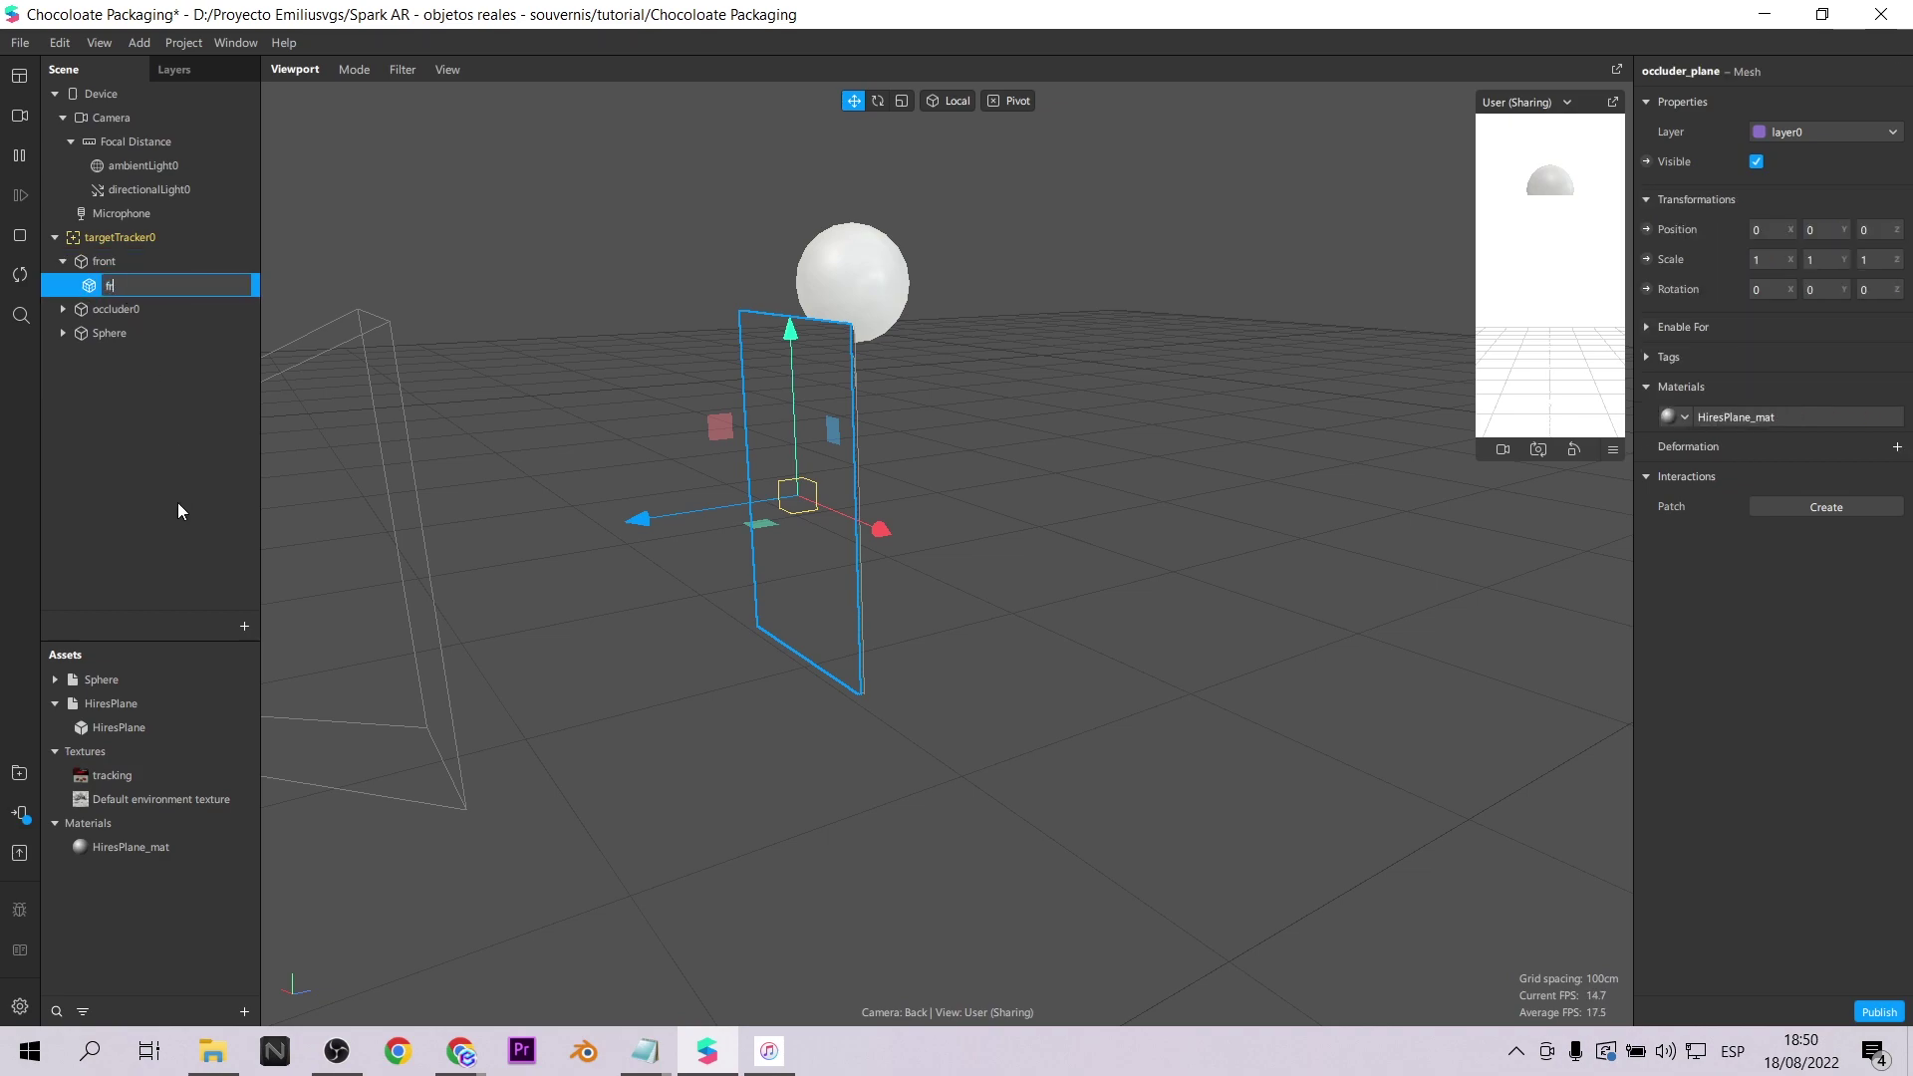
pyautogui.press('Return')
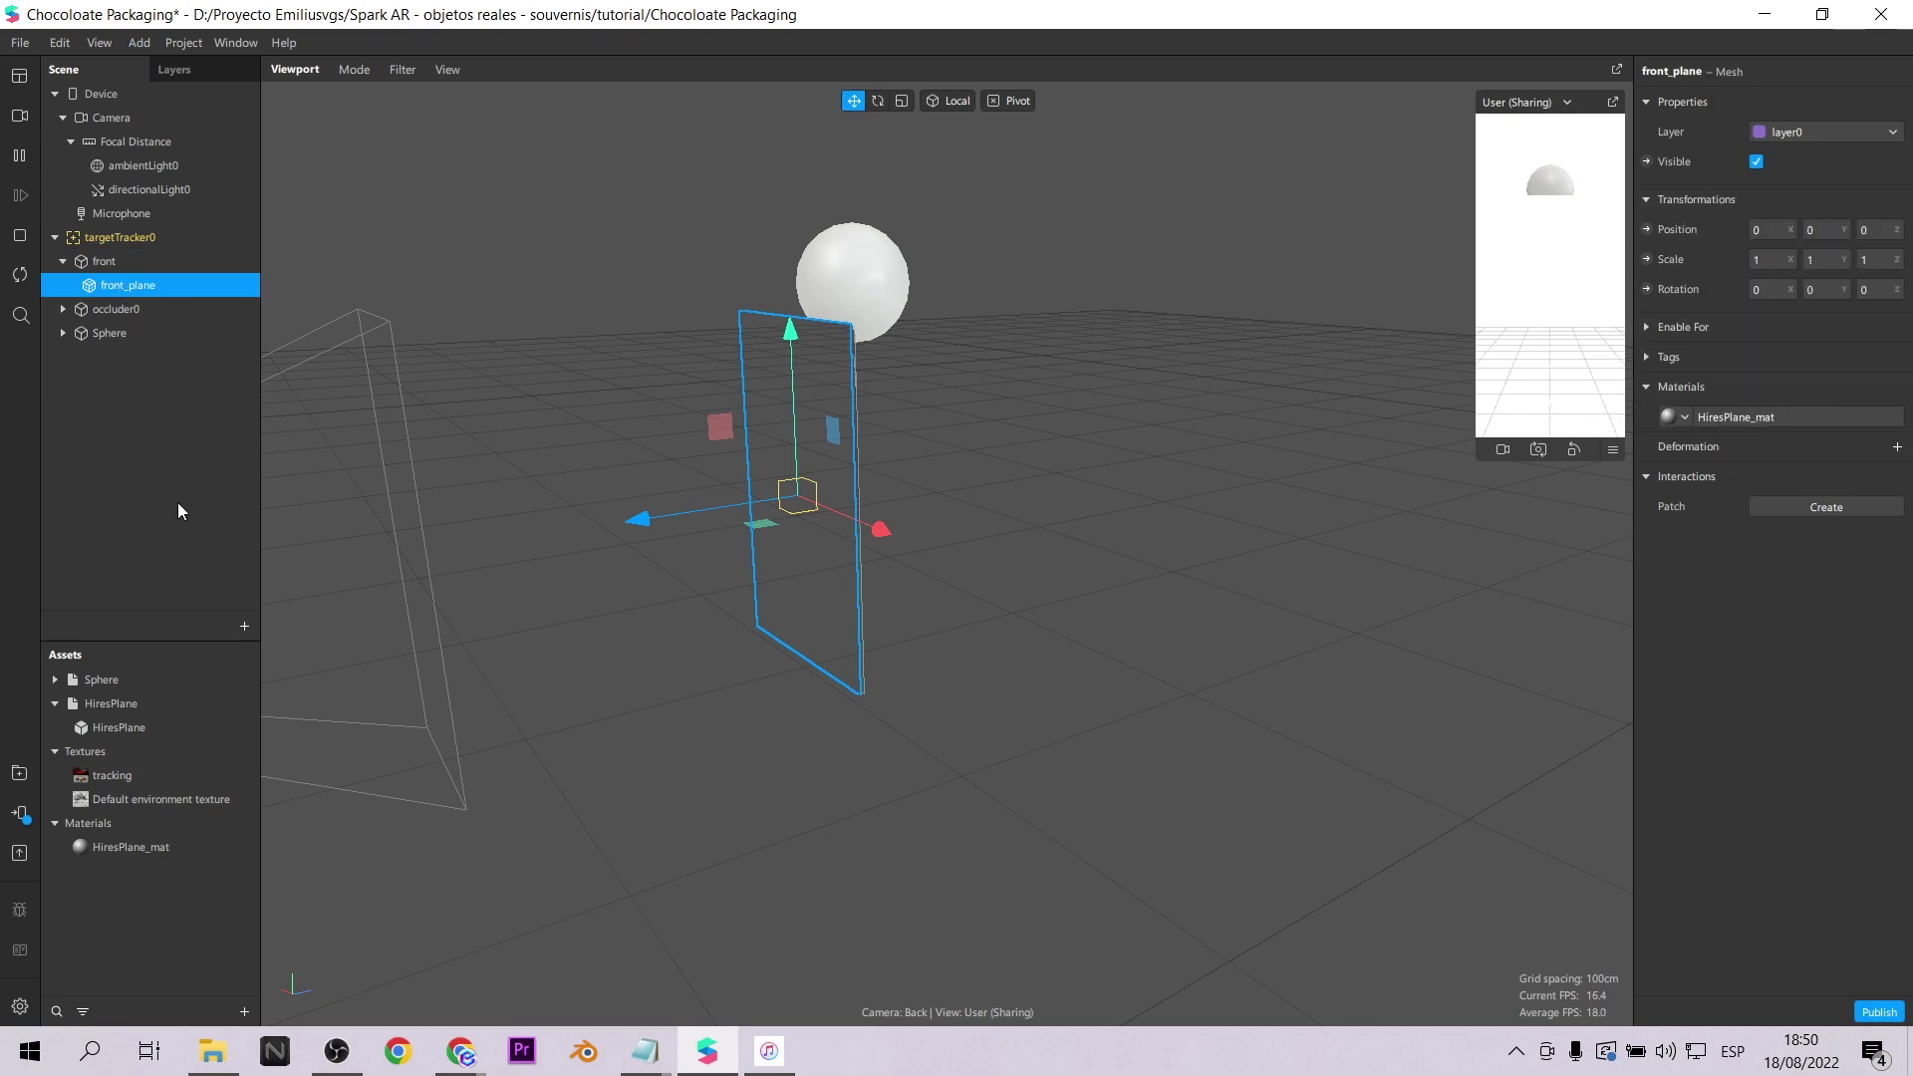
# Create a new material for front_plane and name it plane_1.
pyautogui.click(1685, 417)
pyautogui.click(1742, 507)
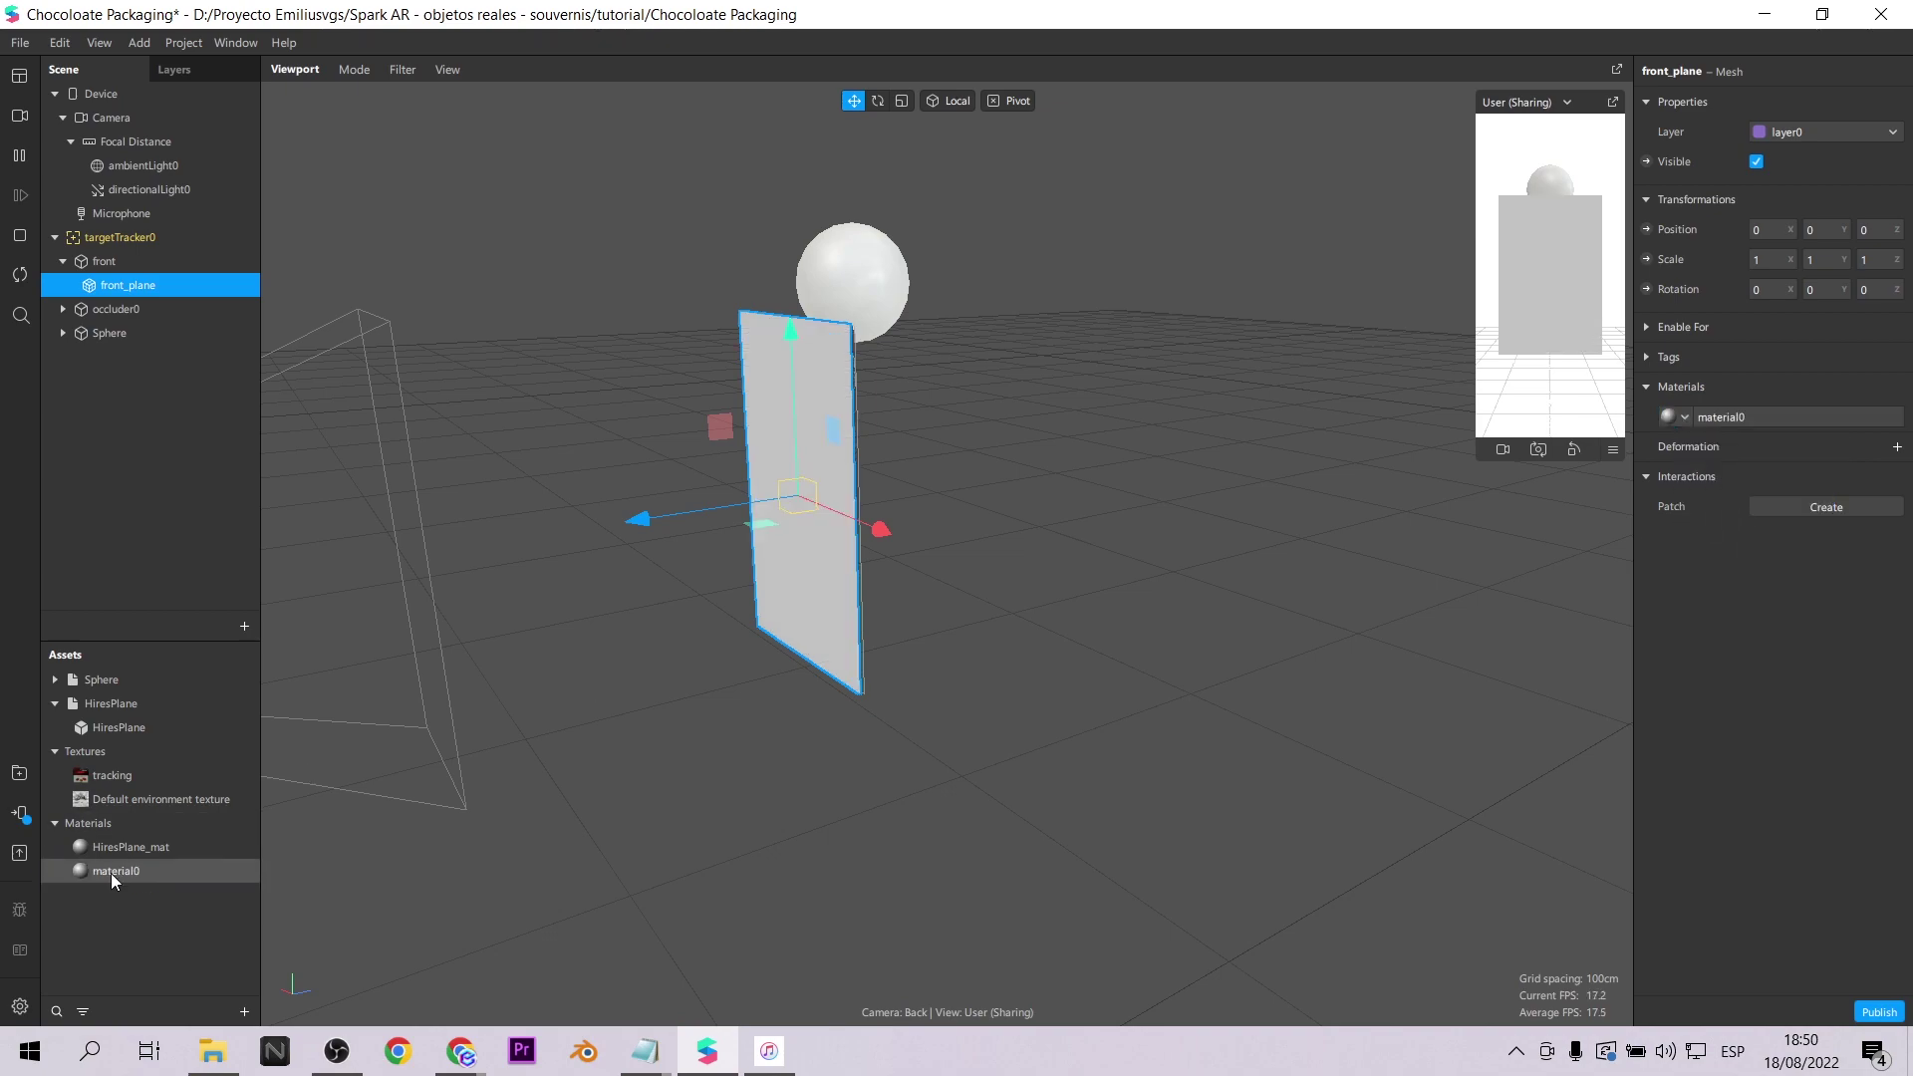
pyautogui.click(115, 872)
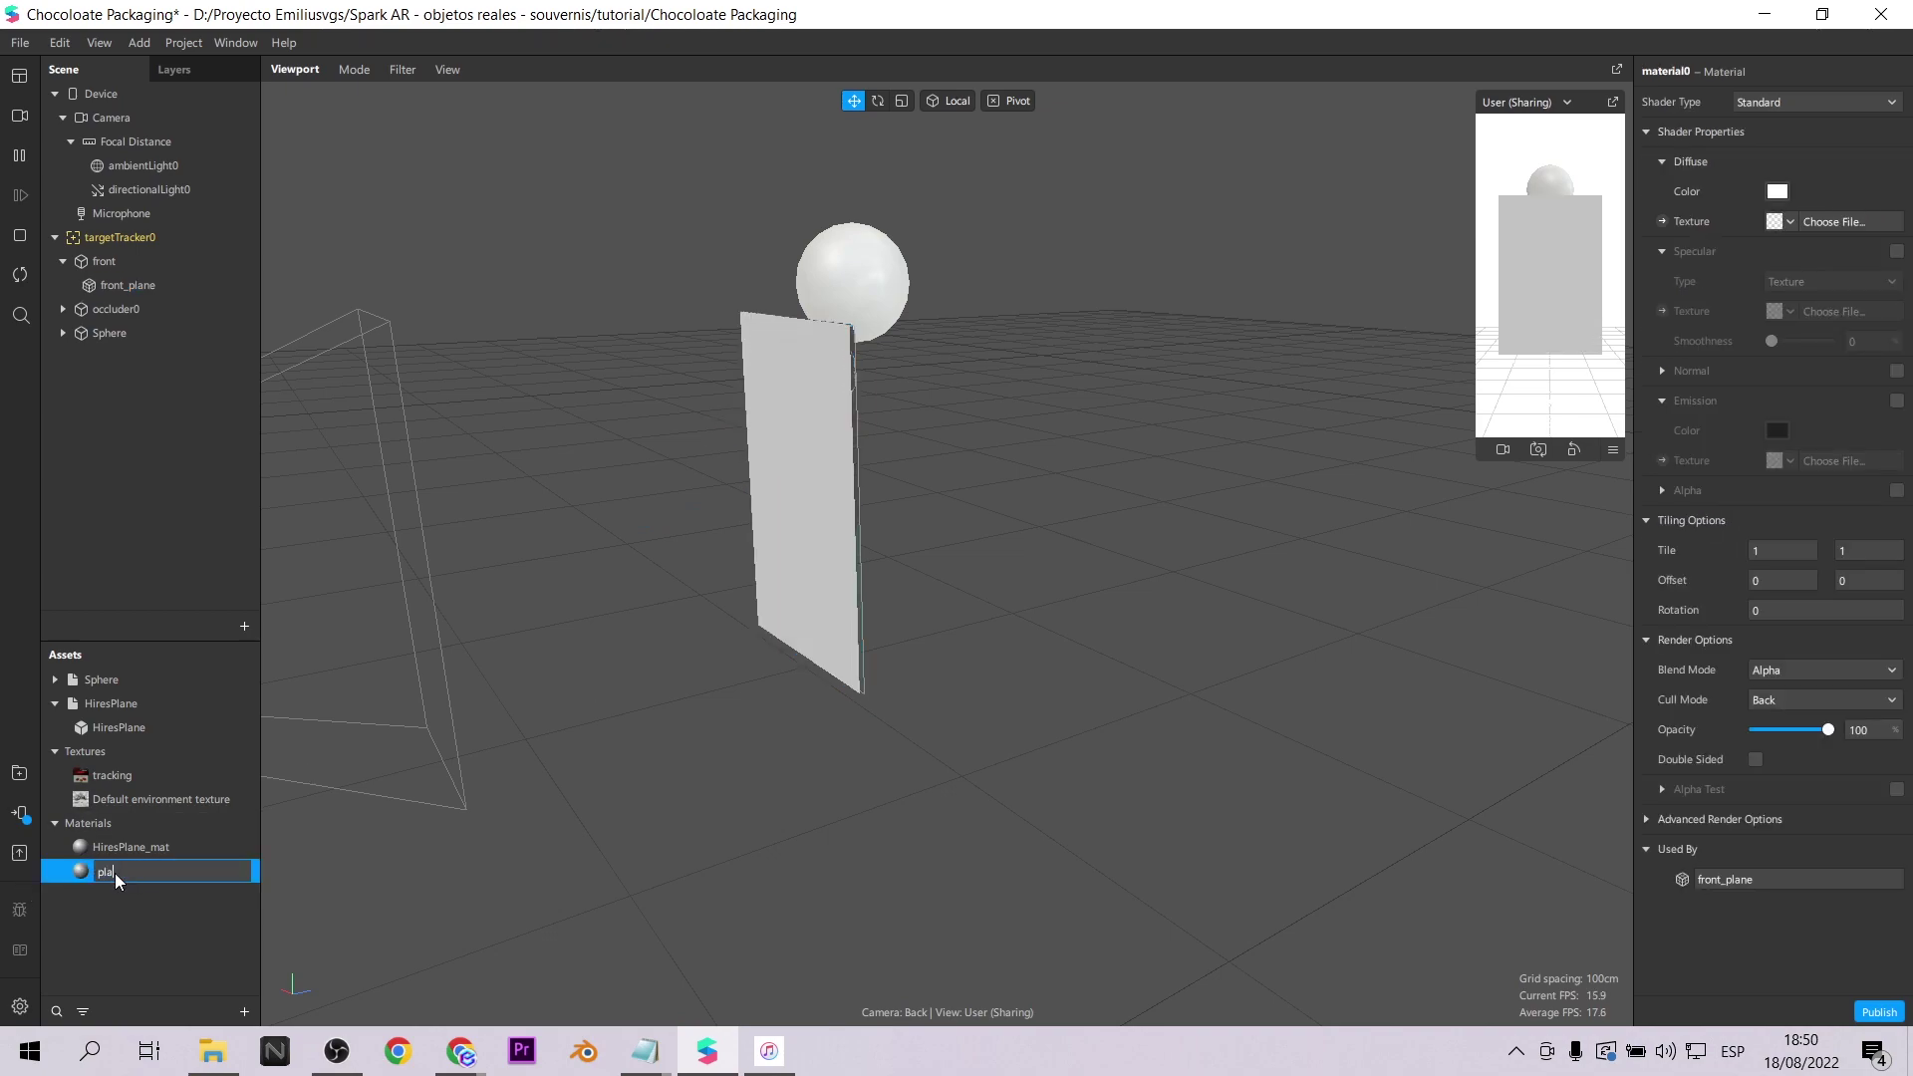
pyautogui.press('Return')
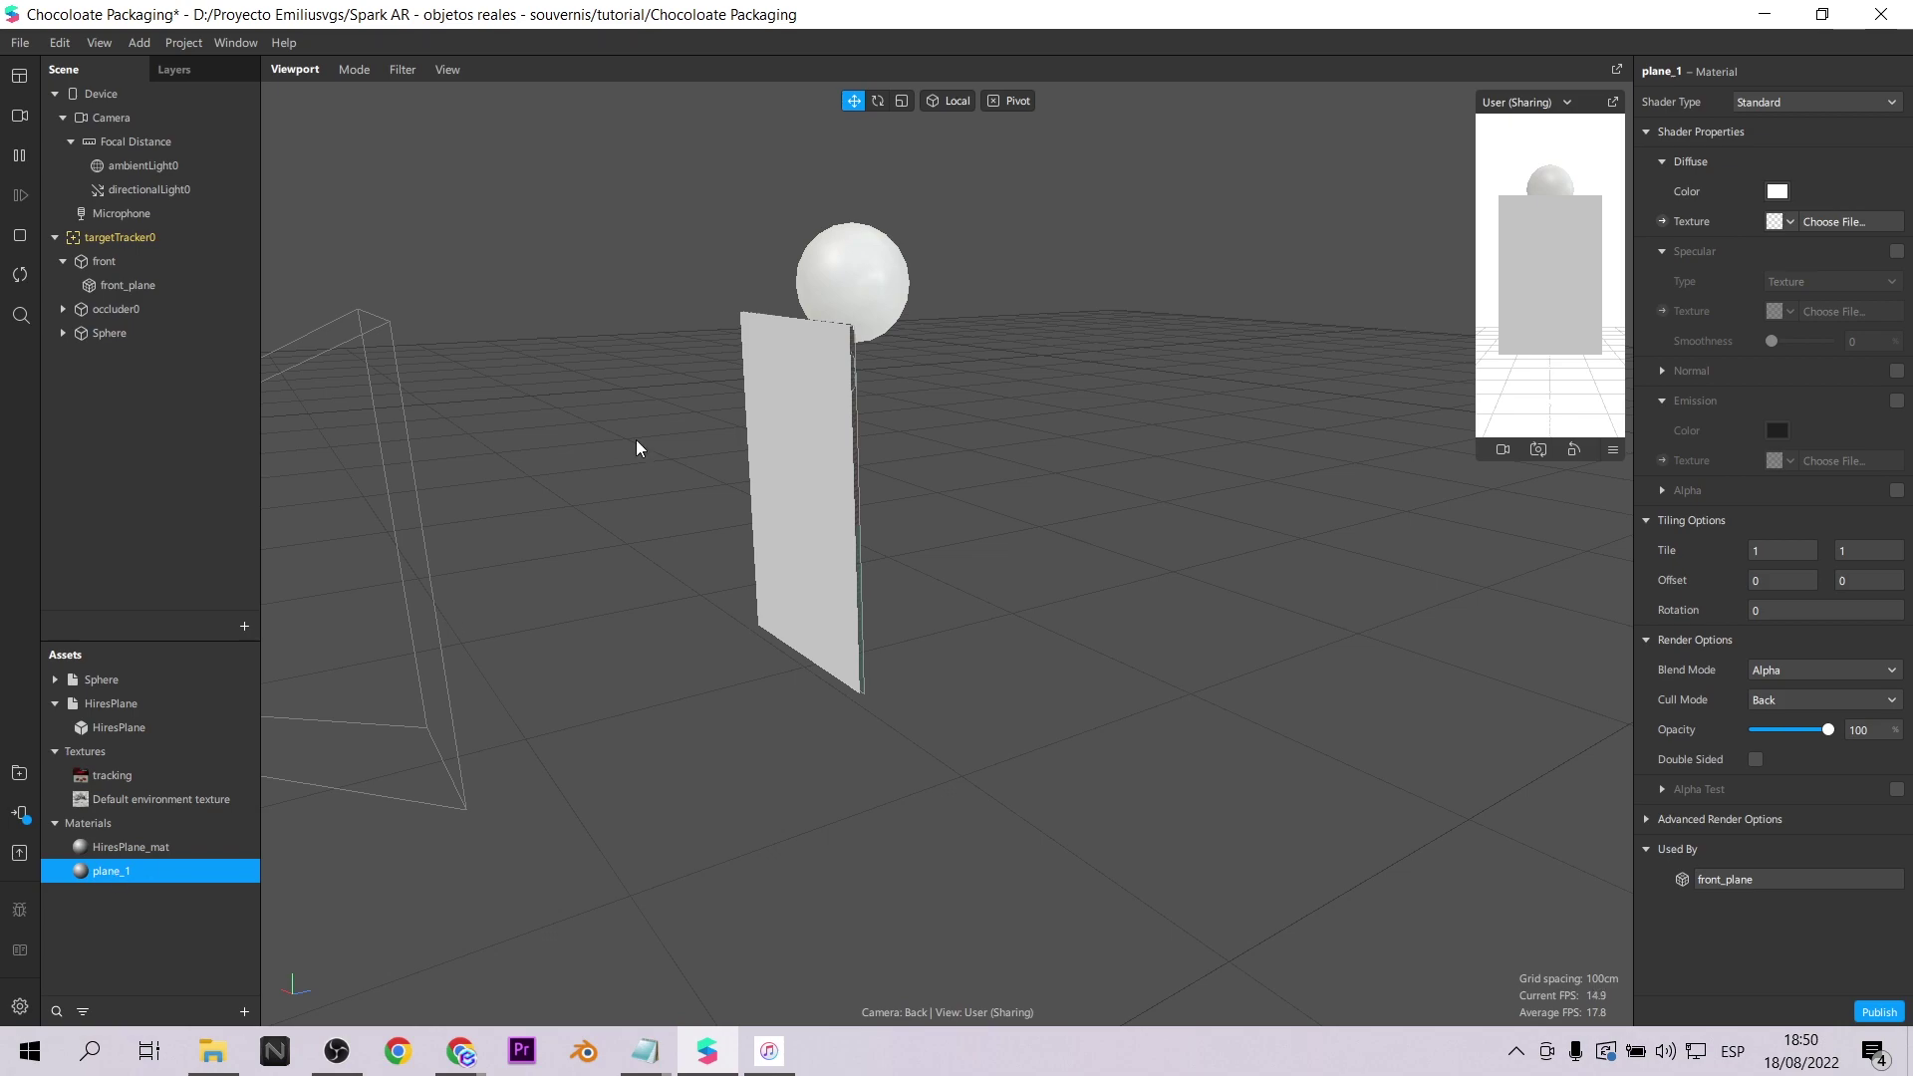
# Set the plane_1 material's shader type to Flat and import the front image as its diffuse texture.
pyautogui.click(1791, 99)
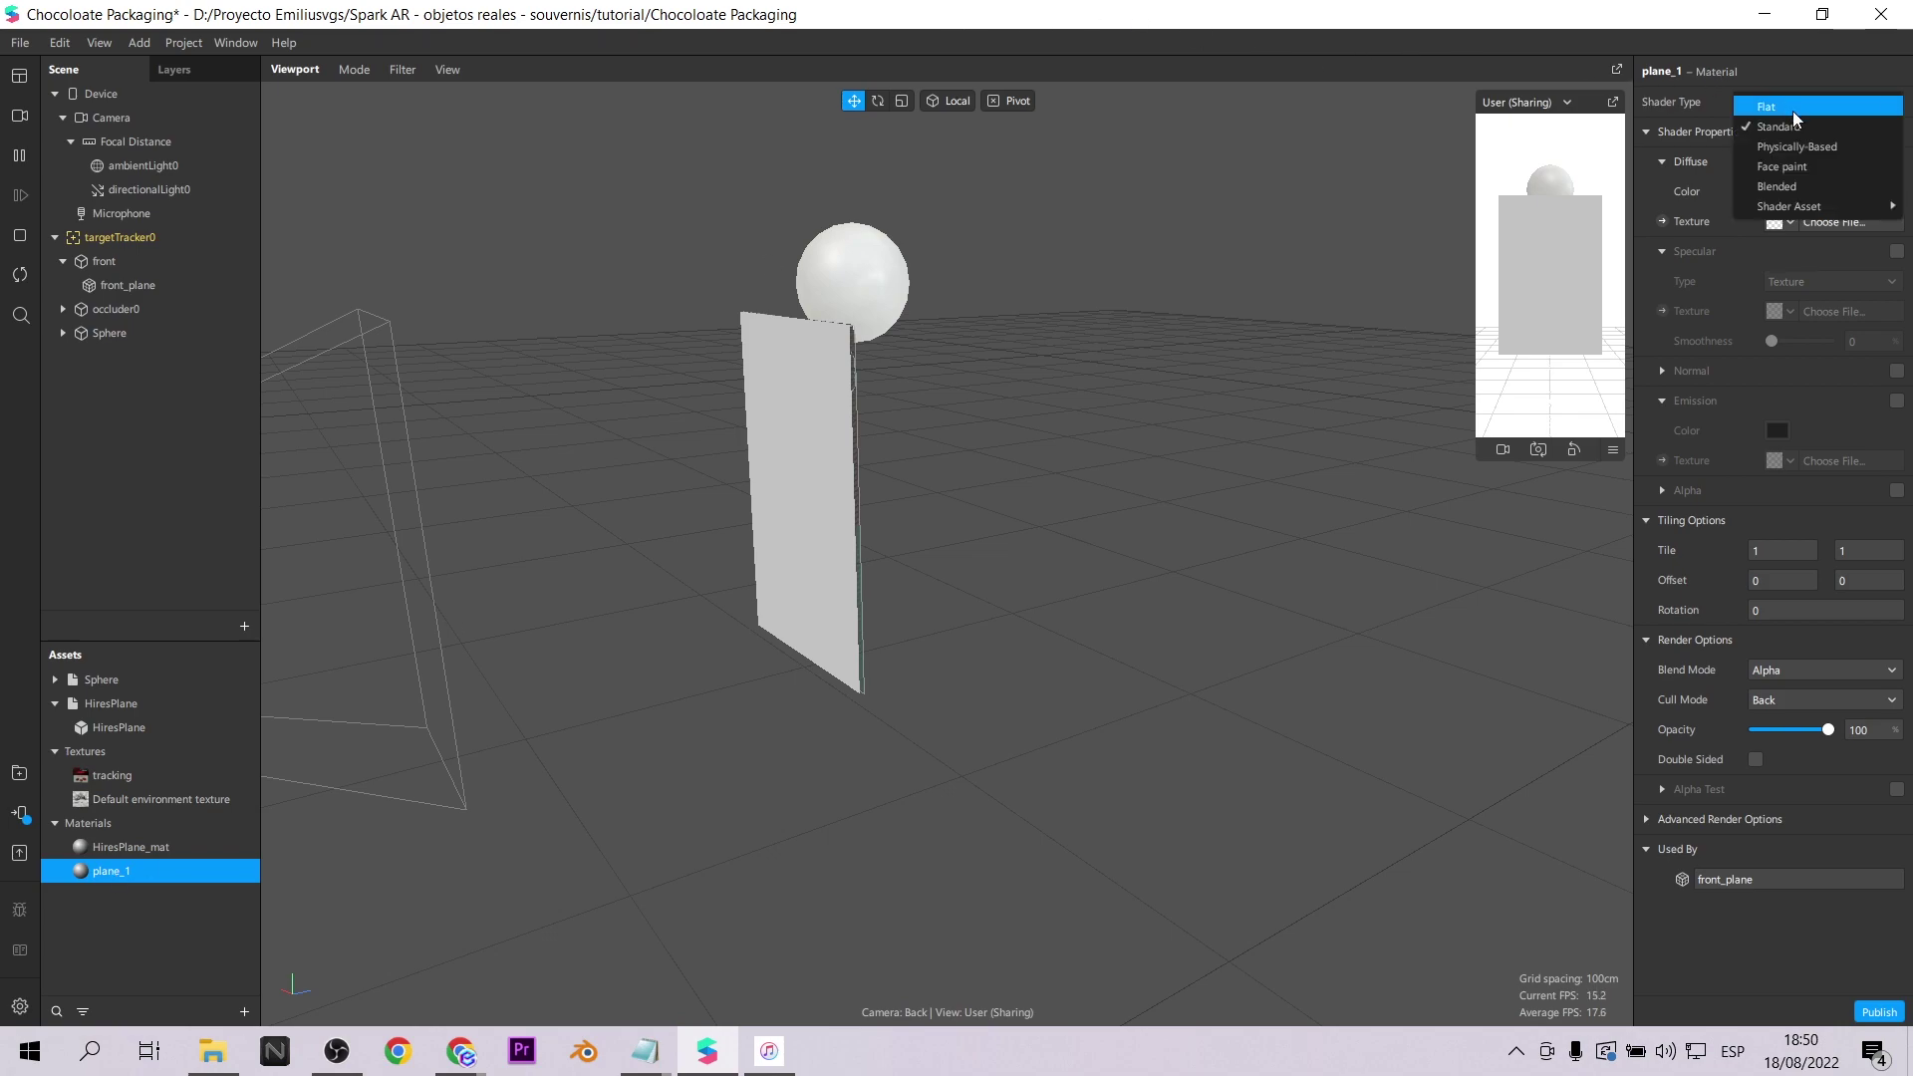
pyautogui.click(1792, 110)
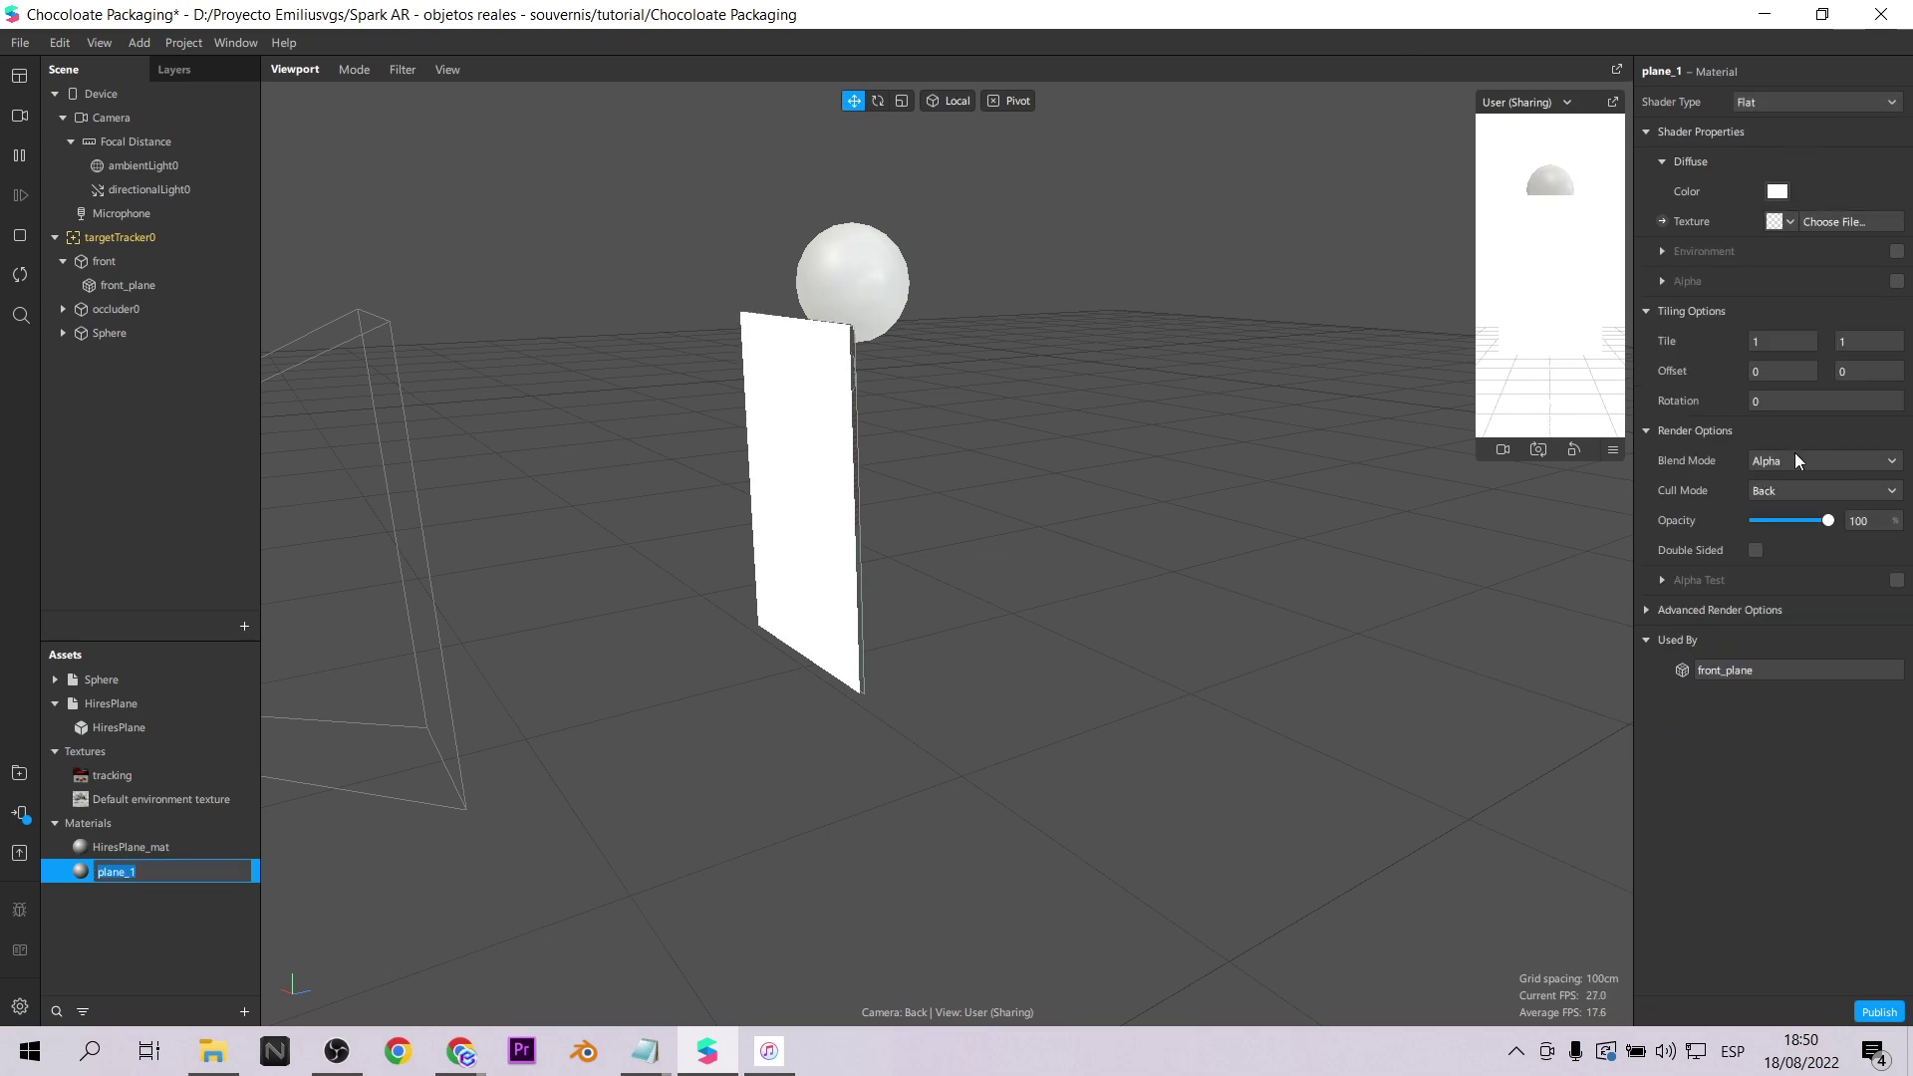
pyautogui.click(1794, 224)
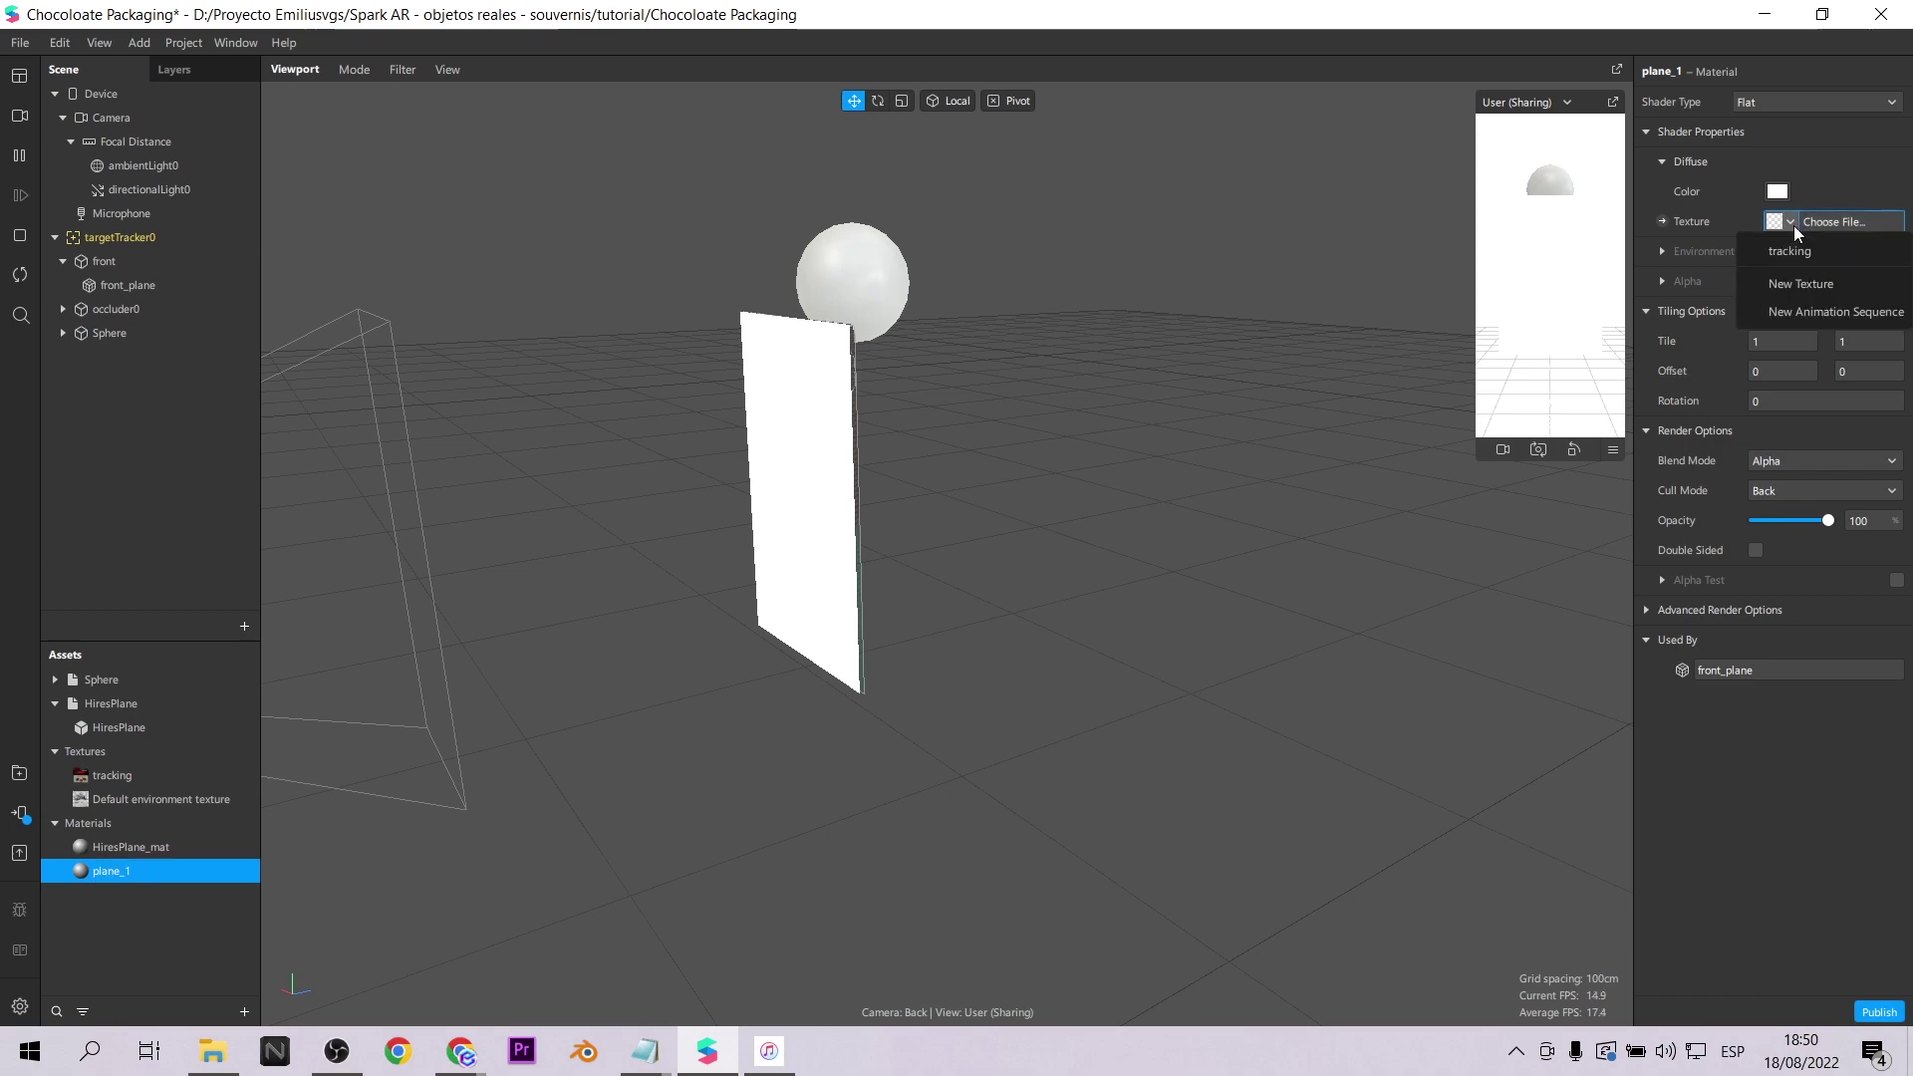
pyautogui.click(1818, 285)
pyautogui.click(291, 380)
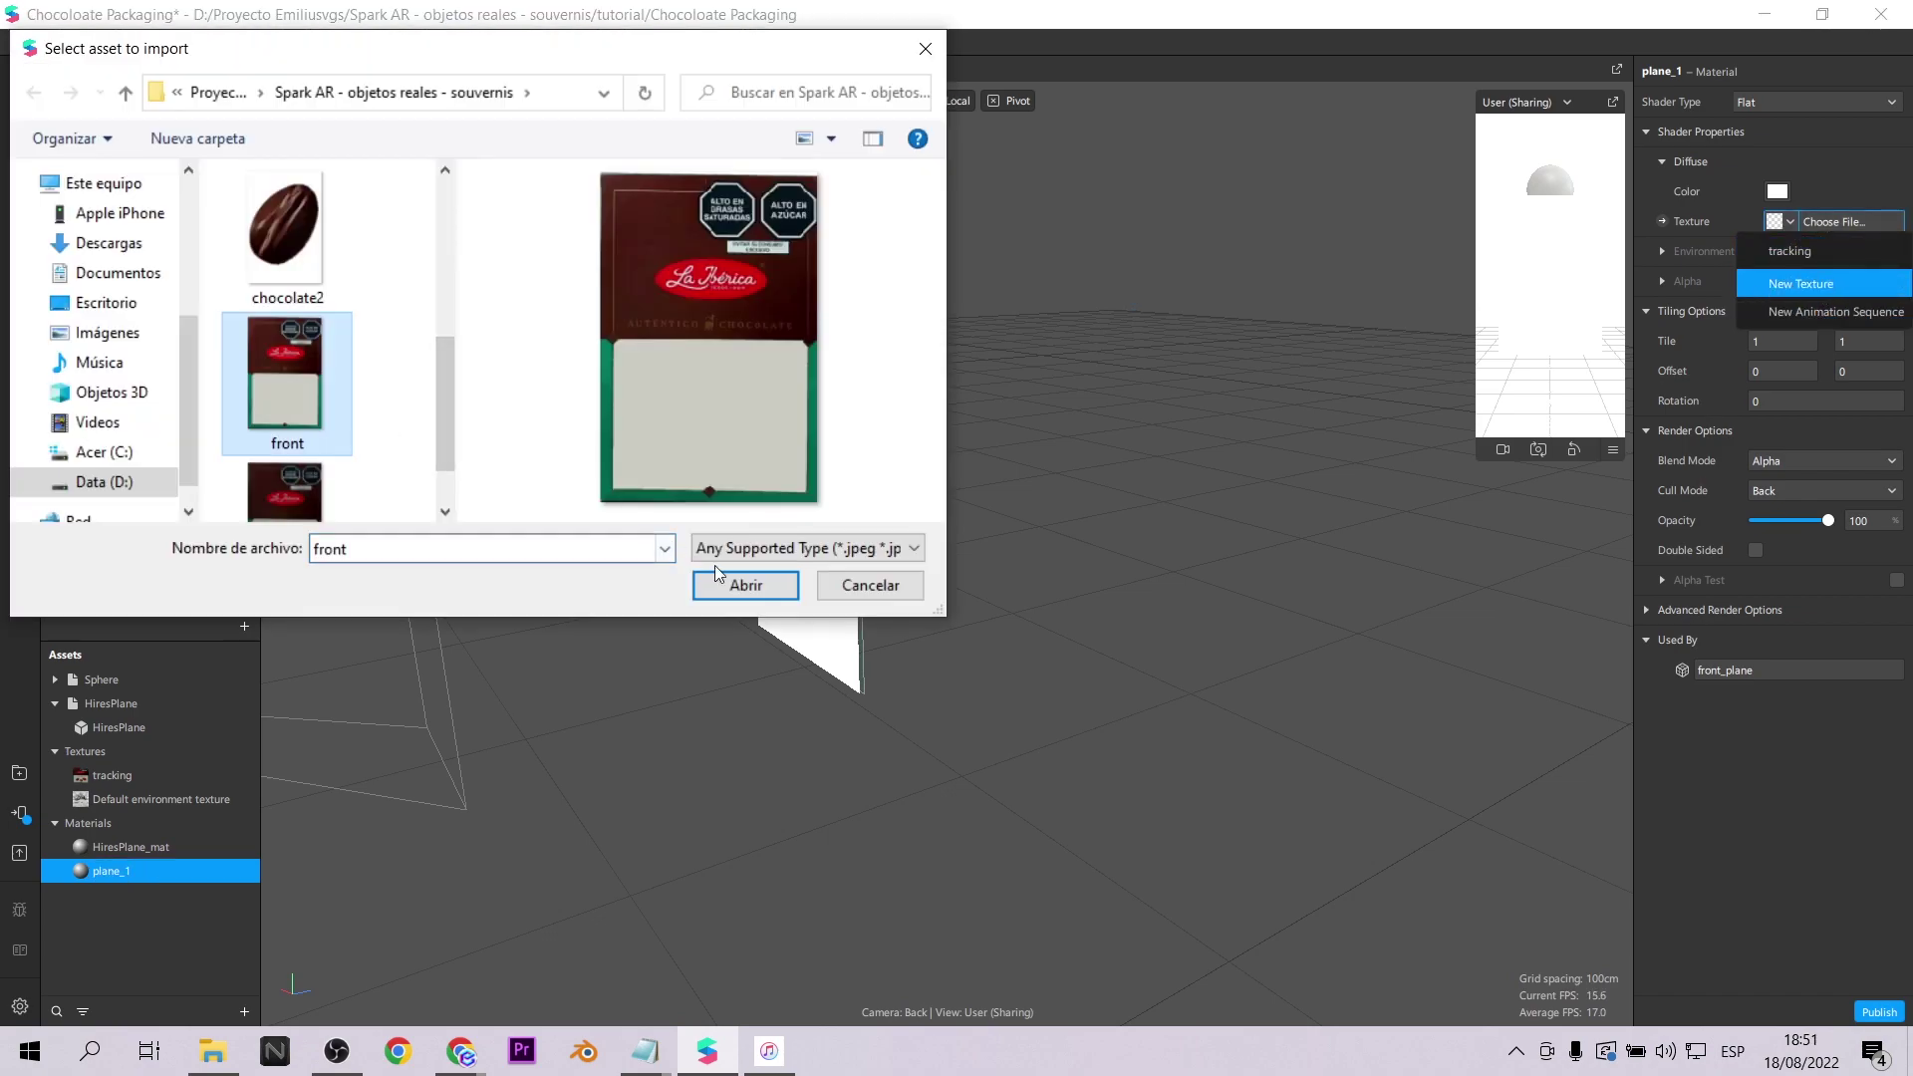
pyautogui.click(752, 585)
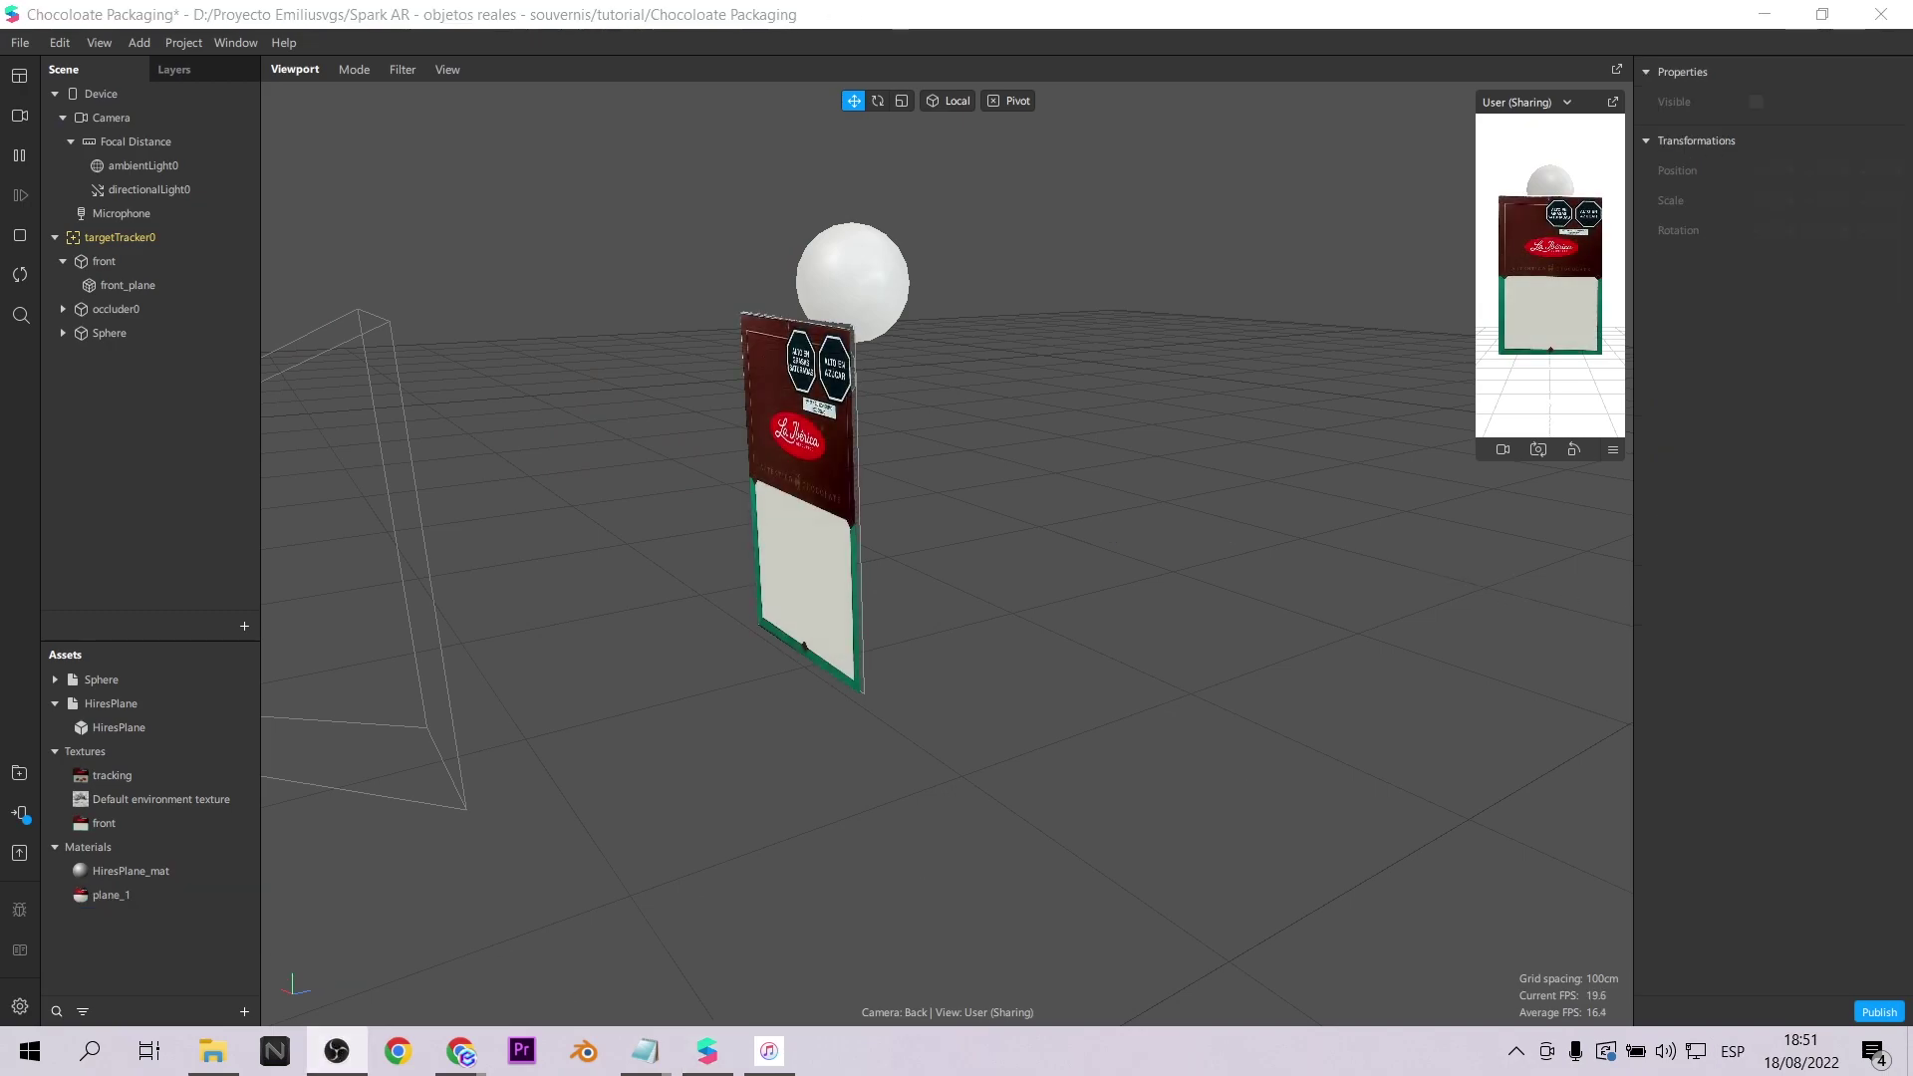
# Delete the Sphere object from the scene and the Sphere asset together with its file in the project folder.
pyautogui.scroll(6, 1299, 649)
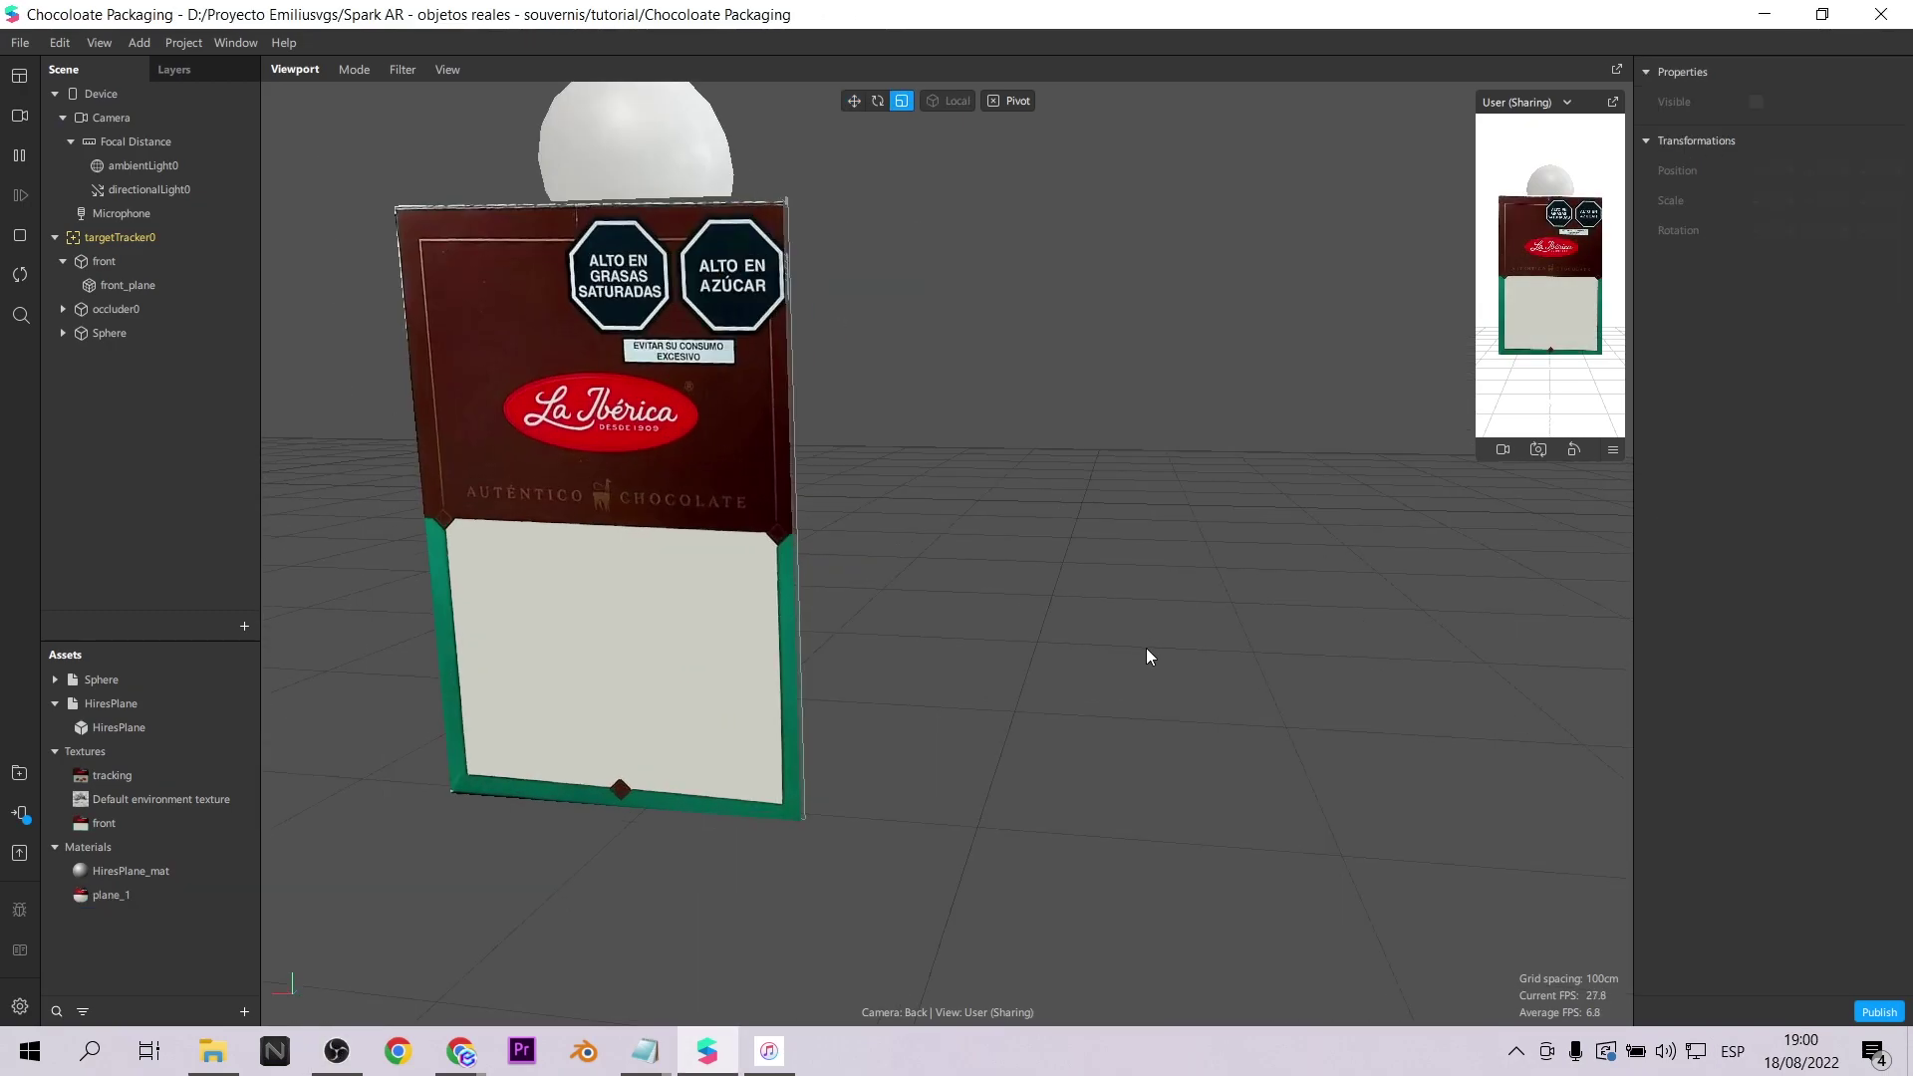
pyautogui.scroll(-5, 1229, 683)
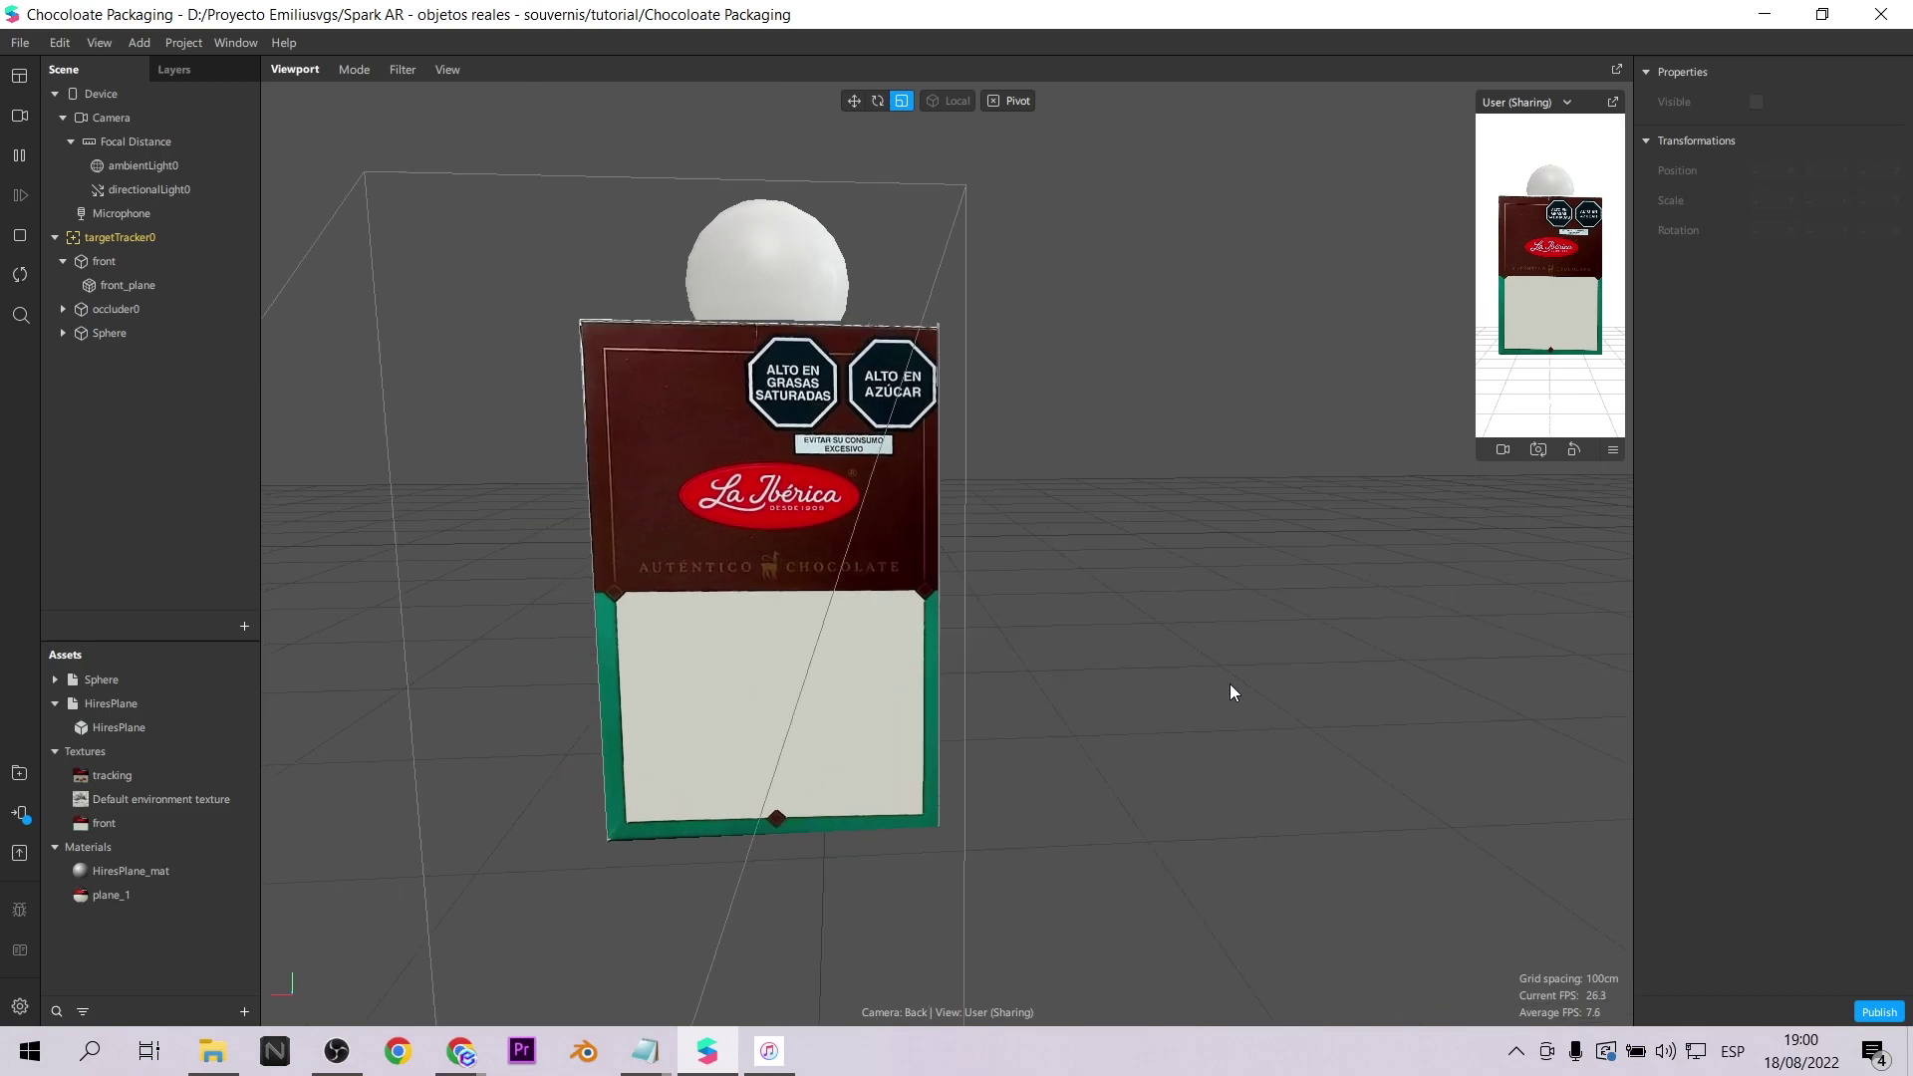
pyautogui.click(128, 331)
pyautogui.press('Delete')
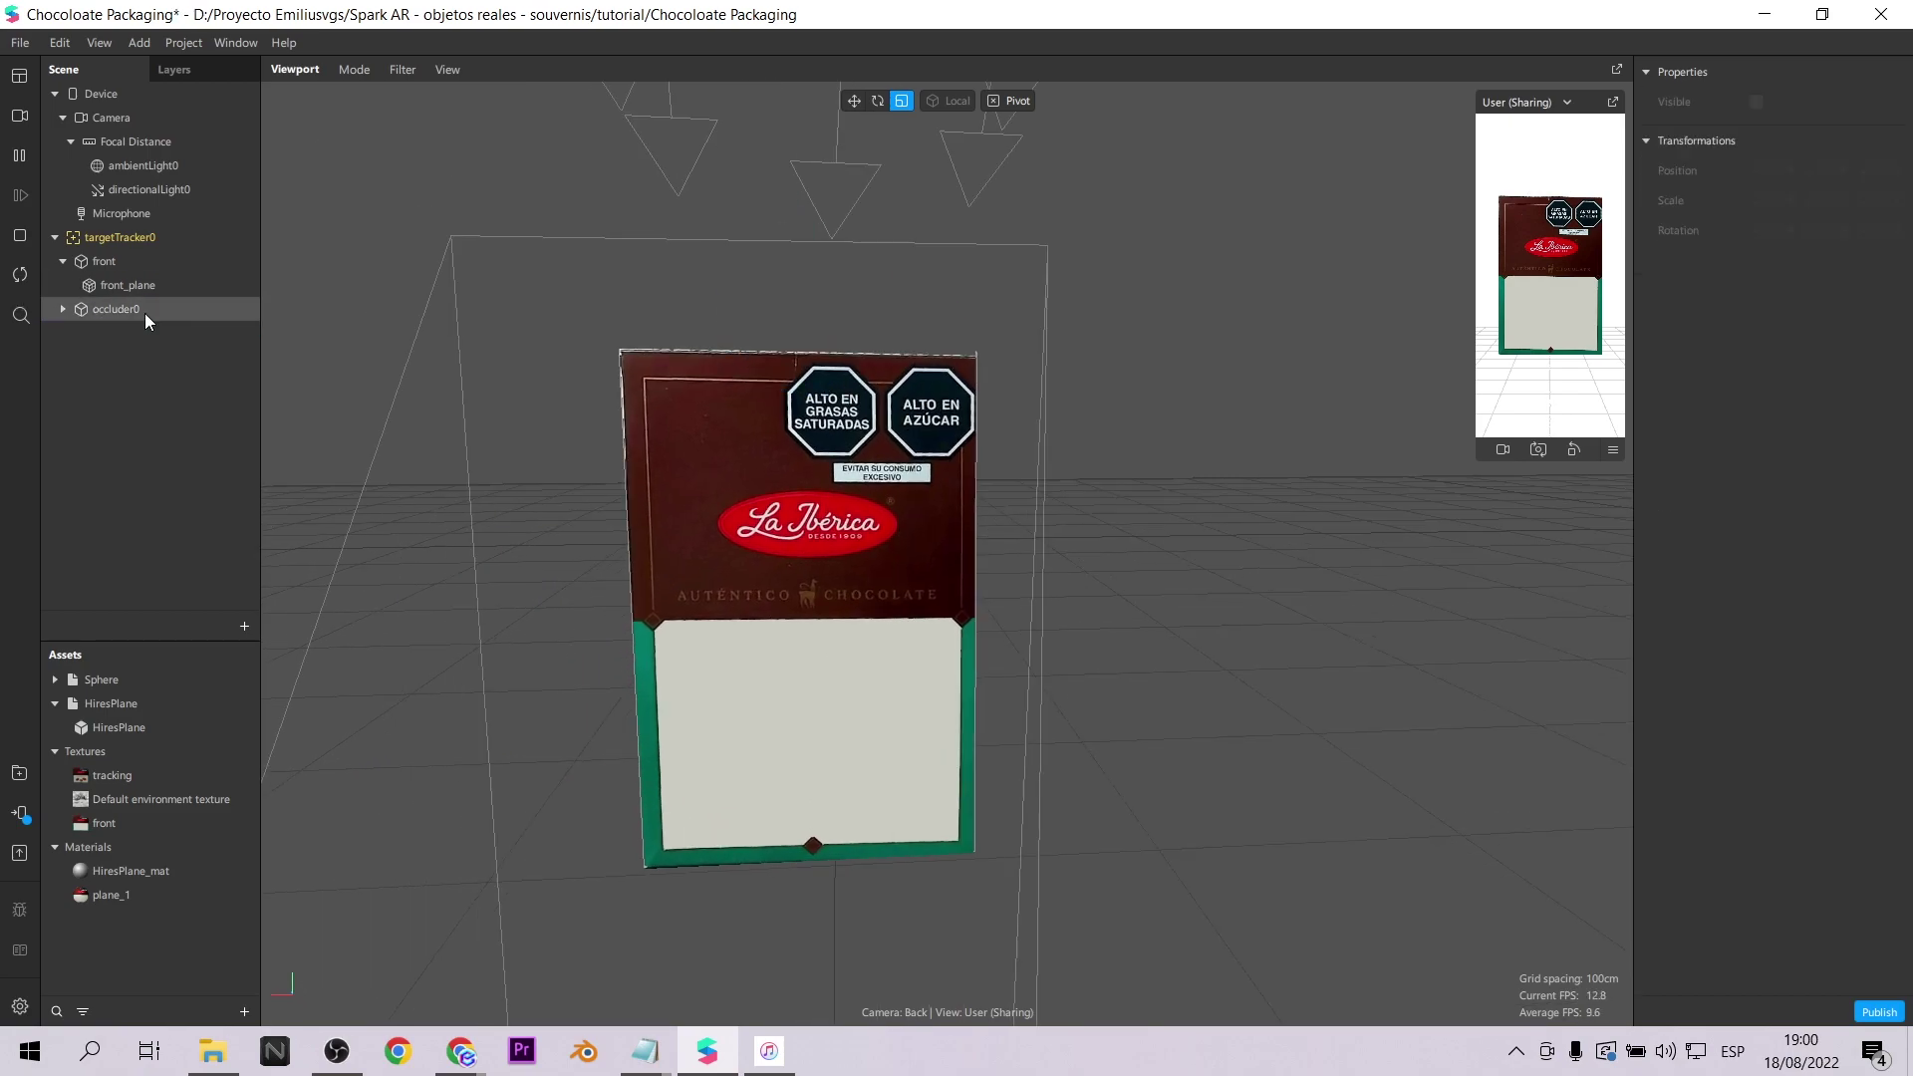
pyautogui.click(55, 703)
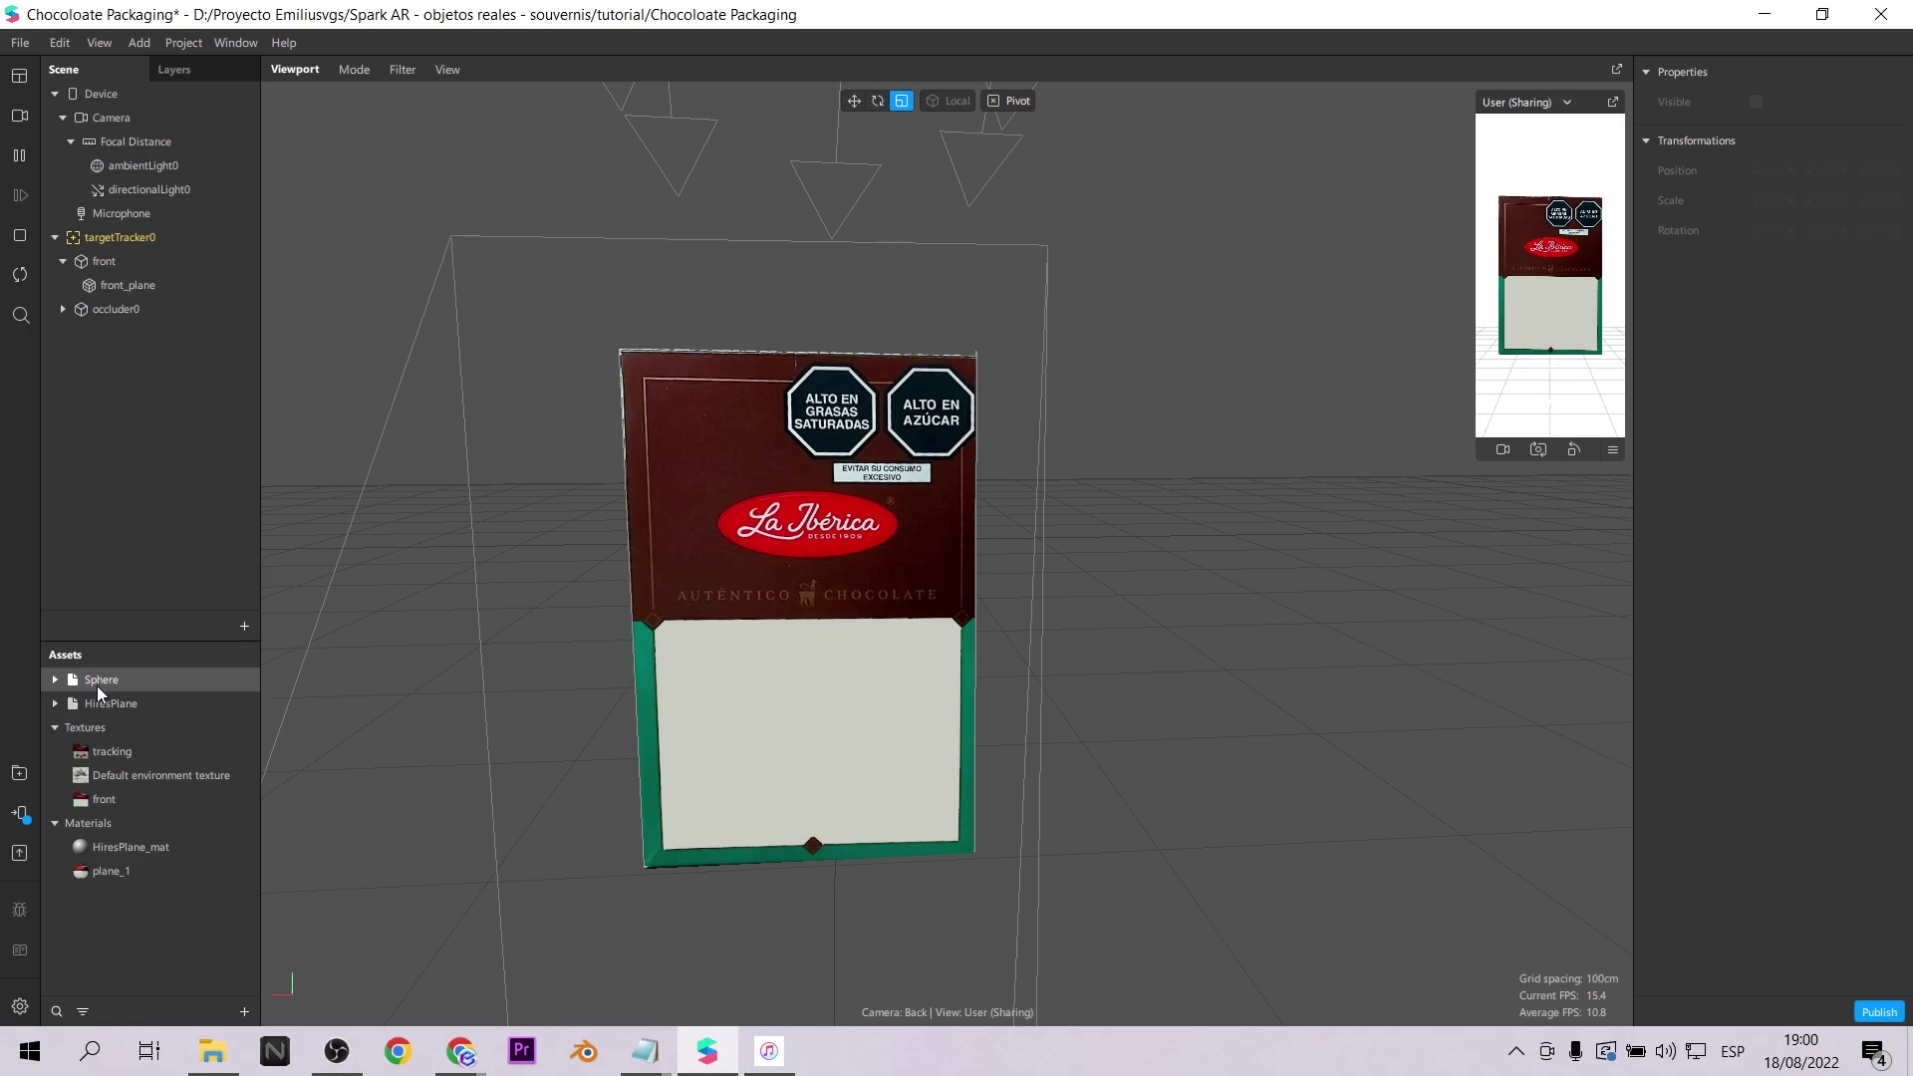
pyautogui.click(101, 678)
pyautogui.press('Delete')
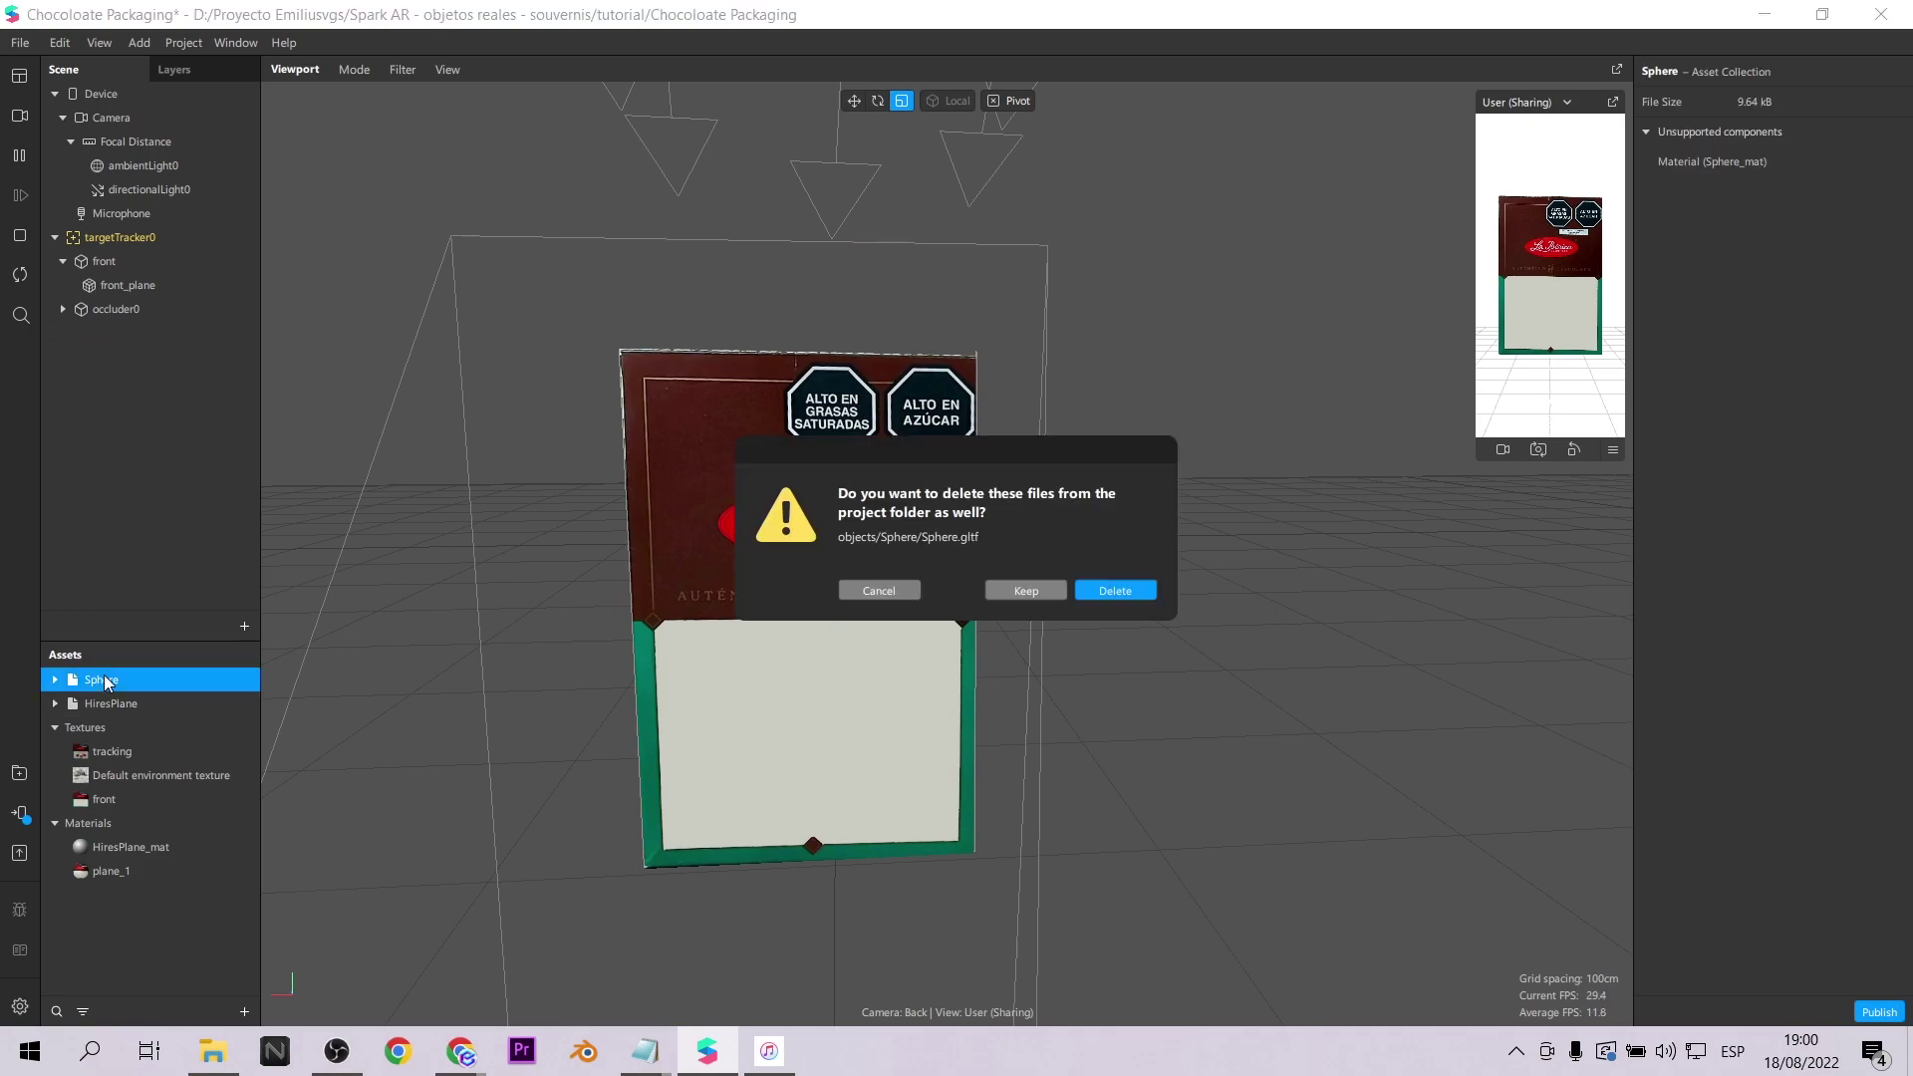
pyautogui.click(1115, 590)
# Insert a plane, nest it under targetTracker0, and raise it above the box to about Y 0.32.
pyautogui.click(244, 627)
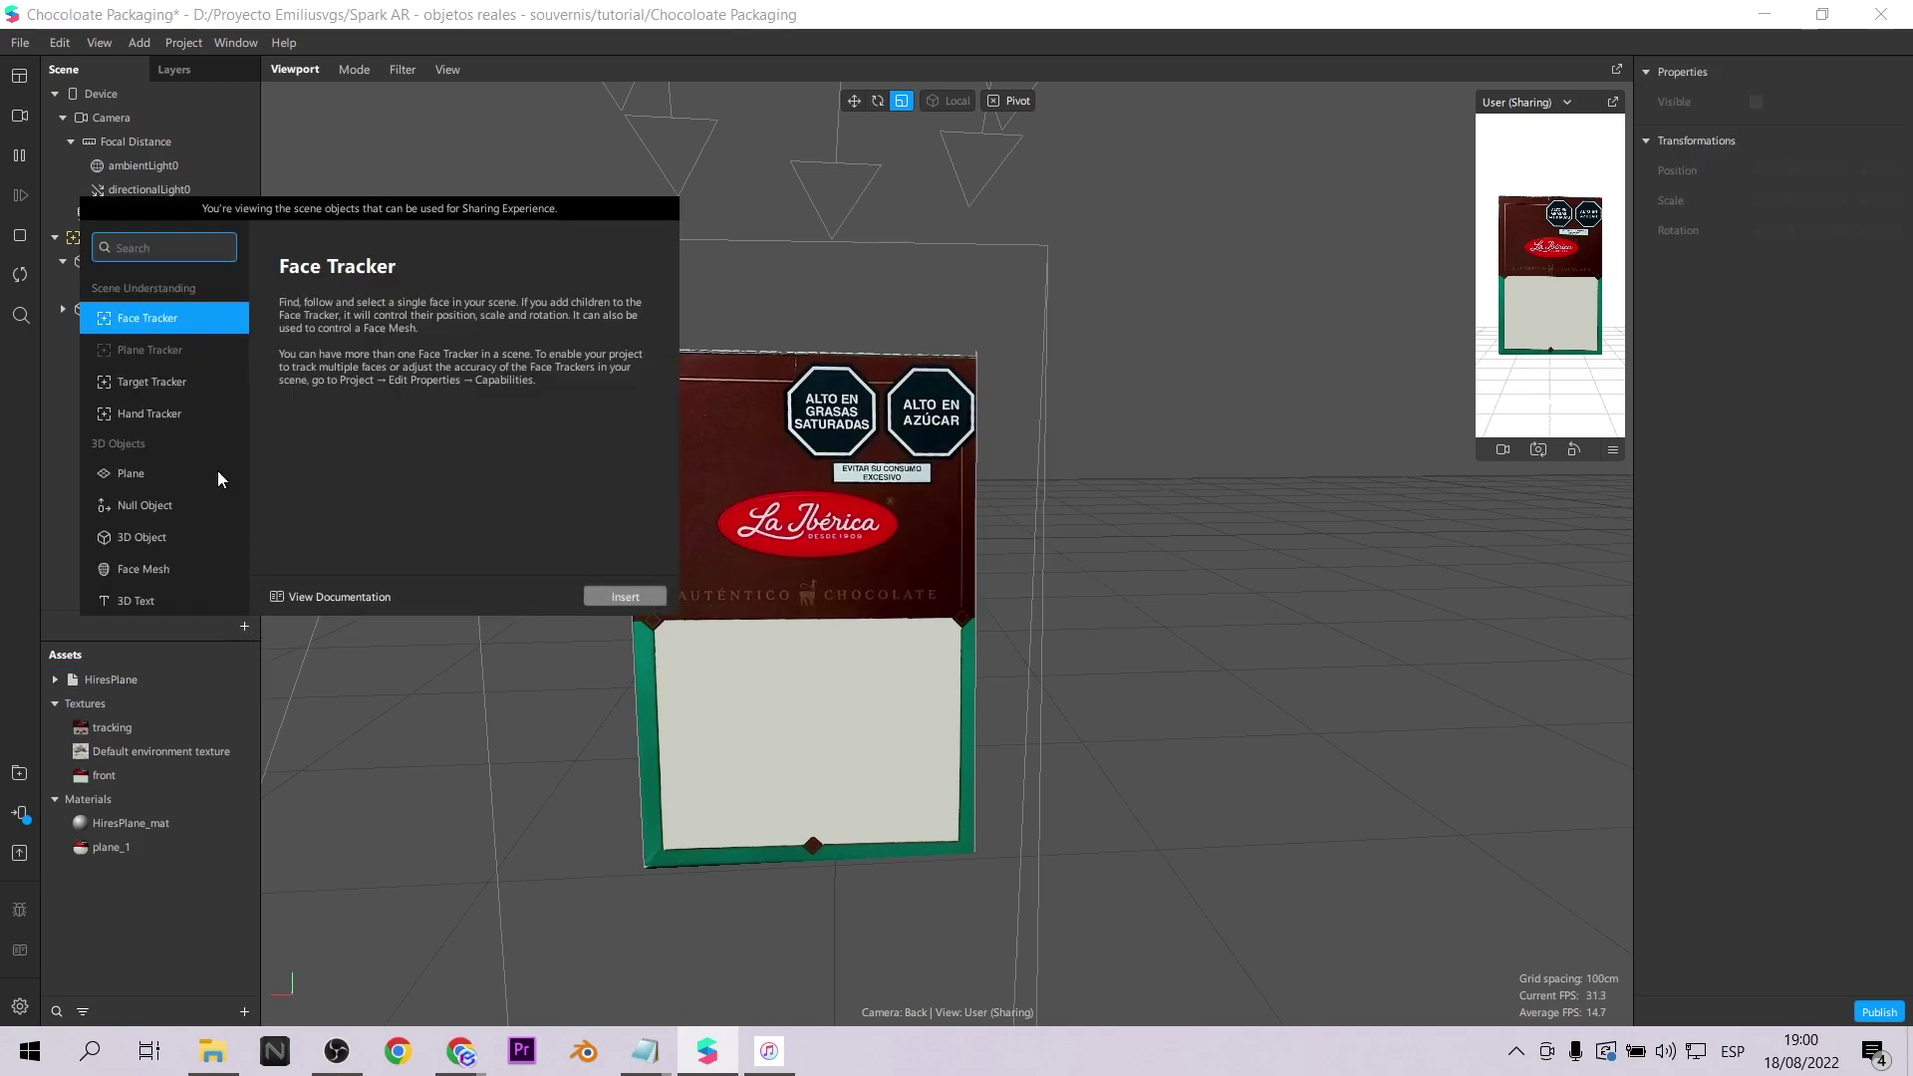
pyautogui.click(180, 479)
pyautogui.click(625, 596)
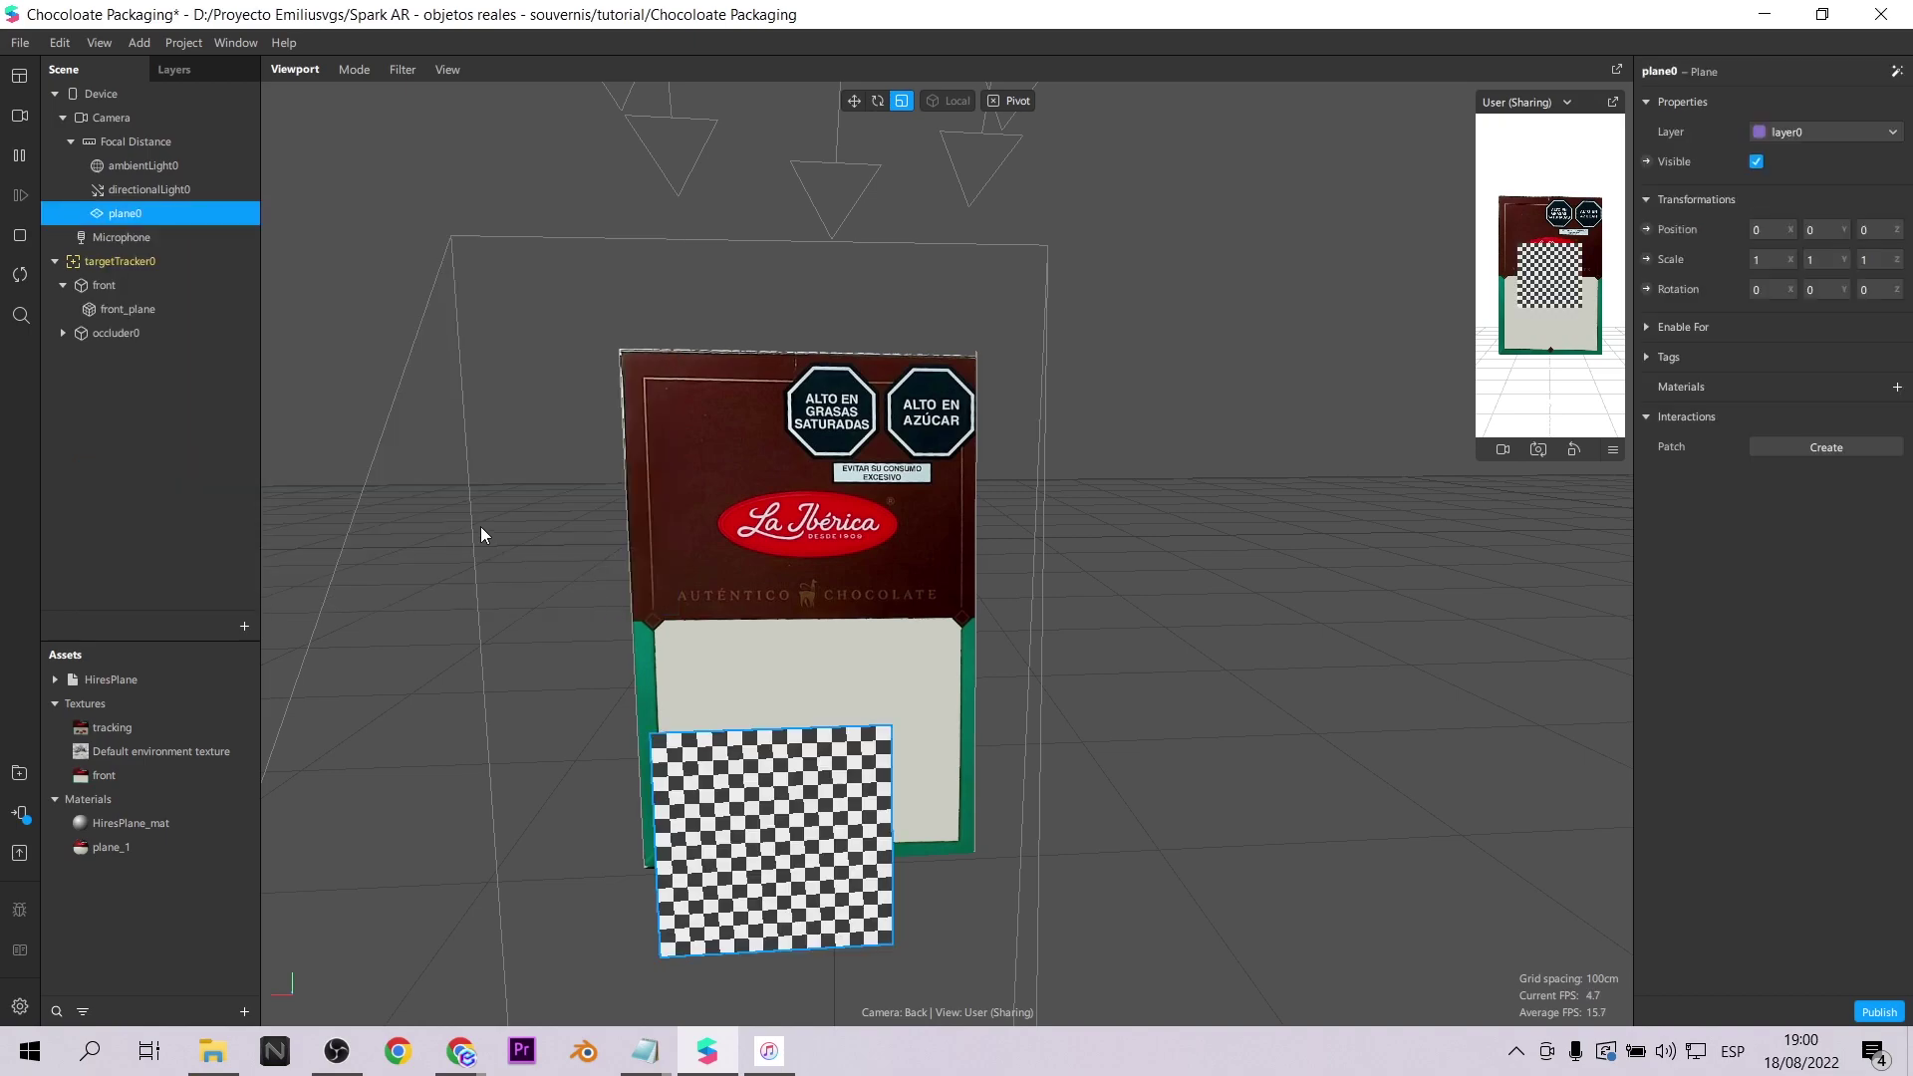
pyautogui.moveTo(124, 213); pyautogui.dragTo(139, 267)
pyautogui.scroll(-3, 1002, 626)
pyautogui.moveTo(865, 430); pyautogui.dragTo(881, 225)
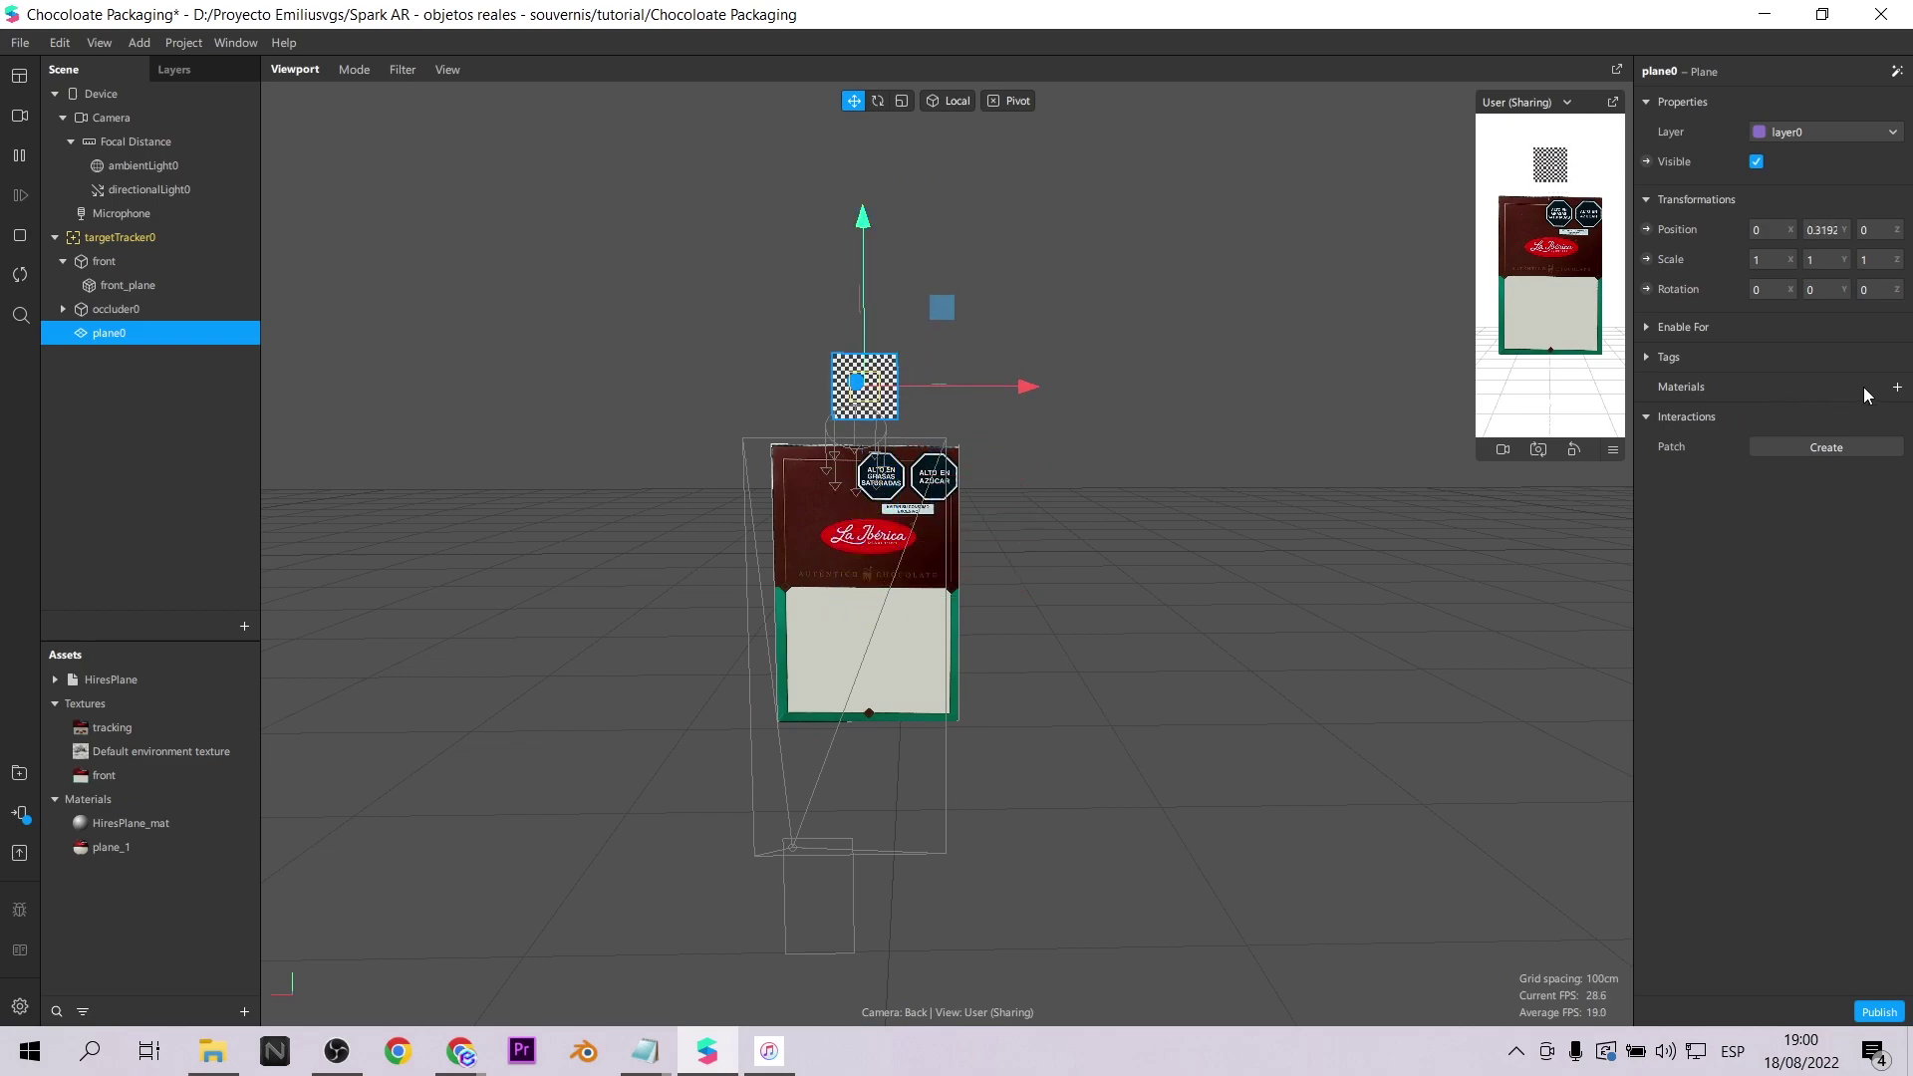
# Rename the new plane under targetTracker0 as chocolate1.
pyautogui.doubleClick(118, 334)
pyautogui.write('chococl')
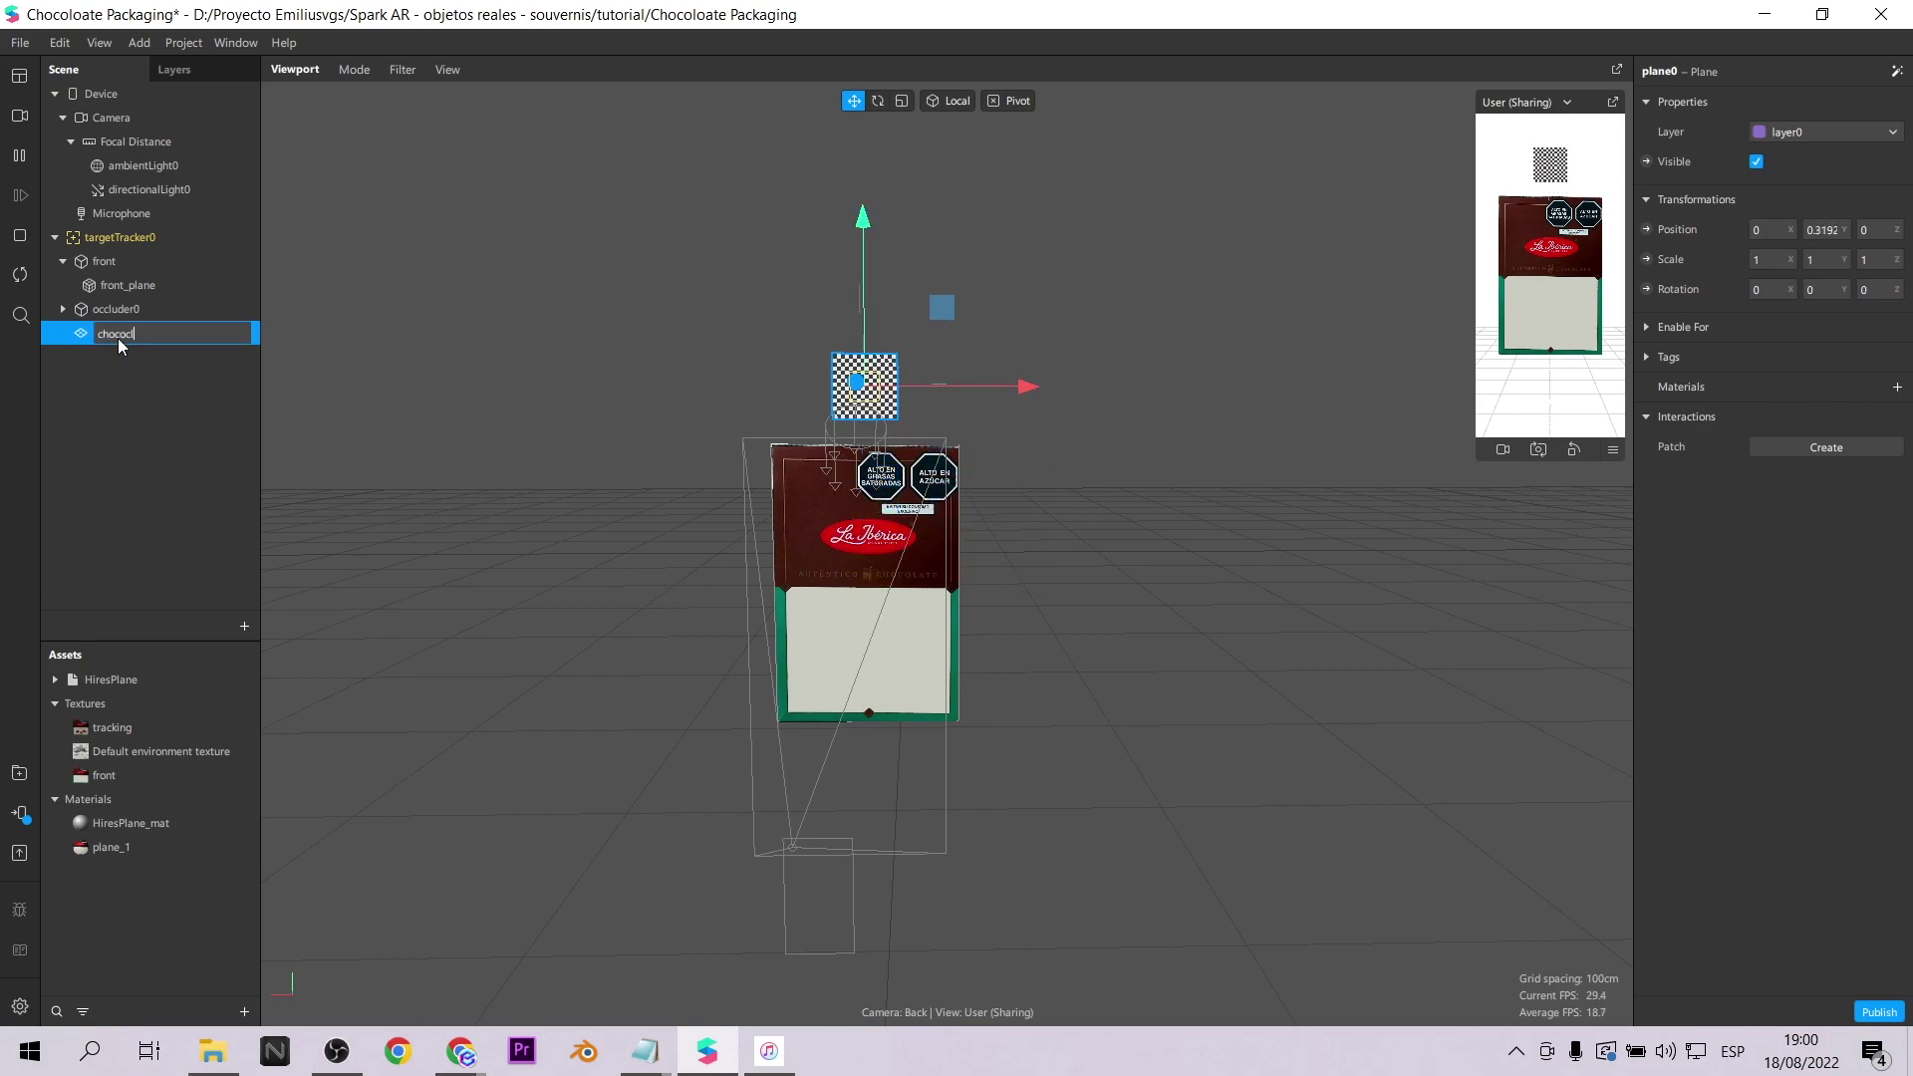
pyautogui.press('BackSpace')
pyautogui.press('BackSpace')
pyautogui.write('late1')
pyautogui.press('Return')
# Move the chocolate1 plane slightly backward and higher above the box, to about Y 0.37 and Z -0.04.
pyautogui.moveTo(642, 439); pyautogui.dragTo(538, 488, button='right')
pyautogui.moveTo(707, 374); pyautogui.dragTo(731, 365)
pyautogui.moveTo(839, 169); pyautogui.dragTo(856, 119)
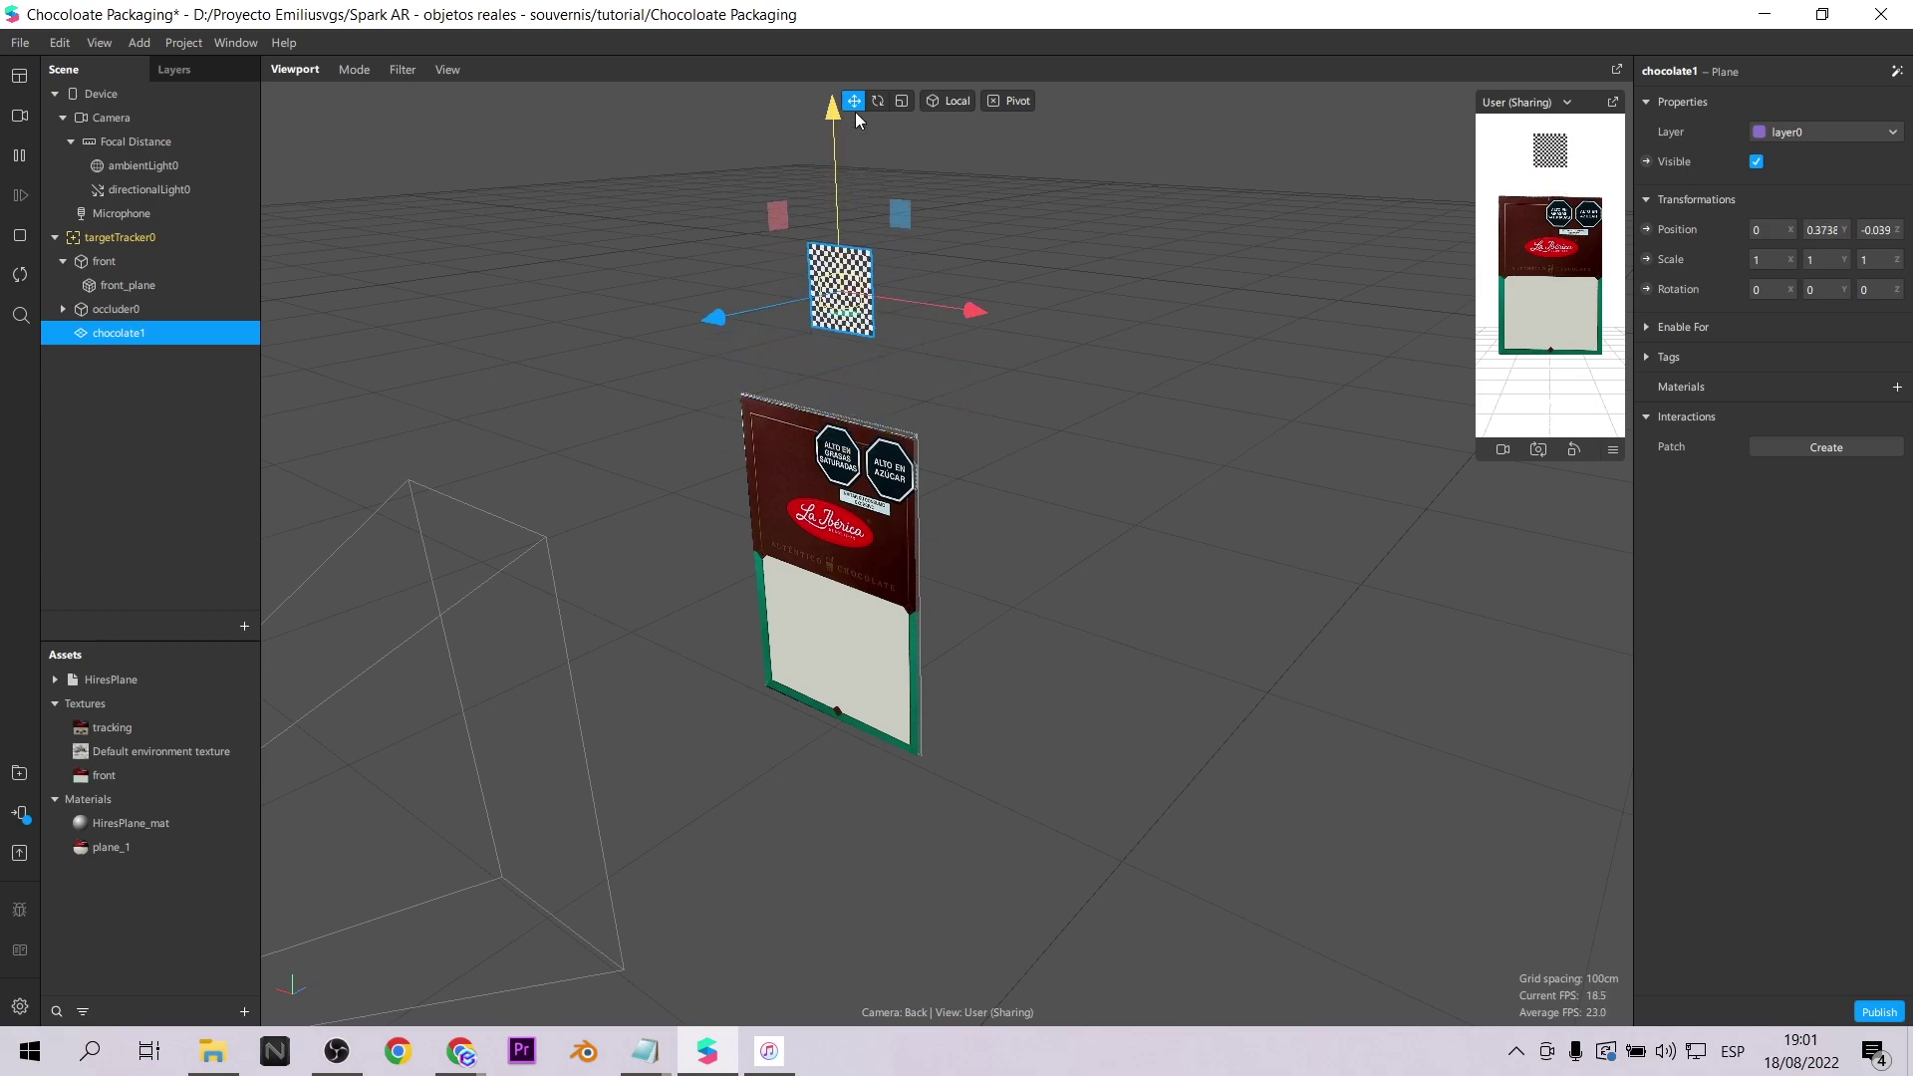
pyautogui.scroll(-2, 1042, 377)
pyautogui.moveTo(1042, 378); pyautogui.dragTo(1178, 418, button='right')
pyautogui.scroll(2, 1106, 536)
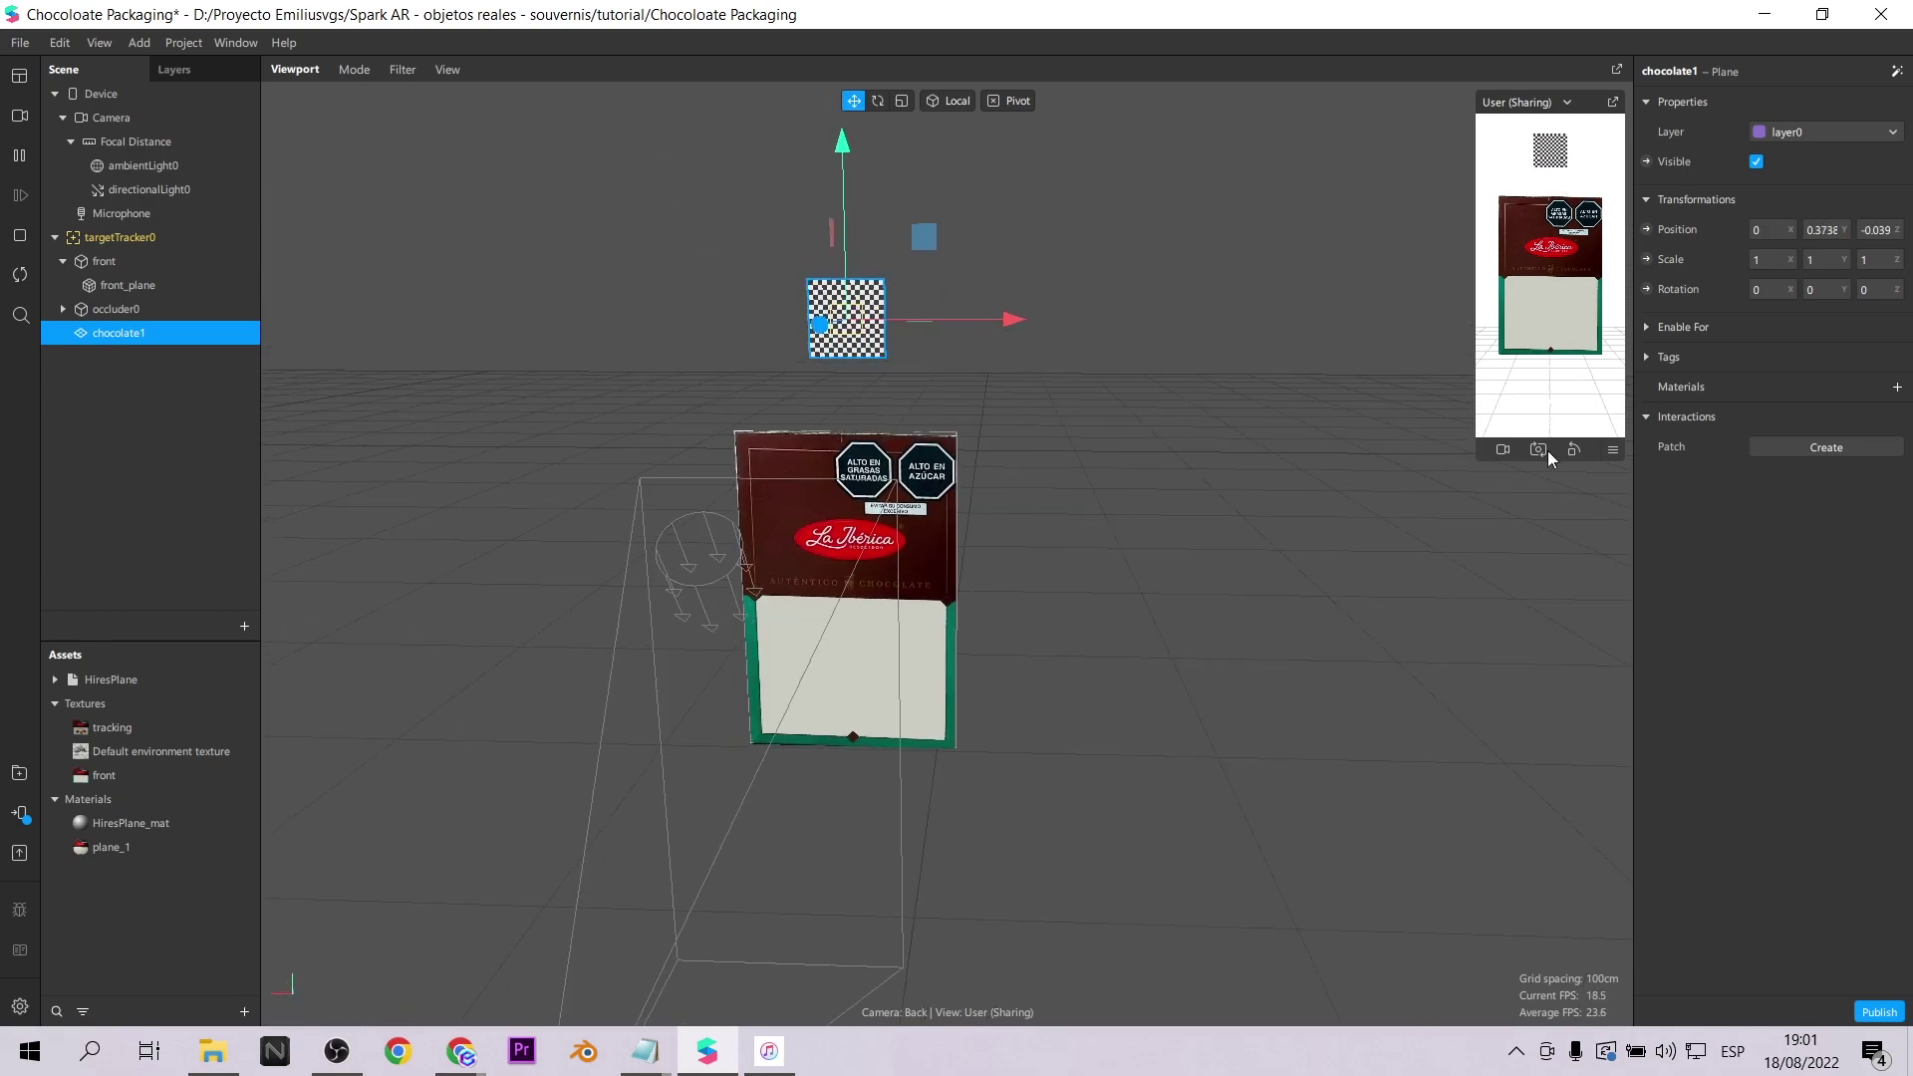
# Create and assign a new material to the chocolate1 plane.
pyautogui.click(1896, 388)
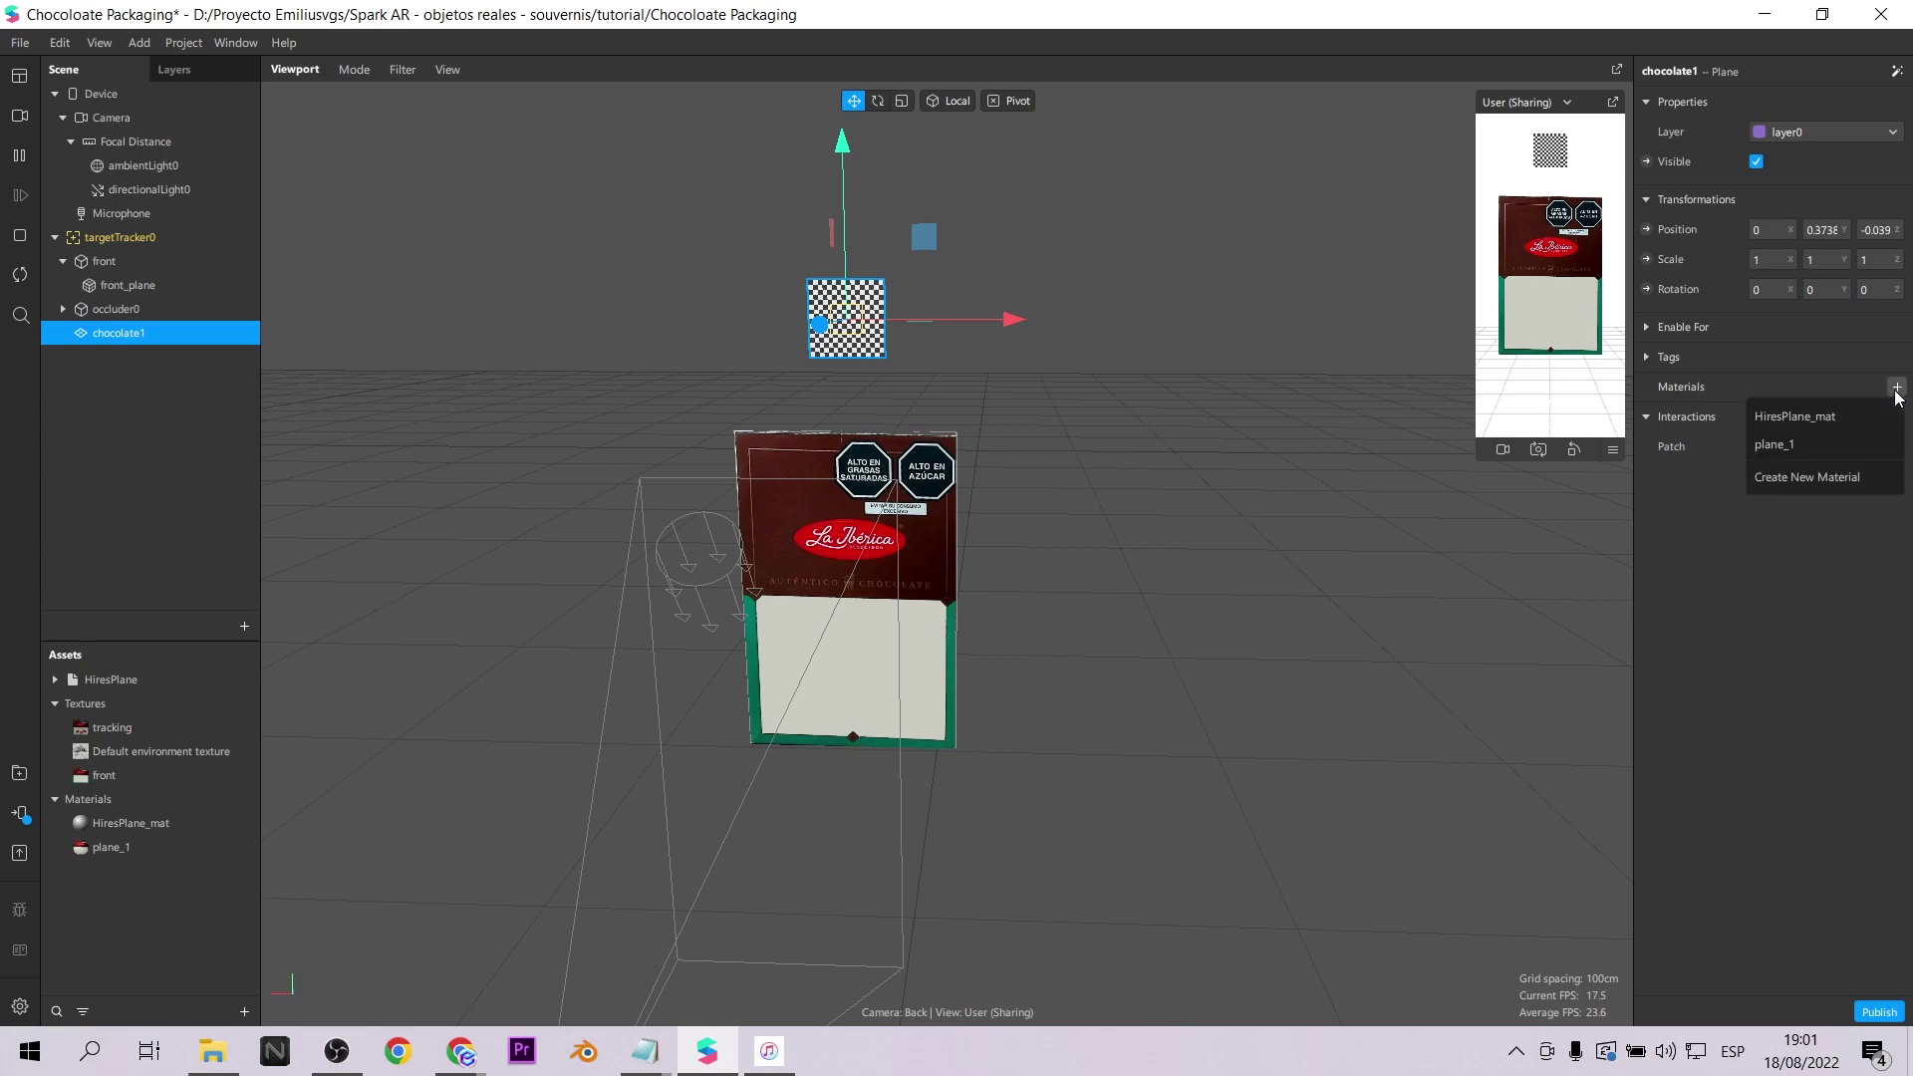
pyautogui.click(1810, 476)
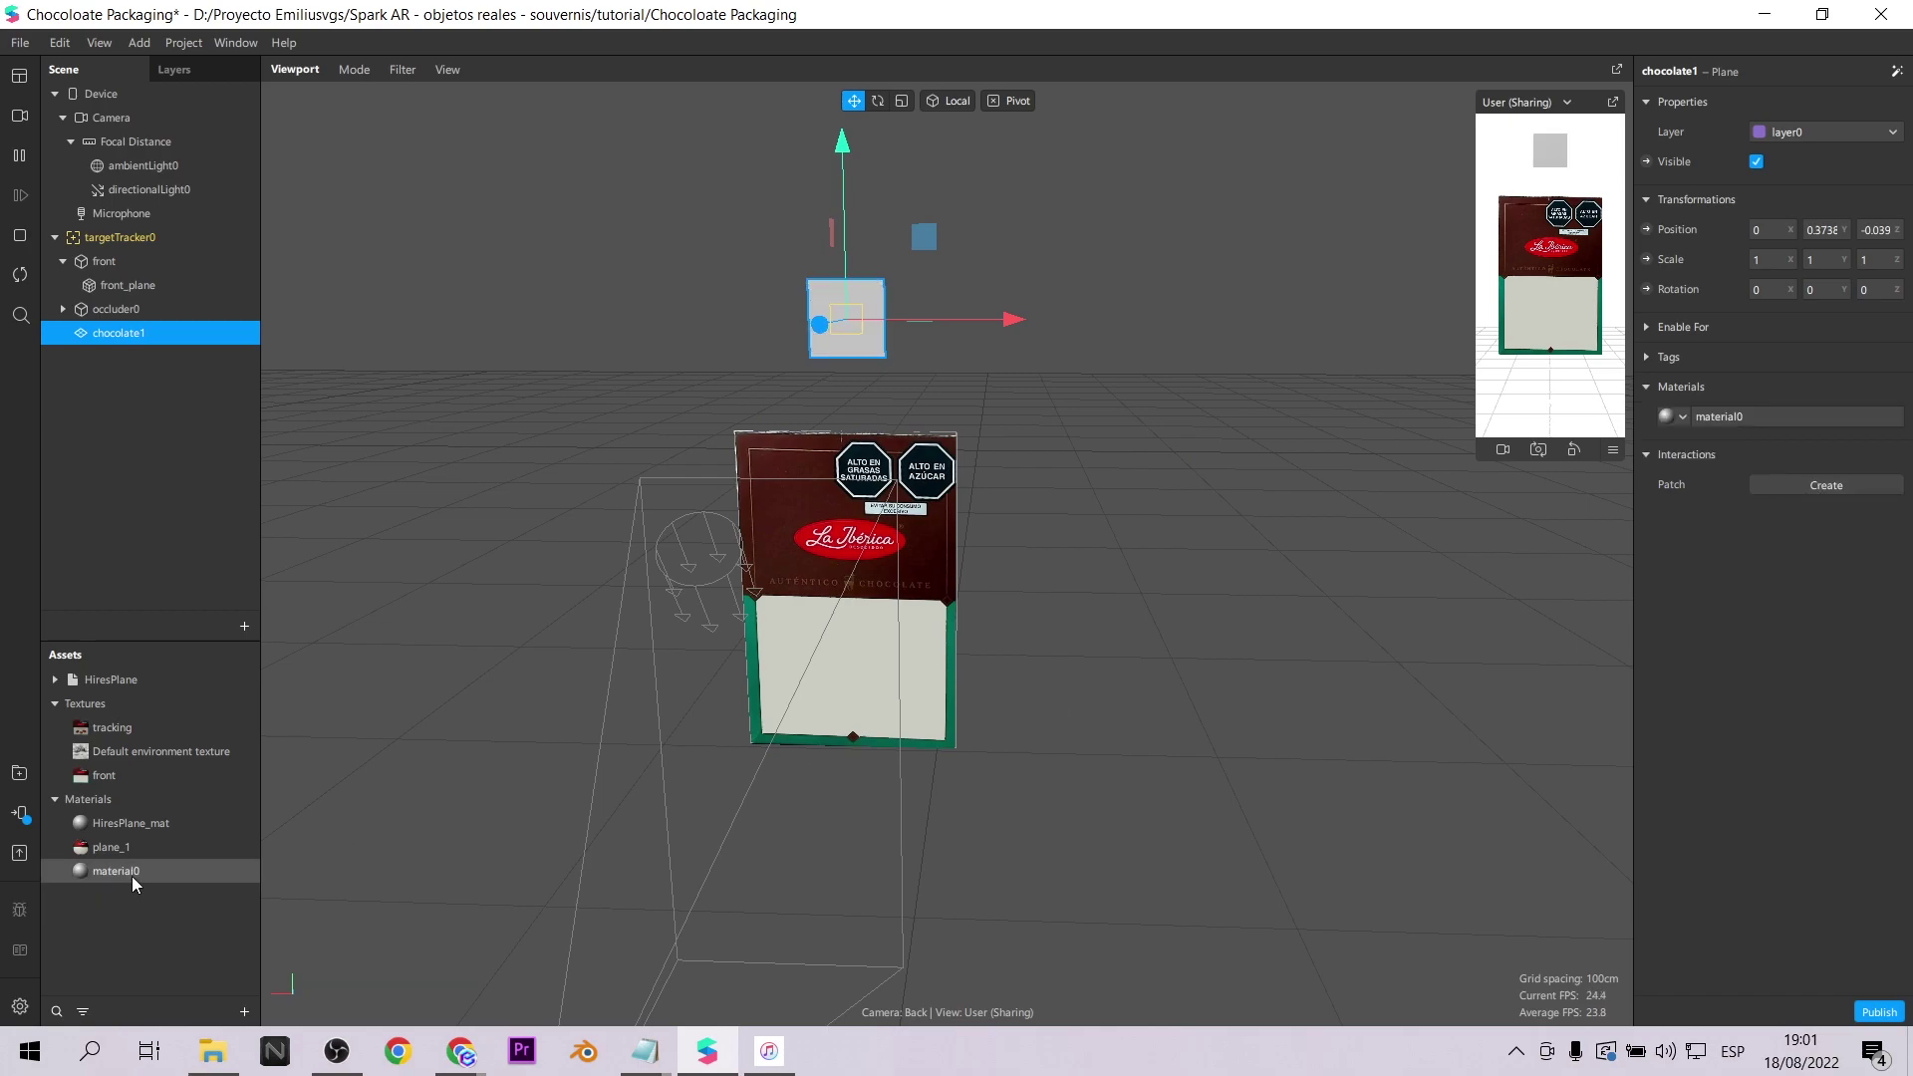
# Rename the chocolate1 plane's new material as chocolate_1 and set its shader type to Flat.
pyautogui.click(134, 874)
pyautogui.doubleClick(134, 877)
pyautogui.write('chocolate_1')
pyautogui.press('Return')
pyautogui.click(1822, 108)
pyautogui.click(1808, 111)
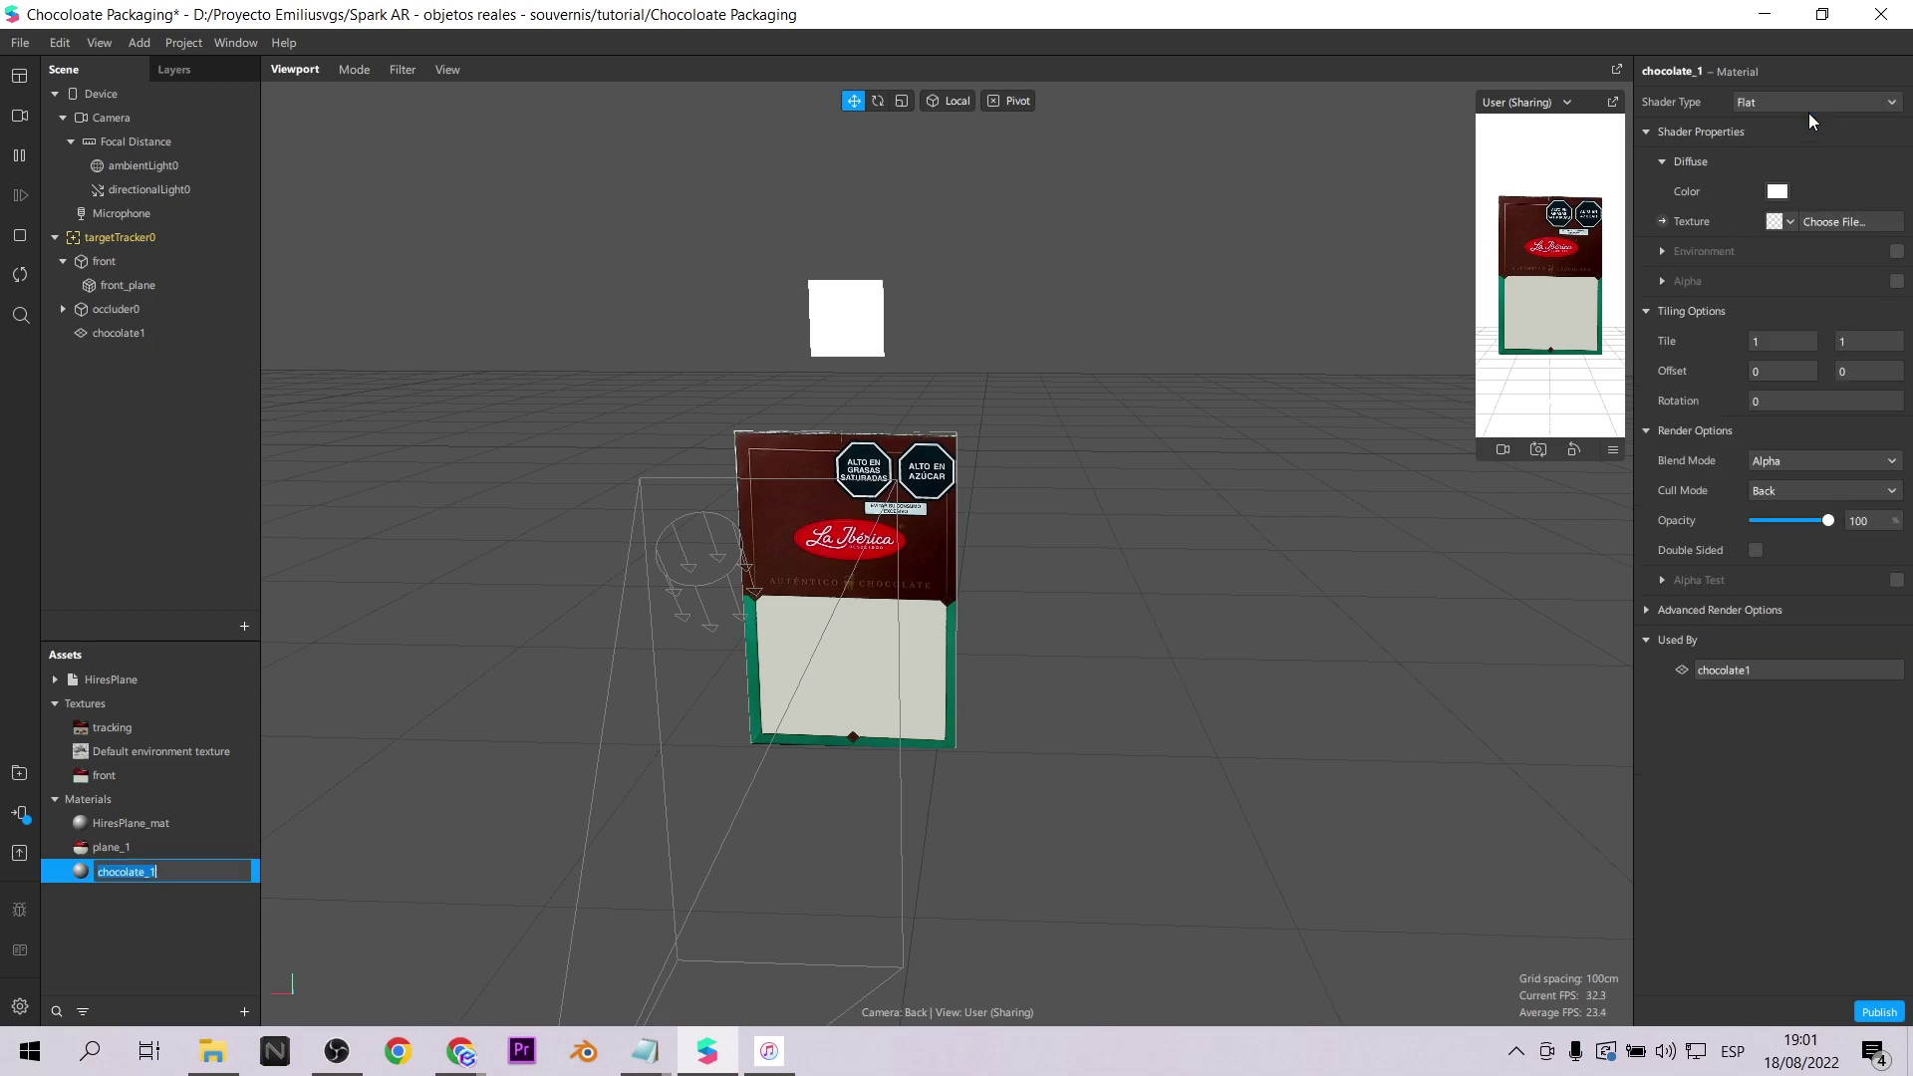
# Import the chocolate2 image as a new texture for the chocolate_1 material.
pyautogui.click(1791, 223)
pyautogui.click(1809, 317)
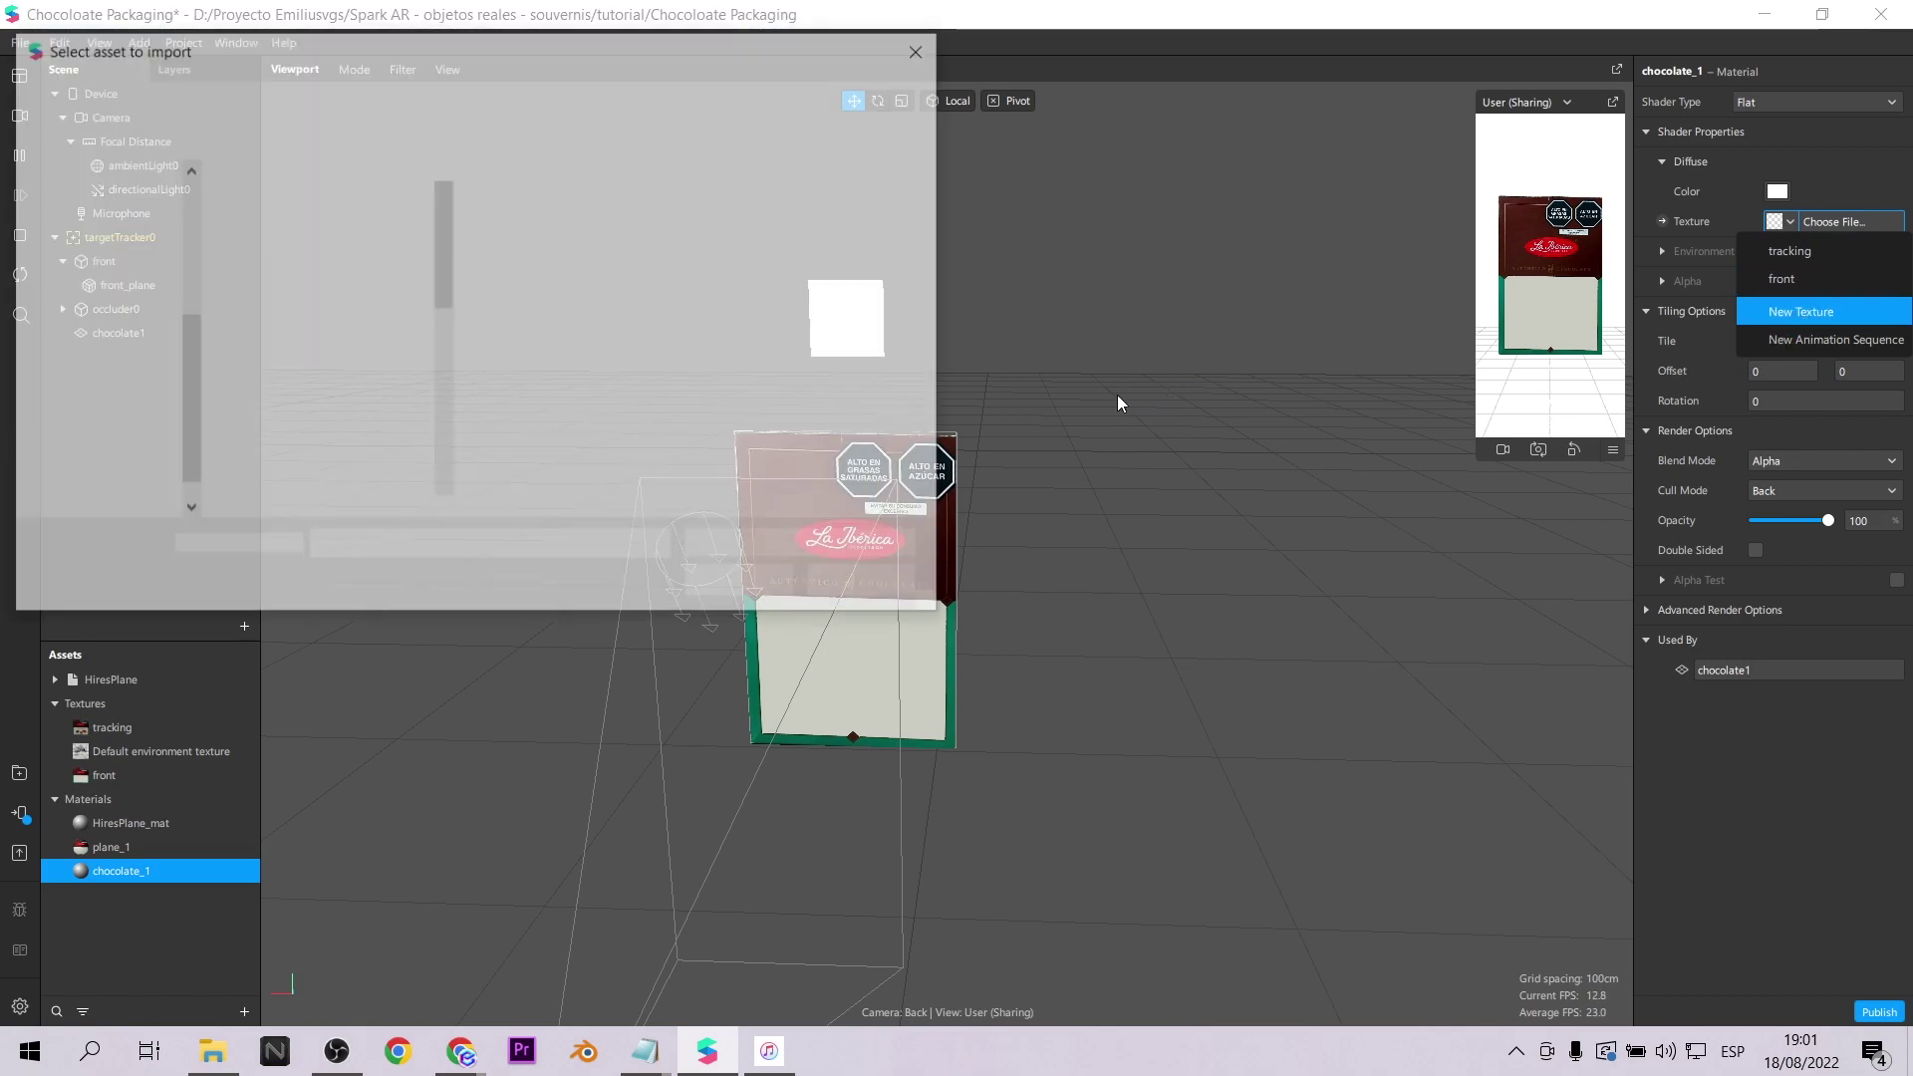
pyautogui.scroll(-3, 295, 385)
pyautogui.scroll(1, 307, 311)
pyautogui.click(297, 284)
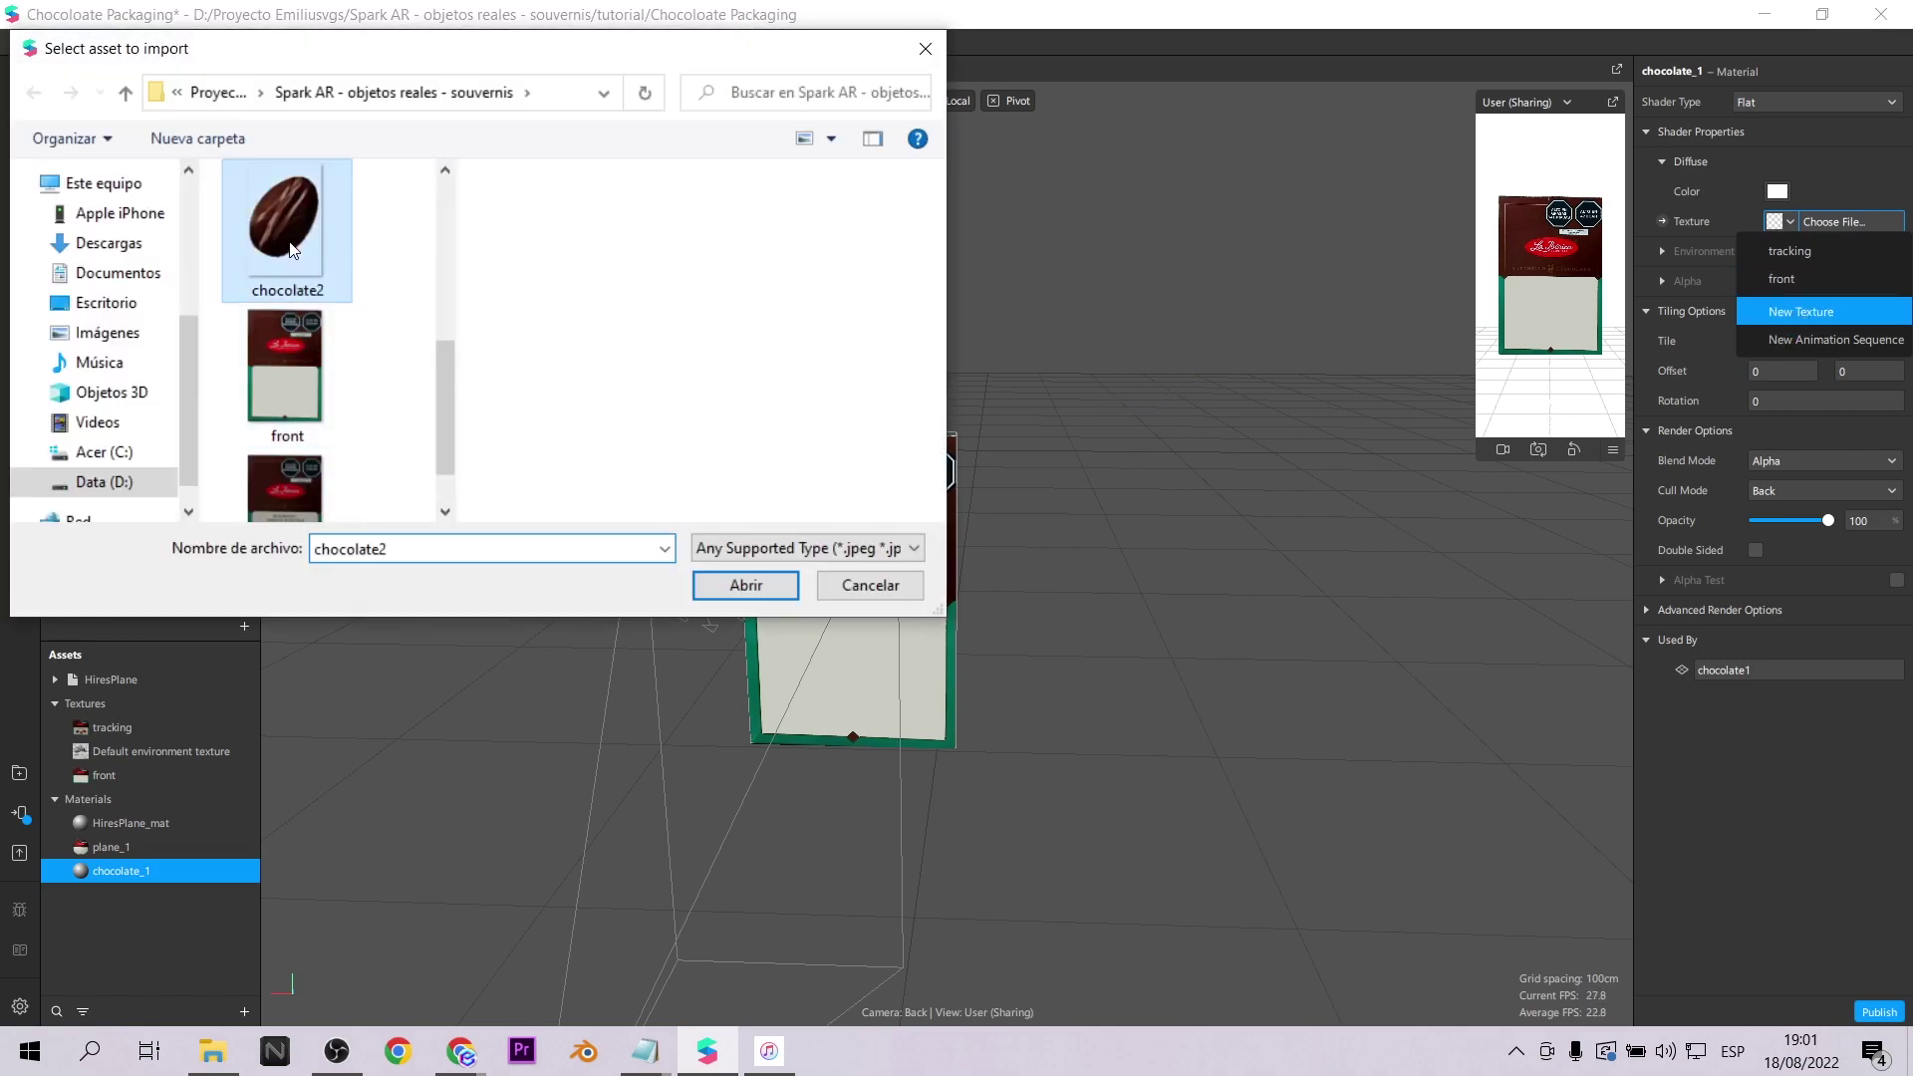
pyautogui.click(742, 585)
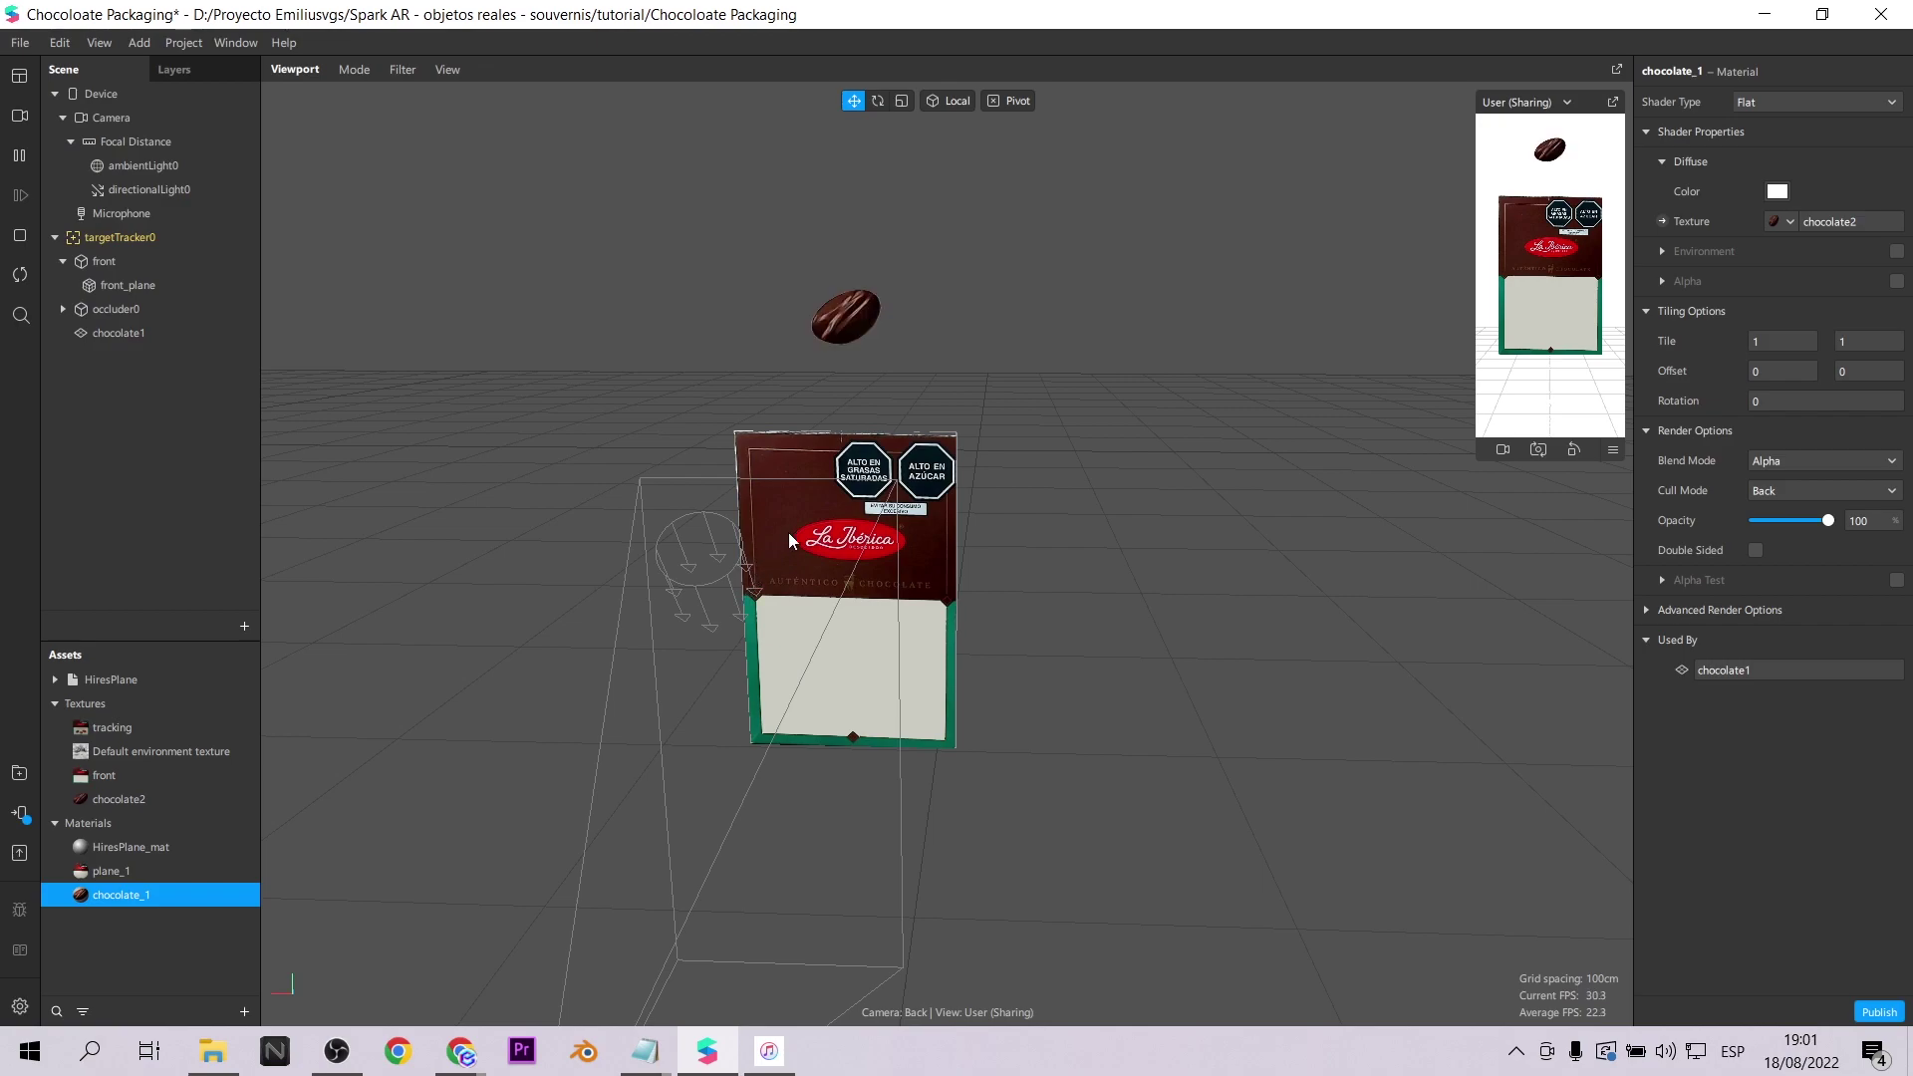
# Scale the chocolate1 plane to 0.5 on all axes and raise it to about Y 0.40.
pyautogui.click(119, 332)
pyautogui.click(1771, 258)
pyautogui.write('0')
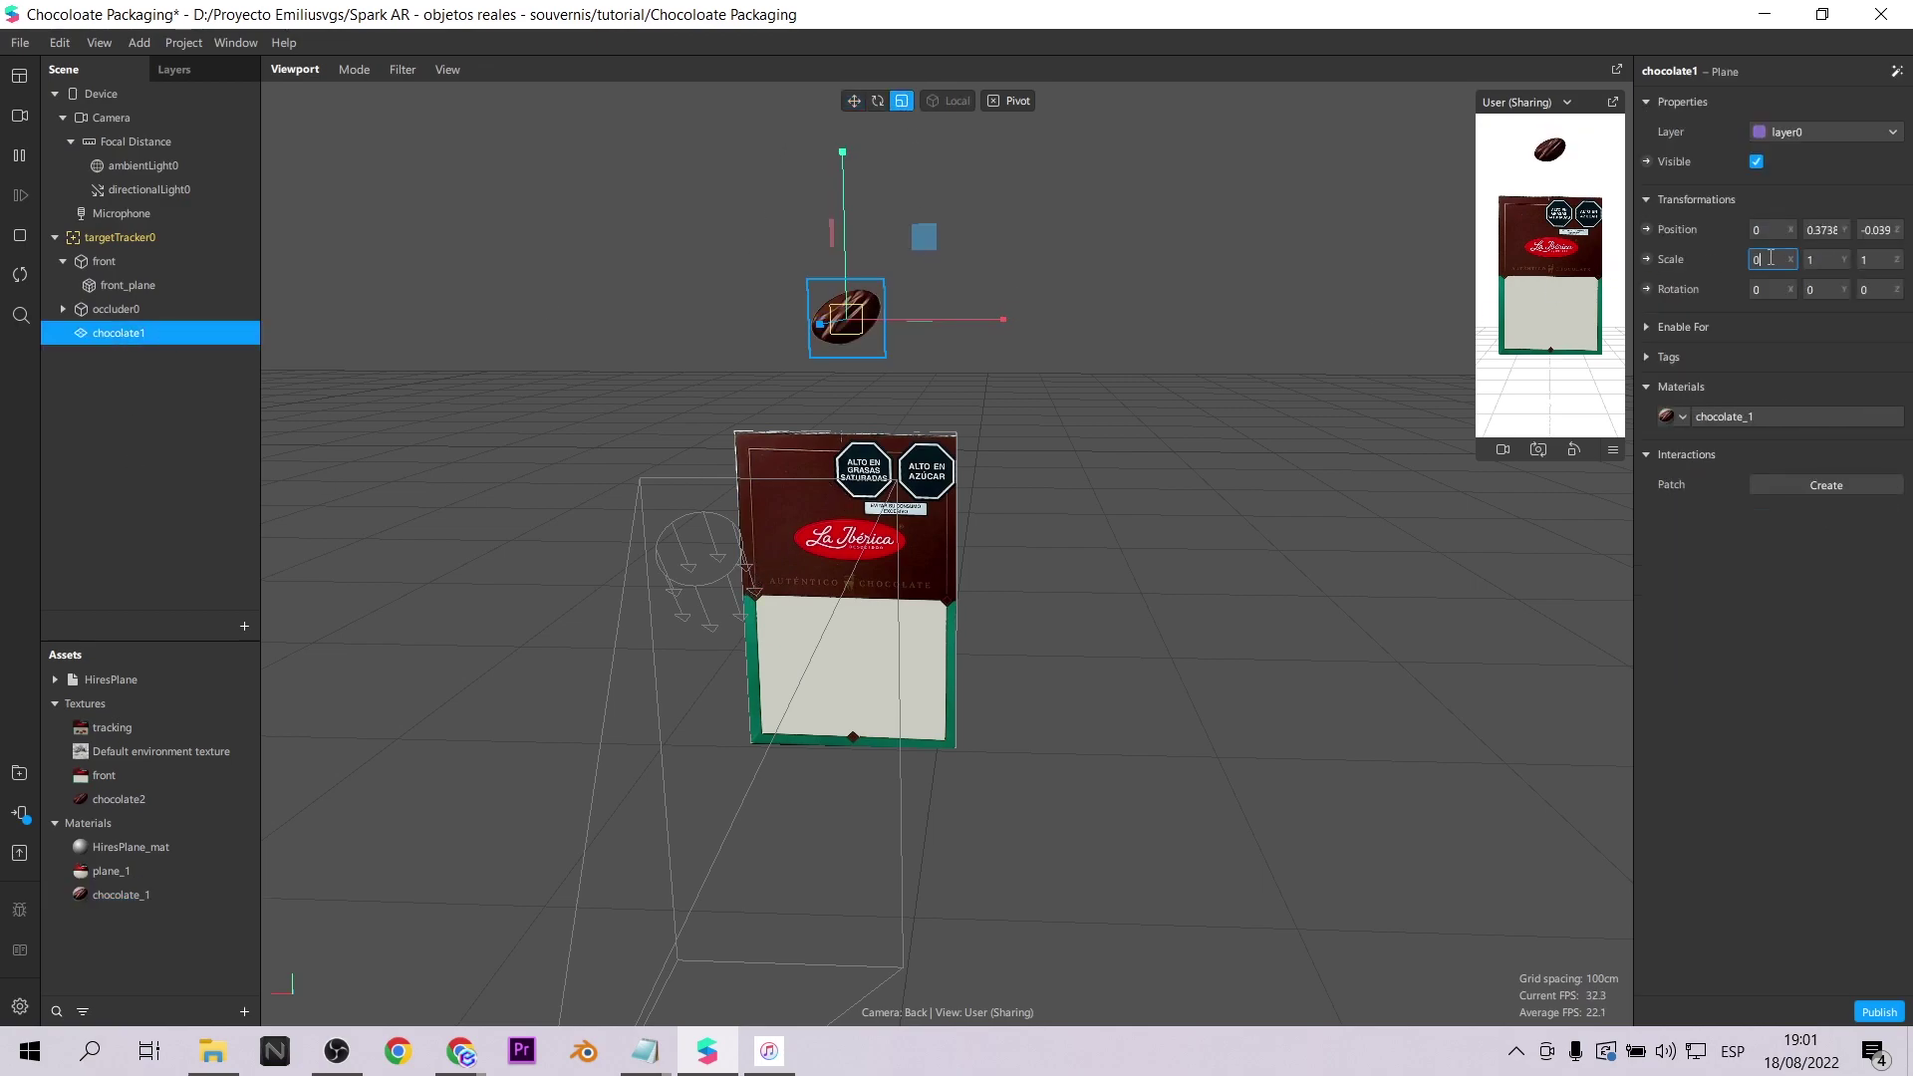
pyautogui.write('.5')
pyautogui.click(1827, 262)
pyautogui.write('0.5')
pyautogui.click(1881, 260)
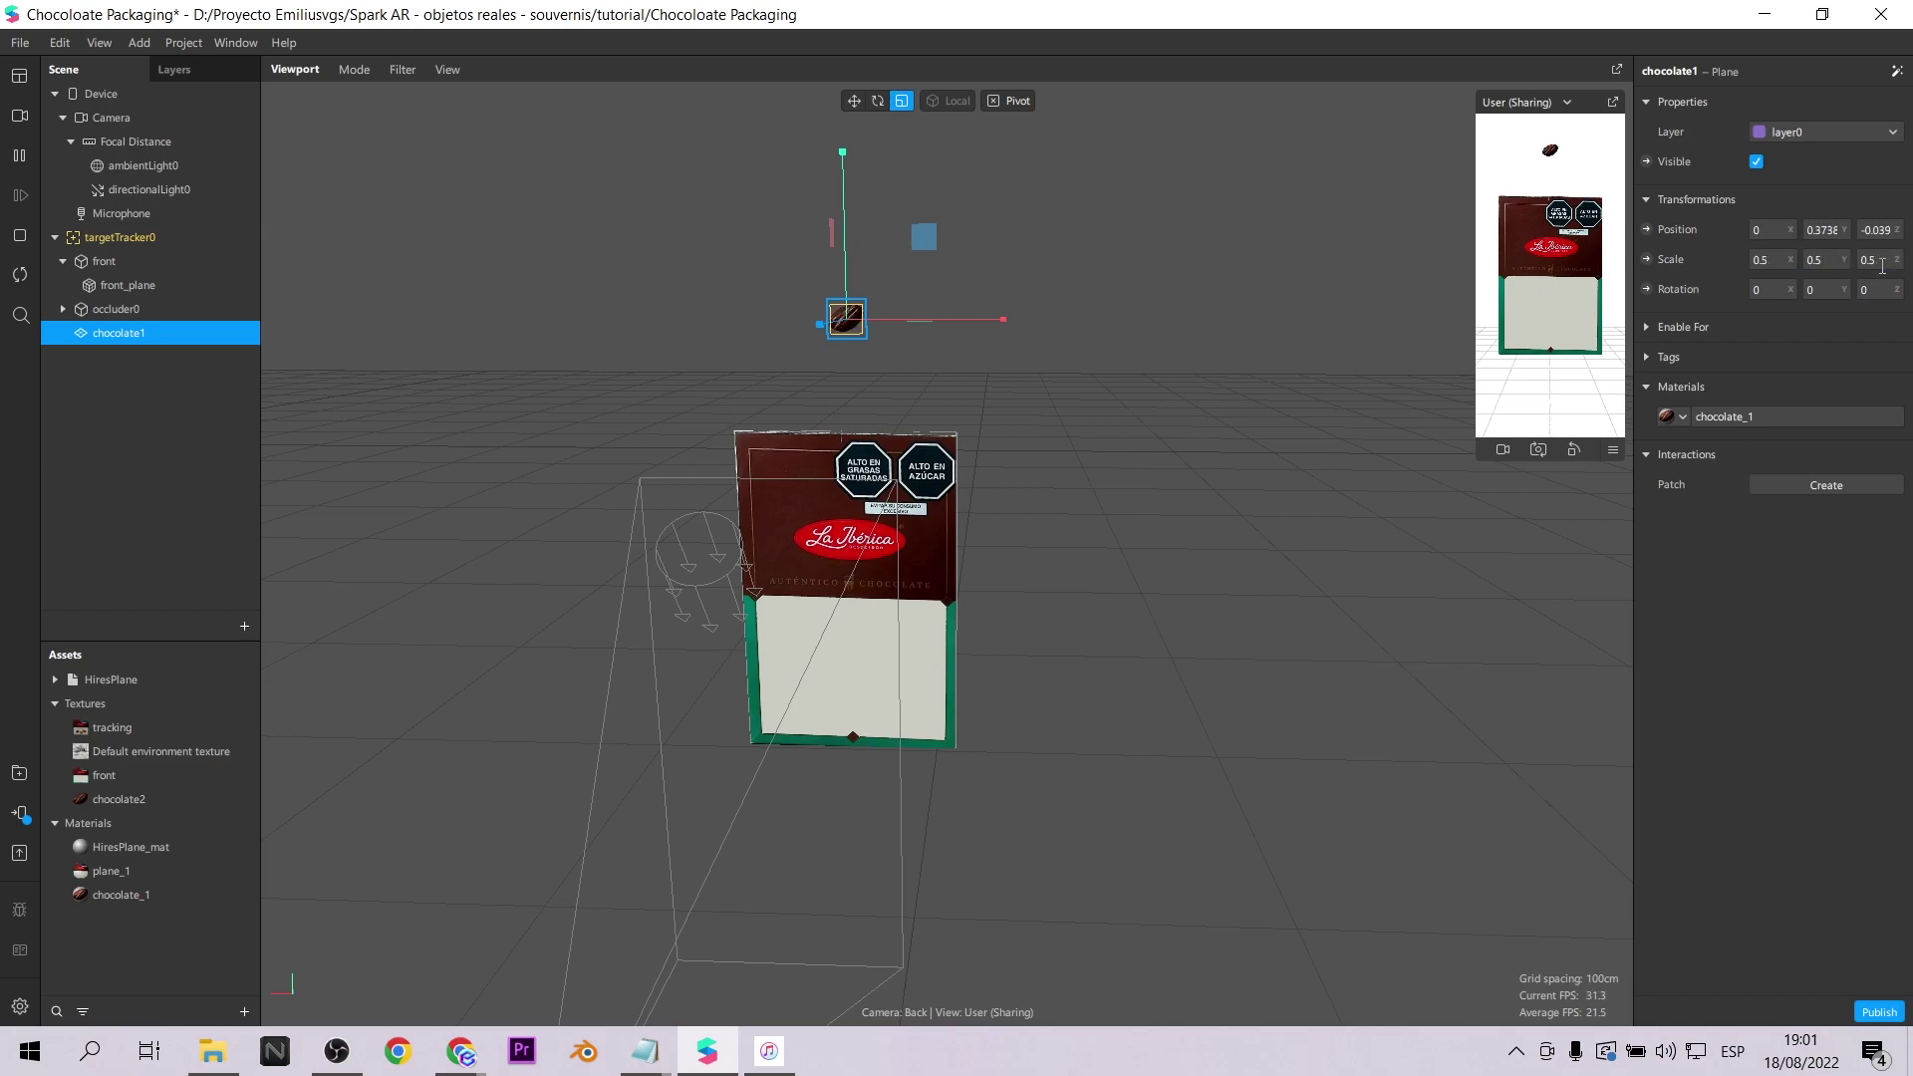
pyautogui.moveTo(841, 141)
pyautogui.mouseDown()
pyautogui.moveTo(841, 114)
pyautogui.moveTo(839, 468)
pyautogui.moveTo(841, 122)
pyautogui.mouseUp()
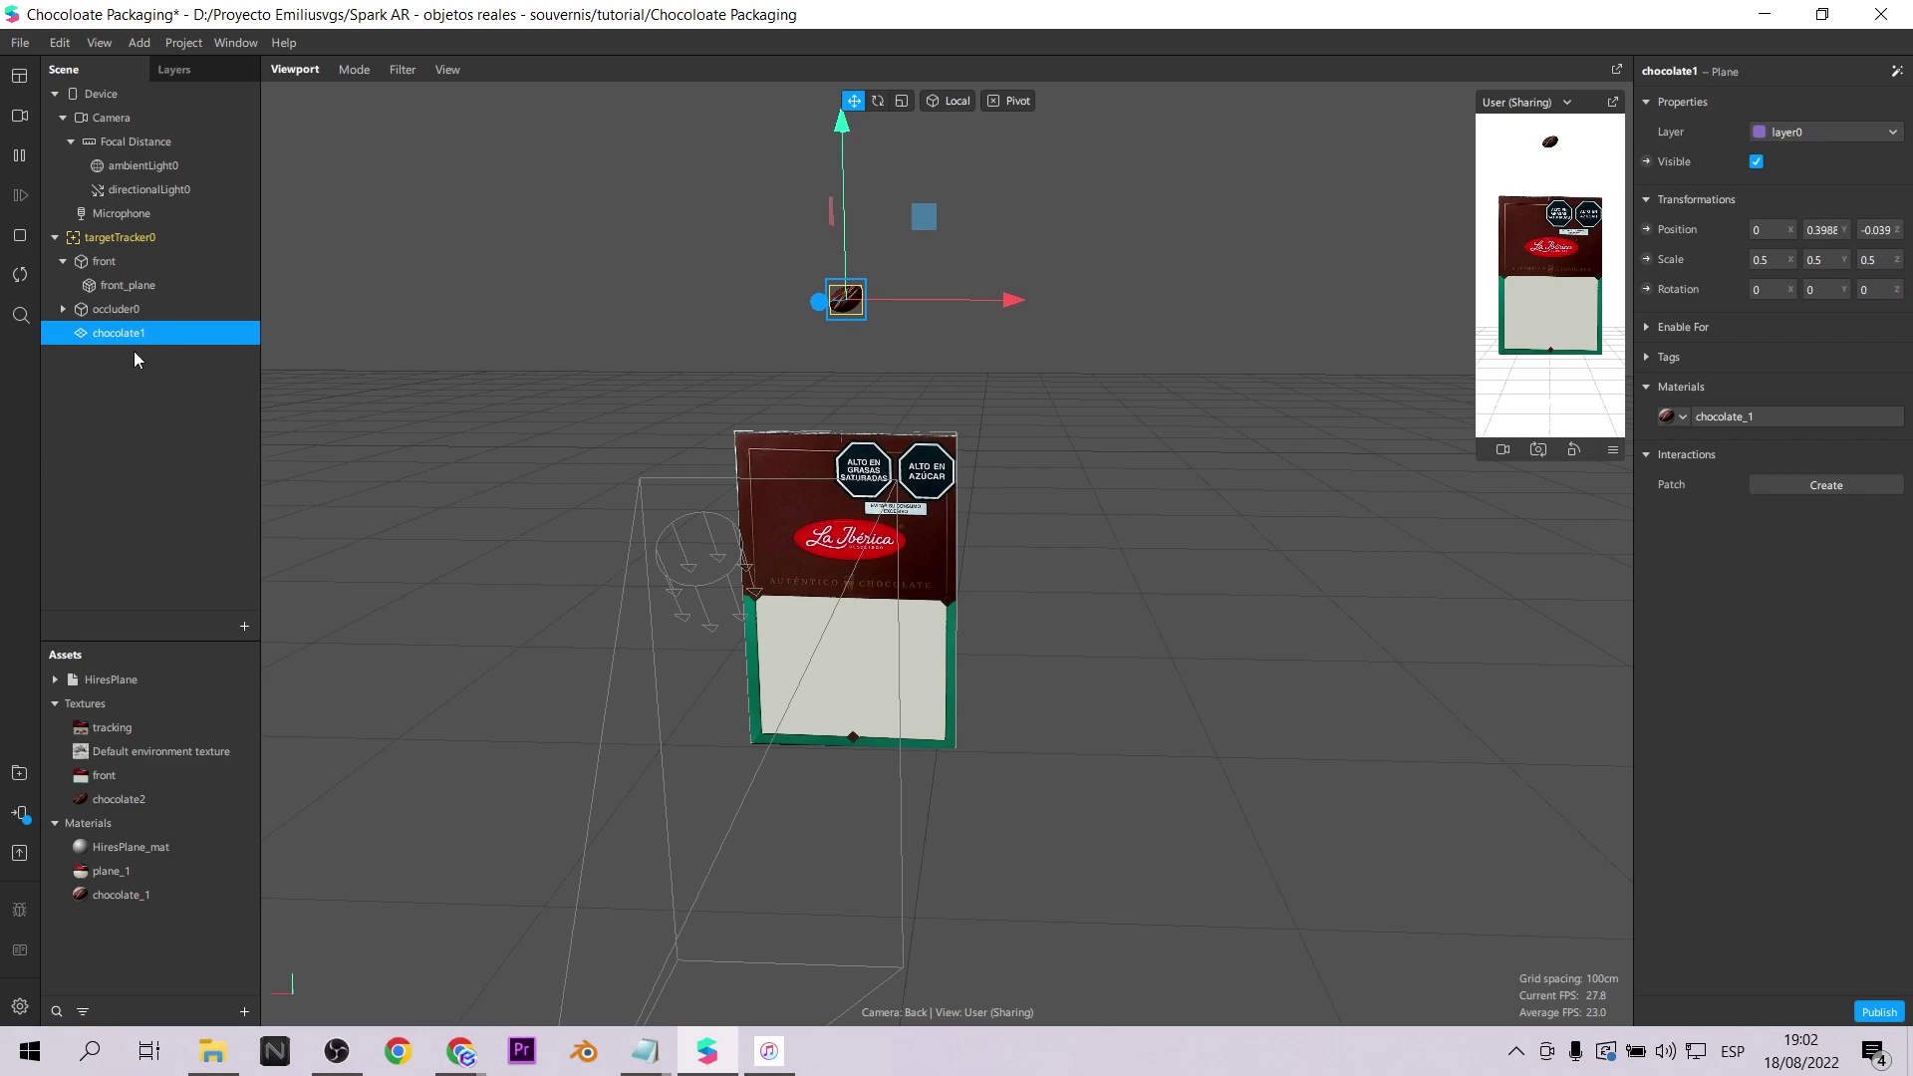
# Duplicate the chocolate1 plane and move the copy right and lower, to about X 0.11 and Y 0.34.
pyautogui.rightClick(125, 339)
pyautogui.click(154, 529)
pyautogui.moveTo(998, 302); pyautogui.dragTo(1069, 309)
pyautogui.moveTo(925, 113); pyautogui.dragTo(924, 172)
# Create a new material for the chocolate2 plane and rename it chocolate_2.
pyautogui.click(1682, 417)
pyautogui.click(1759, 538)
pyautogui.click(114, 917)
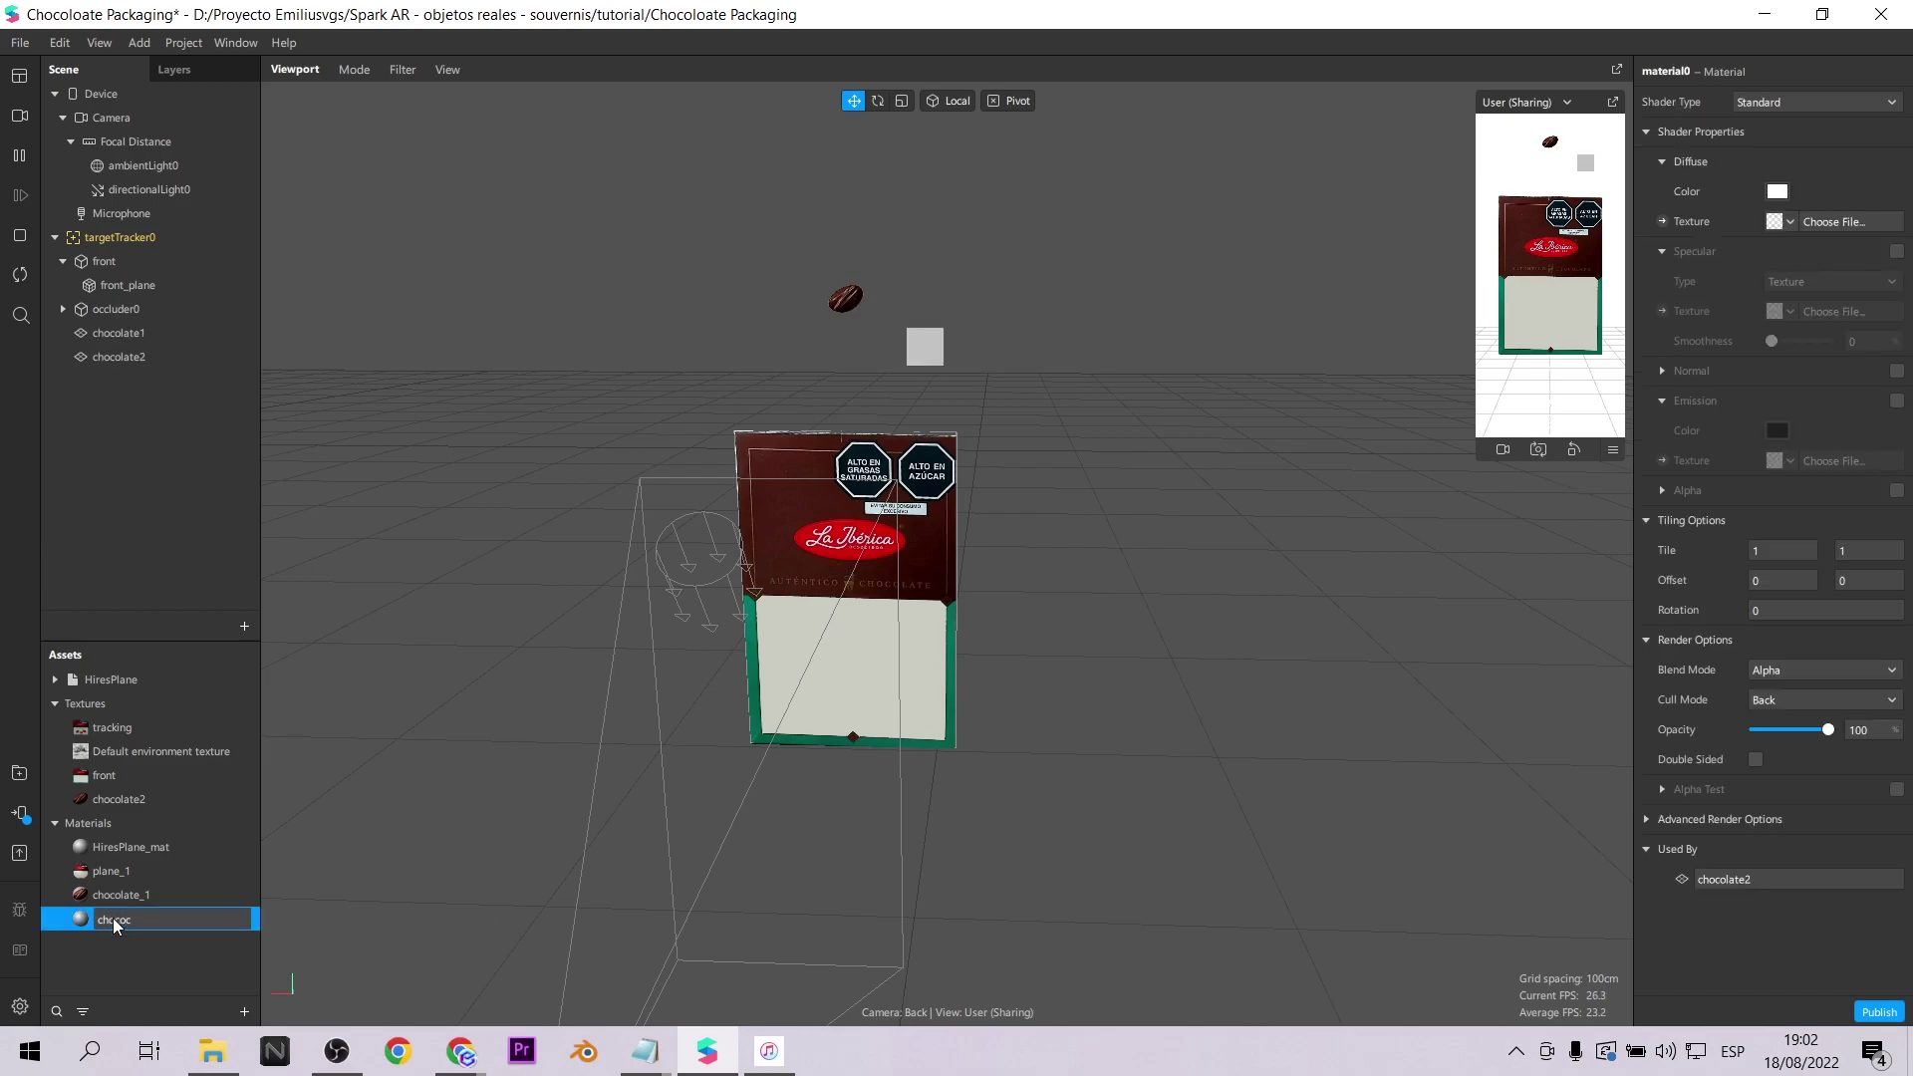
pyautogui.write('2')
pyautogui.press('Return')
pyautogui.doubleClick(146, 919)
pyautogui.click(146, 918)
pyautogui.write('_')
pyautogui.press('Return')
# Set the chocolate_2 material's shader type to Flat and import the chocolate1 image as its texture.
pyautogui.click(1793, 101)
pyautogui.click(1779, 125)
pyautogui.click(1791, 221)
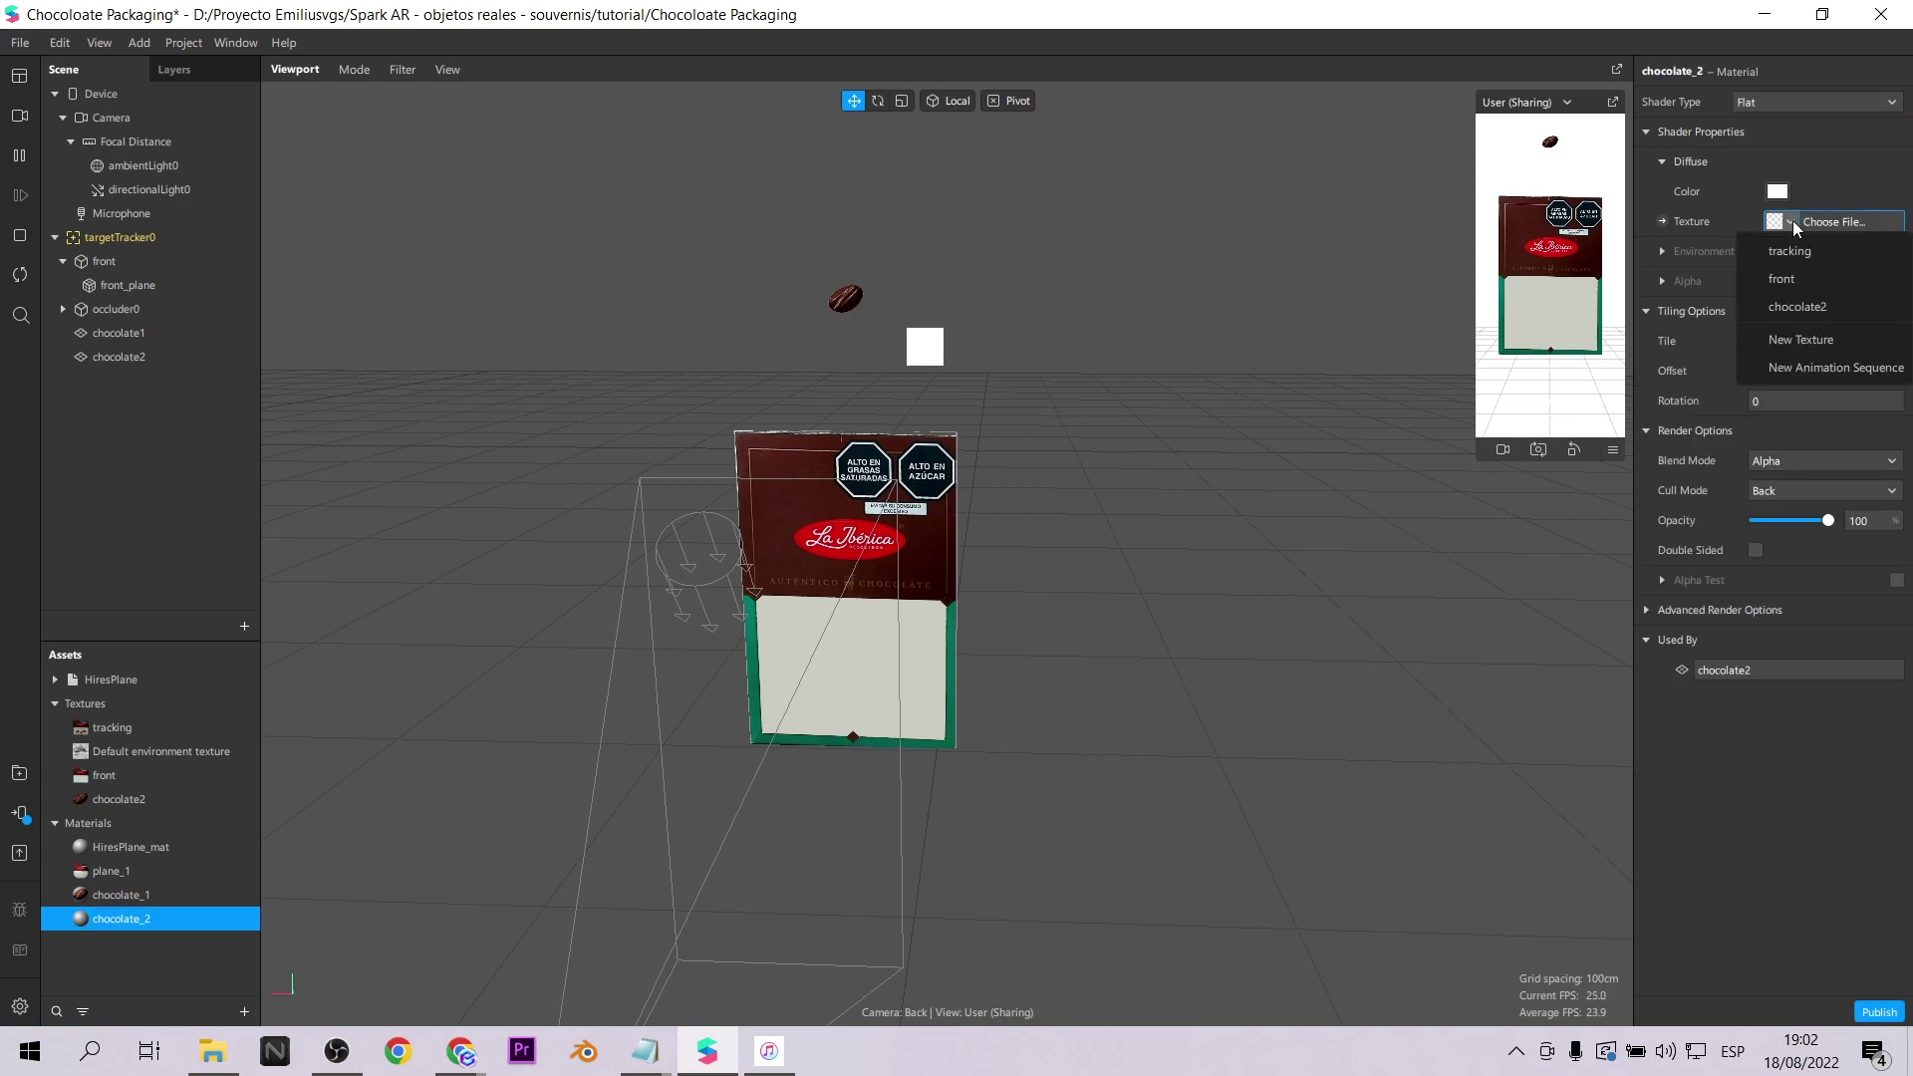
pyautogui.click(1825, 340)
pyautogui.scroll(-3, 249, 413)
pyautogui.click(284, 204)
pyautogui.click(757, 580)
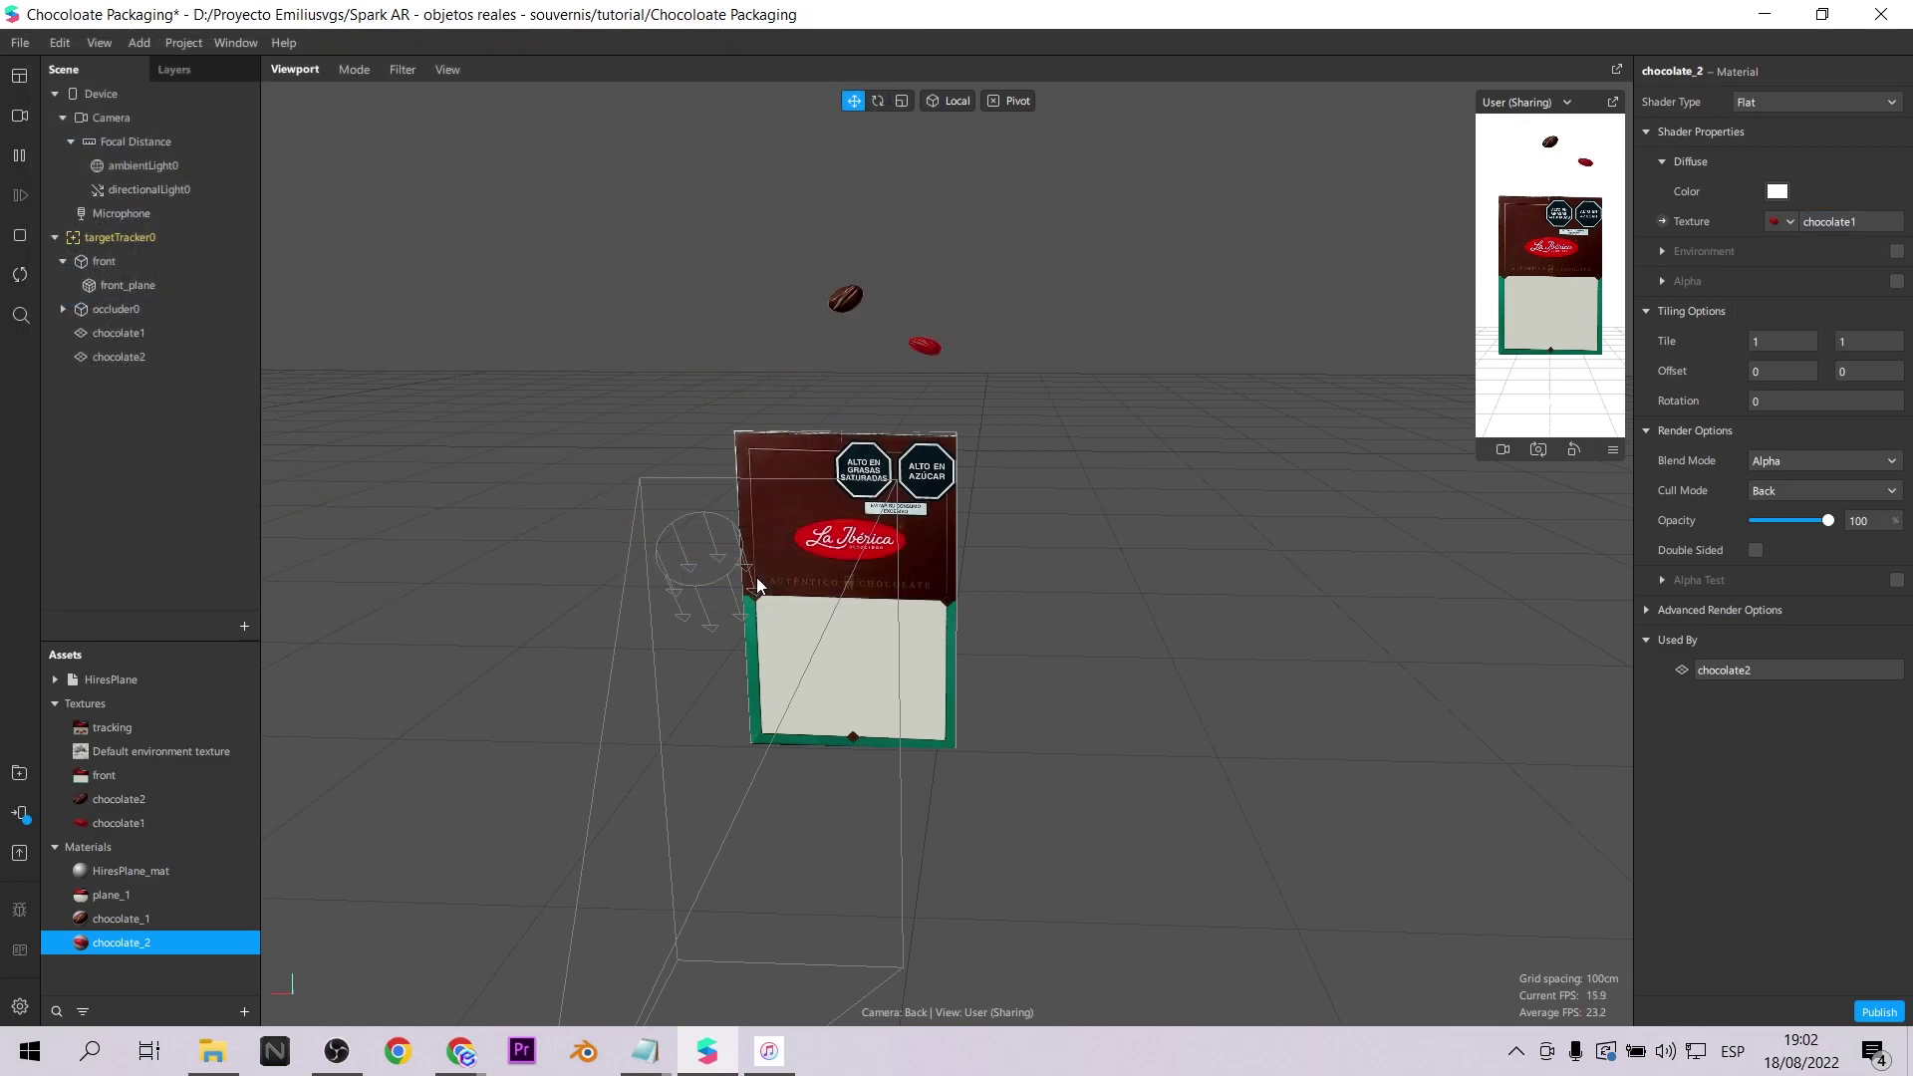
# Enlarge the chocolate2 plane to a scale of about 0.6 in X and Y.
pyautogui.doubleClick(140, 356)
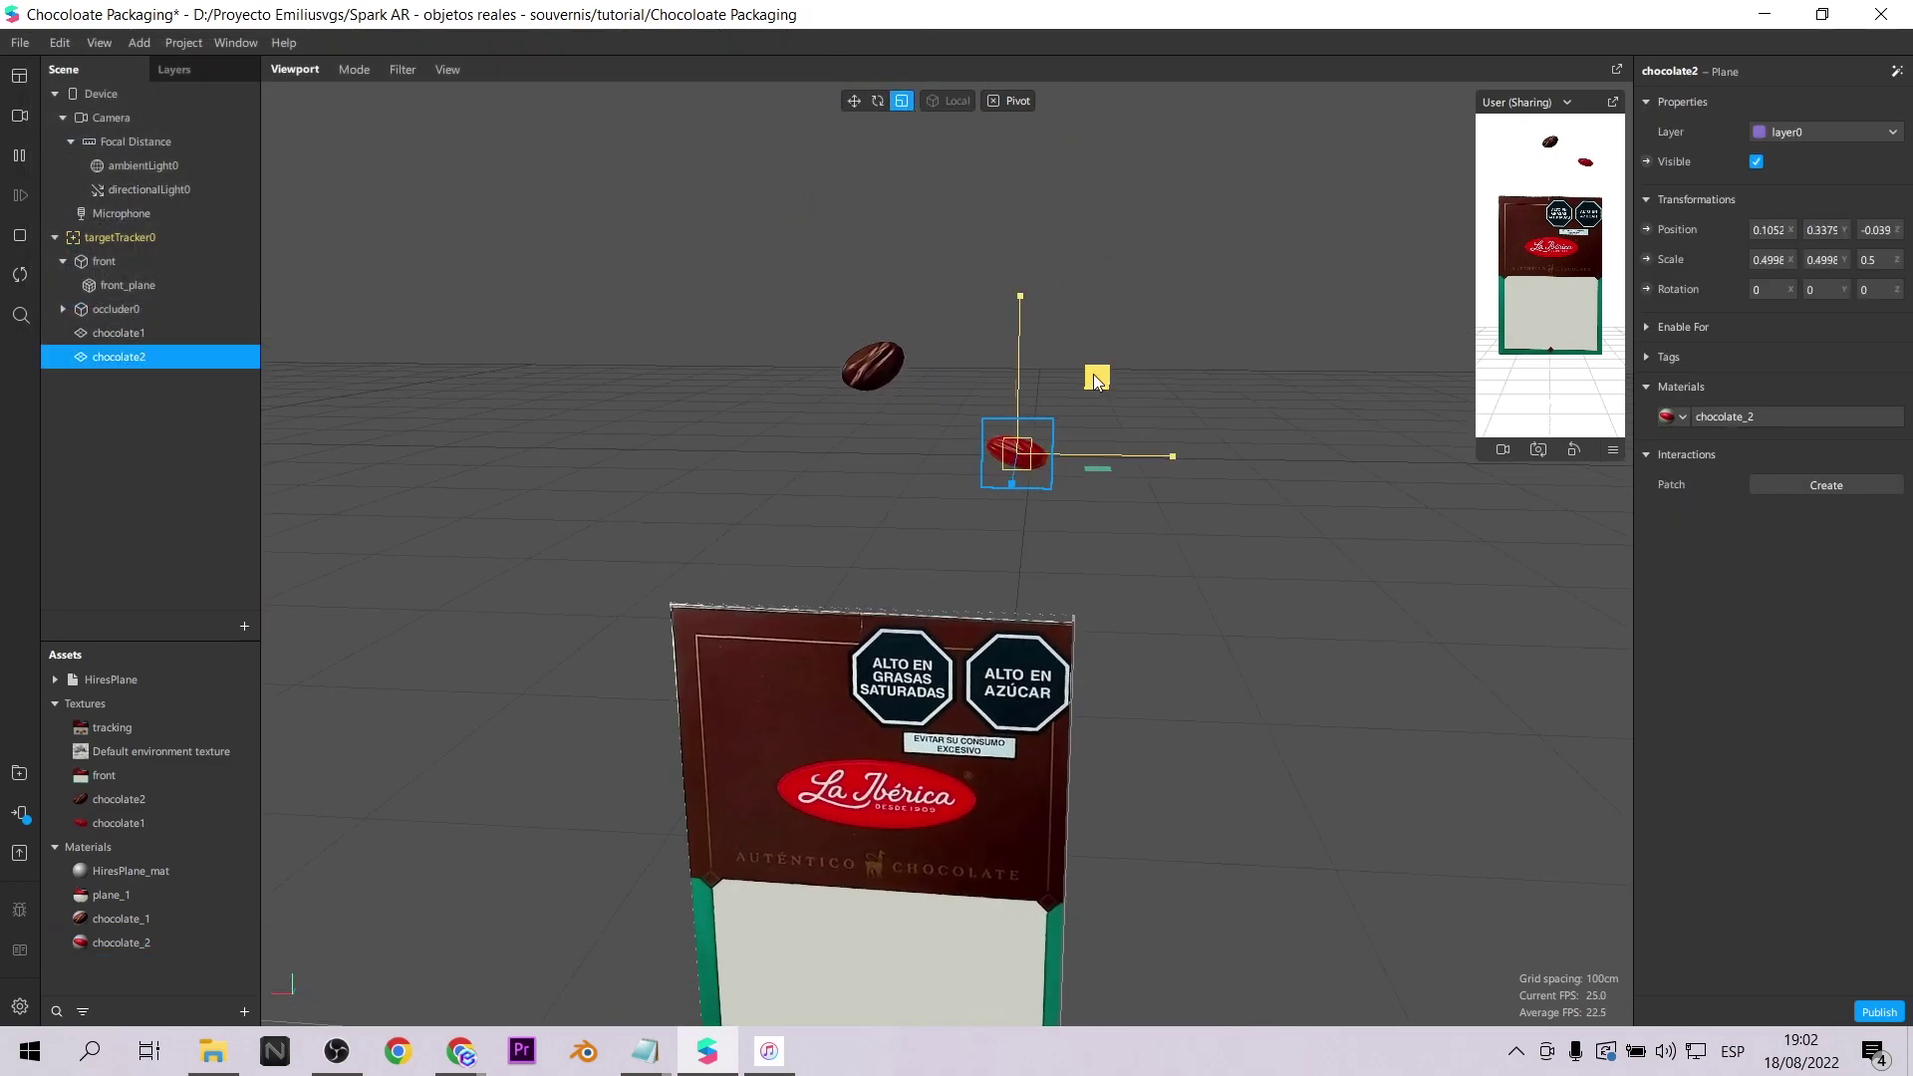
pyautogui.moveTo(1095, 382); pyautogui.dragTo(1117, 364)
pyautogui.click(65, 443)
pyautogui.click(854, 100)
# Duplicate the chocolate1 plane and place the copy to its left, at about X -0.08 and Y 0.39.
pyautogui.rightClick(126, 331)
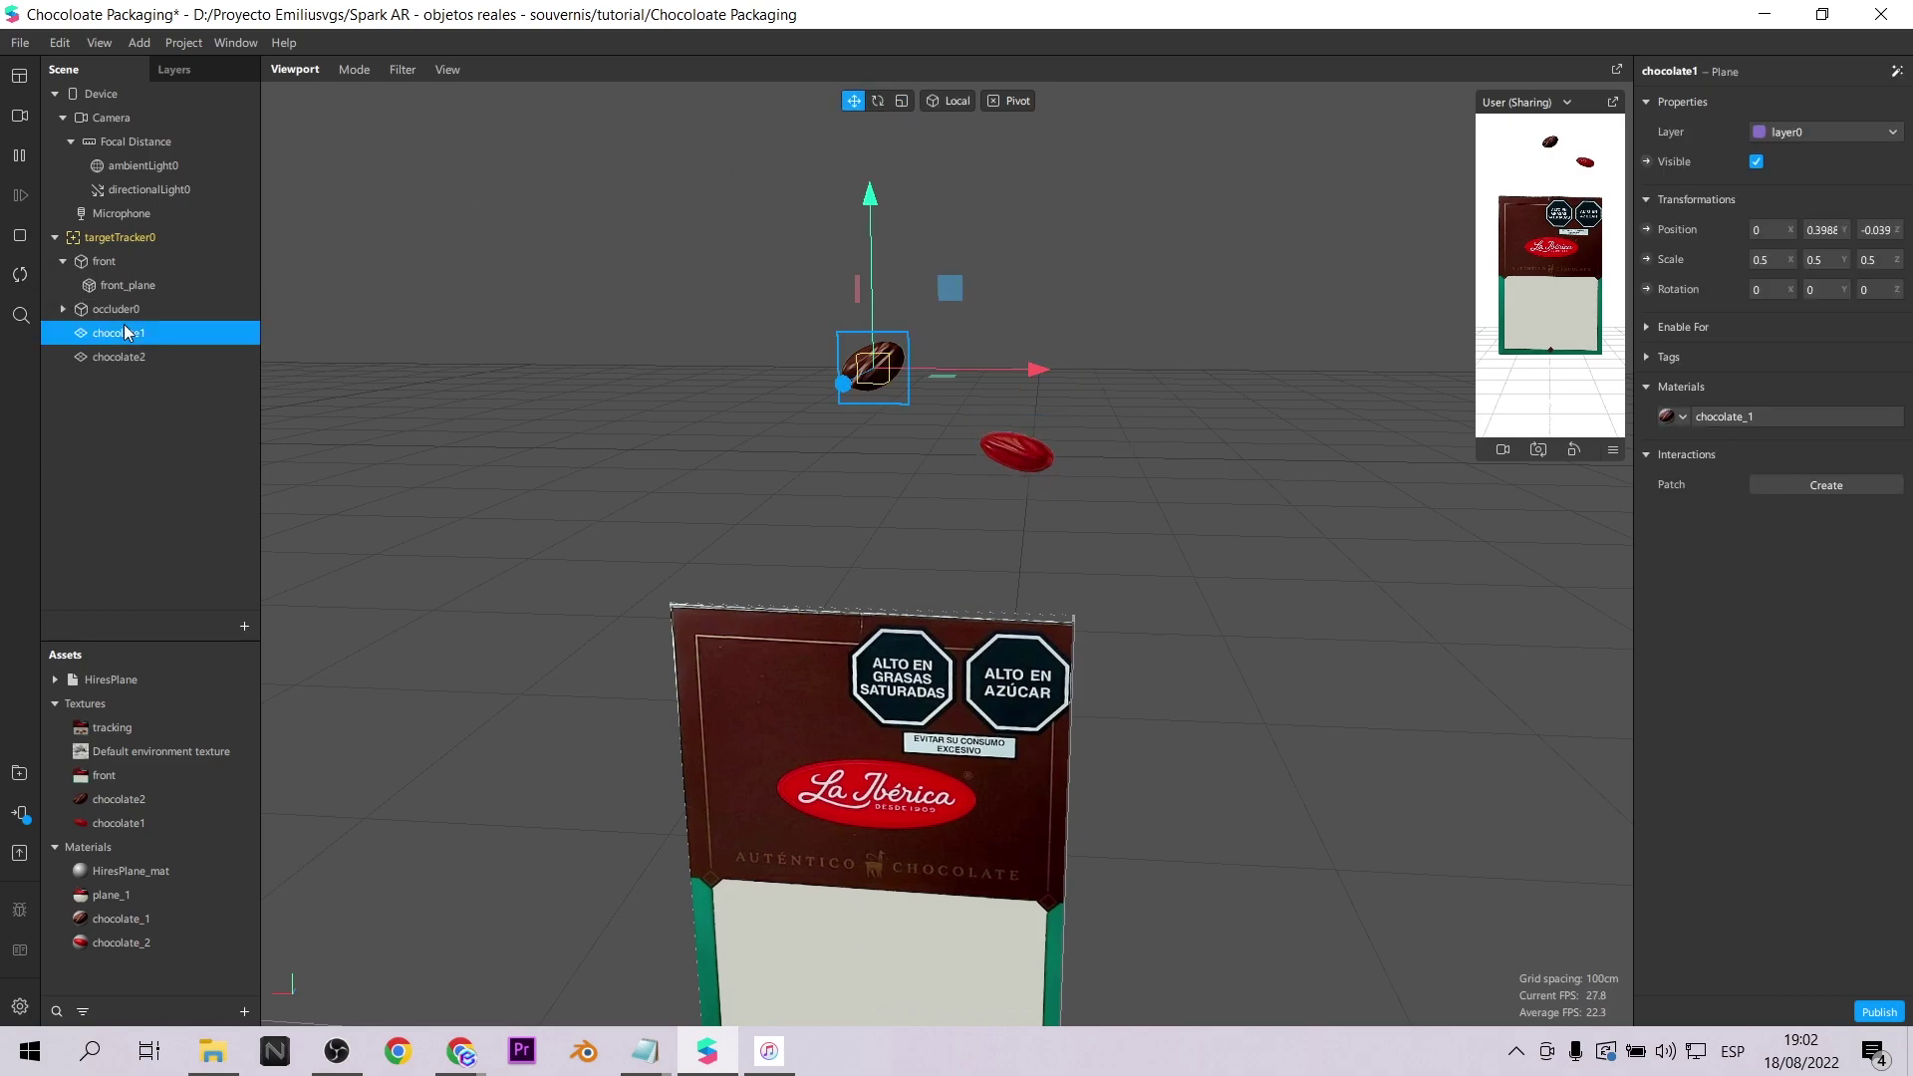
pyautogui.click(193, 518)
pyautogui.click(130, 356)
pyautogui.moveTo(999, 369); pyautogui.dragTo(898, 369)
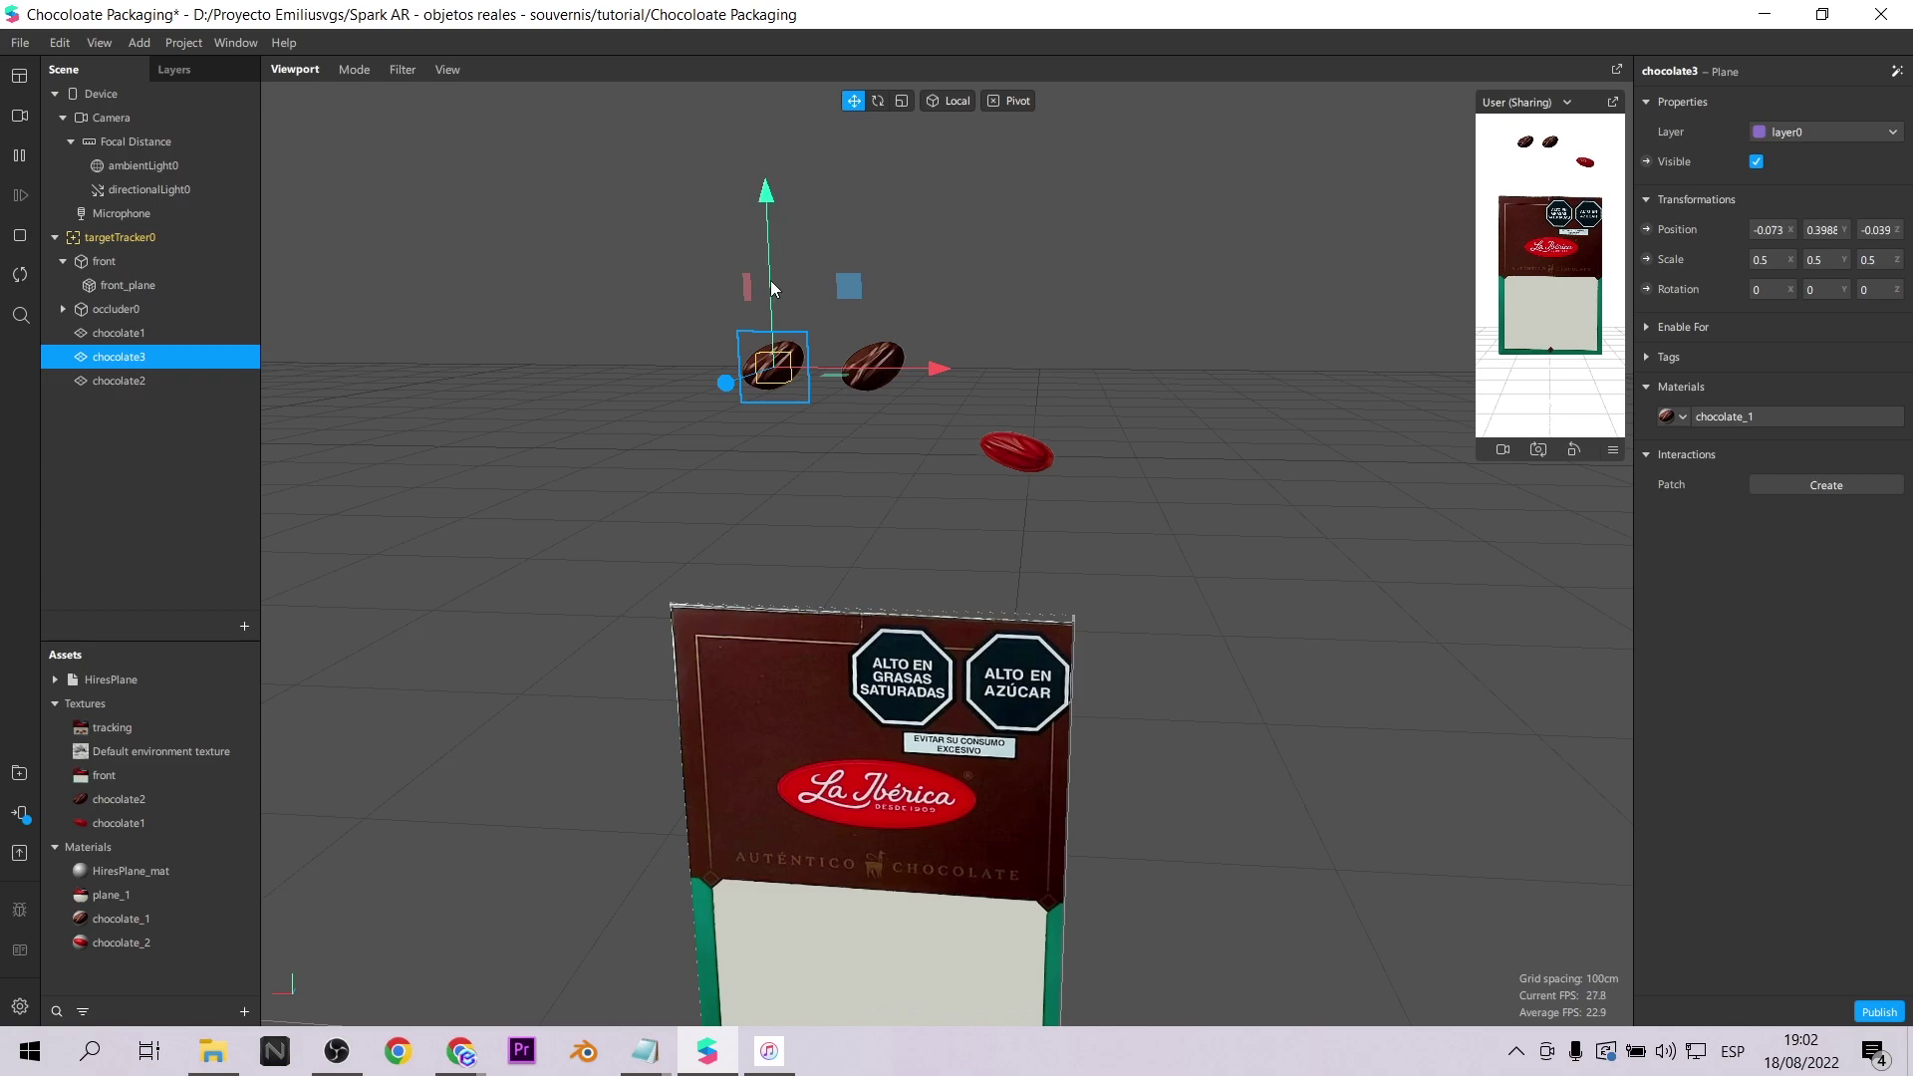
pyautogui.moveTo(770, 283); pyautogui.dragTo(769, 189)
# Rotate the chocolate3 plane about 13.6 degrees around Z.
pyautogui.scroll(-2, 917, 395)
pyautogui.moveTo(917, 394); pyautogui.dragTo(947, 459, button='middle')
pyautogui.click(878, 101)
pyautogui.moveTo(920, 313); pyautogui.dragTo(881, 382)
pyautogui.click(854, 101)
# Duplicate the chocolate2 plane, then tilt the copy and place it above the two dark bonbons.
pyautogui.rightClick(113, 385)
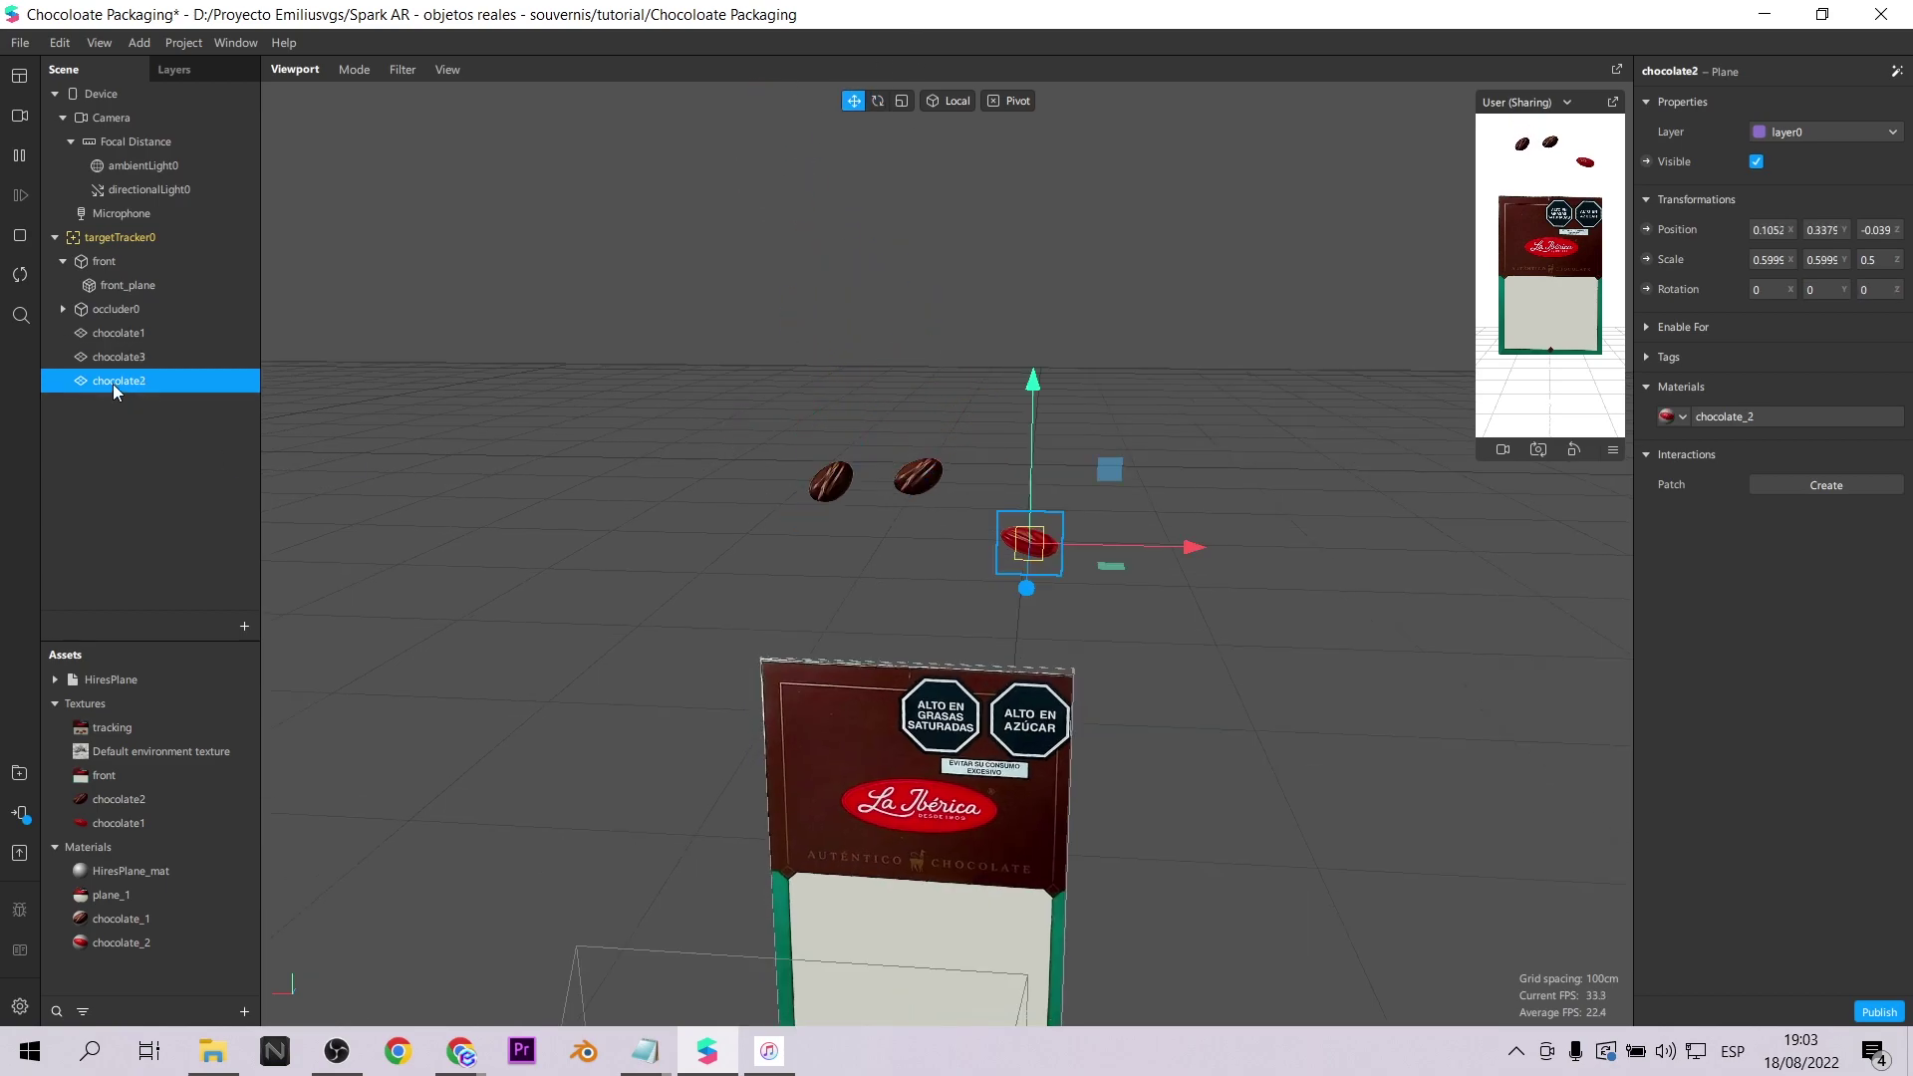
pyautogui.click(180, 572)
pyautogui.click(878, 100)
pyautogui.moveTo(1191, 547); pyautogui.dragTo(975, 387)
pyautogui.click(854, 101)
# Move the chocolate1 plane slightly right to about X 0.03 and save the project.
pyautogui.click(160, 380)
pyautogui.click(157, 357)
pyautogui.click(158, 334)
pyautogui.moveTo(1076, 482); pyautogui.dragTo(1111, 483)
pyautogui.scroll(-4, 1198, 565)
pyautogui.moveTo(1199, 565); pyautogui.dragTo(1230, 667, button='right')
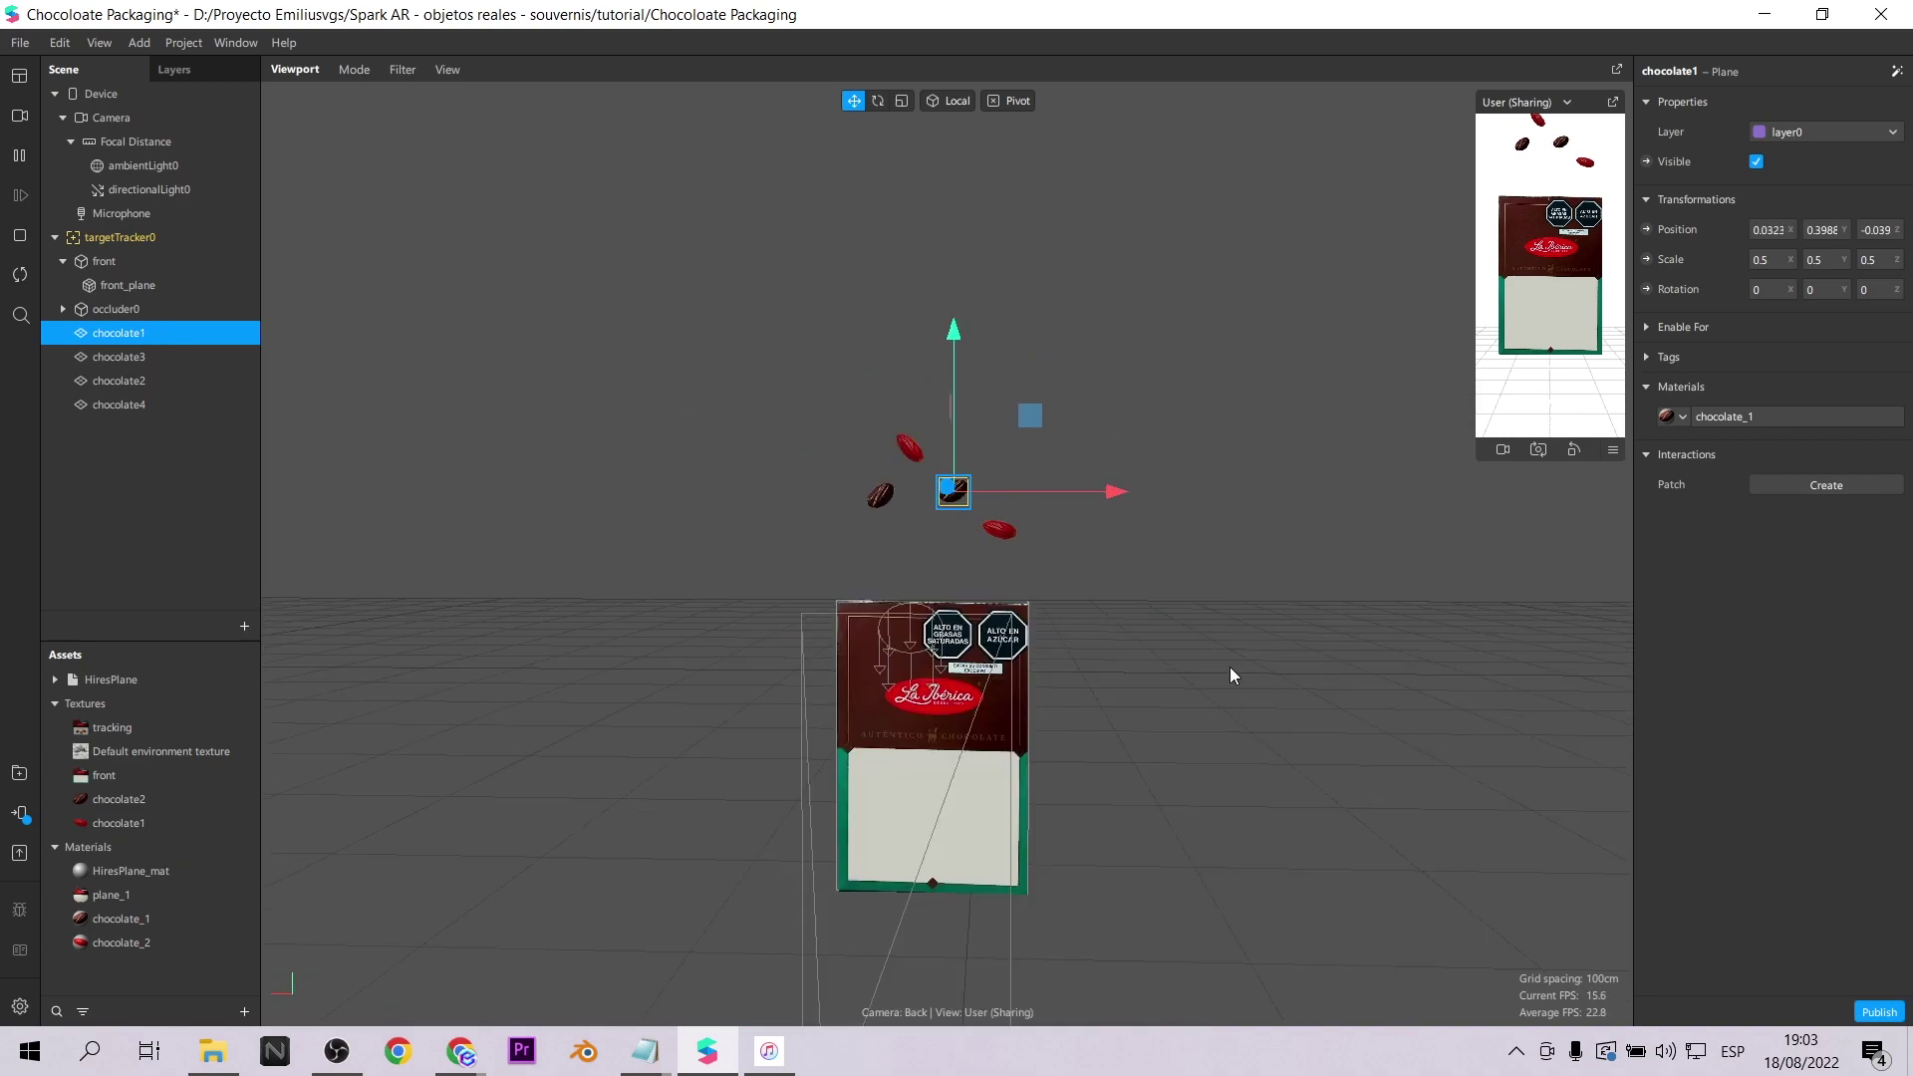
pyautogui.moveTo(1229, 666); pyautogui.dragTo(1258, 574, button='middle')
pyautogui.hotkey('ctrl', 's')
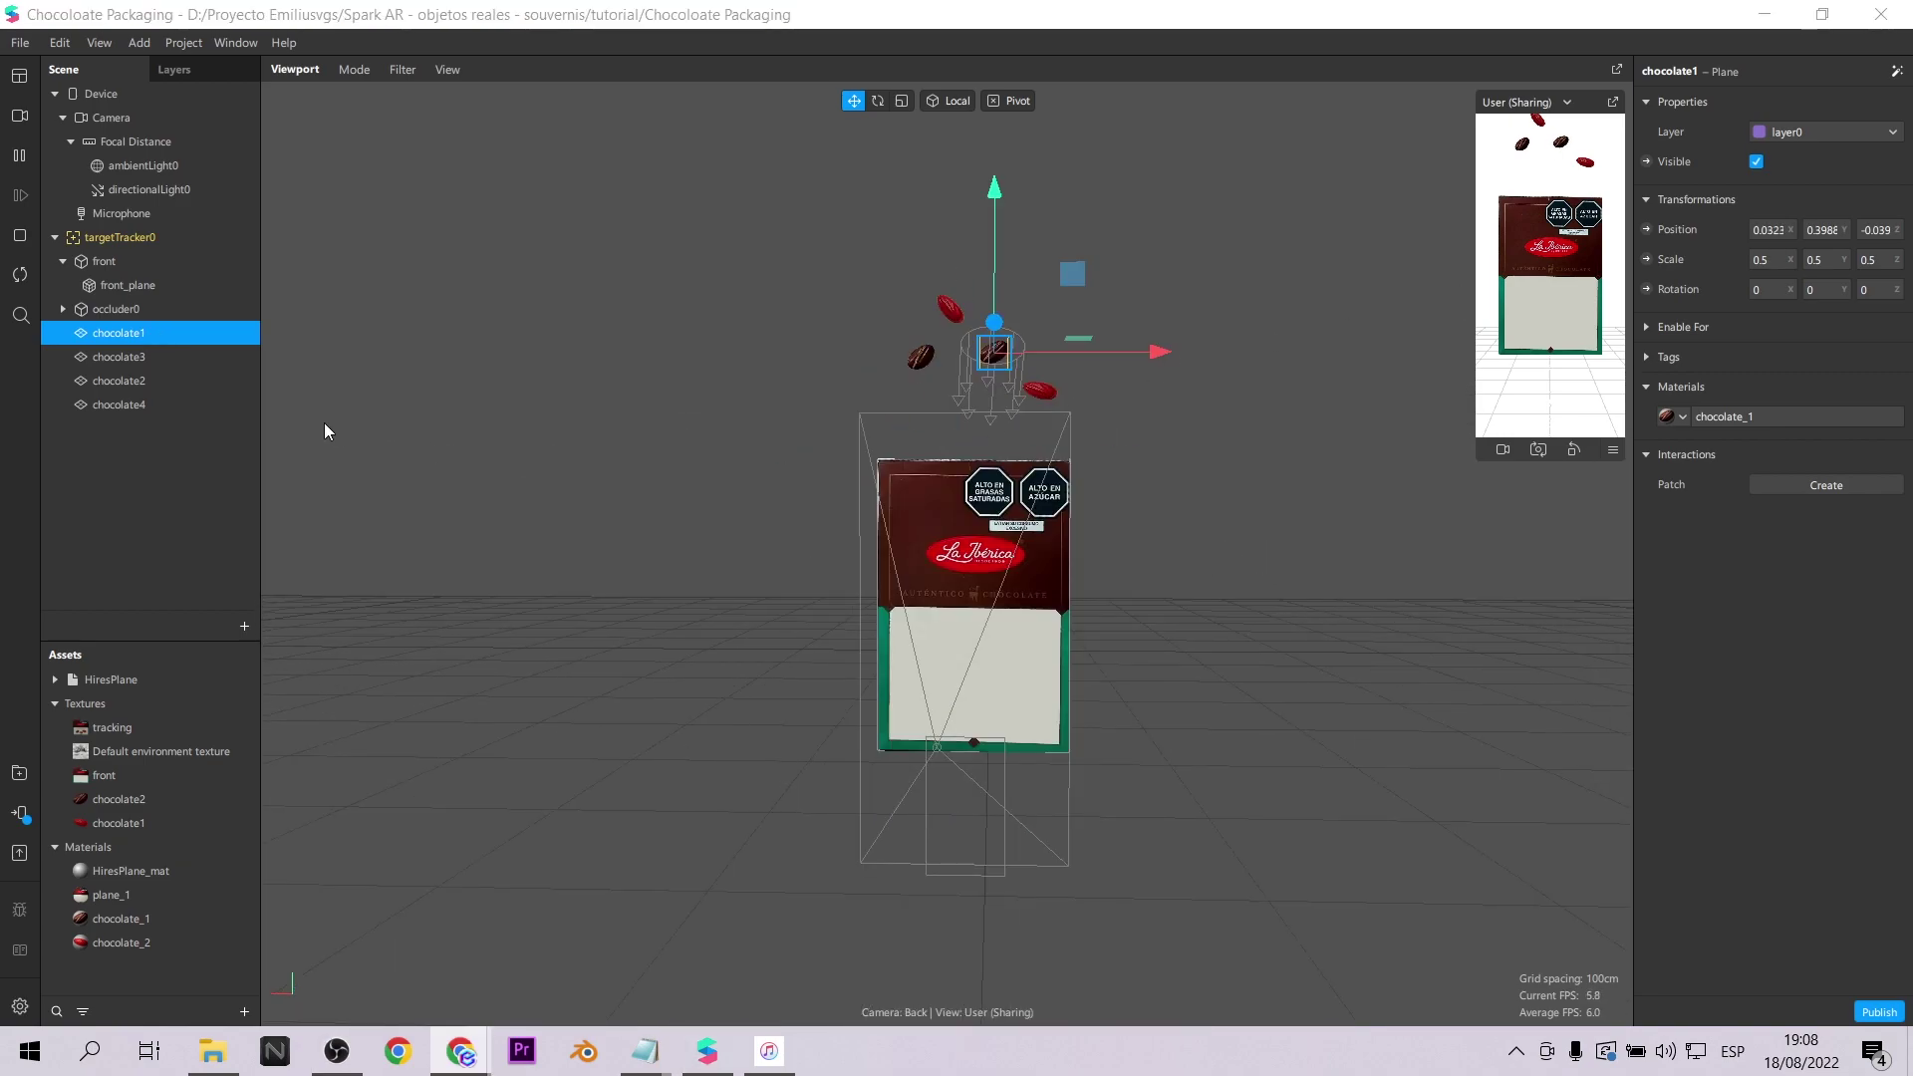
# Apply the Float animation preset to the chocolate3 plane.
pyautogui.click(120, 357)
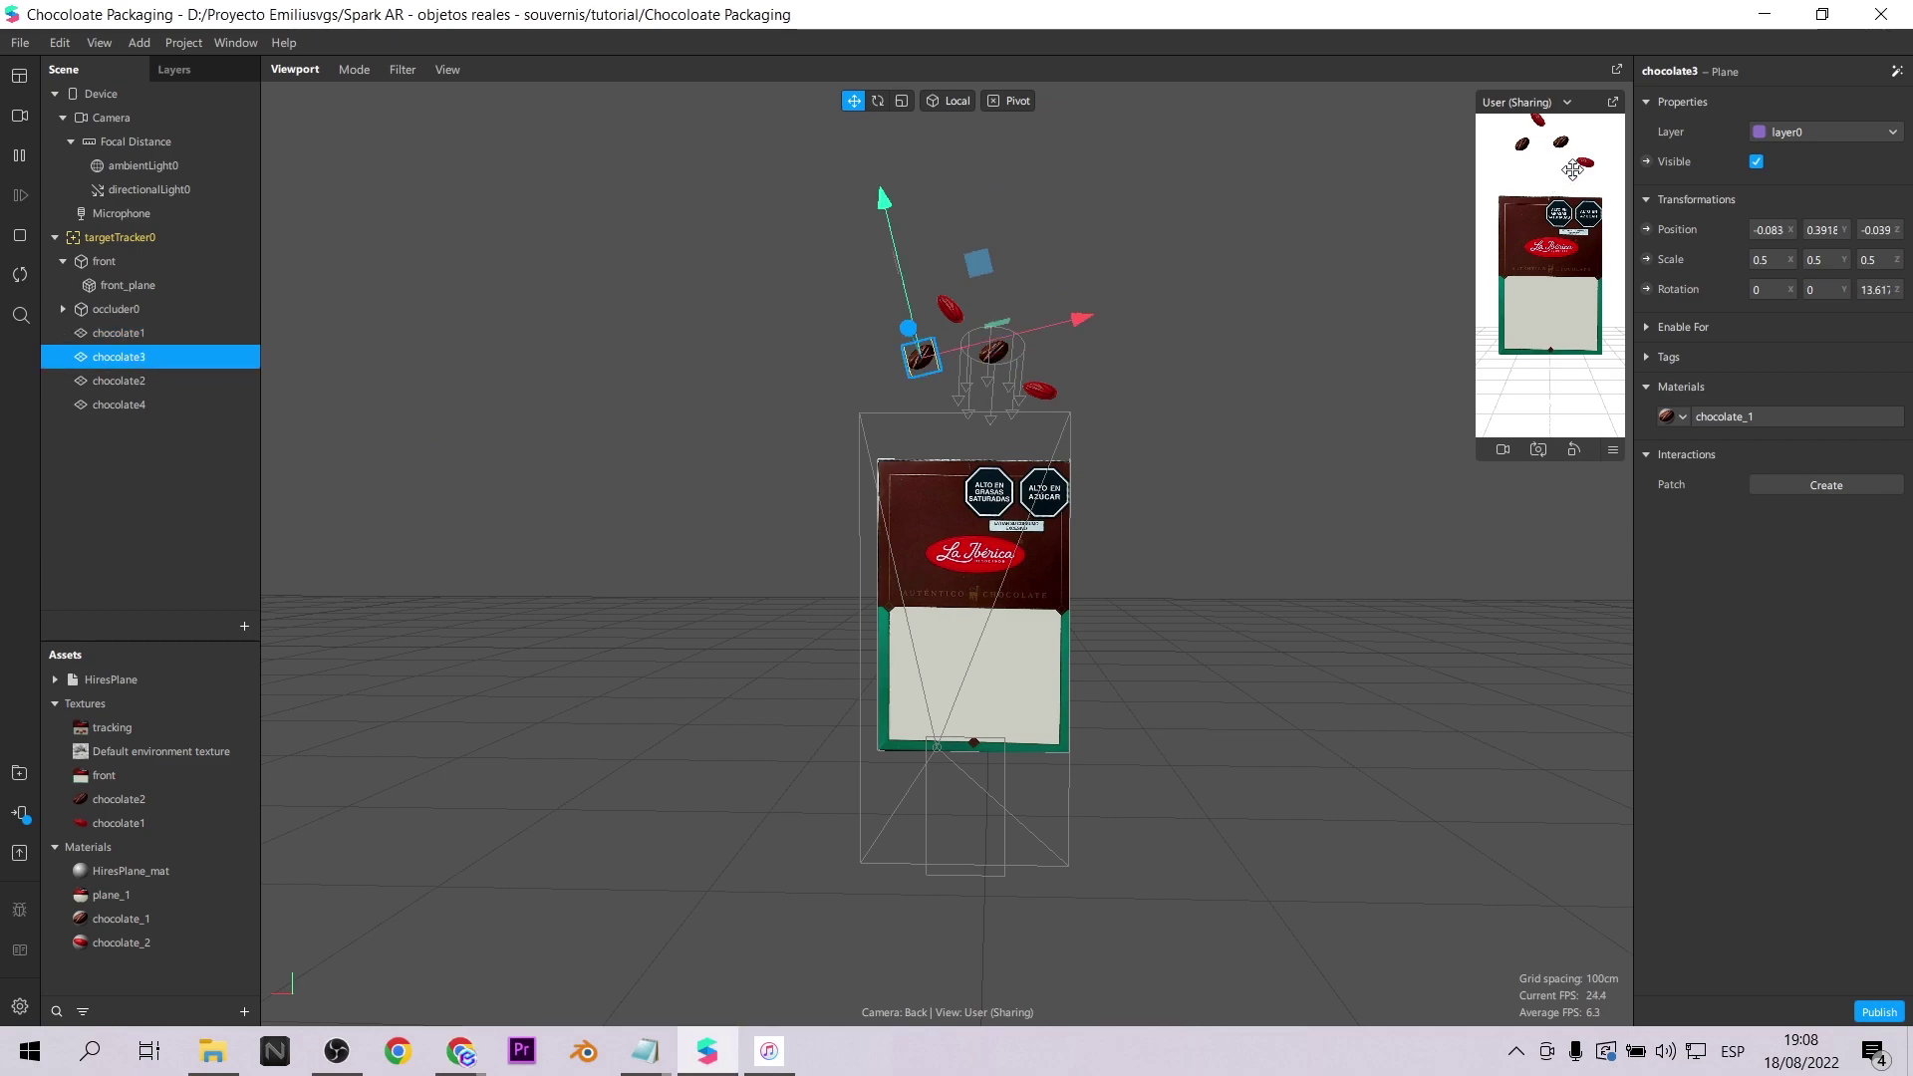
pyautogui.click(1895, 71)
pyautogui.moveTo(1827, 134)
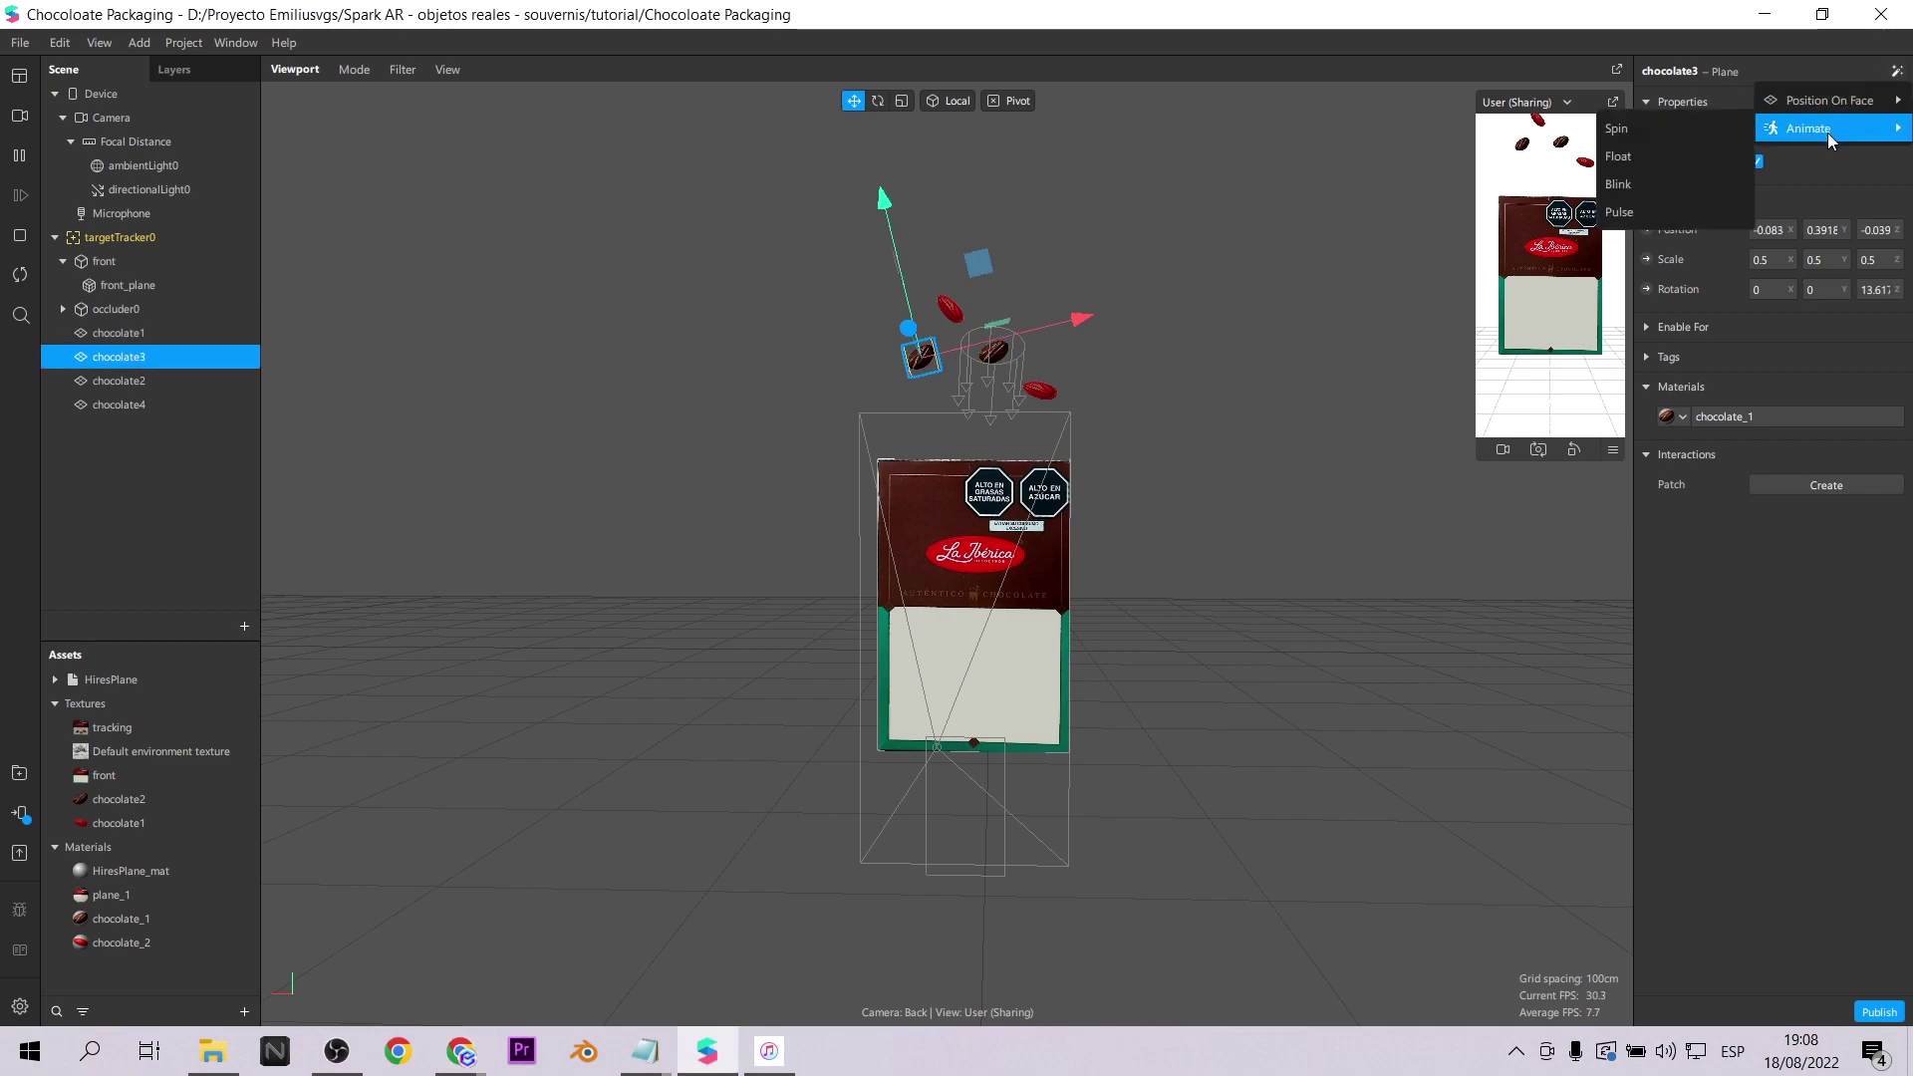
pyautogui.click(1642, 154)
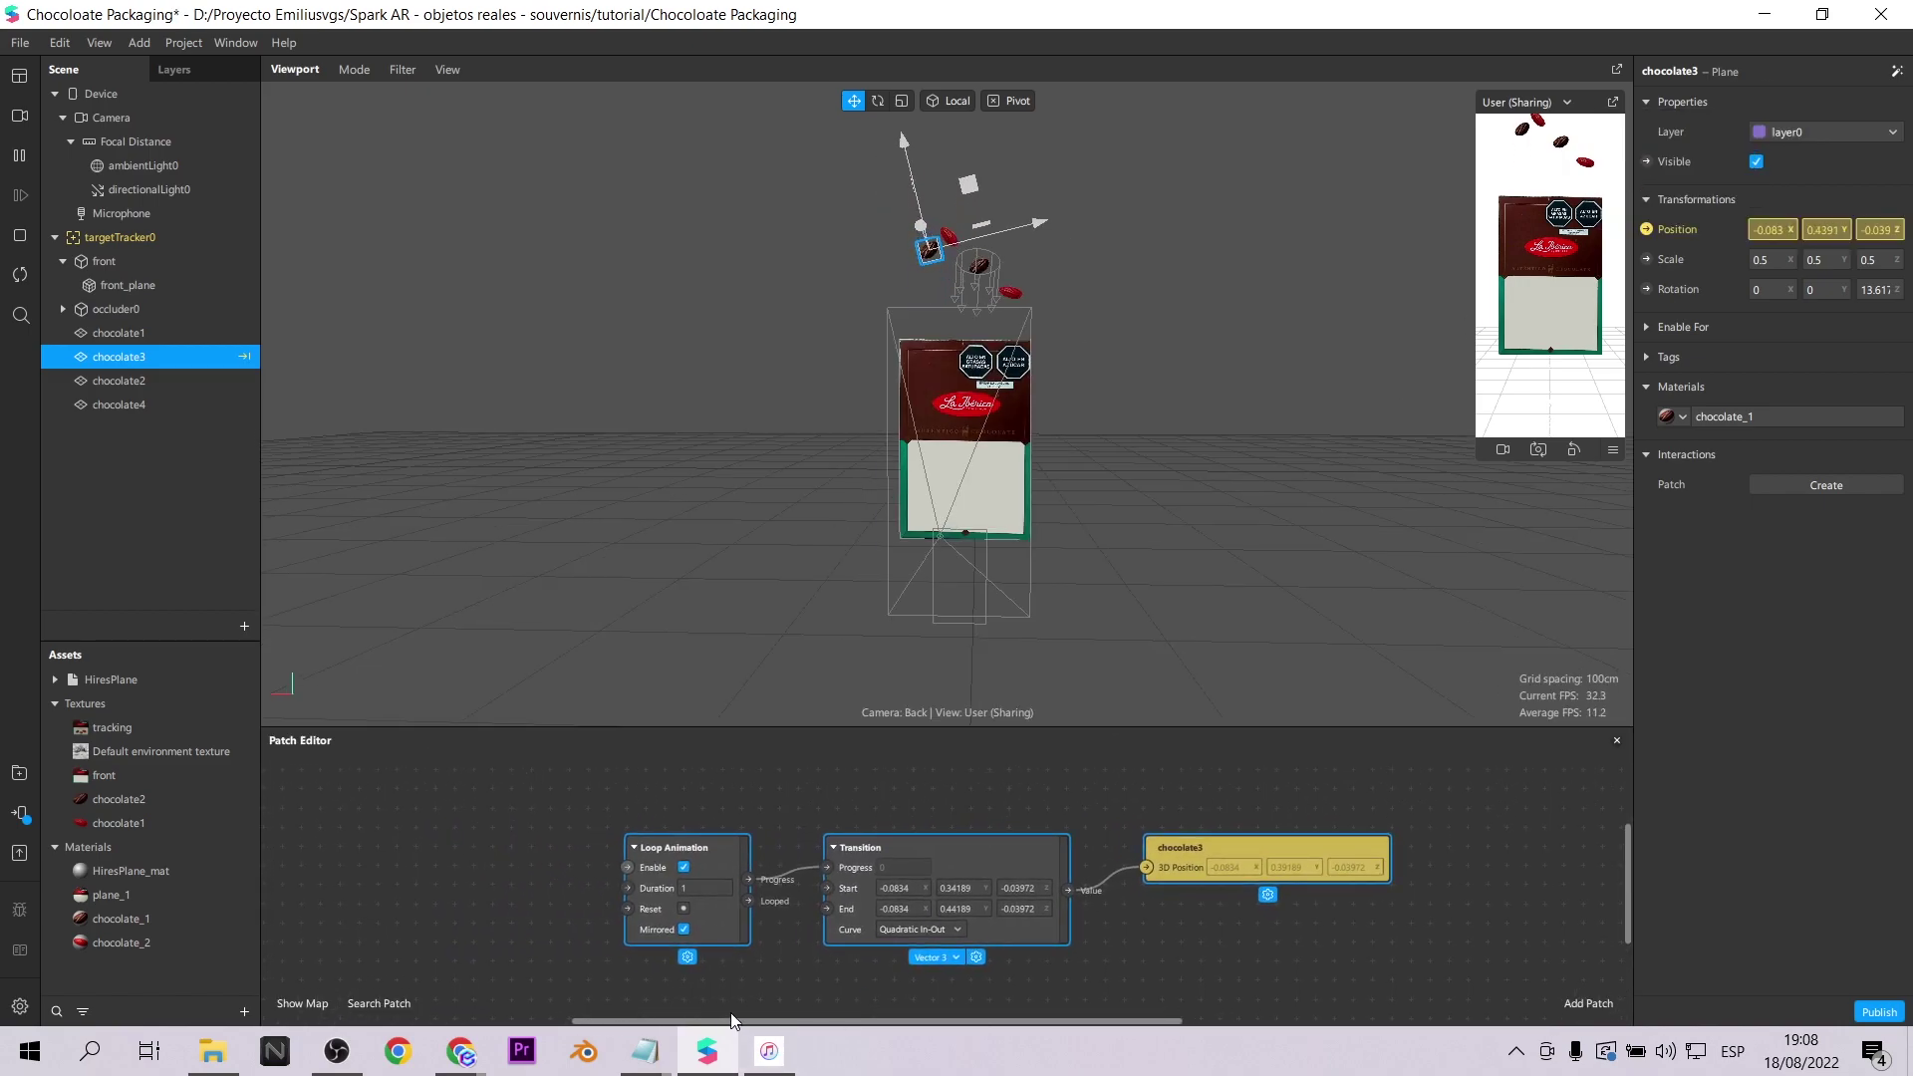
# Replace the Loop Animation patch with an Animation patch and connect it to the Transition's Progress input.
pyautogui.click(552, 911)
pyautogui.click(706, 840)
pyautogui.press('Delete')
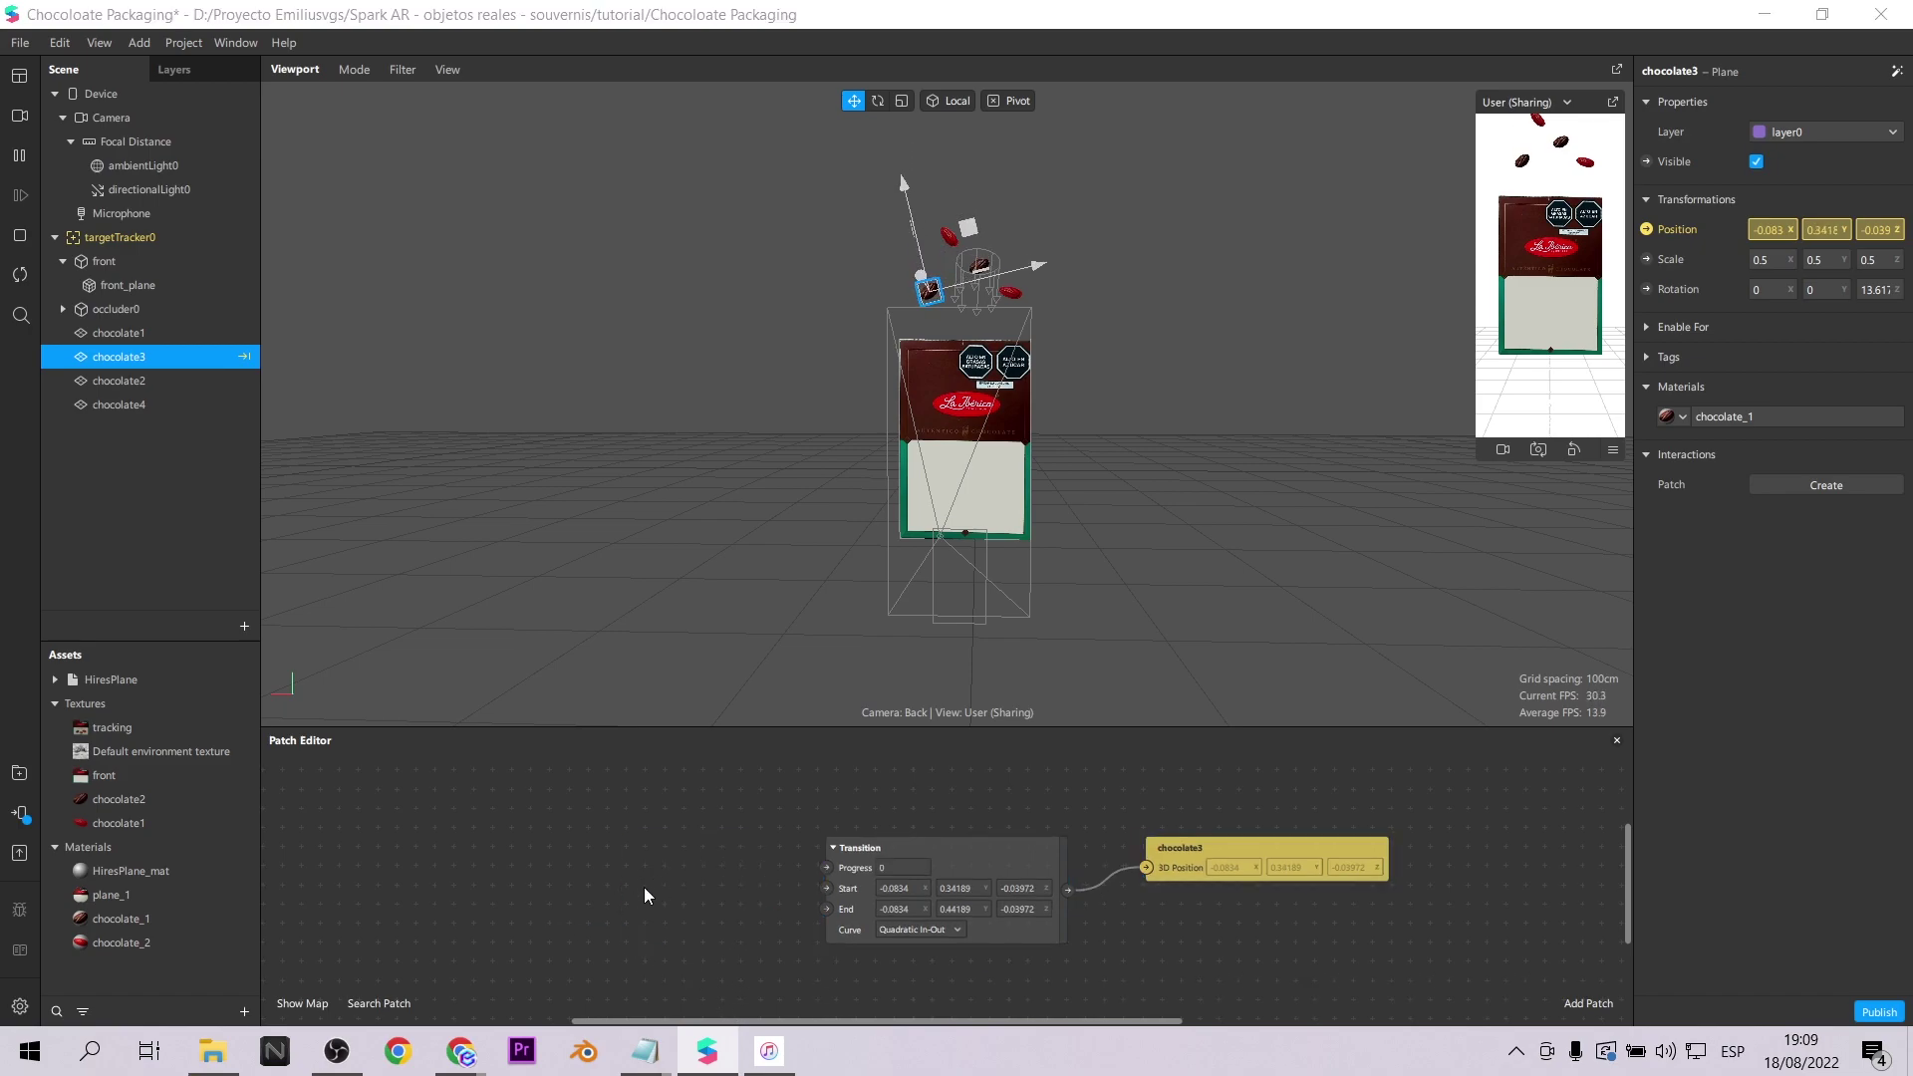
pyautogui.doubleClick(643, 887)
pyautogui.write('anim')
pyautogui.press('Return')
pyautogui.moveTo(750, 901); pyautogui.dragTo(828, 869)
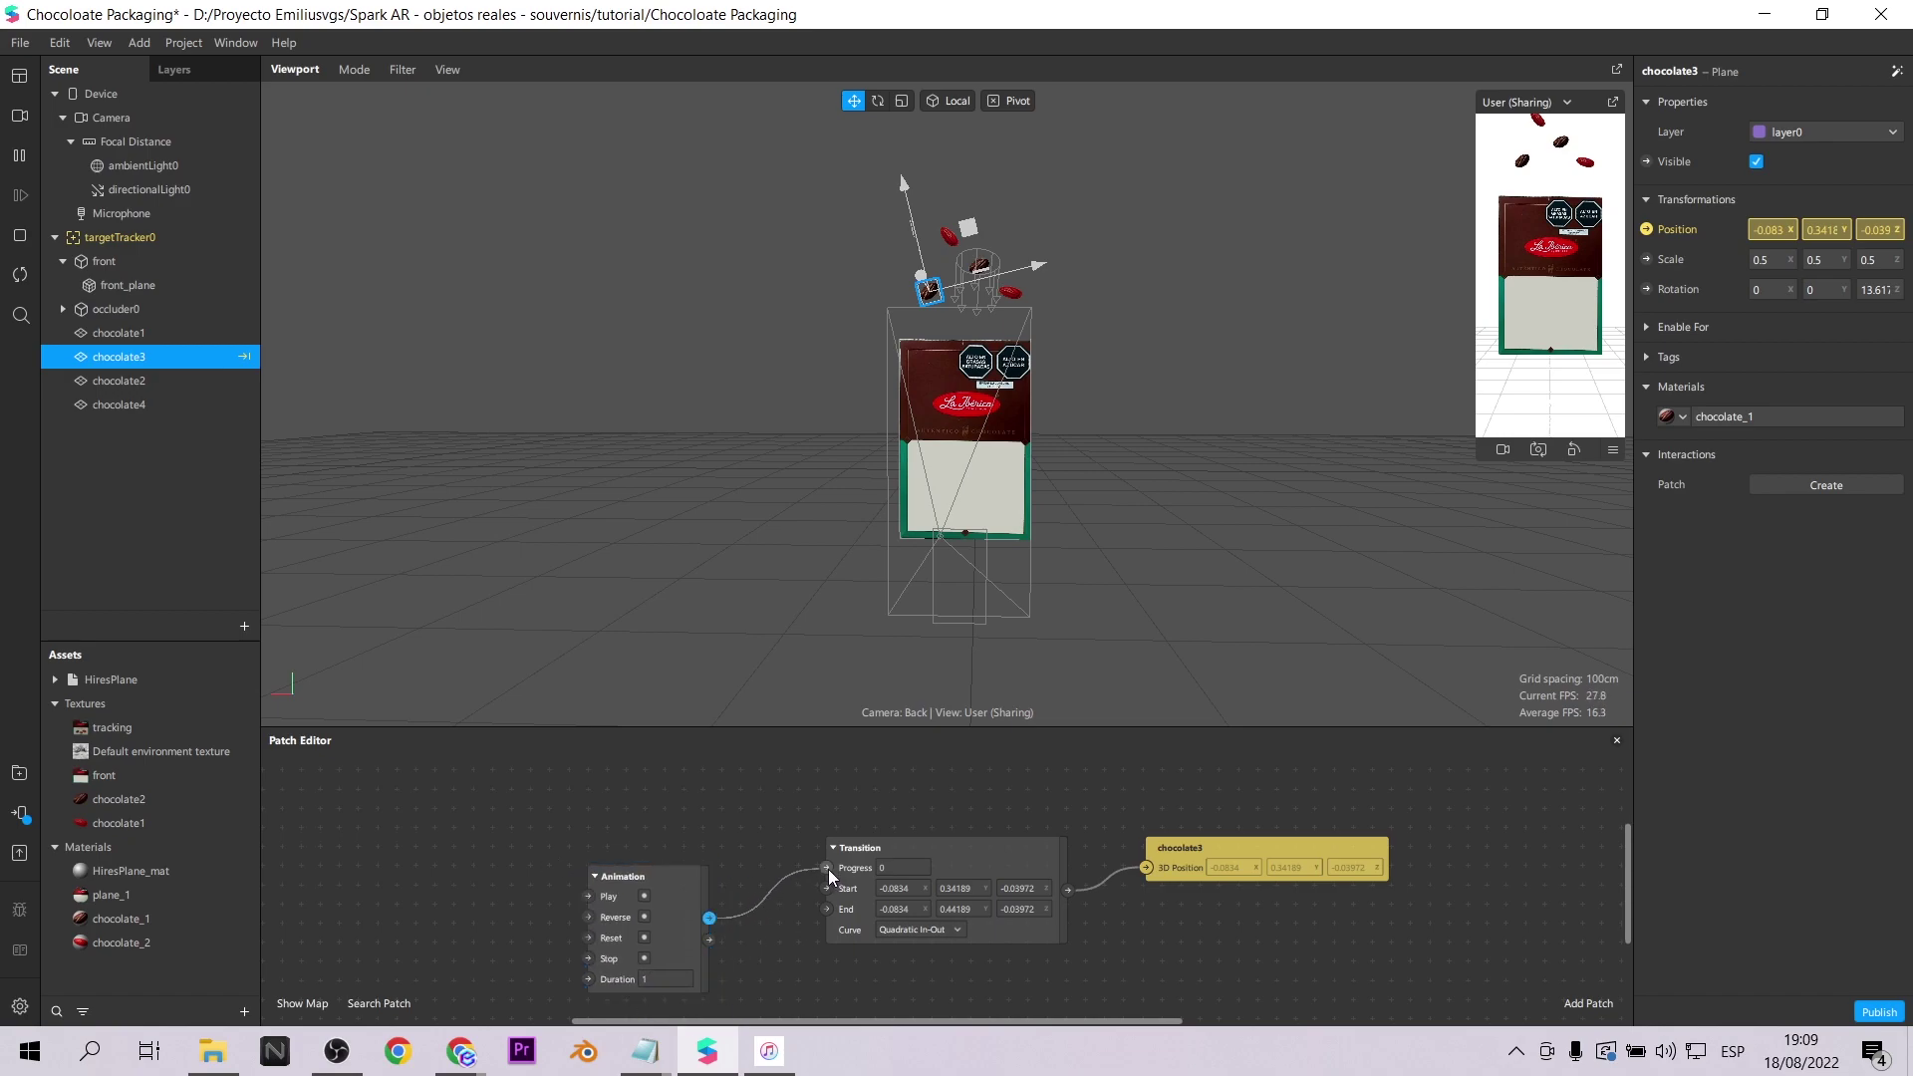
# Add a Screen Tap patch and connect it to the Animation patch's Play input.
pyautogui.doubleClick(437, 906)
pyautogui.write('scree')
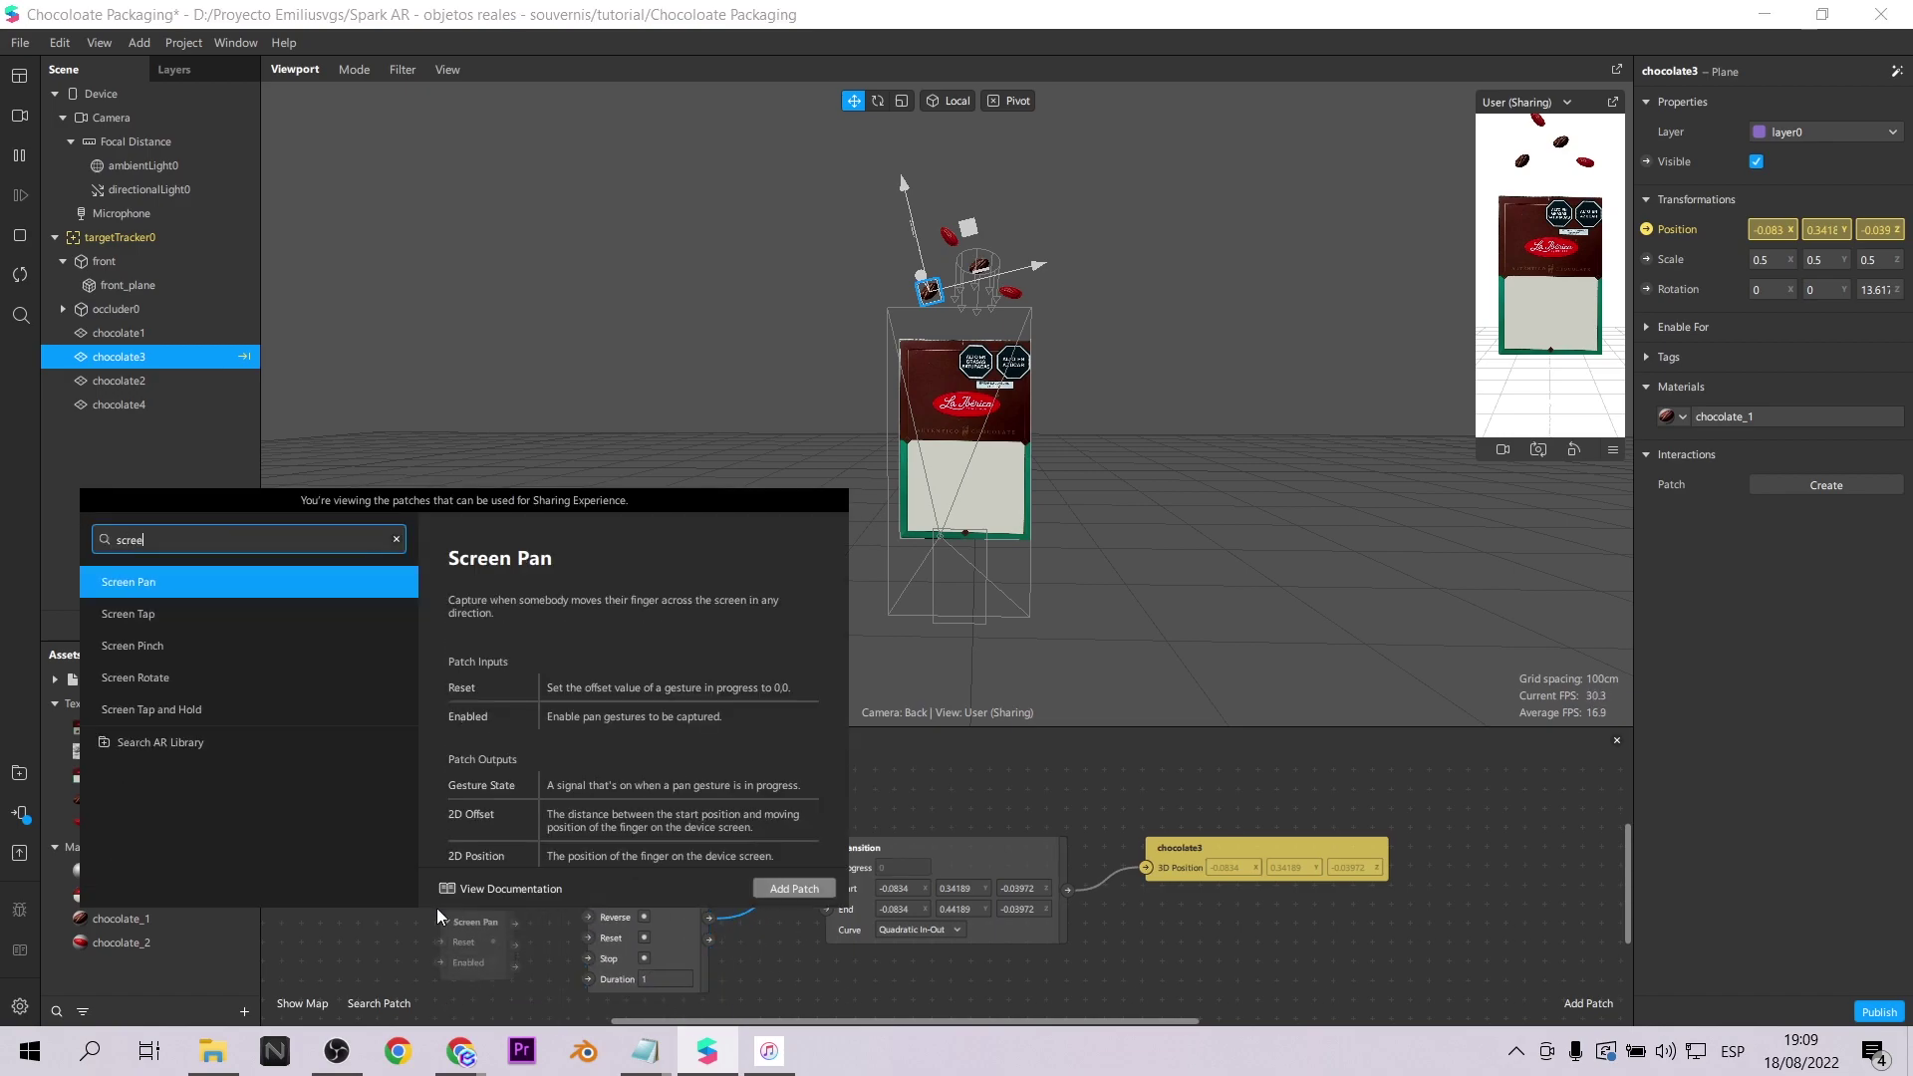
pyautogui.click(228, 614)
pyautogui.click(794, 887)
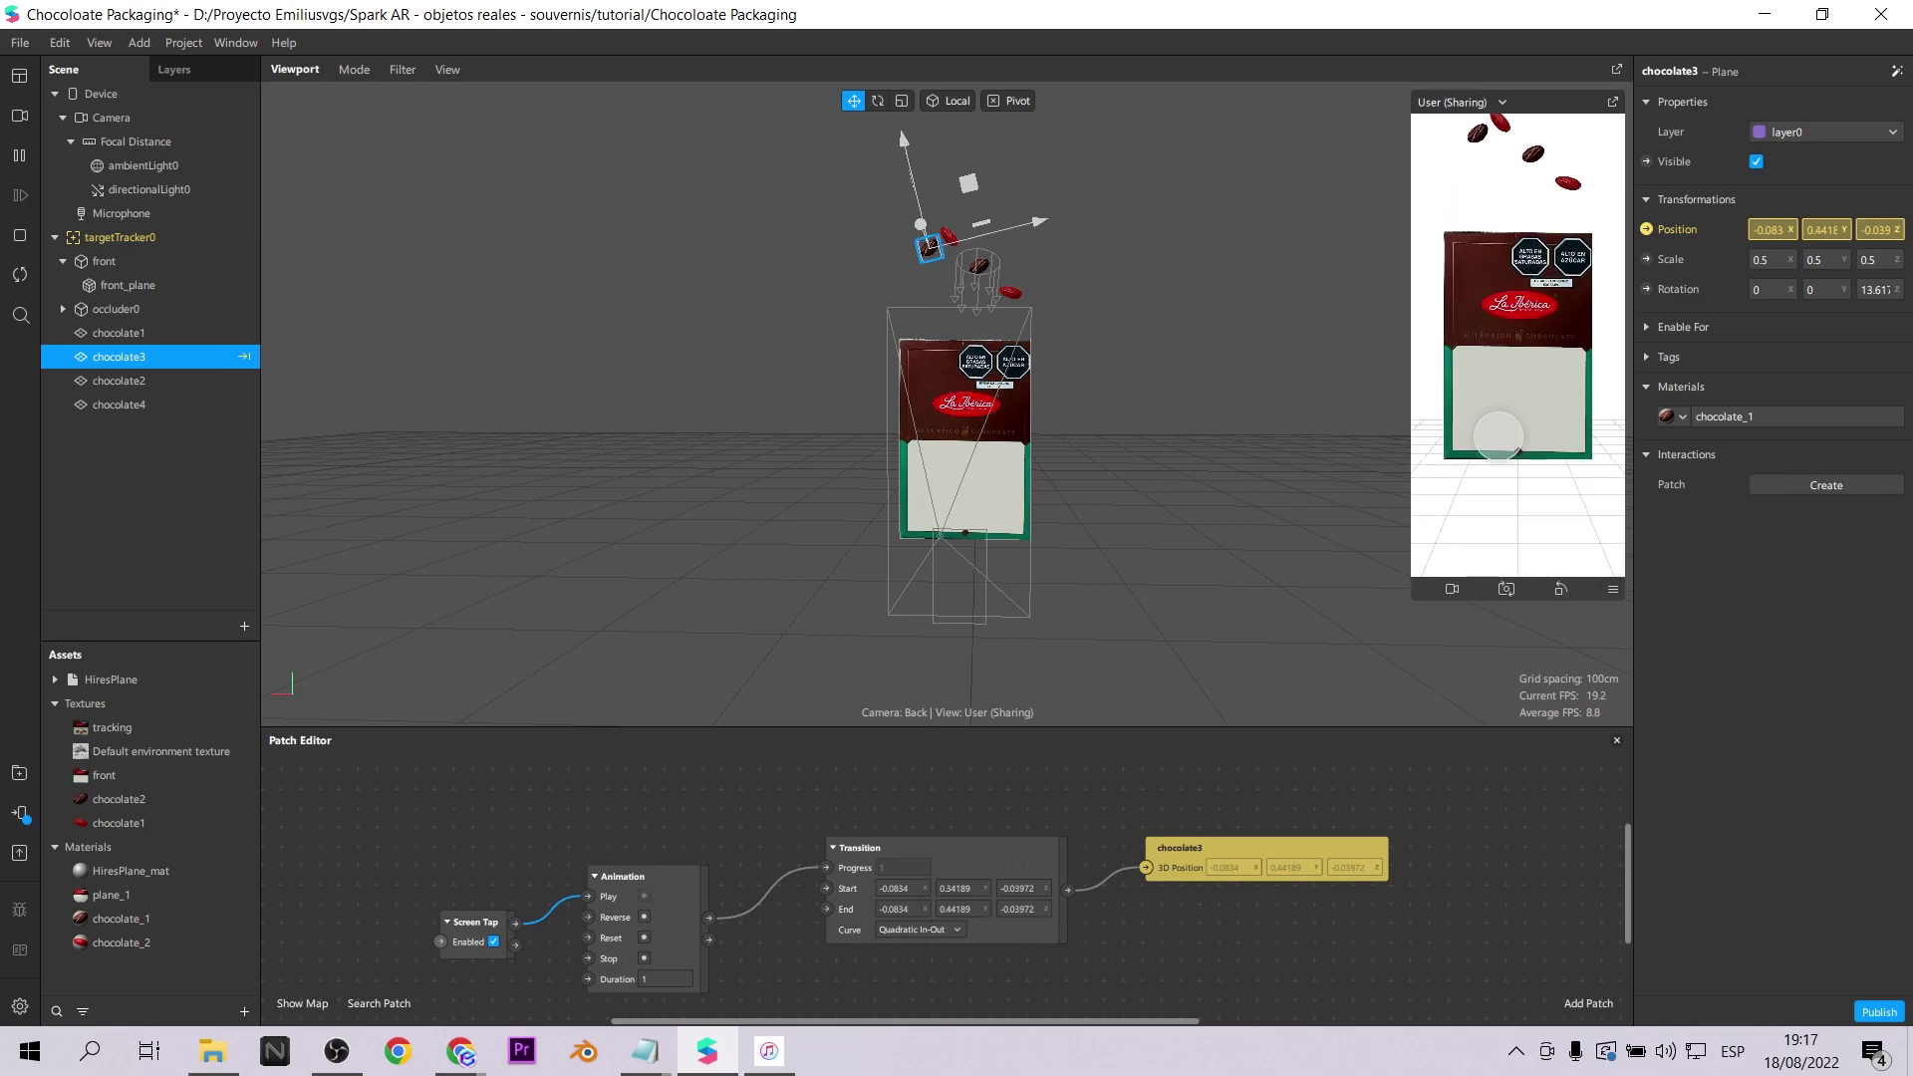
# Set the end Y of the chocolate3 Transition patch to -0.1 and test the tap in the preview.
pyautogui.scroll(5, 893, 918)
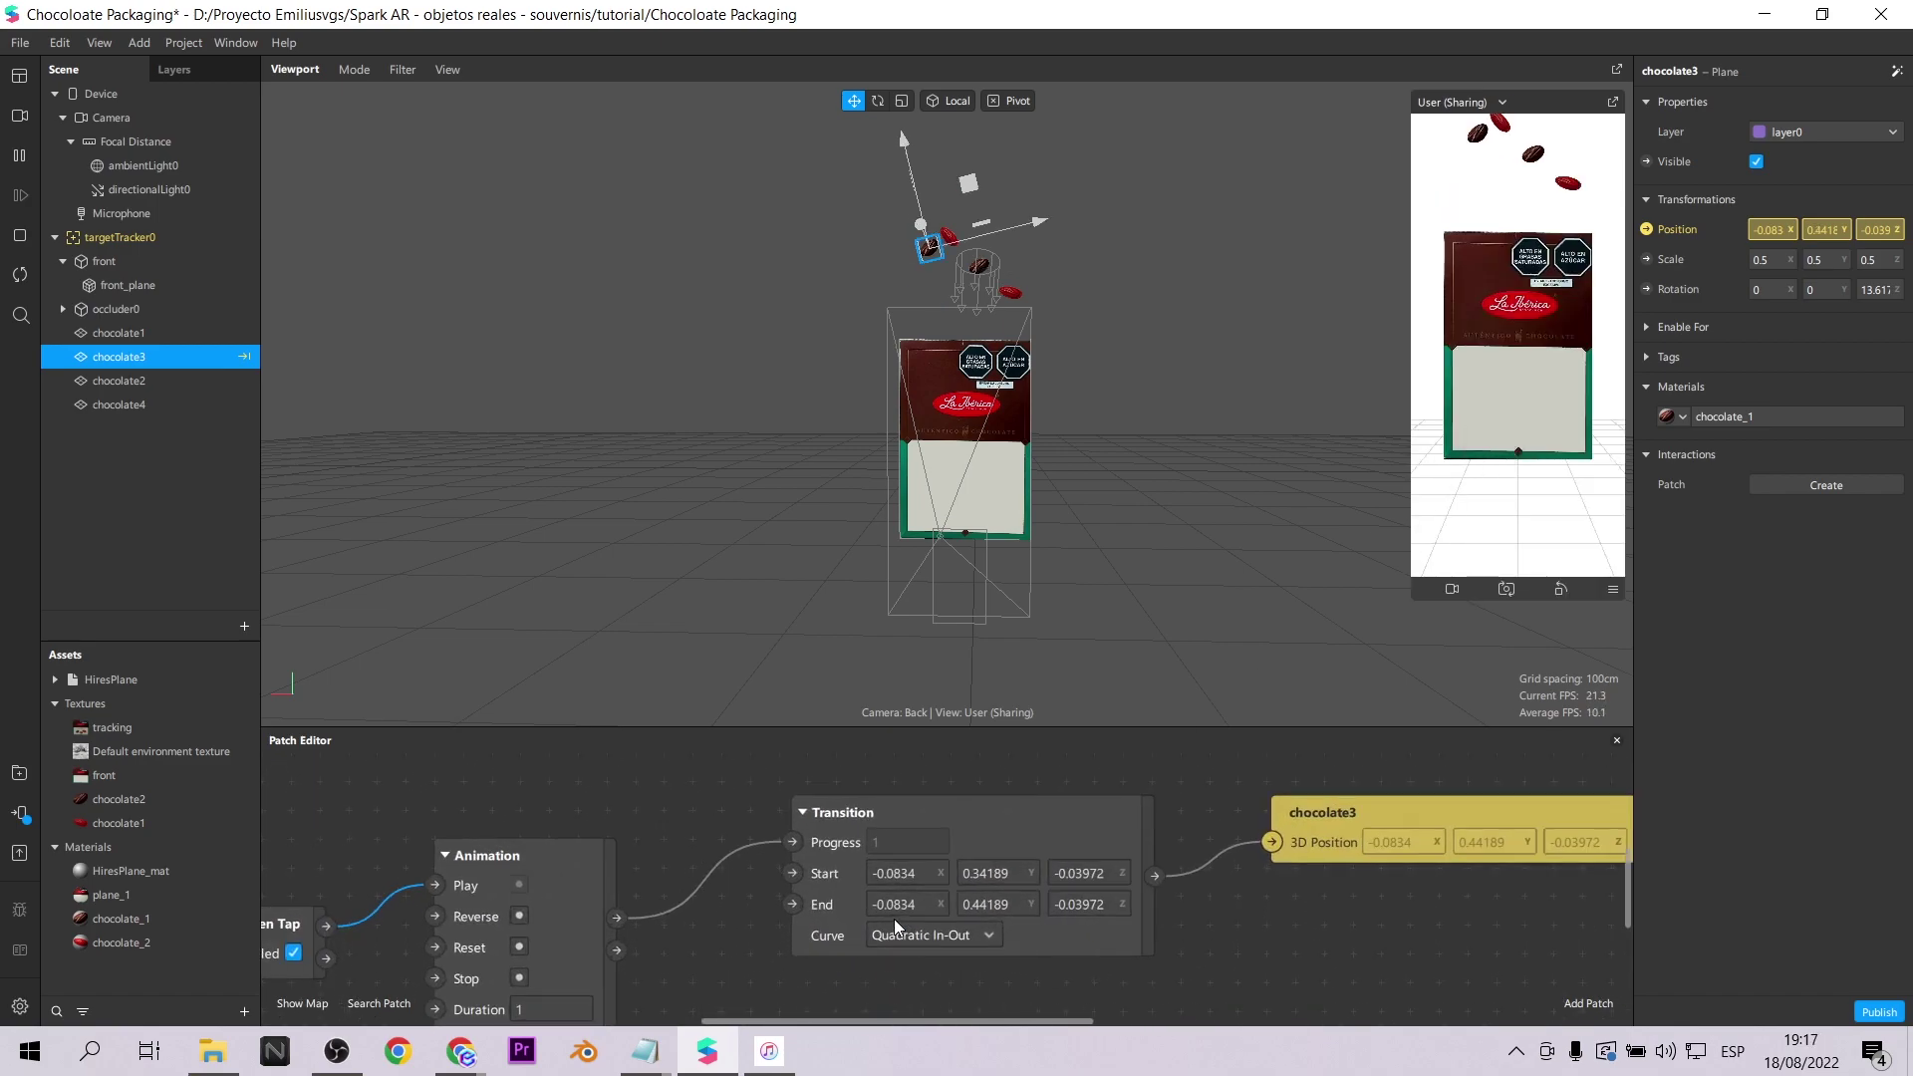
pyautogui.click(1001, 902)
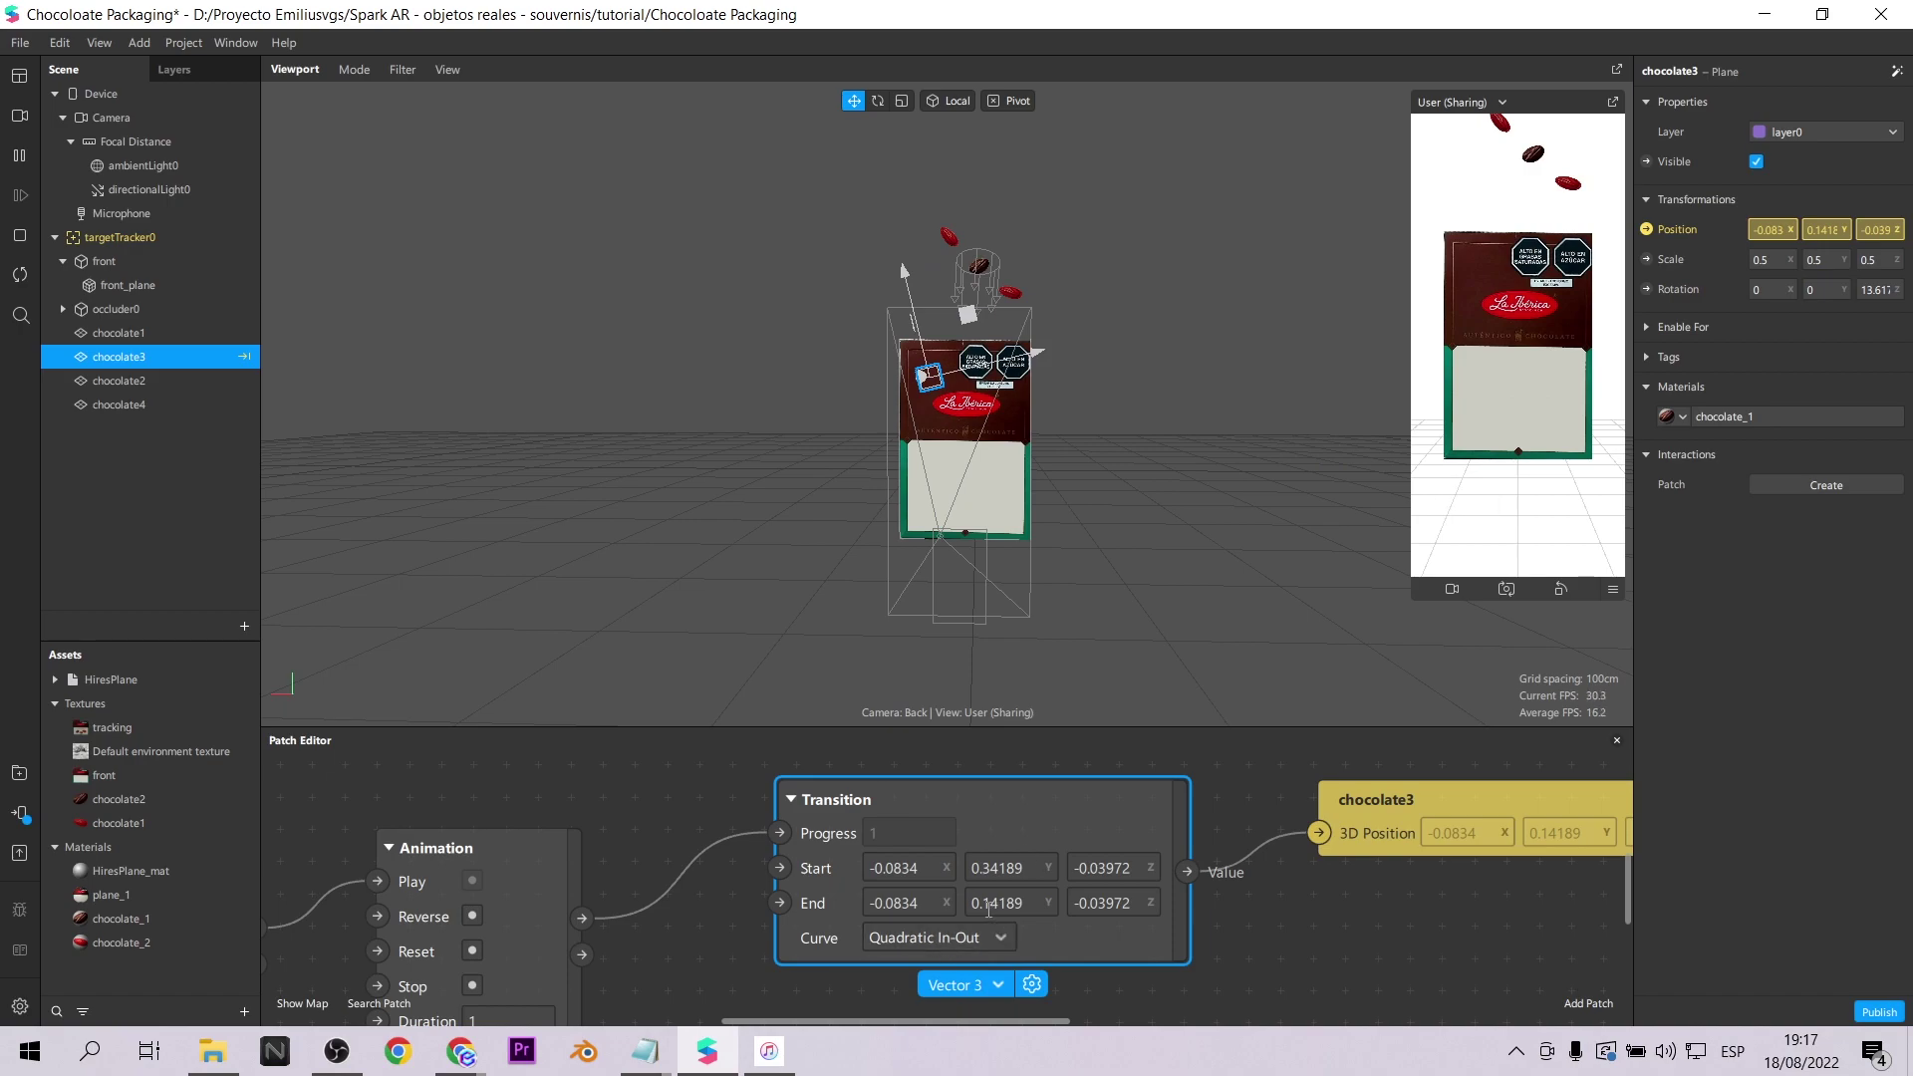
pyautogui.write('0')
pyautogui.press('Return')
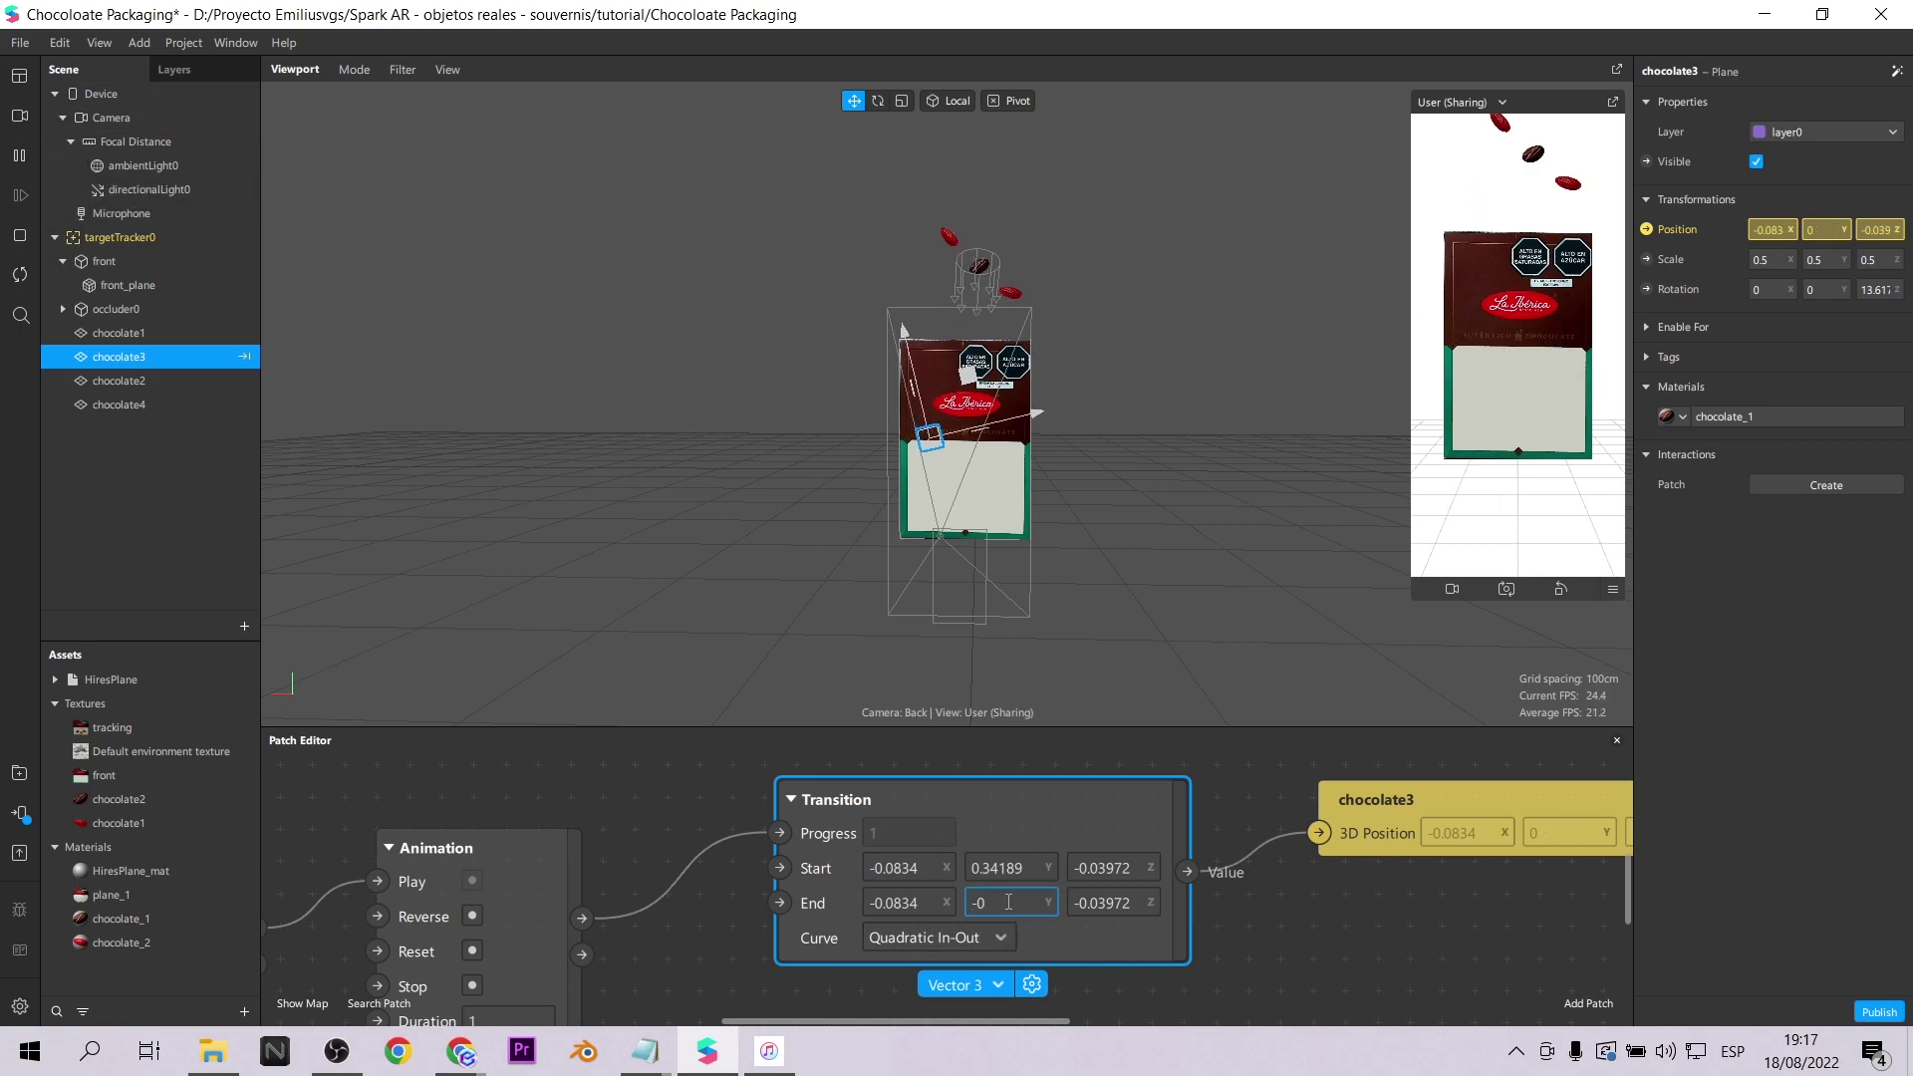
pyautogui.press('Return')
pyautogui.write('.1')
pyautogui.press('Return')
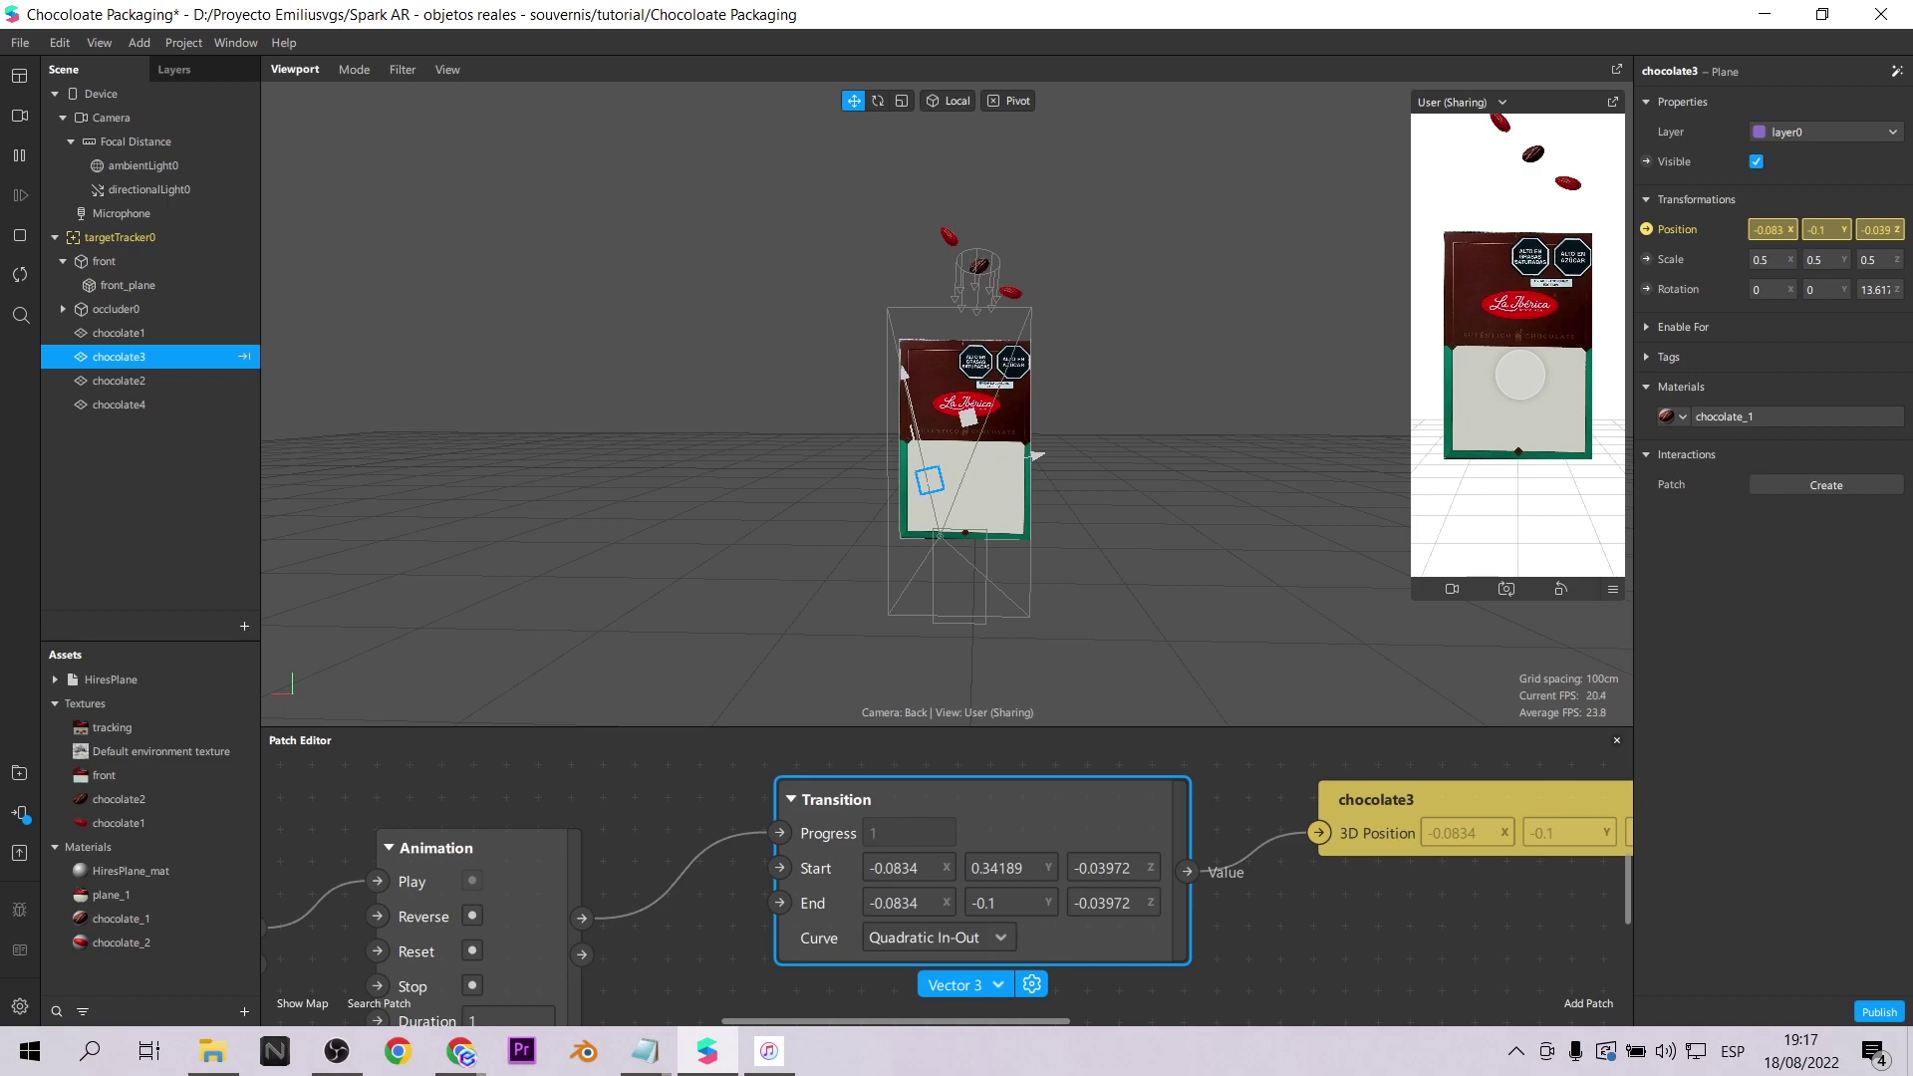
pyautogui.scroll(-2, 982, 845)
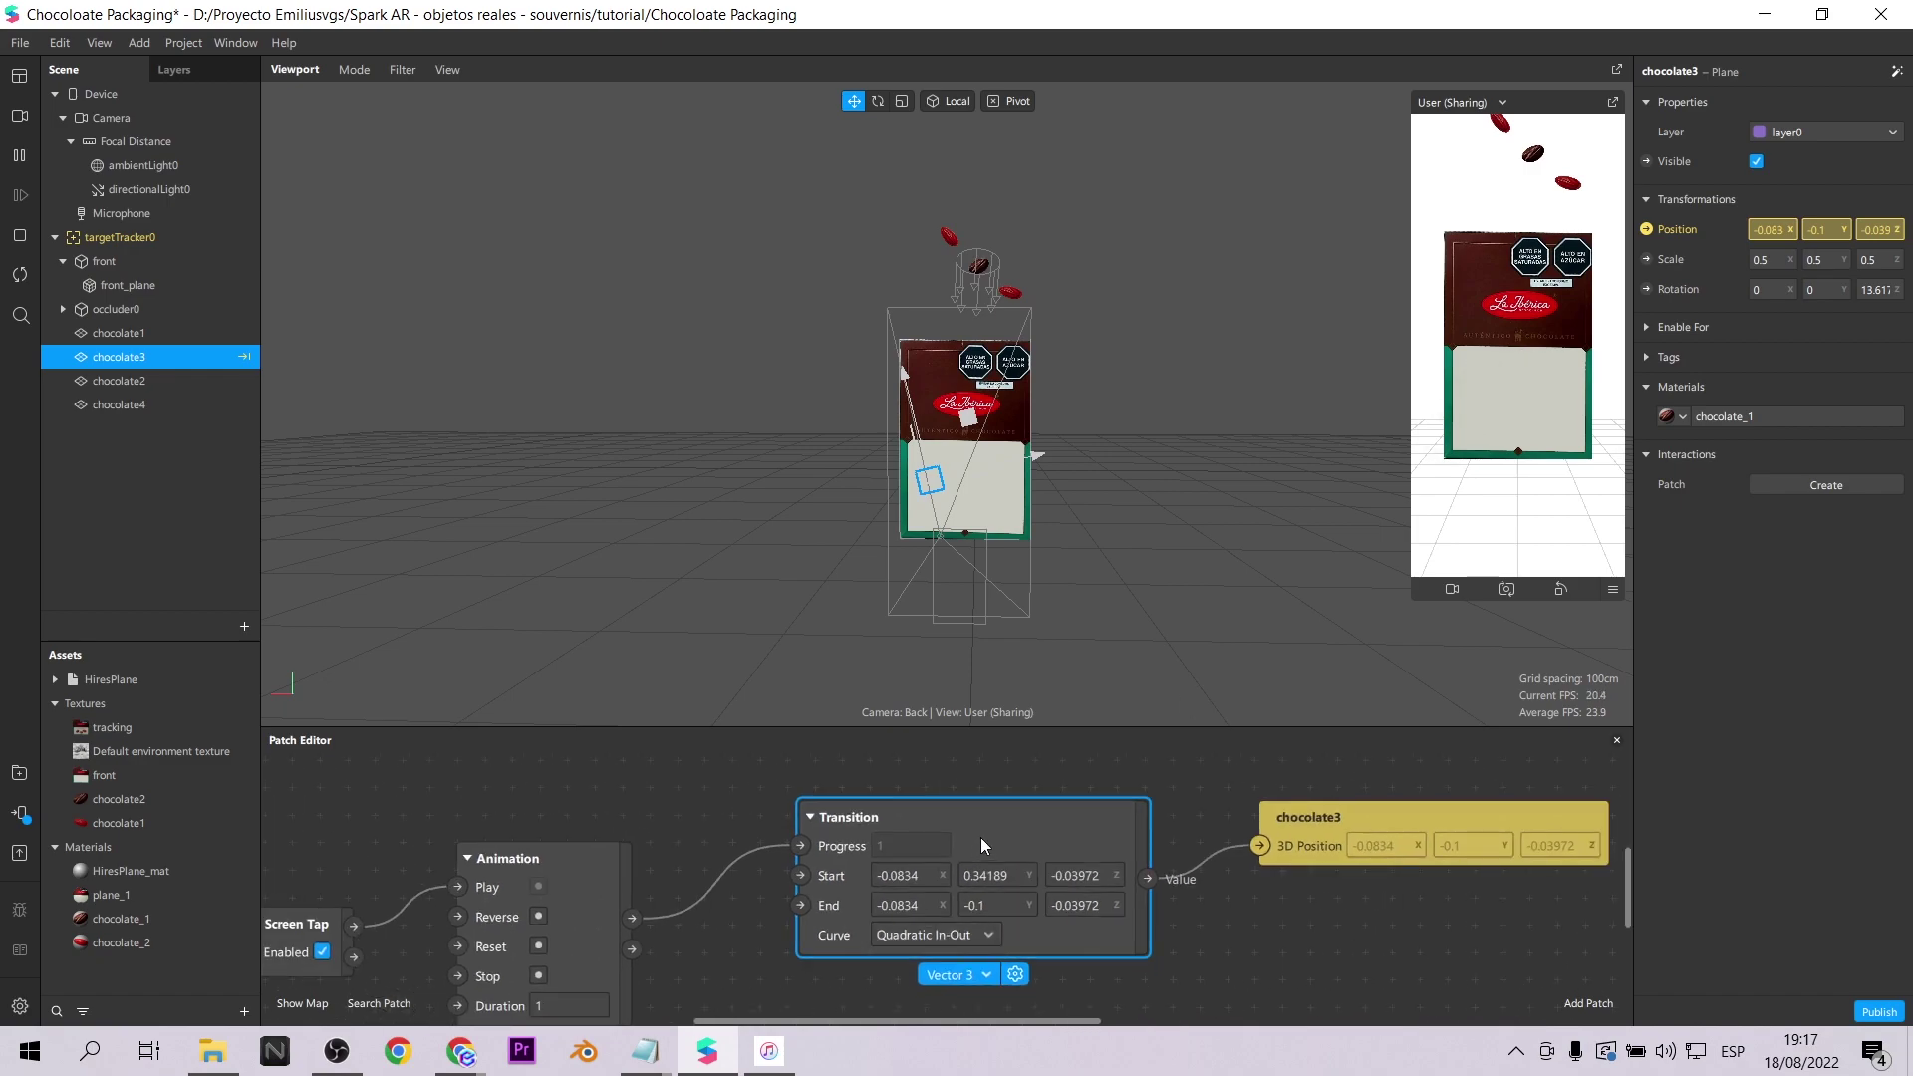
# Create a position patch for chocolate2 driven by copied Transition and Animation patches, with start X 0.1 and duration 1.2, triggered by Screen Tap.
pyautogui.click(142, 379)
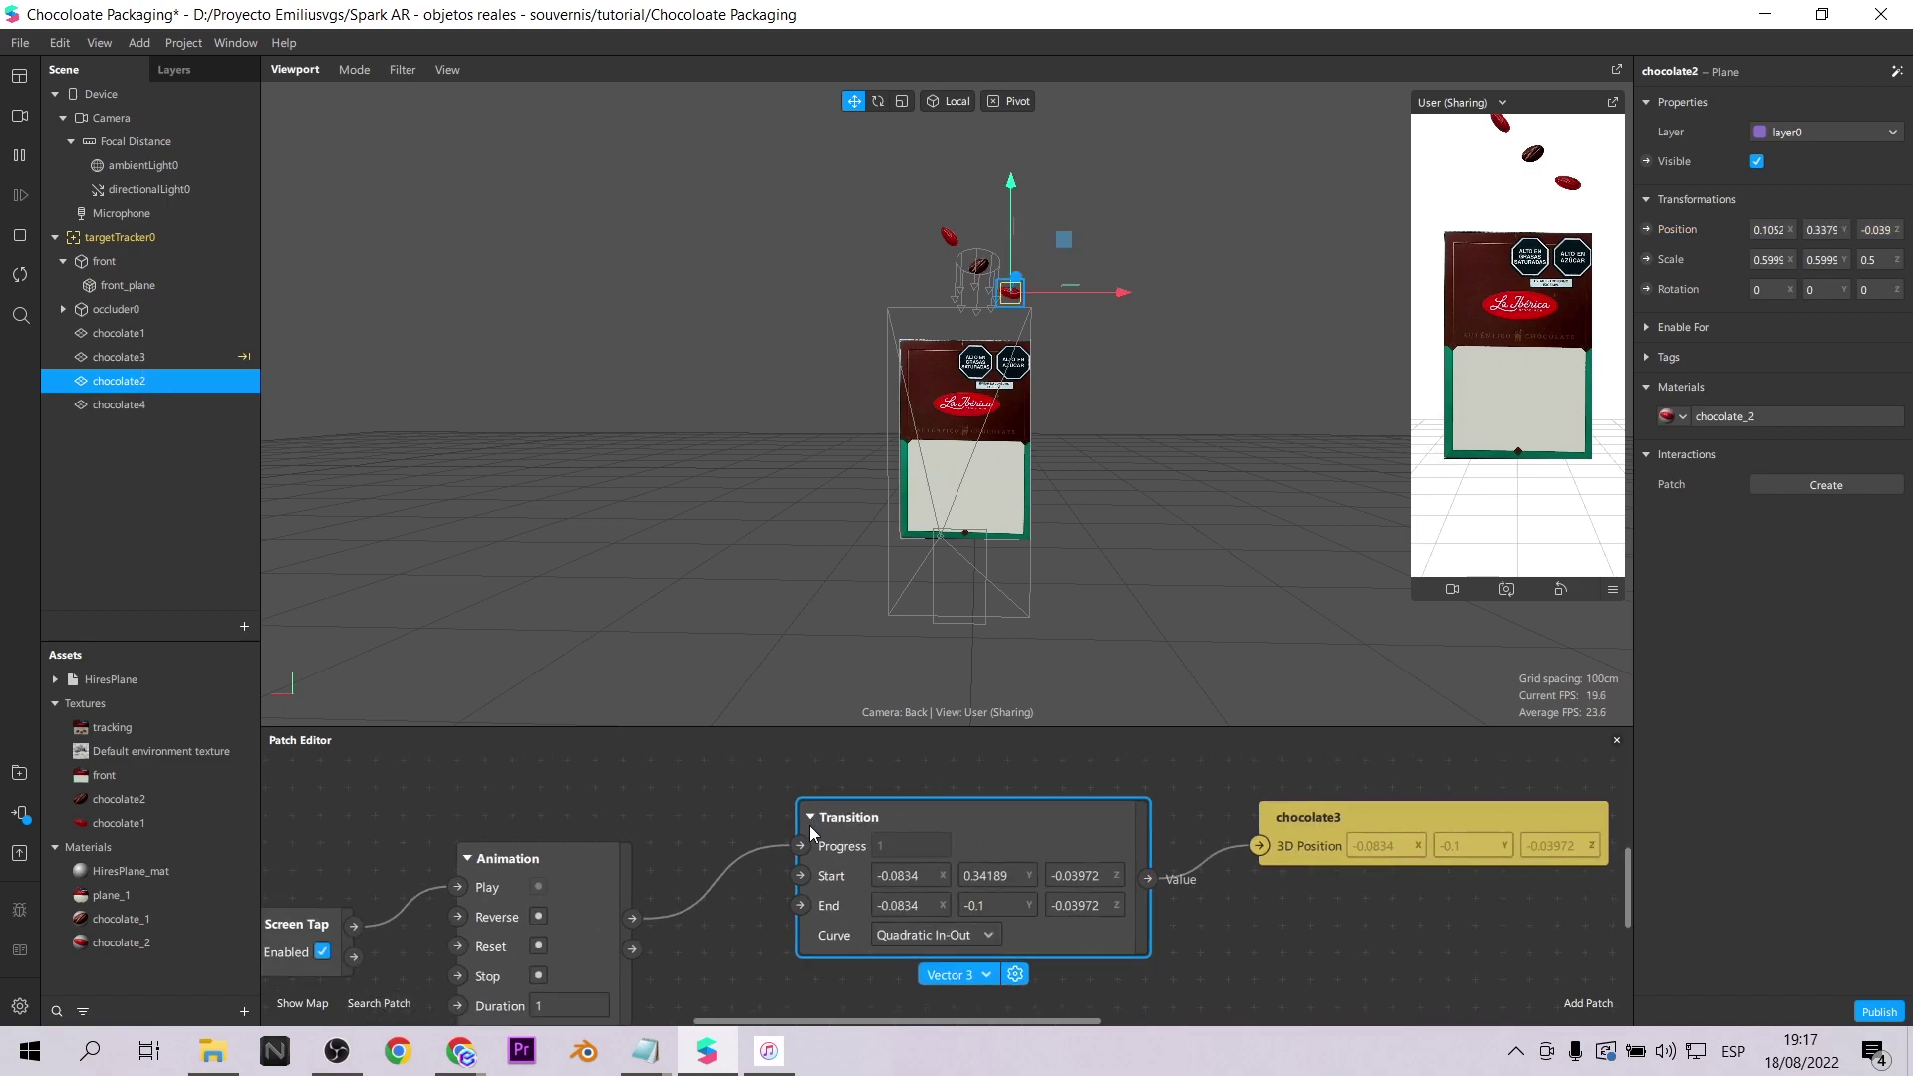
pyautogui.scroll(-4, 721, 854)
pyautogui.moveTo(670, 996); pyautogui.dragTo(683, 944)
pyautogui.click(1647, 230)
pyautogui.hotkey('ctrl', 'v')
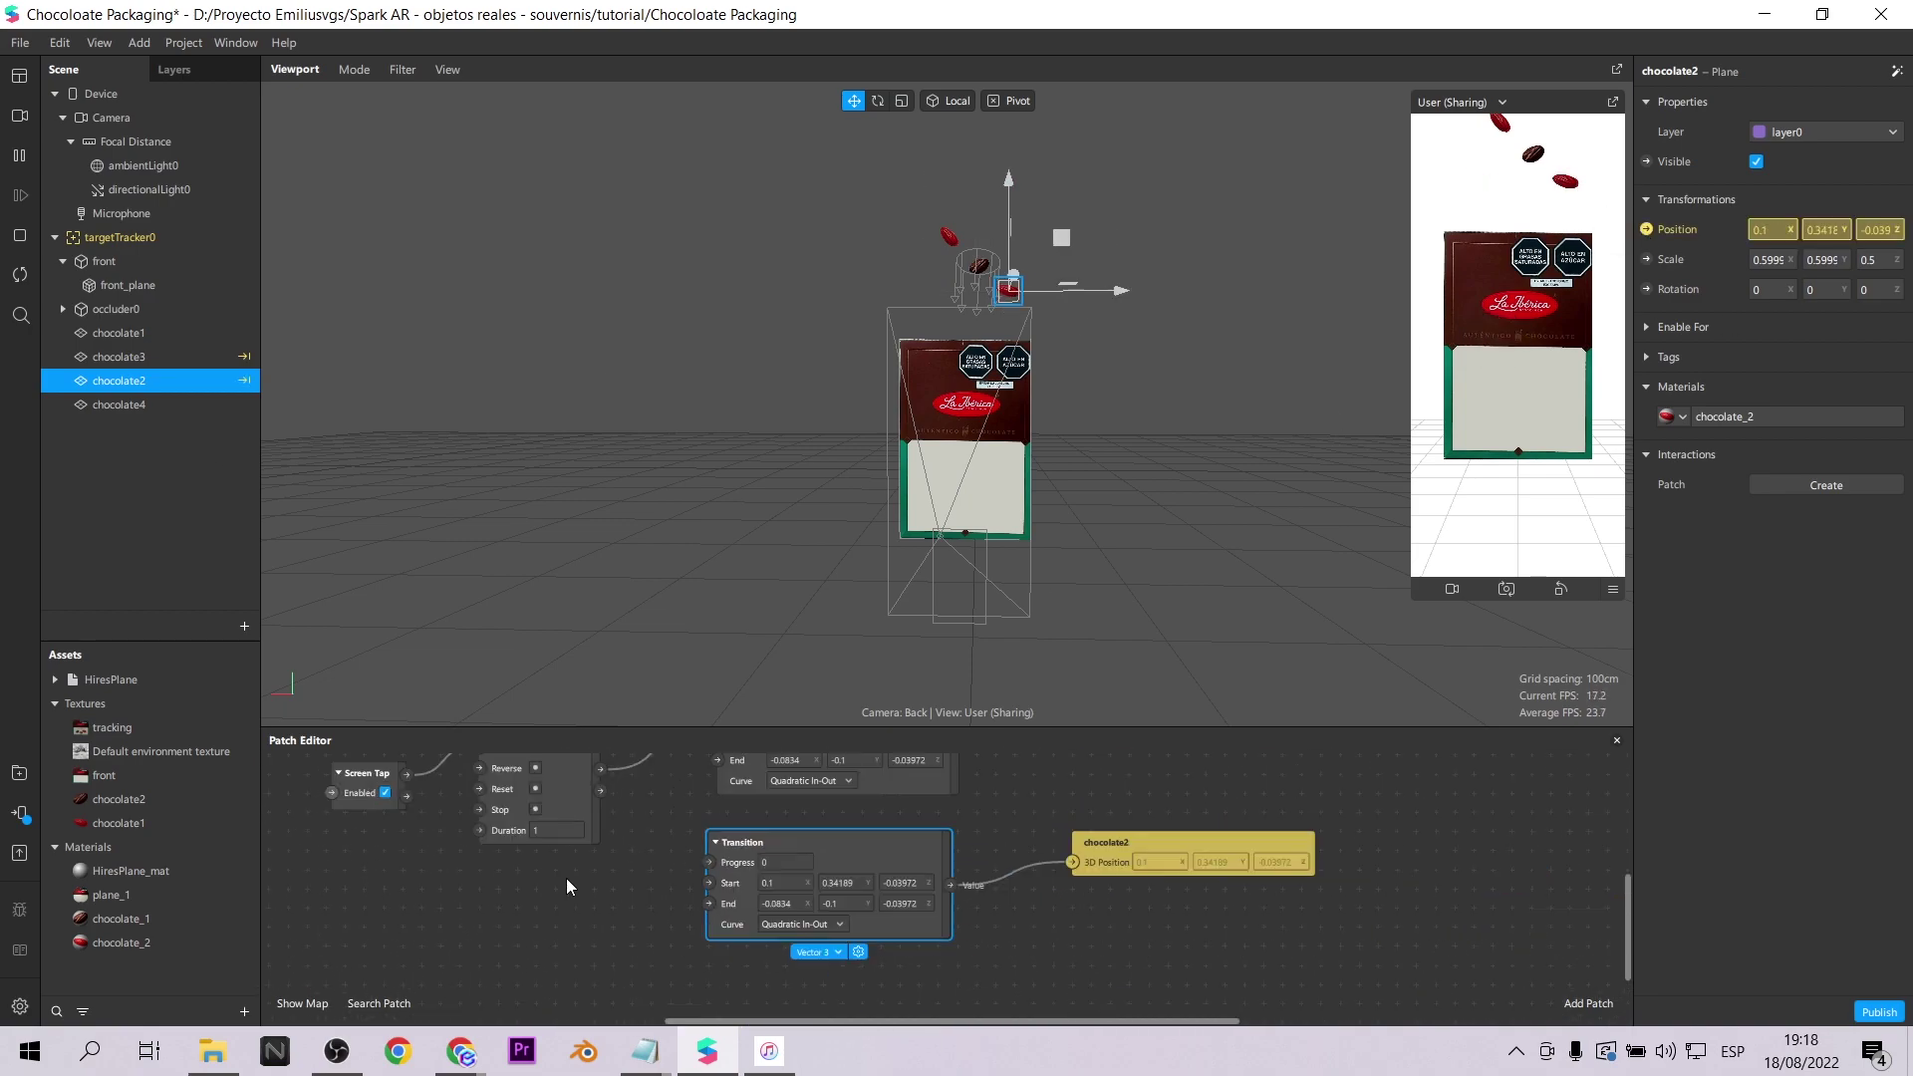
pyautogui.hotkey('ctrl', 'v')
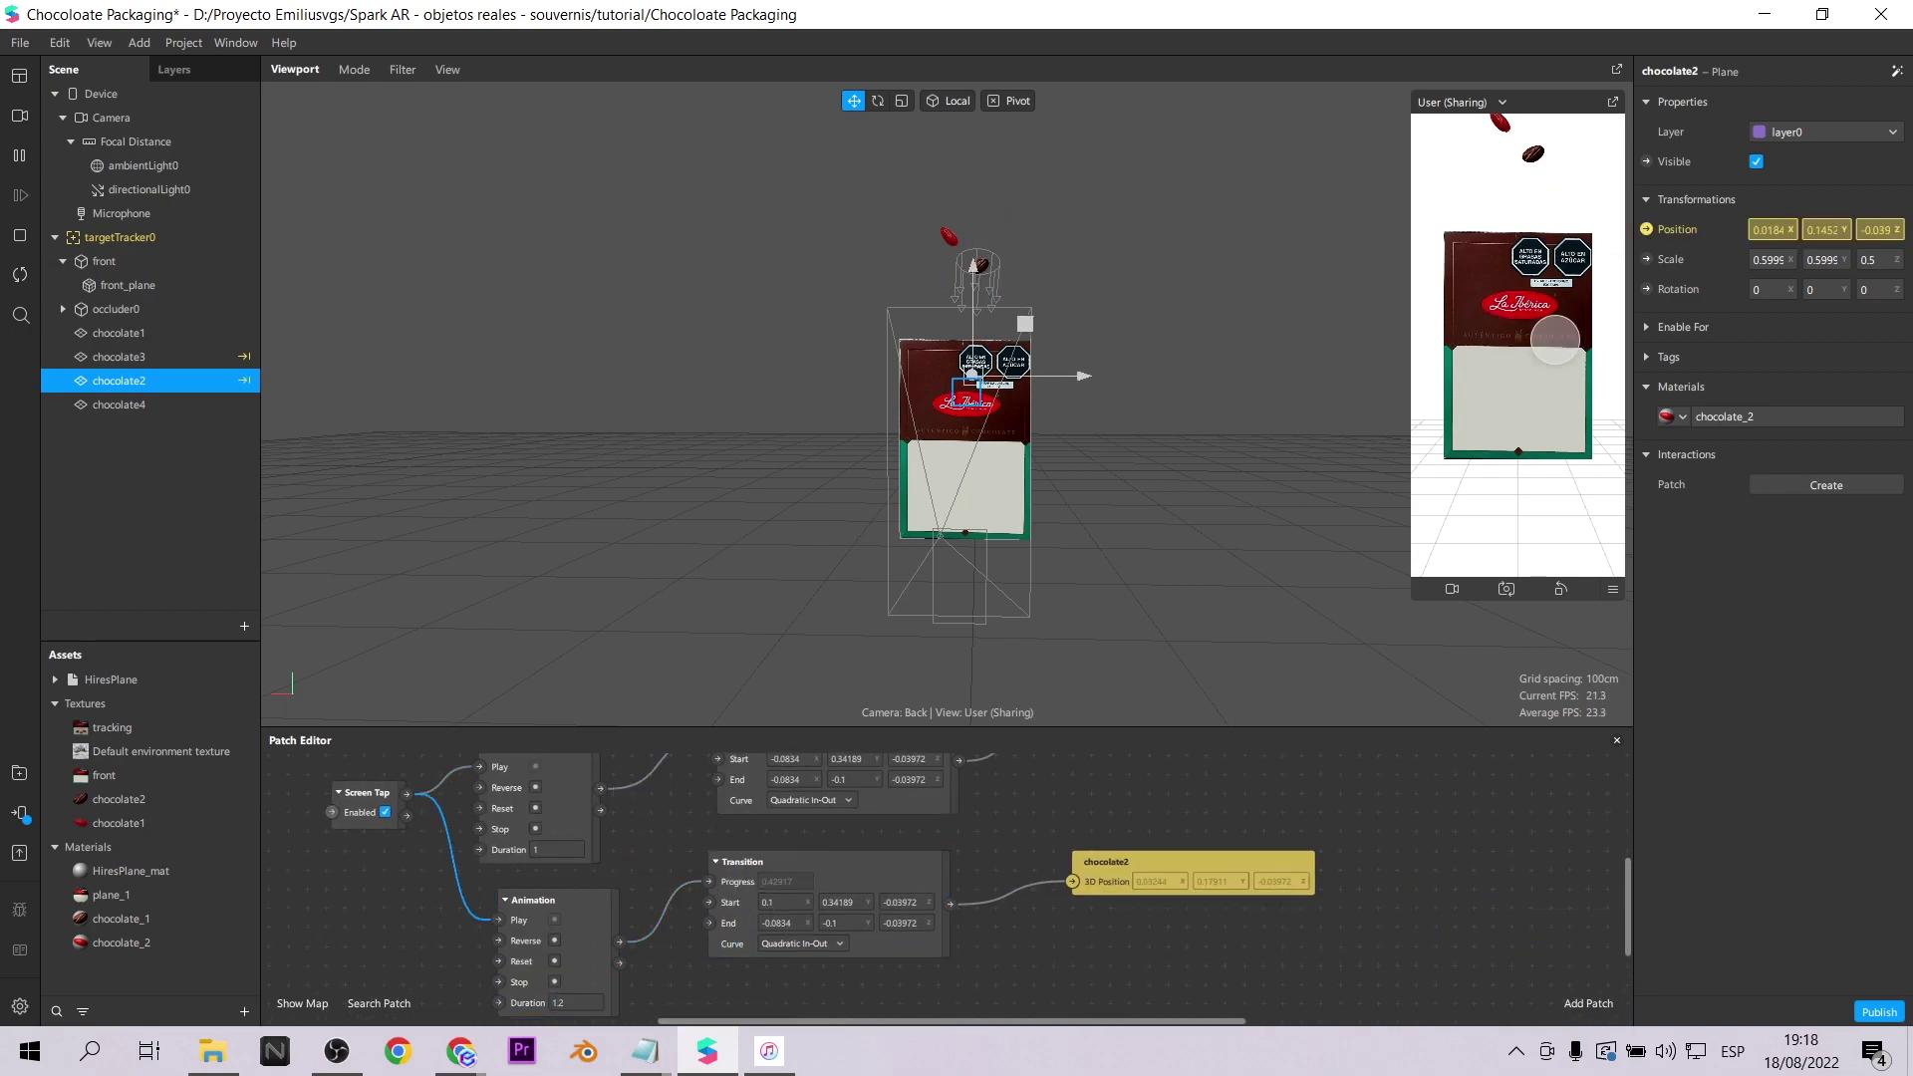
# Set the end X of the chocolate2 Transition patch to 0.1, restarting the effect and testing it with a tap.
pyautogui.scroll(2, 861, 954)
pyautogui.click(741, 911)
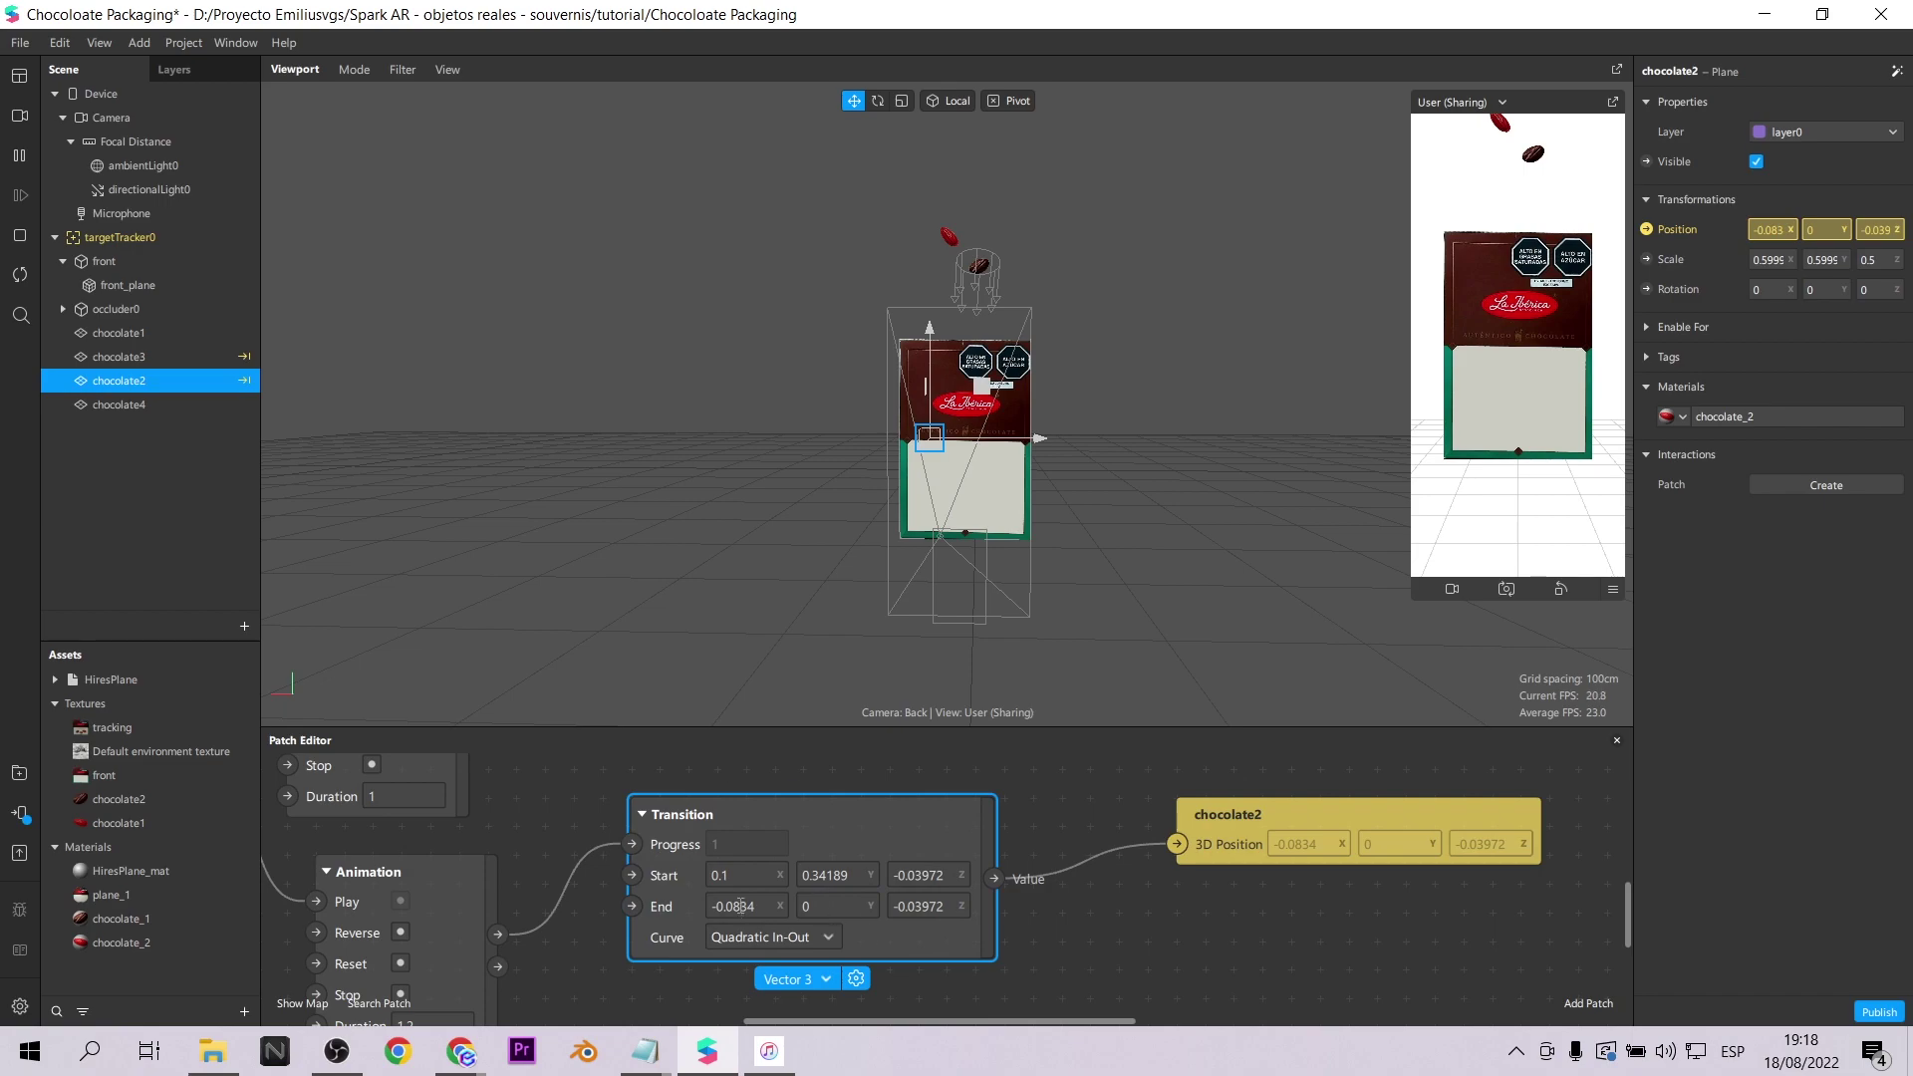
pyautogui.click(742, 906)
pyautogui.write('0')
pyautogui.click(20, 275)
pyautogui.click(1521, 366)
pyautogui.click(760, 906)
pyautogui.write('0.1')
pyautogui.click(20, 275)
pyautogui.click(1494, 399)
# Set the end Y of the chocolate2 Transition patch to -0.15 and test the tap in the preview.
pyautogui.click(837, 905)
pyautogui.write('-0.15')
pyautogui.press('Return')
pyautogui.moveTo(515, 882); pyautogui.dragTo(897, 873)
pyautogui.moveTo(898, 874); pyautogui.dragTo(898, 808, button='middle')
pyautogui.click(1560, 364)
# Create a position patch for chocolate1 driven by copied Transition and Animation patches, with duration 0.6, triggered by Screen Tap.
pyautogui.scroll(-4, 1086, 917)
pyautogui.click(119, 333)
pyautogui.click(1647, 229)
pyautogui.moveTo(1031, 909); pyautogui.dragTo(1343, 777)
pyautogui.click(1086, 841)
pyautogui.hotkey('ctrl', 'v')
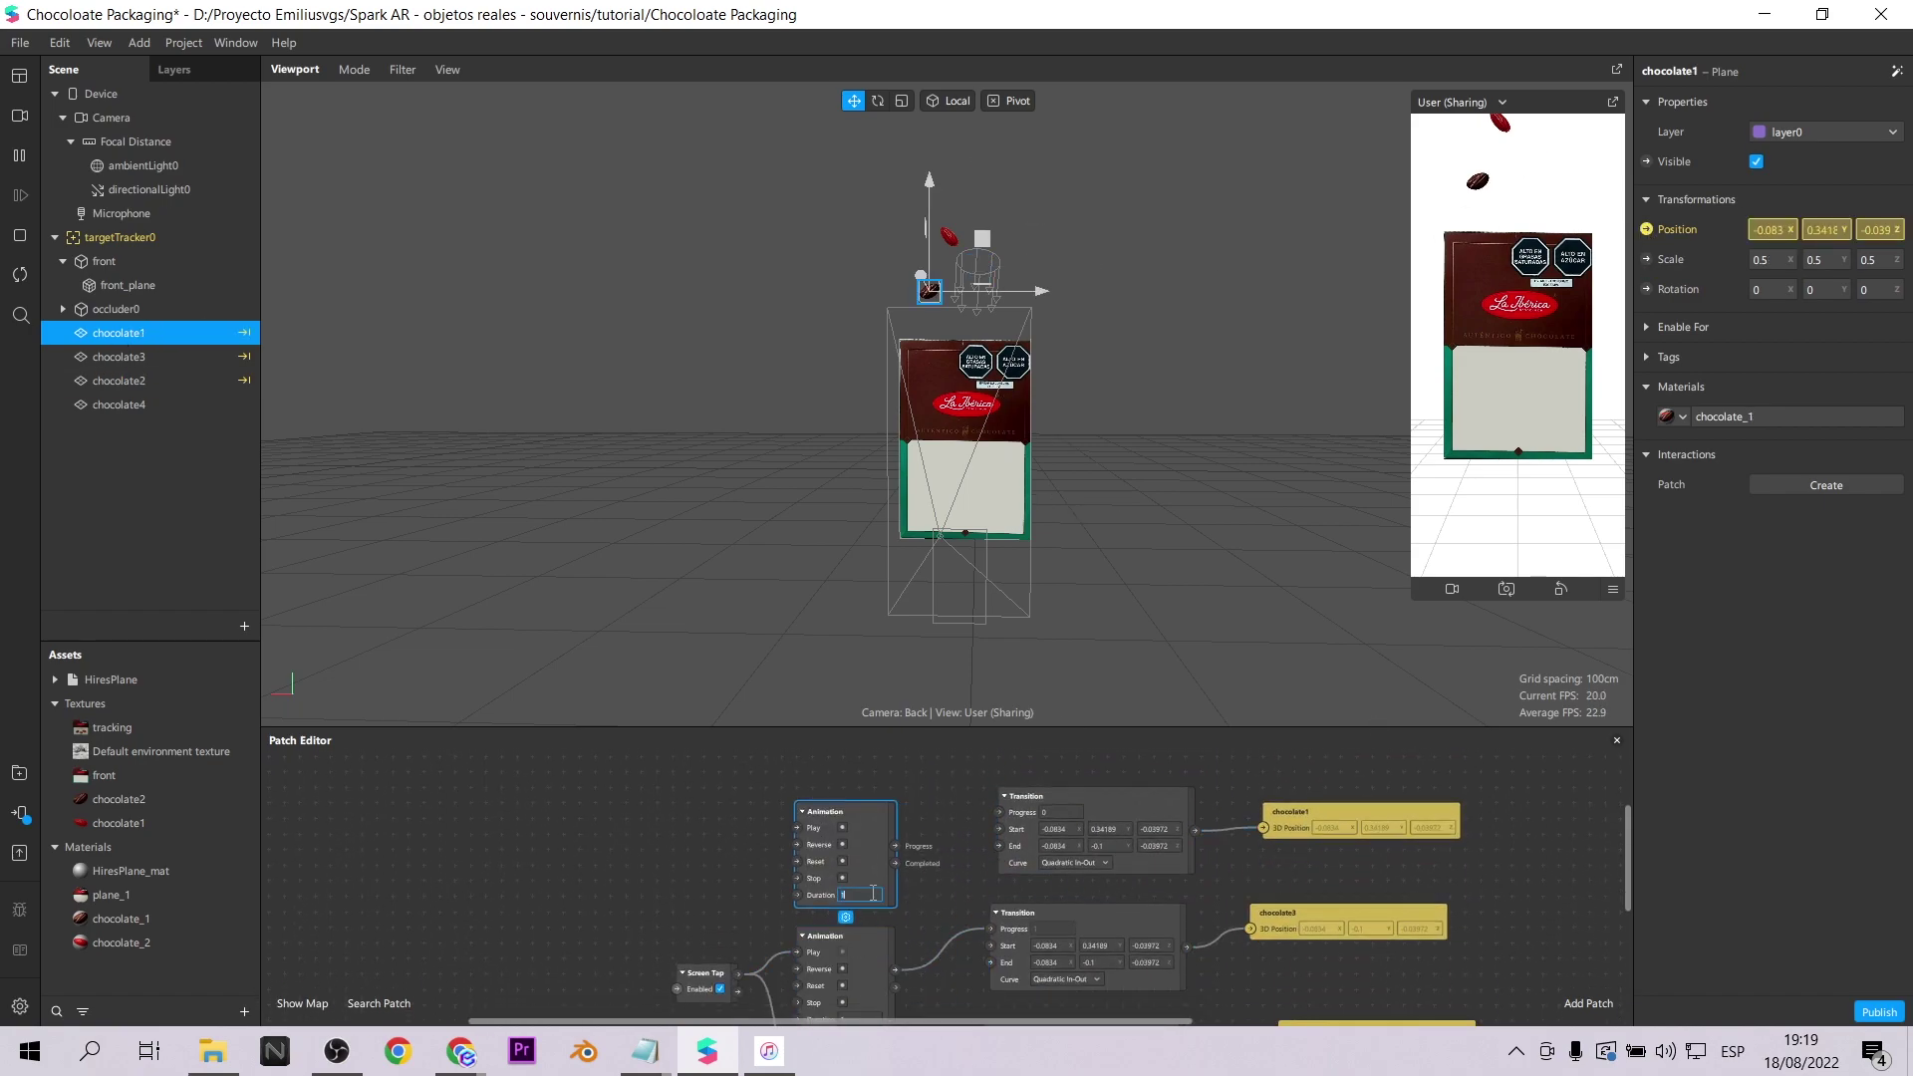
pyautogui.moveTo(895, 844); pyautogui.dragTo(951, 840)
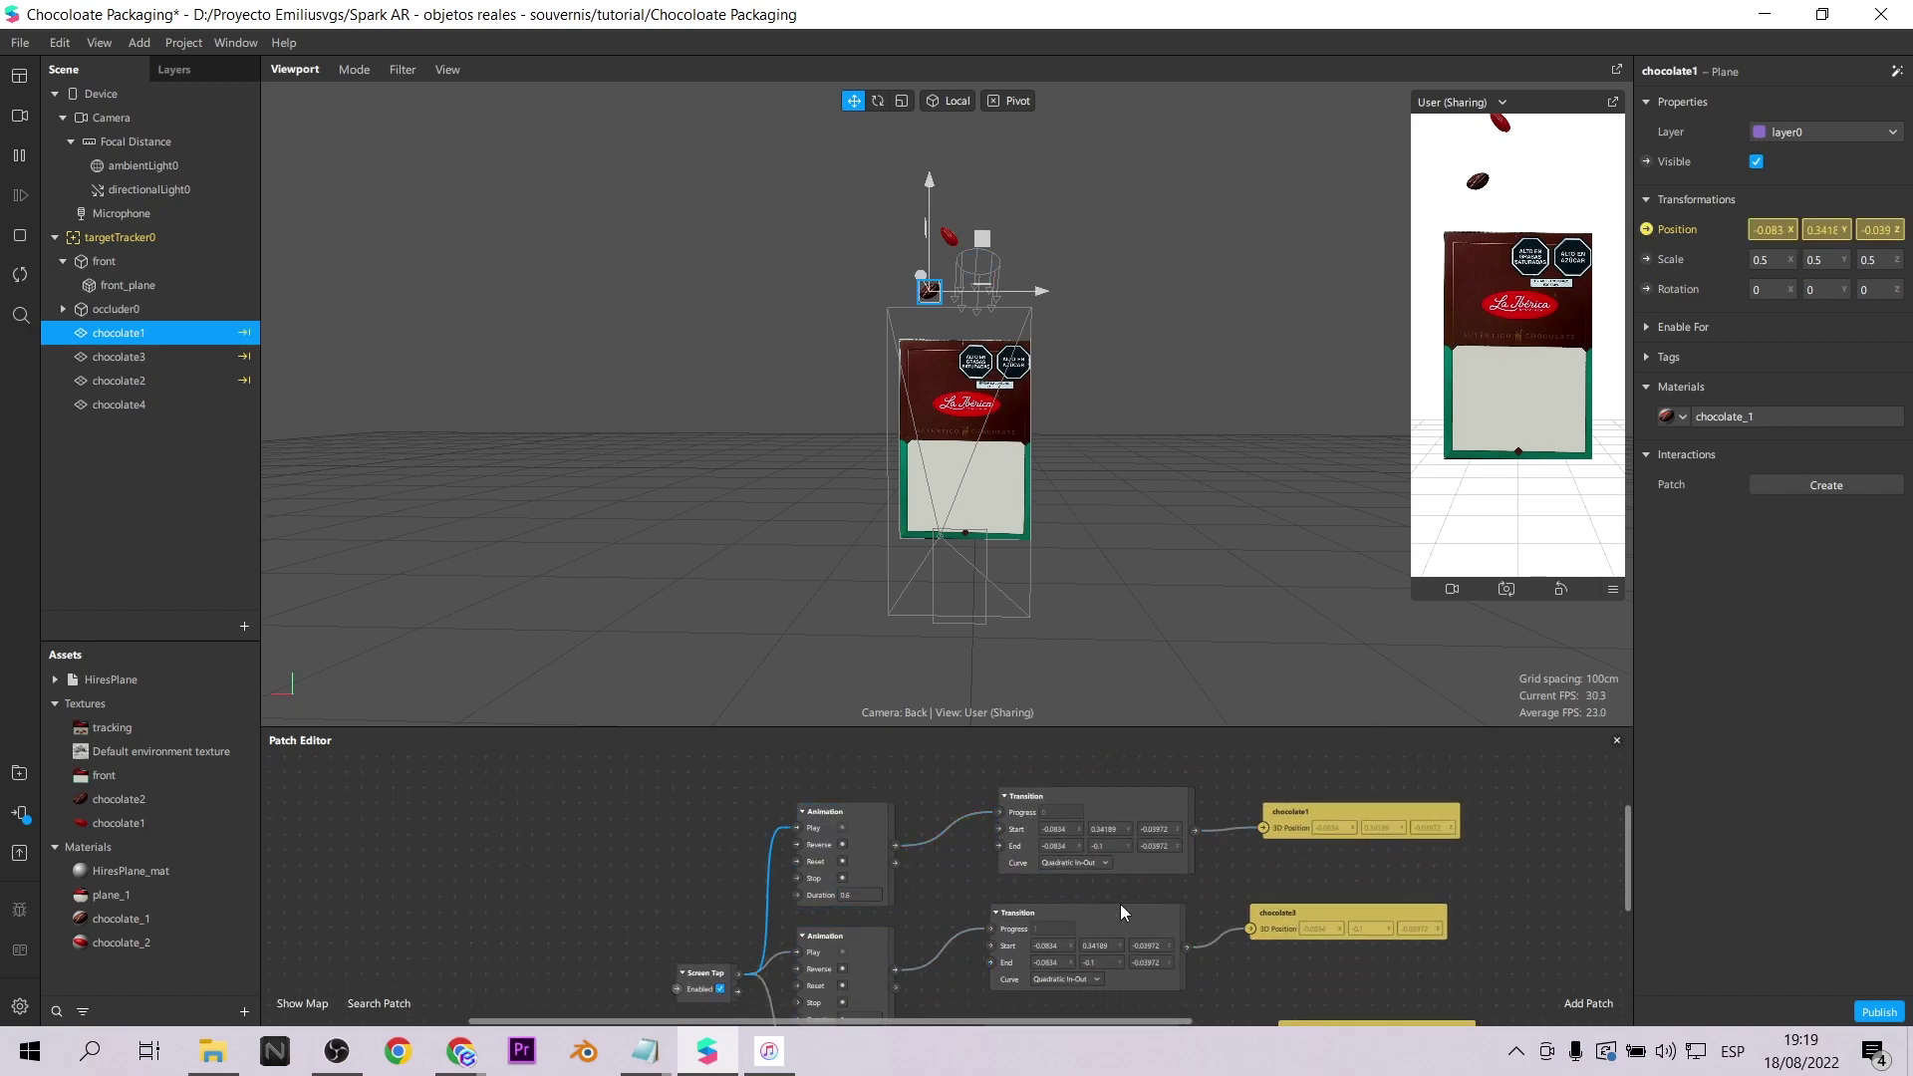
# Try start X values of -1.34 and -0.4 for the chocolate1 Transition patch.
pyautogui.keyDown('ctrl'); pyautogui.scroll(3, 1111, 857); pyautogui.keyUp('ctrl')
pyautogui.scroll(-2, 1101, 850)
pyautogui.scroll(2, 1097, 850)
pyautogui.click(1034, 805)
pyautogui.write('-0.34')
pyautogui.press('Return')
pyautogui.write('-1.34')
pyautogui.press('Return')
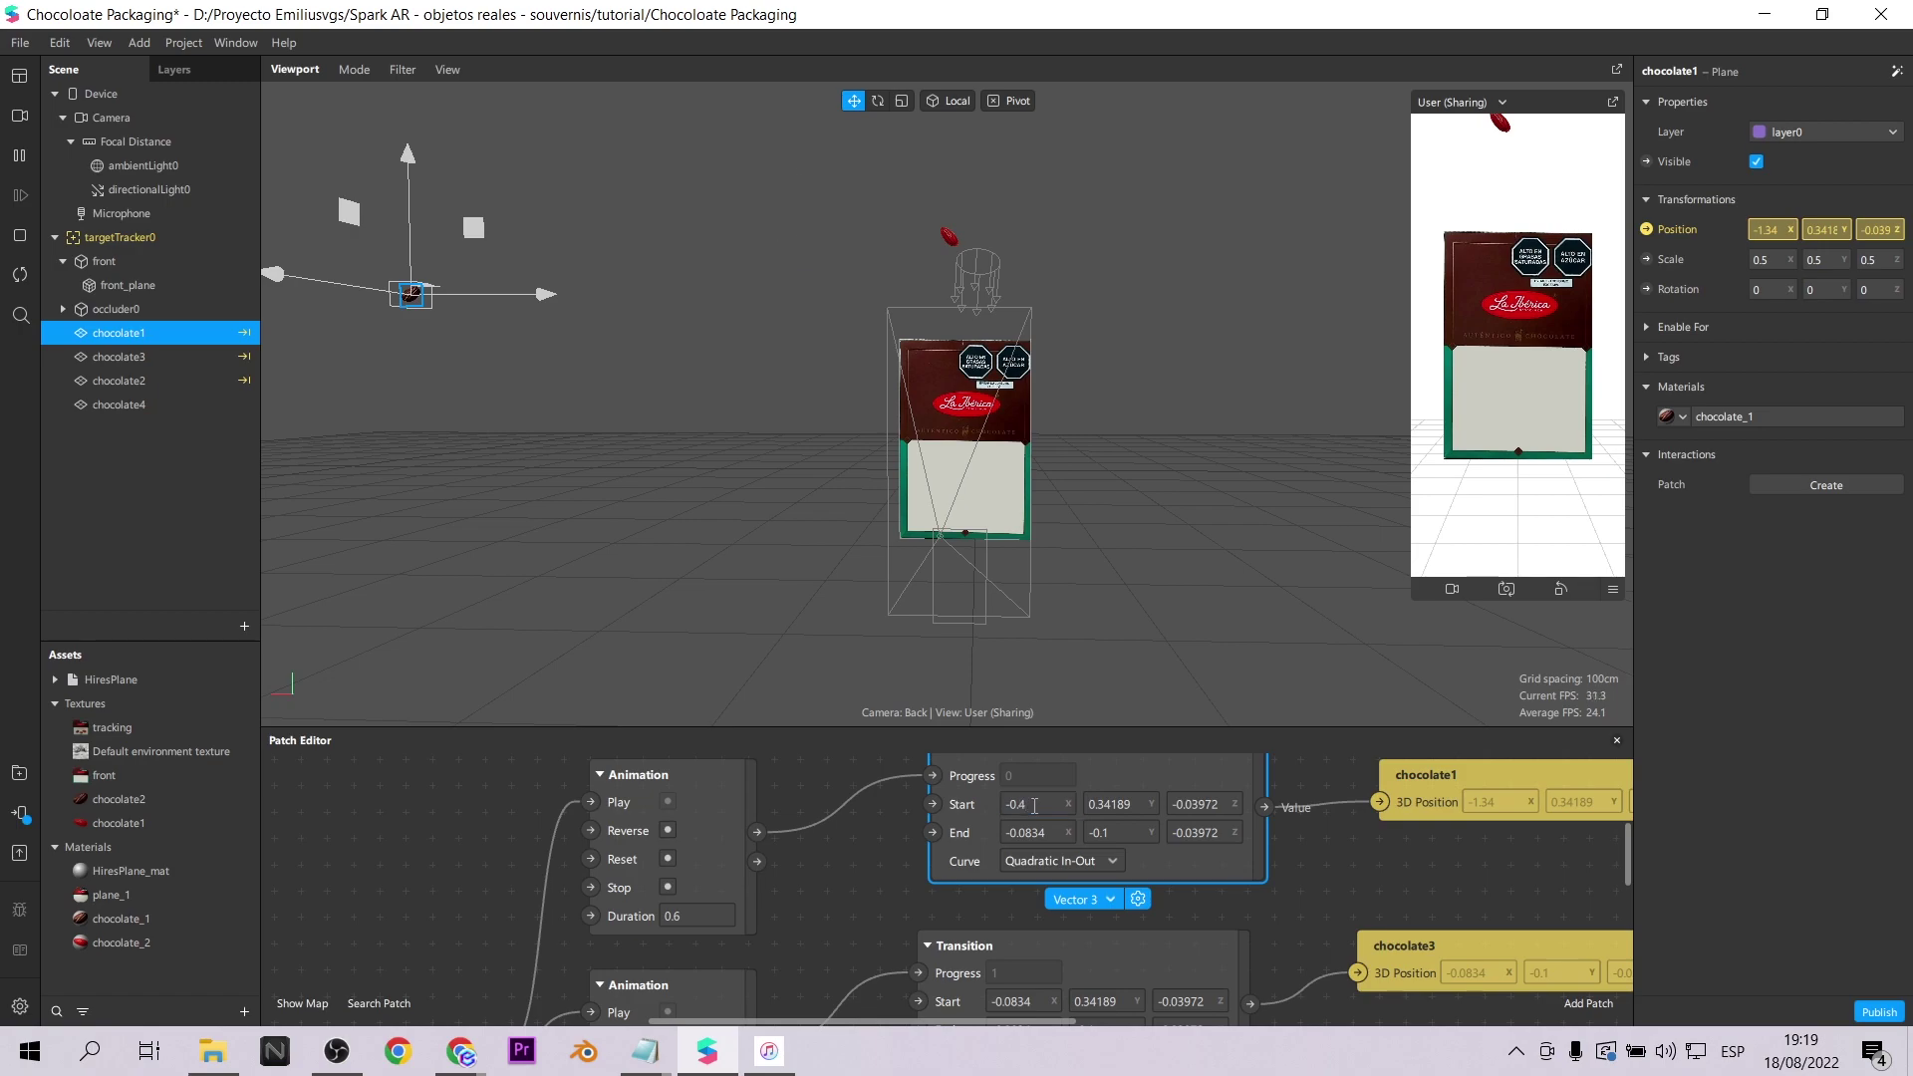
pyautogui.press('Return')
pyautogui.write('-0.2')
pyautogui.press('Return')
# Set the start X of the chocolate1 Transition patch to -0.01 and test the tap in the preview.
pyautogui.click(1034, 805)
pyautogui.write('-0.03-0.01')
pyautogui.press('Return')
pyautogui.click(1517, 332)
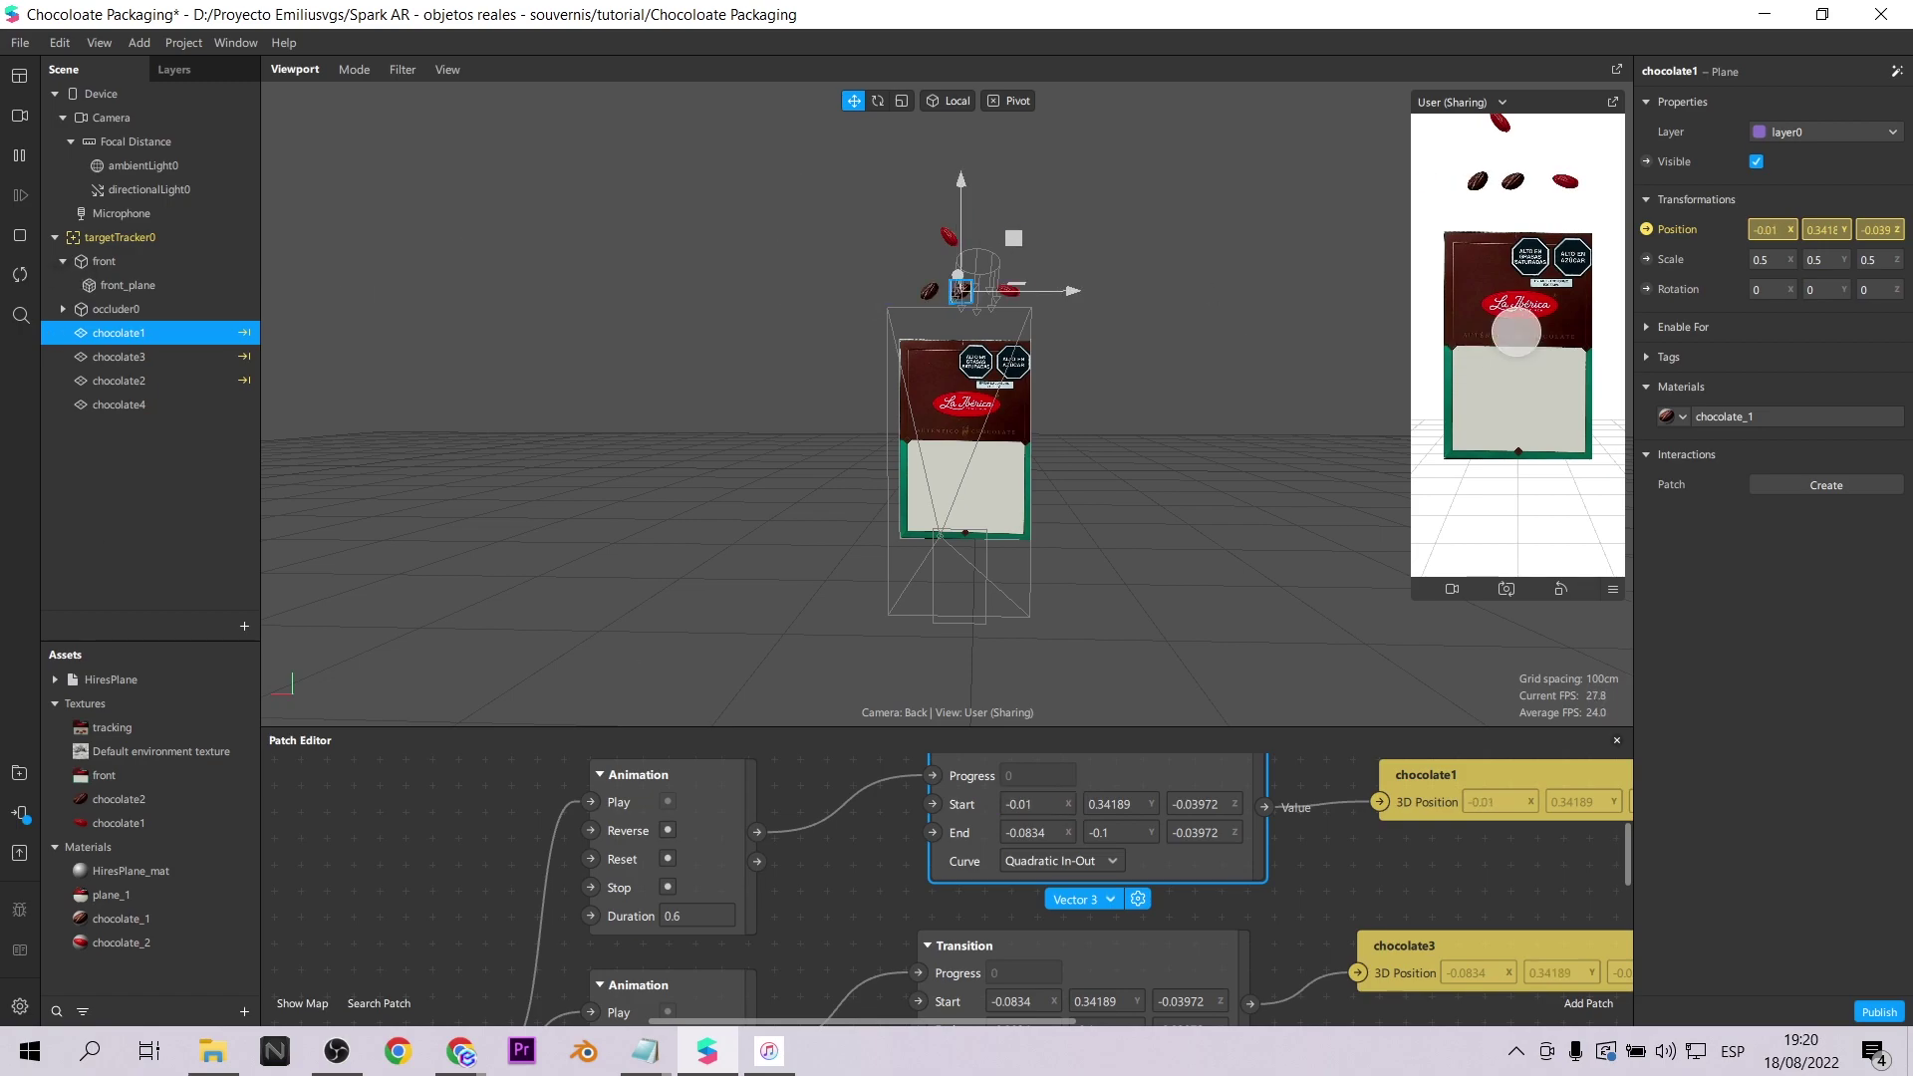
# Set the duration of the chocolate1 Animation patch to 2, testing the tap in the preview.
pyautogui.scroll(1, 1132, 841)
pyautogui.click(1123, 821)
pyautogui.hscroll(-2, 1131, 822)
pyautogui.hscroll(1, 1131, 822)
pyautogui.write('0.9')
pyautogui.press('Return')
pyautogui.click(1508, 349)
pyautogui.click(727, 927)
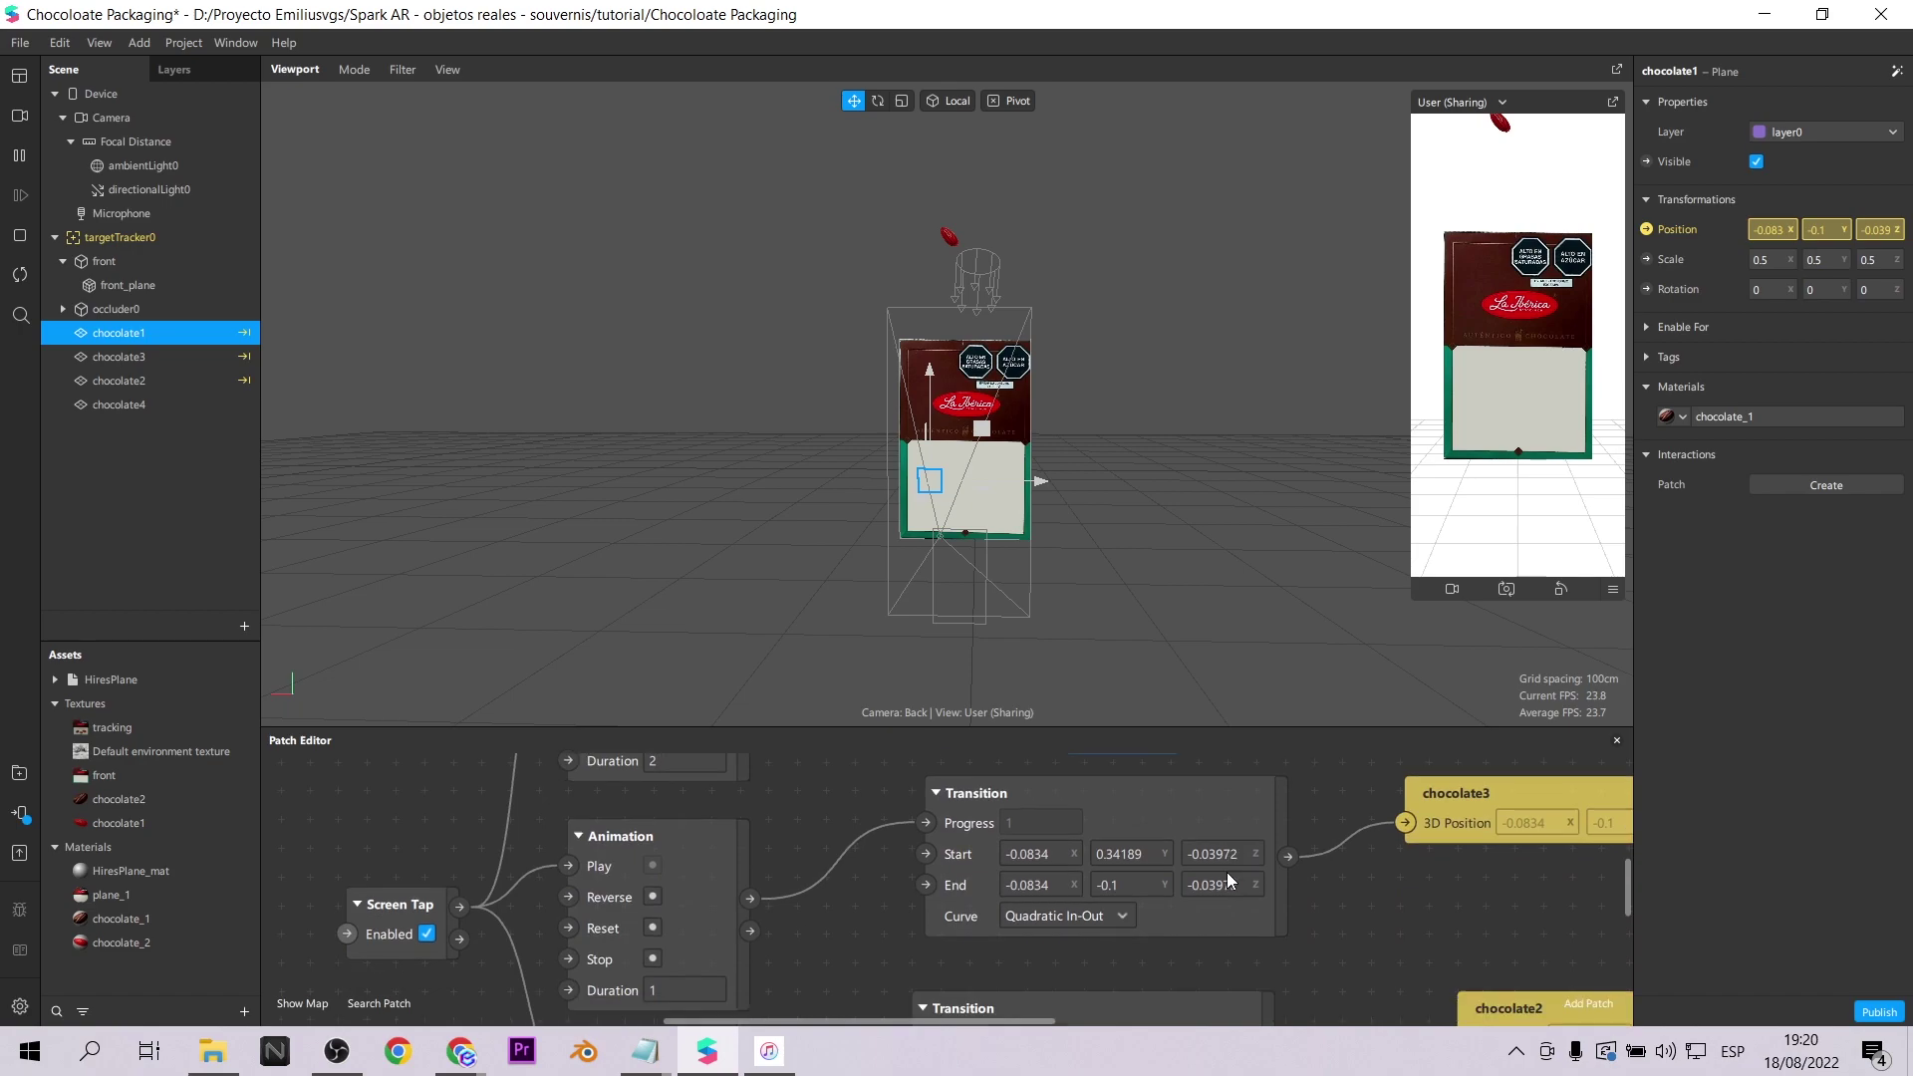
# Try a start Y of 0.5 for the chocolate1 Transition patch and test it with a tap.
pyautogui.scroll(1, 1151, 944)
pyautogui.press('Return')
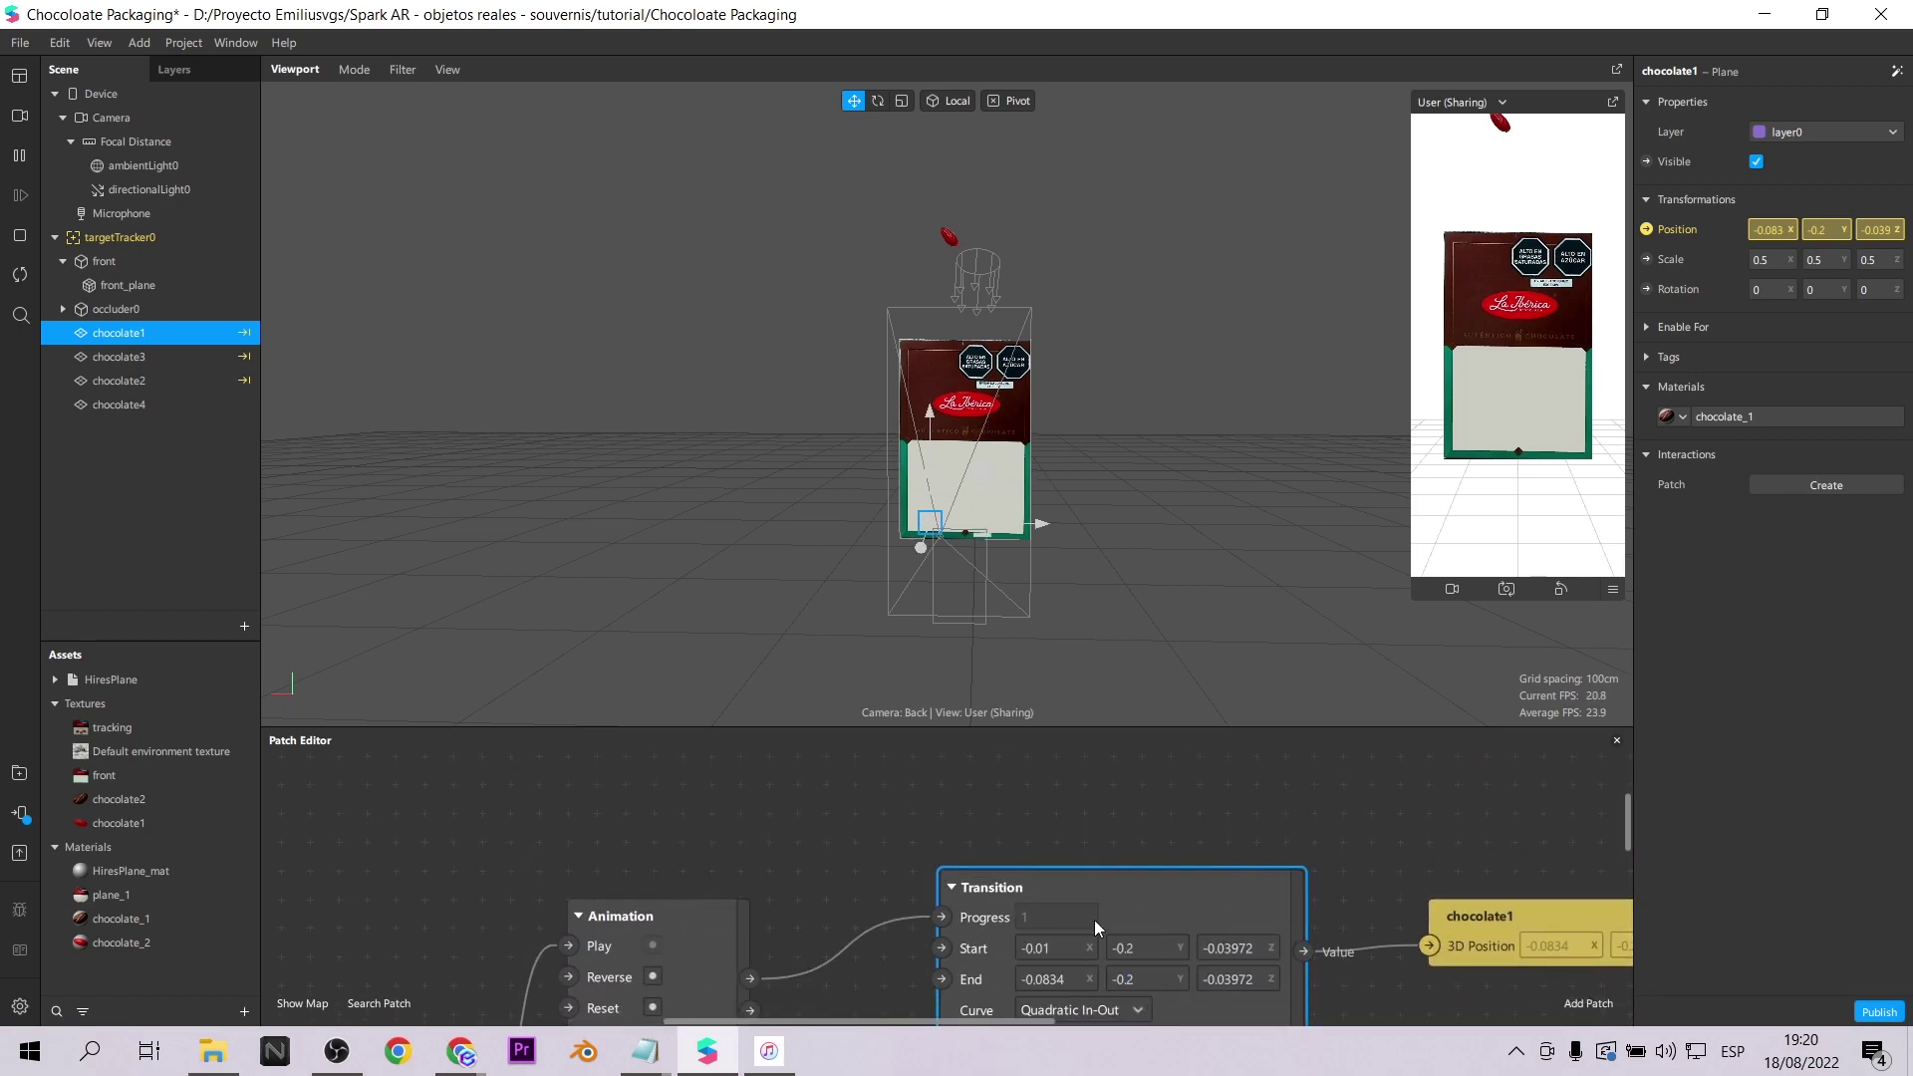
pyautogui.doubleClick(1151, 944)
pyautogui.write('2')
pyautogui.press('Return')
pyautogui.click(1146, 948)
pyautogui.write('0.5')
pyautogui.press('Return')
pyautogui.click(1539, 338)
# Try an end Y of 0.5 for the chocolate1 Transition patch and test it with a tap.
pyautogui.click(1146, 979)
pyautogui.write('0.5')
pyautogui.press('Return')
pyautogui.click(1529, 338)
# Set the end X of the chocolate1 Transition patch to -0.01 and its end Y to -0.1, testing the tap.
pyautogui.click(1052, 978)
pyautogui.write('-0.01')
pyautogui.press('Return')
pyautogui.click(1142, 978)
pyautogui.write('-0.1')
pyautogui.press('Return')
pyautogui.click(1510, 323)
pyautogui.click(1430, 337)
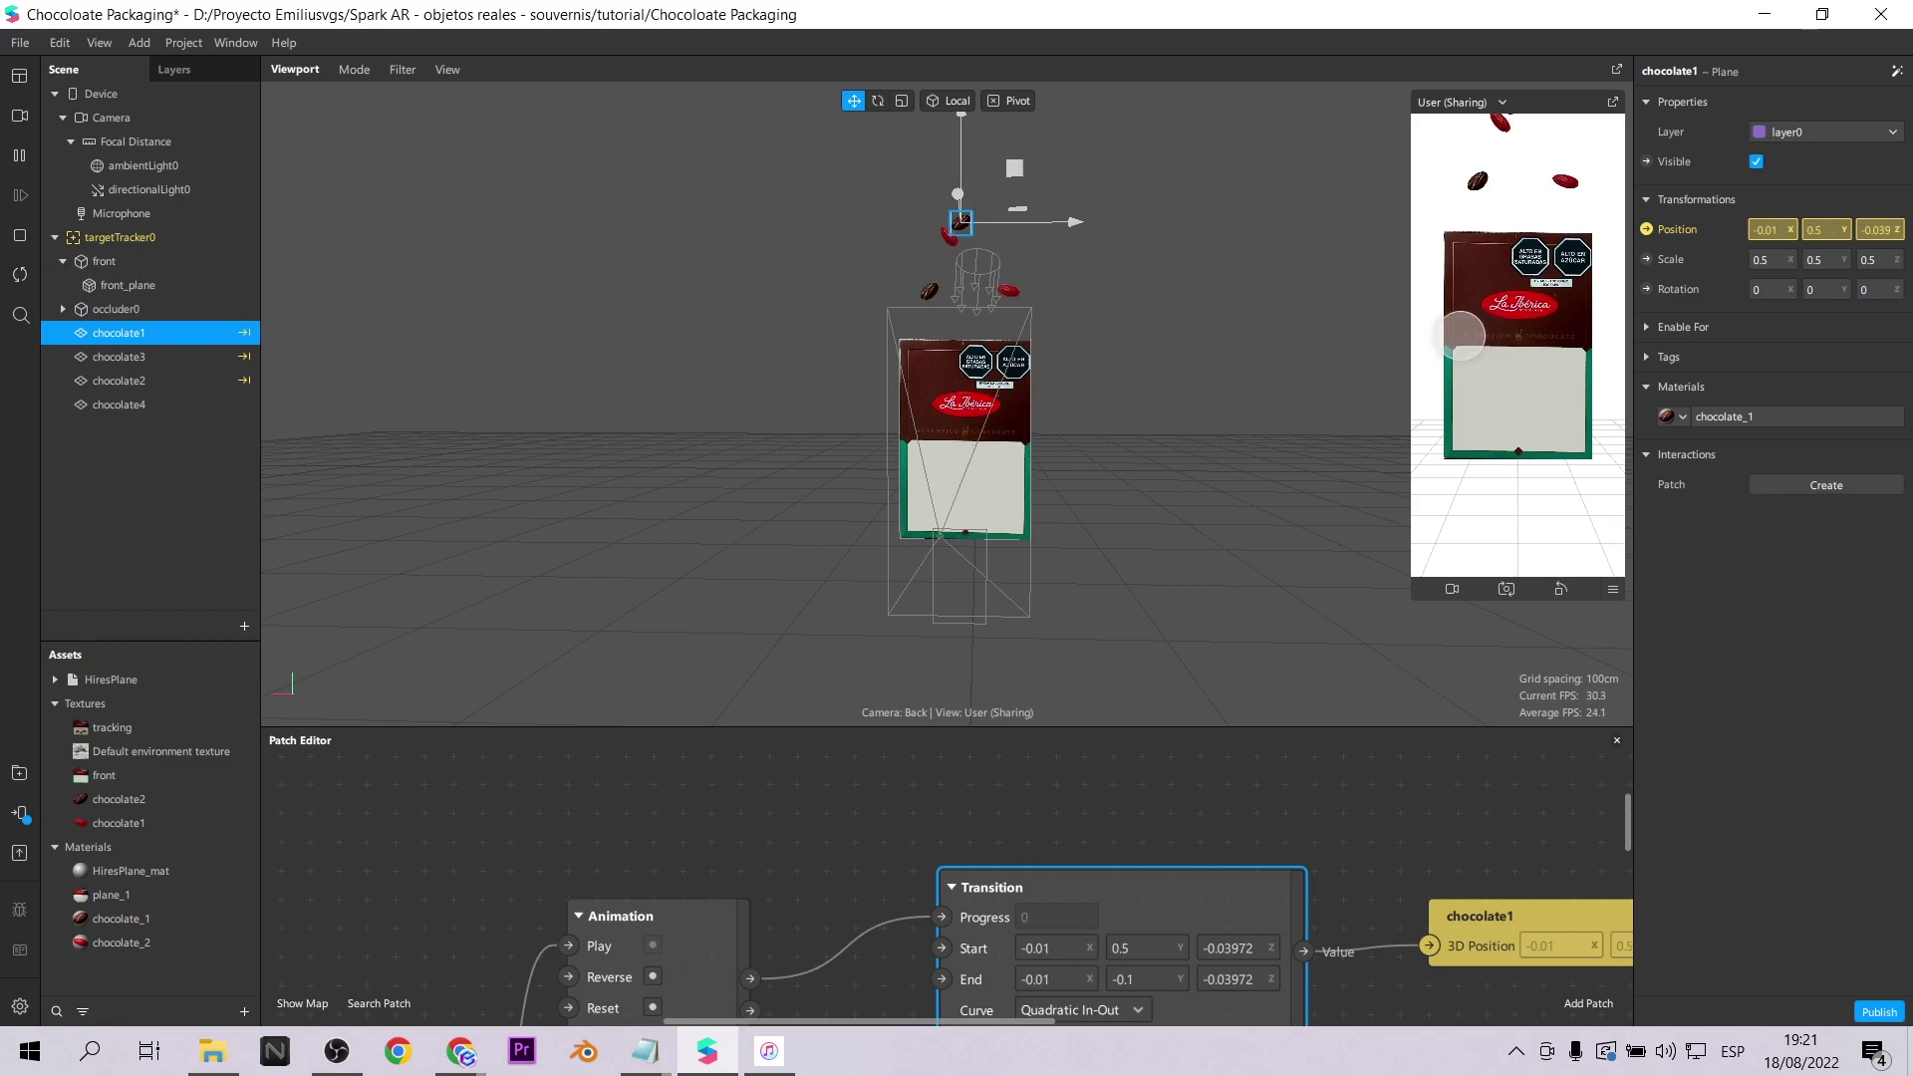
# Try a start Y of 0.3 for the chocolate1 Transition patch.
pyautogui.doubleClick(1145, 948)
pyautogui.write('0.3')
pyautogui.press('Return')
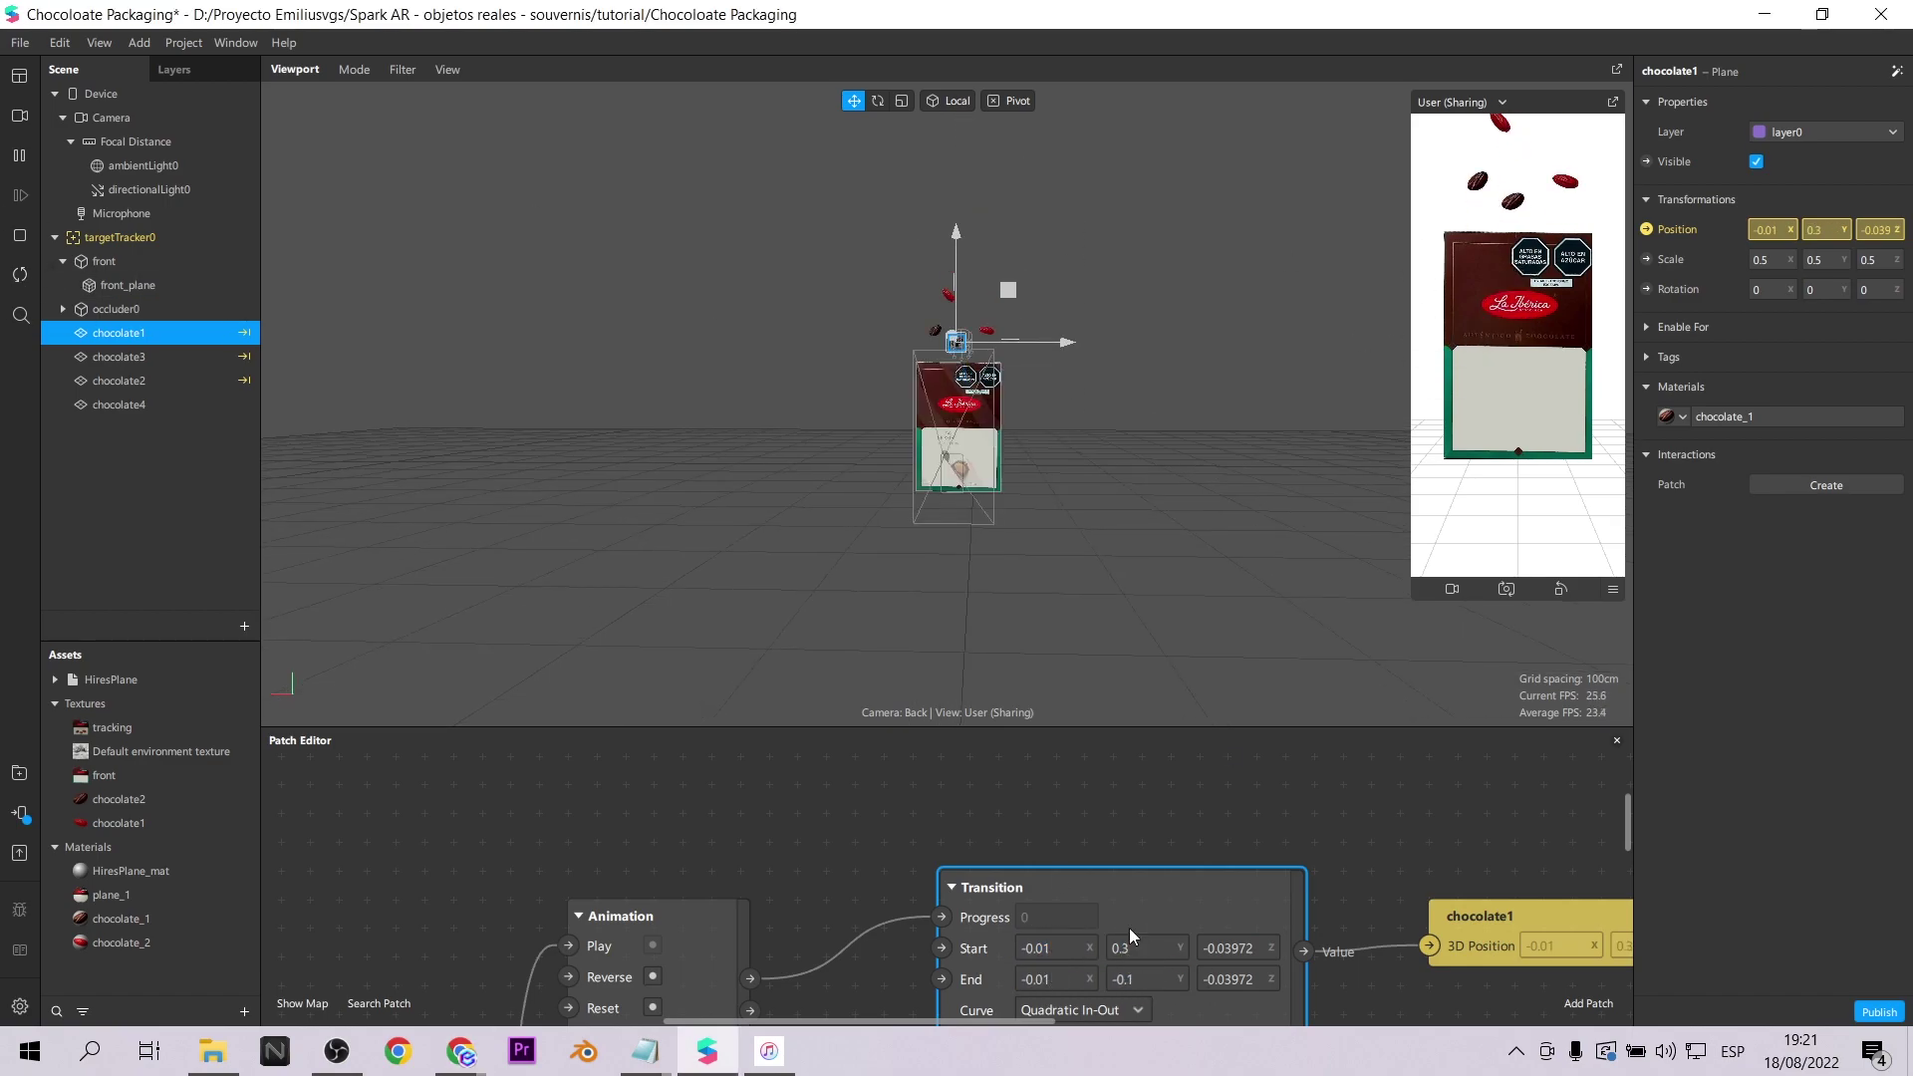
pyautogui.write('4')
pyautogui.press('Return')
# Try other start X values for the chocolate1 Transition patch, such as 8.9995, and undo the last change.
pyautogui.doubleClick(1065, 947)
pyautogui.write('-0.0005')
pyautogui.press('Return')
pyautogui.click(1054, 945)
pyautogui.write('9')
pyautogui.press('Return')
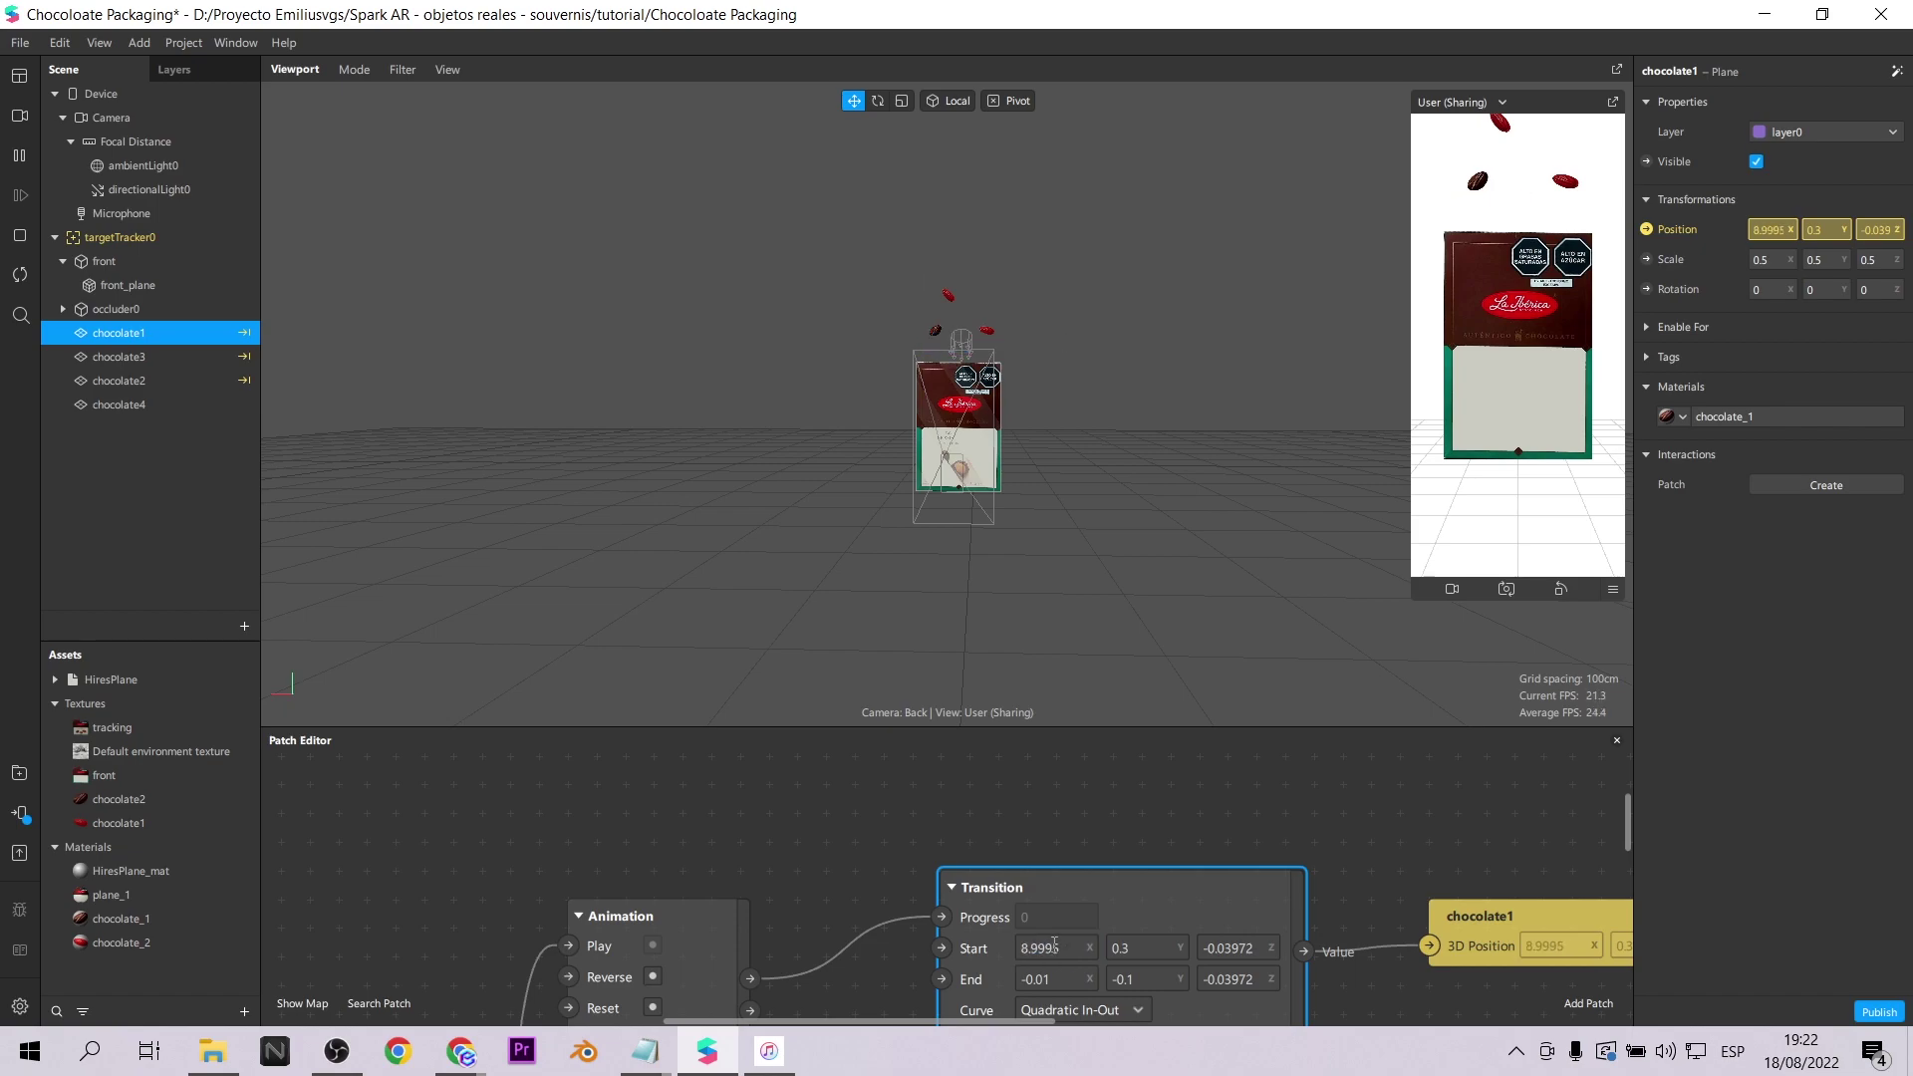
pyautogui.hotkey('ctrl', 'z')
# Try a start Y of 0.2 and start X values of -0.01 and -0.1 for chocolate1, testing with taps.
pyautogui.click(1069, 947)
pyautogui.press('BackSpace')
pyautogui.write('0')
pyautogui.click(1530, 431)
pyautogui.doubleClick(1146, 948)
pyautogui.write('0.2')
pyautogui.doubleClick(1056, 948)
pyautogui.write('-0.01')
pyautogui.click(1466, 335)
pyautogui.doubleClick(1059, 947)
pyautogui.write('-0.1')
# Set the chocolate1 Transition start to X -0.01 and Y 0.4, restarting the effect and testing the tap.
pyautogui.doubleClick(1056, 978)
pyautogui.doubleClick(1063, 947)
pyautogui.write('-0.01')
pyautogui.click(19, 275)
pyautogui.doubleClick(1144, 948)
pyautogui.write('0.30.4')
pyautogui.click(1538, 305)
# Create a position patch for chocolate4 and paste copies of the Transition and Animation patches in front of it.
pyautogui.scroll(-5, 1165, 903)
pyautogui.click(119, 405)
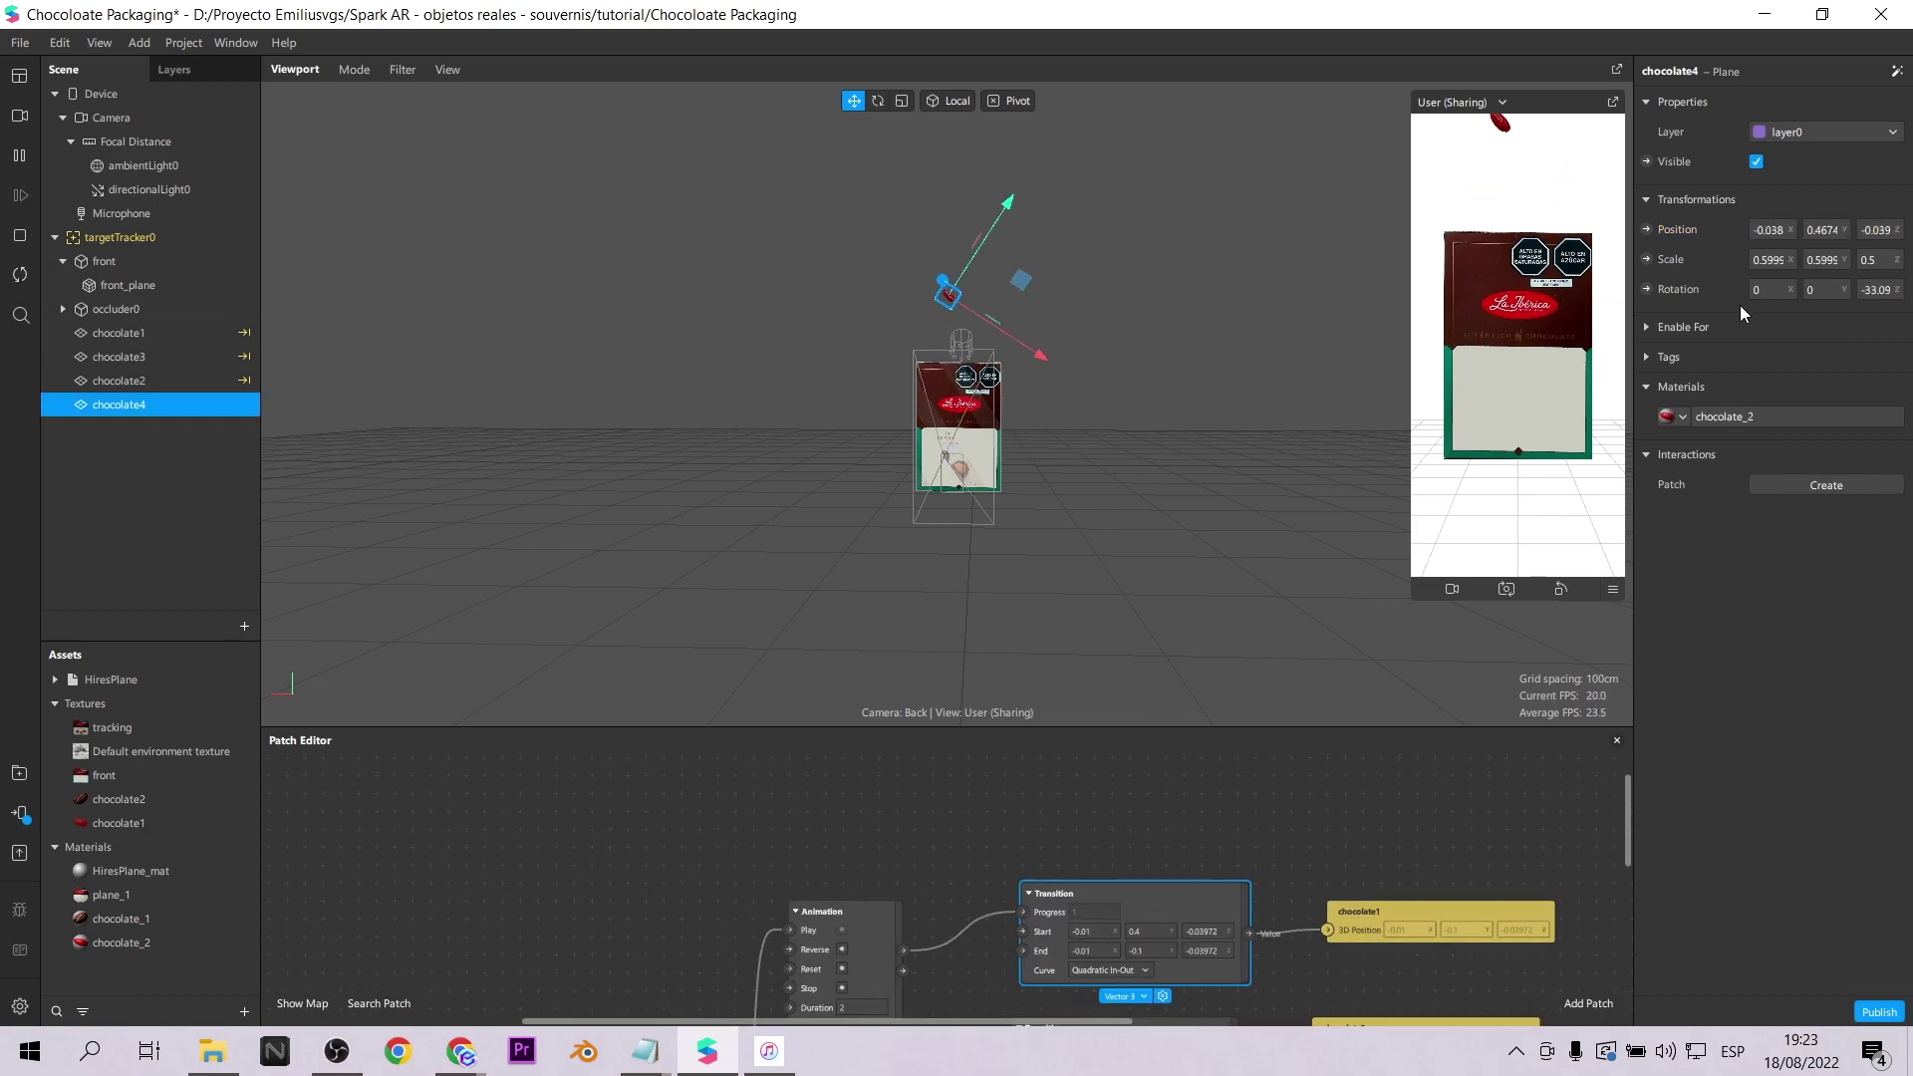
pyautogui.click(1646, 229)
pyautogui.moveTo(1365, 824); pyautogui.dragTo(1395, 803)
pyautogui.hotkey('ctrl', 'v')
pyautogui.moveTo(1261, 933); pyautogui.dragTo(1054, 768)
pyautogui.hotkey('ctrl', 'v')
# Connect Screen Tap through the copied Animation and Transition patches to the chocolate4 position, and test the tap.
pyautogui.moveTo(904, 789); pyautogui.dragTo(1029, 790)
pyautogui.moveTo(1249, 808); pyautogui.dragTo(1346, 822)
pyautogui.scroll(-5, 799, 797)
pyautogui.moveTo(777, 946); pyautogui.dragTo(869, 821)
pyautogui.scroll(3, 737, 882)
pyautogui.click(1448, 347)
# Set the start X of the chocolate4 Transition patch to -0.1 and test the tap in the preview.
pyautogui.scroll(5, 1115, 863)
pyautogui.scroll(1, 1118, 864)
pyautogui.doubleClick(1091, 842)
pyautogui.write('-0.1')
pyautogui.click(1515, 378)
# Set the end X of the chocolate4 Transition patch to -0.1, restarting the effect and testing it with taps.
pyautogui.doubleClick(1096, 870)
pyautogui.write('-0.1')
pyautogui.click(1549, 388)
pyautogui.click(1517, 361)
pyautogui.click(20, 277)
pyautogui.click(1517, 369)
# Set the duration of the chocolate4 Animation patch to 2.1.
pyautogui.click(747, 902)
pyautogui.write('2')
pyautogui.press('Return')
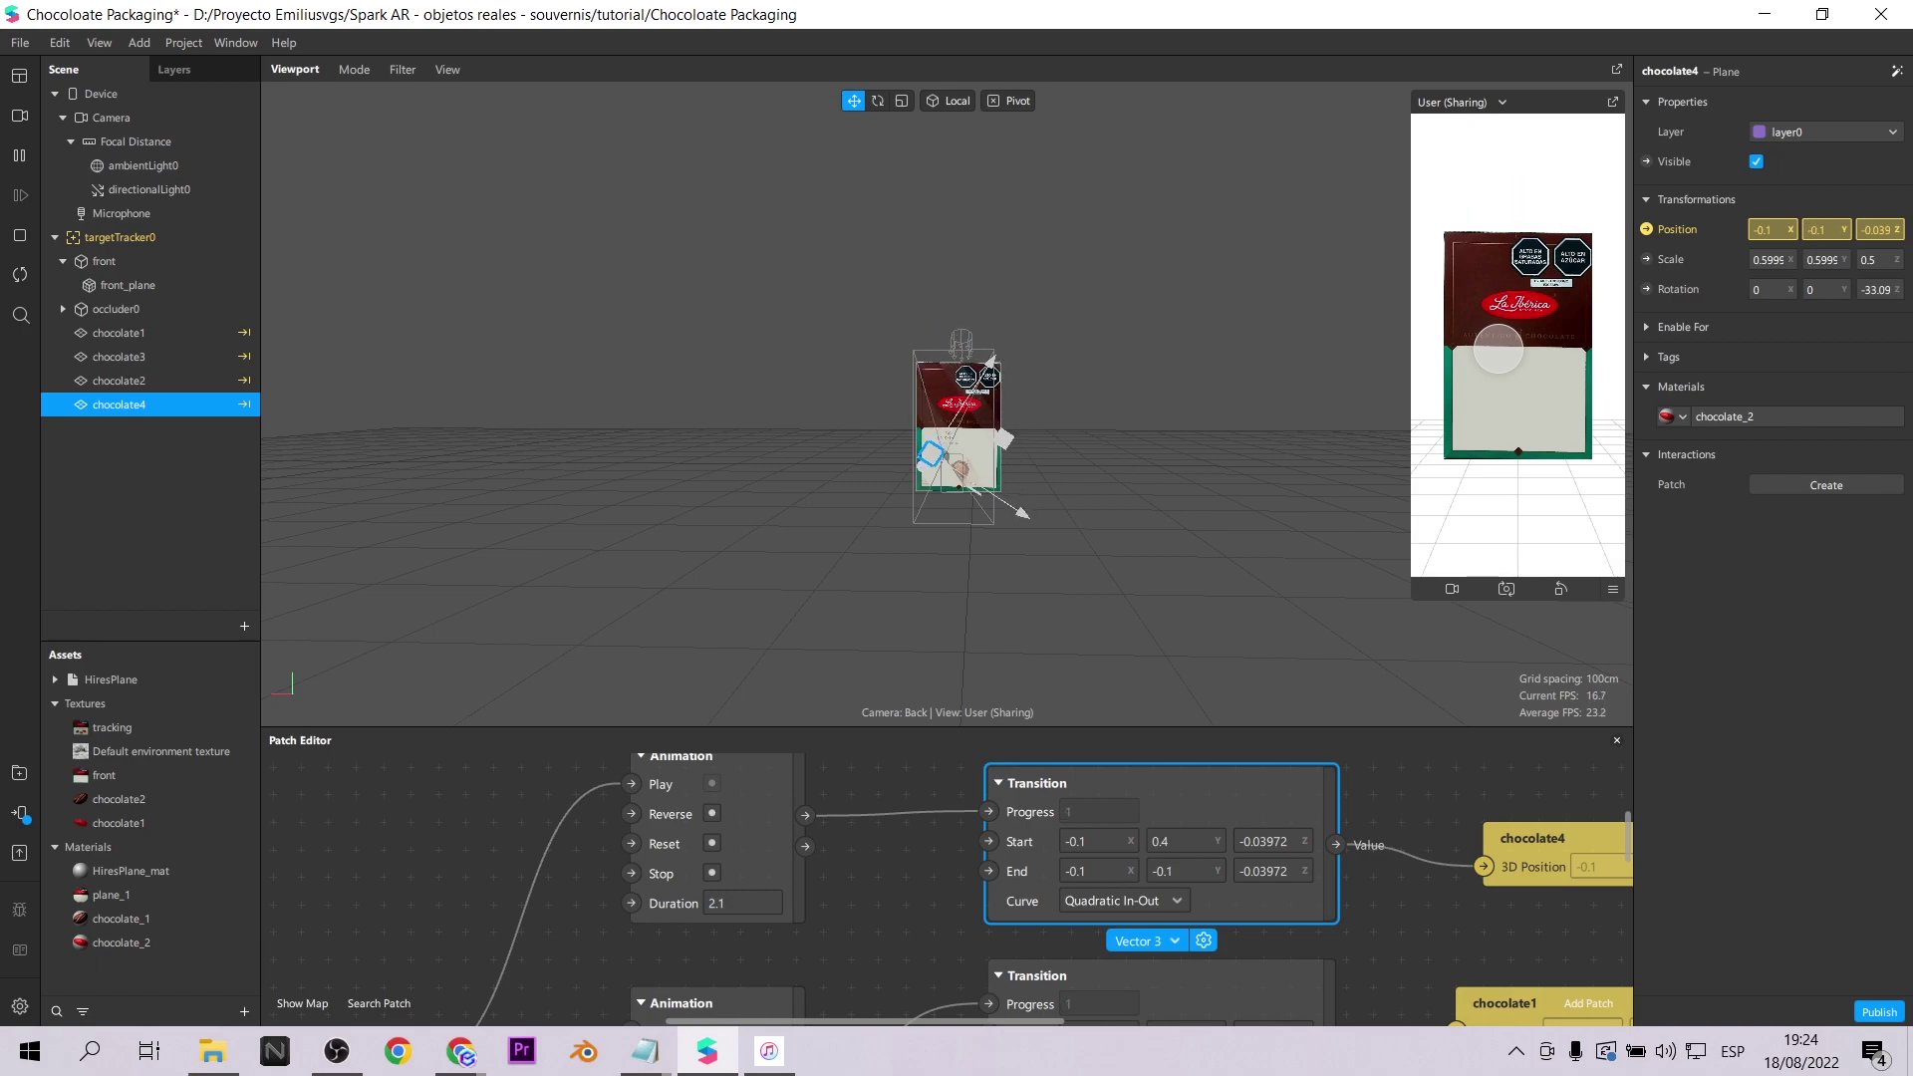
# Add a null object inside occluder0, and try to move it out of the group, cancelling the break-object request.
pyautogui.scroll(-3, 844, 979)
pyautogui.click(115, 309)
pyautogui.rightClick(103, 314)
pyautogui.moveTo(156, 338)
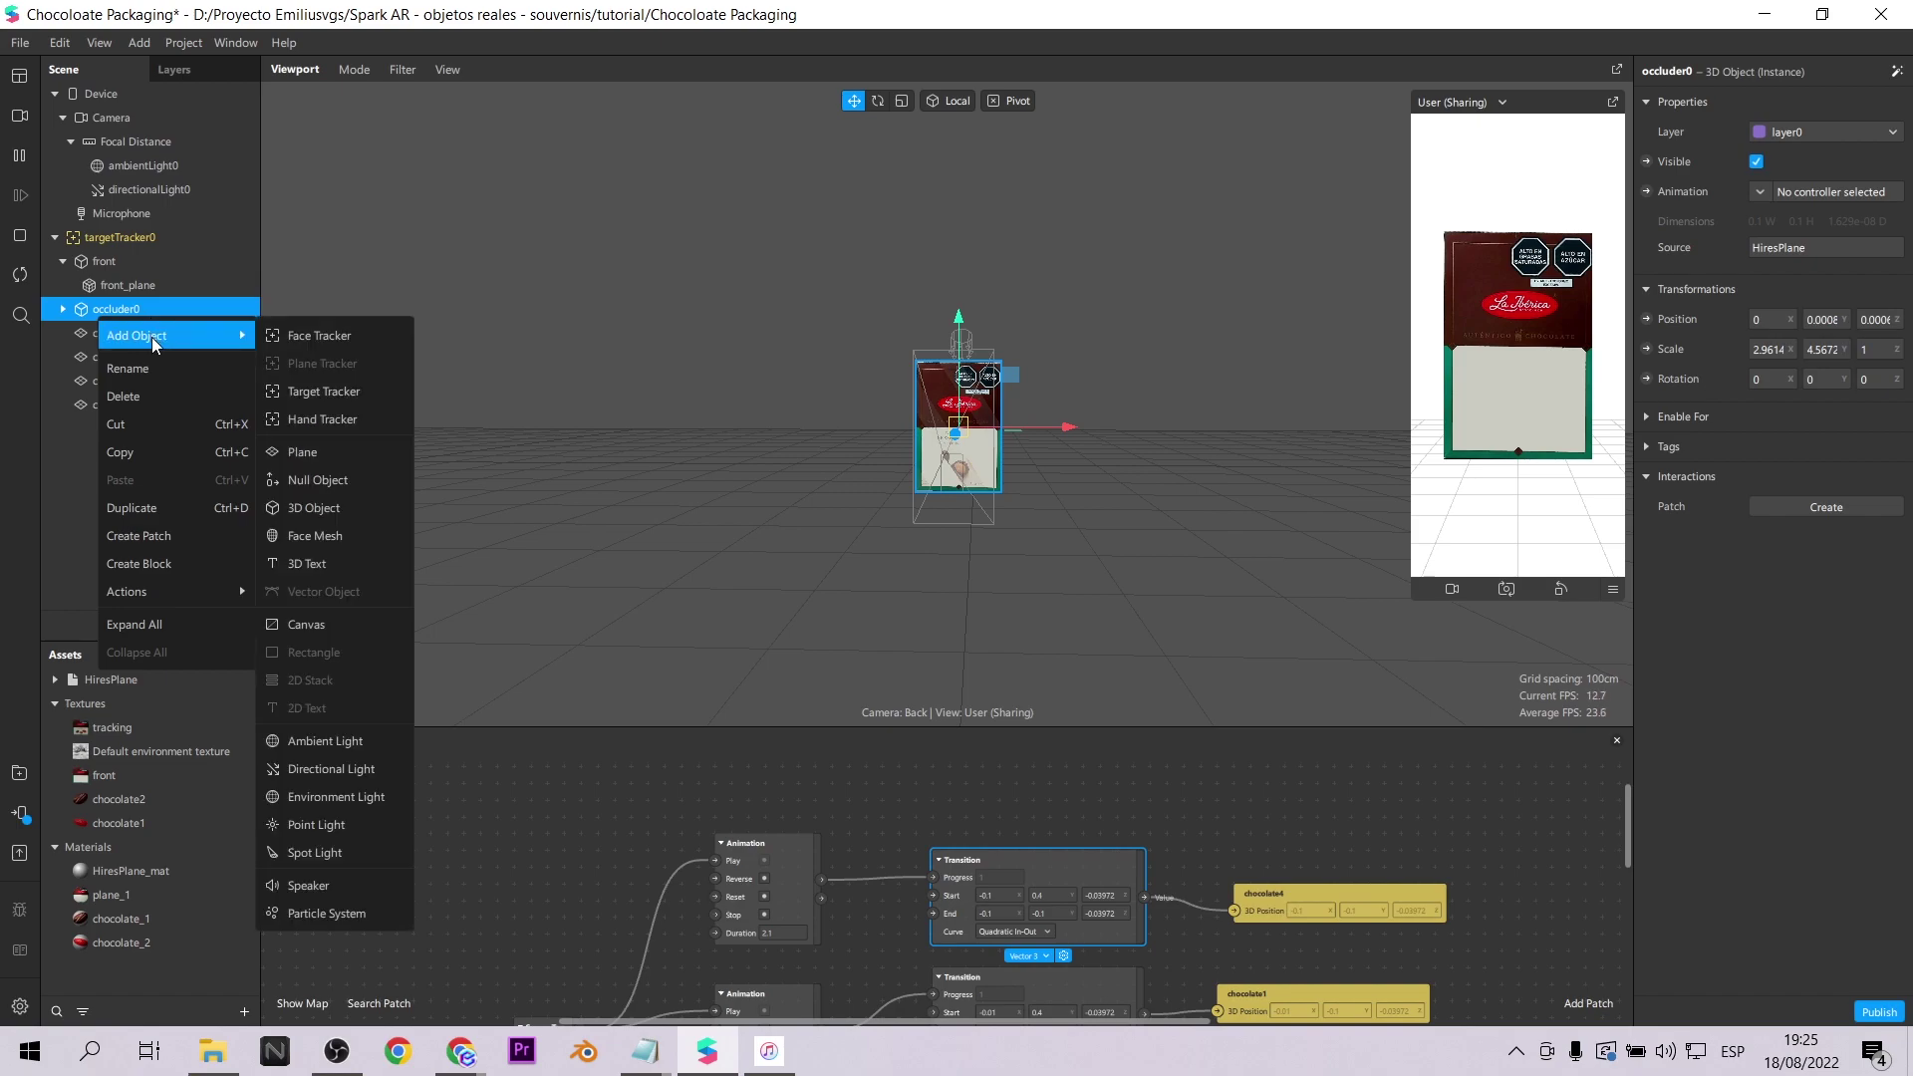
pyautogui.click(348, 483)
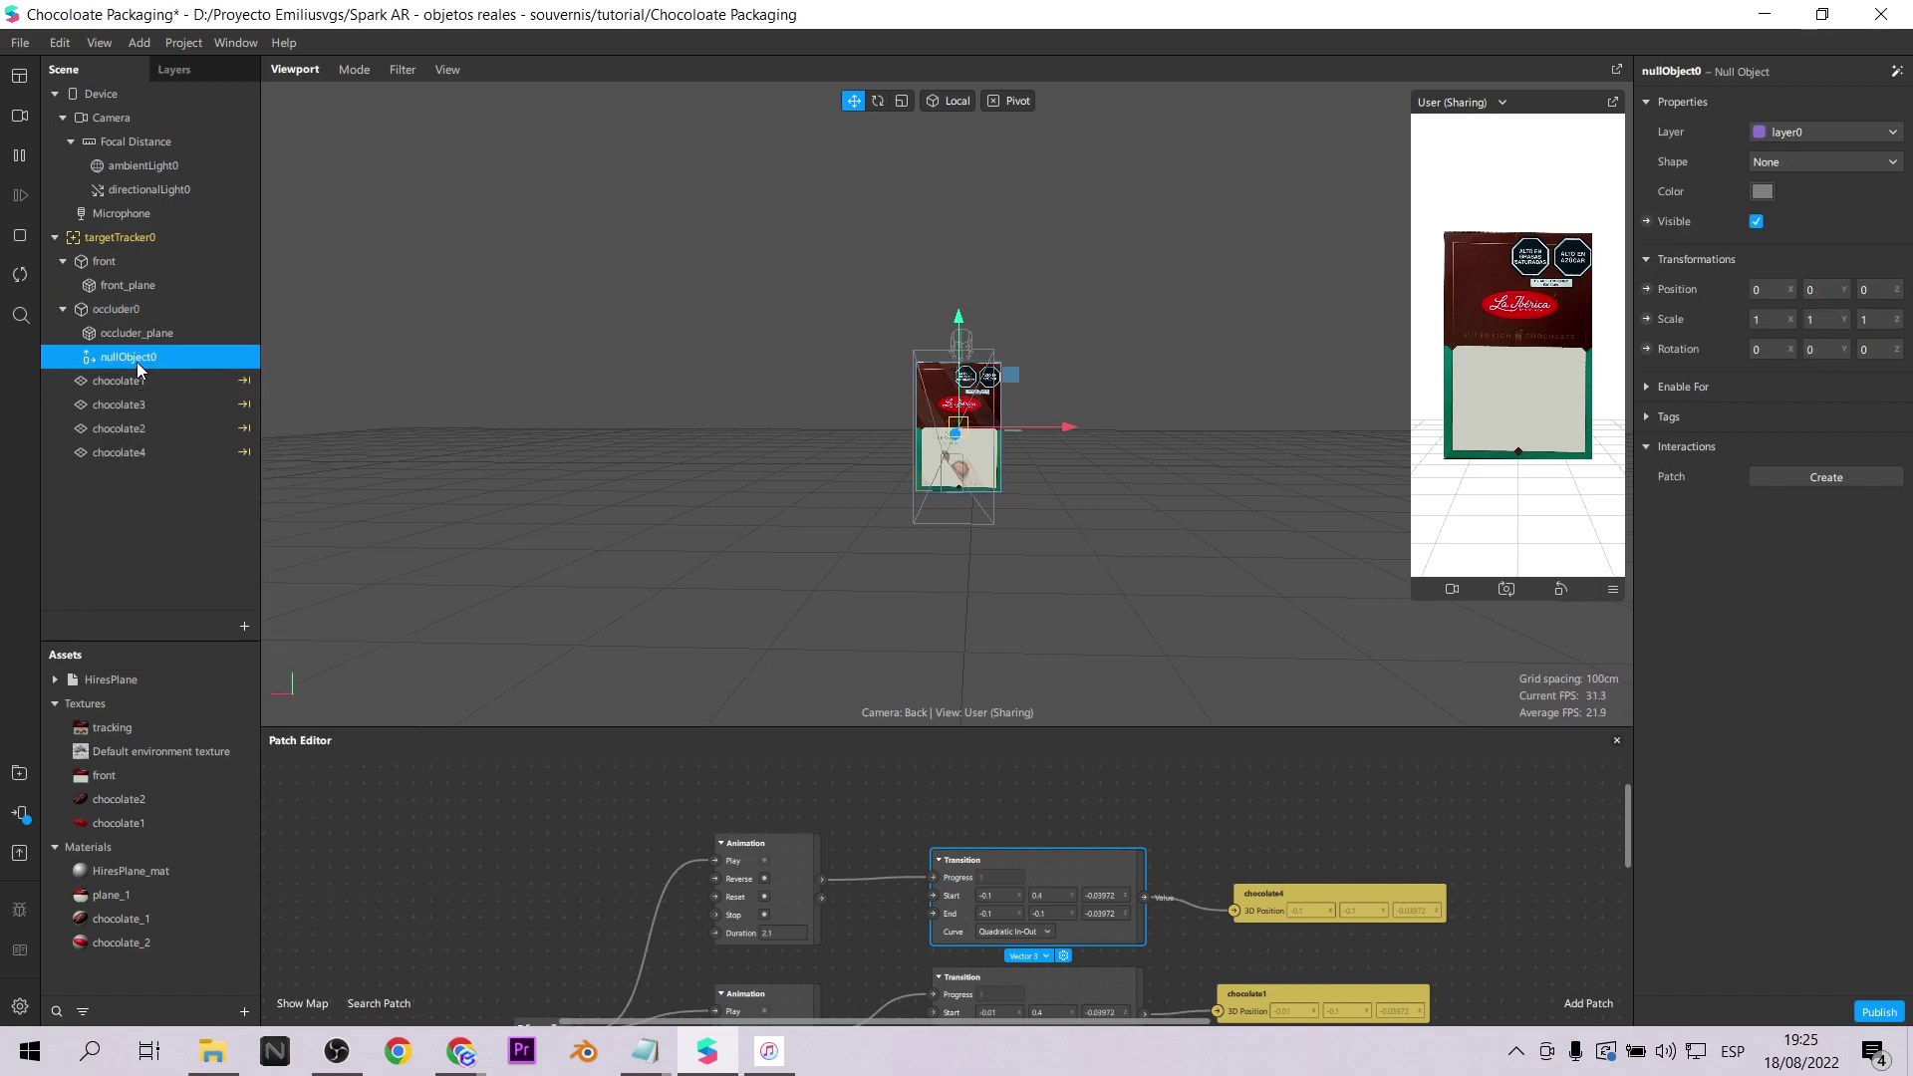
pyautogui.moveTo(136, 358); pyautogui.dragTo(167, 512)
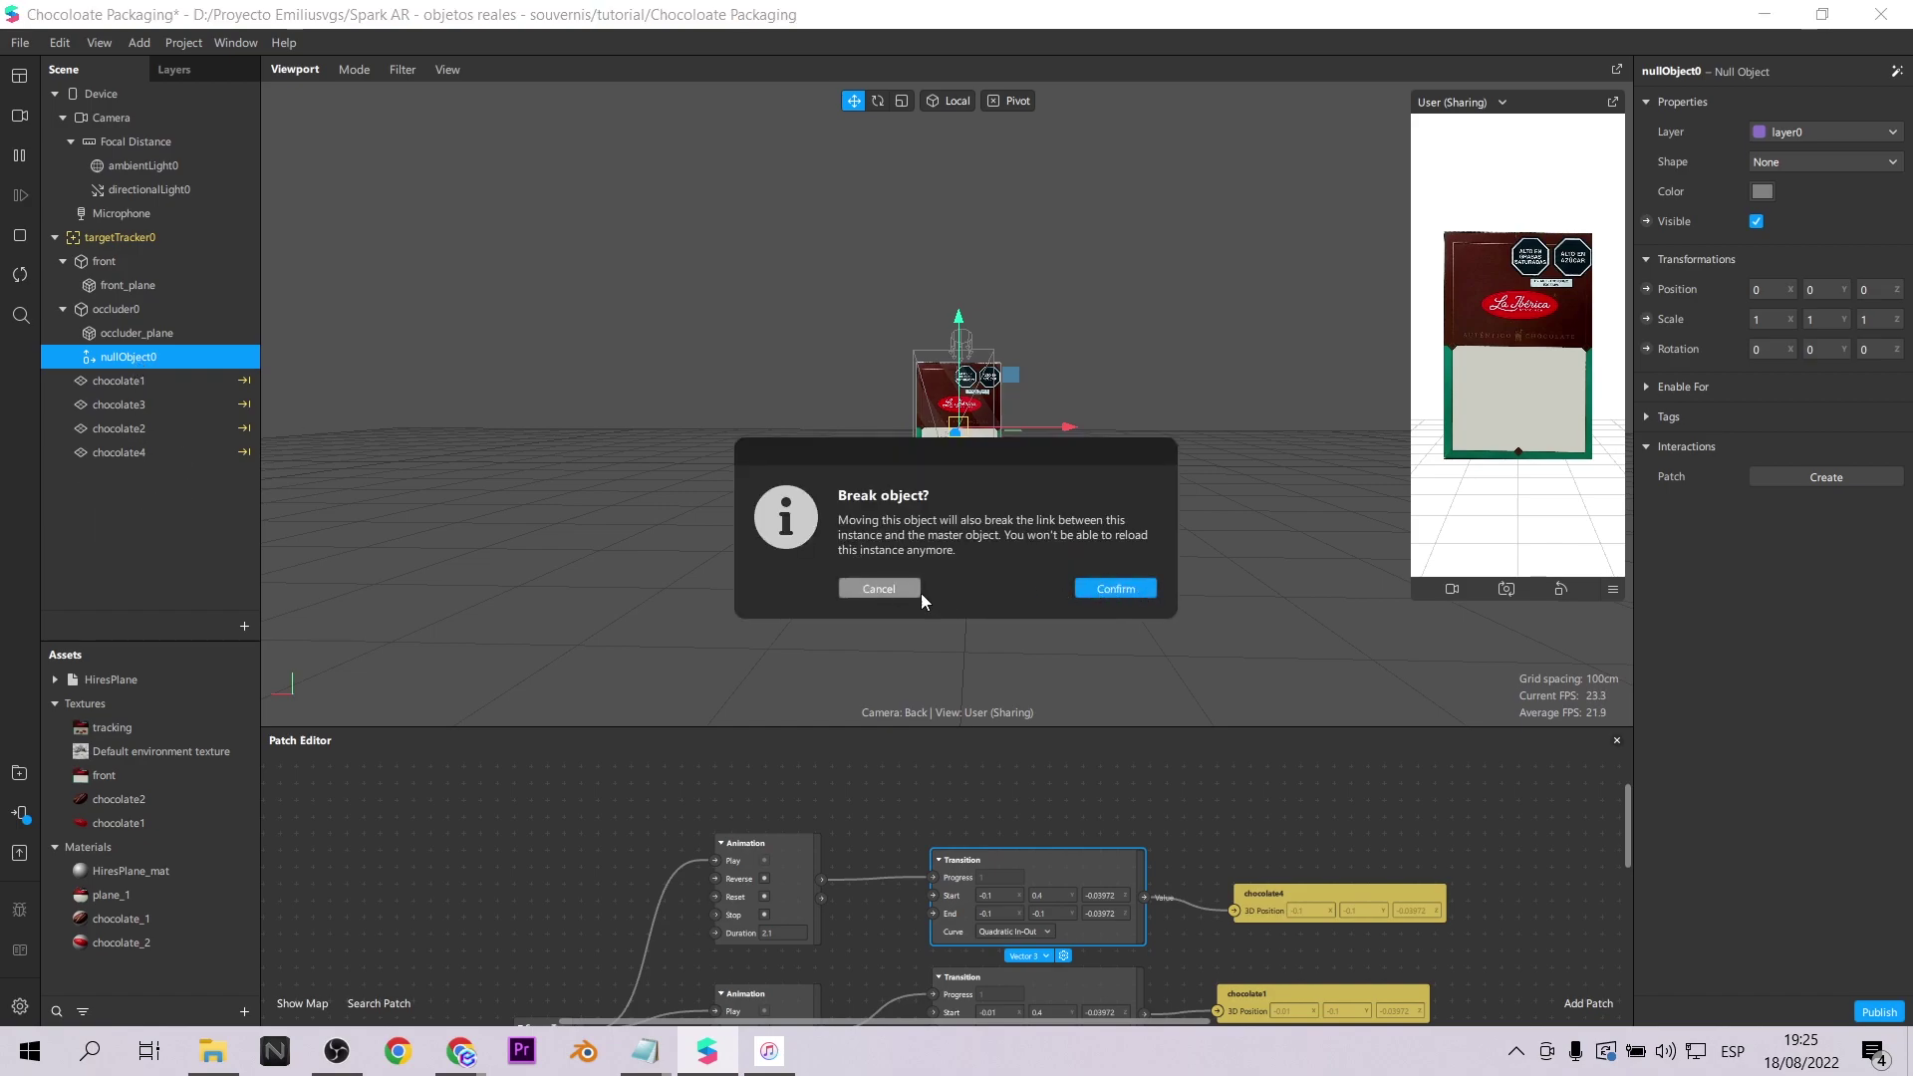
pyautogui.click(877, 589)
# Move the chocolate1 to chocolate4 planes into occluder_plane in the scene hierarchy.
pyautogui.click(111, 385)
pyautogui.keyDown('shift'); pyautogui.click(114, 453); pyautogui.keyUp('shift')
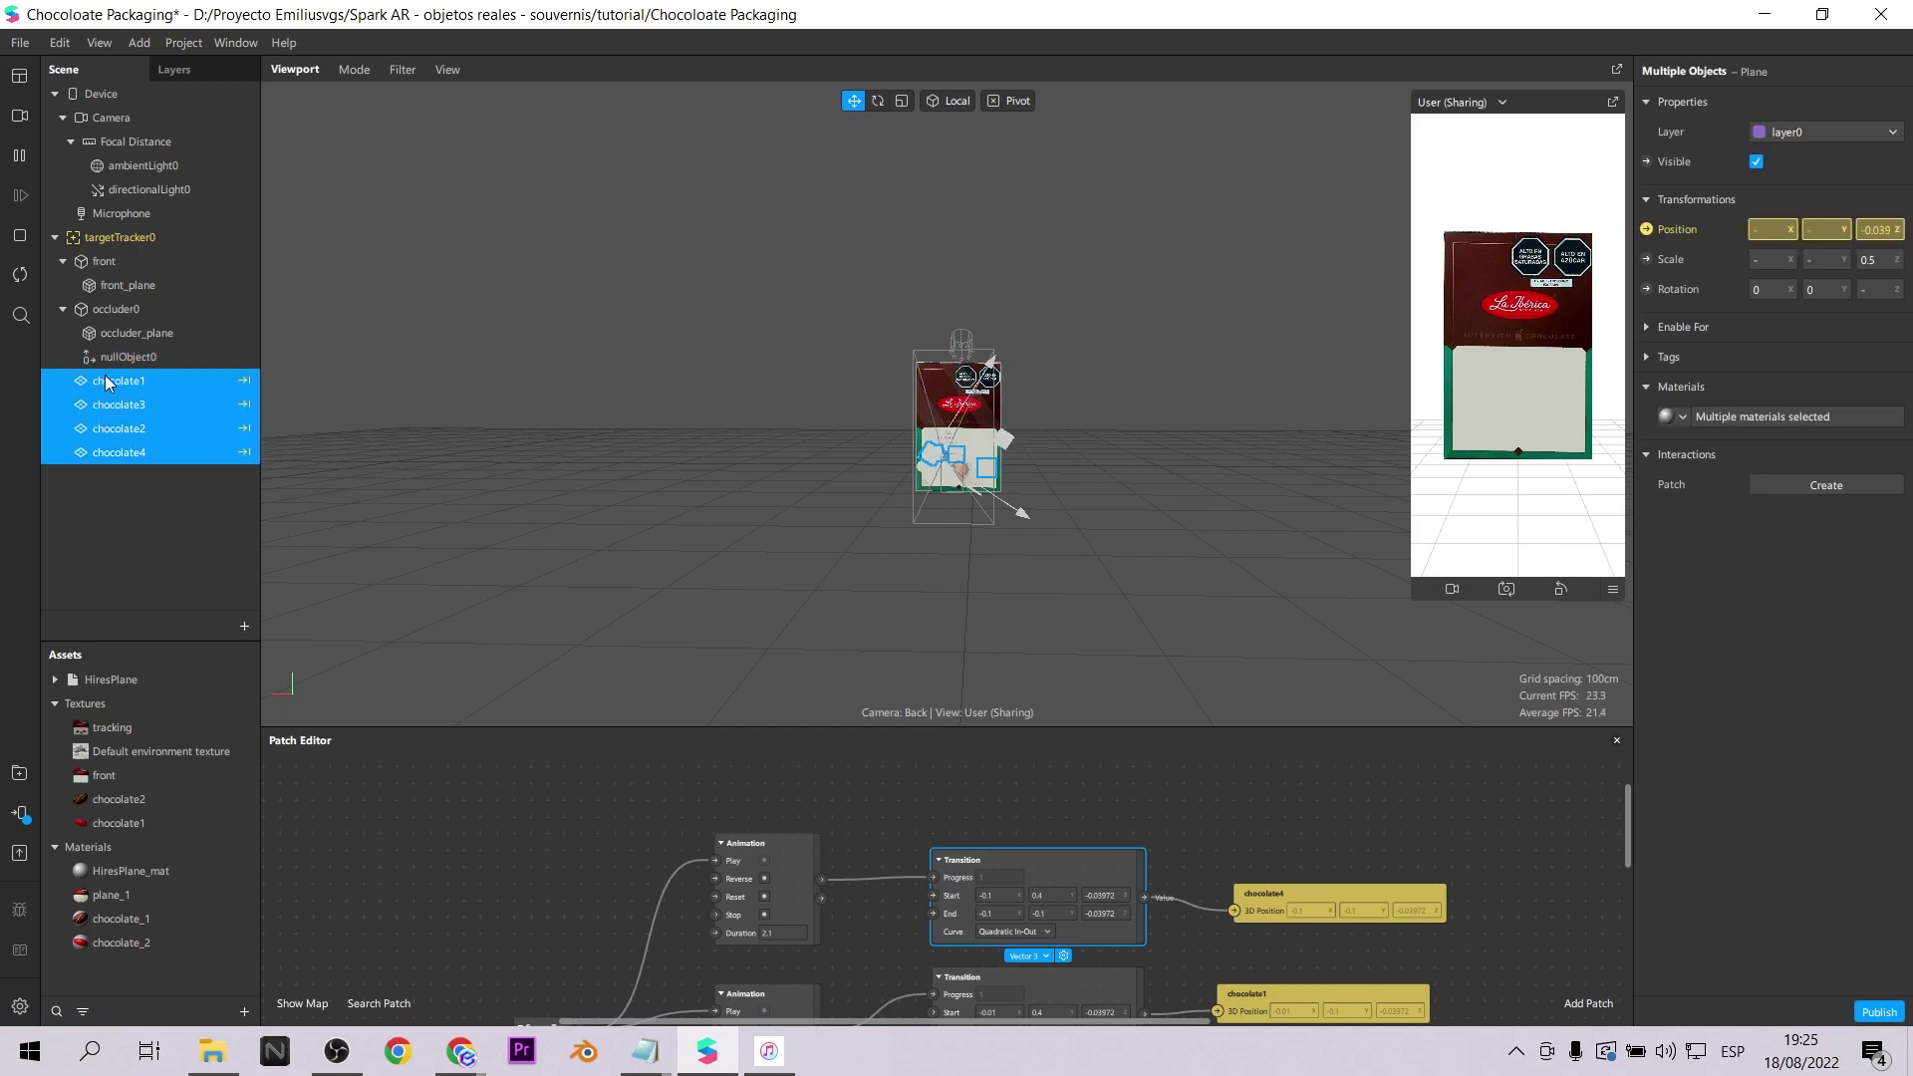
pyautogui.moveTo(160, 333); pyautogui.dragTo(159, 335)
# Rename the null object as chocolate_end.
pyautogui.click(134, 454)
pyautogui.click(134, 454)
pyautogui.write('c')
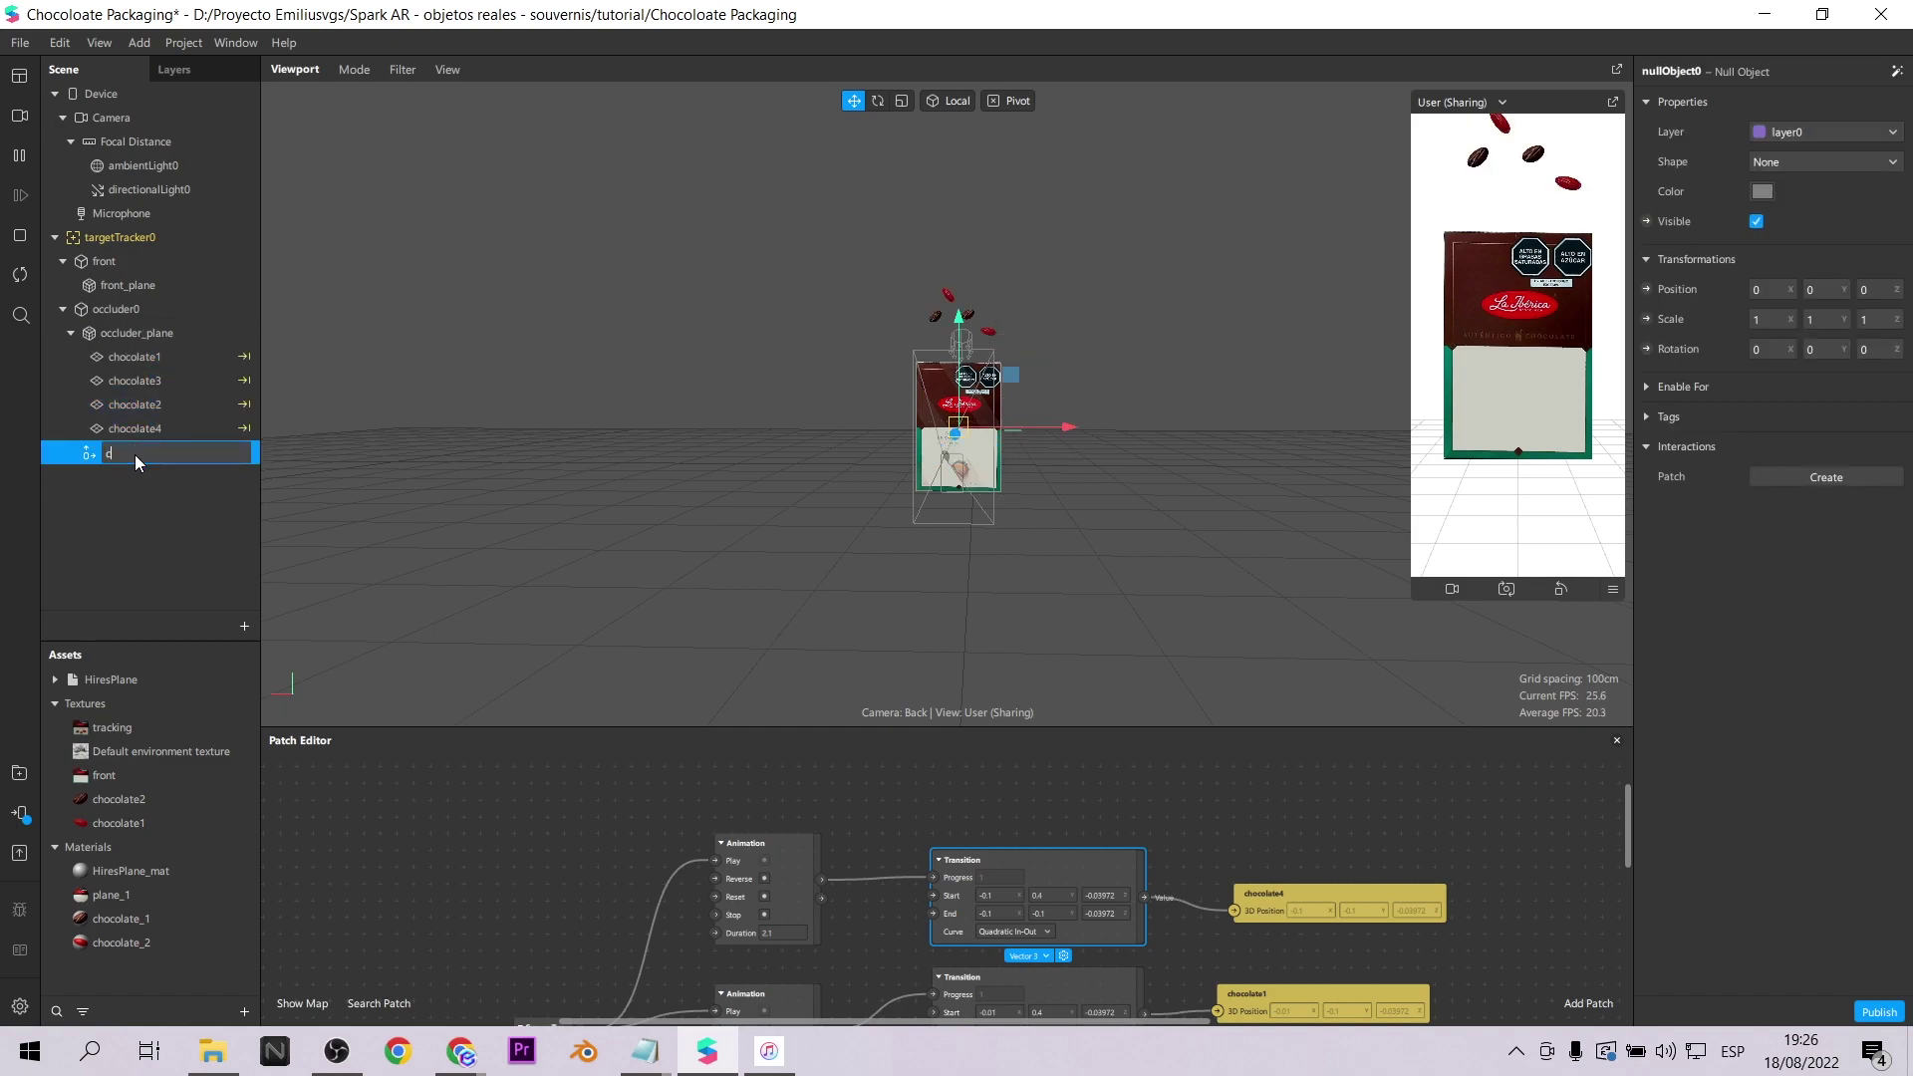
pyautogui.write('hocolate')
pyautogui.press('Return')
# Try to copy and paste the chocolate planes in the scene hierarchy, undoing the paste.
pyautogui.click(150, 357)
pyautogui.keyDown('shift'); pyautogui.click(164, 427); pyautogui.keyUp('shift')
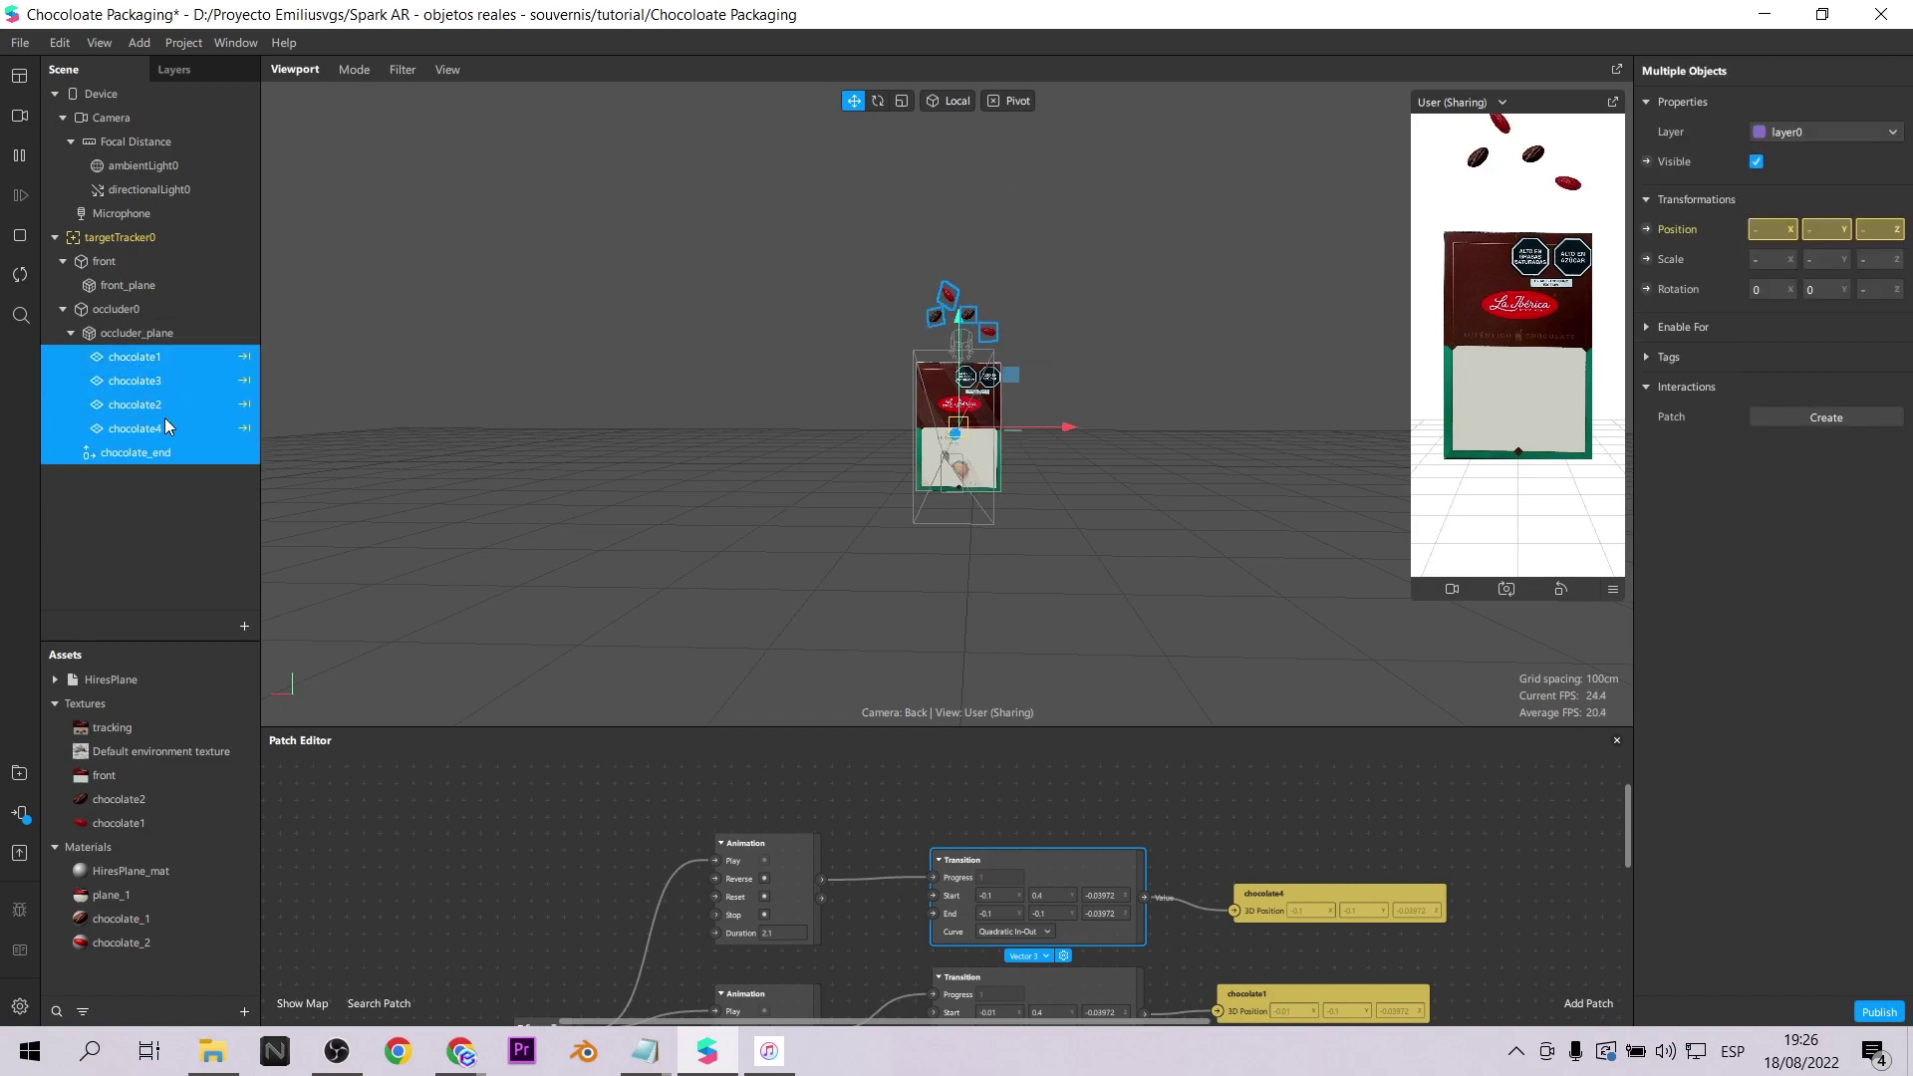
pyautogui.rightClick(149, 355)
pyautogui.click(223, 494)
pyautogui.hotkey('ctrl', 'v')
pyautogui.click(164, 380)
pyautogui.hotkey('ctrl', 'z')
# Duplicate the four planes chocolate1 to chocolate4.
pyautogui.click(147, 356)
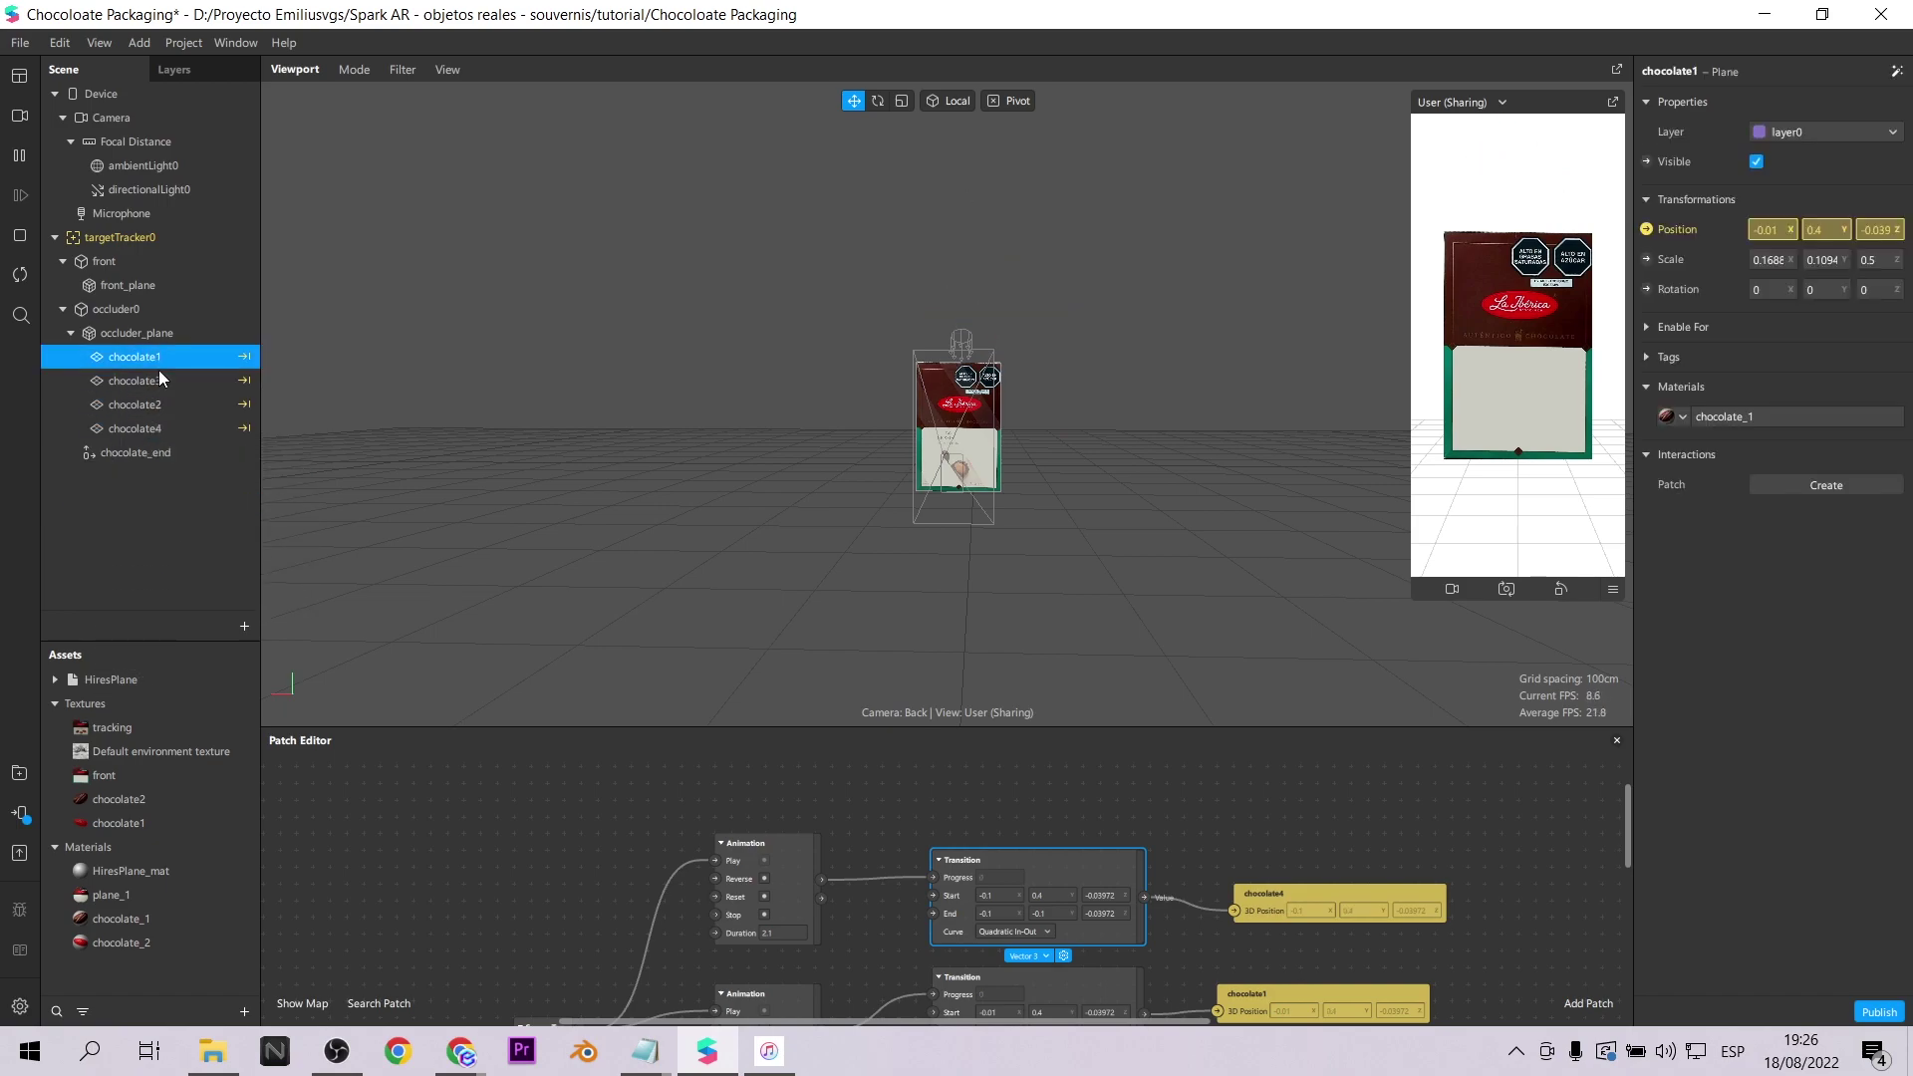
pyautogui.keyDown('shift'); pyautogui.click(163, 426); pyautogui.keyUp('shift')
pyautogui.rightClick(164, 427)
pyautogui.click(229, 617)
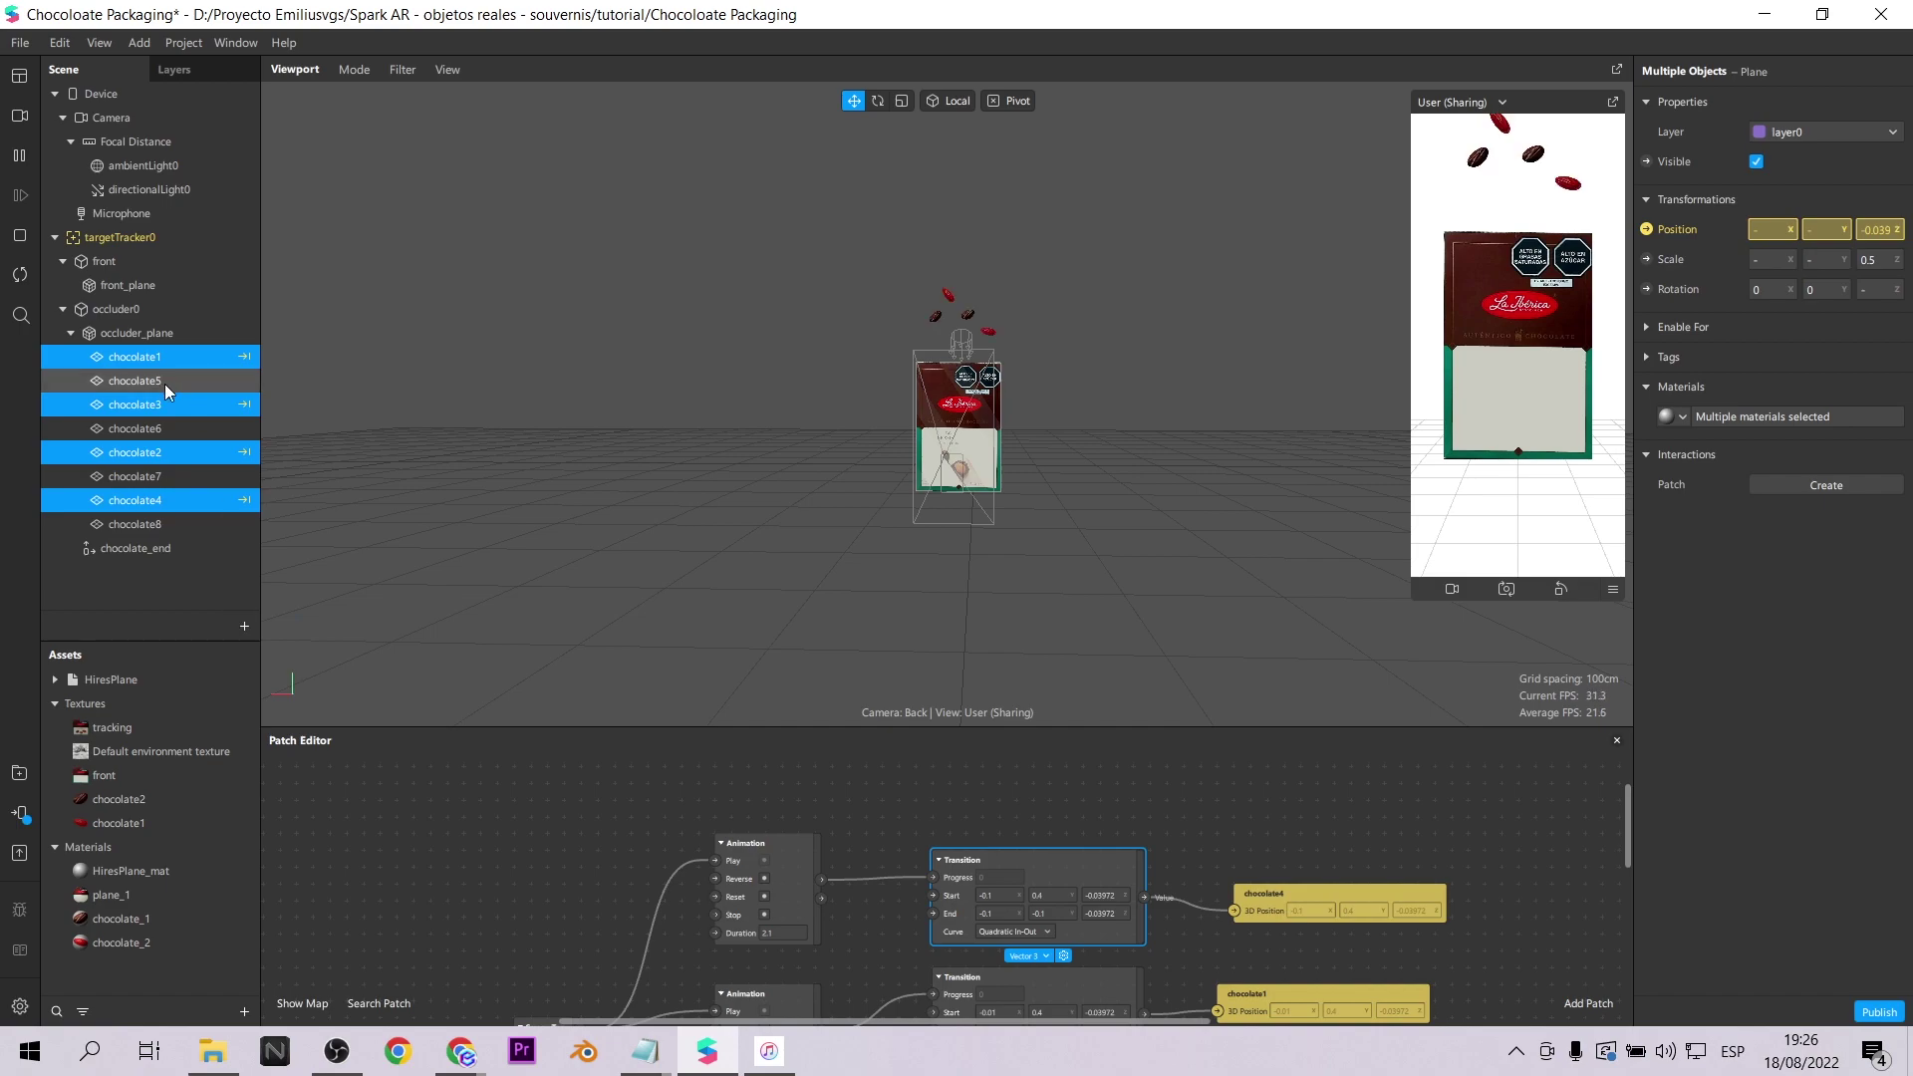
# Move the duplicated planes chocolate5 to chocolate8 into the chocolate_end null object.
pyautogui.click(165, 383)
pyautogui.keyDown('ctrl'); pyautogui.click(169, 429); pyautogui.keyUp('ctrl')
pyautogui.keyDown('ctrl'); pyautogui.click(166, 474); pyautogui.keyUp('ctrl')
pyautogui.keyDown('ctrl'); pyautogui.click(152, 523); pyautogui.keyUp('ctrl')
pyautogui.moveTo(146, 522); pyautogui.dragTo(149, 555)
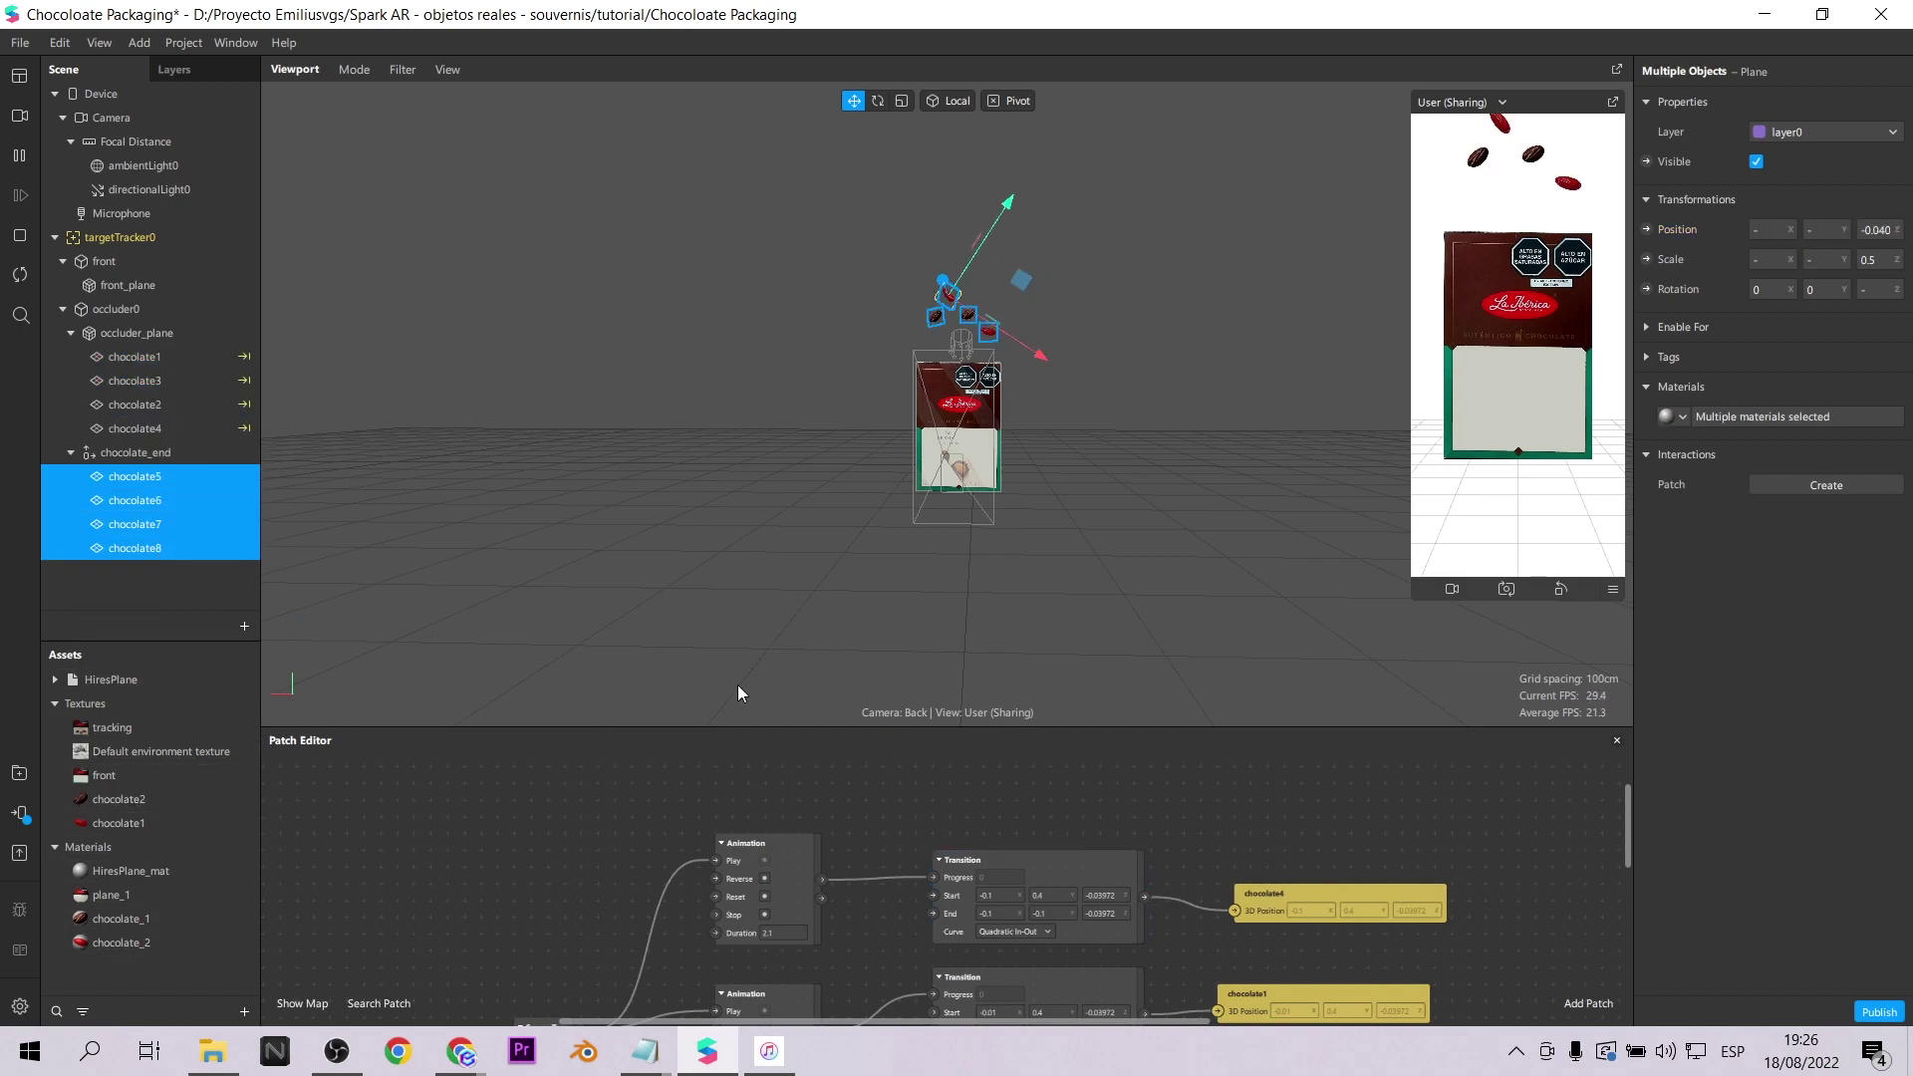
# Create visibility patches for chocolate5 to chocolate8 and arrange them in a column above the chocolate4 position patch.
pyautogui.scroll(-3, 666, 814)
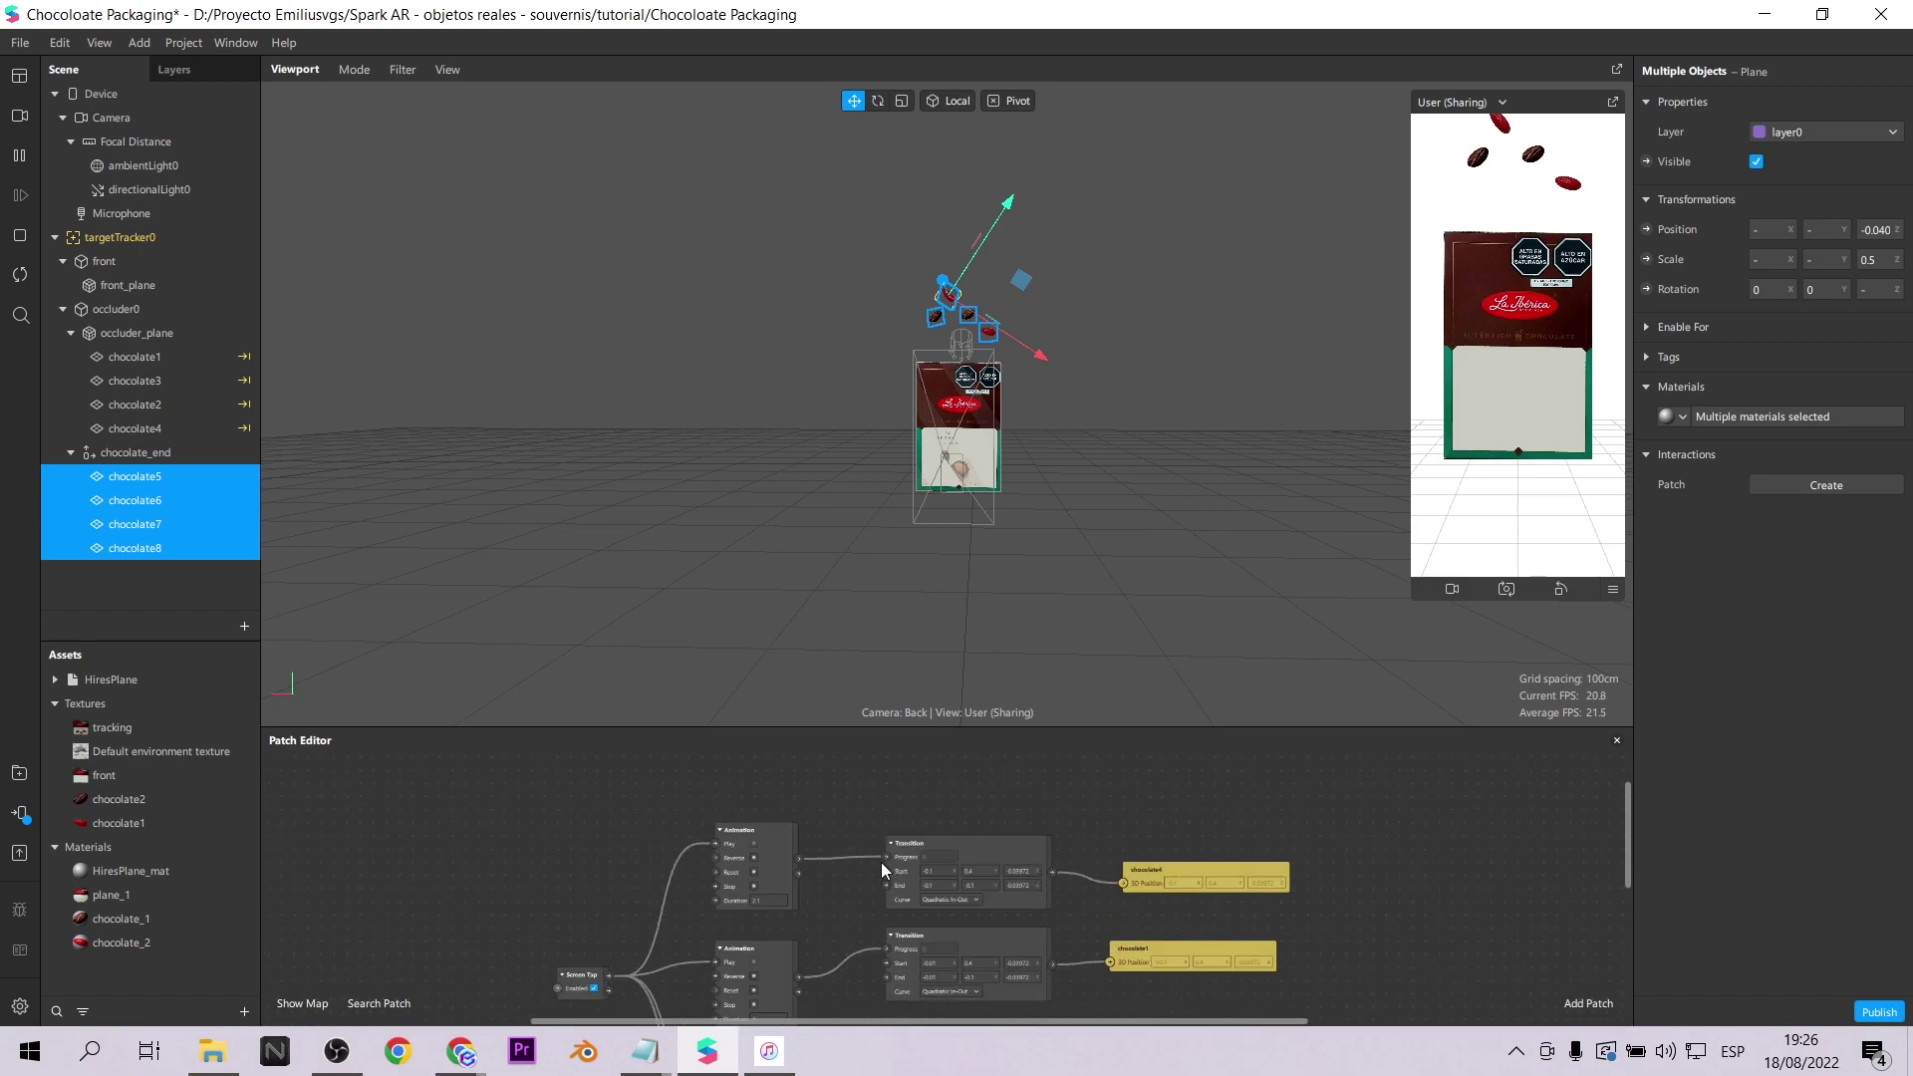
pyautogui.scroll(2, 847, 837)
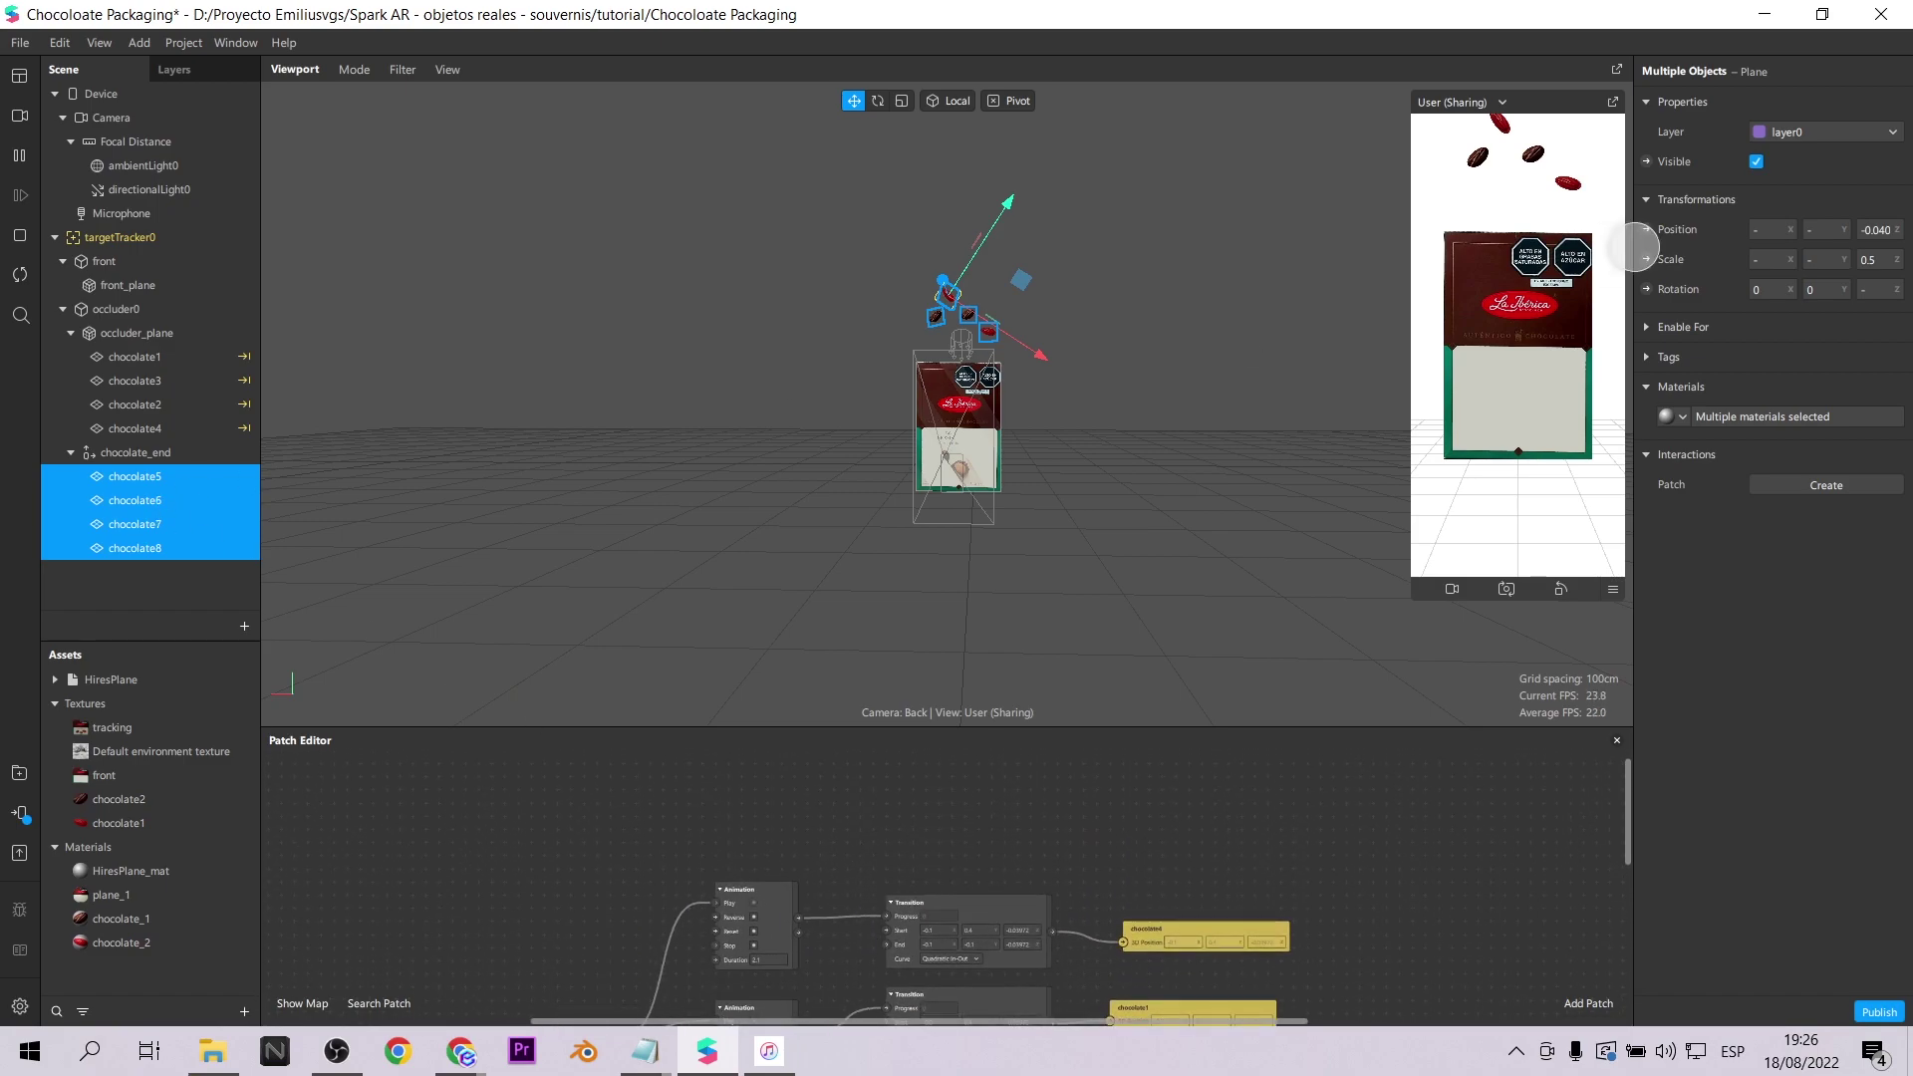
pyautogui.moveTo(970, 900); pyautogui.dragTo(1170, 786)
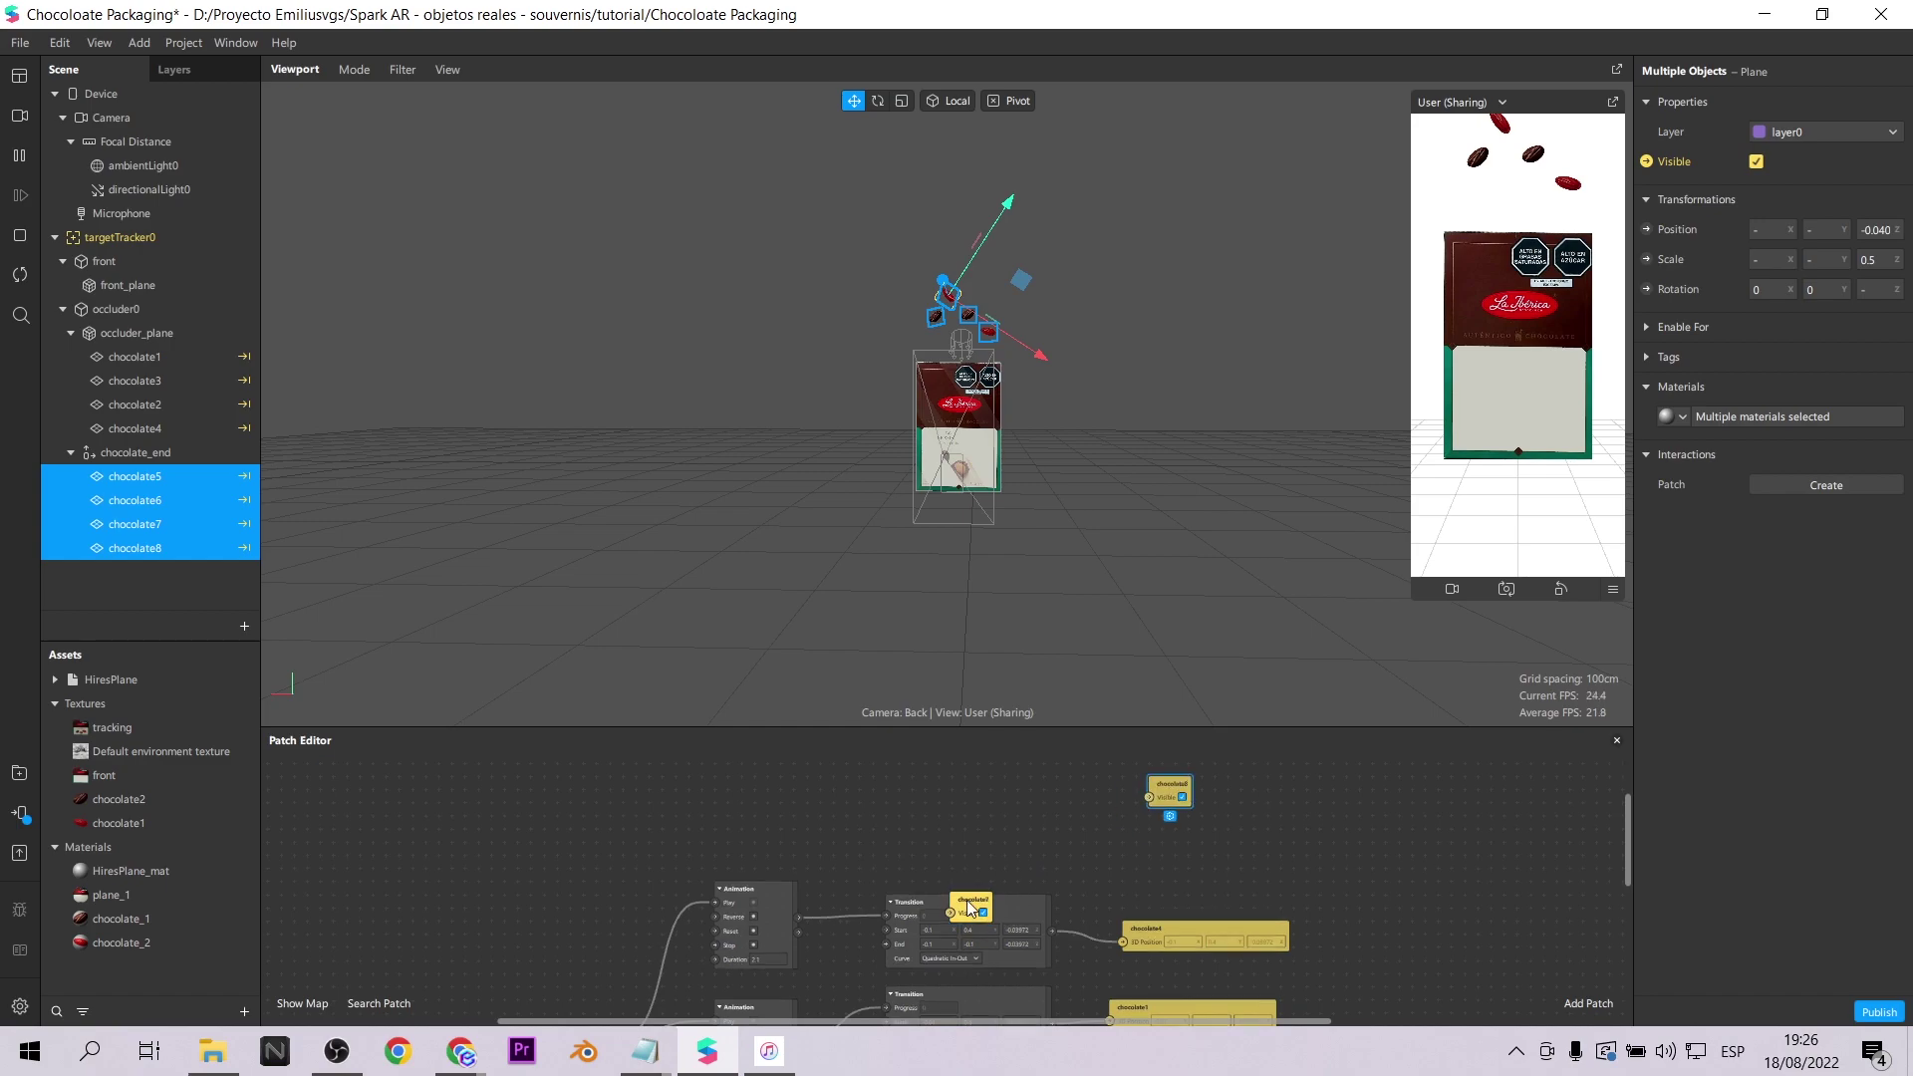
pyautogui.moveTo(974, 899); pyautogui.dragTo(1323, 835)
pyautogui.scroll(2, 1285, 839)
pyautogui.moveTo(1225, 795); pyautogui.dragTo(1212, 769)
pyautogui.moveTo(1172, 834); pyautogui.dragTo(1210, 808)
pyautogui.moveTo(1198, 886); pyautogui.dragTo(1210, 848)
pyautogui.moveTo(1321, 884); pyautogui.dragTo(1211, 886)
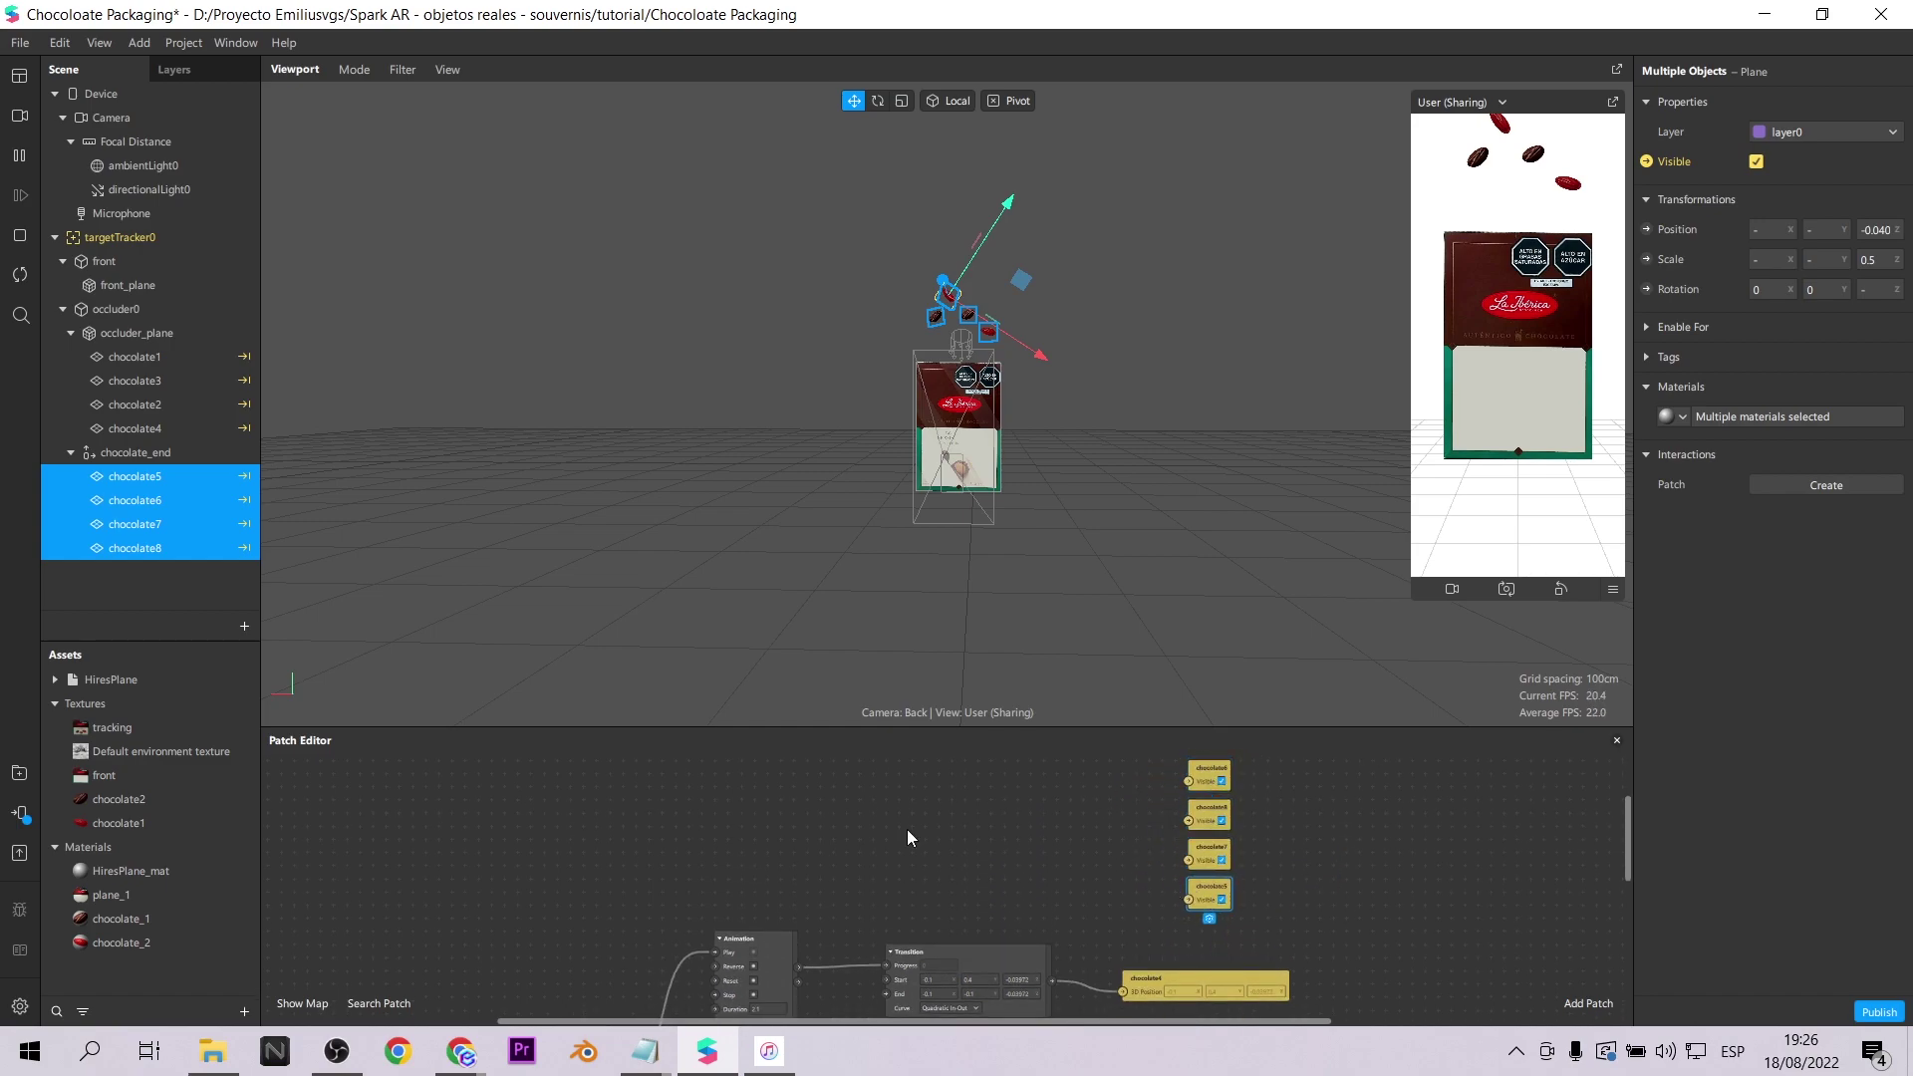
pyautogui.click(900, 825)
pyautogui.scroll(-1, 907, 812)
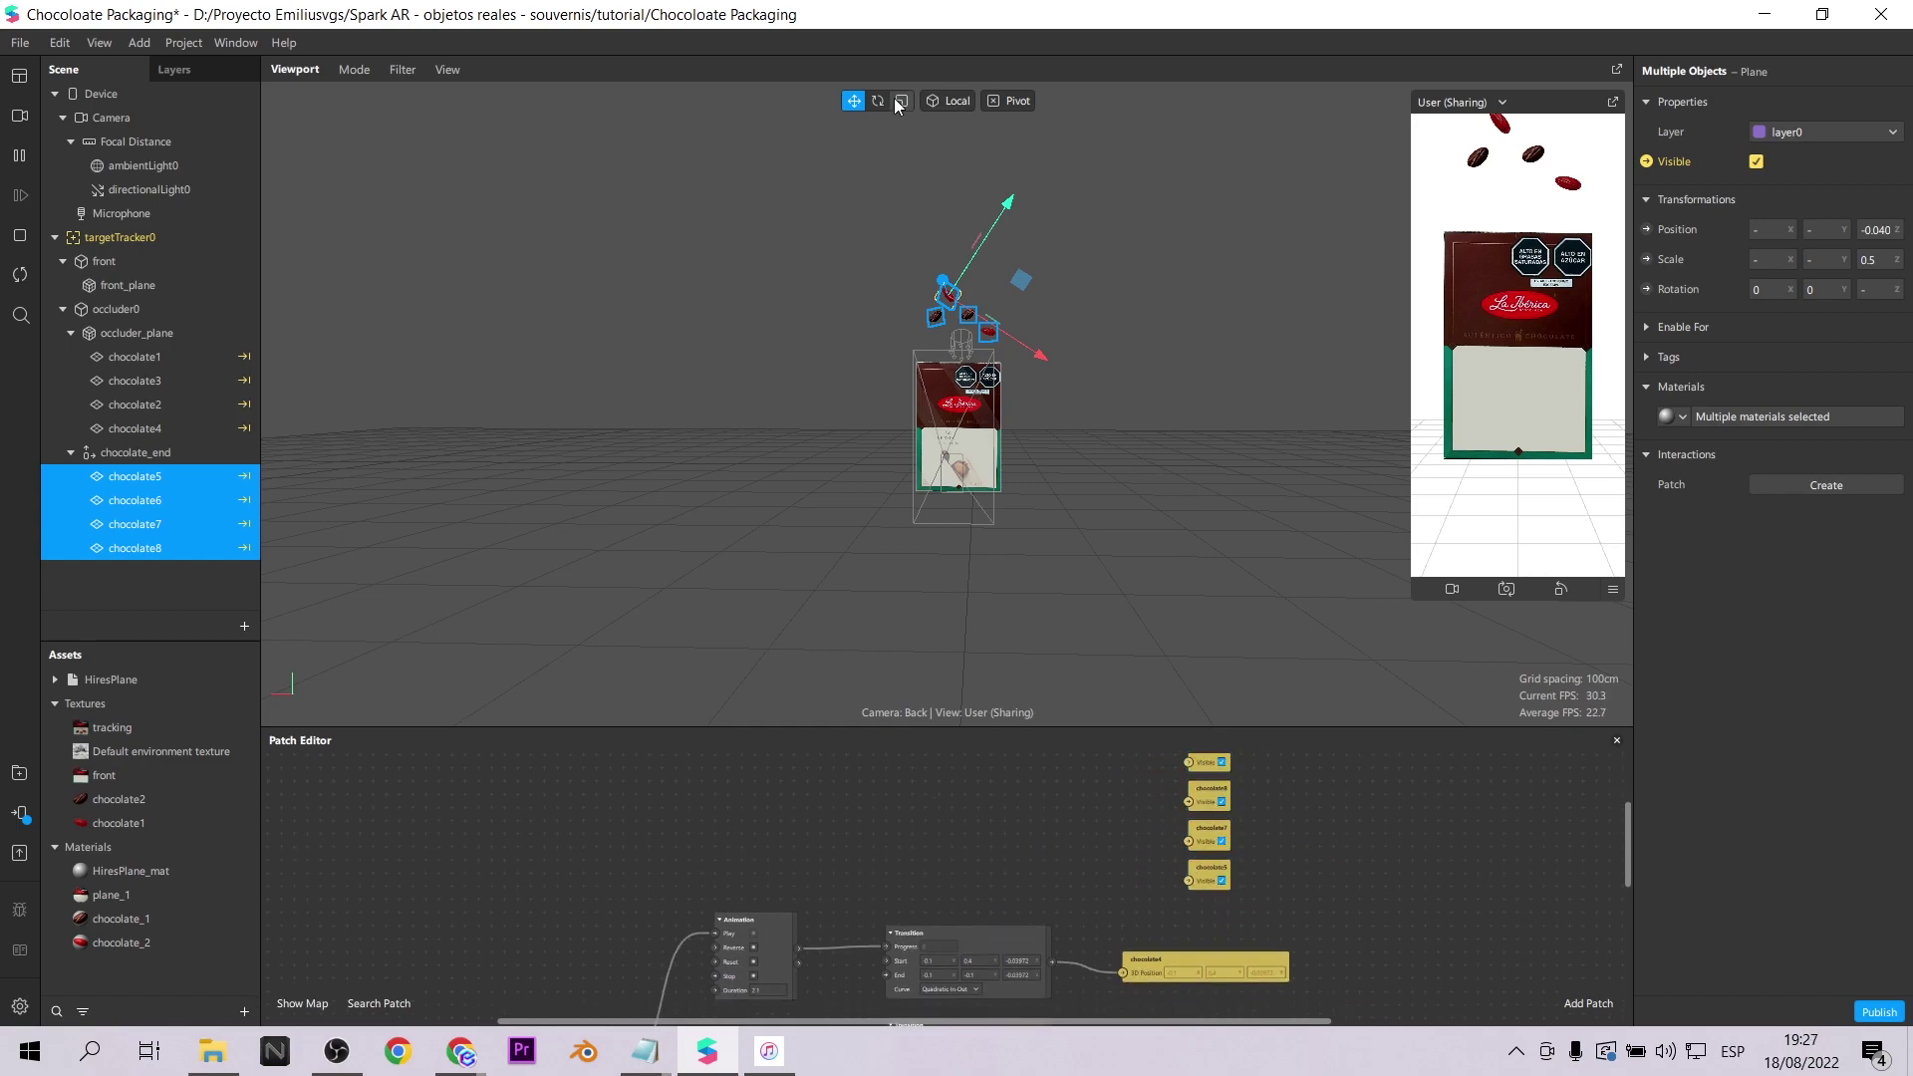
# Move chocolate5, chocolate6, chocolate7 and chocolate8 down onto the white lower area of the box front.
pyautogui.doubleClick(134, 476)
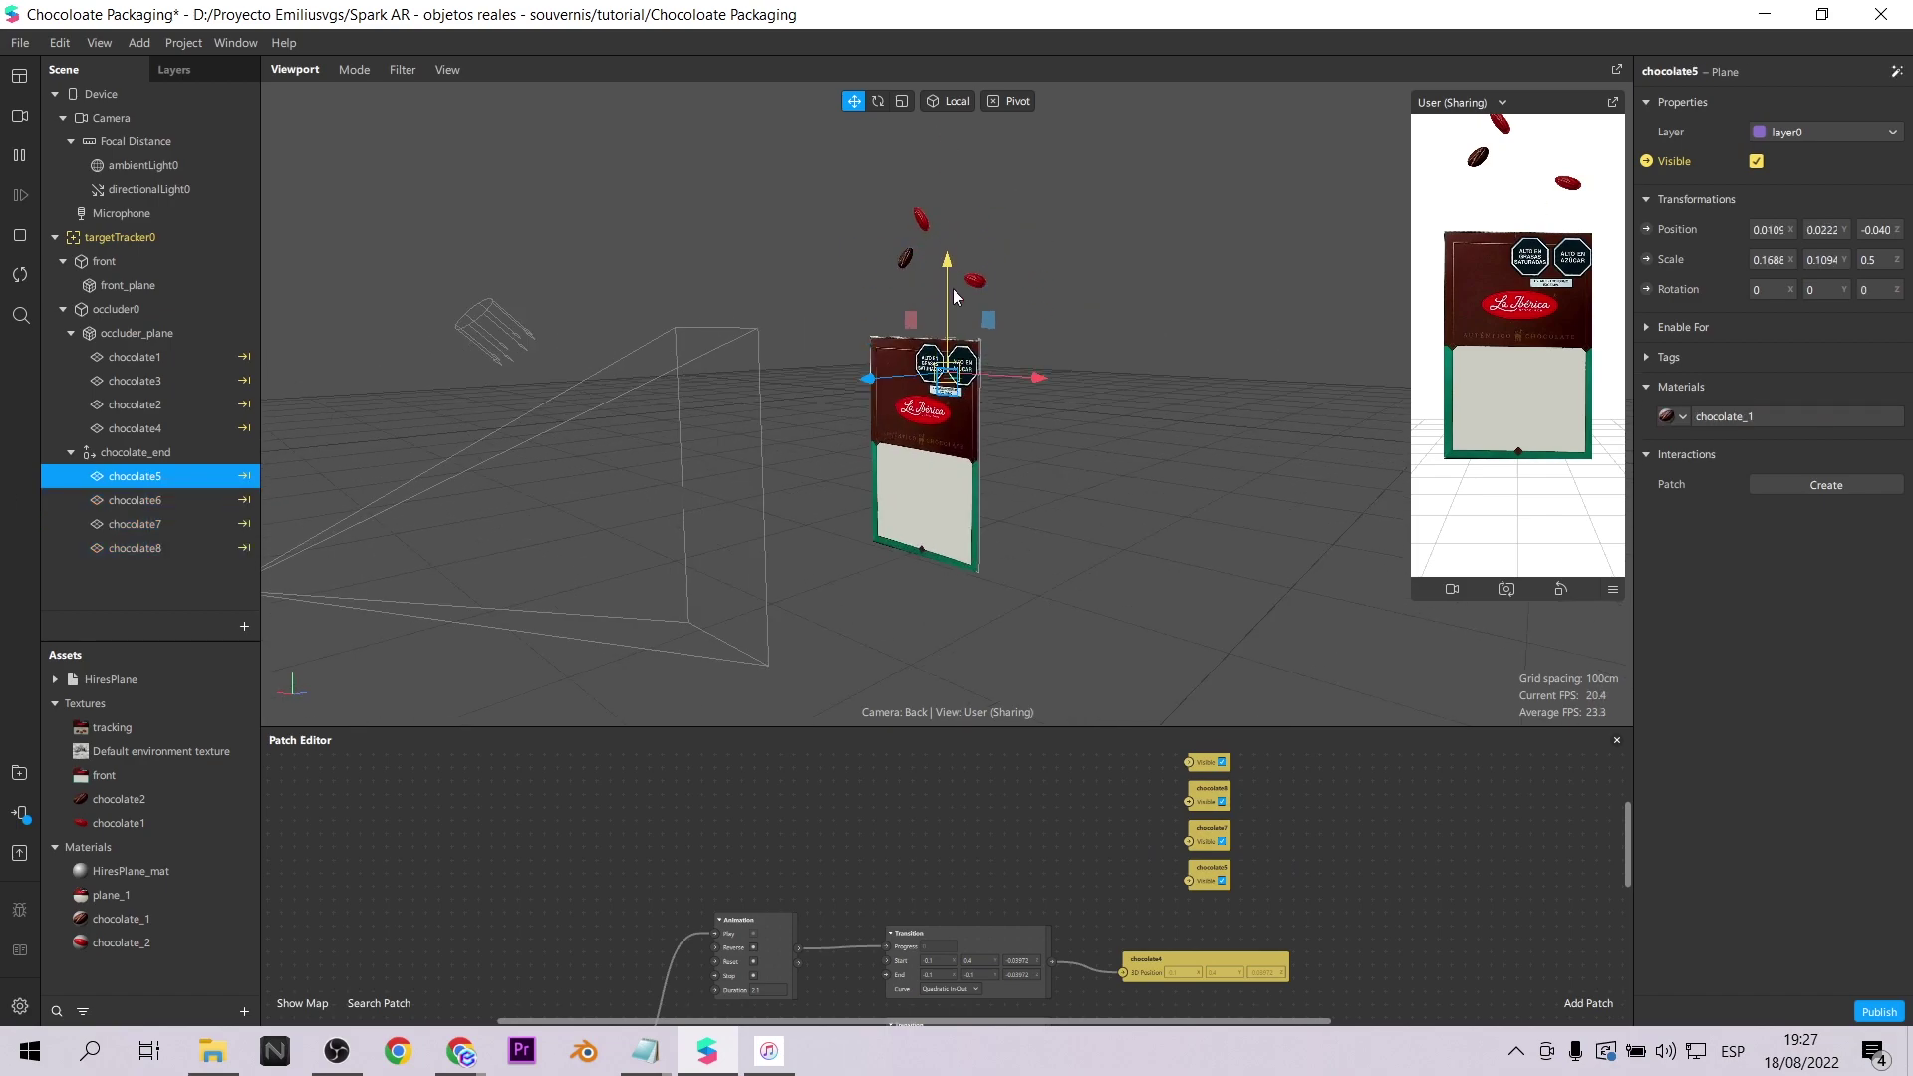
pyautogui.doubleClick(134, 500)
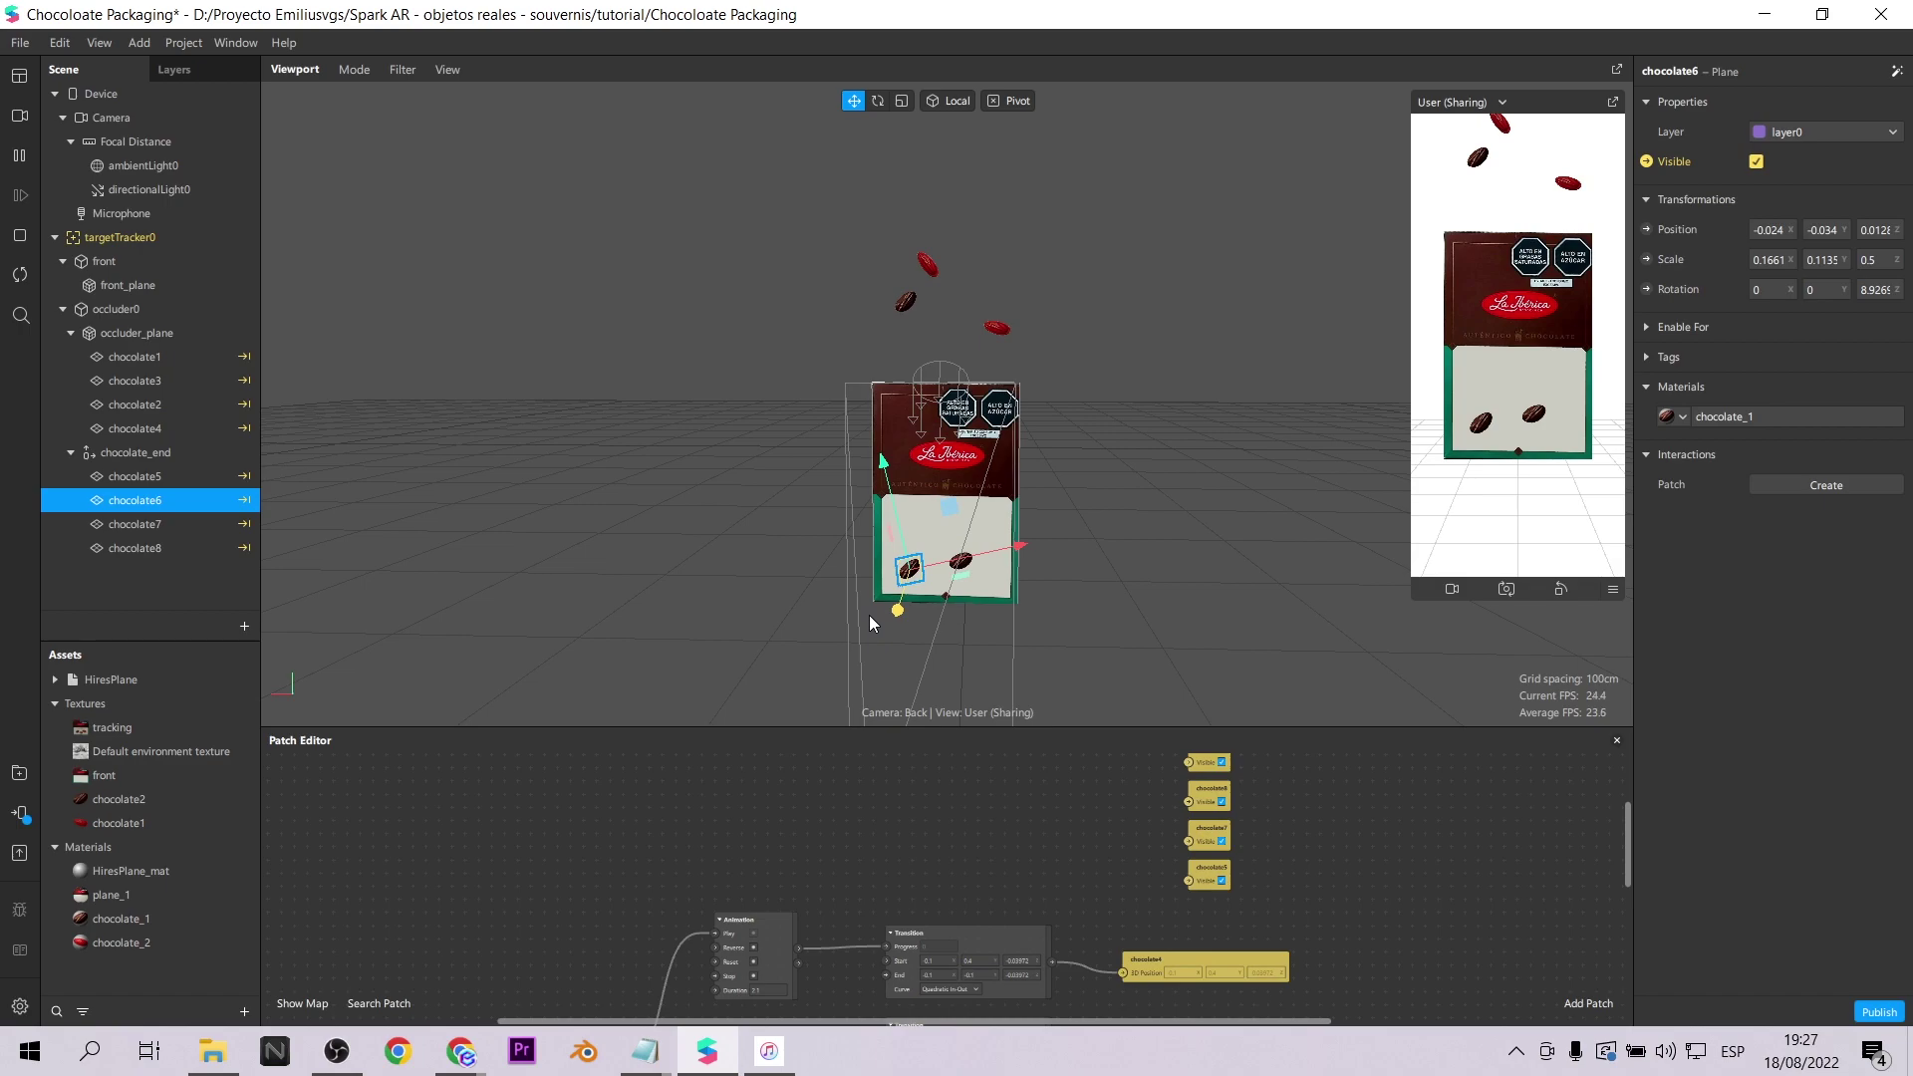
pyautogui.click(997, 327)
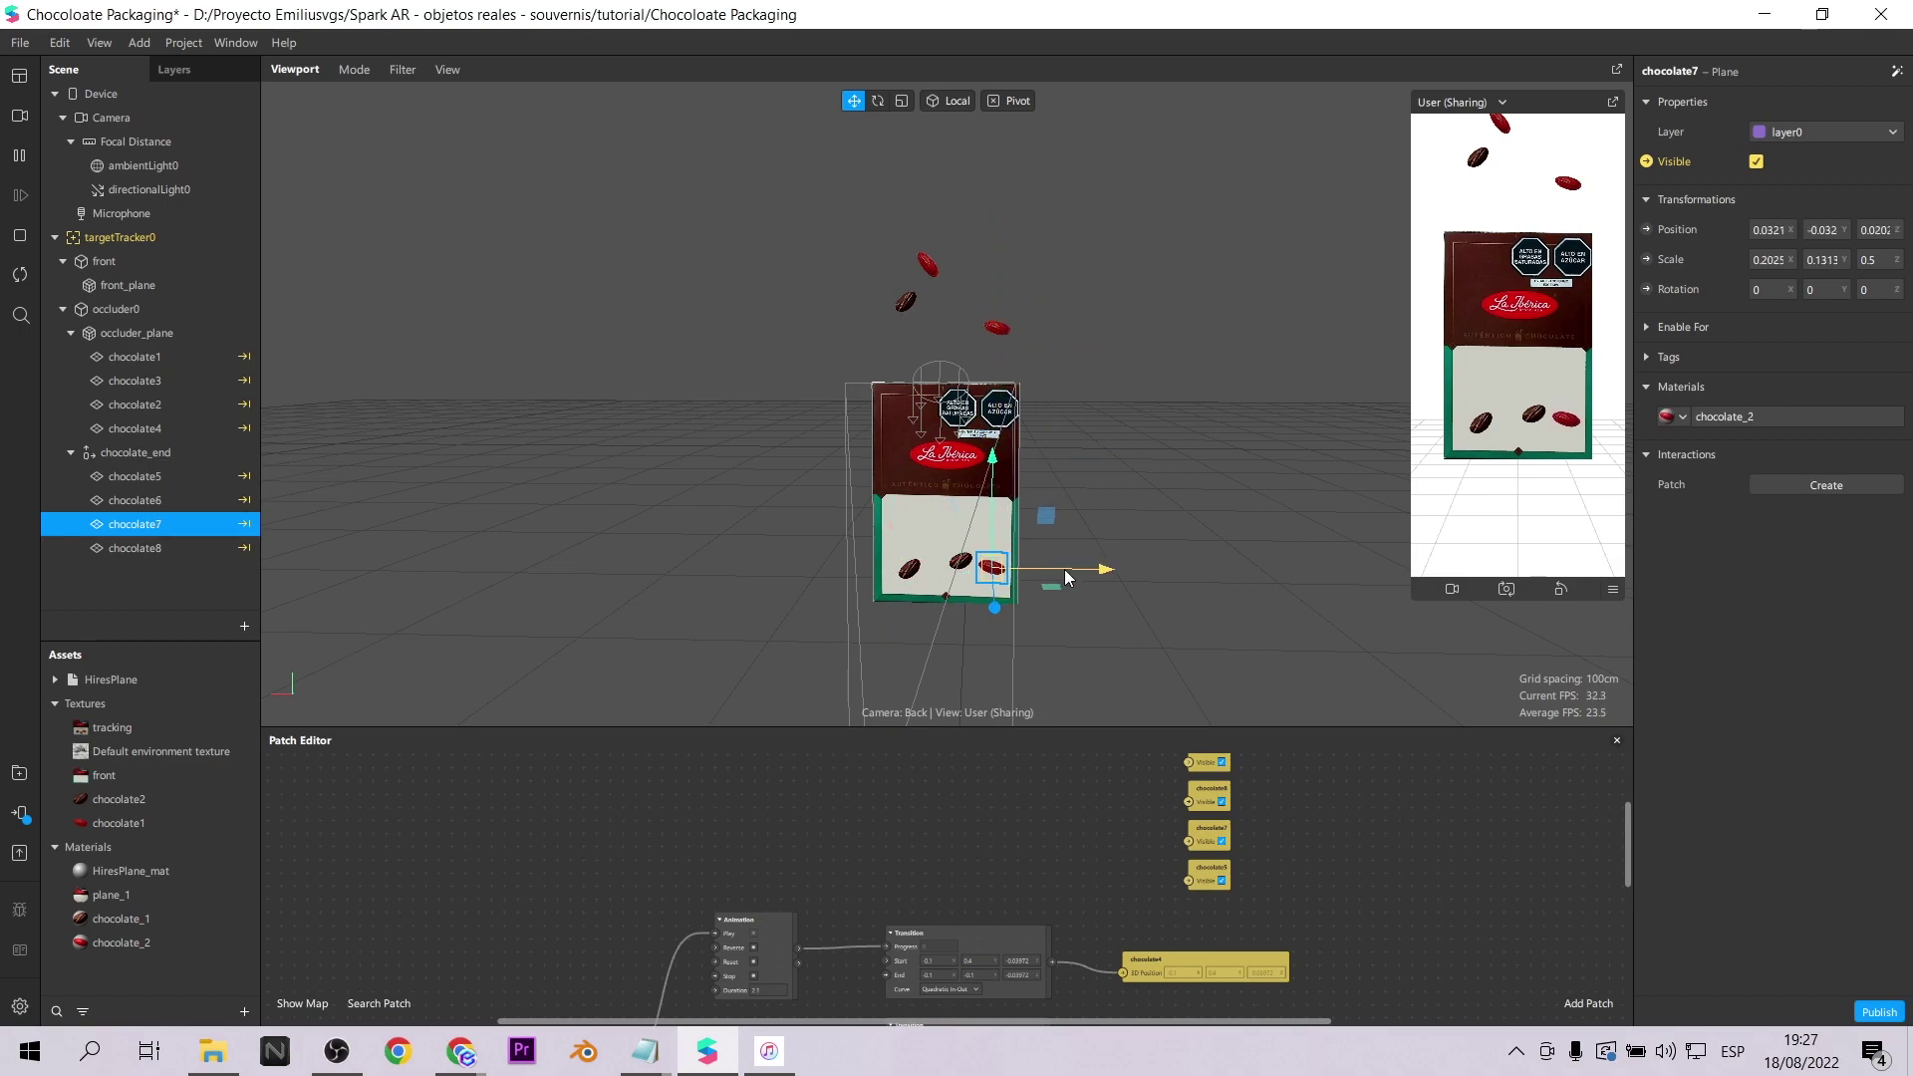
pyautogui.doubleClick(150, 548)
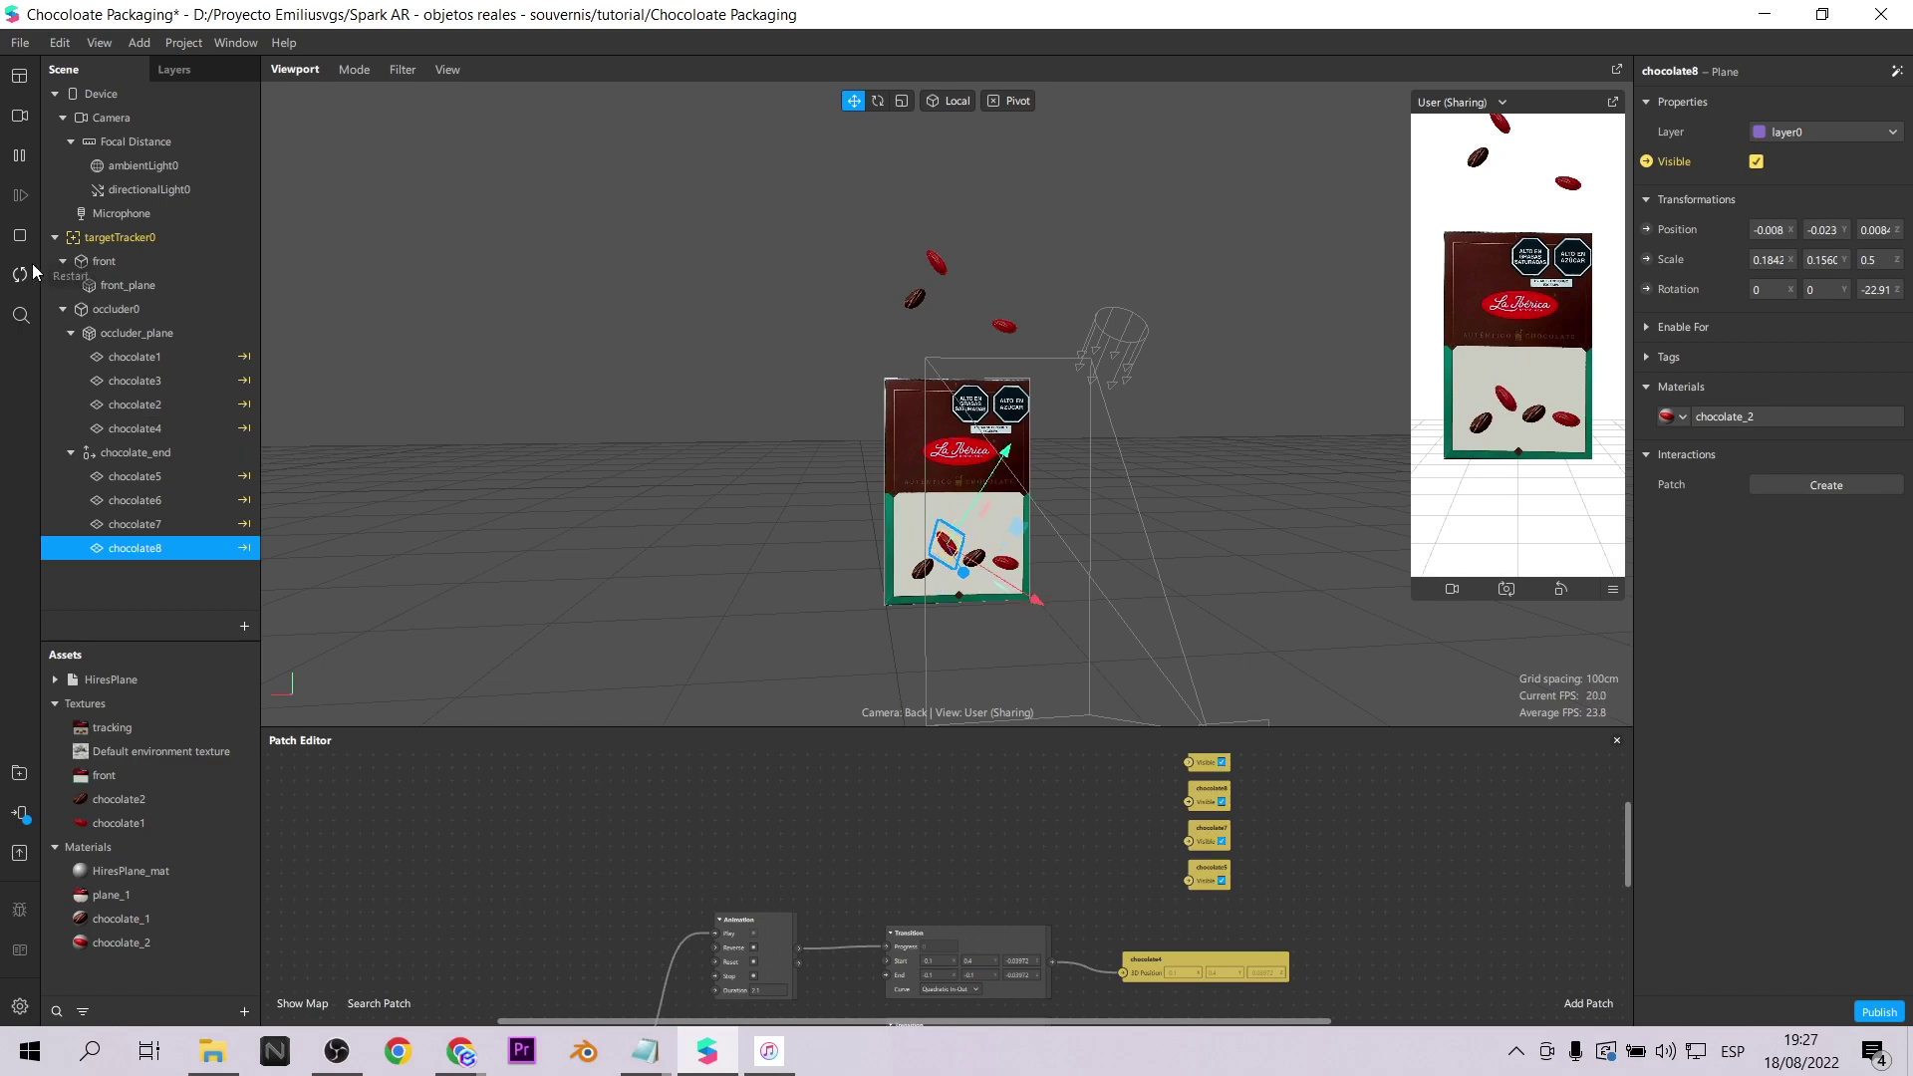
# Restart the effect and test the tap in the preview with the chocolates placed on the box.
pyautogui.scroll(-5, 1153, 479)
pyautogui.scroll(-5, 1379, 841)
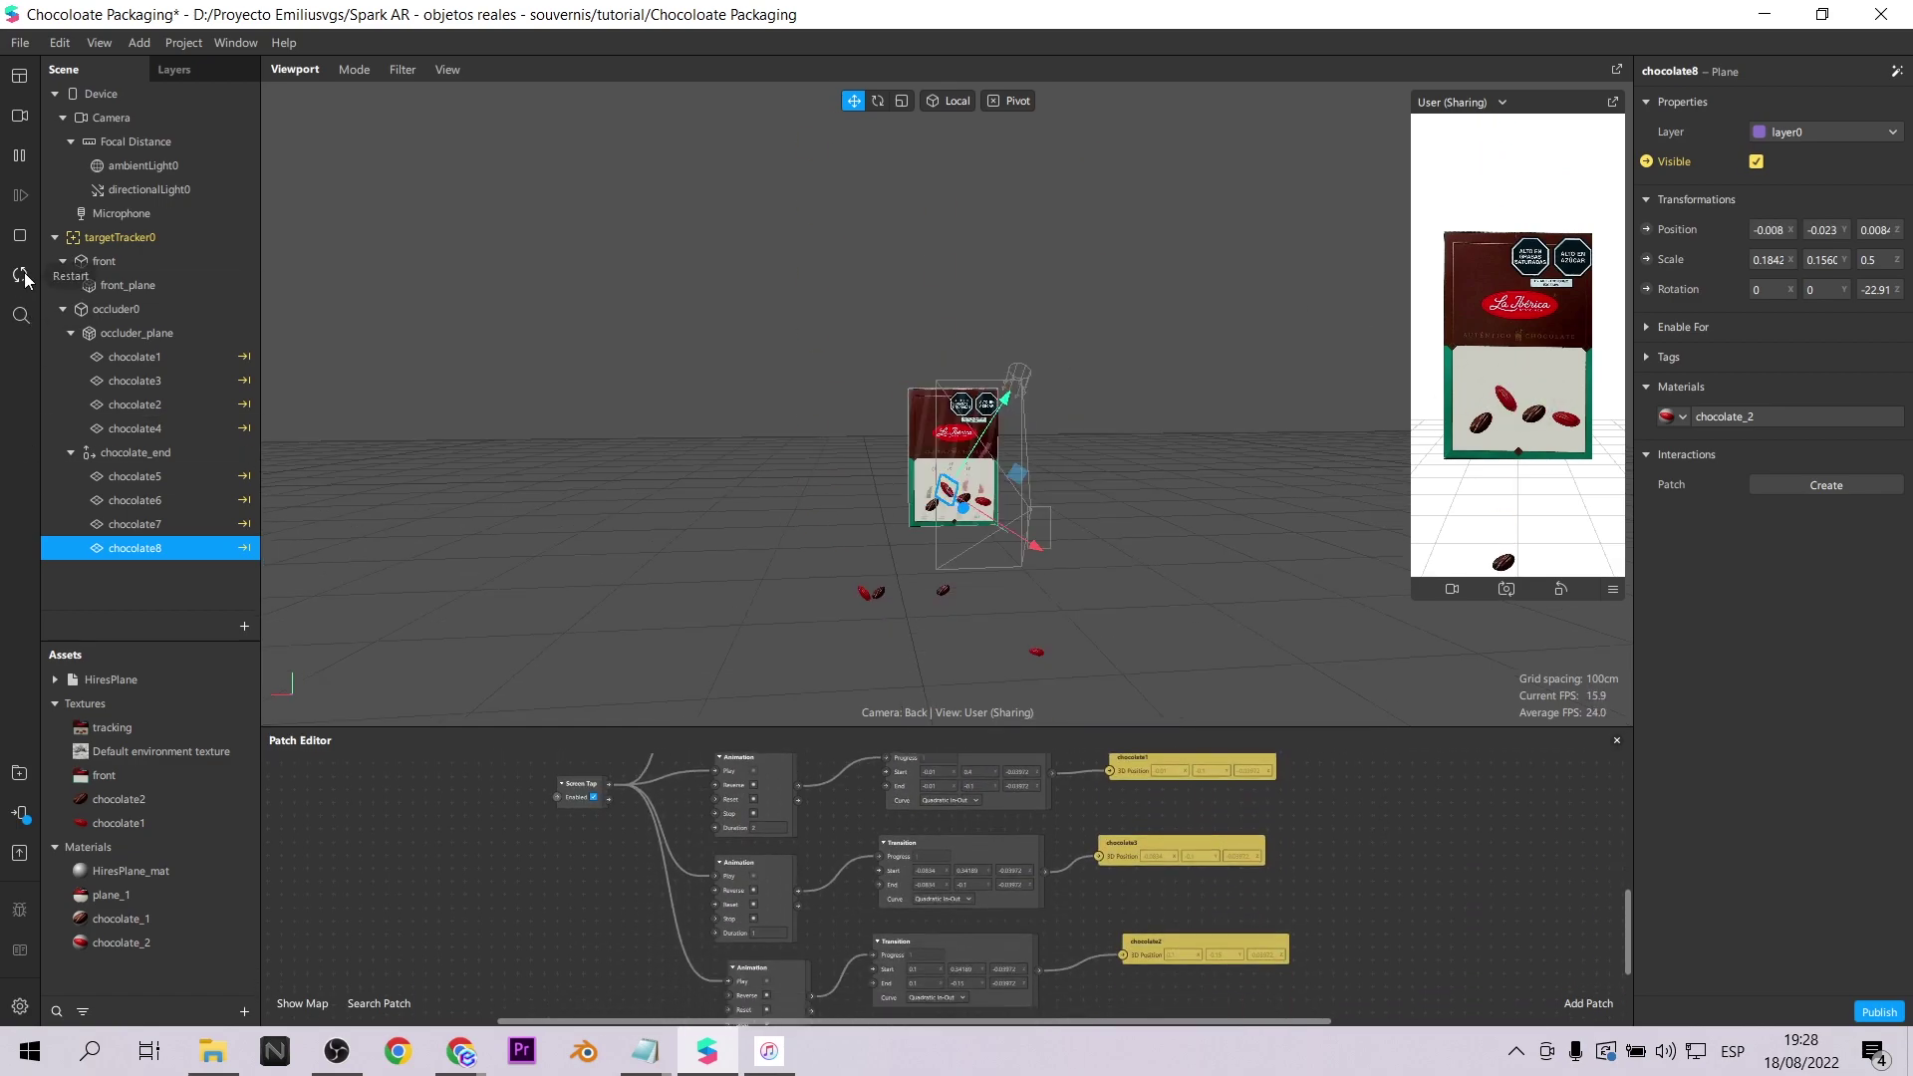
pyautogui.scroll(2, 1485, 847)
pyautogui.click(1531, 394)
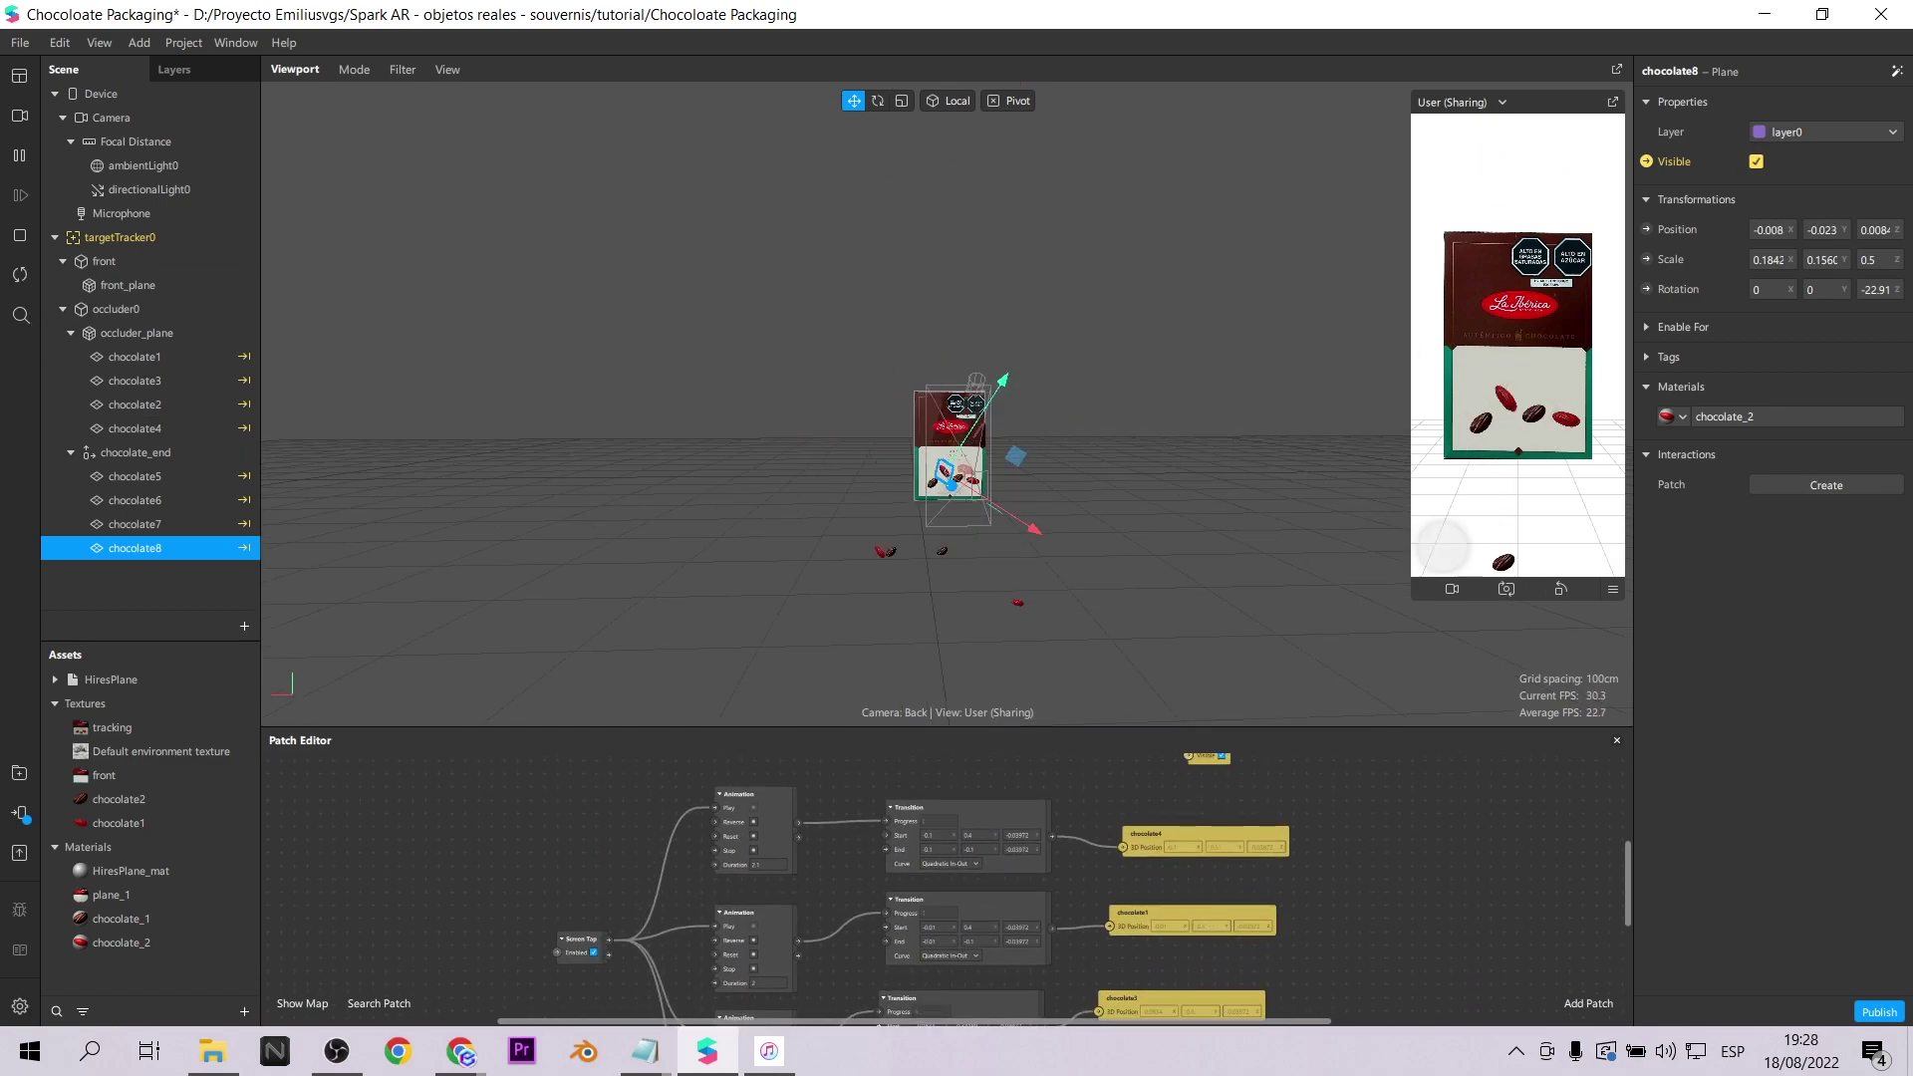
# Hide the chocolate_end null object and delete the visibility patches of chocolate5 to chocolate8.
pyautogui.scroll(-2, 1028, 859)
pyautogui.keyDown('ctrl'); pyautogui.scroll(3, 1029, 859); pyautogui.keyUp('ctrl')
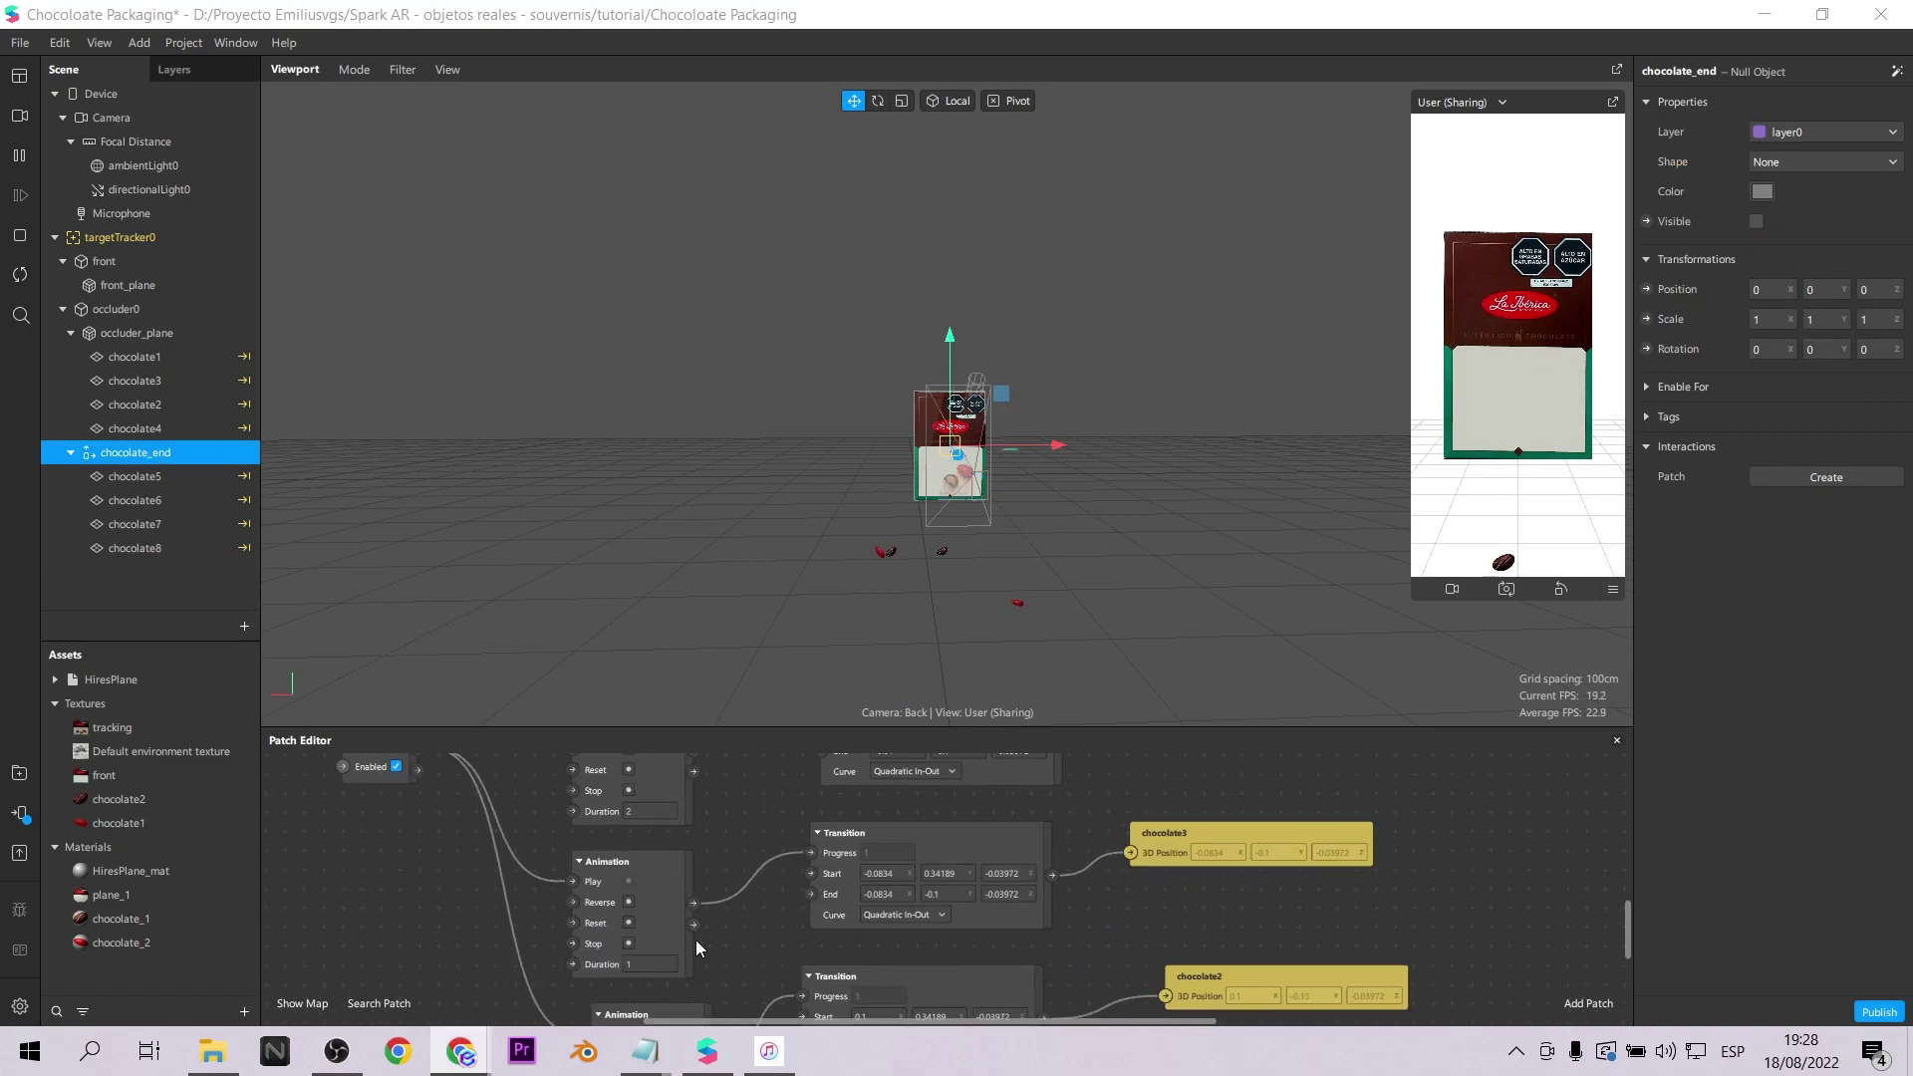
pyautogui.scroll(5, 756, 910)
pyautogui.moveTo(1379, 803); pyautogui.dragTo(1238, 1029)
pyautogui.press('Delete')
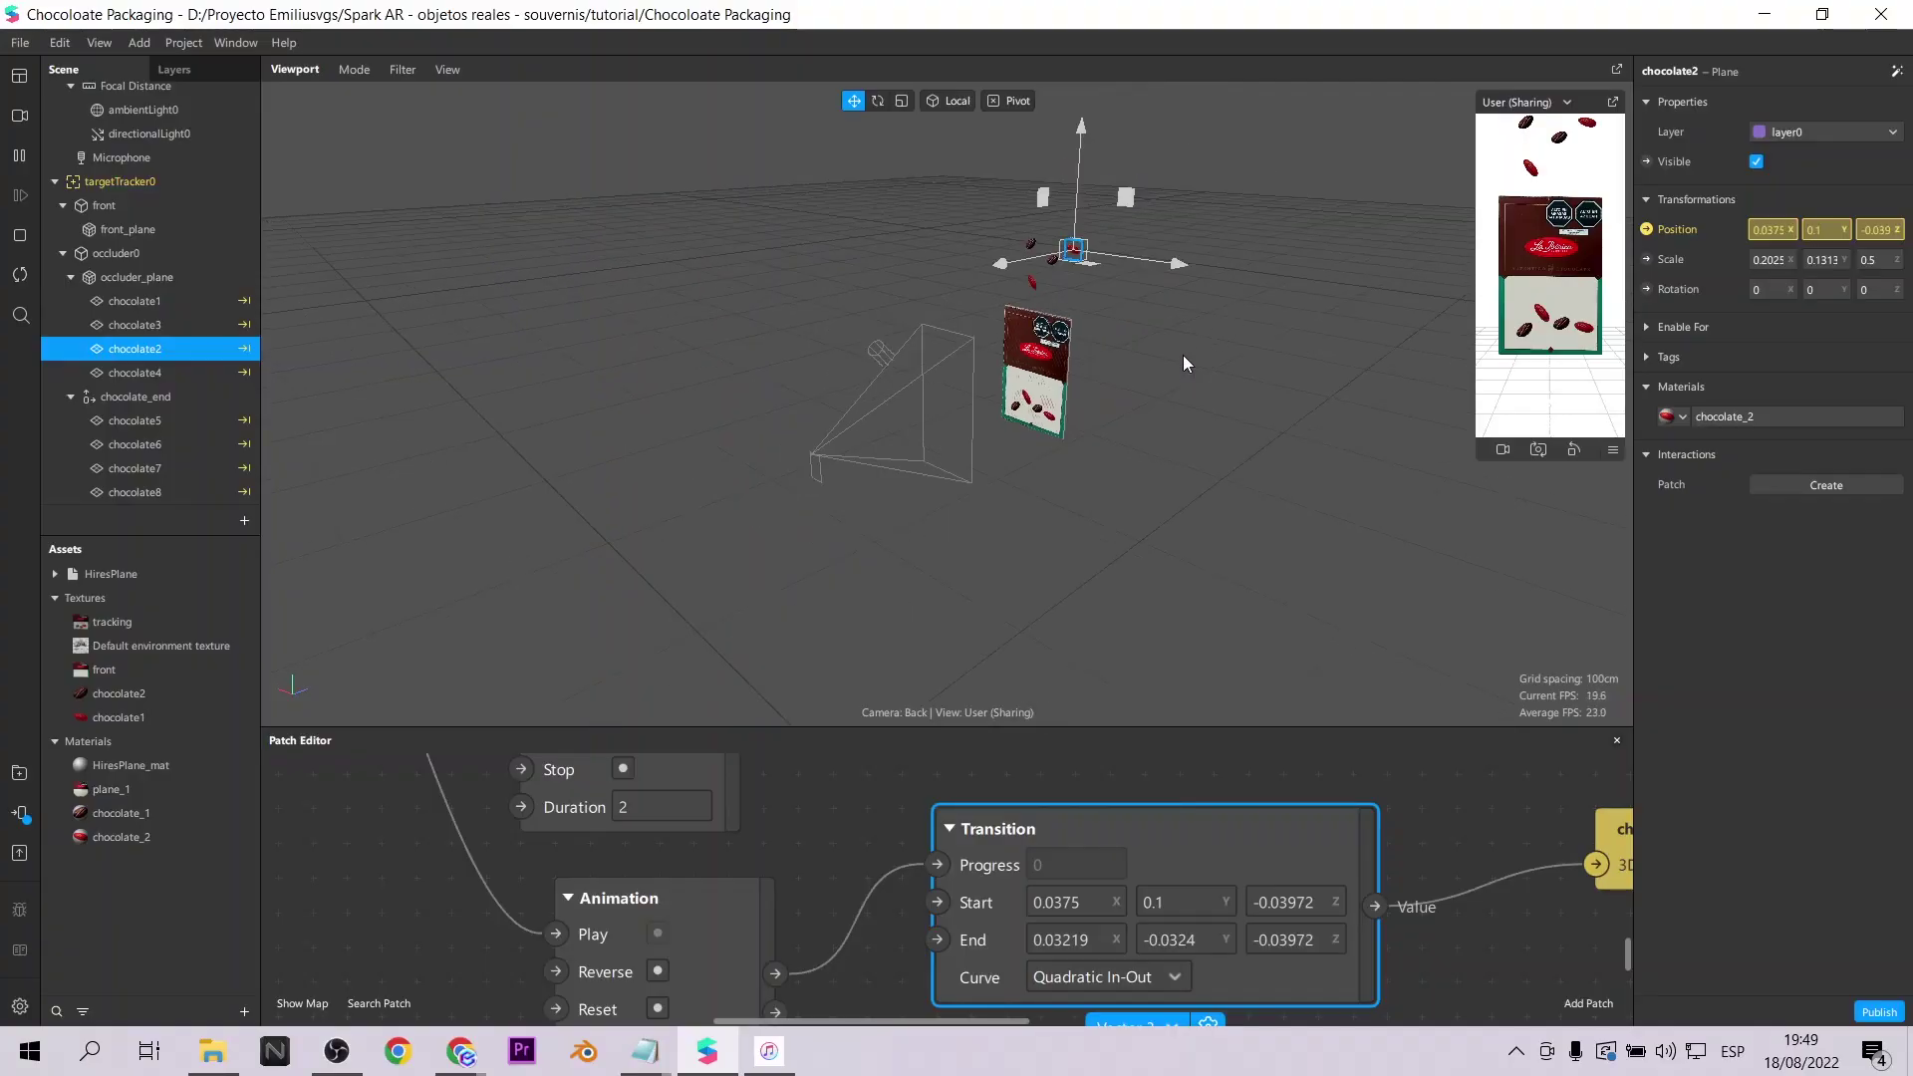
# Restart the effect to check the chocolates dropping into the box, and review the Transition and Animation patches driving them.
pyautogui.scroll(5, 1184, 363)
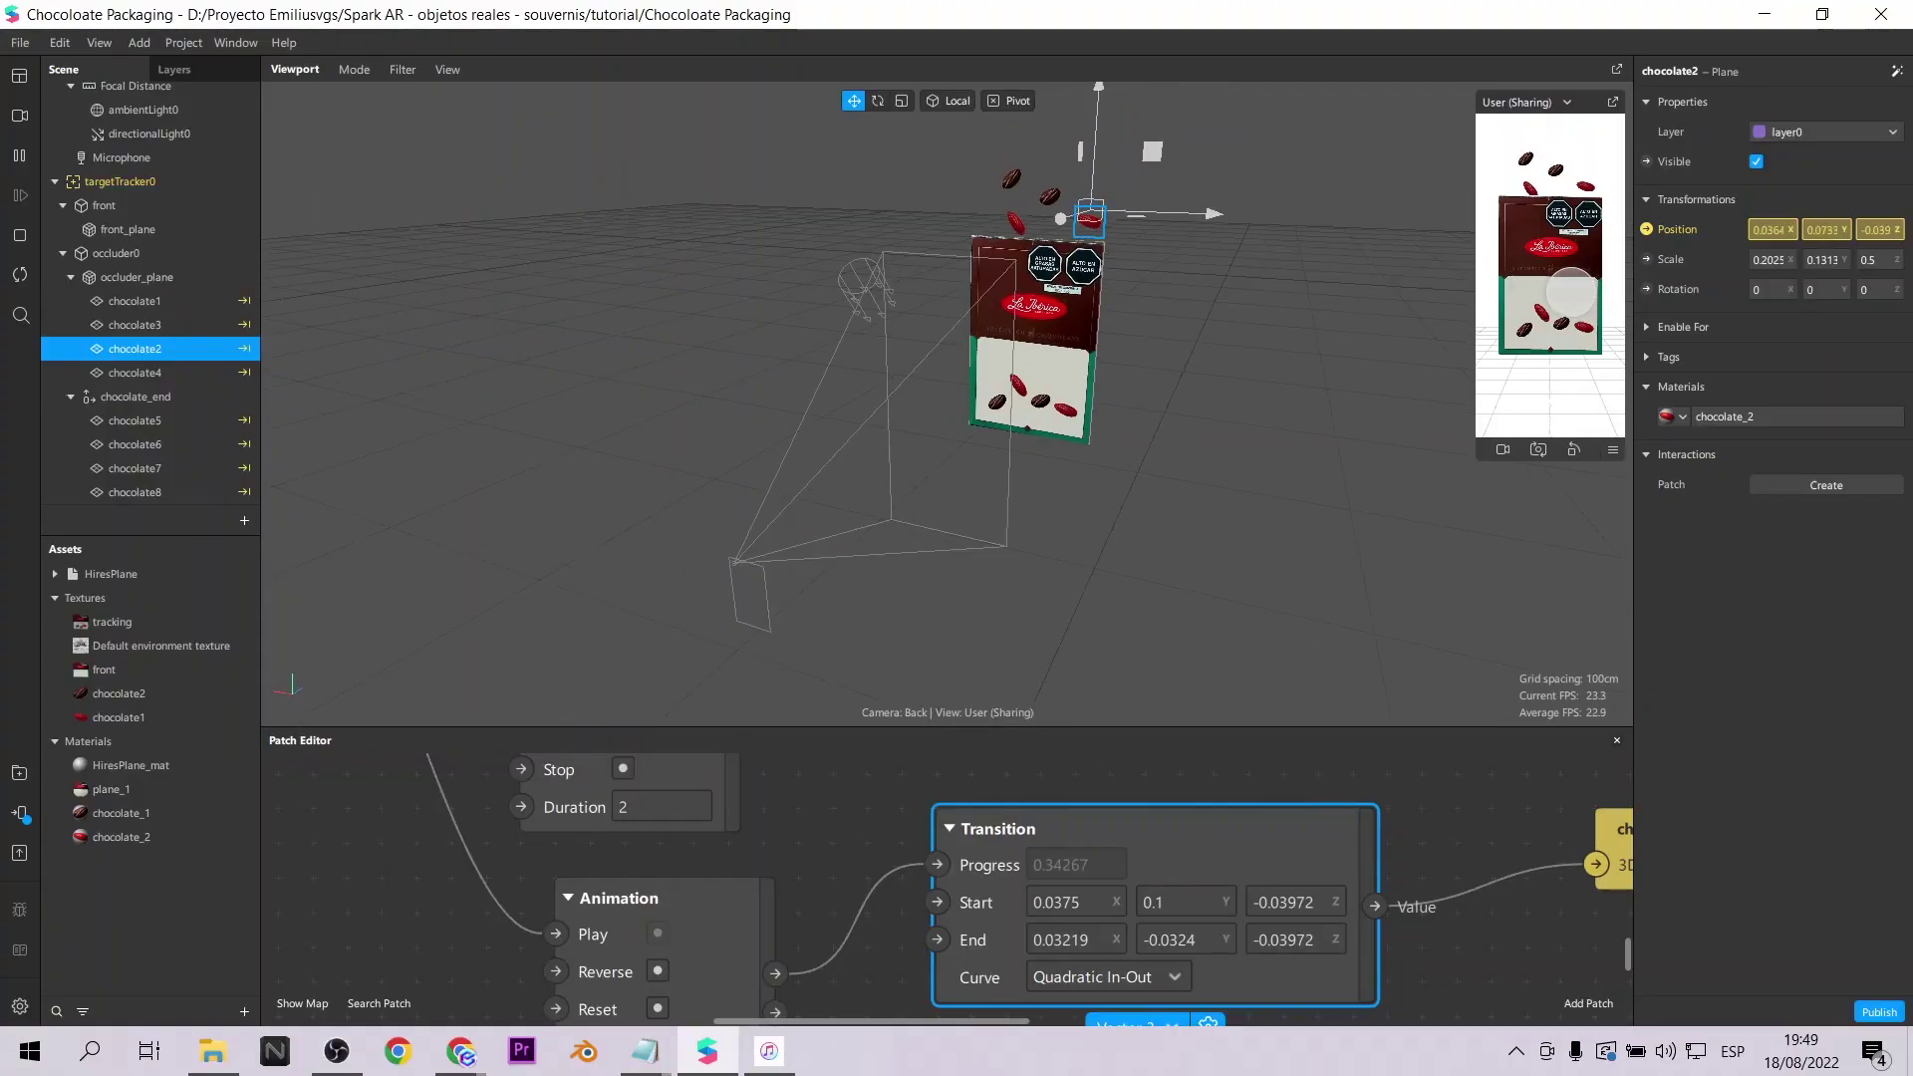
pyautogui.click(21, 276)
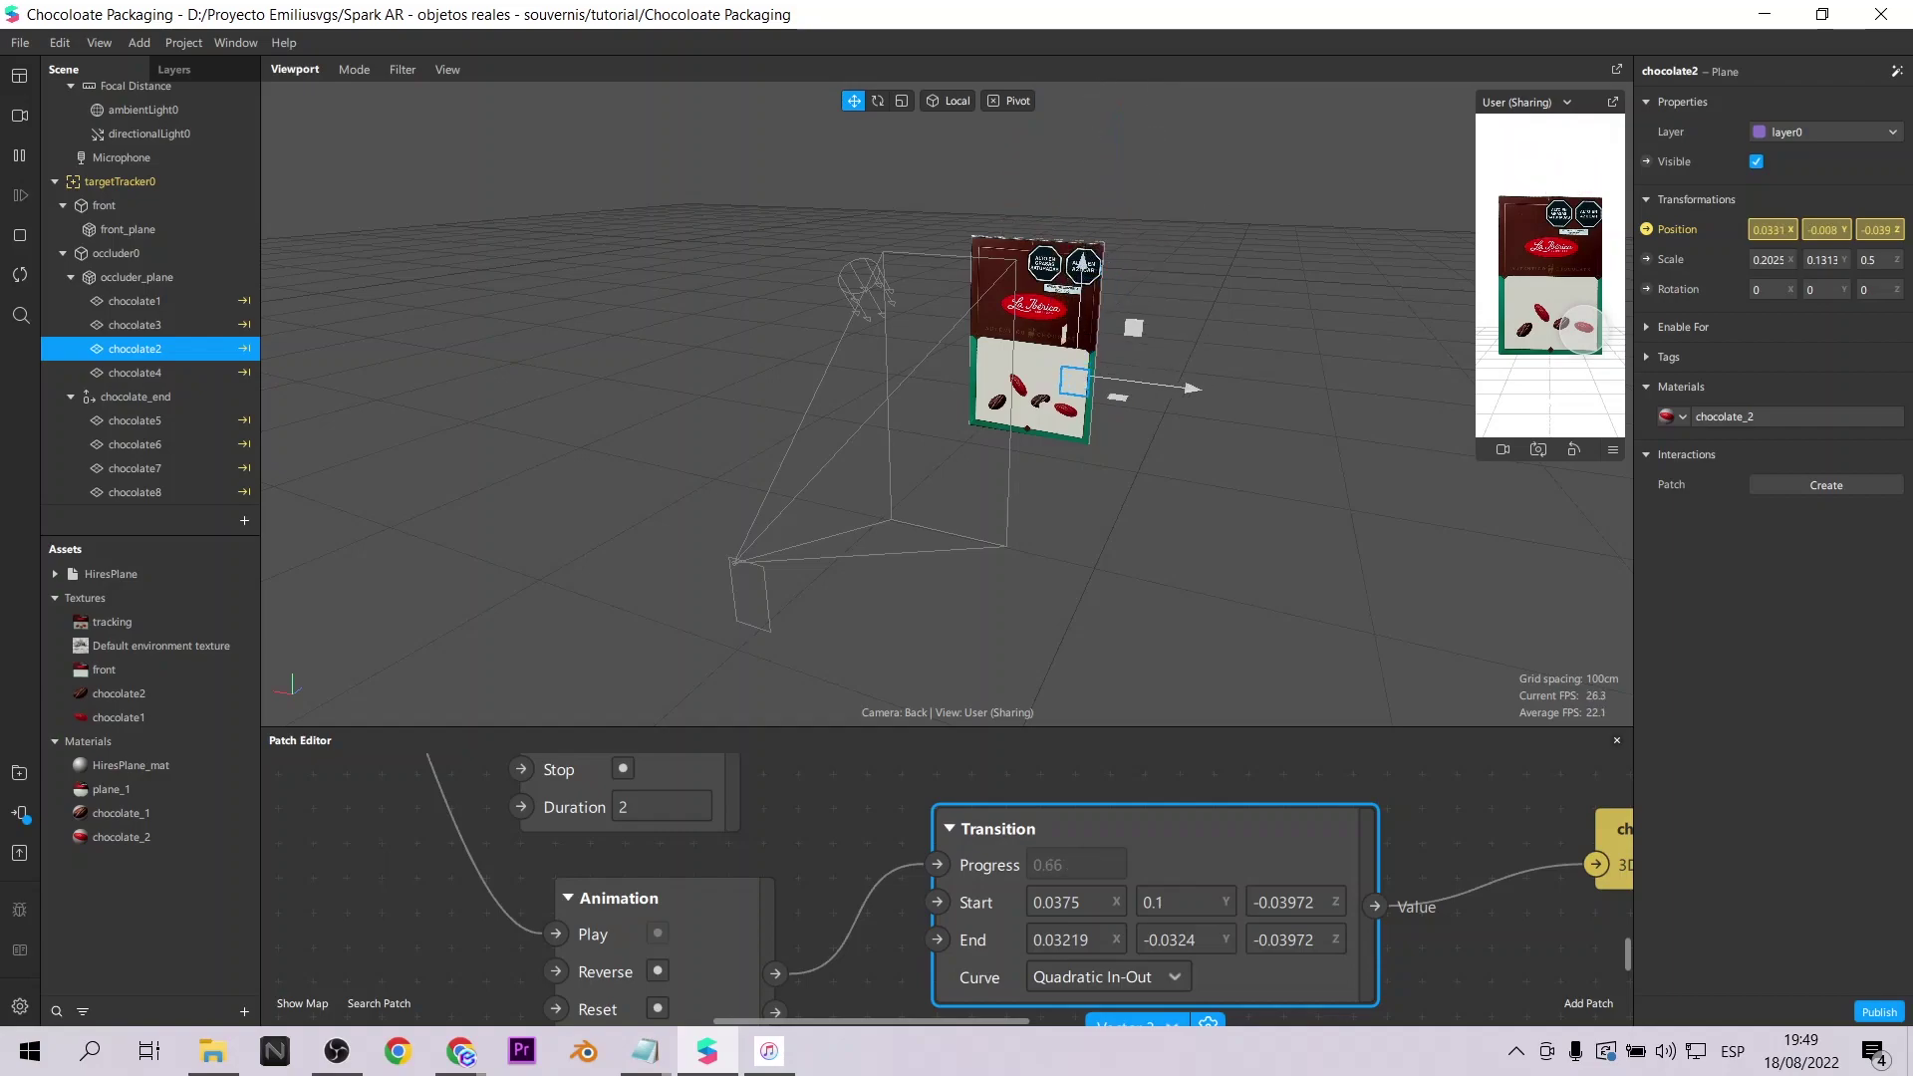
pyautogui.scroll(5, 898, 839)
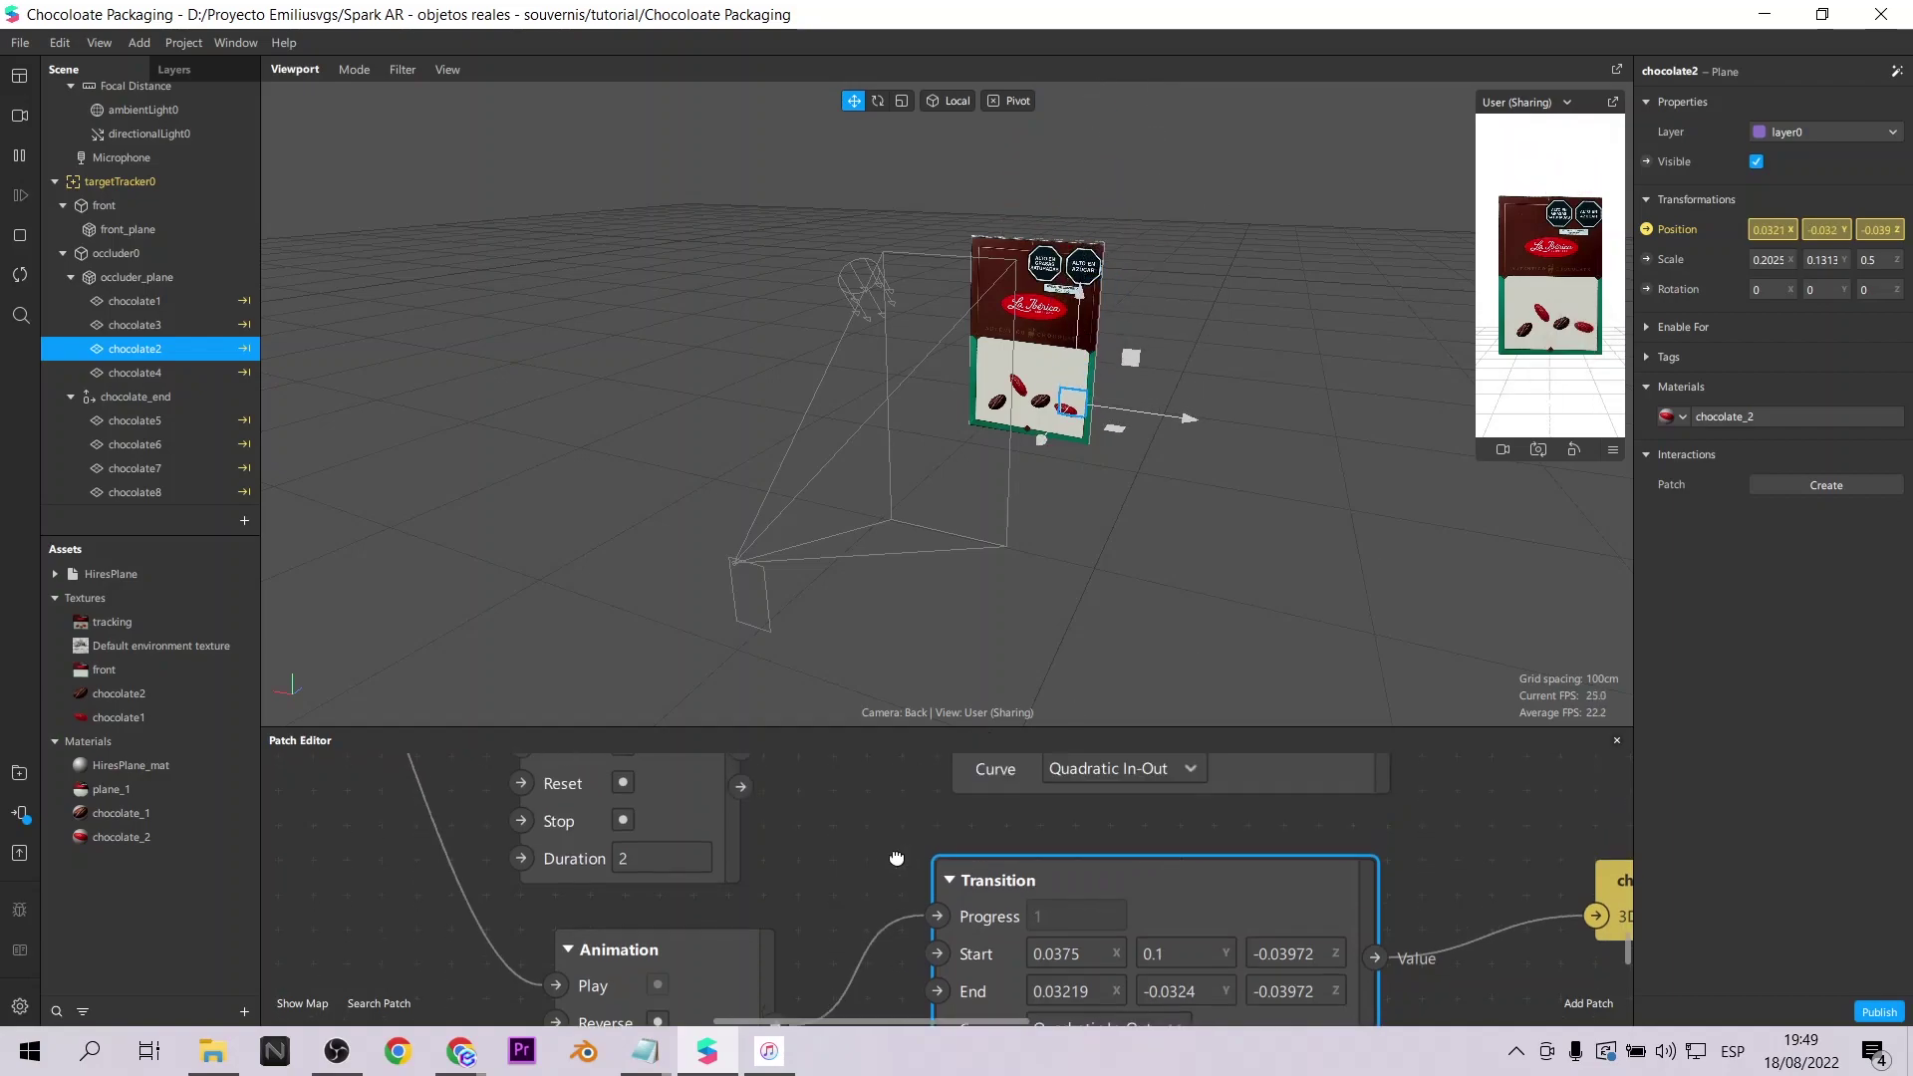
pyautogui.scroll(5, 901, 839)
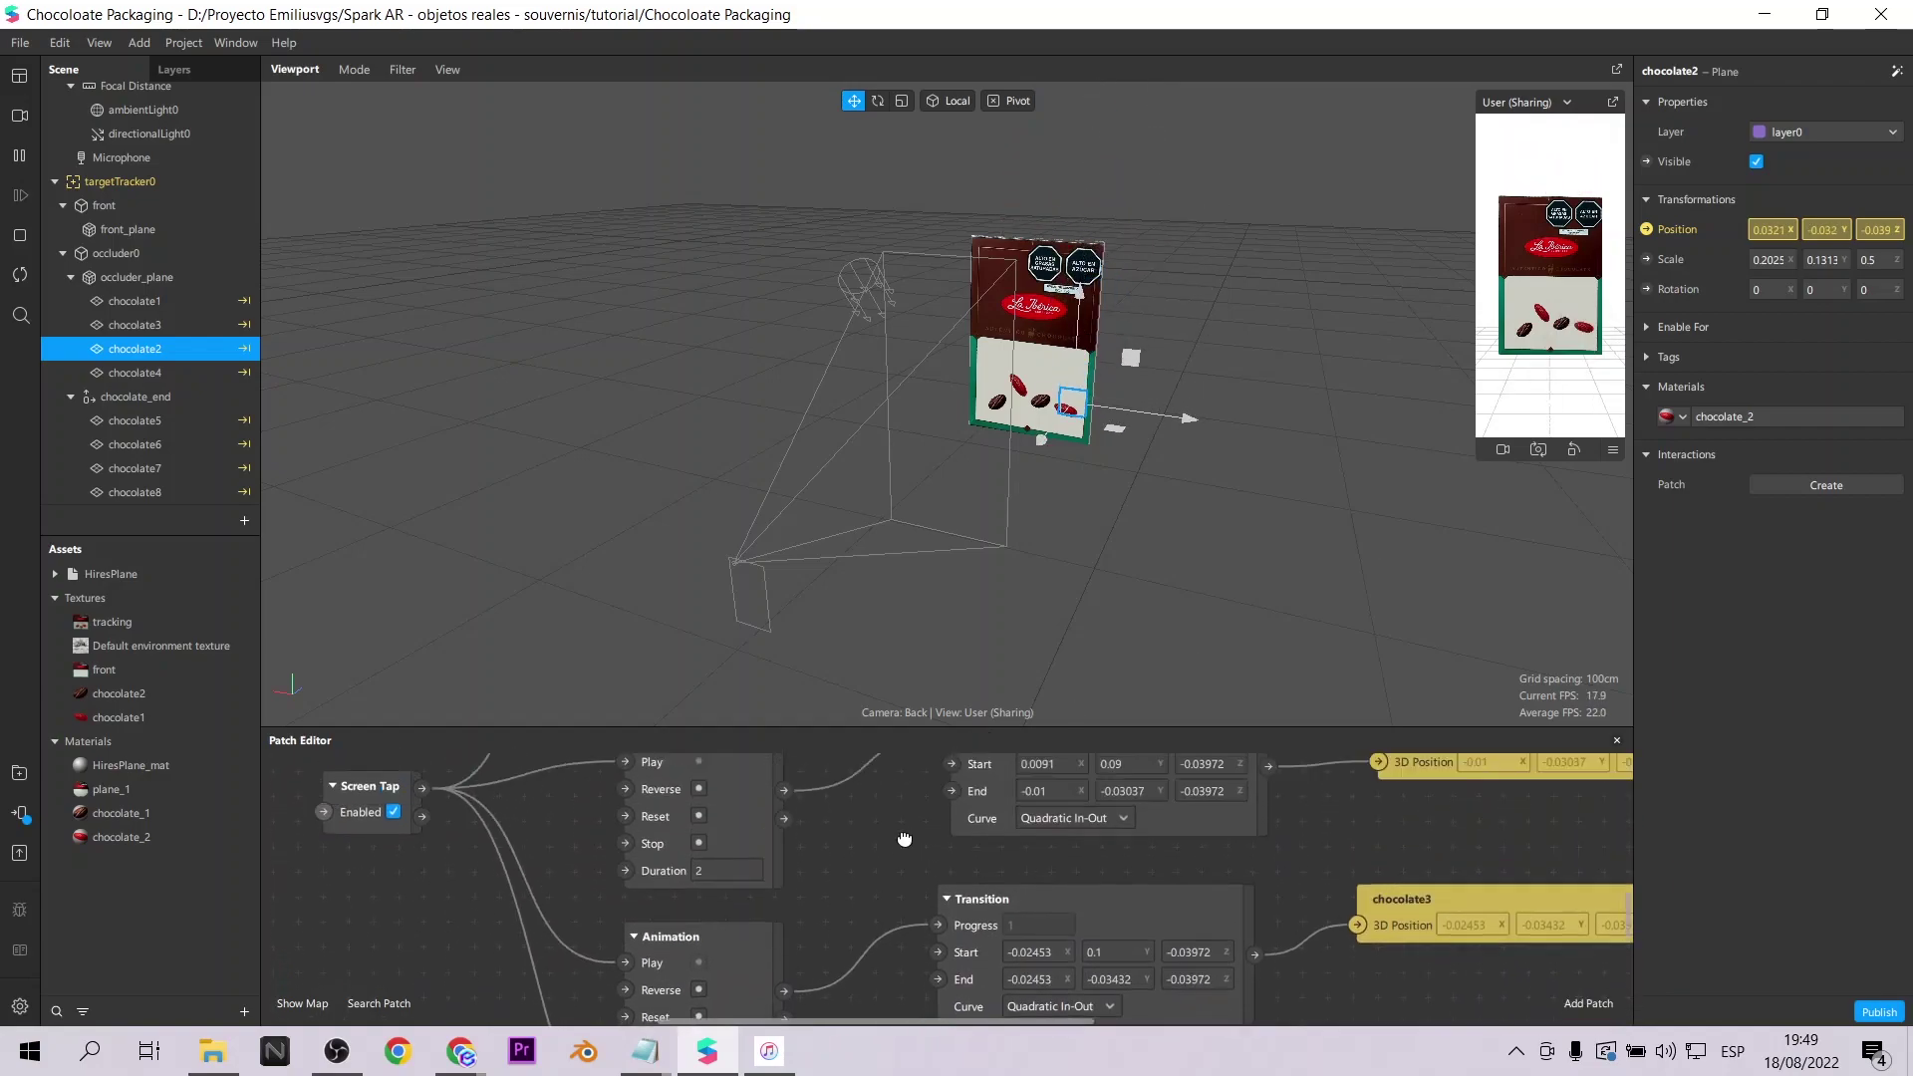
# Add a Screen Tap patch beside the Visible patches of chocolate5 to chocolate8.
pyautogui.scroll(3, 968, 834)
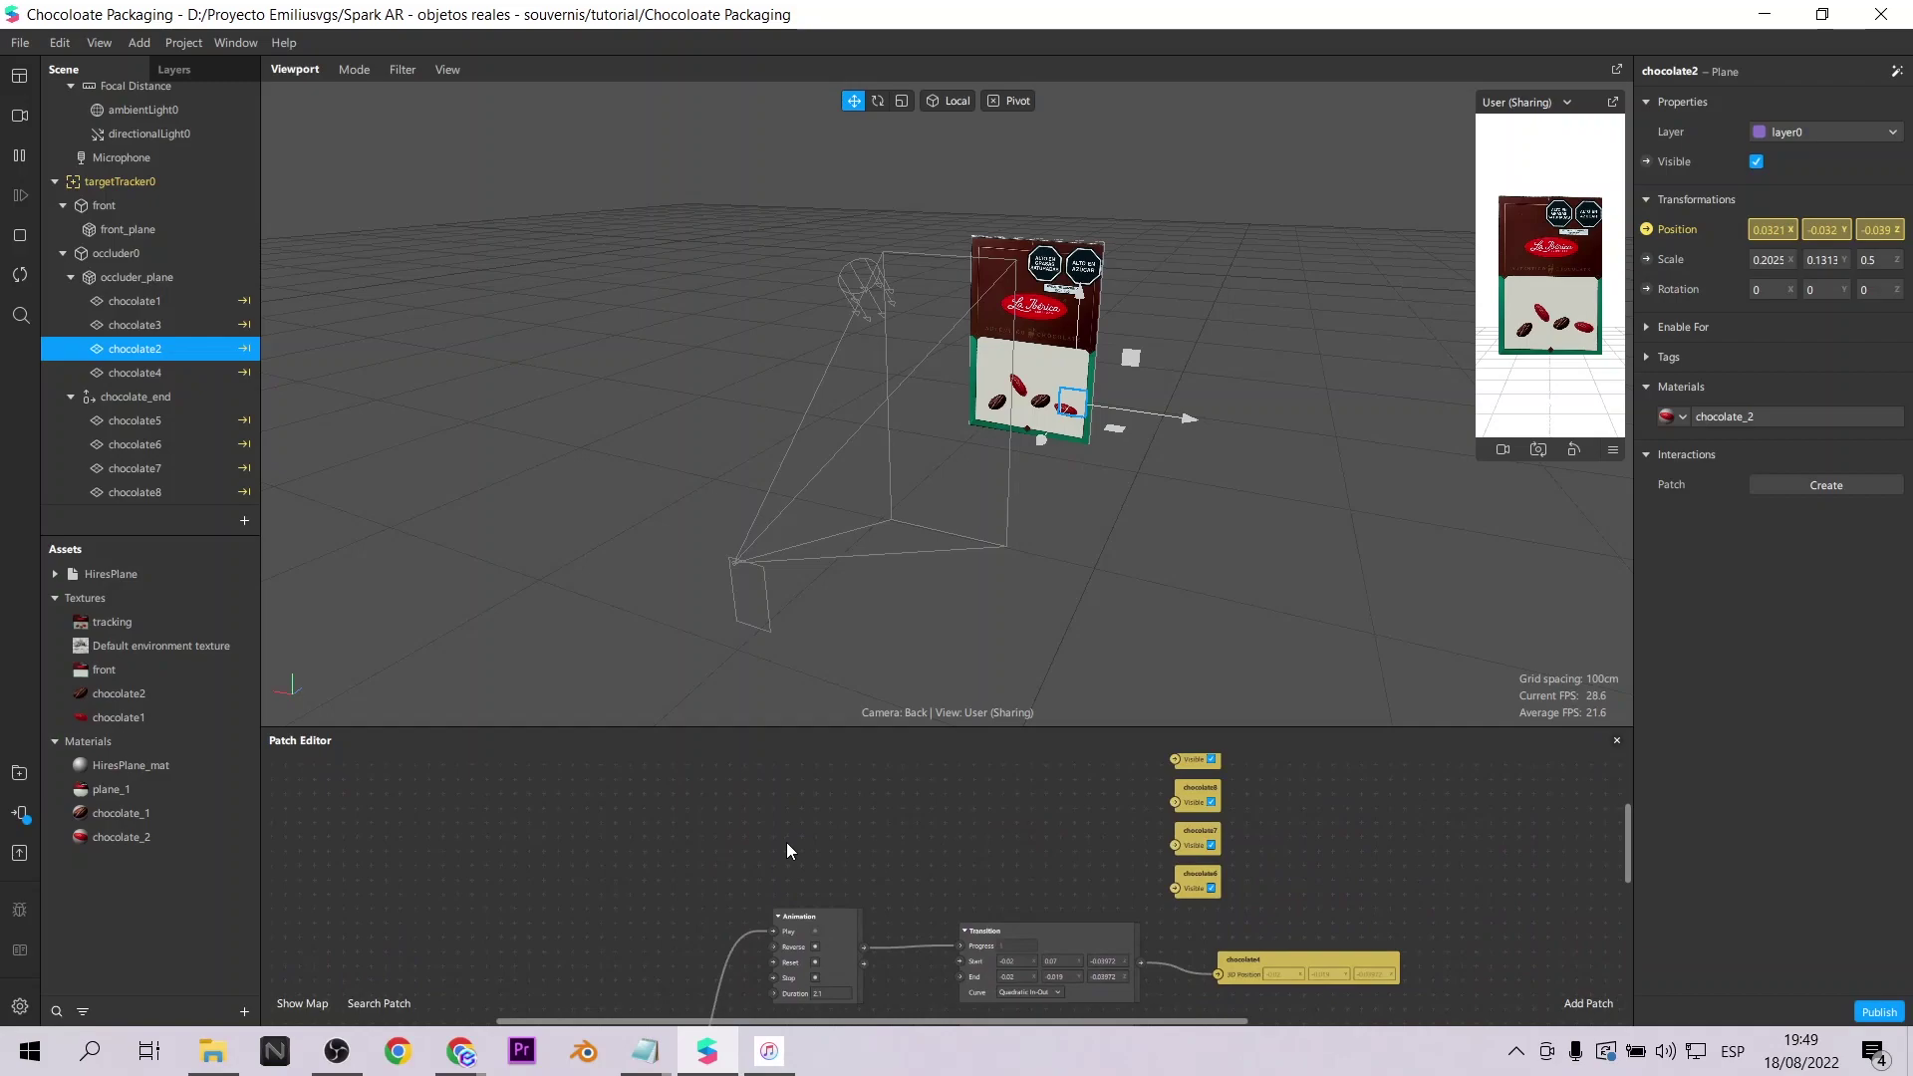
pyautogui.rightClick(715, 857)
pyautogui.write('scree')
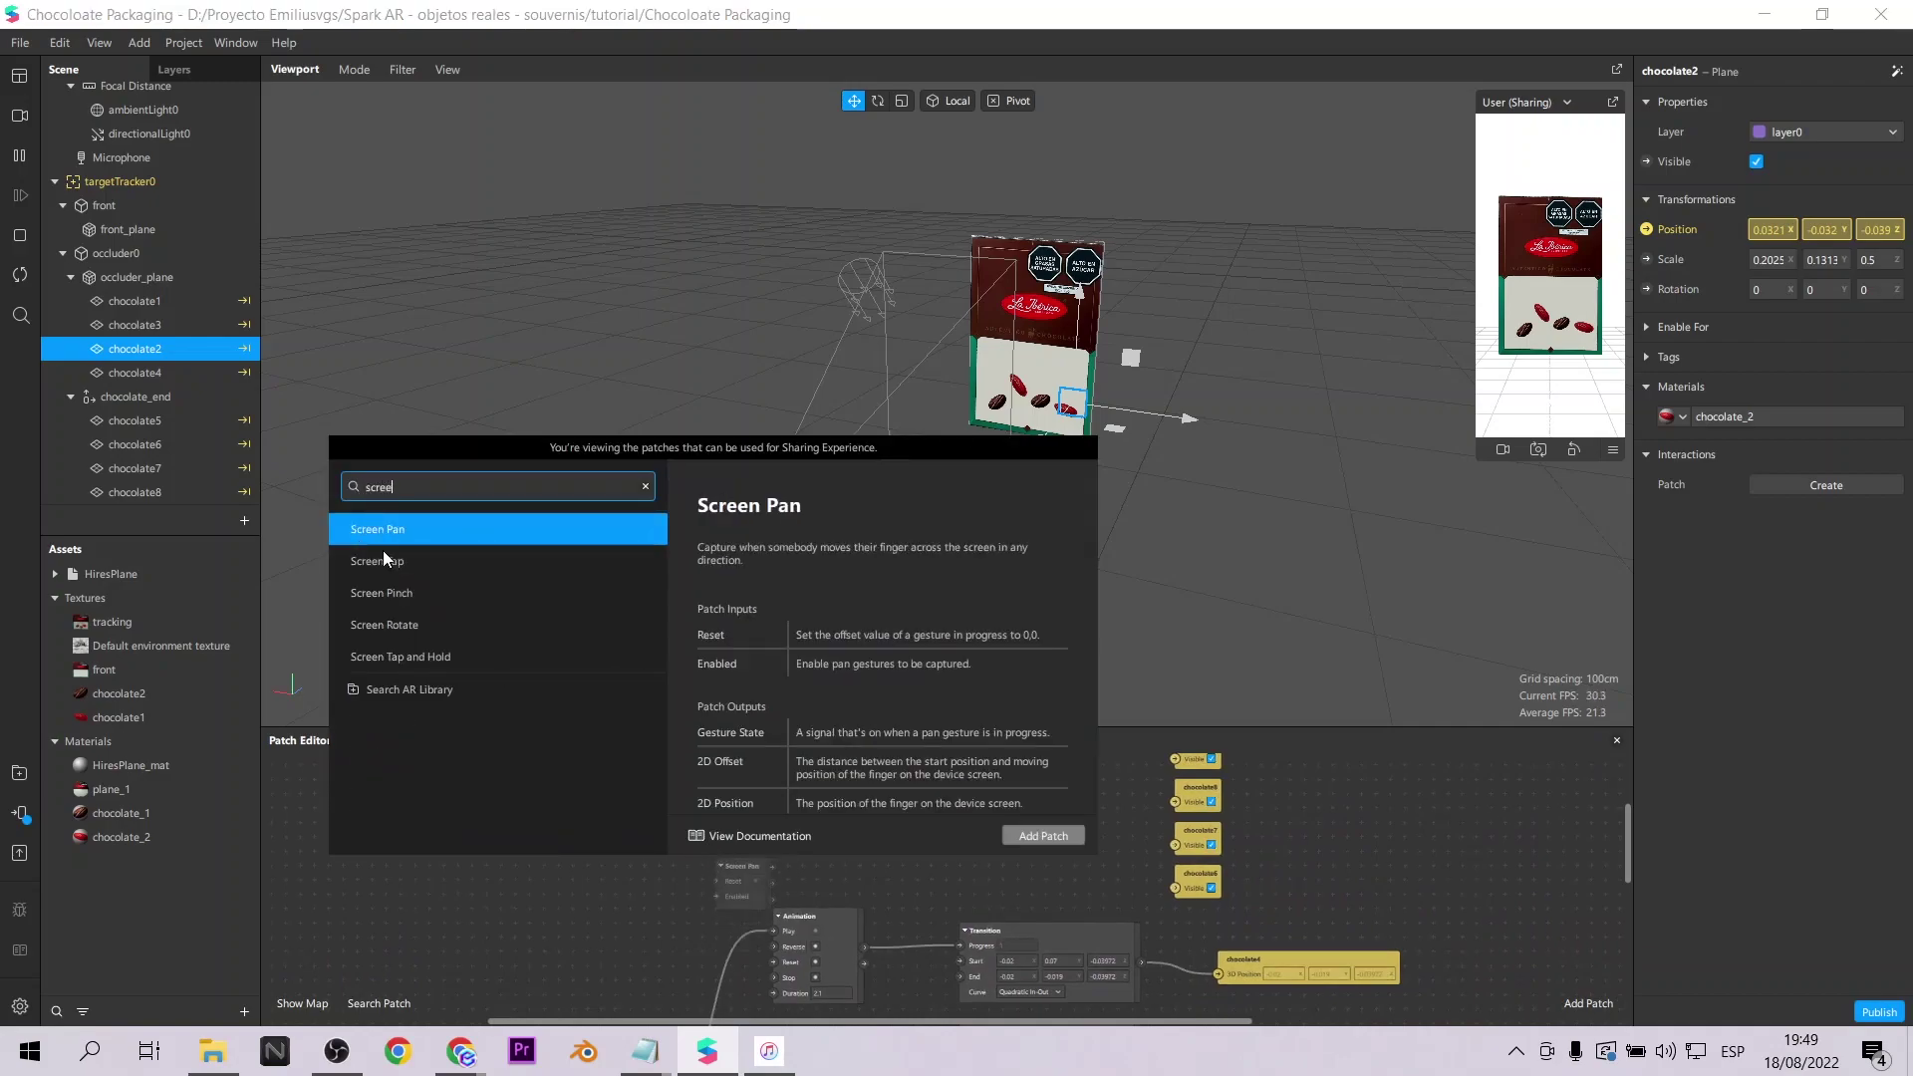
pyautogui.click(383, 556)
pyautogui.click(1016, 837)
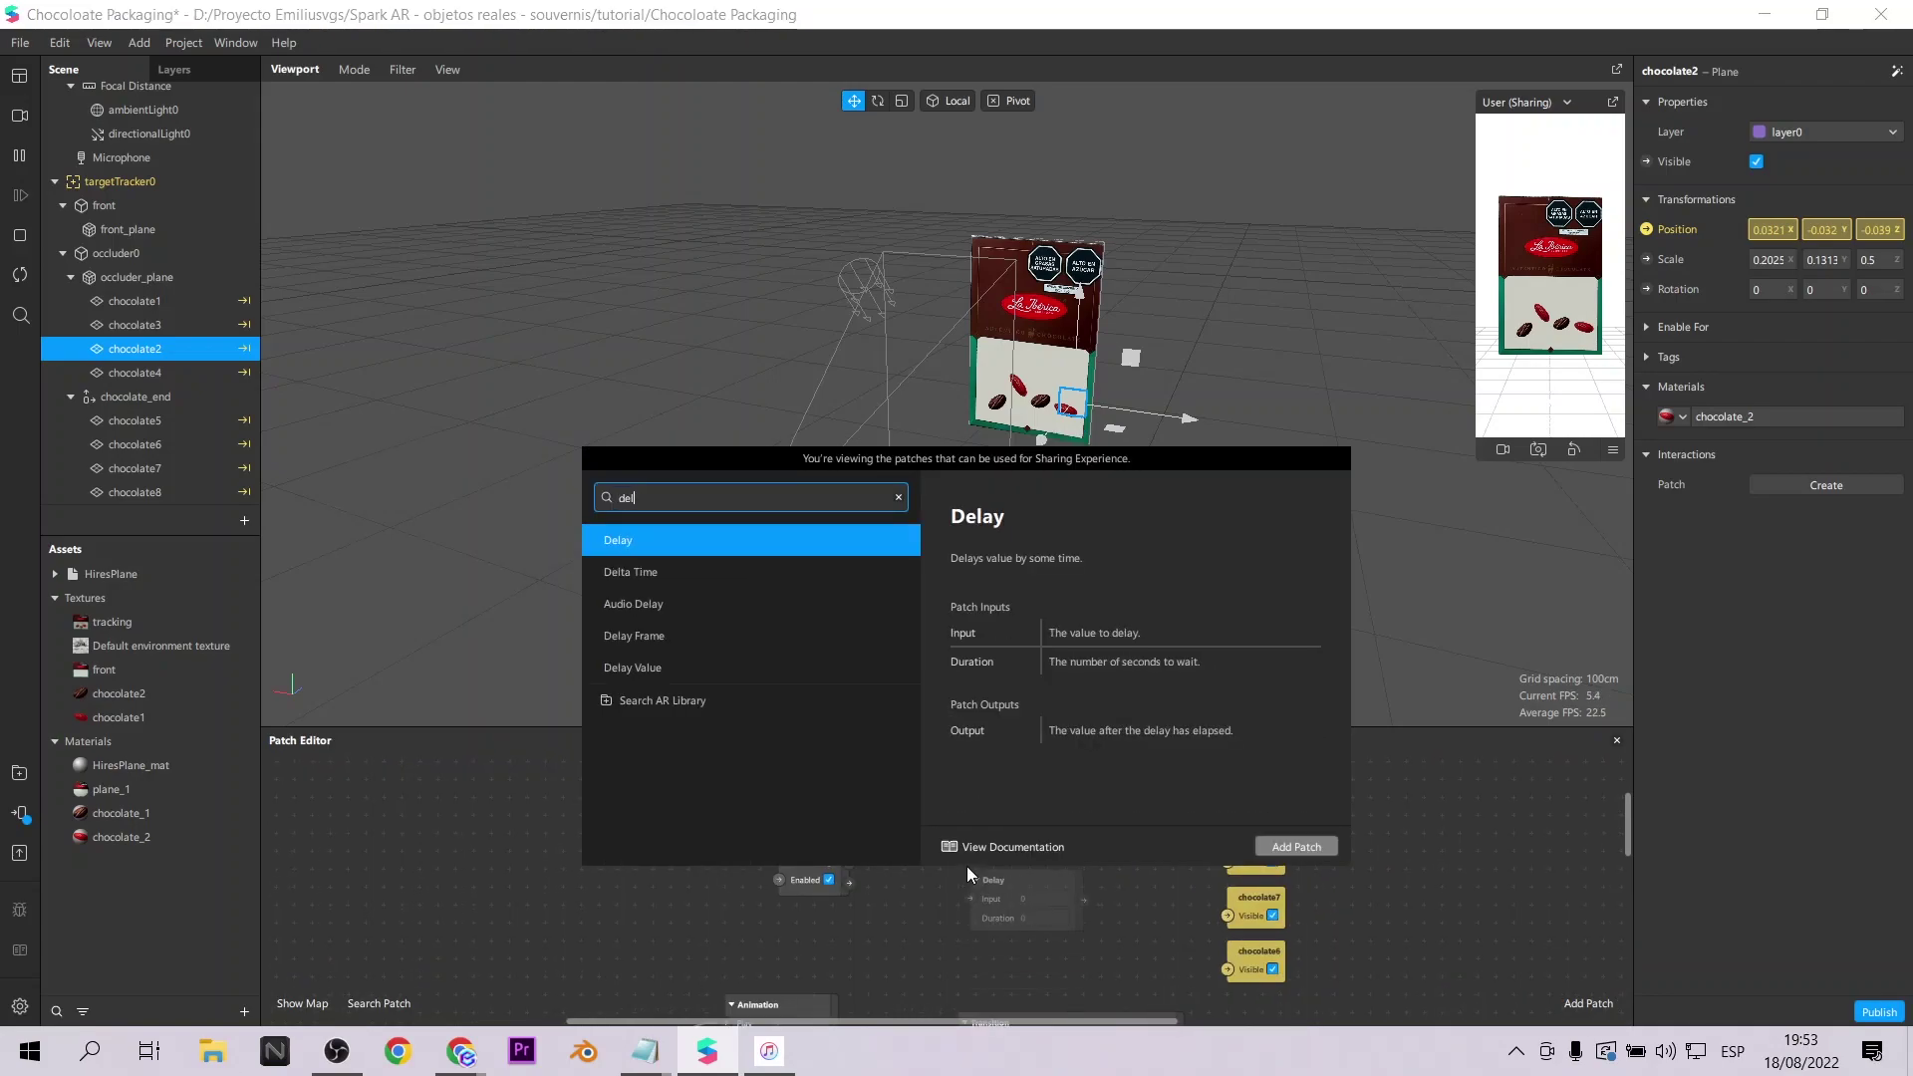
# Add a Delay patch, feed it from the Screen Tap output and set its duration to 1.7.
pyautogui.click(966, 873)
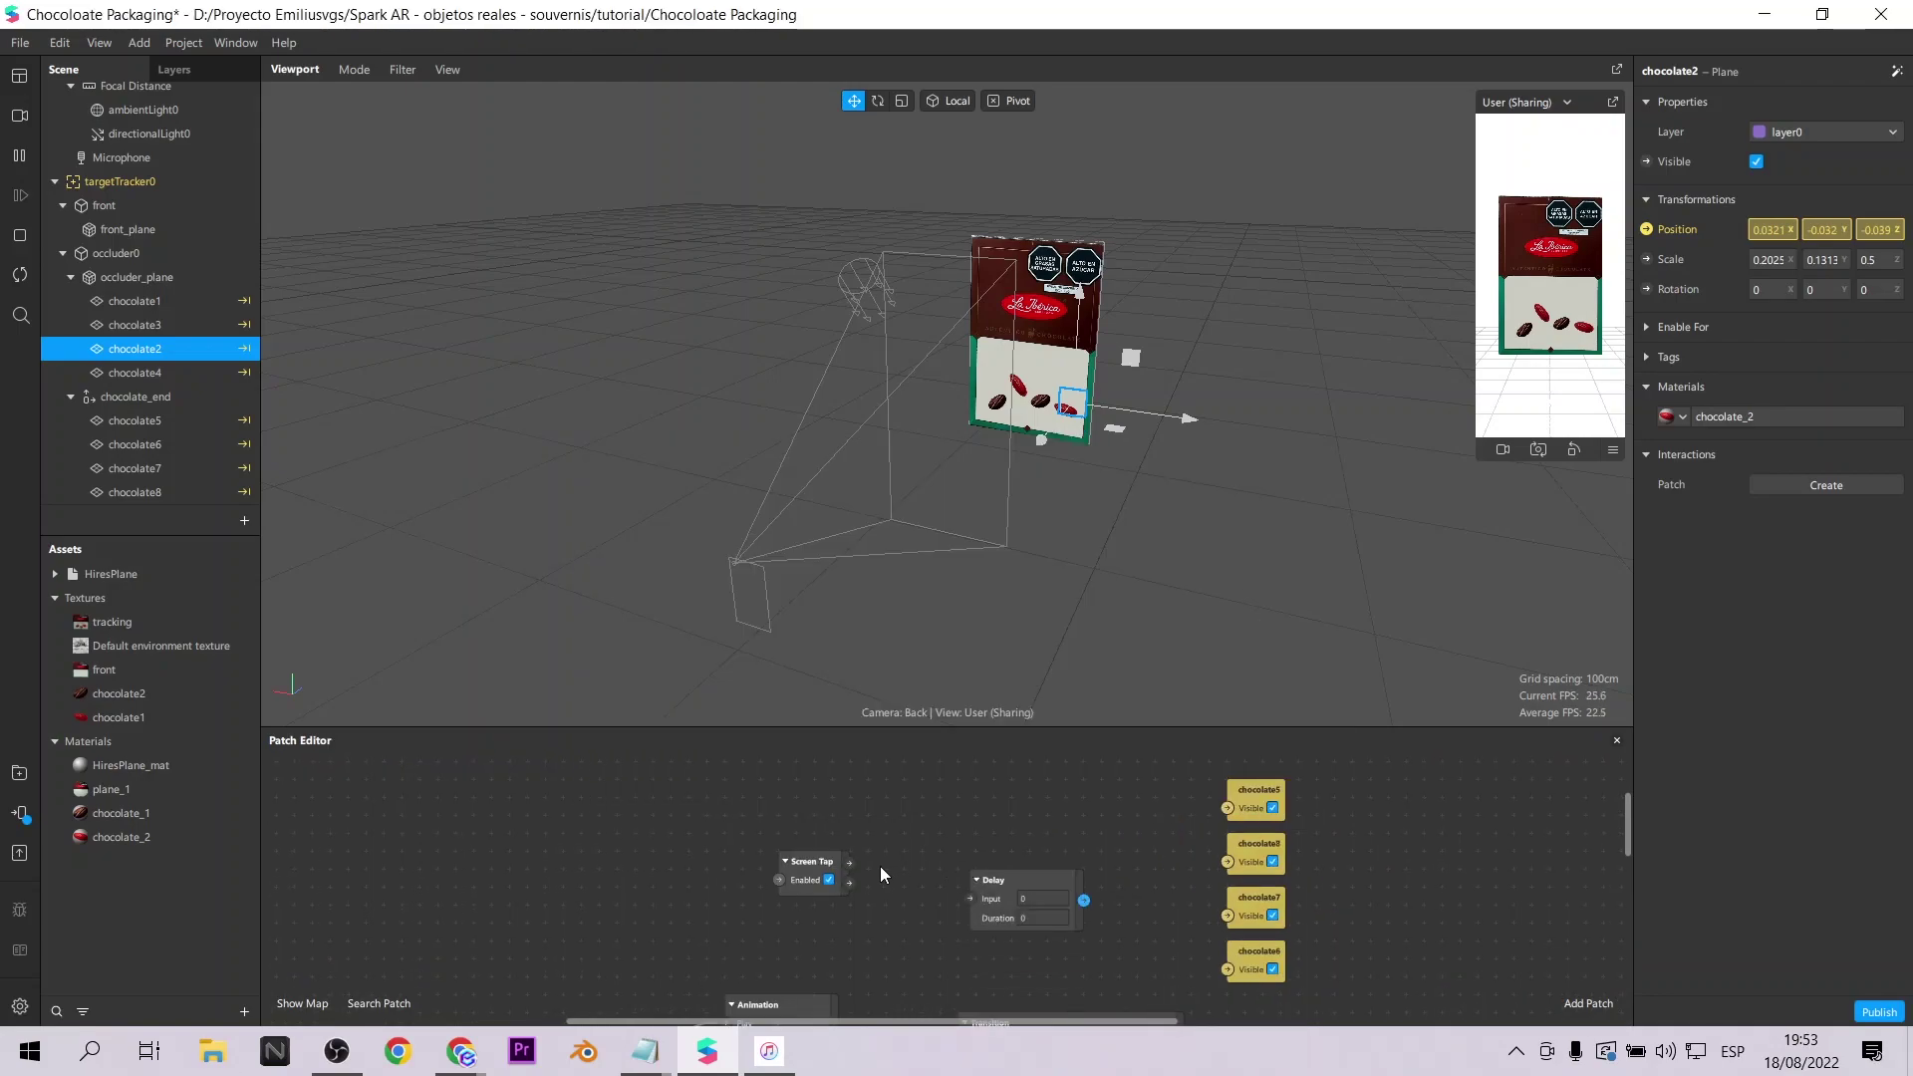
pyautogui.moveTo(850, 862); pyautogui.dragTo(970, 899)
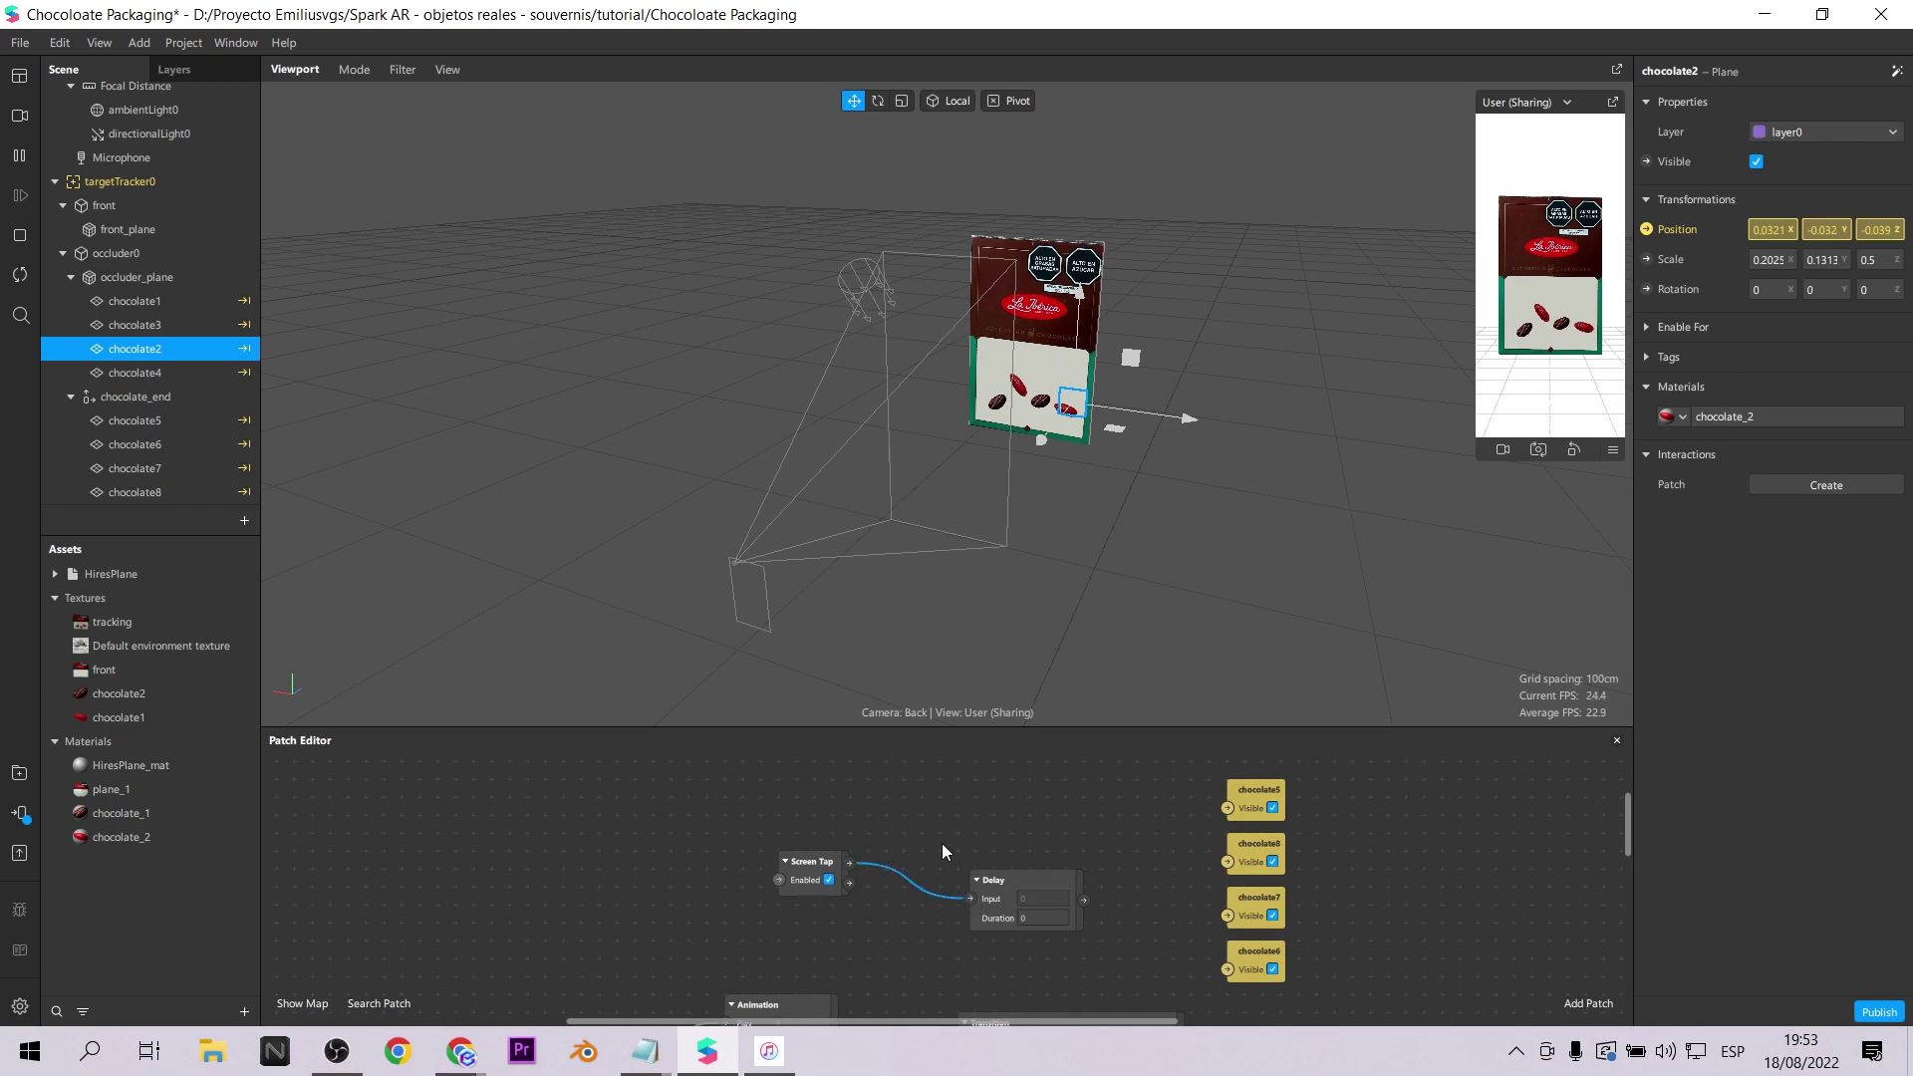
pyautogui.scroll(-5, 942, 843)
pyautogui.scroll(6, 897, 907)
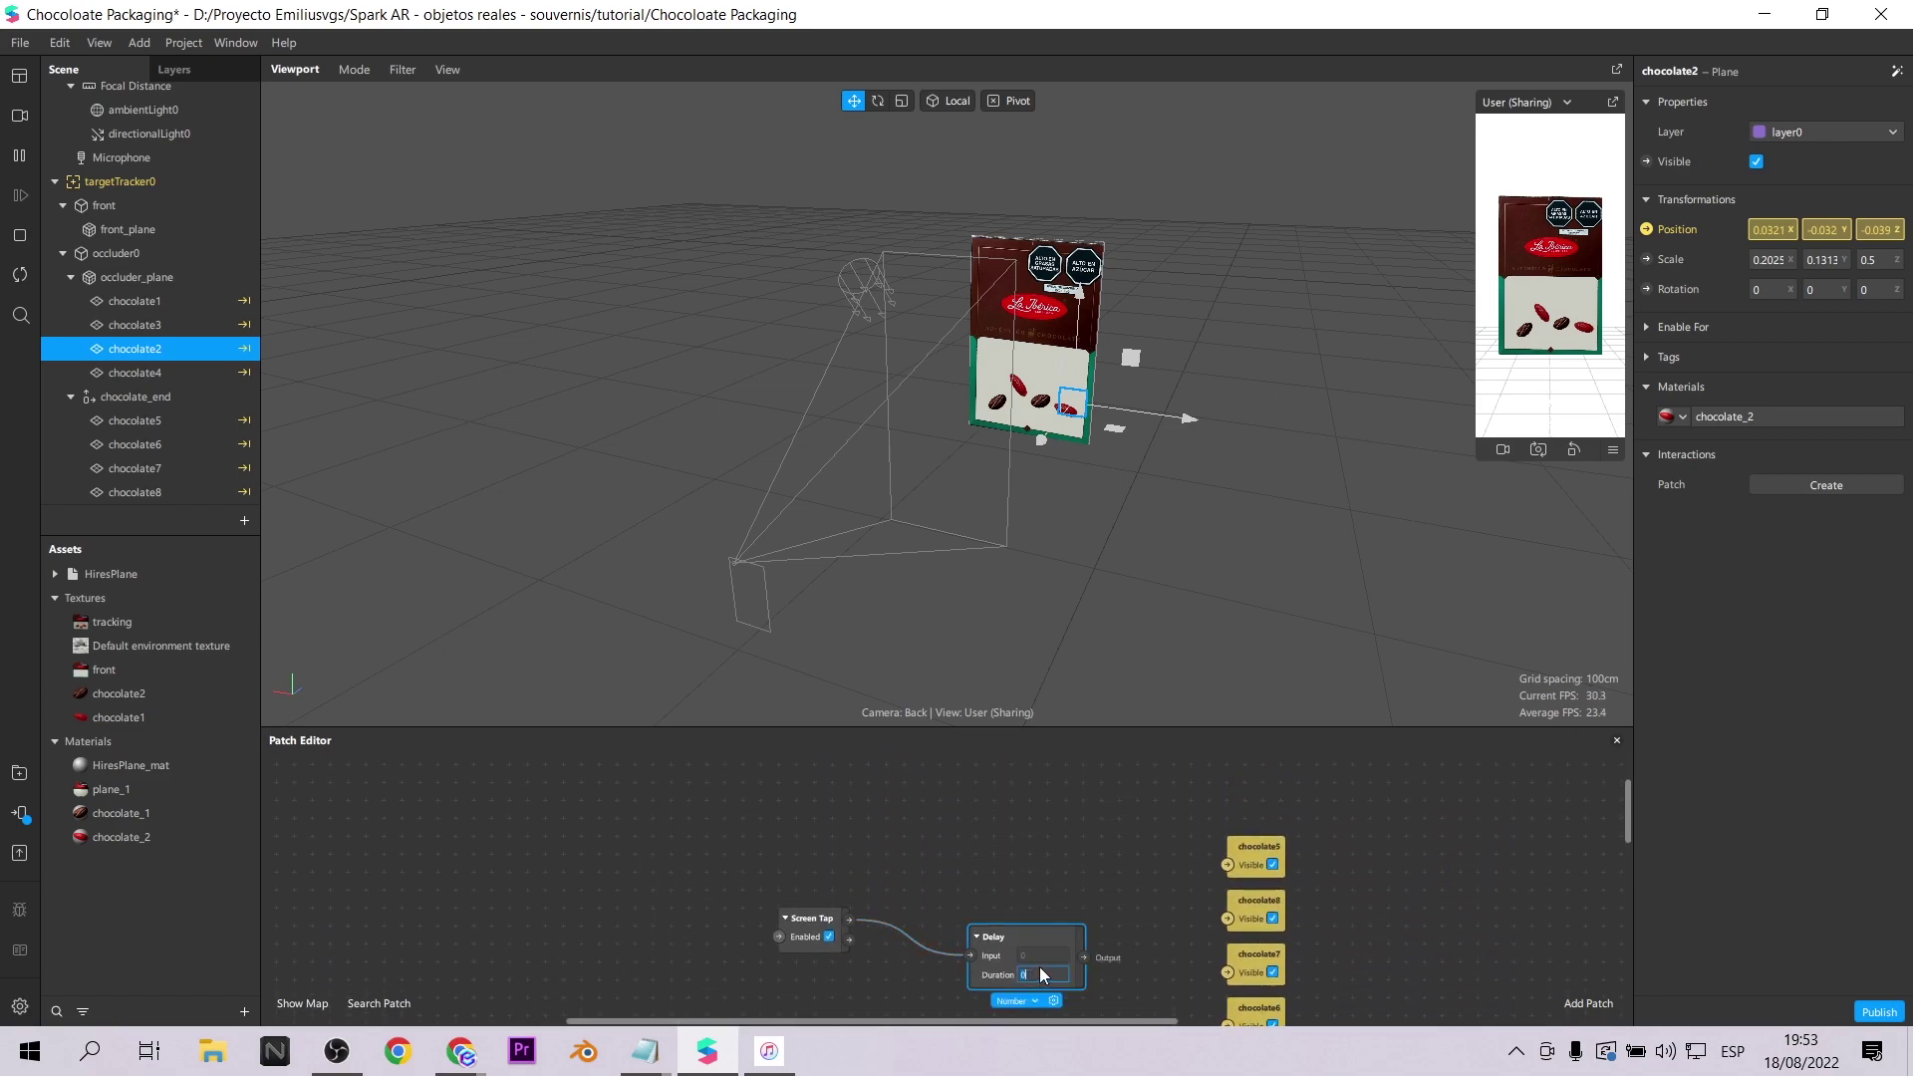
pyautogui.scroll(-2, 1088, 935)
pyautogui.keyDown('ctrl'); pyautogui.scroll(3, 1090, 932); pyautogui.keyUp('ctrl')
pyautogui.write('1.7')
pyautogui.scroll(1, 1090, 930)
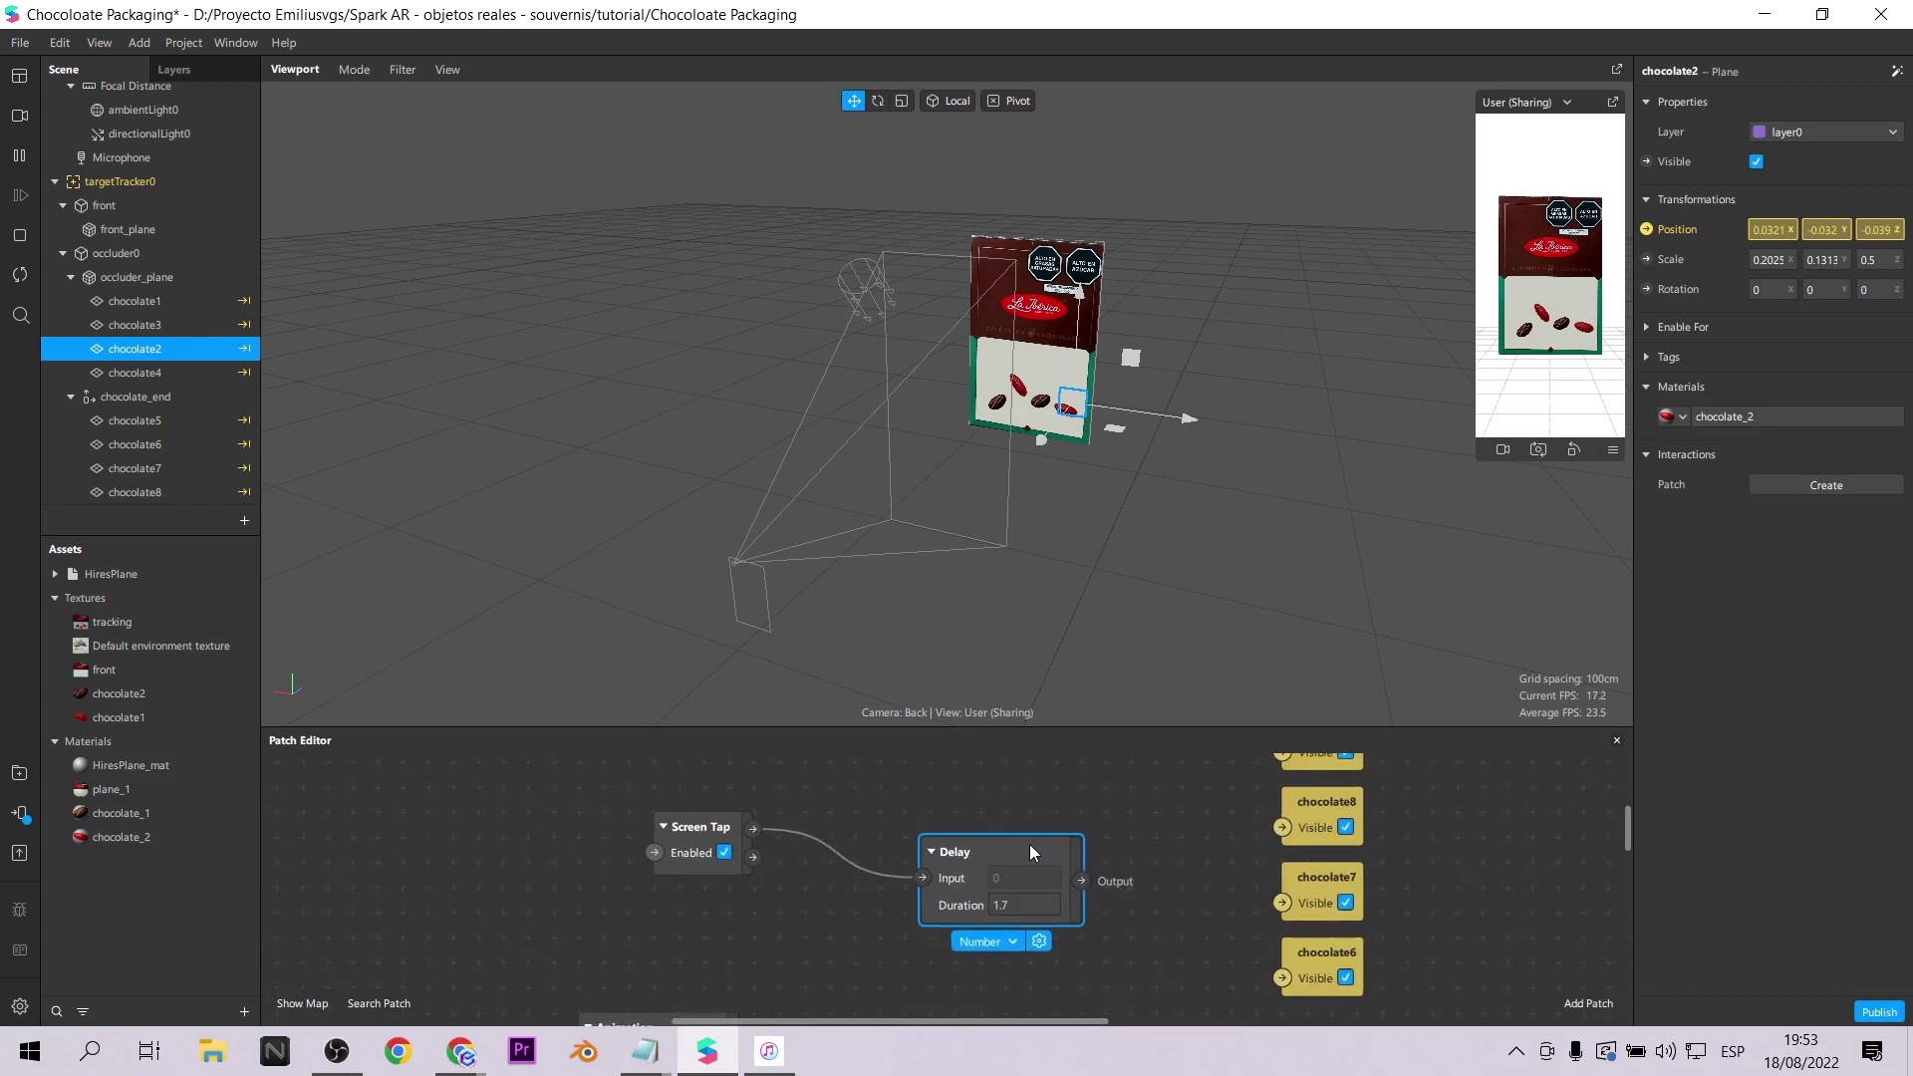
# Move the Delay patch closer to Screen Tap and add a Switch patch after it.
pyautogui.moveTo(1042, 845); pyautogui.dragTo(936, 809)
pyautogui.scroll(3, 1101, 883)
pyautogui.doubleClick(1106, 901)
pyautogui.write('s')
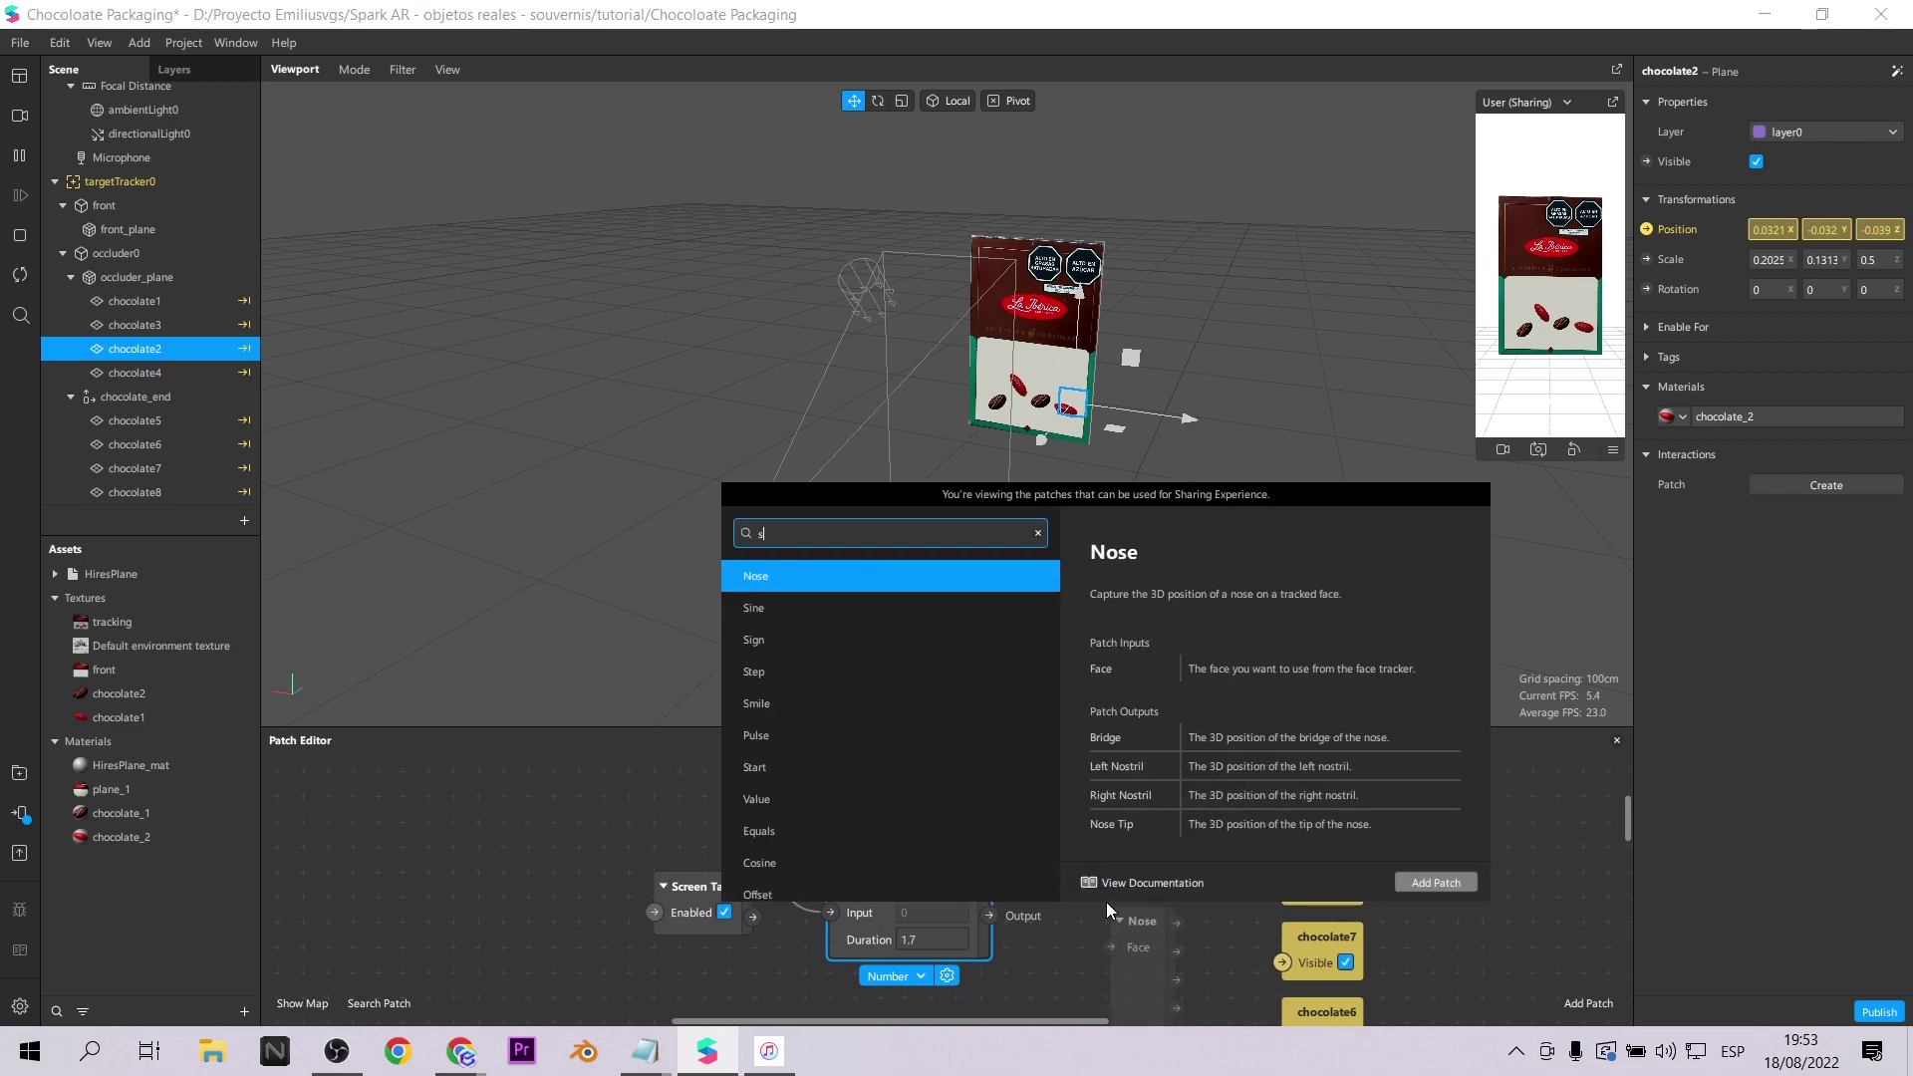
pyautogui.write('w')
pyautogui.click(1435, 882)
# Connect the Delay output to the Switch's Flip and the Switch output to the Visible inputs of chocolate5 to chocolate8.
pyautogui.moveTo(1144, 918); pyautogui.dragTo(1065, 859)
pyautogui.moveTo(991, 914); pyautogui.dragTo(1030, 891)
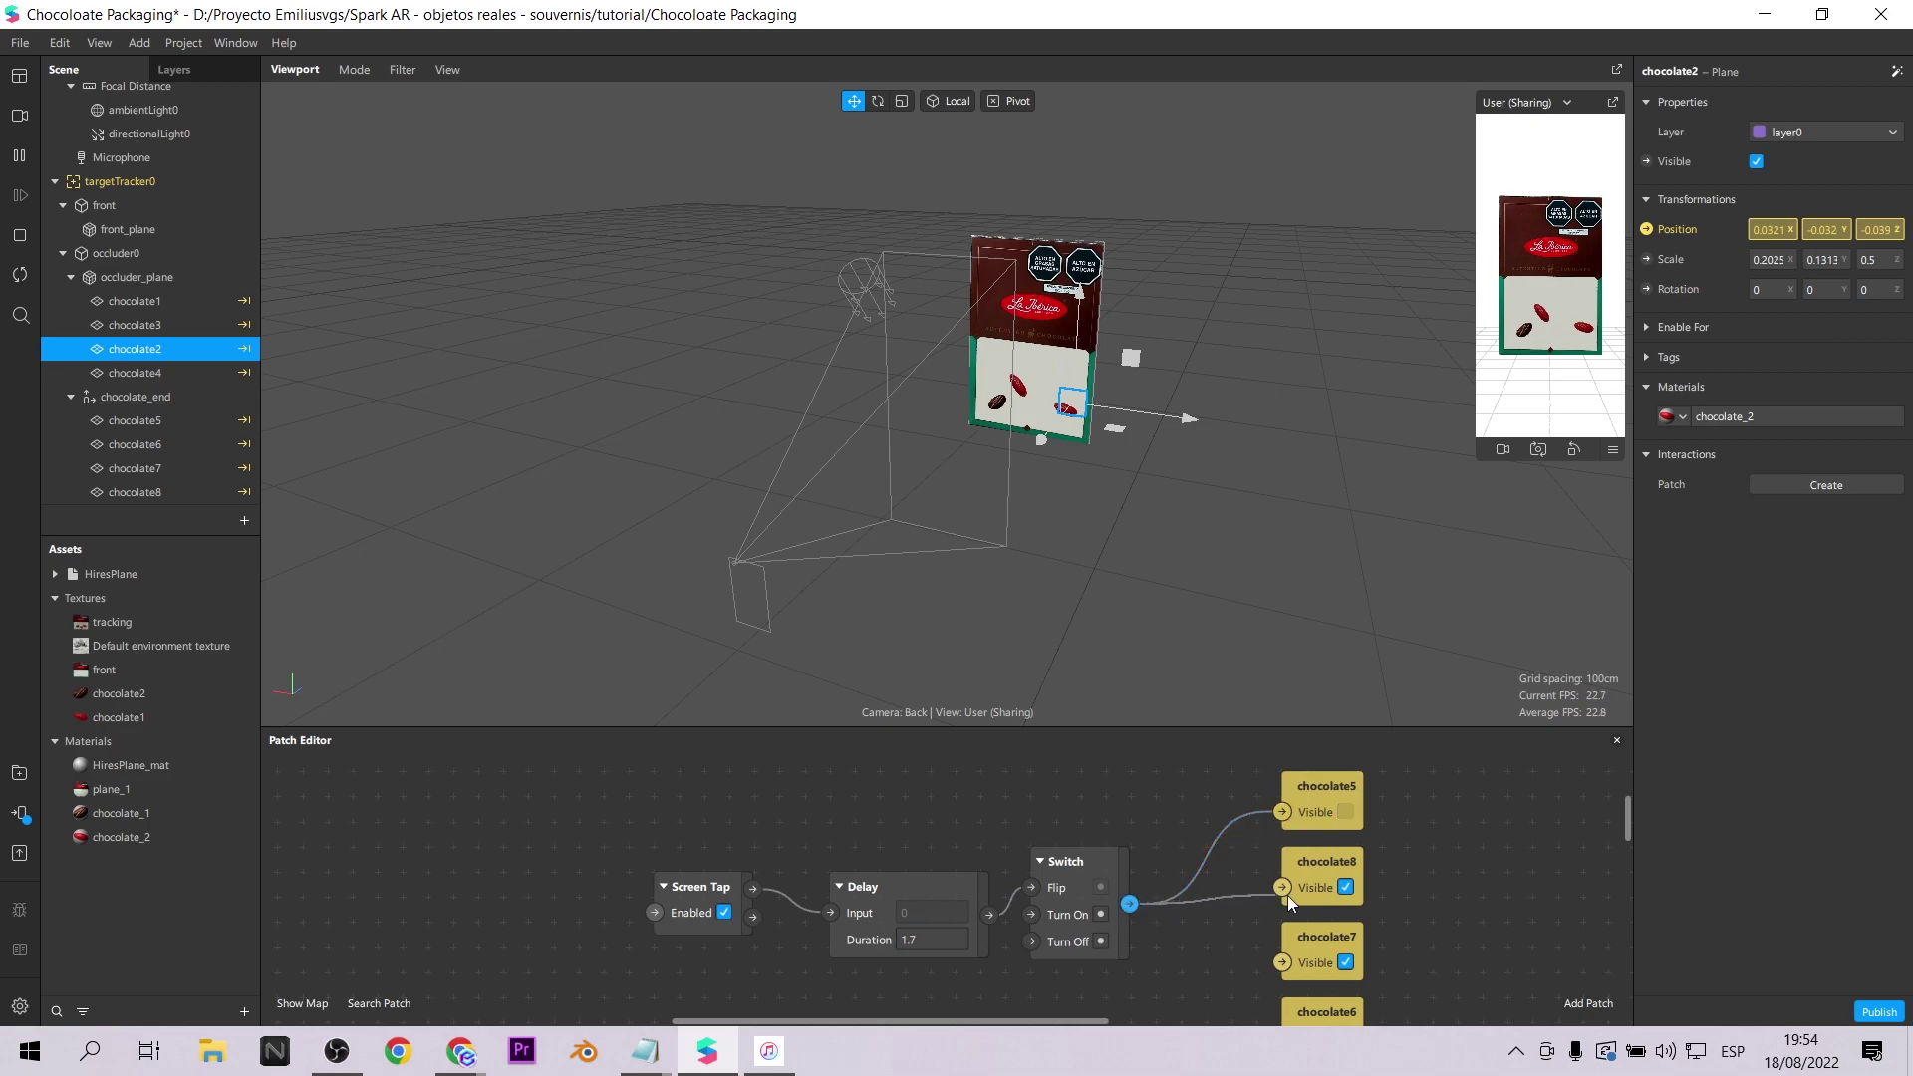
pyautogui.moveTo(1280, 958); pyautogui.dragTo(1282, 961)
pyautogui.scroll(-1, 1195, 922)
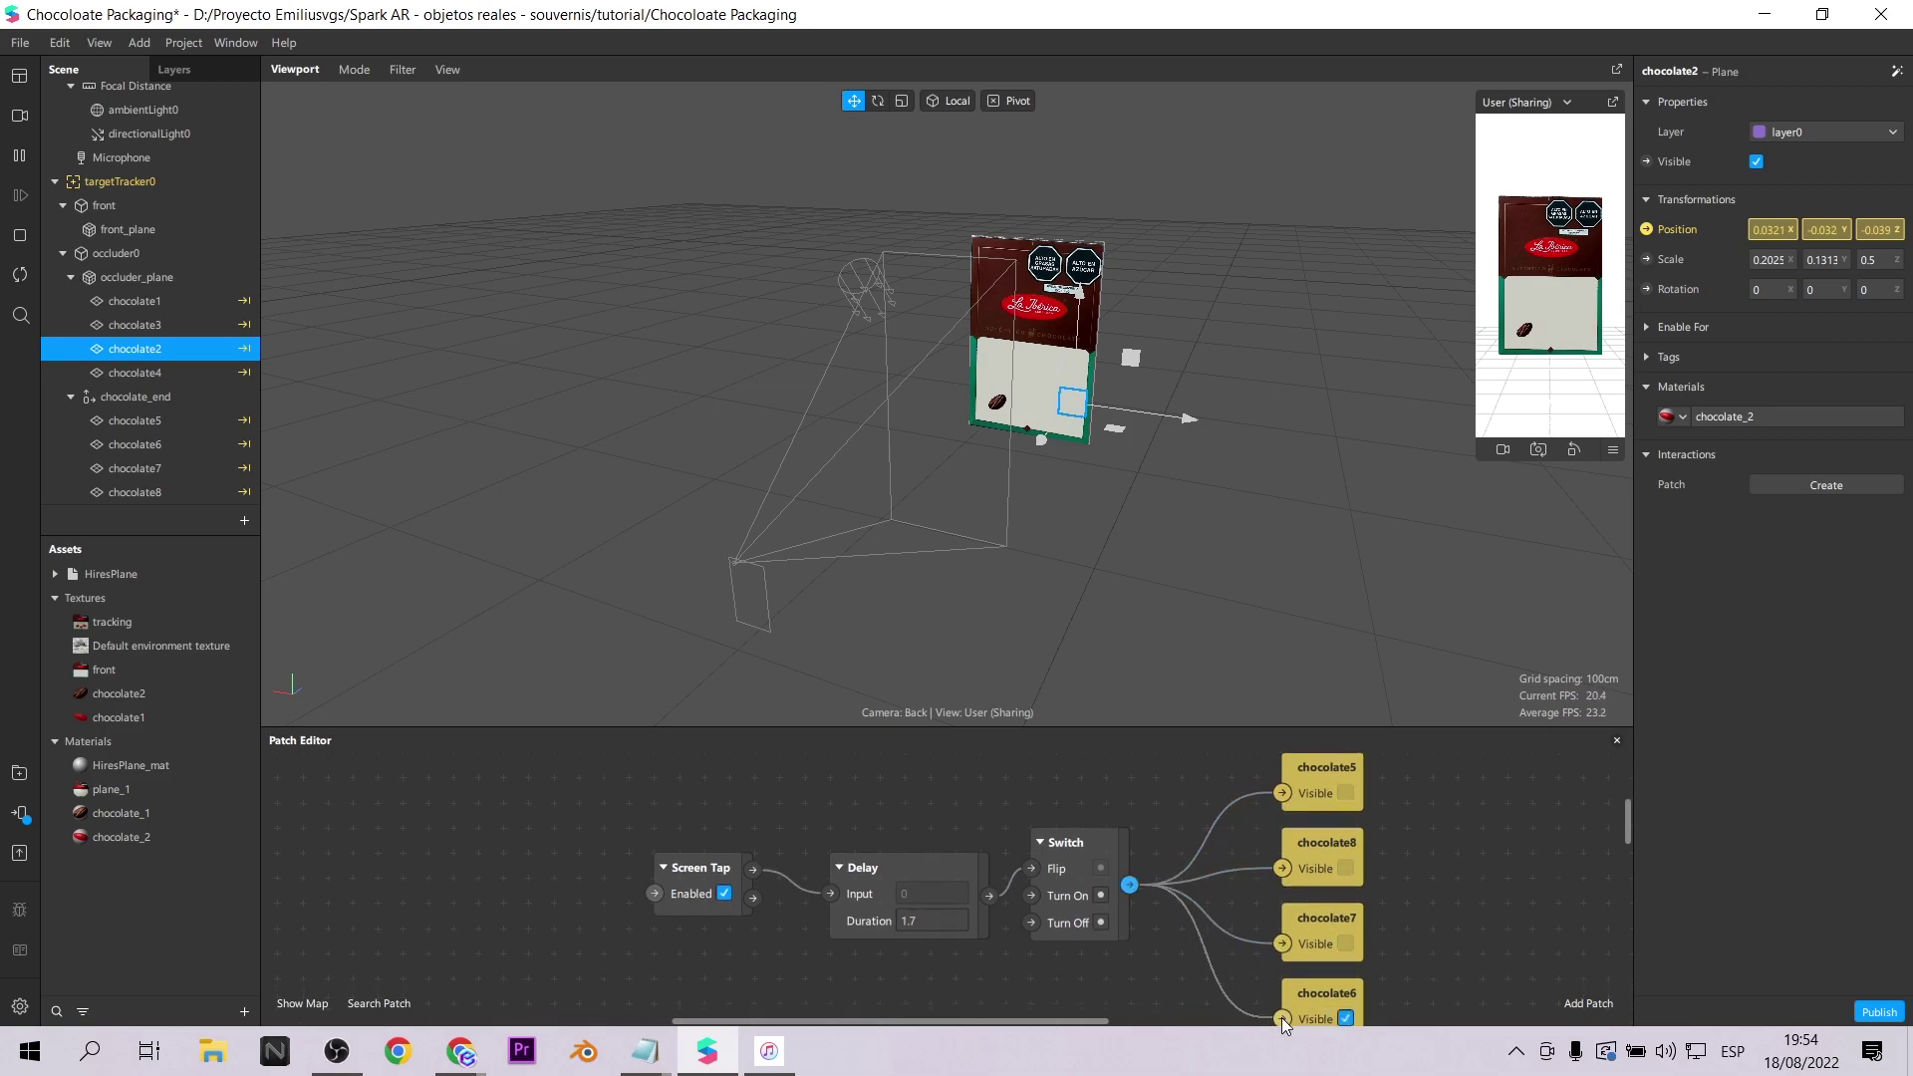
# Restart the effect to test the timing and set the Delay duration to 1.5.
pyautogui.click(18, 276)
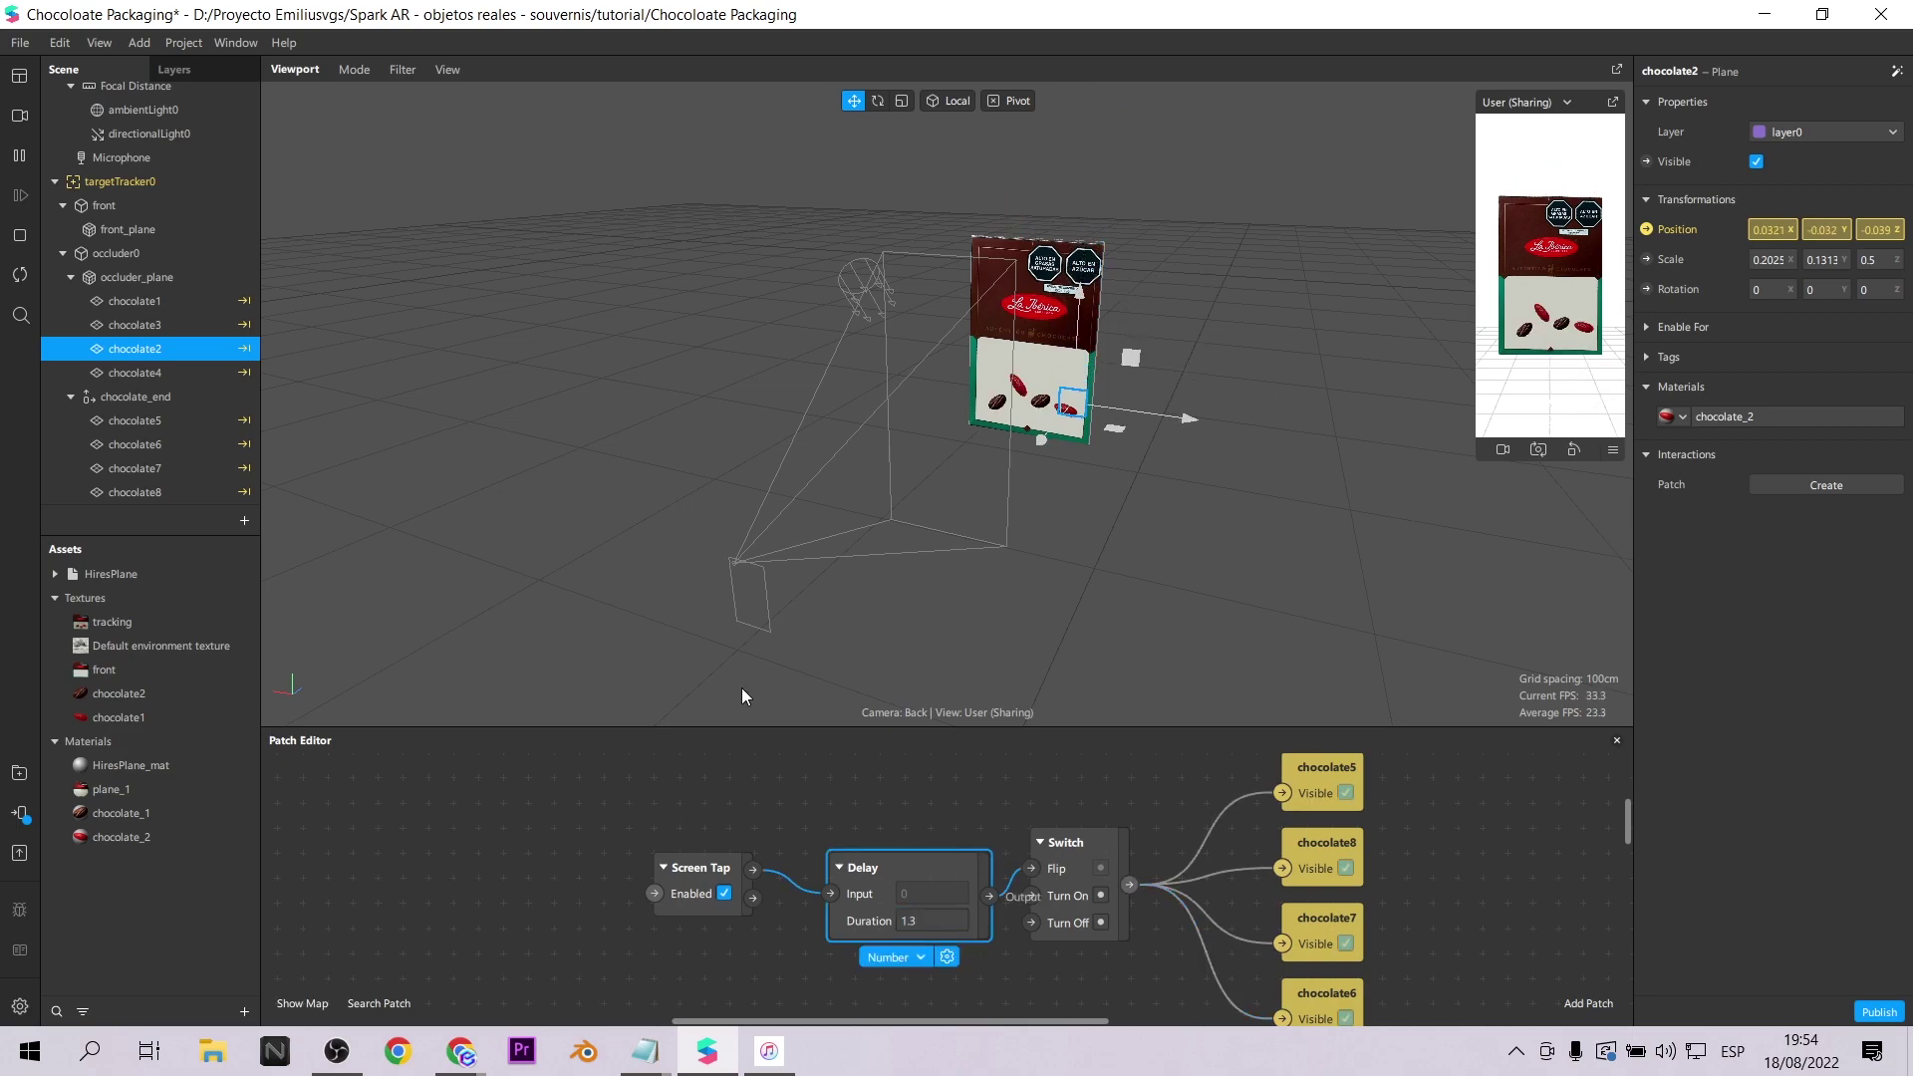
pyautogui.press('BackSpace')
pyautogui.write('5')
pyautogui.press('Return')
# Select chocolate5 to chocolate8 and inspect their placement on the box from the side.
pyautogui.click(134, 420)
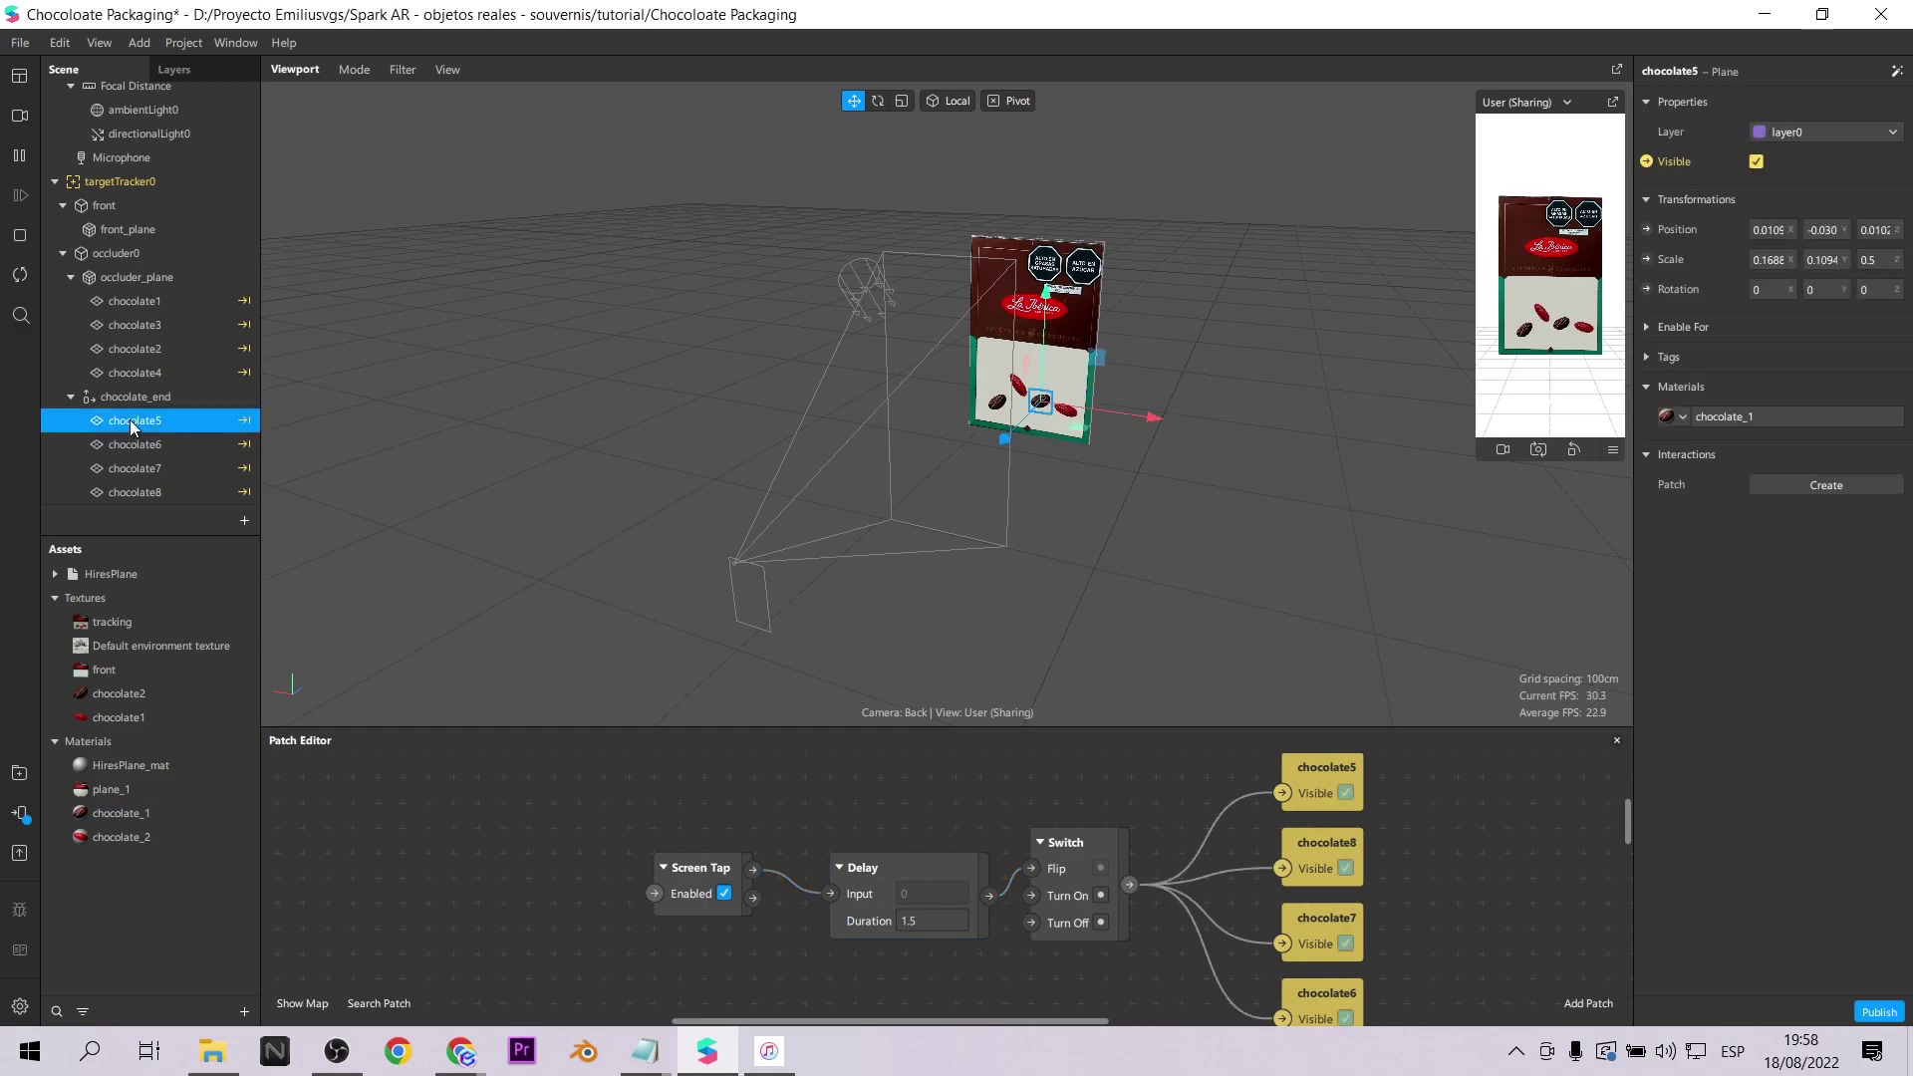
pyautogui.keyDown('shift'); pyautogui.click(135, 492); pyautogui.keyUp('shift')
pyautogui.moveTo(1145, 558); pyautogui.dragTo(1145, 468, button='right')
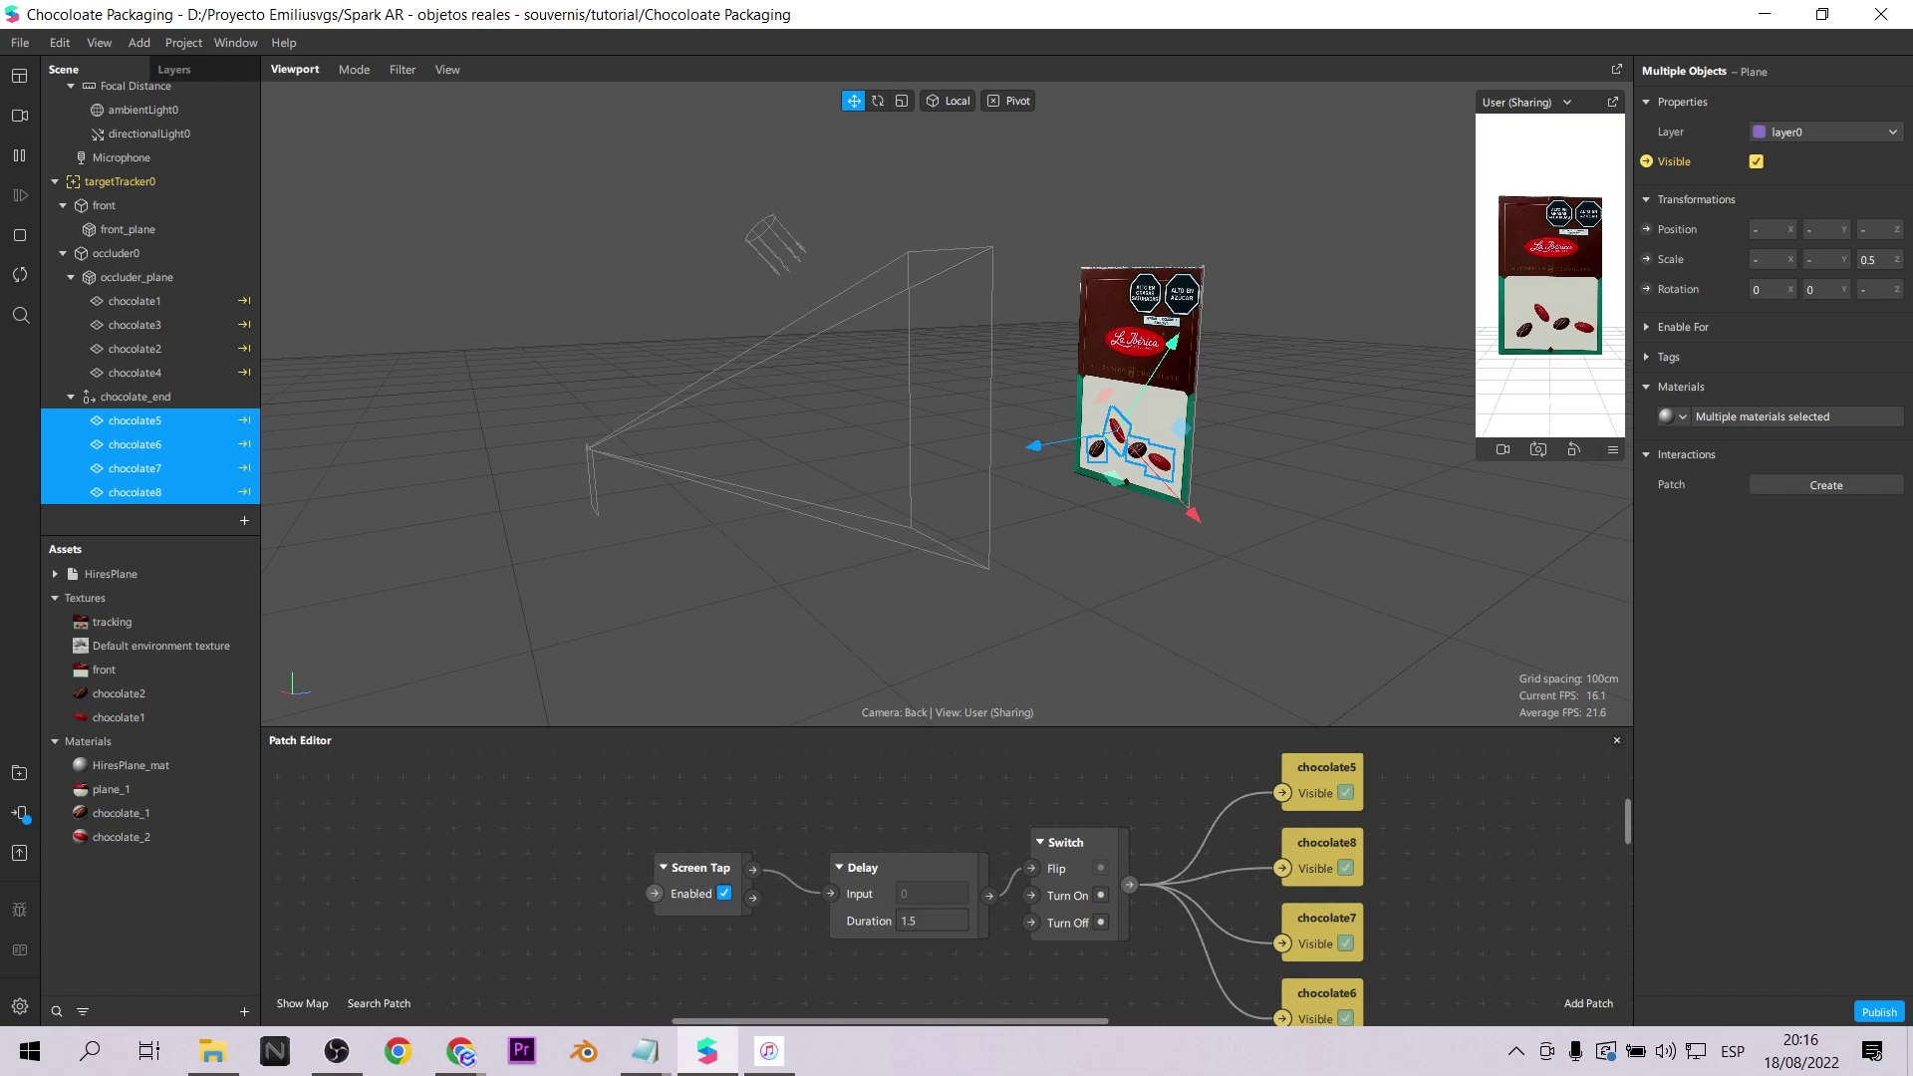
pyautogui.moveTo(512, 1000); pyautogui.dragTo(560, 840, button='middle')
pyautogui.moveTo(637, 597); pyautogui.dragTo(827, 588, button='right')
# Add a 3D Text object under chocolate_end reading "Buy it!" in the NotoSerif Regular font.
pyautogui.click(112, 396)
pyautogui.click(244, 523)
pyautogui.click(140, 376)
pyautogui.click(618, 488)
pyautogui.moveTo(130, 159); pyautogui.dragTo(136, 420)
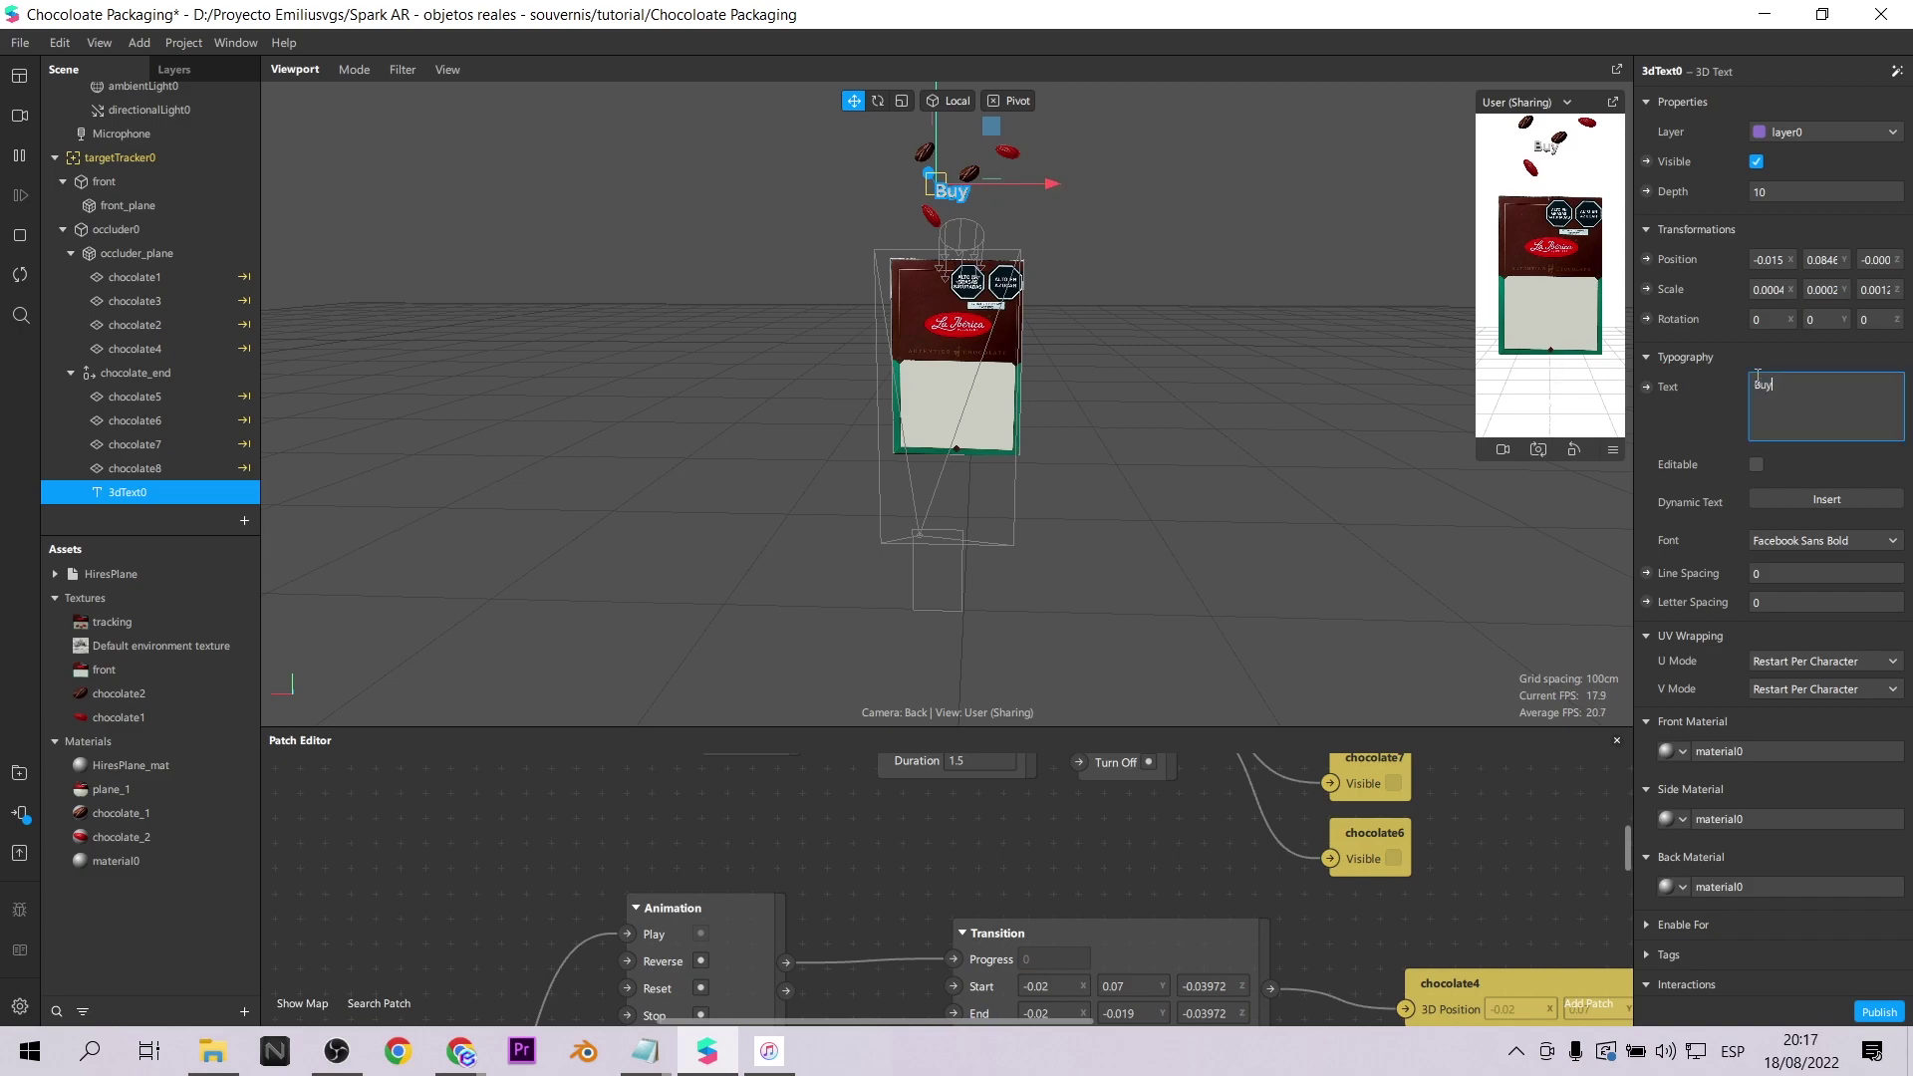
pyautogui.click(1828, 542)
pyautogui.click(1836, 594)
# Enlarge the "Buy it!" text and shift it sideways so it is centred above the box.
pyautogui.scroll(3, 1168, 482)
pyautogui.moveTo(1167, 482); pyautogui.dragTo(1186, 618, button='middle')
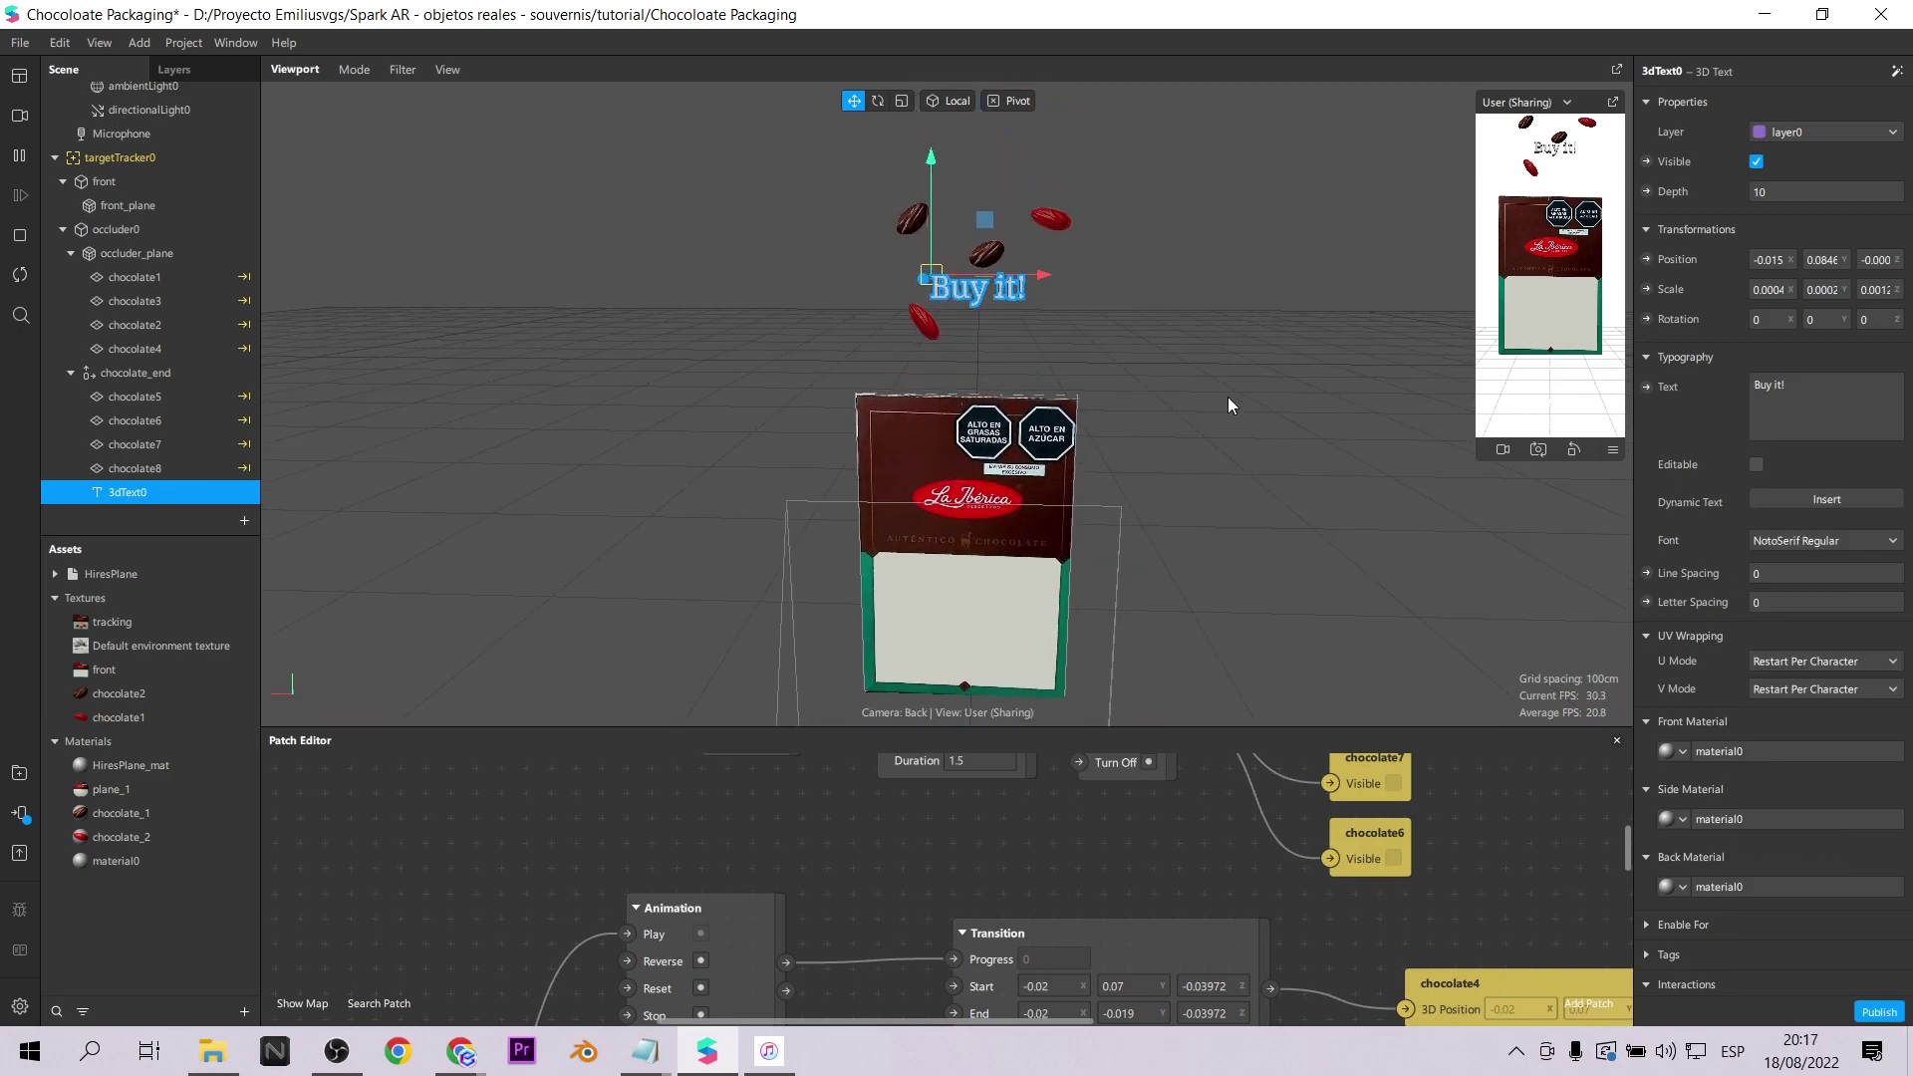
pyautogui.scroll(3, 1228, 399)
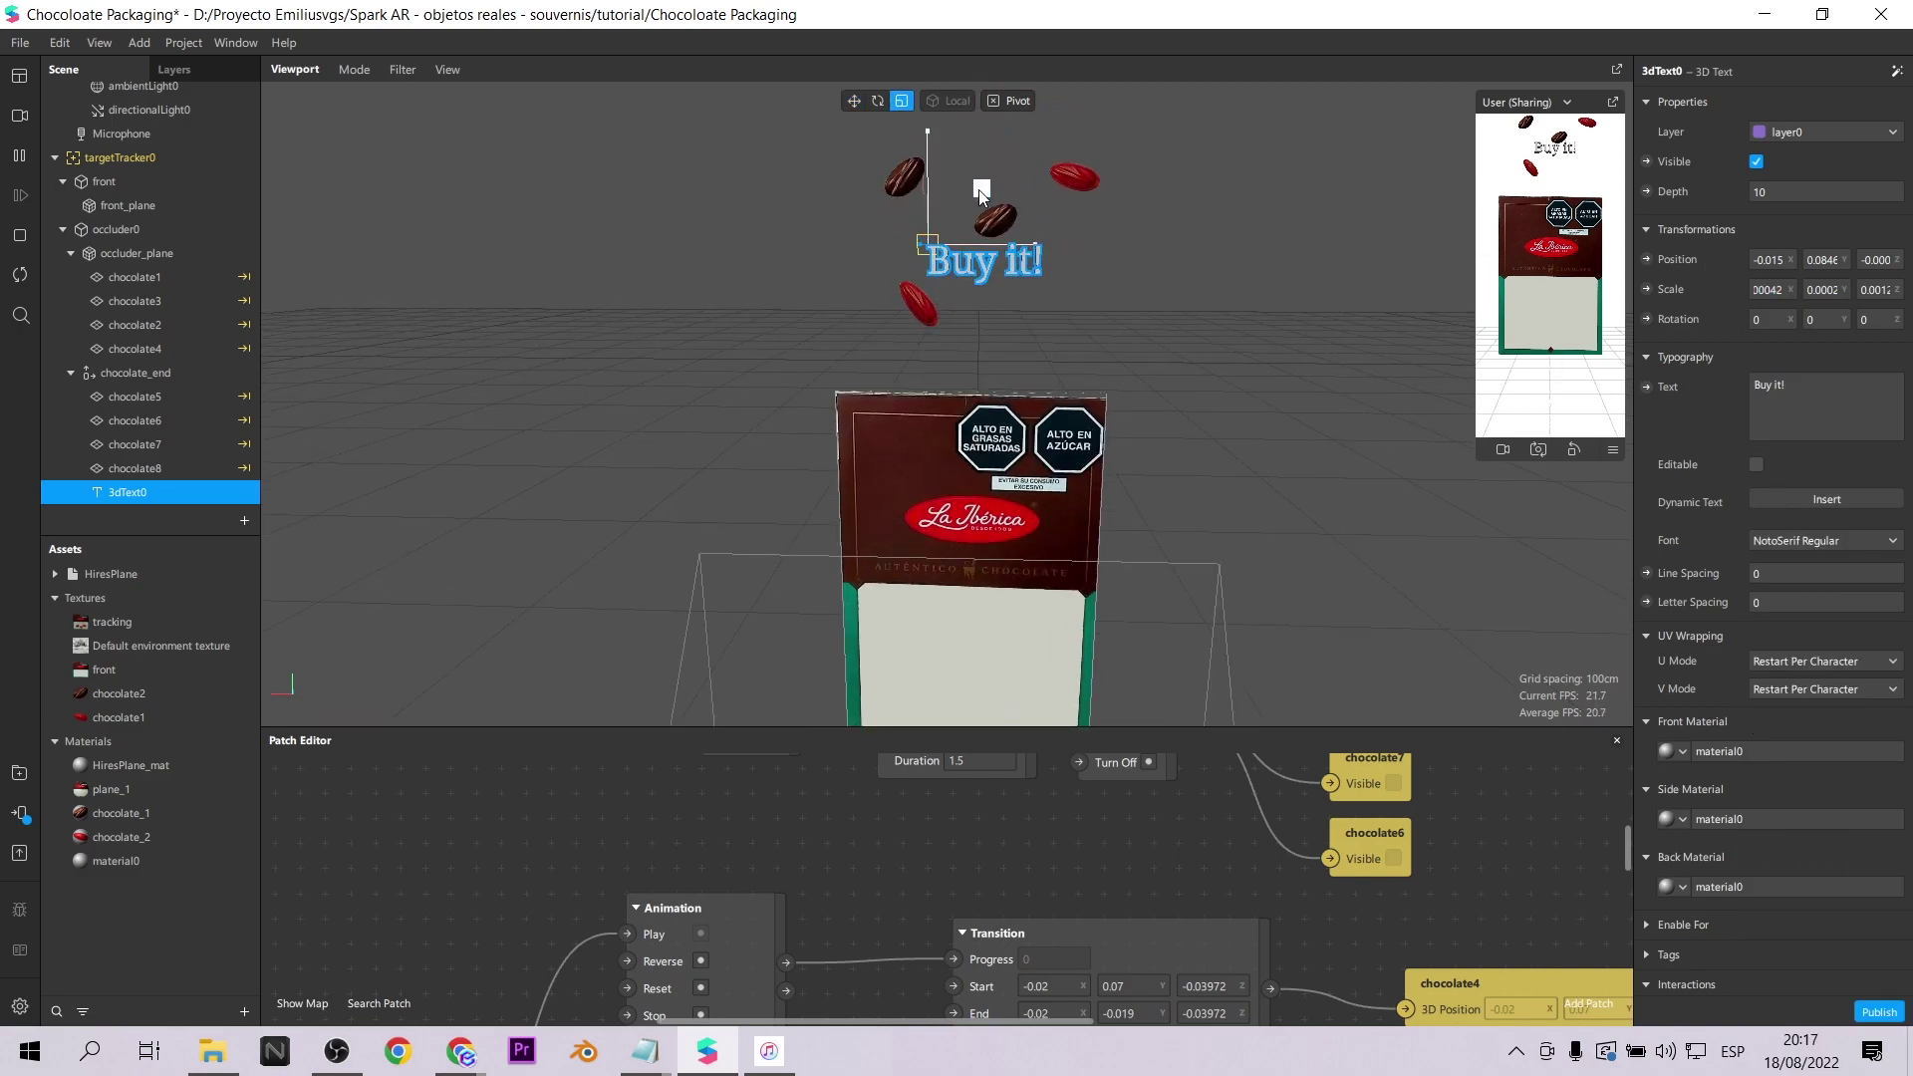
pyautogui.moveTo(976, 189); pyautogui.dragTo(1044, 157)
pyautogui.moveTo(1039, 246); pyautogui.dragTo(976, 245)
# Try several fonts on the "Buy it!" text and set it to Facebook Script Regular.
pyautogui.click(1826, 540)
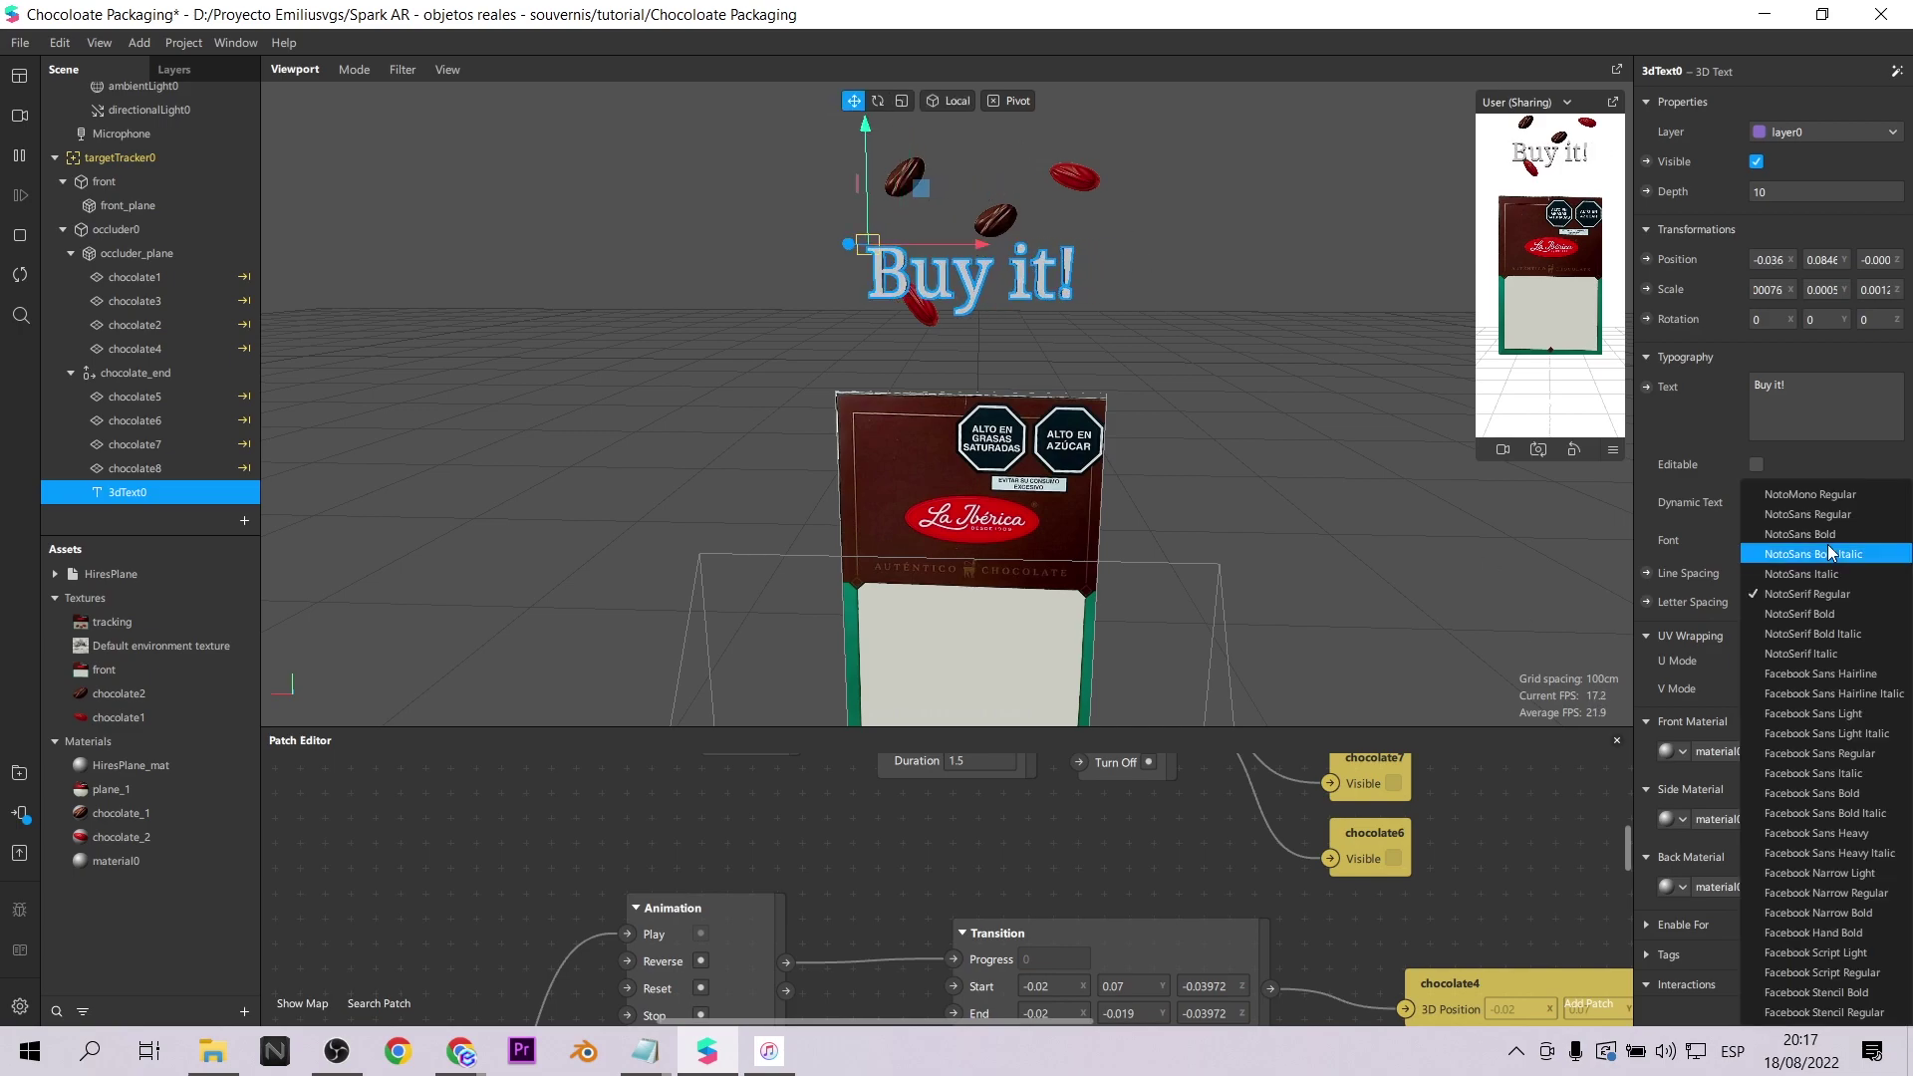
pyautogui.click(1811, 797)
pyautogui.click(1825, 540)
pyautogui.click(1812, 495)
pyautogui.click(1796, 540)
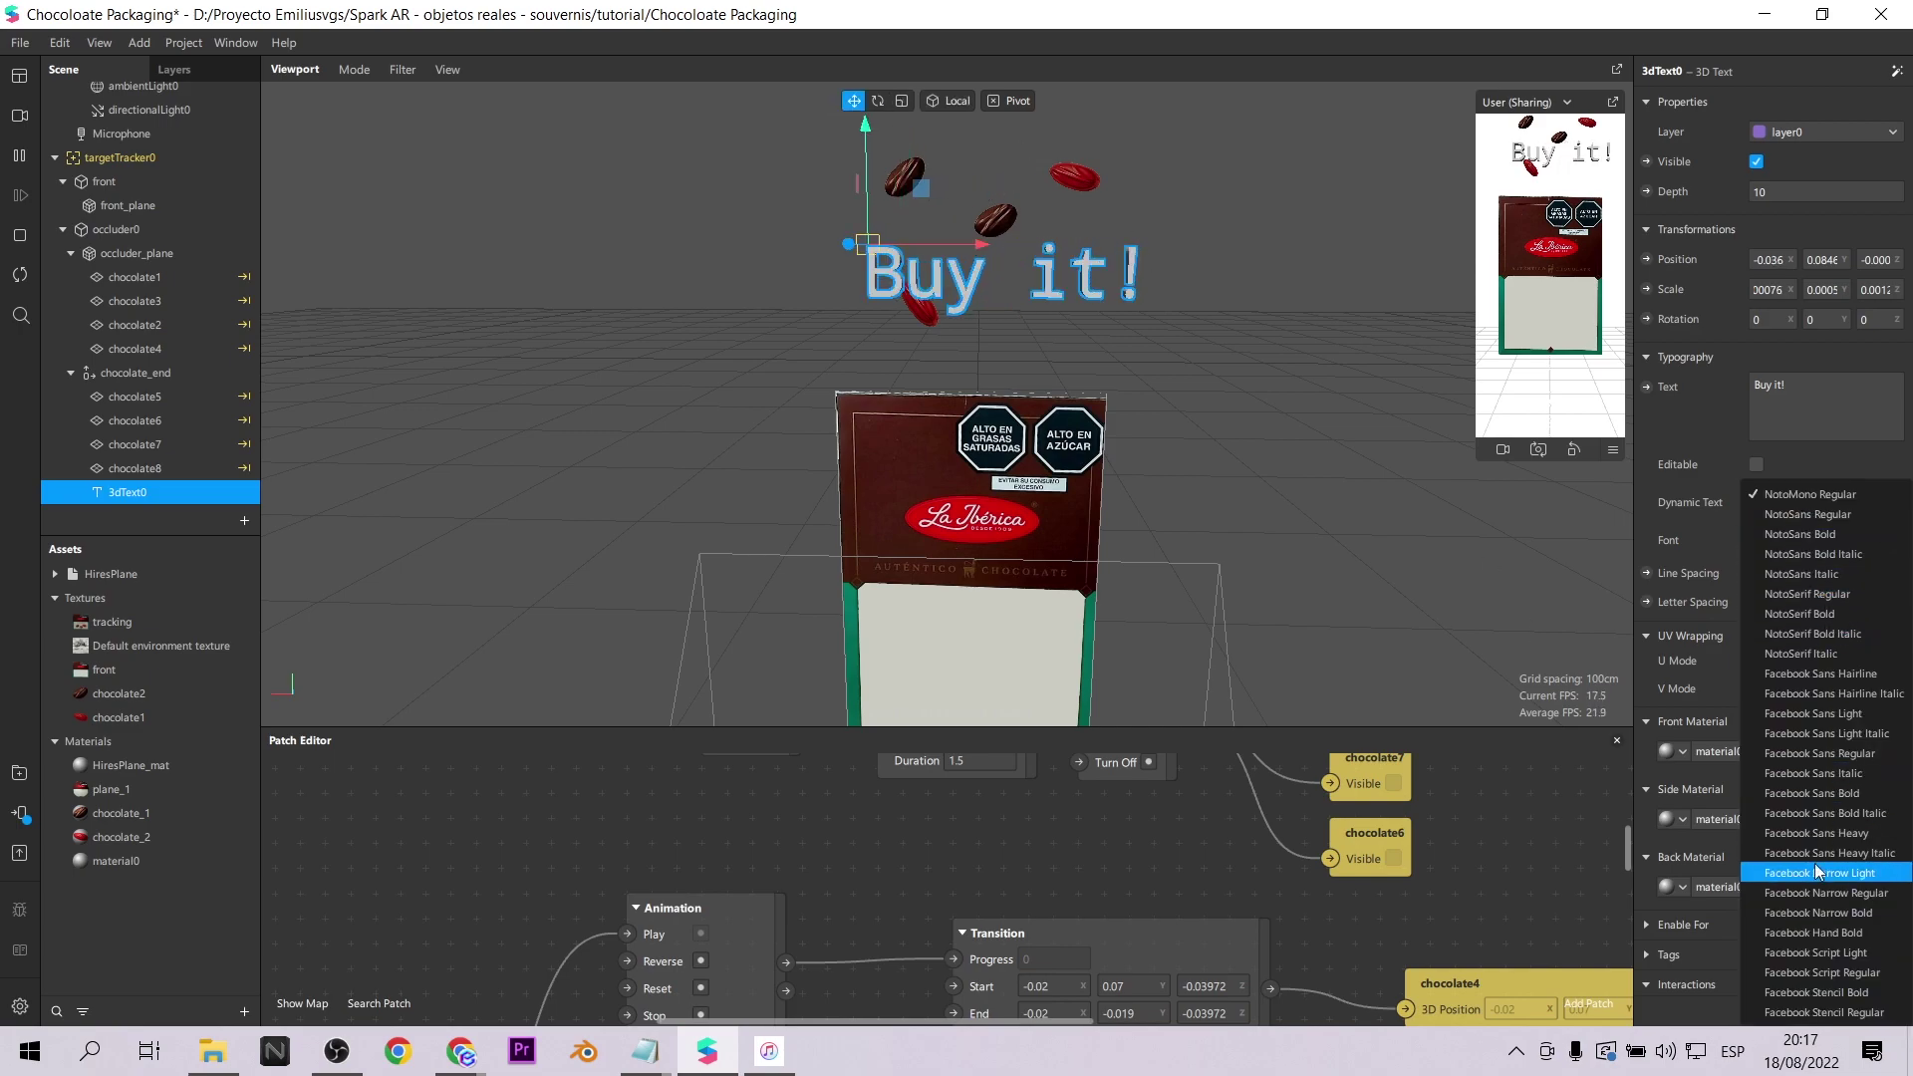
pyautogui.click(1819, 912)
pyautogui.click(1811, 543)
pyautogui.click(1813, 933)
pyautogui.click(1811, 543)
pyautogui.click(1813, 972)
# Assign existing project materials to the "Buy it!" text, using chocolate_1 for its side and back.
pyautogui.click(1682, 752)
pyautogui.click(1738, 840)
pyautogui.click(1681, 819)
pyautogui.click(1742, 890)
pyautogui.click(1681, 887)
pyautogui.click(1742, 890)
# Create a new front material for the "Buy it!" text with the Standard shader and the dark red diffuse color #aa0000.
pyautogui.scroll(5, 1240, 328)
pyautogui.moveTo(1198, 297); pyautogui.dragTo(1192, 407, button='middle')
pyautogui.scroll(-1, 1196, 413)
pyautogui.click(1682, 751)
pyautogui.click(1763, 926)
pyautogui.click(1798, 103)
pyautogui.click(1791, 128)
pyautogui.click(1778, 191)
pyautogui.moveTo(921, 281); pyautogui.dragTo(1431, 219)
pyautogui.click(1256, 287)
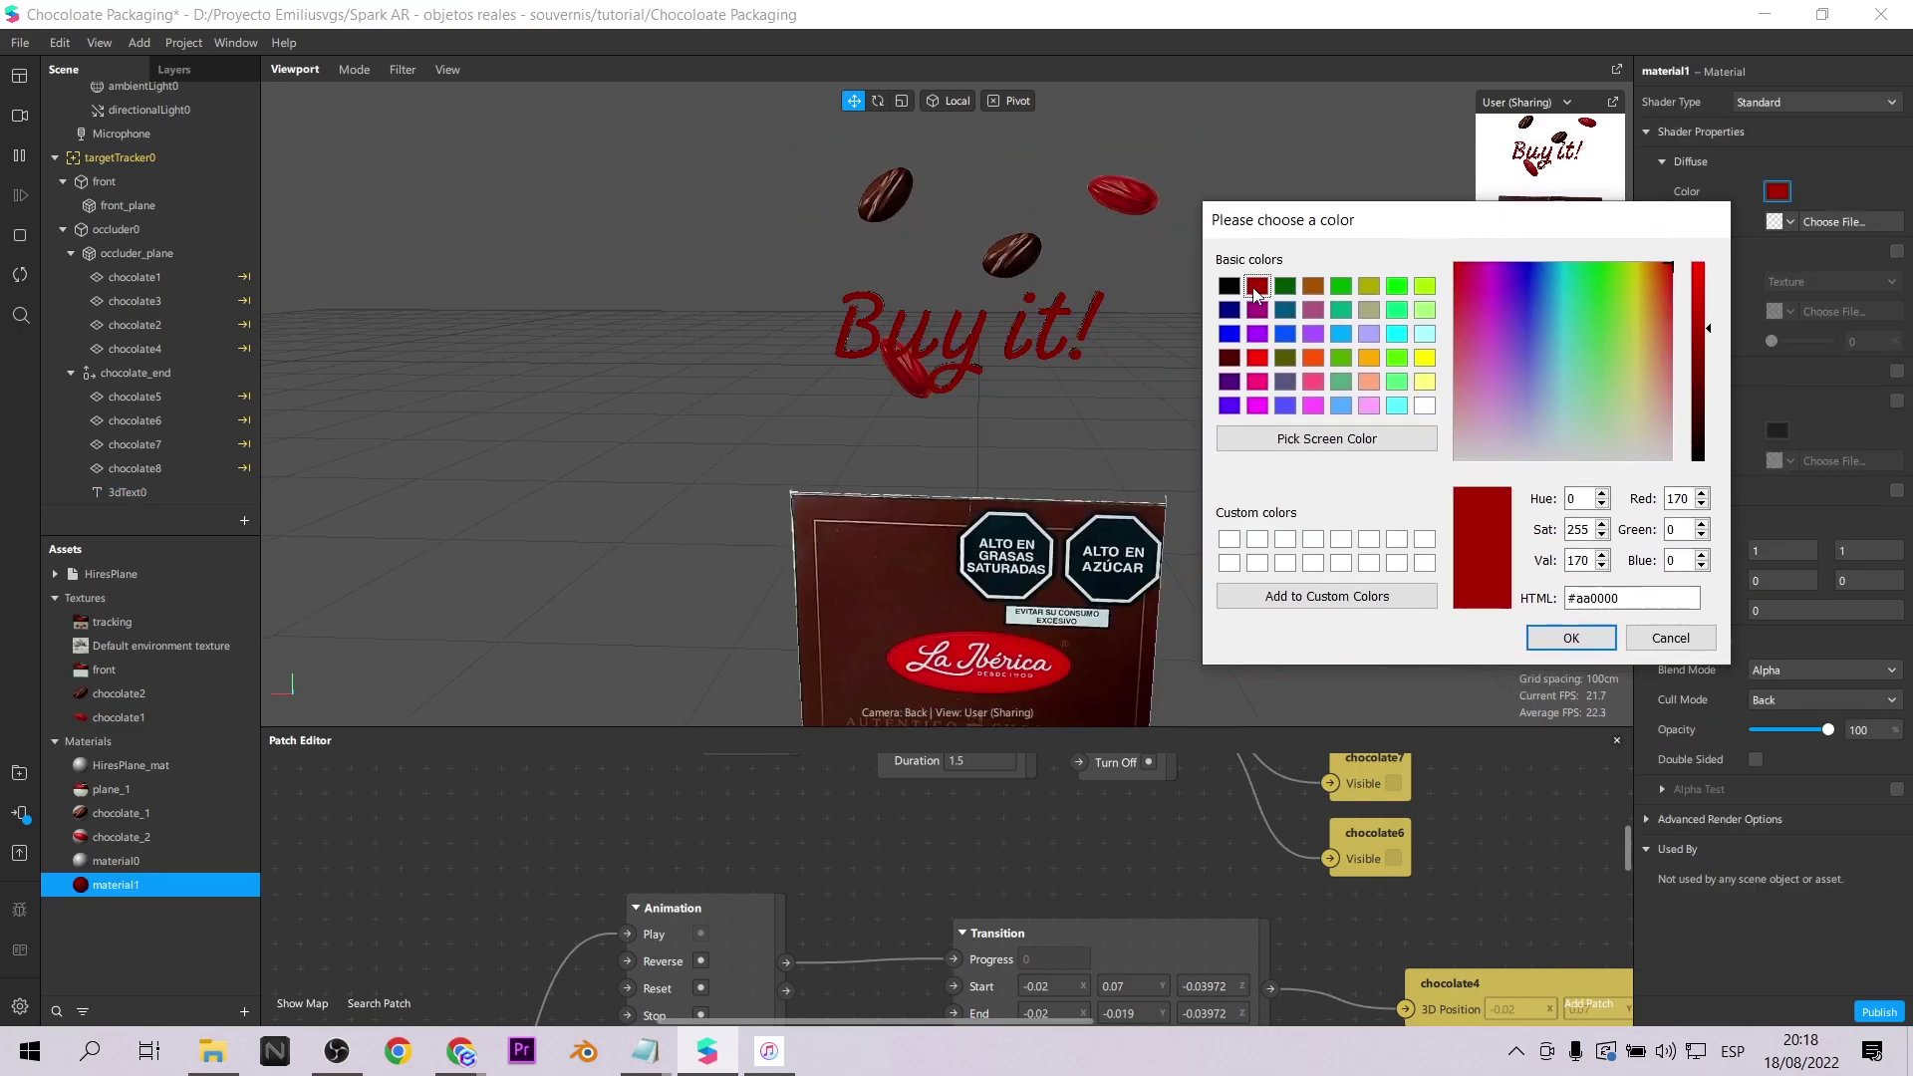
pyautogui.click(1569, 643)
# Rename the 3D text object as buy and apply the Float animation to it.
pyautogui.click(134, 495)
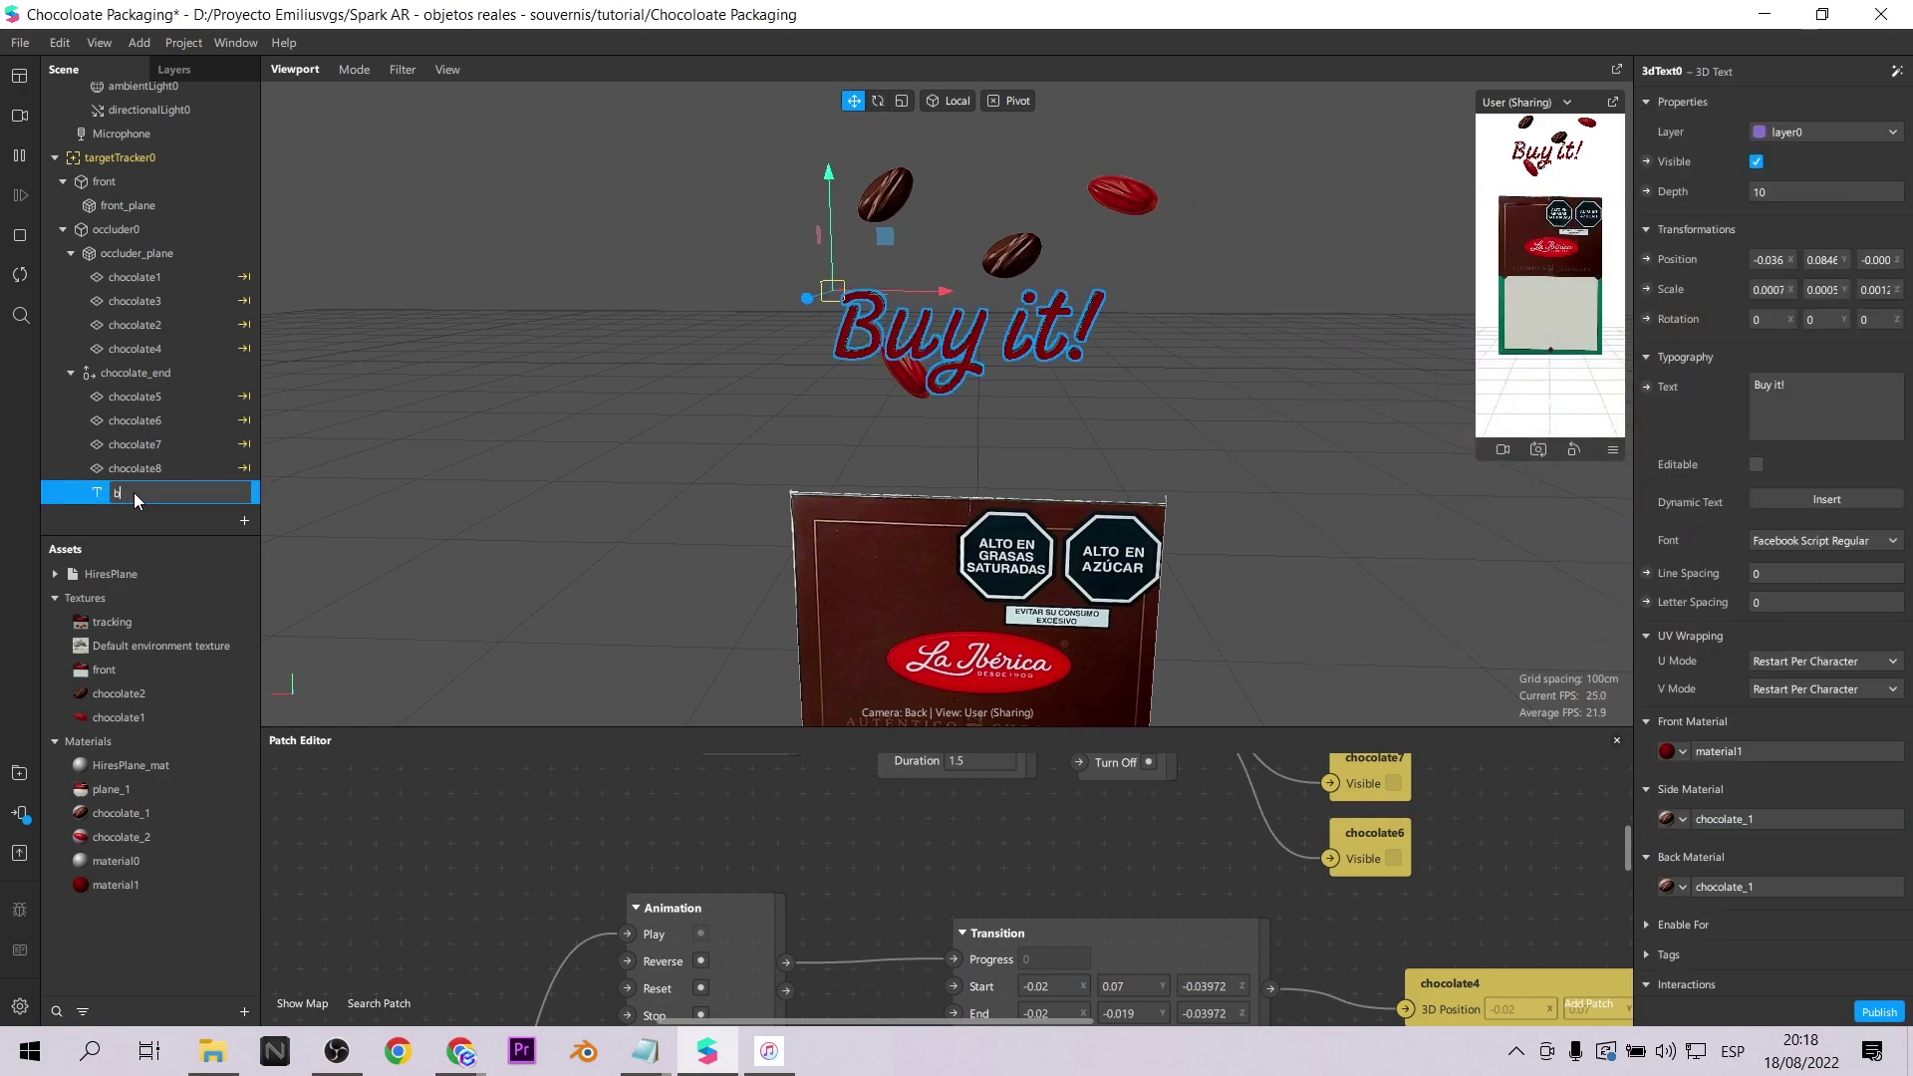
pyautogui.click(1895, 72)
pyautogui.moveTo(1825, 121)
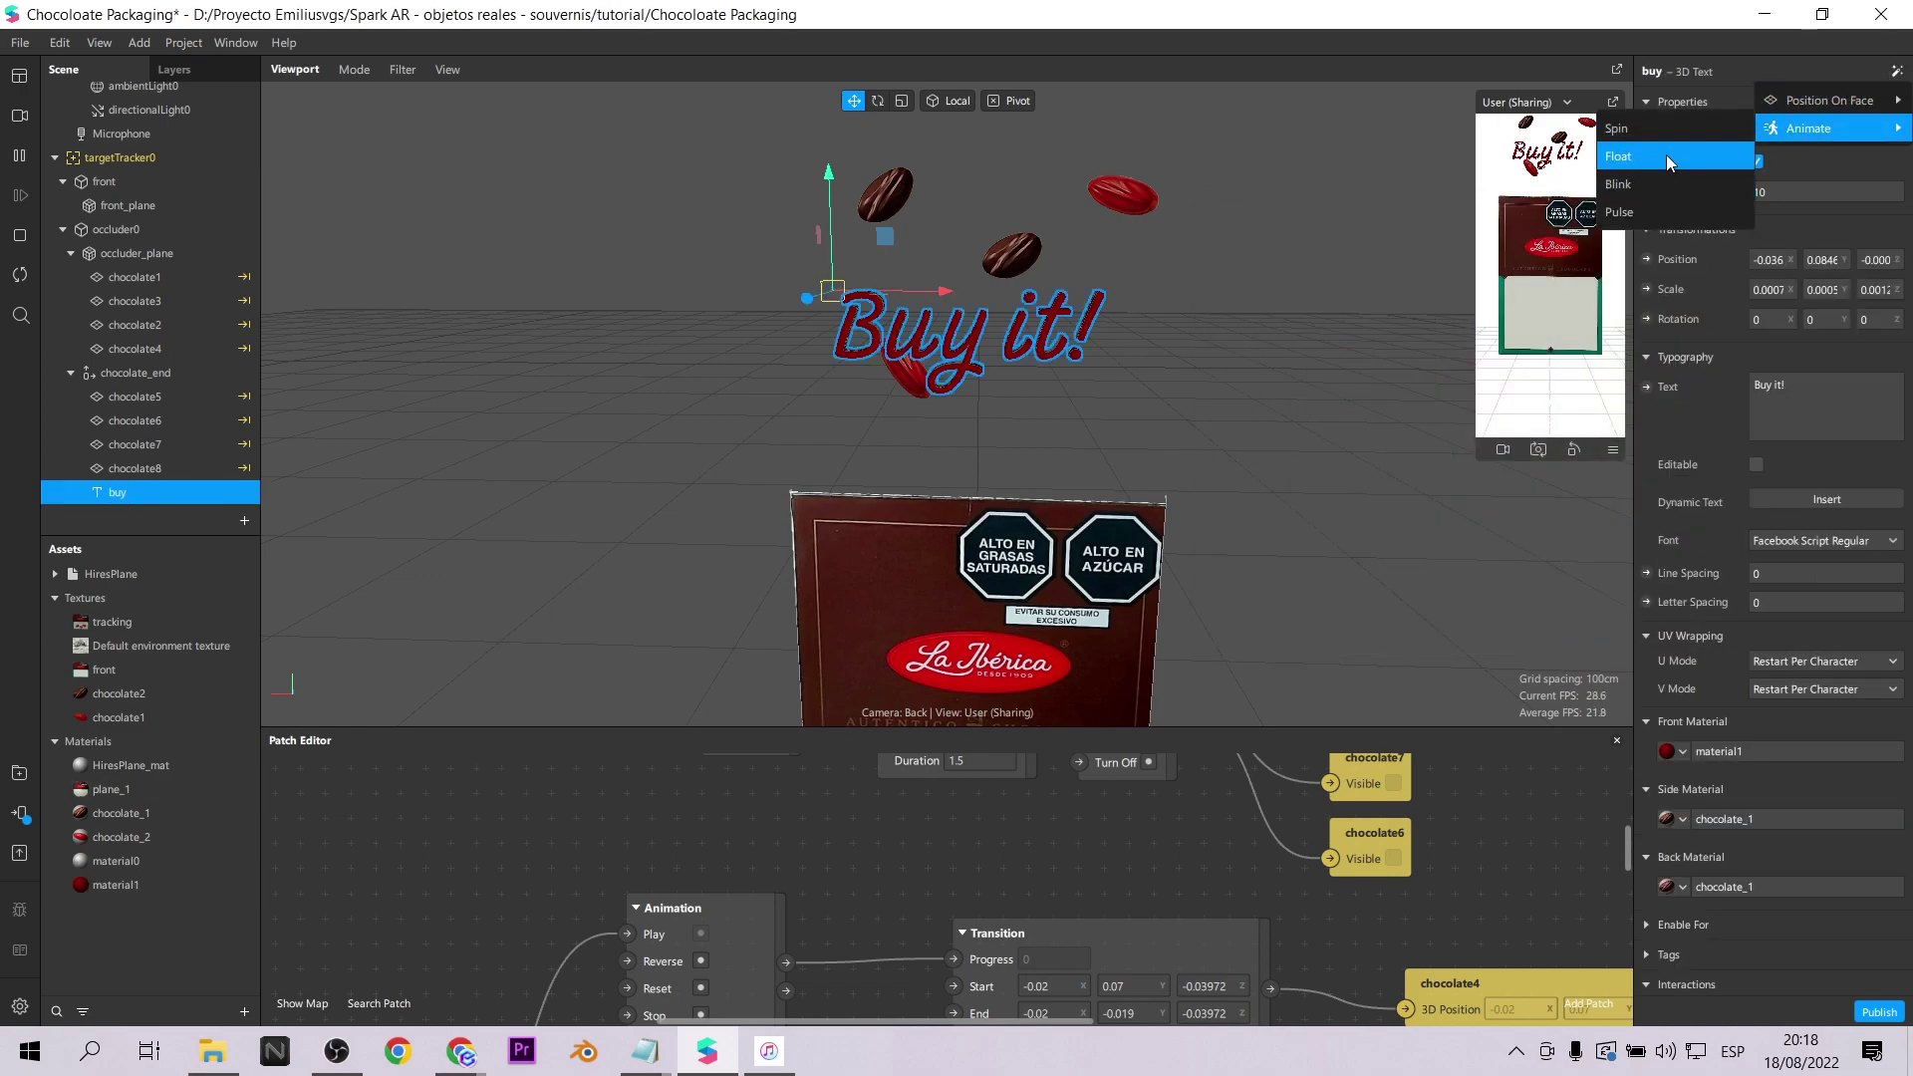
pyautogui.click(1669, 157)
# Move the buy text's Float patches to the free area above the Screen Tap and Delay patches.
pyautogui.scroll(1, 1156, 782)
pyautogui.keyDown('ctrl'); pyautogui.scroll(-3, 998, 938); pyautogui.keyUp('ctrl')
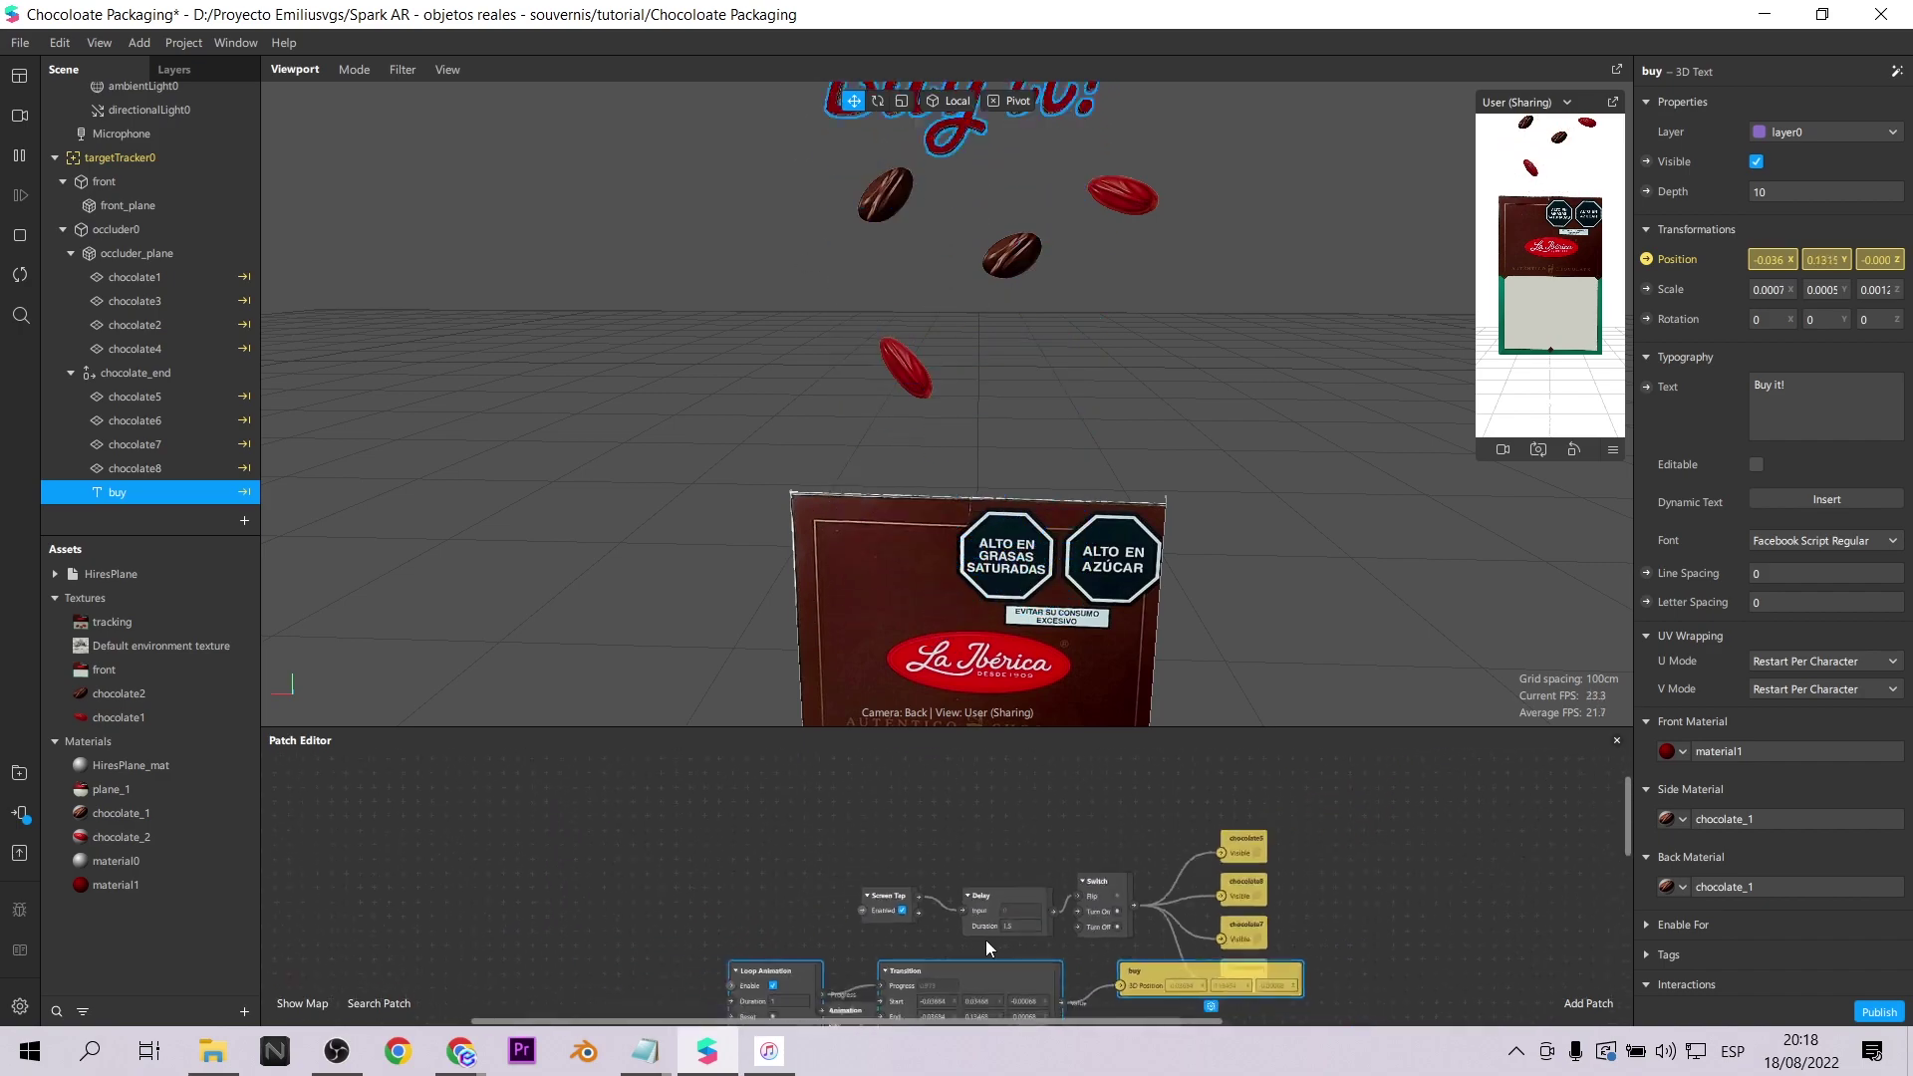
pyautogui.moveTo(980, 964); pyautogui.dragTo(902, 775)
# Set the End Y value of the buy text's Transition patch to 0.23468.
pyautogui.scroll(4, 1025, 893)
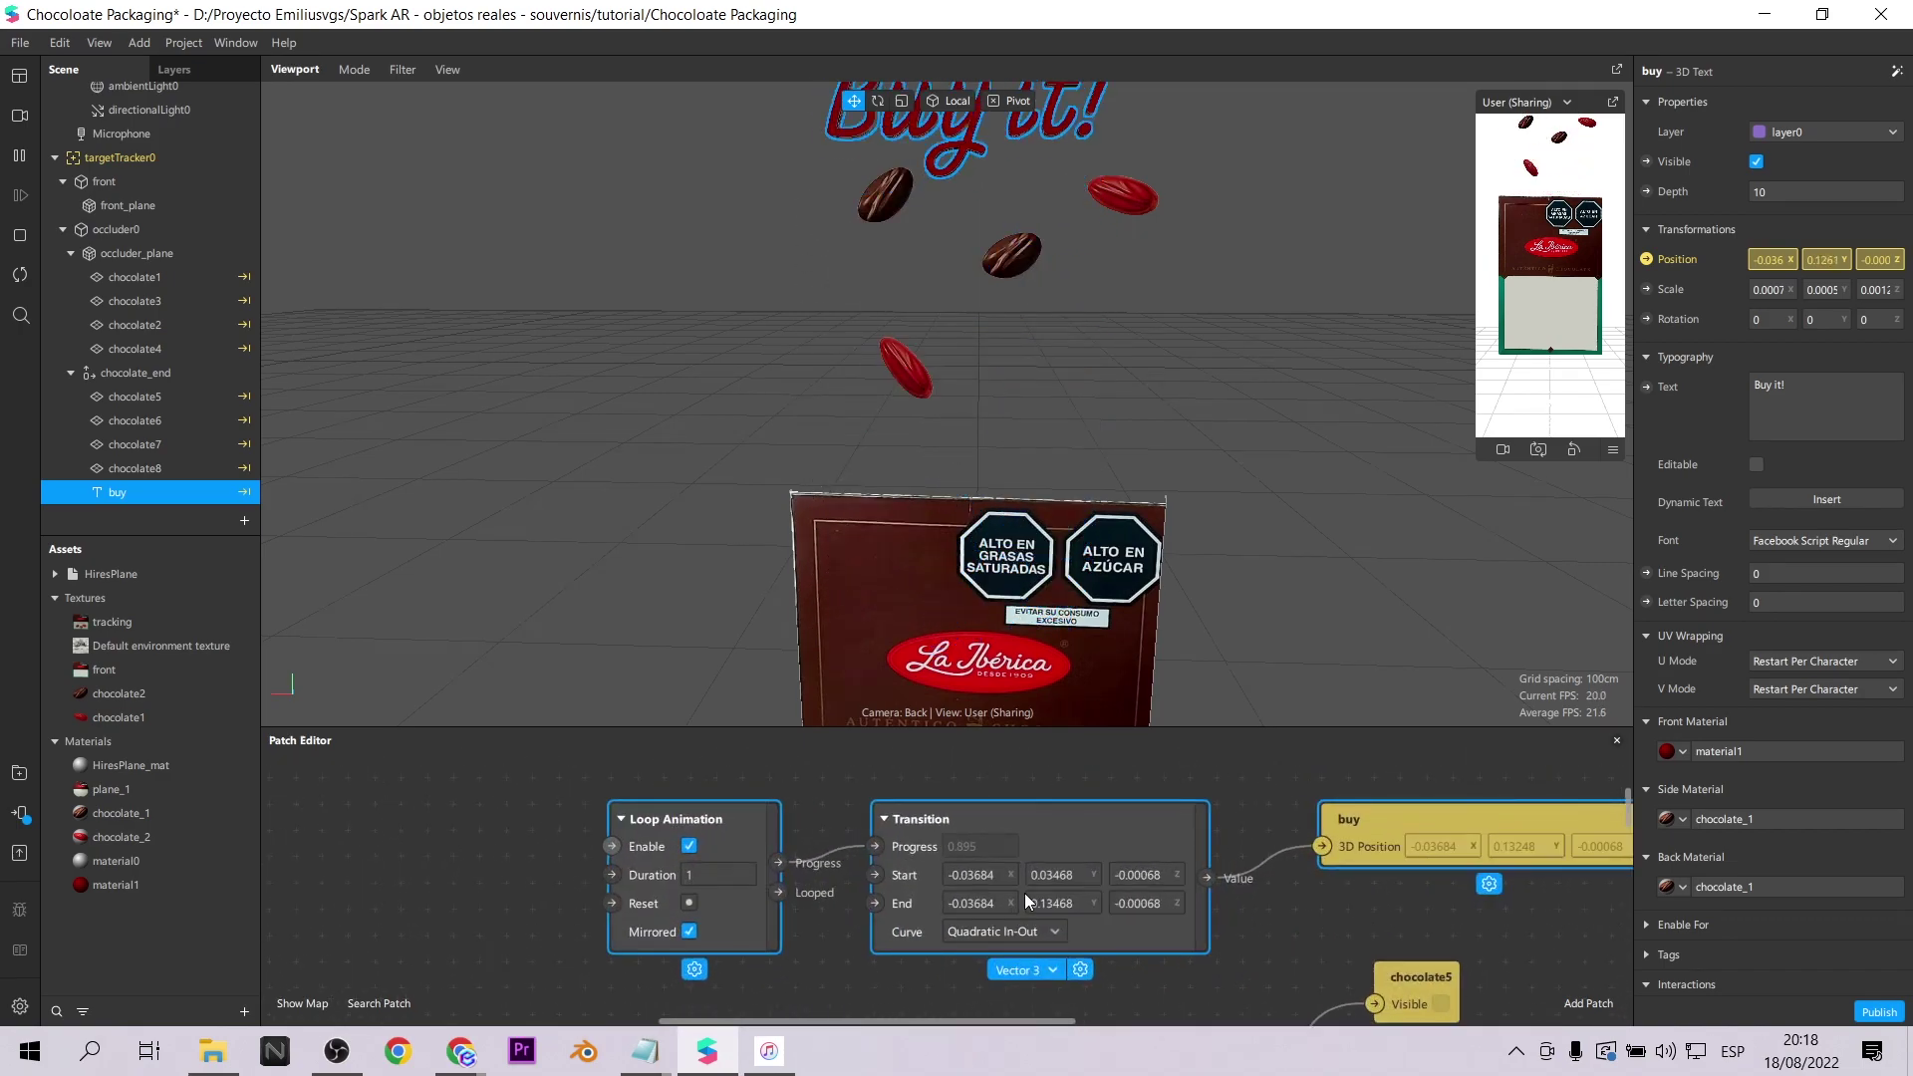
pyautogui.doubleClick(1062, 905)
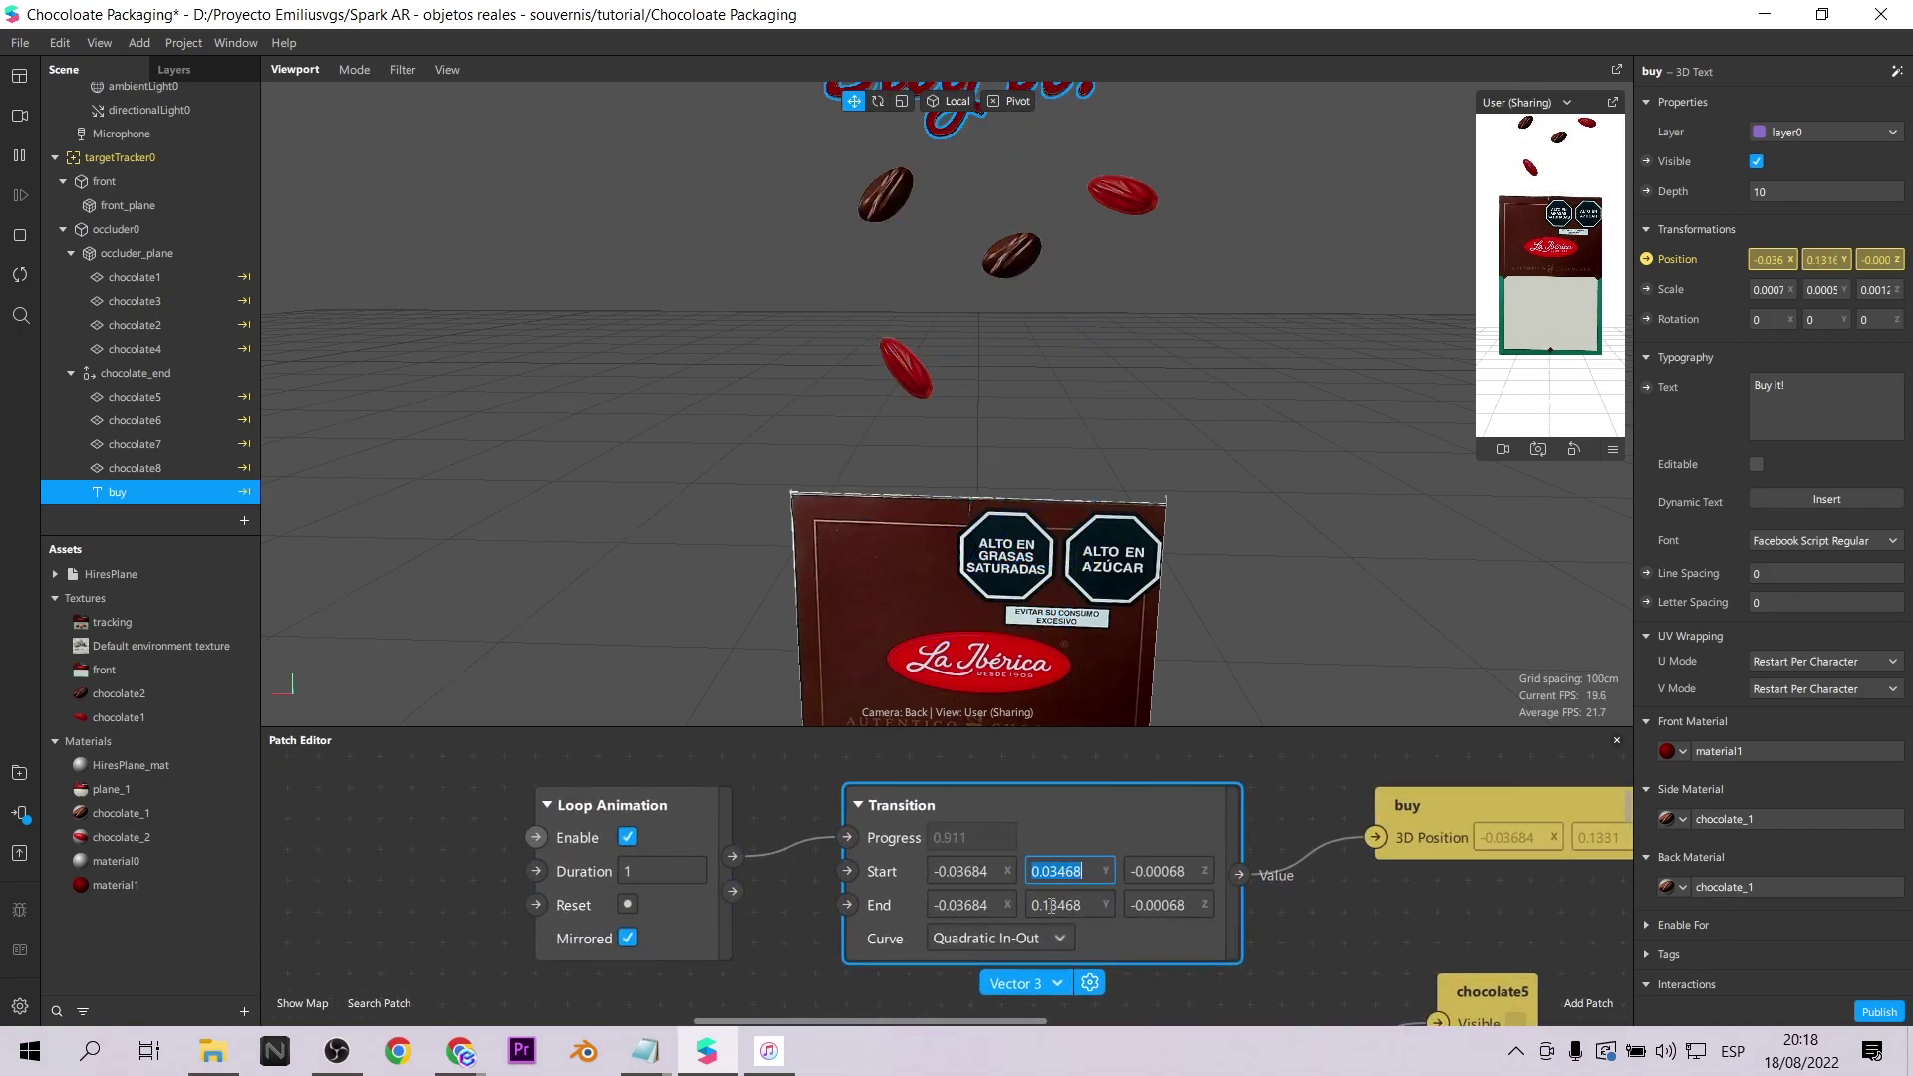
pyautogui.click(1049, 905)
pyautogui.press('BackSpace')
pyautogui.write('2')
pyautogui.press('Return')
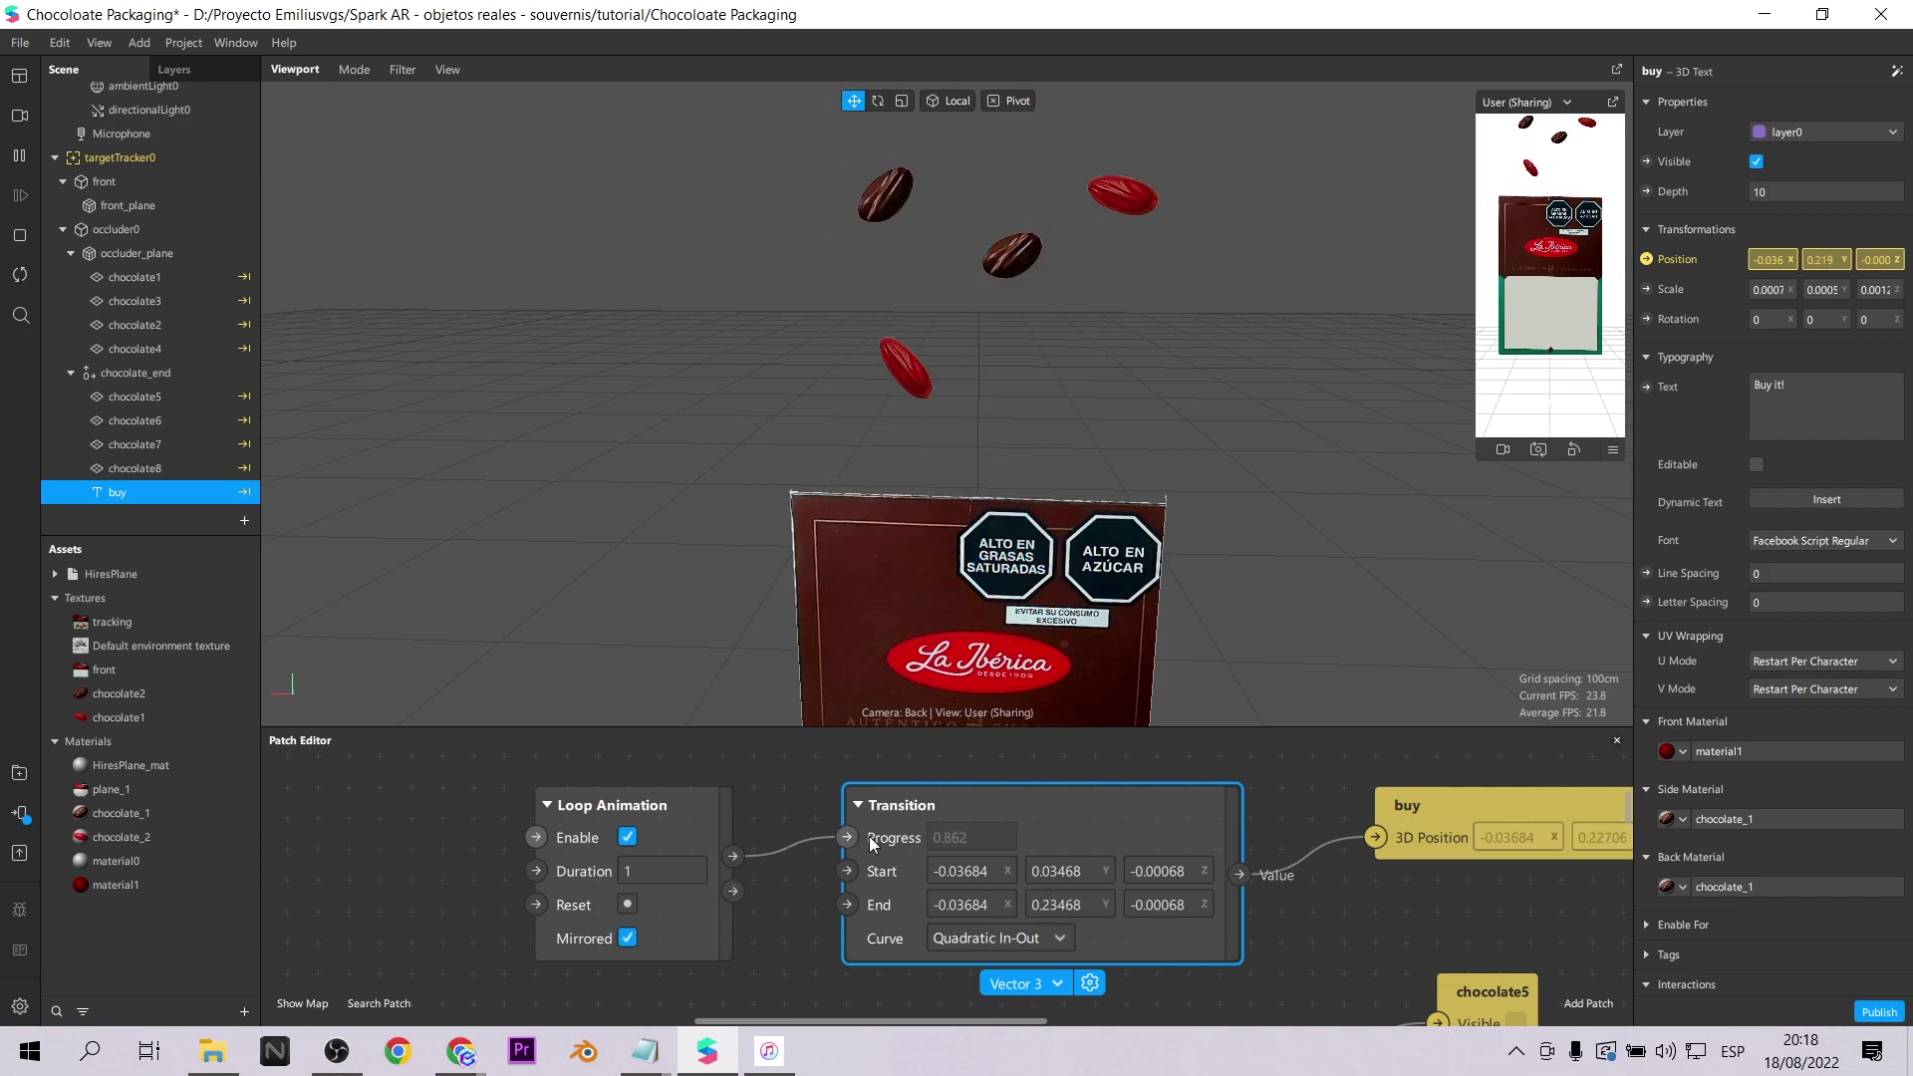